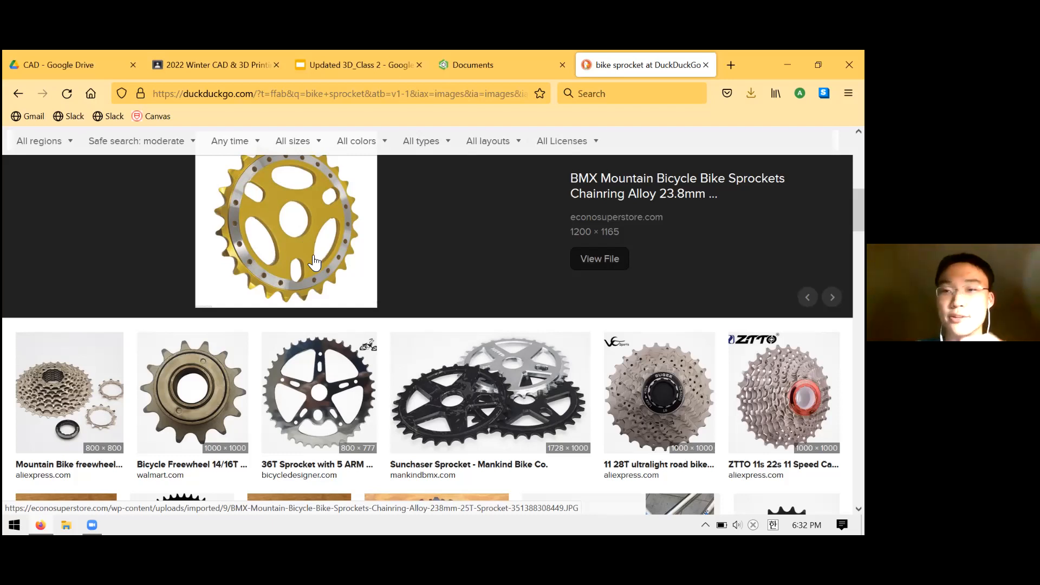
# - Look through the bike sprocket image results to compare sprocket shapes and tooth patterns
pyautogui.scroll(-4, 391, 328)
pyautogui.scroll(-5, 391, 328)
pyautogui.scroll(10, 426, 336)
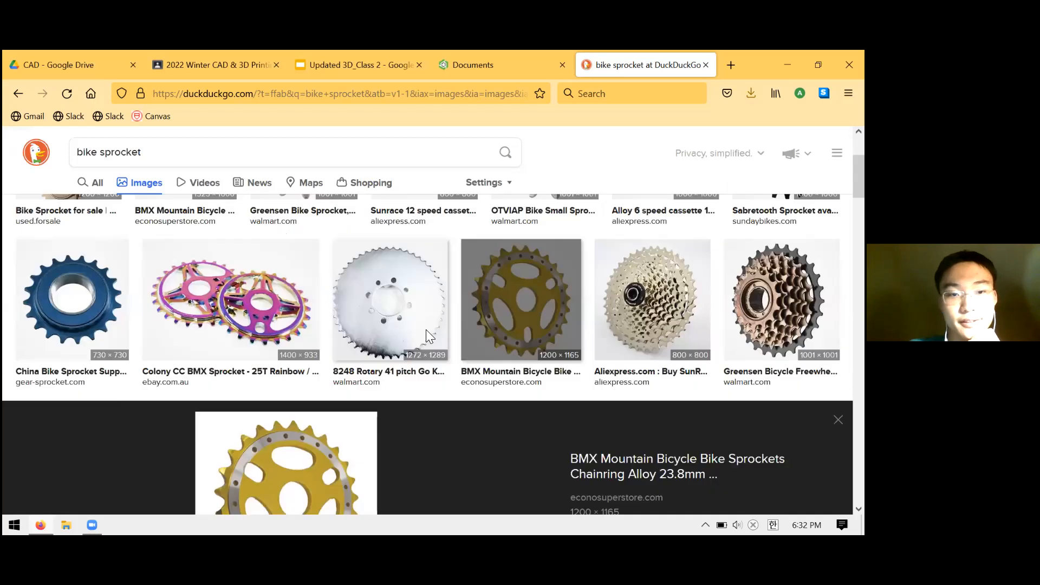
pyautogui.scroll(-2, 426, 334)
pyautogui.scroll(5, 458, 340)
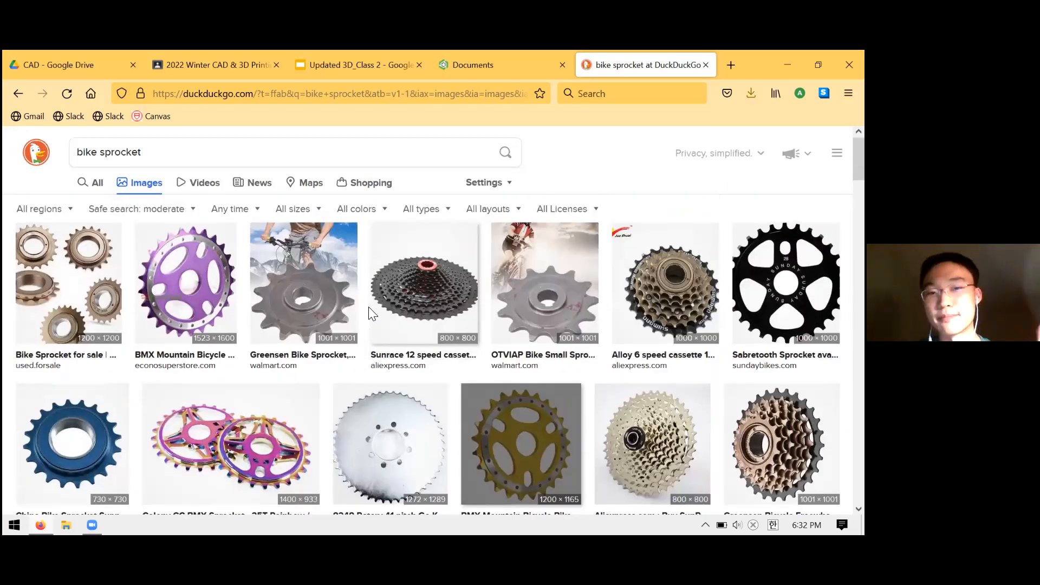
pyautogui.scroll(-2, 372, 307)
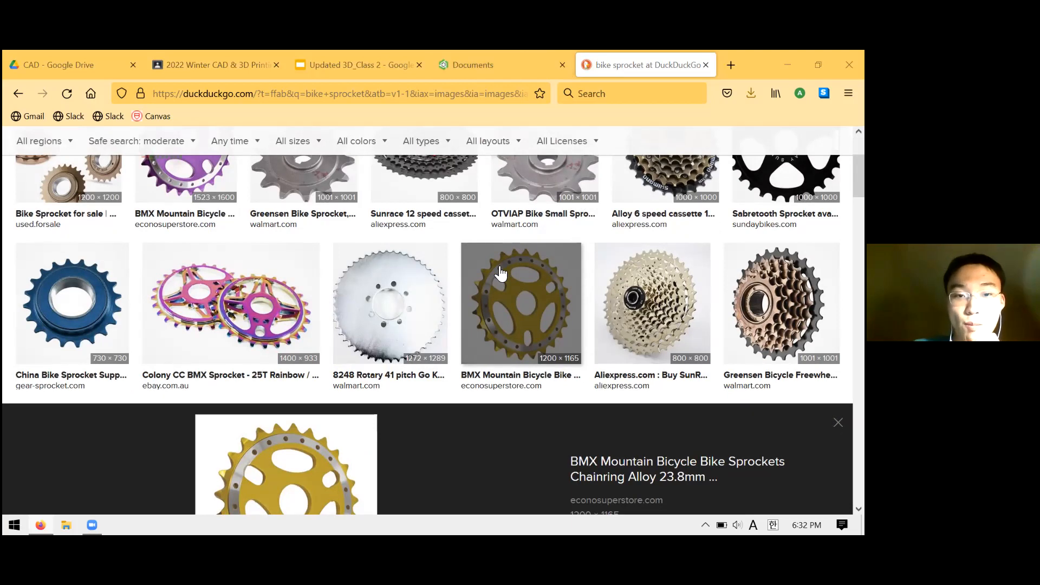
pyautogui.scroll(3, 527, 260)
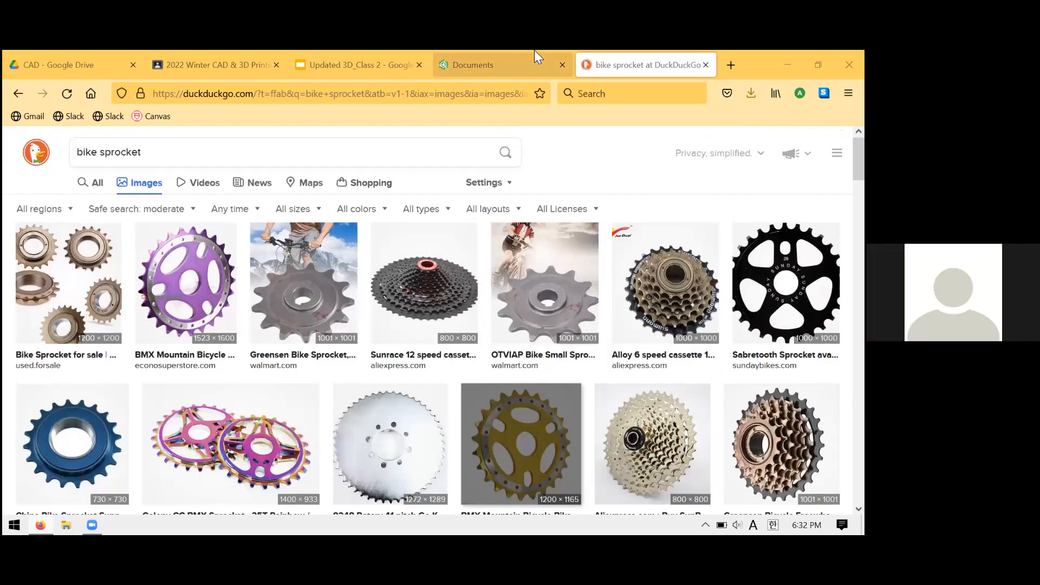
# - Switch to Onshape and open the Sprocket Machine Project document
pyautogui.click(524, 50)
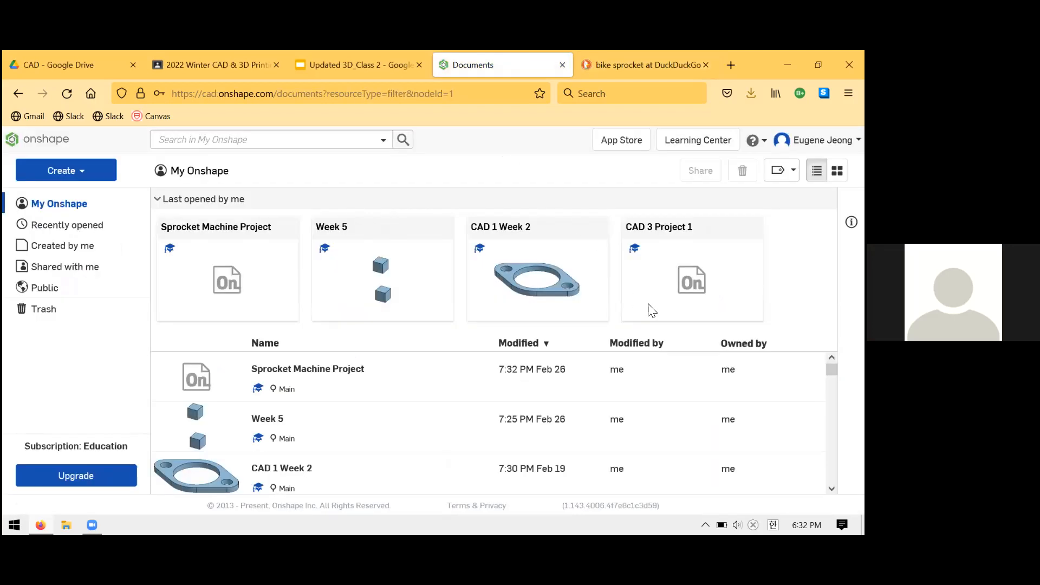
pyautogui.click(221, 233)
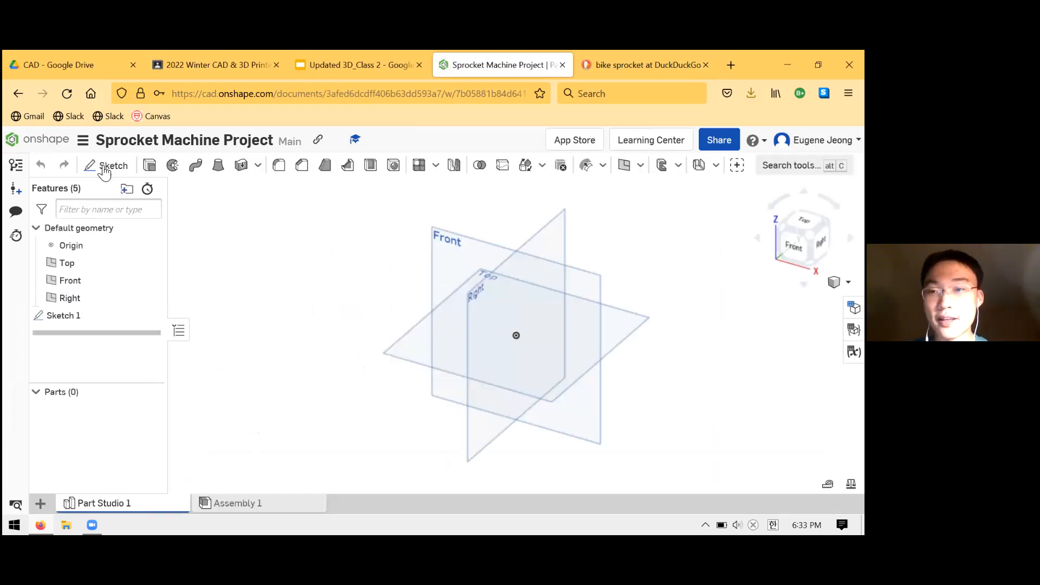
pyautogui.click(59, 154)
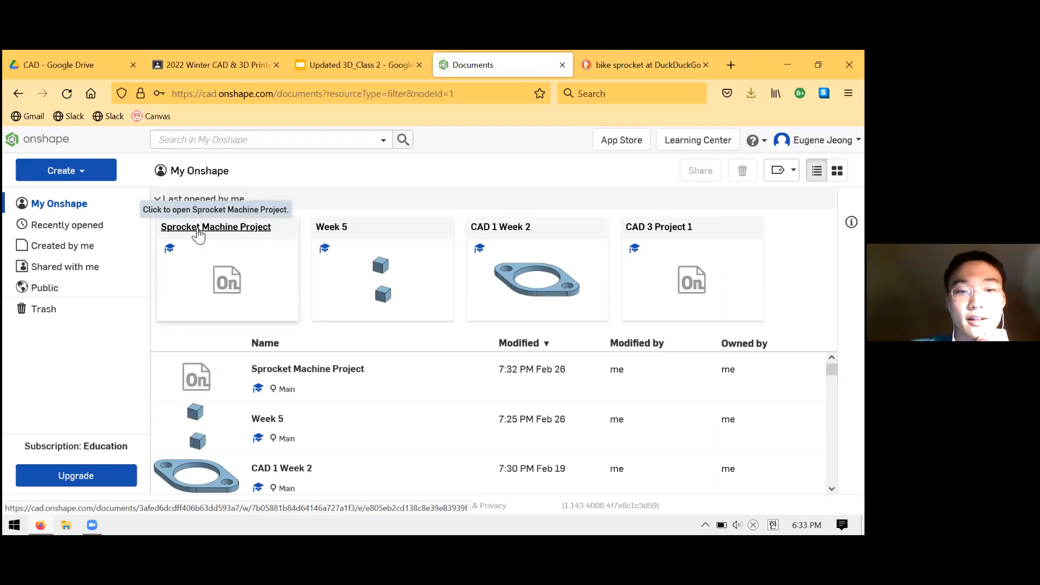
pyautogui.click(198, 229)
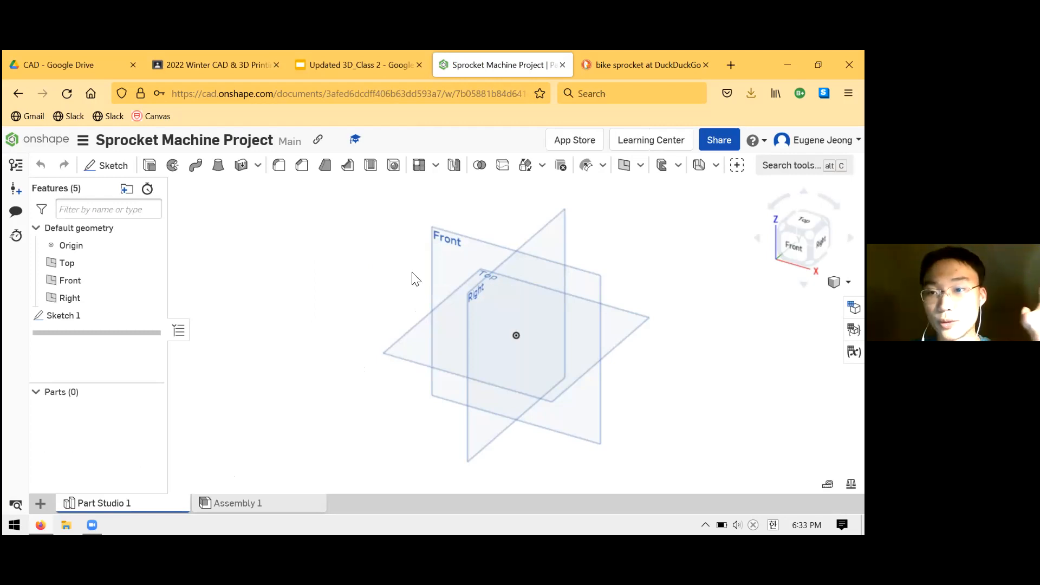
pyautogui.press('1')
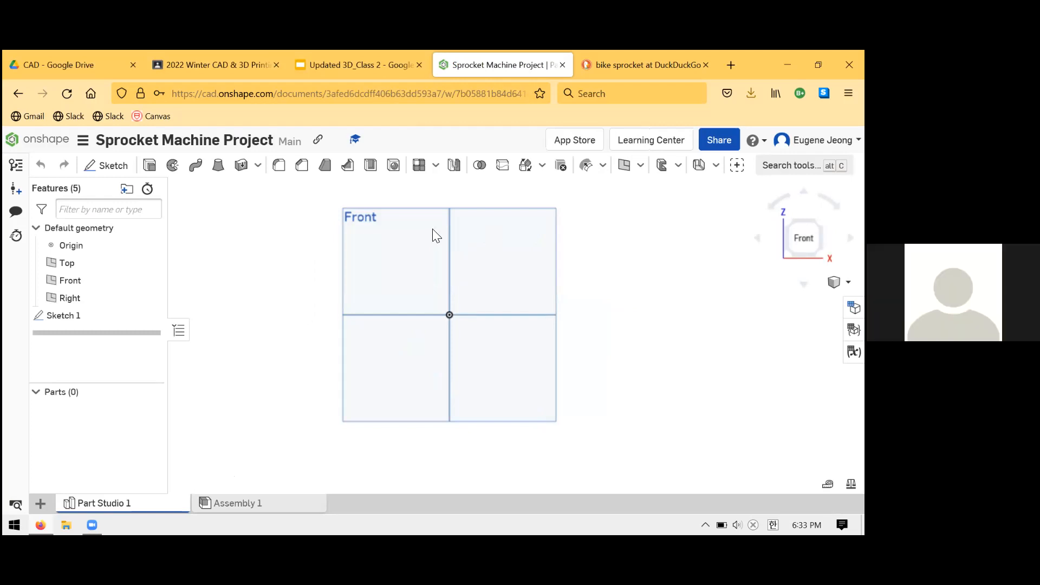
pyautogui.click(118, 169)
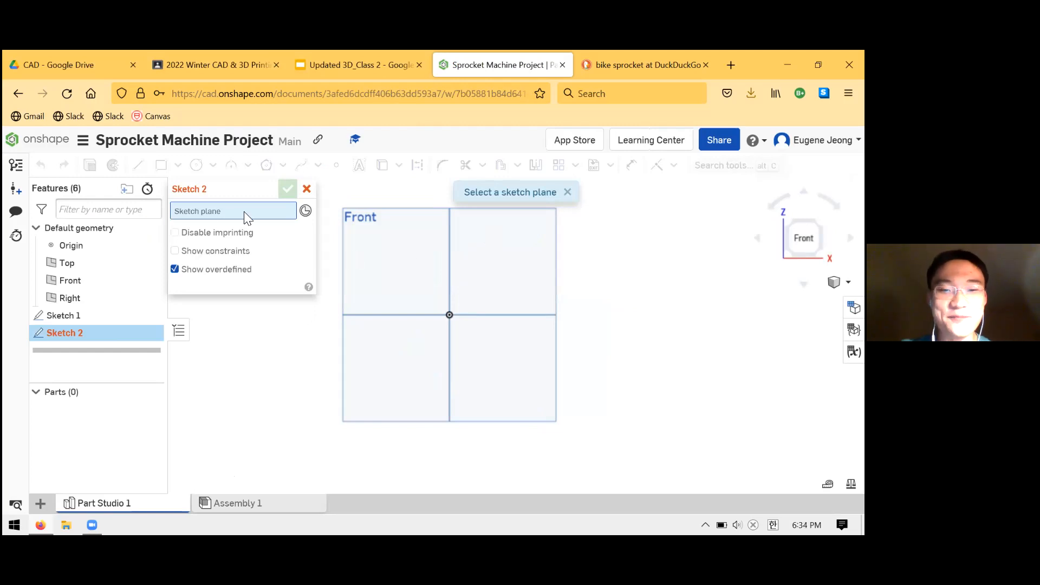
pyautogui.click(410, 258)
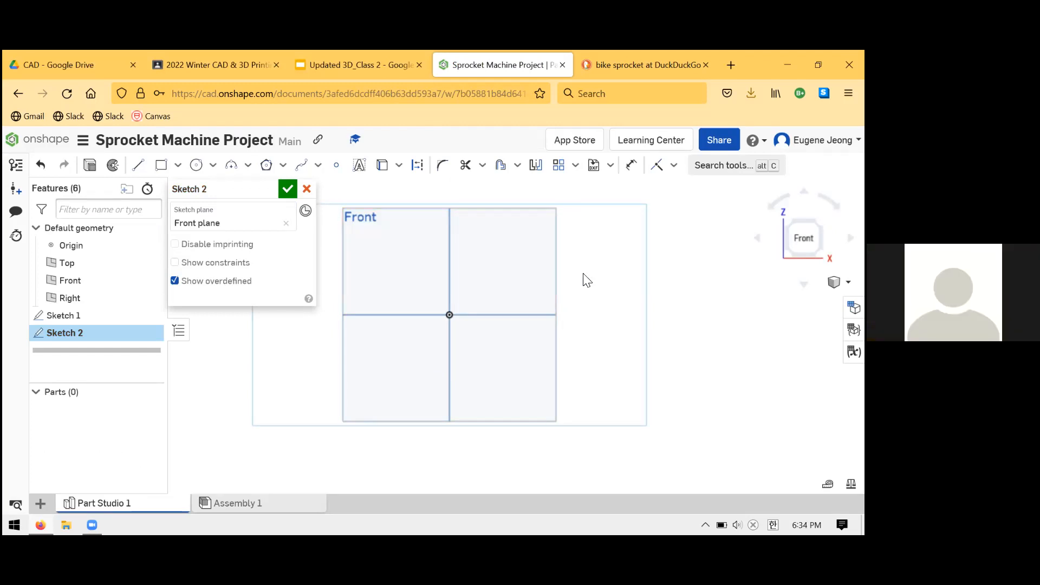
pyautogui.click(308, 190)
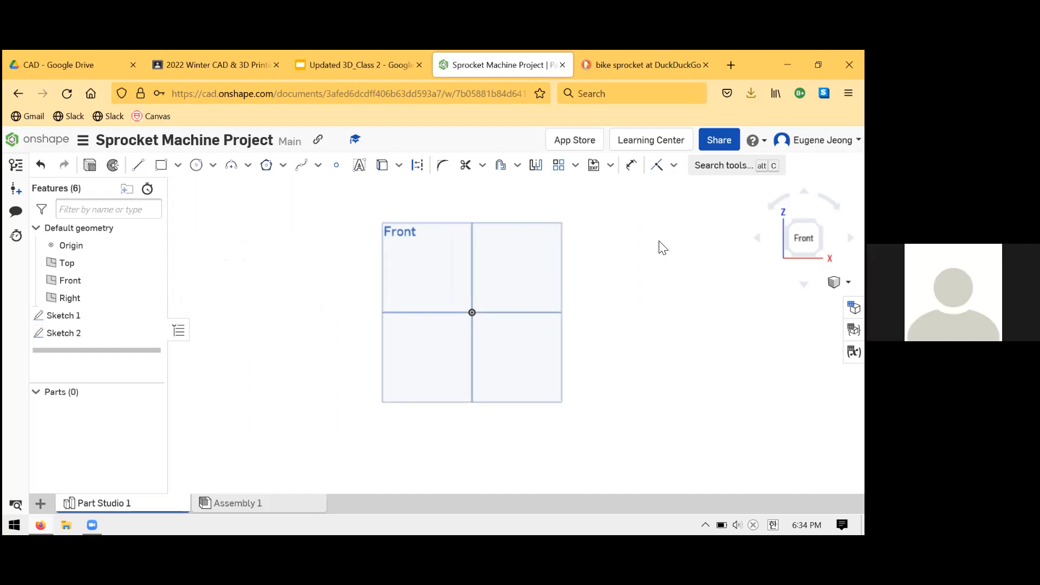
# - Check the sprocket machine picture in the class slides and start a new sketch on the Front plane in Onshape
pyautogui.click(372, 57)
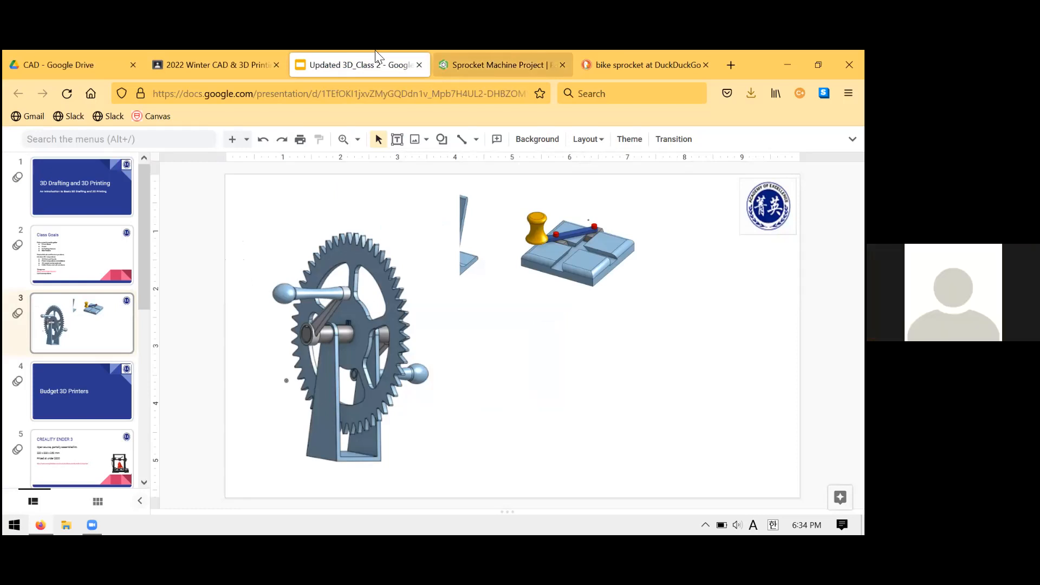
pyautogui.click(478, 51)
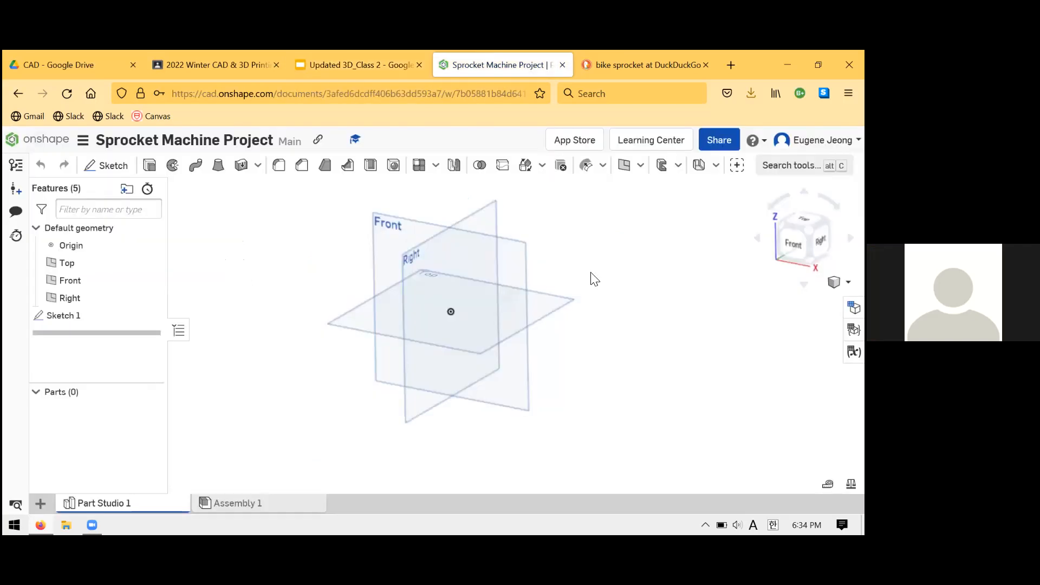
pyautogui.hotkey('shift', '1')
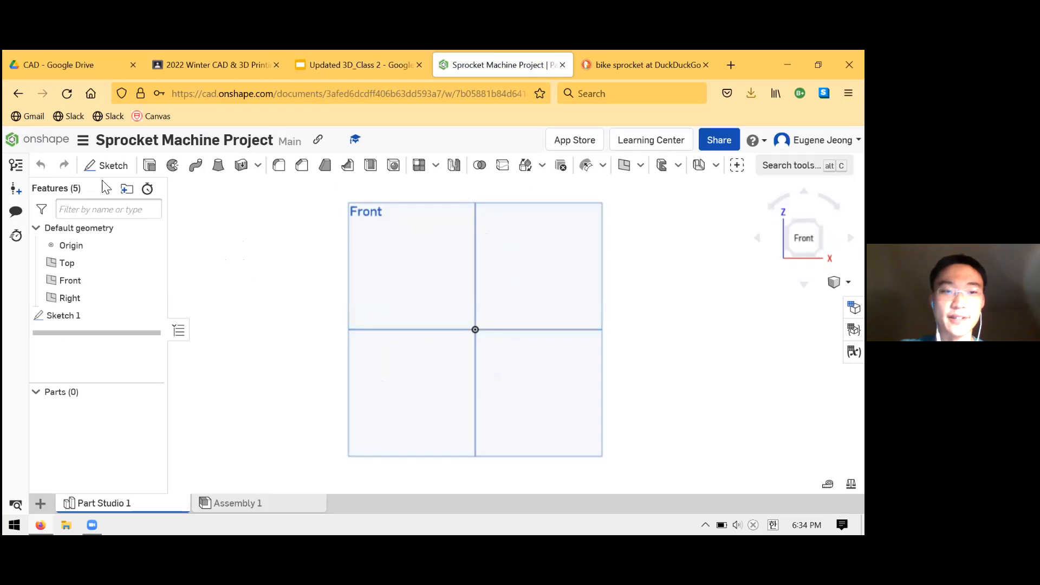
pyautogui.click(120, 165)
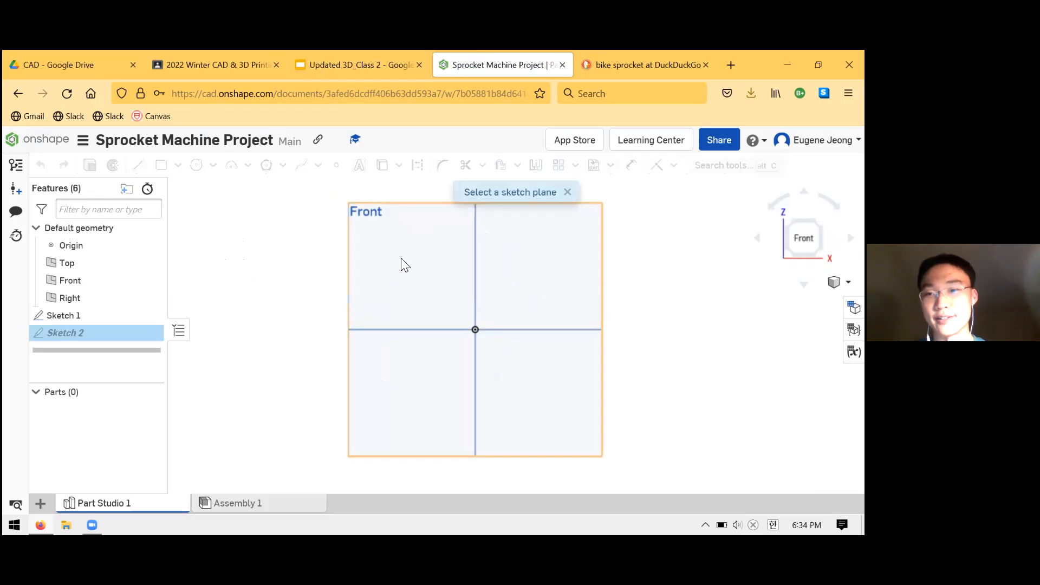
pyautogui.click(390, 260)
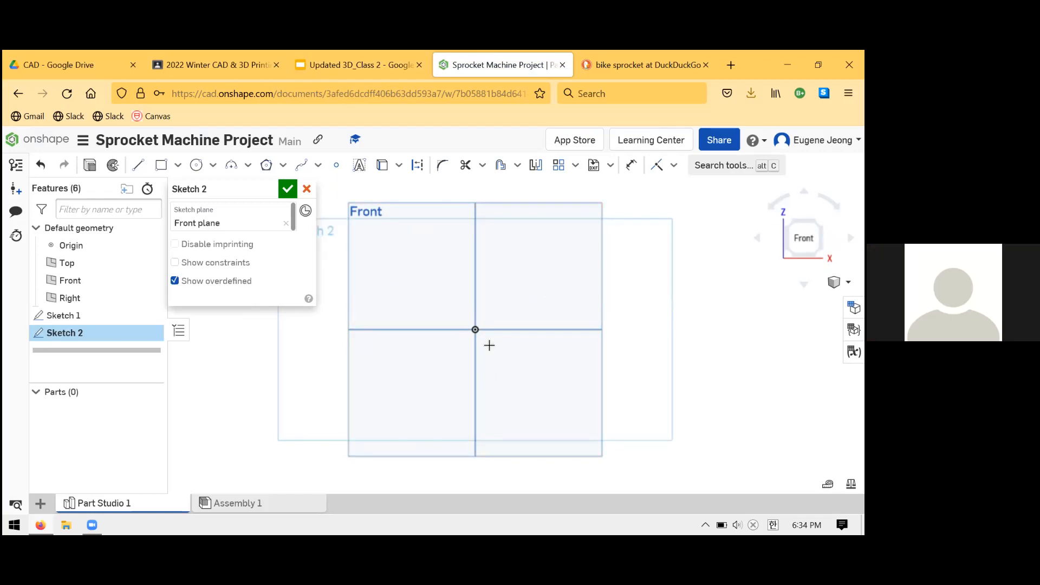
# - Sketch a circle about 6.04 in in diameter with its centre close to the origin
pyautogui.press('c')
pyautogui.click(584, 232)
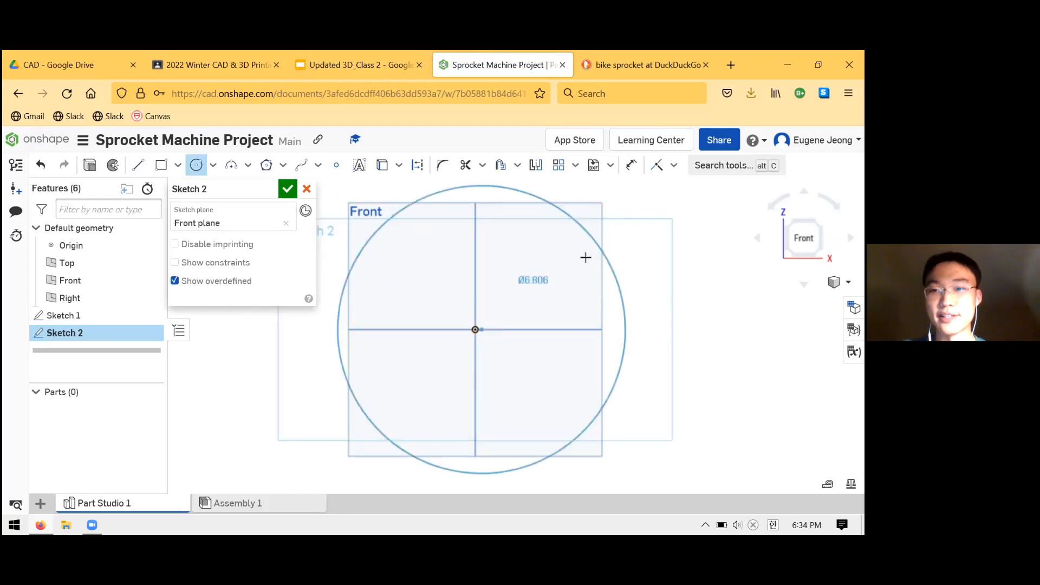
pyautogui.click(586, 257)
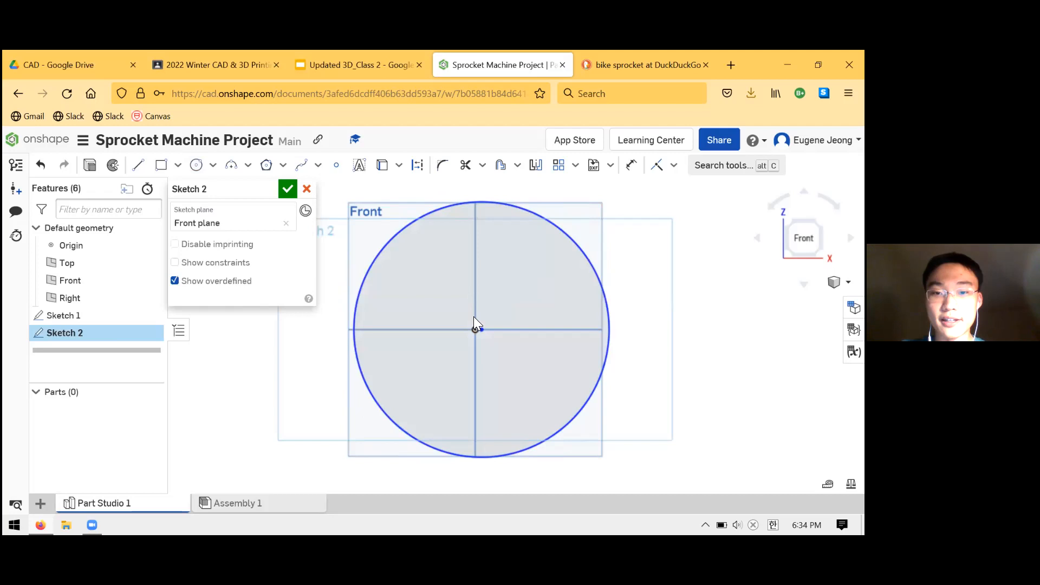
# - Move the circle off the origin and constrain its centre point coincident with the origin
pyautogui.moveTo(510, 286)
pyautogui.mouseDown()
pyautogui.moveTo(514, 311)
pyautogui.moveTo(497, 332)
pyautogui.mouseUp()
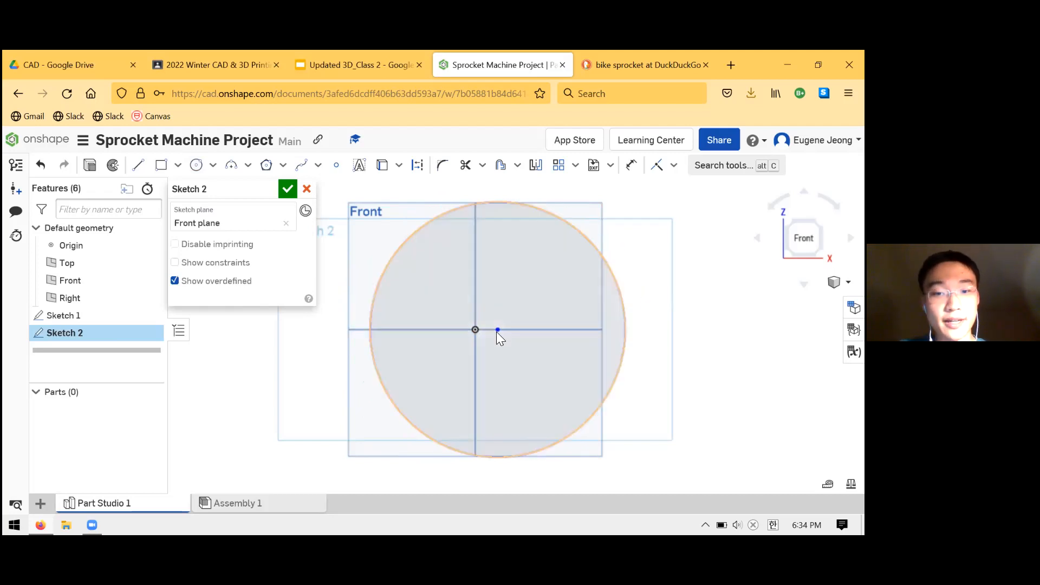
pyautogui.press('h')
pyautogui.click(476, 330)
pyautogui.click(496, 332)
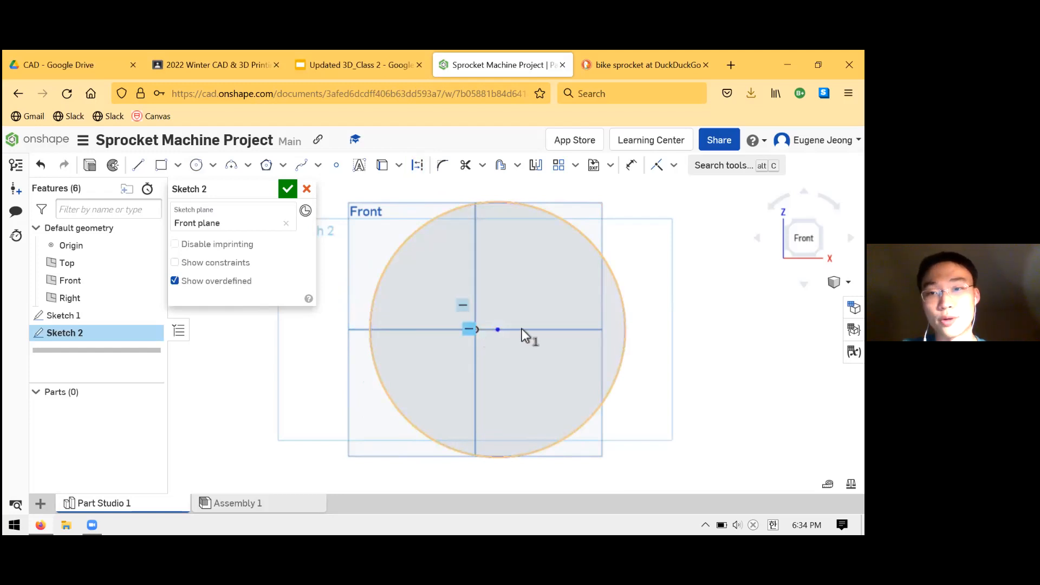
pyautogui.click(674, 166)
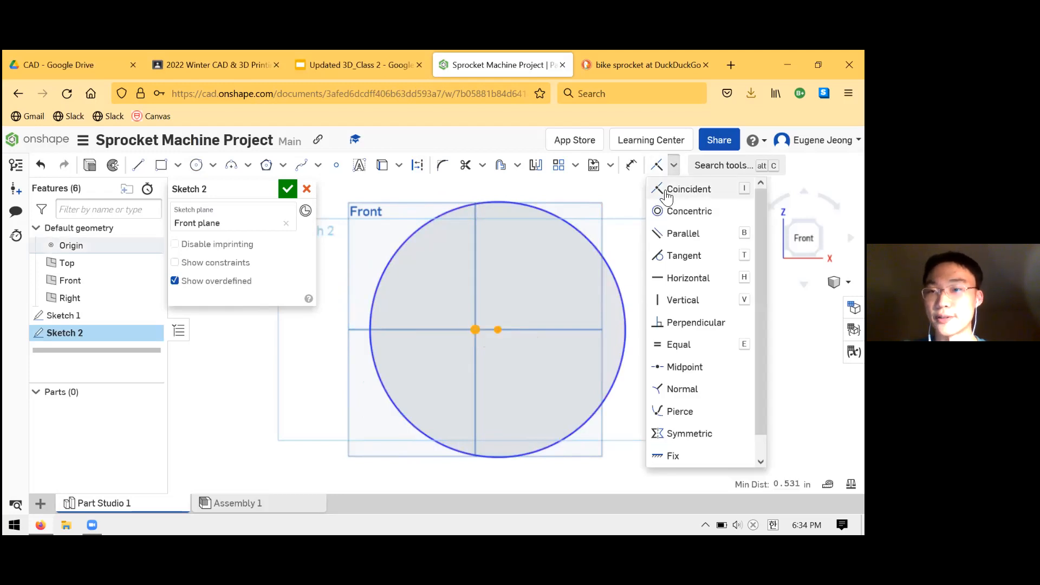
pyautogui.click(517, 267)
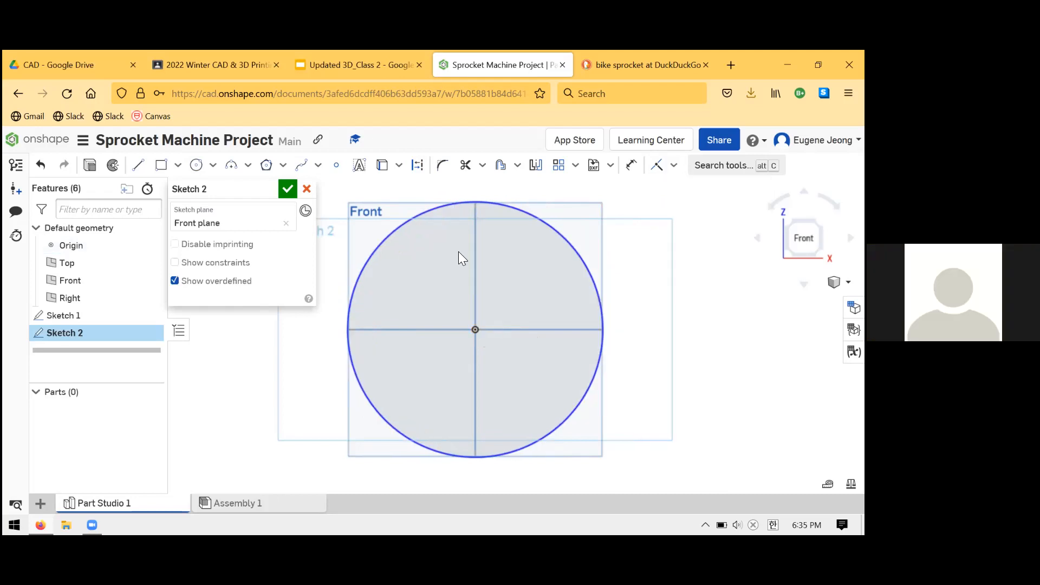
pyautogui.scroll(-2, 460, 253)
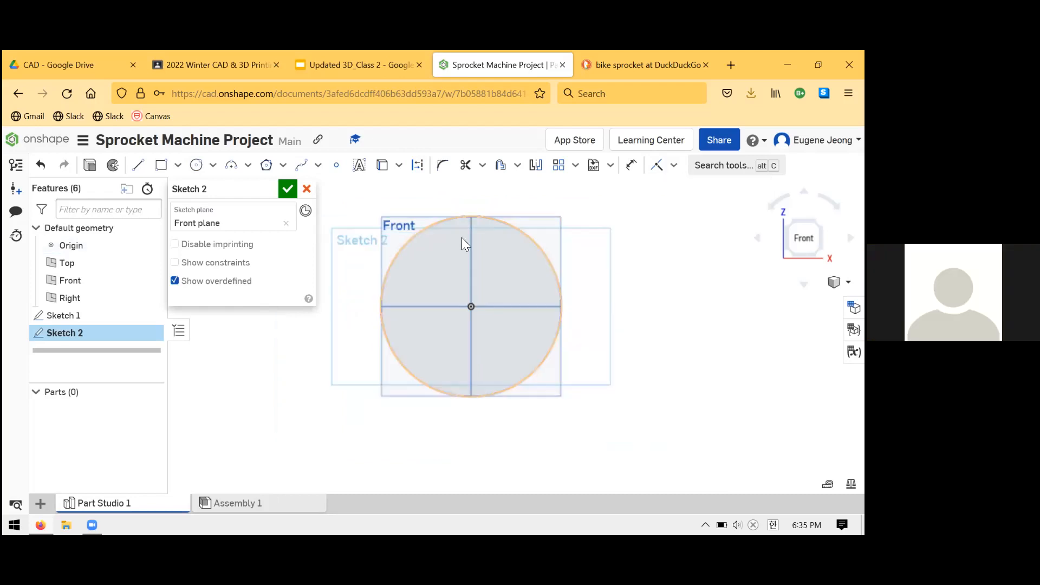
pyautogui.click(631, 165)
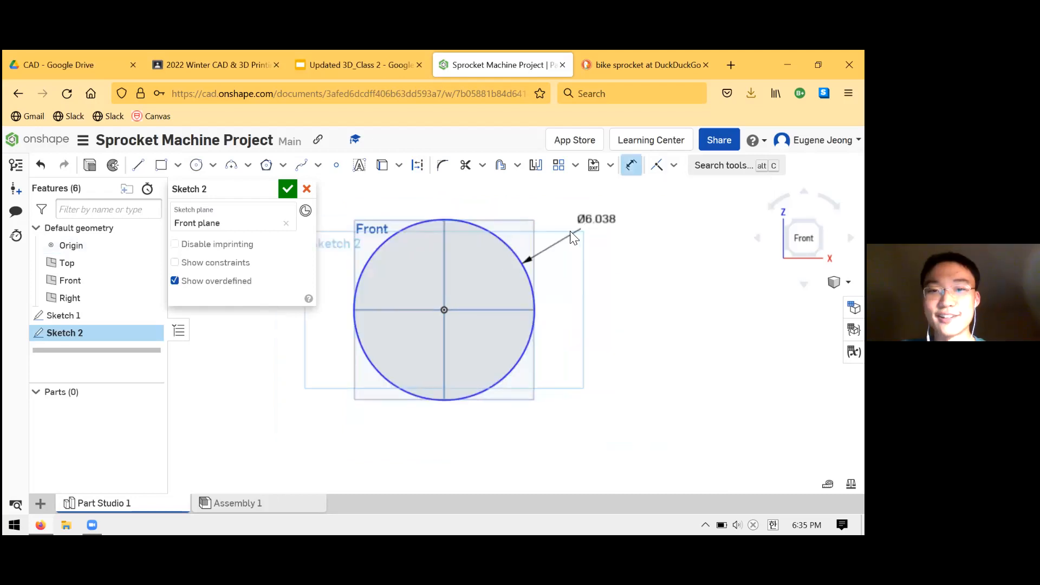
pyautogui.press('Escape')
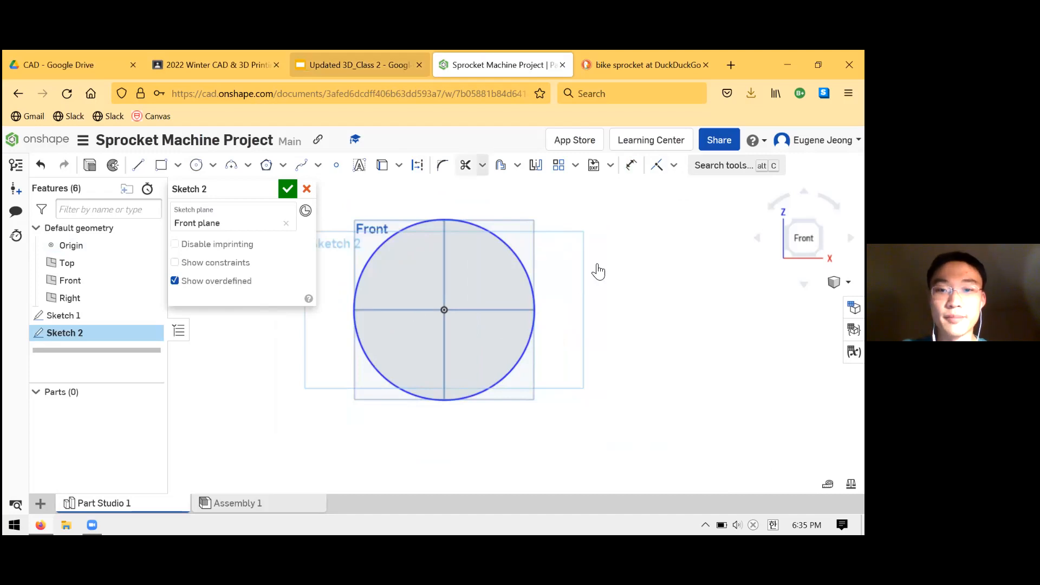
# - Search DuckDuckGo images for "bike", look through the bicycle pictures, and close the search page
pyautogui.hotkey('ctrl', 'Tab')
pyautogui.moveTo(155, 153); pyautogui.dragTo(98, 148)
pyautogui.press('BackSpace')
pyautogui.press('Return')
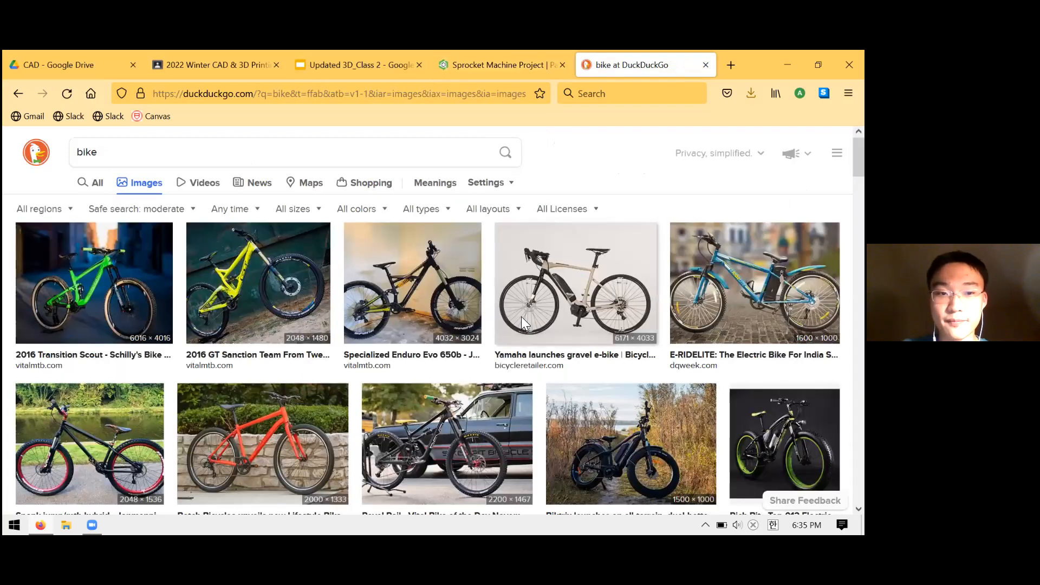
pyautogui.scroll(-5, 529, 315)
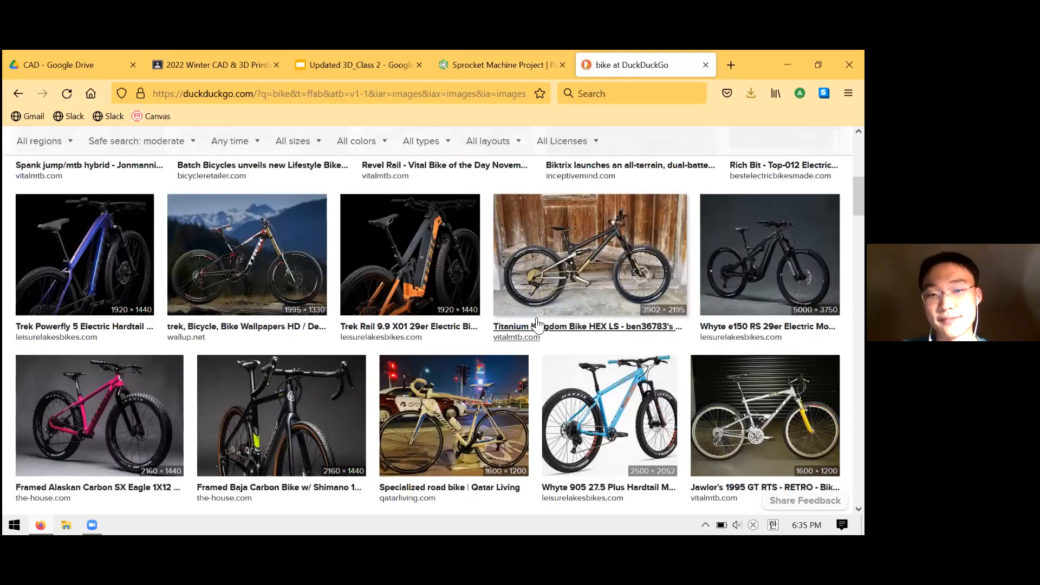
pyautogui.scroll(-8, 537, 324)
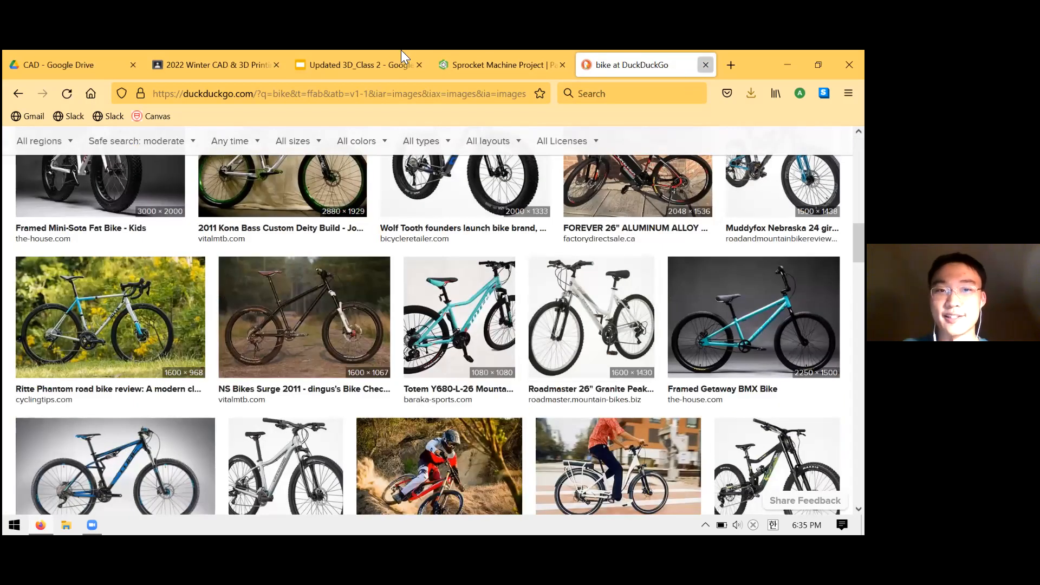
pyautogui.hotkey('ctrl', 'w')
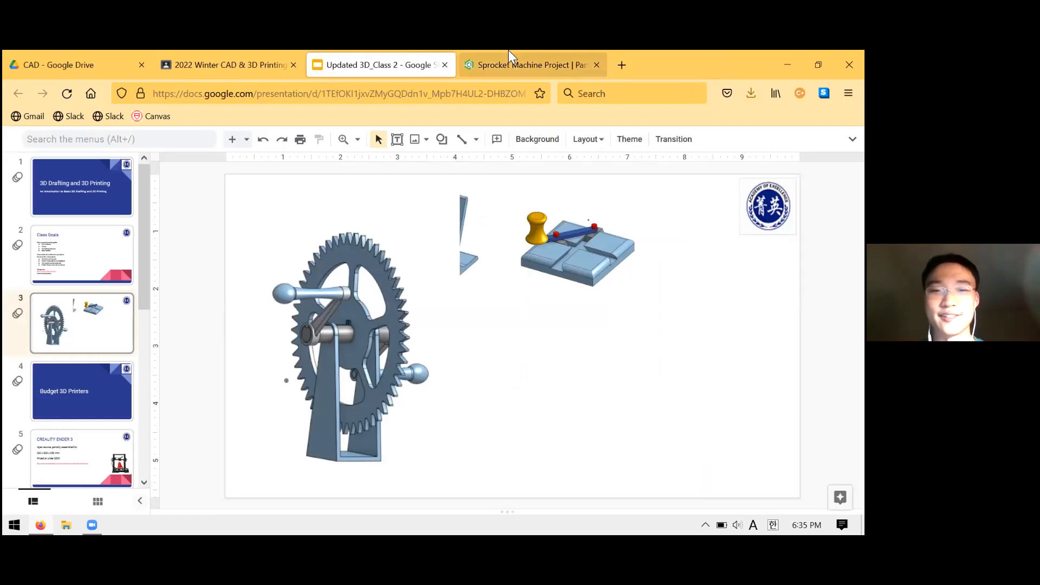
# - Add a diameter dimension to the circle in the Onshape sketch, checking the sprocket picture in the slides, and set it to 1 in
pyautogui.hotkey('ctrl', 'Tab')
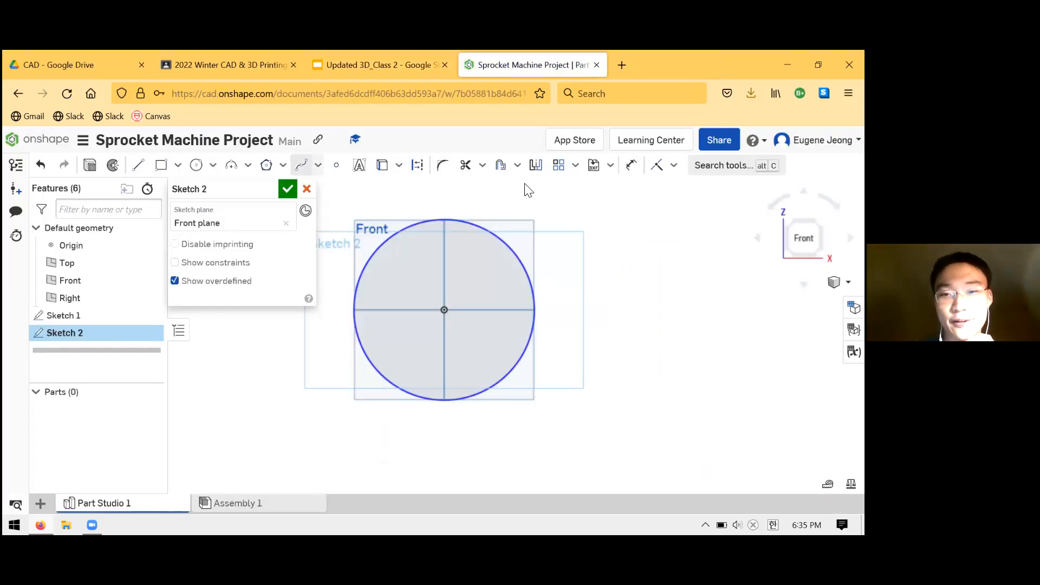
pyautogui.click(632, 167)
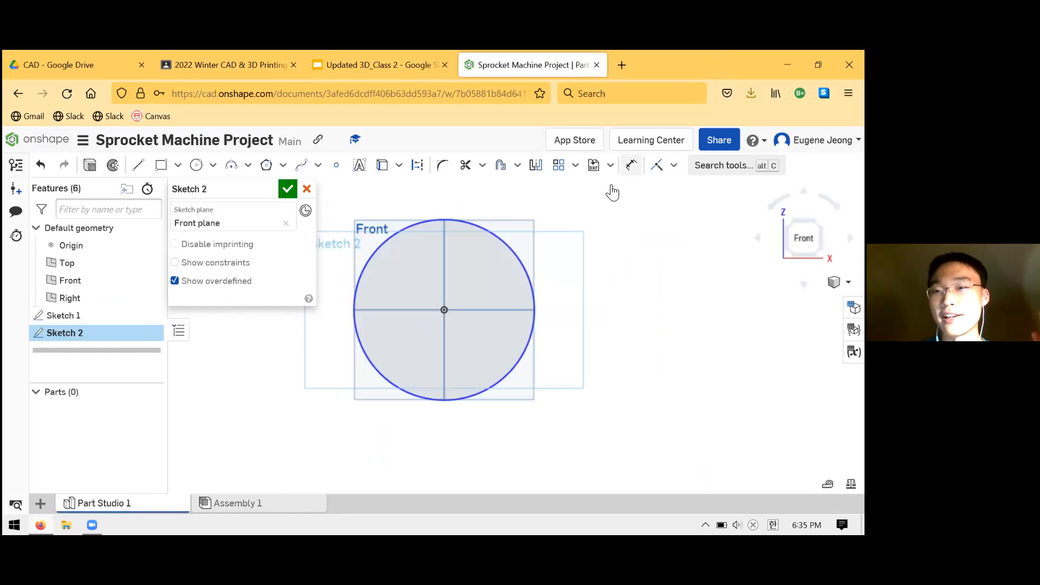
pyautogui.click(510, 243)
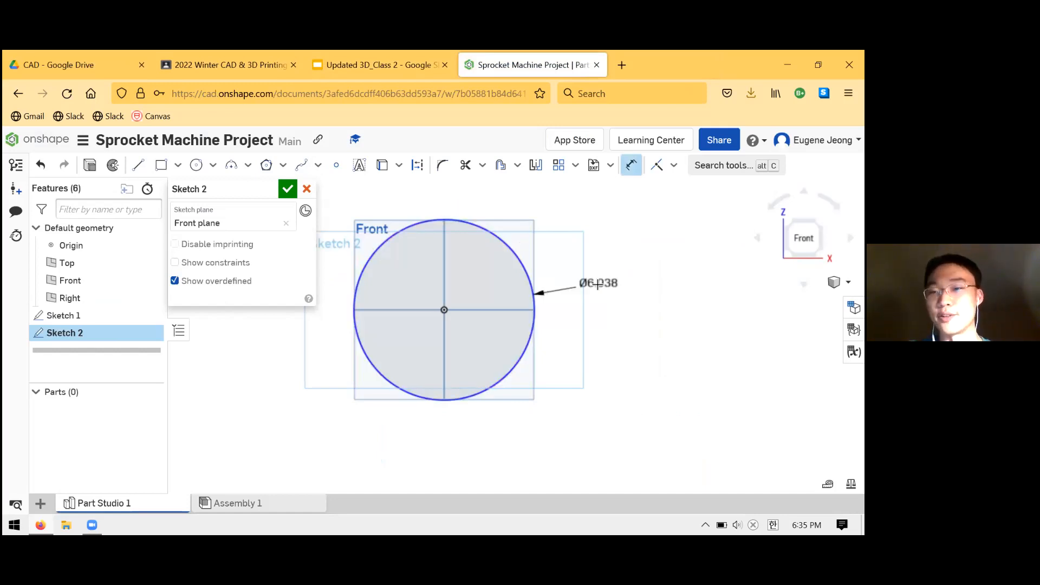
pyautogui.click(661, 314)
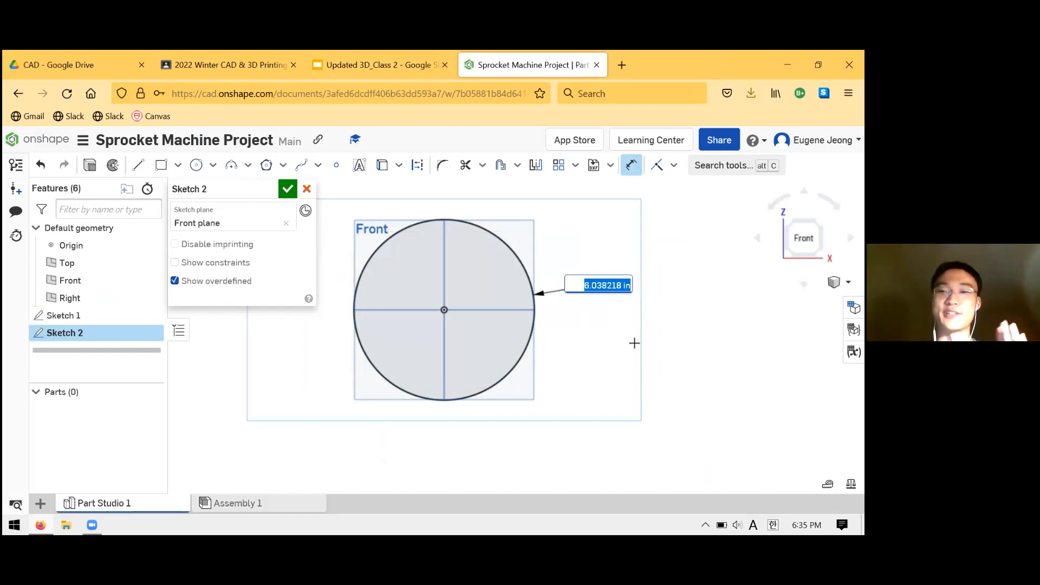
pyautogui.hotkey('ctrl', 'shift', 'Tab')
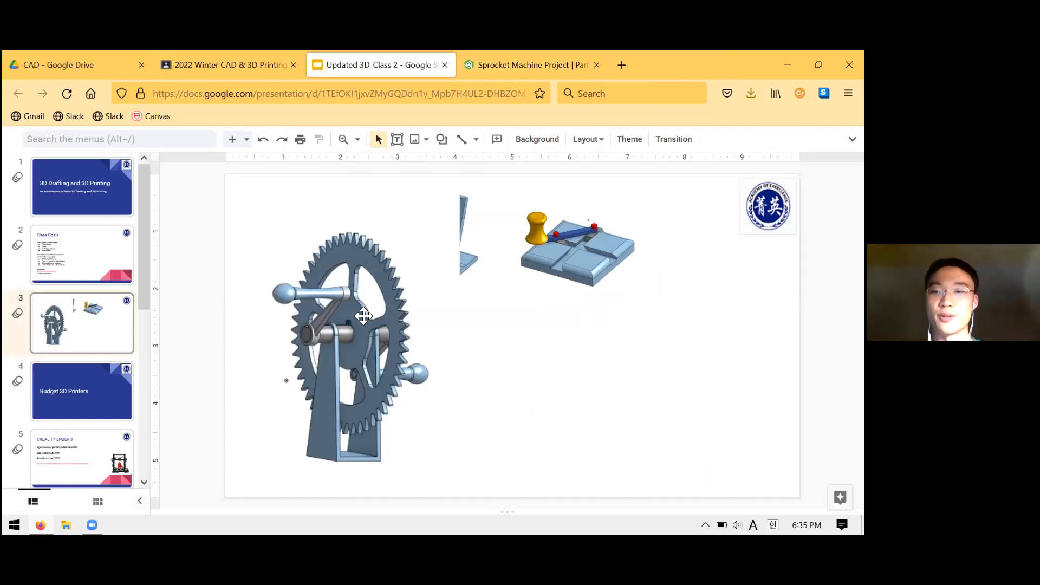
pyautogui.hotkey('ctrl', 'Tab')
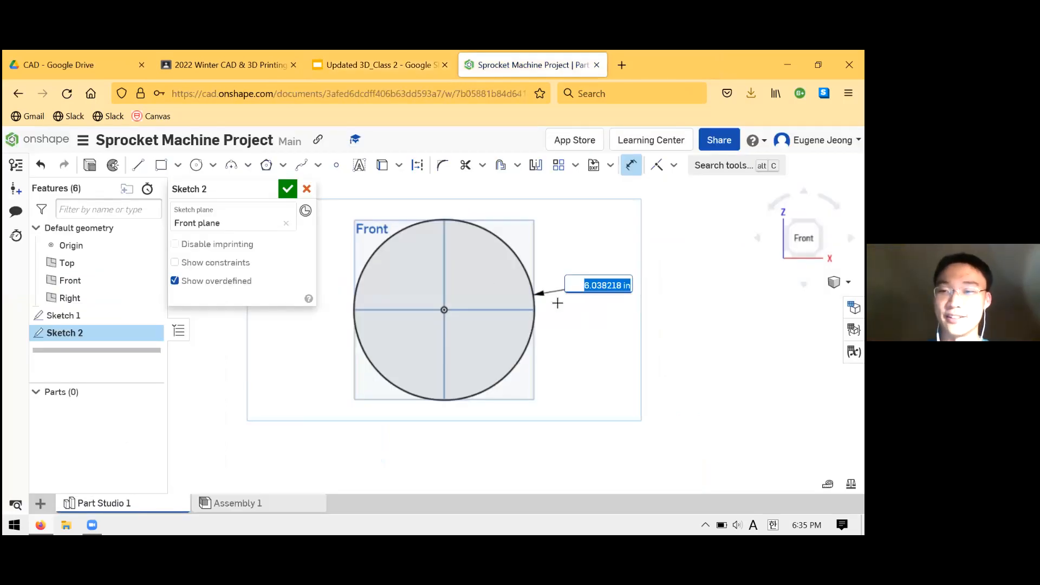
pyautogui.write('1')
pyautogui.press('Return')
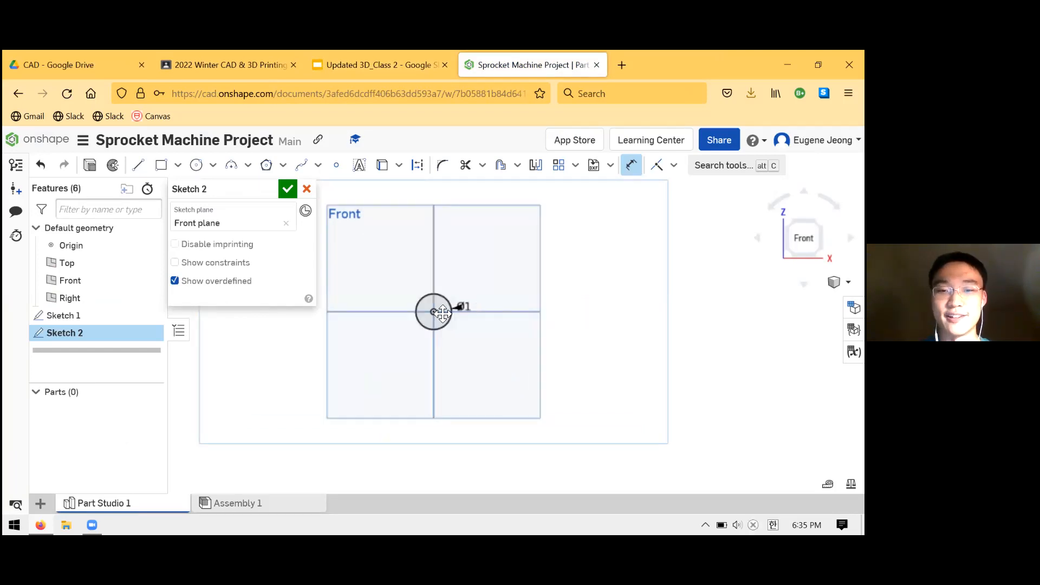
# - Set the circle's diameter dimension to 3 in
pyautogui.scroll(-3, 407, 307)
pyautogui.scroll(5, 505, 309)
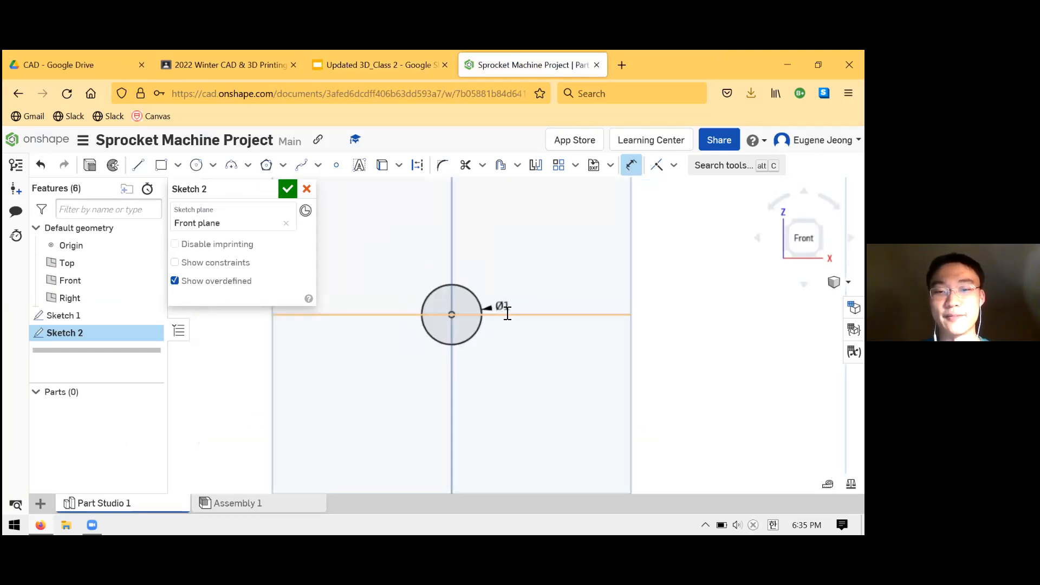
pyautogui.doubleClick(523, 312)
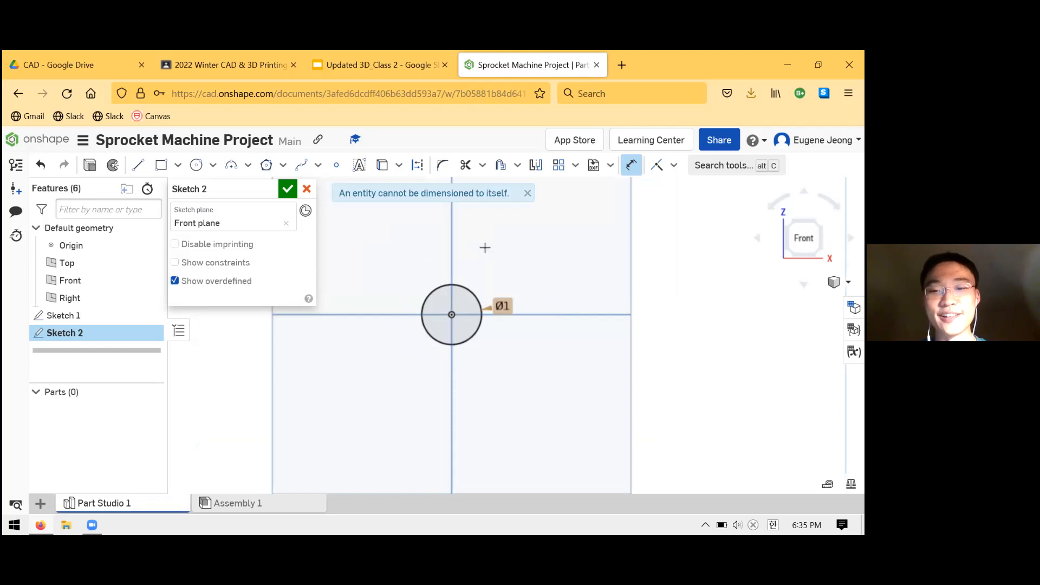
pyautogui.hotkey('ctrl', 'z')
pyautogui.scroll(3, 582, 313)
pyautogui.scroll(-3, 518, 271)
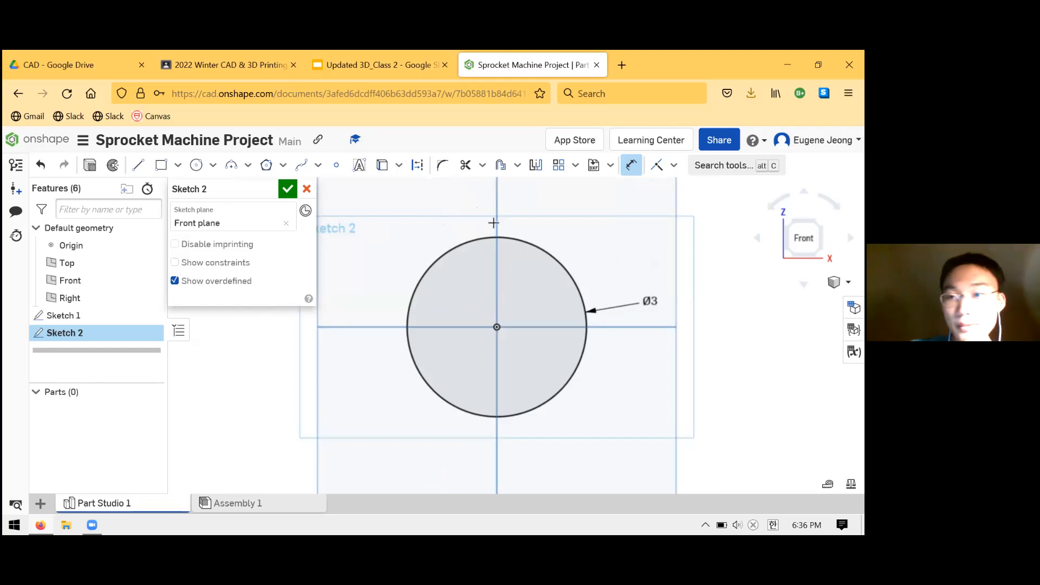
pyautogui.scroll(-1, 515, 234)
pyautogui.scroll(2, 629, 241)
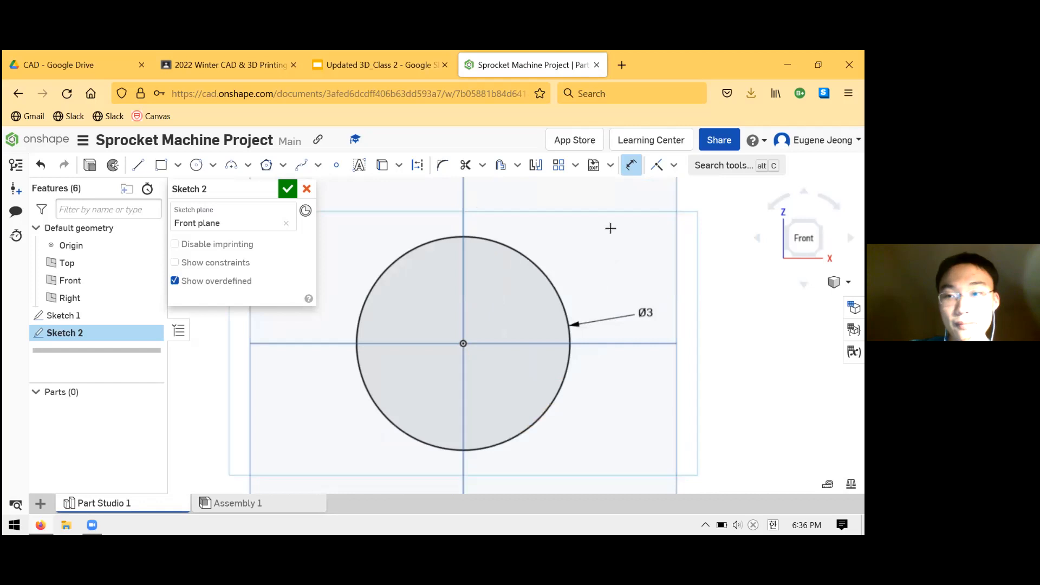
pyautogui.scroll(-2, 649, 235)
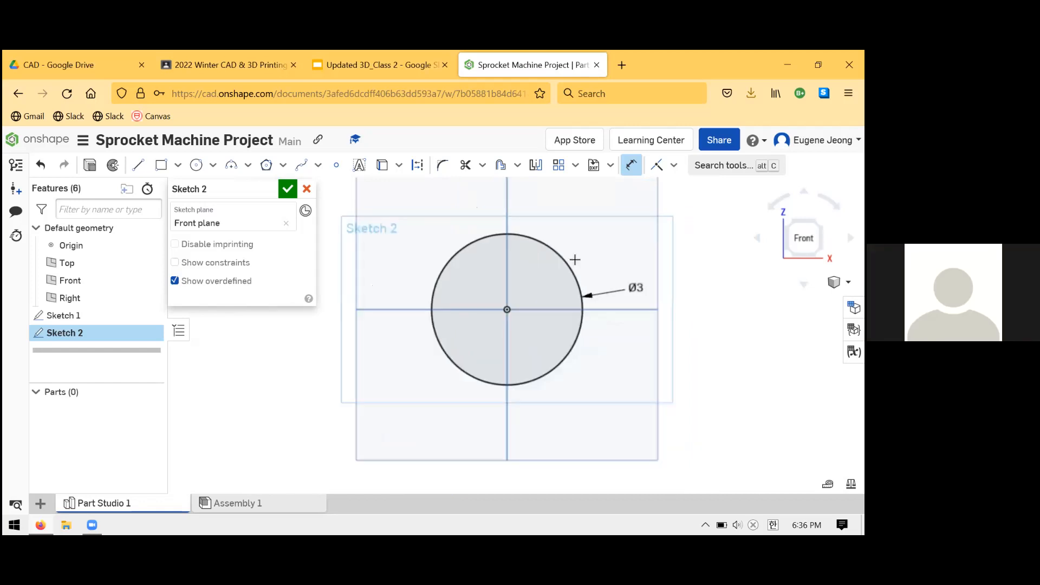
pyautogui.moveTo(644, 236); pyautogui.dragTo(611, 248, button='middle')
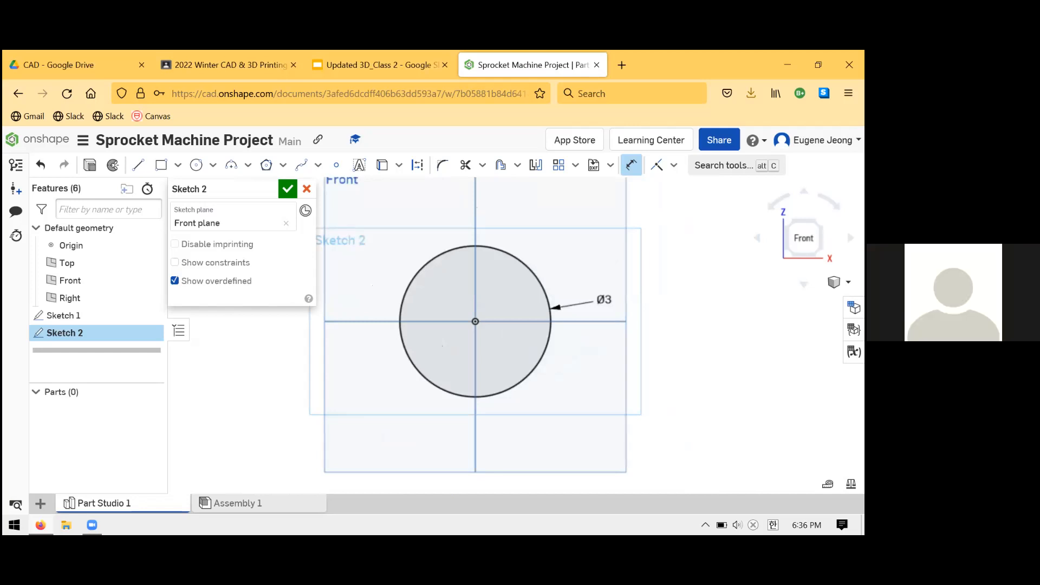
pyautogui.click(841, 282)
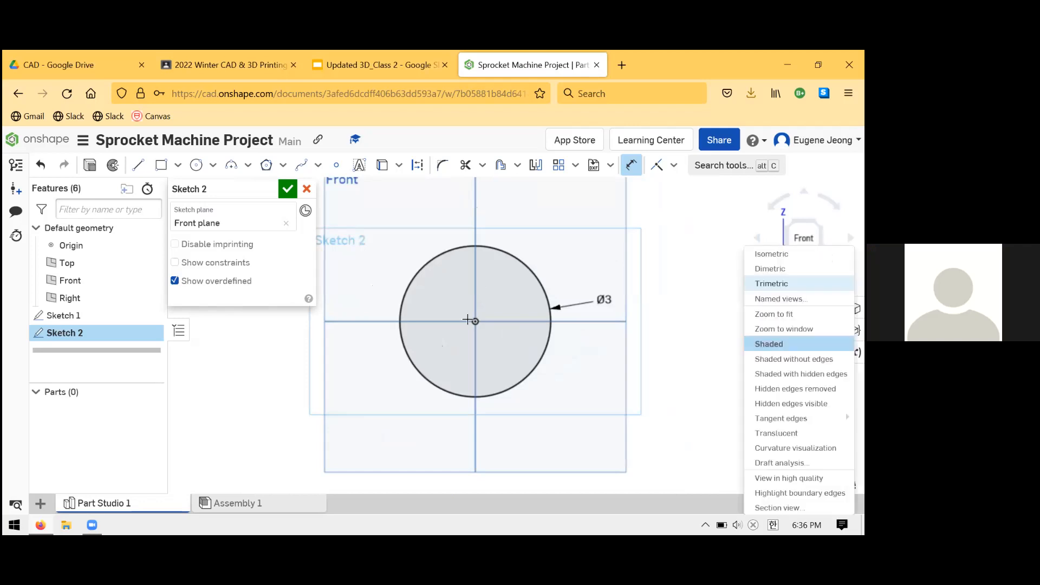
pyautogui.scroll(1, 496, 309)
pyautogui.scroll(-2, 504, 341)
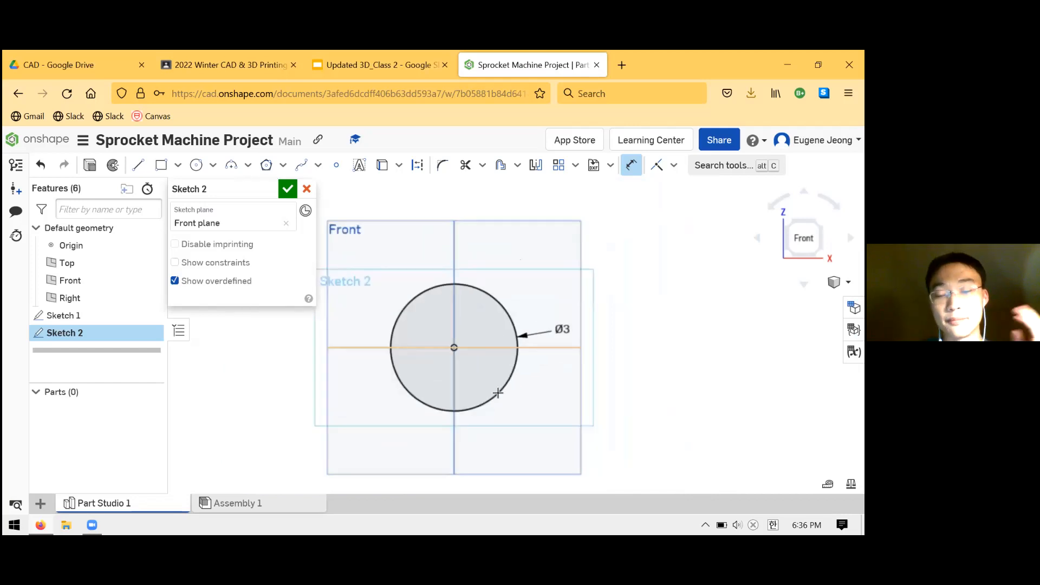
pyautogui.scroll(2, 497, 394)
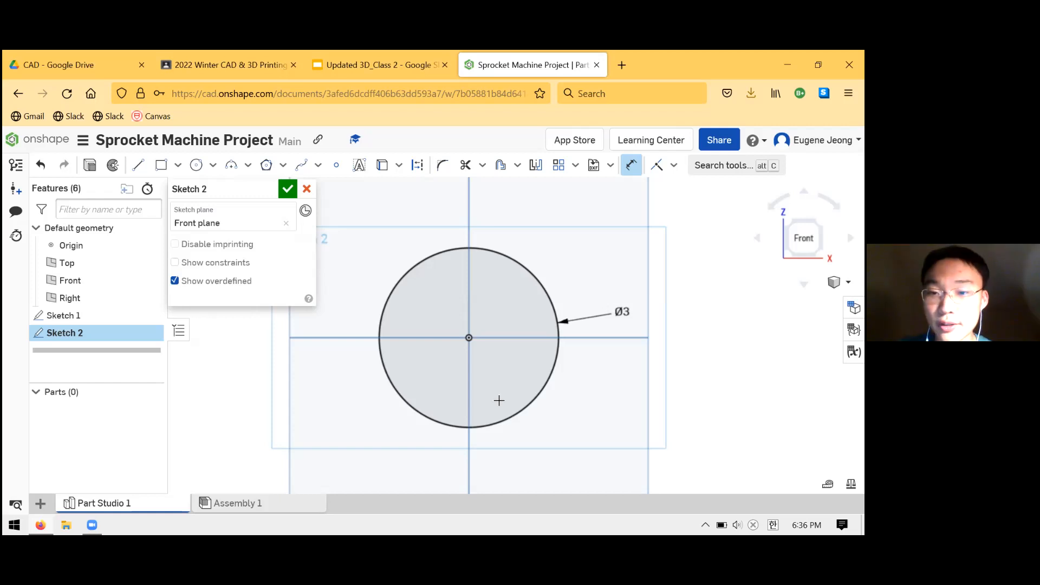
# - Set the circle's diameter to 2 cm, entering the unit explicitly
pyautogui.doubleClick(642, 316)
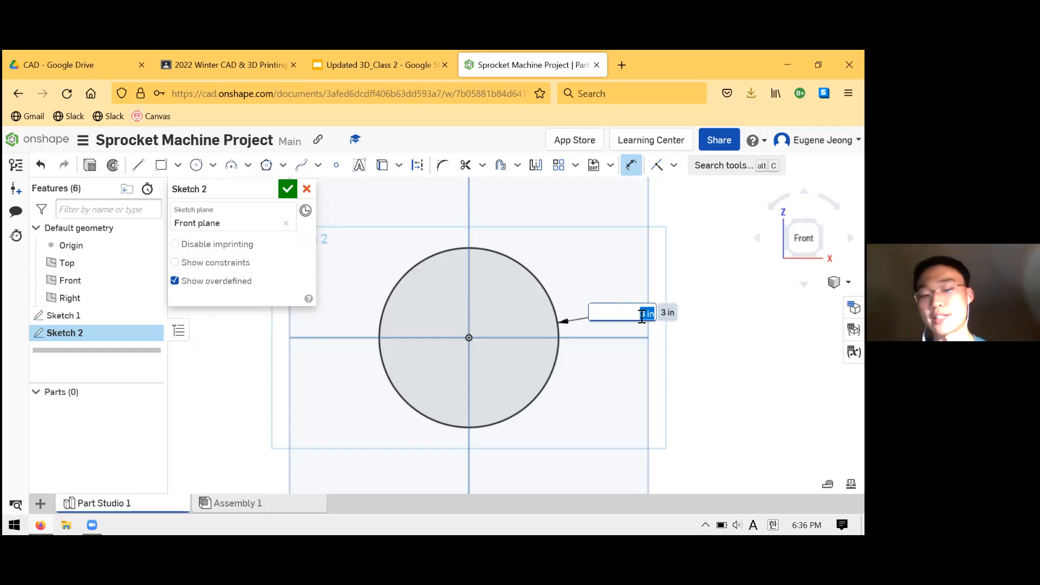
pyautogui.write('2 cm')
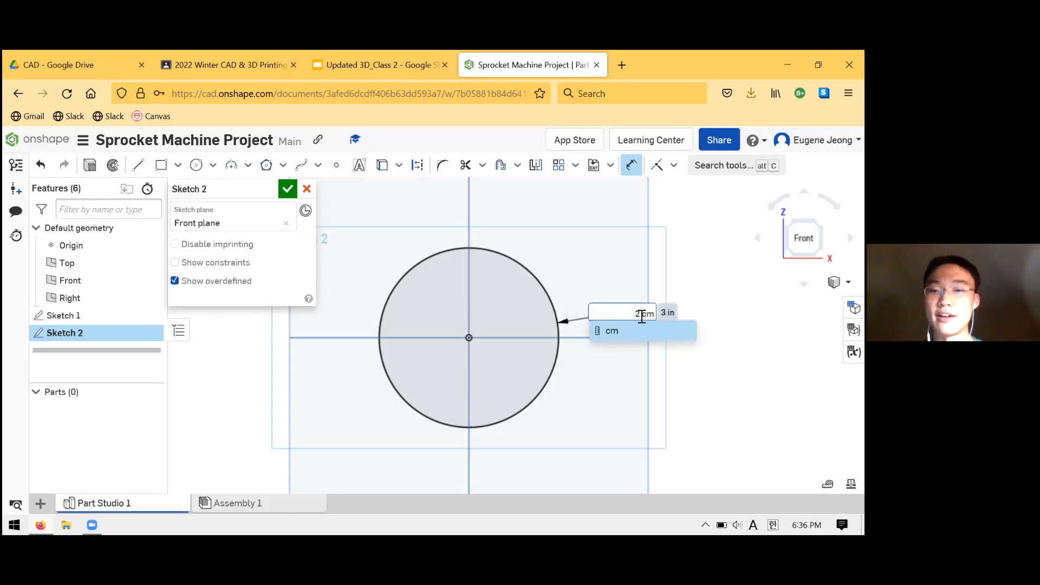
pyautogui.press('Return')
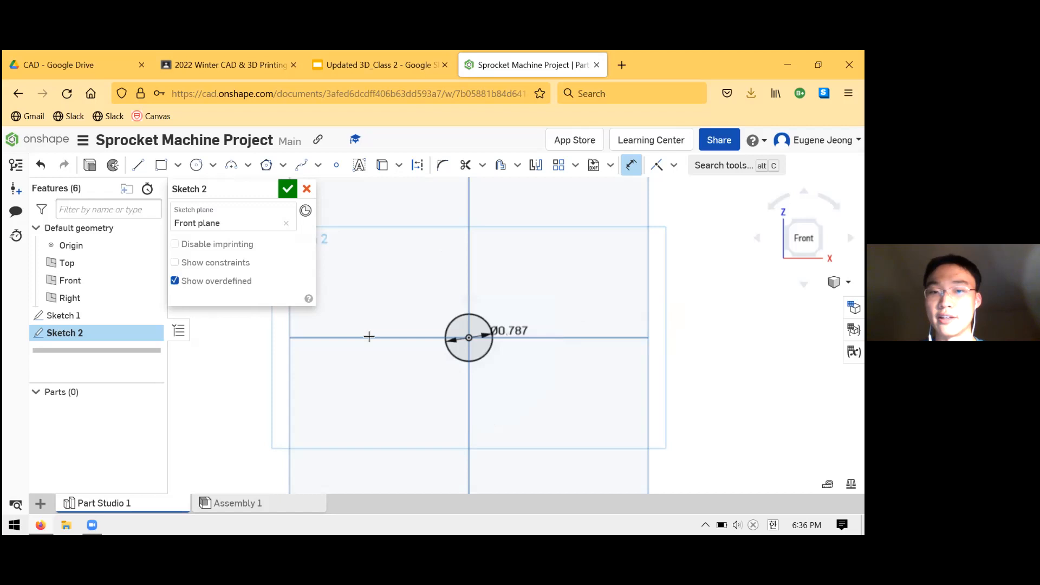
pyautogui.scroll(3, 429, 334)
pyautogui.scroll(1, 579, 332)
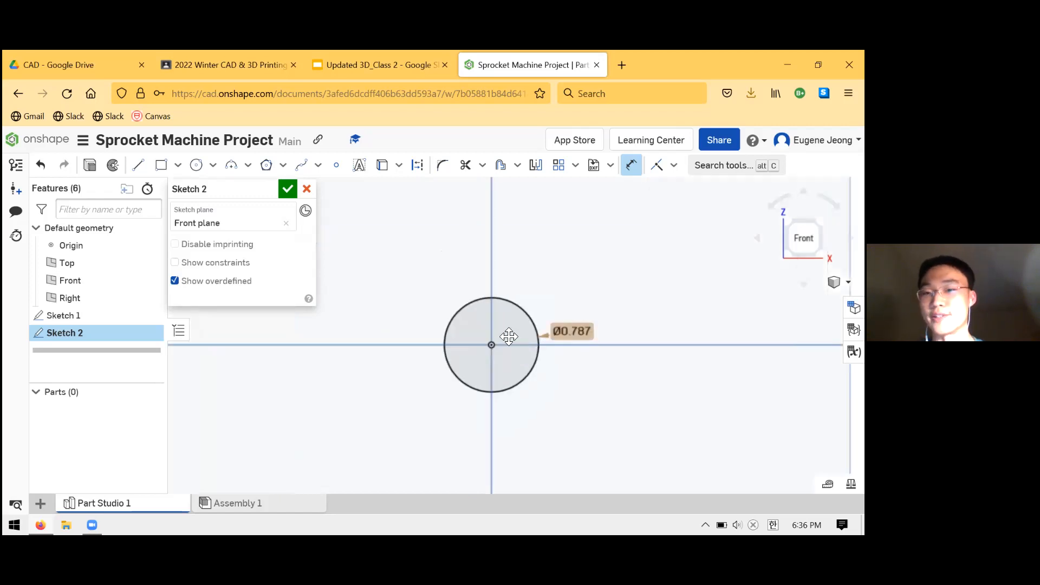
# - Set the circle's diameter to 20 mm, entering the unit explicitly
pyautogui.doubleClick(570, 330)
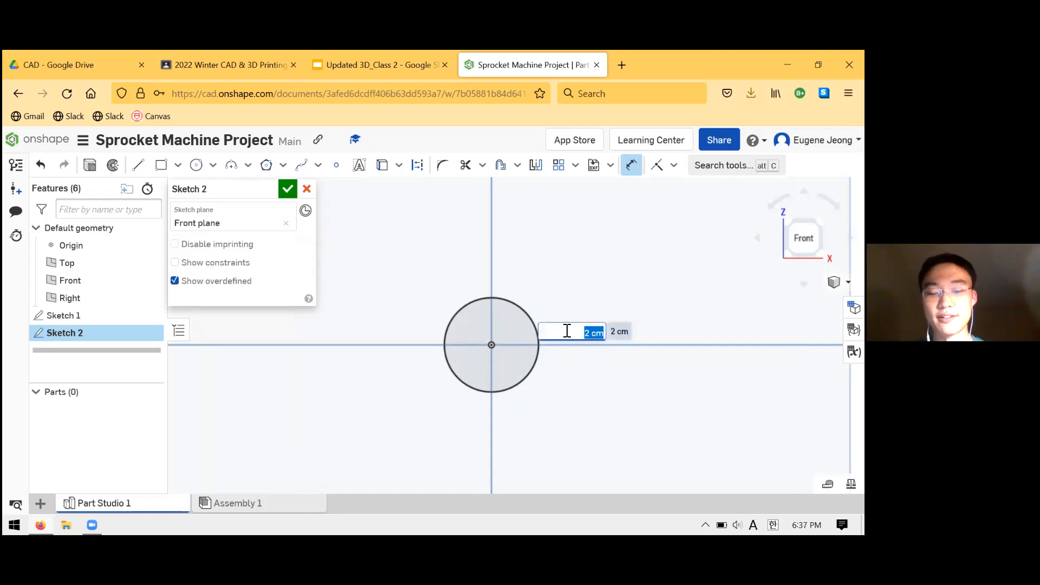
pyautogui.write('20 mm')
pyautogui.press('Return')
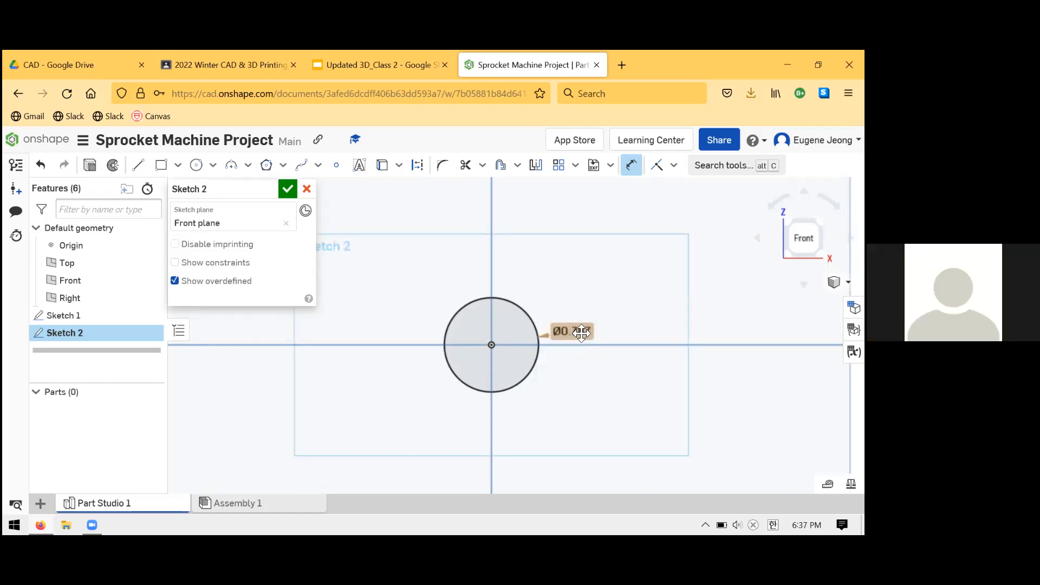
# - Set the circle's diameter back to 3 in, entering the unit explicitly
pyautogui.doubleClick(582, 332)
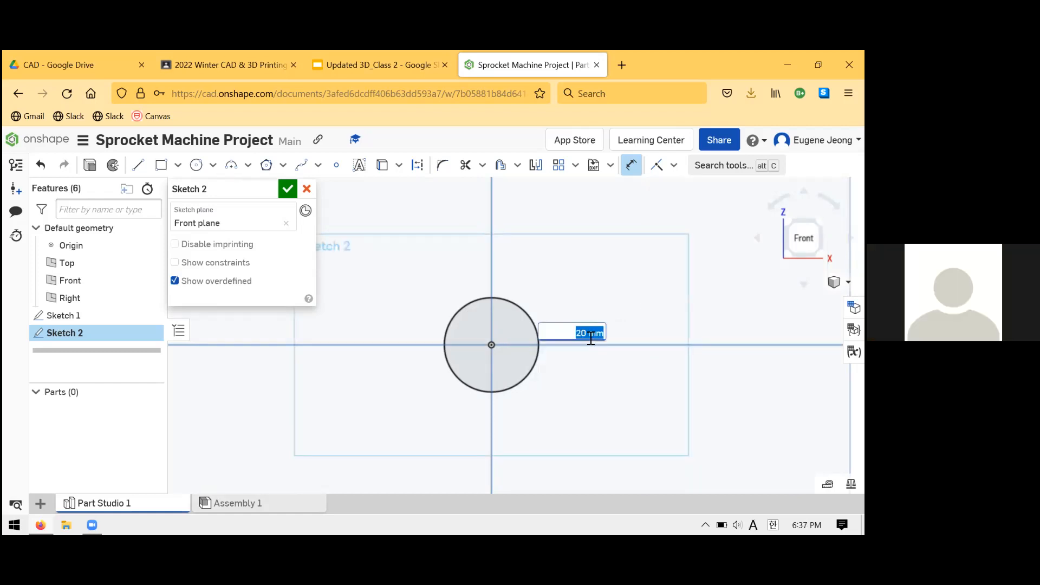
pyautogui.write('3 in')
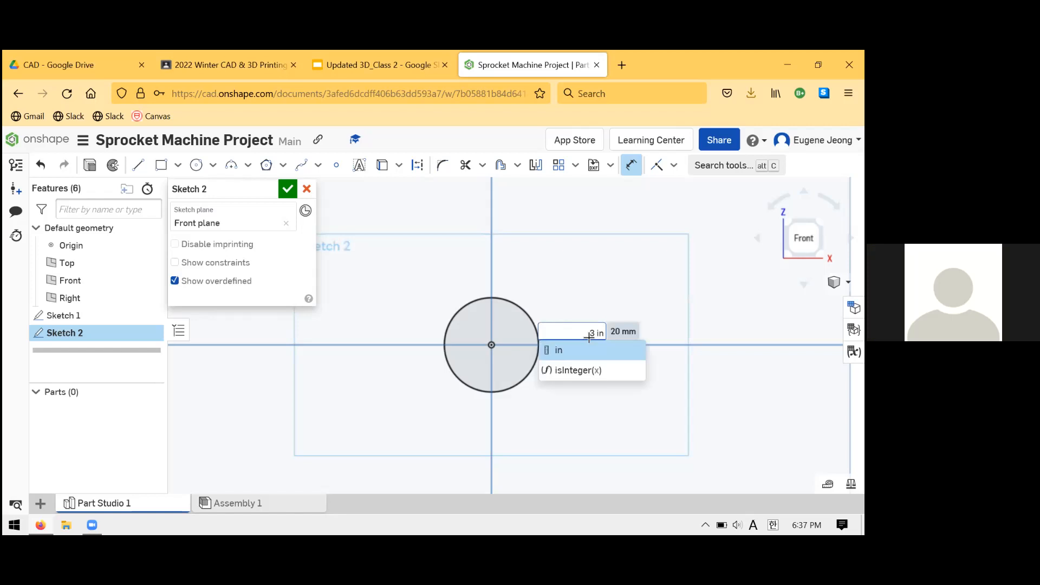
pyautogui.press('Return')
pyautogui.scroll(-4, 667, 322)
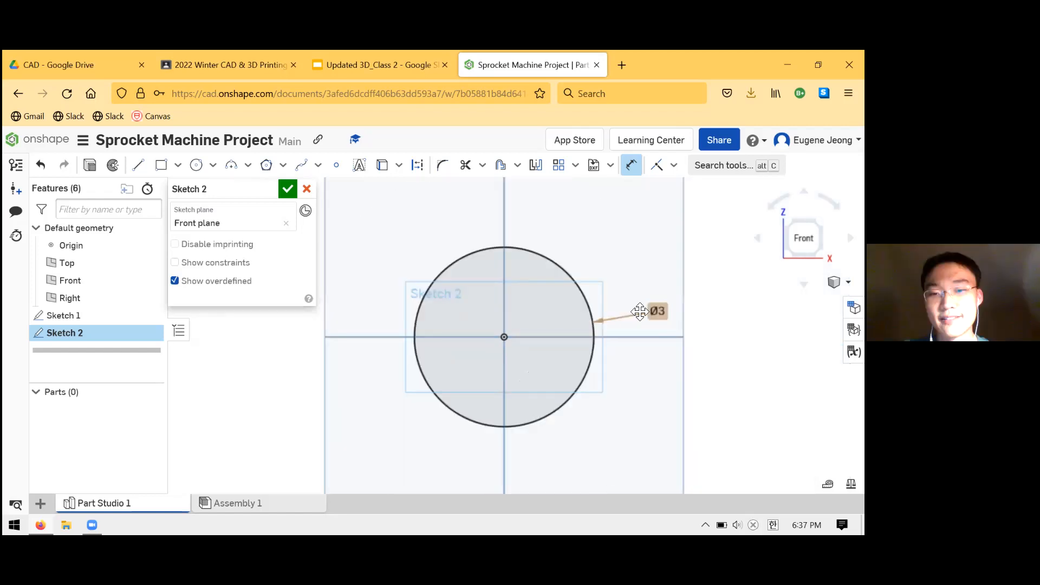
pyautogui.scroll(-1, 638, 311)
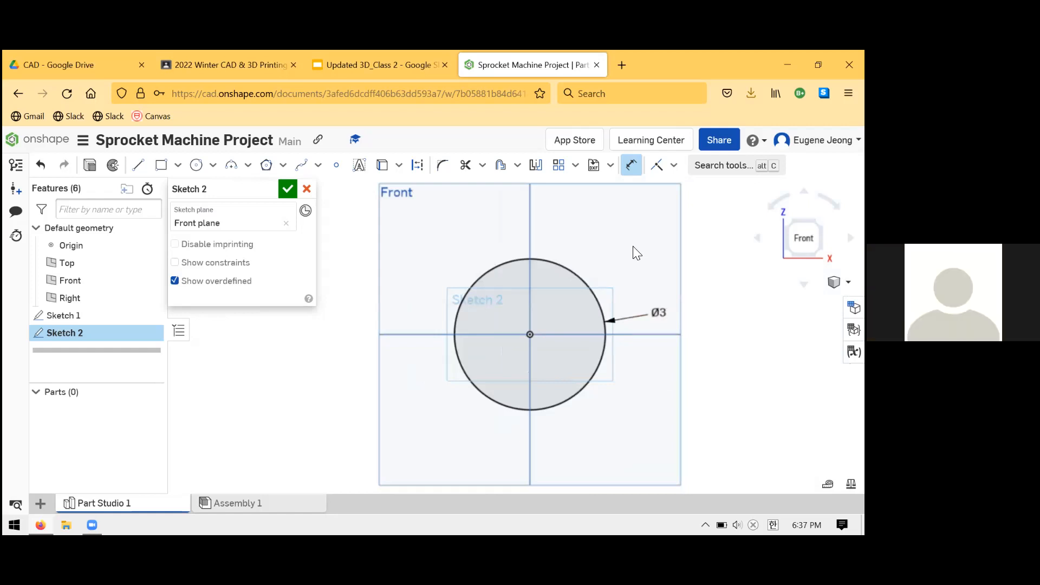
# - Search DuckDuckGo for "3 in to cm" in a new browser page and return to the Onshape sketch
pyautogui.press('Return')
pyautogui.click(631, 54)
pyautogui.write('3 in to cm')
pyautogui.press('Return')
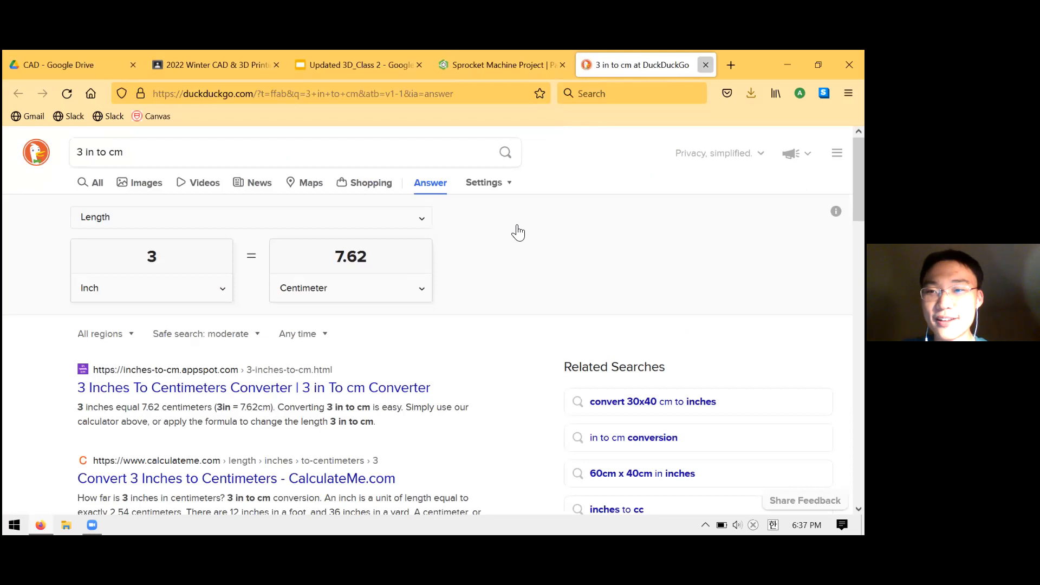
pyautogui.hotkey('ctrl', 'w')
pyautogui.click(622, 197)
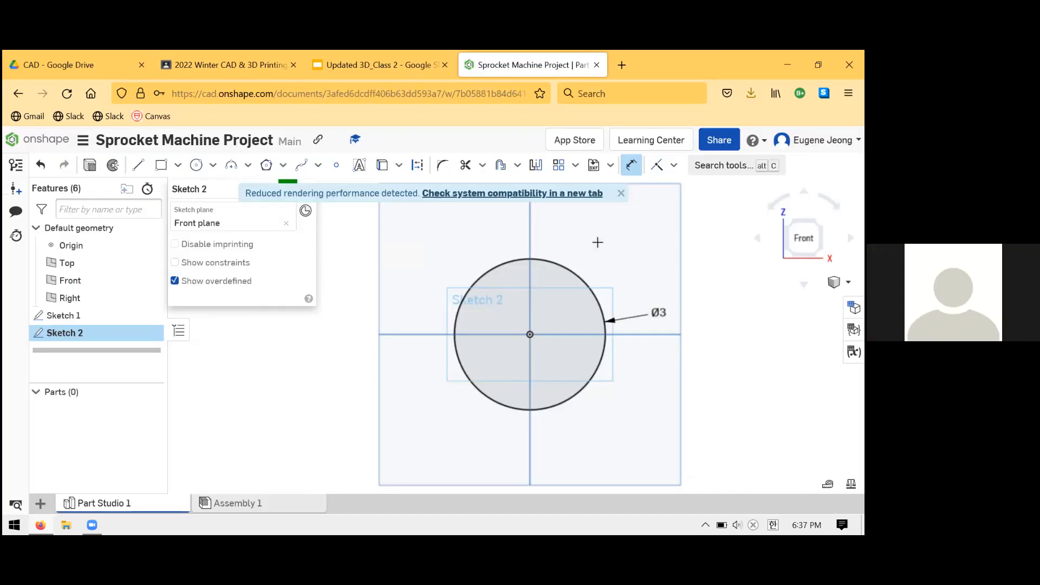
# - Reopen the circle's diameter dimension, keep it at 3 in and exit the Dimension tool
pyautogui.doubleClick(643, 316)
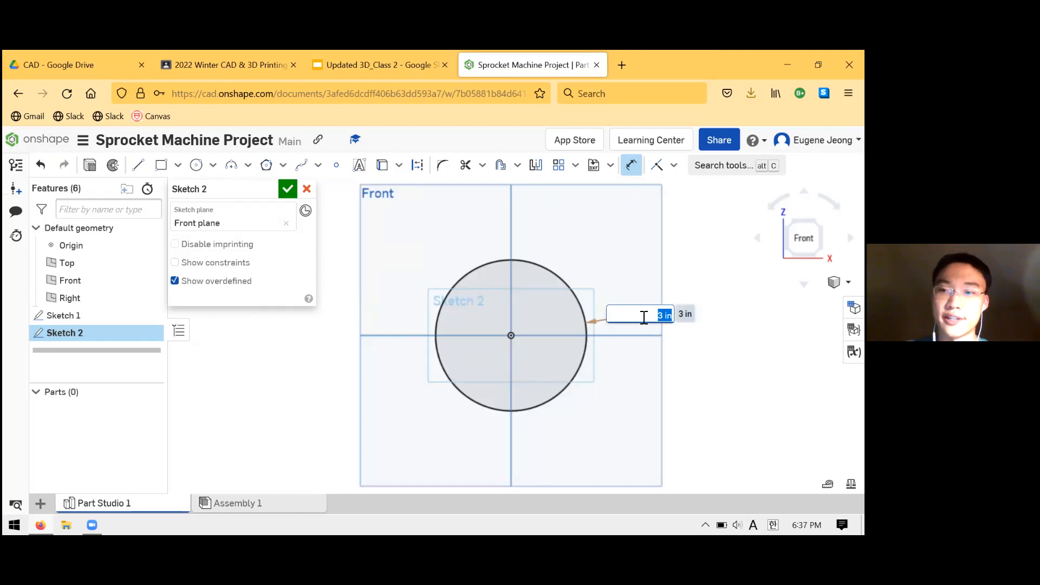
pyautogui.press('Return')
pyautogui.press('Escape')
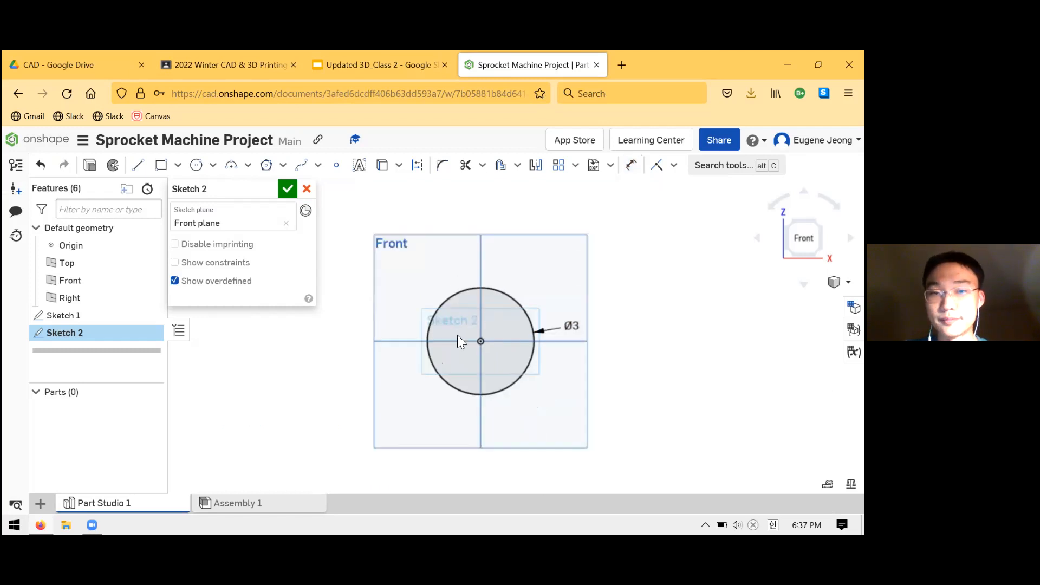
# - Sketch a triangular tooth on the circle's upper edge with two connected lines, the first about 0.446 in long, the second ending back on the circle
pyautogui.scroll(2, 436, 343)
pyautogui.scroll(1, 530, 292)
pyautogui.click(134, 168)
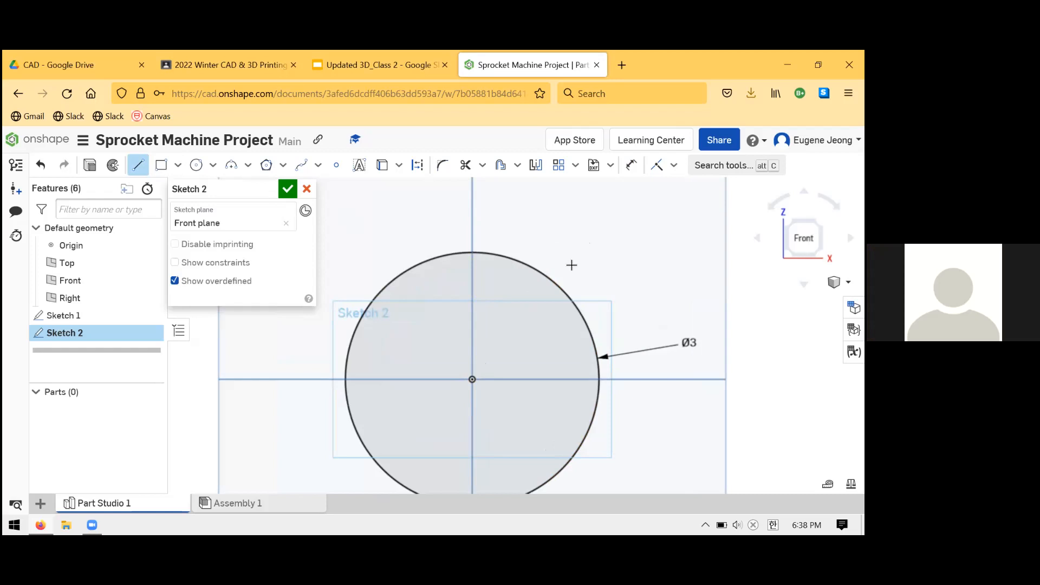
pyautogui.scroll(1, 538, 297)
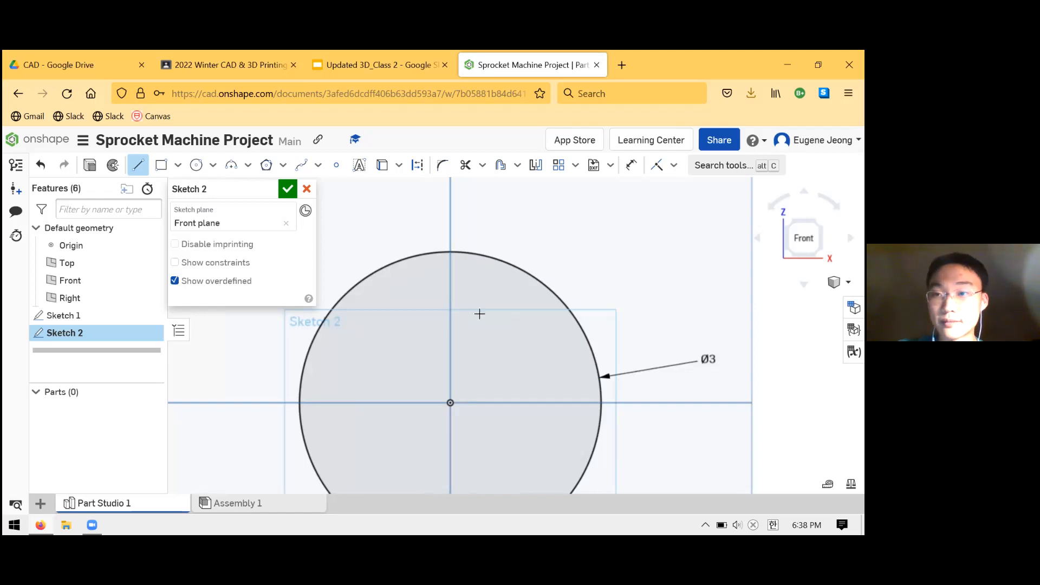
pyautogui.scroll(-1, 515, 321)
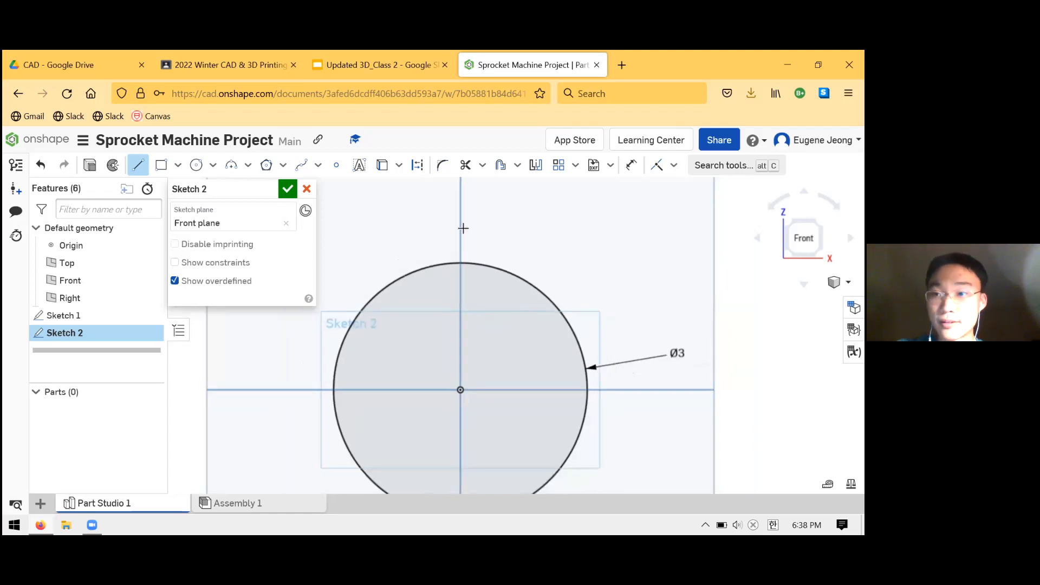
pyautogui.scroll(-3, 570, 286)
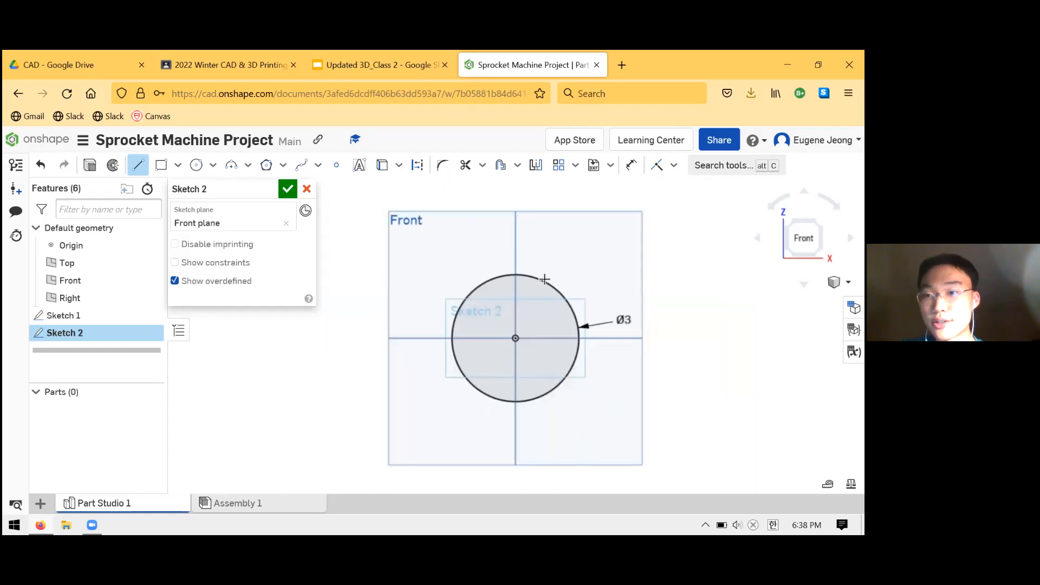
pyautogui.scroll(5, 544, 279)
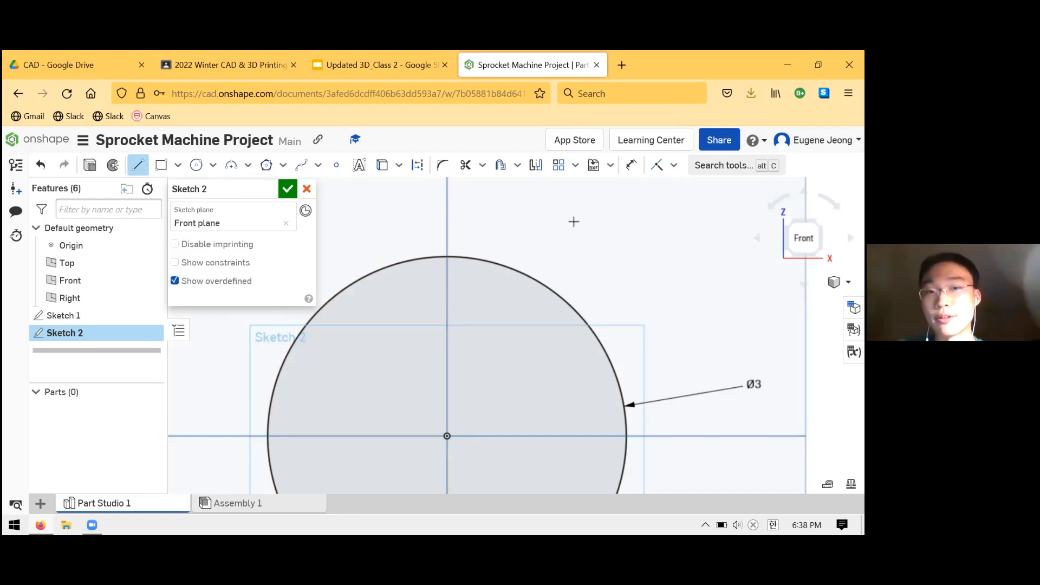
pyautogui.scroll(-1, 559, 249)
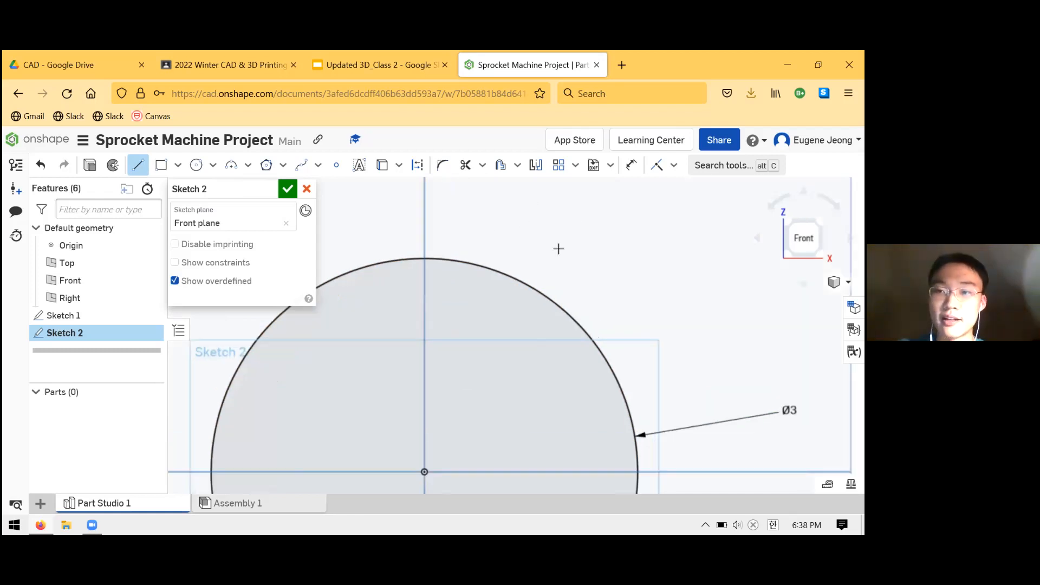
pyautogui.scroll(1, 559, 249)
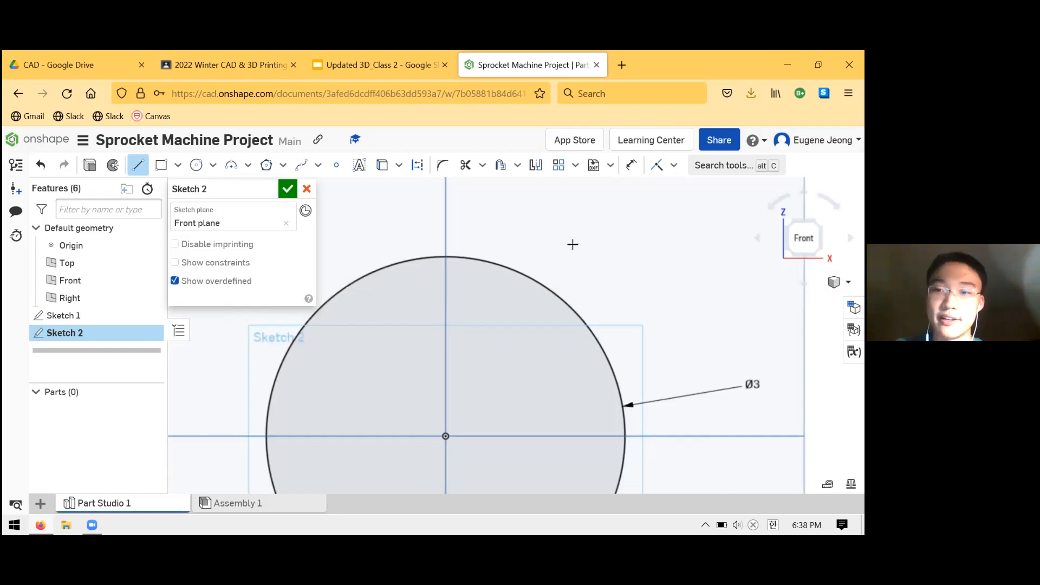
pyautogui.scroll(1, 535, 262)
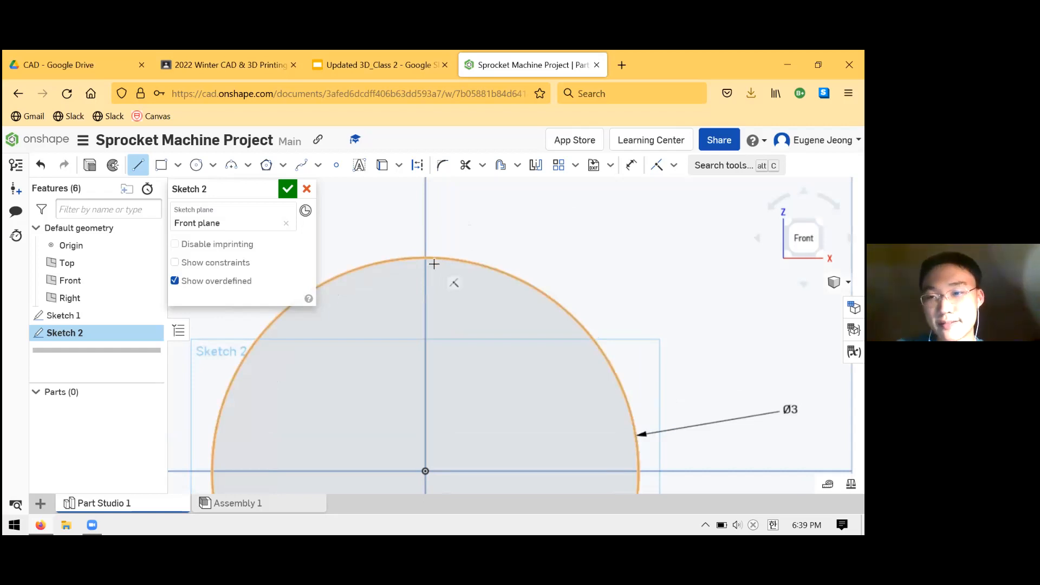
pyautogui.moveTo(436, 258); pyautogui.dragTo(483, 215)
pyautogui.click(497, 271)
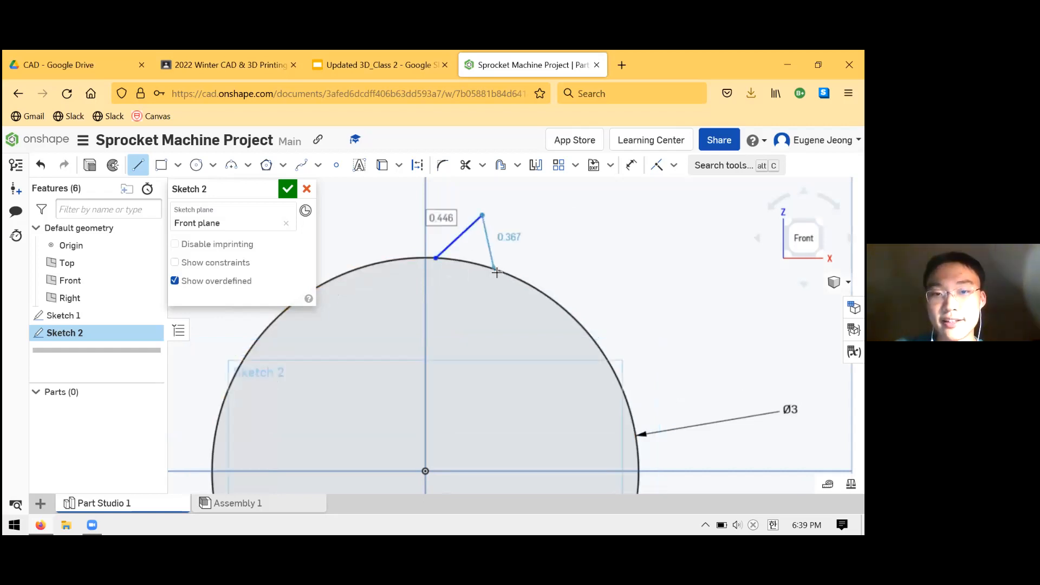
pyautogui.press('Escape')
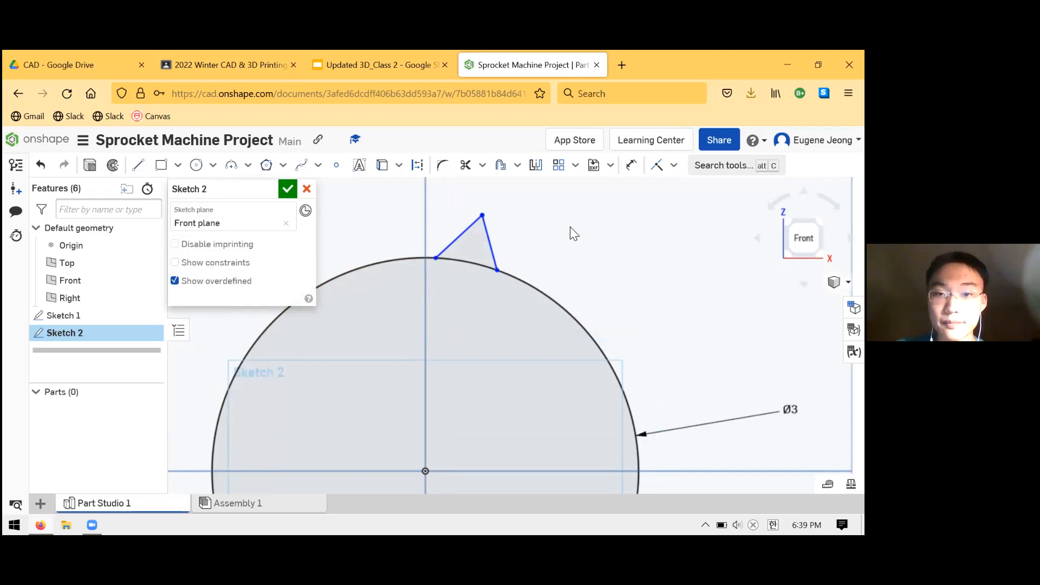
# - Raise the tooth's apex slightly and apply an Equal constraint to its two sides
pyautogui.moveTo(483, 216)
pyautogui.mouseDown()
pyautogui.moveTo(458, 208)
pyautogui.moveTo(502, 208)
pyautogui.moveTo(475, 208)
pyautogui.moveTo(495, 204)
pyautogui.moveTo(487, 195)
pyautogui.moveTo(483, 207)
pyautogui.mouseUp()
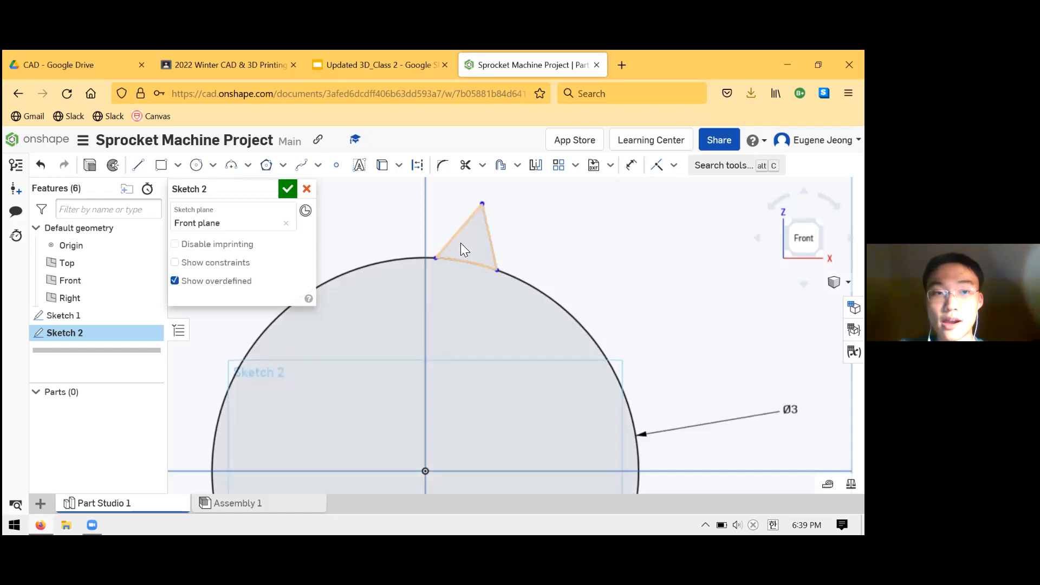
pyautogui.click(138, 165)
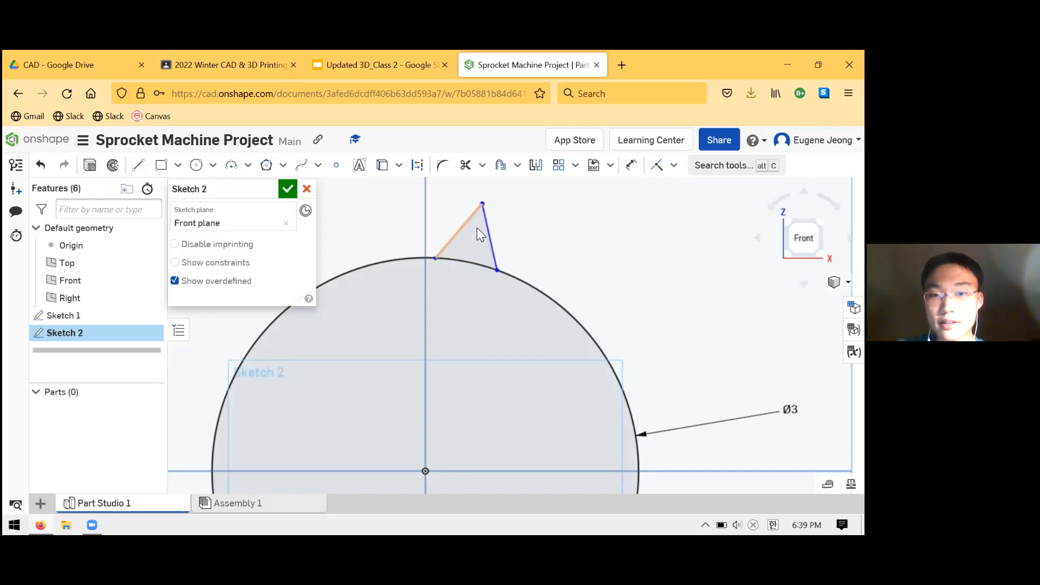
pyautogui.click(490, 239)
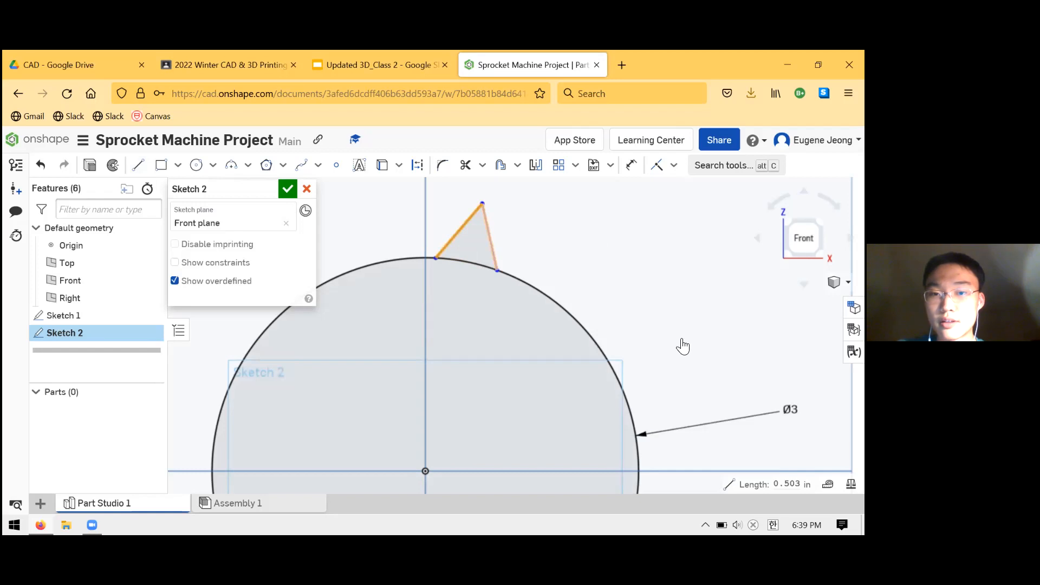
pyautogui.press('e')
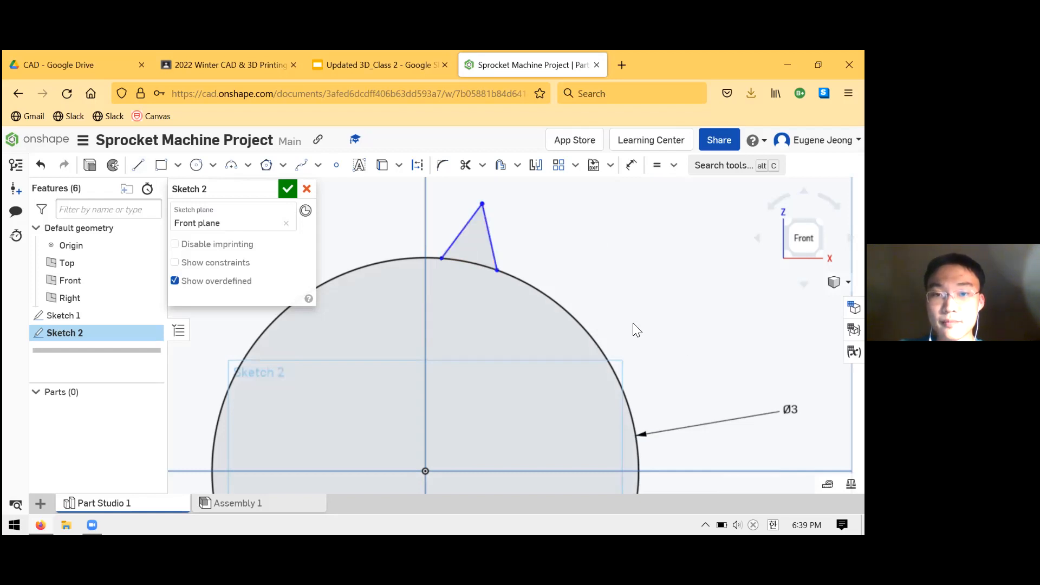
# - Reshape the tooth into a narrower, pointed triangle near the circle's vertical axis, trying different point positions and reverting unwanted ones
pyautogui.moveTo(495, 208)
pyautogui.mouseDown()
pyautogui.moveTo(546, 235)
pyautogui.moveTo(581, 293)
pyautogui.moveTo(531, 248)
pyautogui.moveTo(480, 226)
pyautogui.mouseUp()
pyautogui.moveTo(607, 279); pyautogui.dragTo(621, 280)
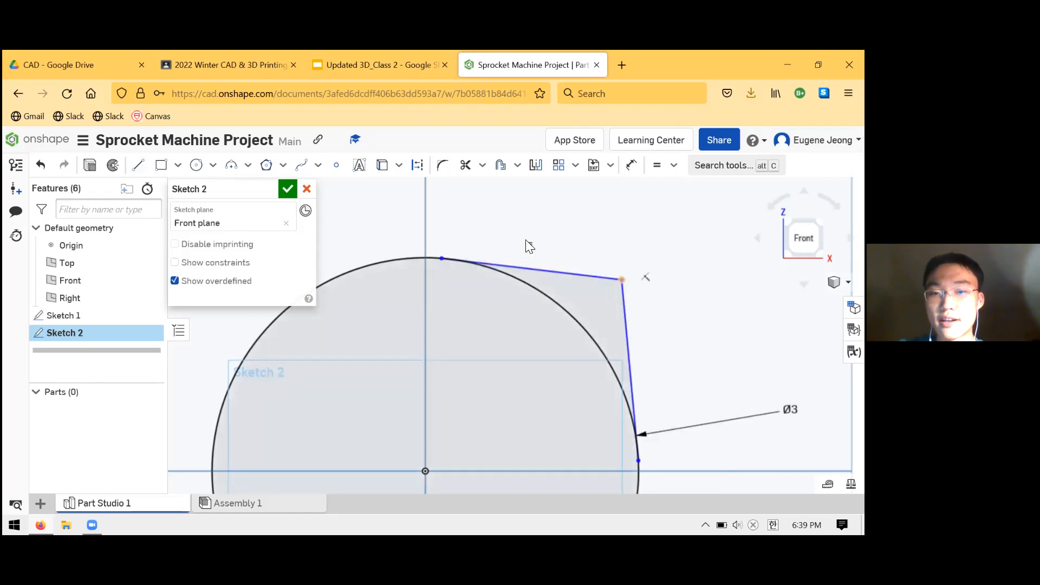
pyautogui.hotkey('ctrl', 'z')
pyautogui.hotkey('ctrl', 'z')
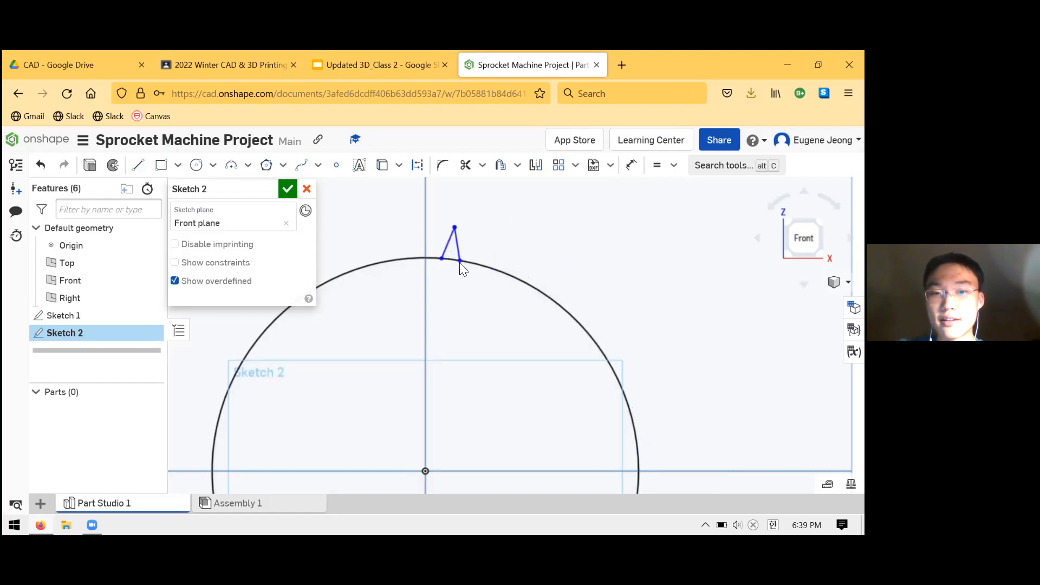
pyautogui.hotkey('ctrl', 'z')
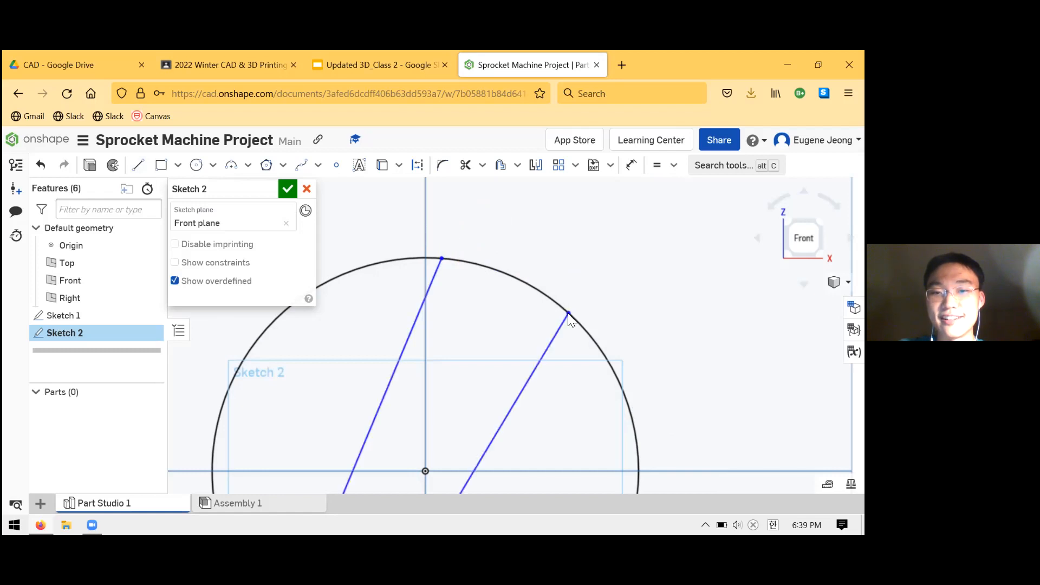
pyautogui.hotkey('ctrl', 'z')
pyautogui.hotkey('ctrl', 'y')
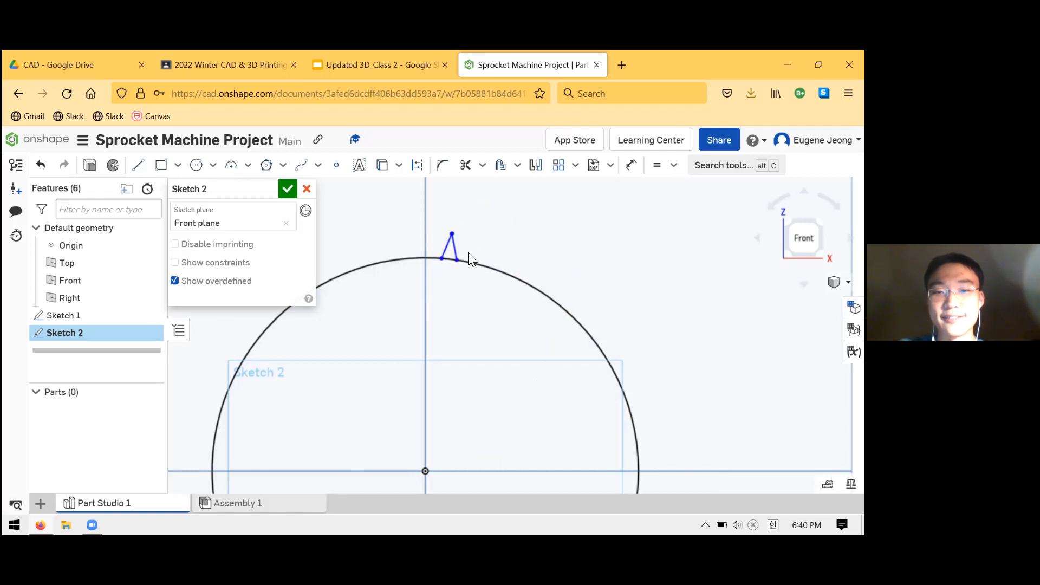
pyautogui.hotkey('ctrl', 'y')
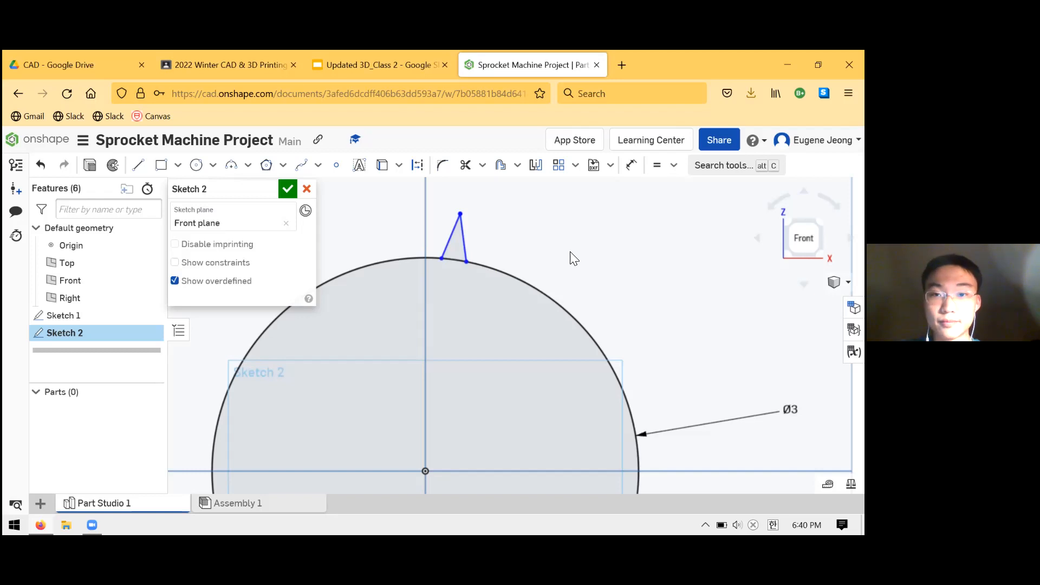
# - Try moving the tooth's left base point along the circle, and undo the move
pyautogui.scroll(-2, 552, 314)
pyautogui.scroll(5, 541, 320)
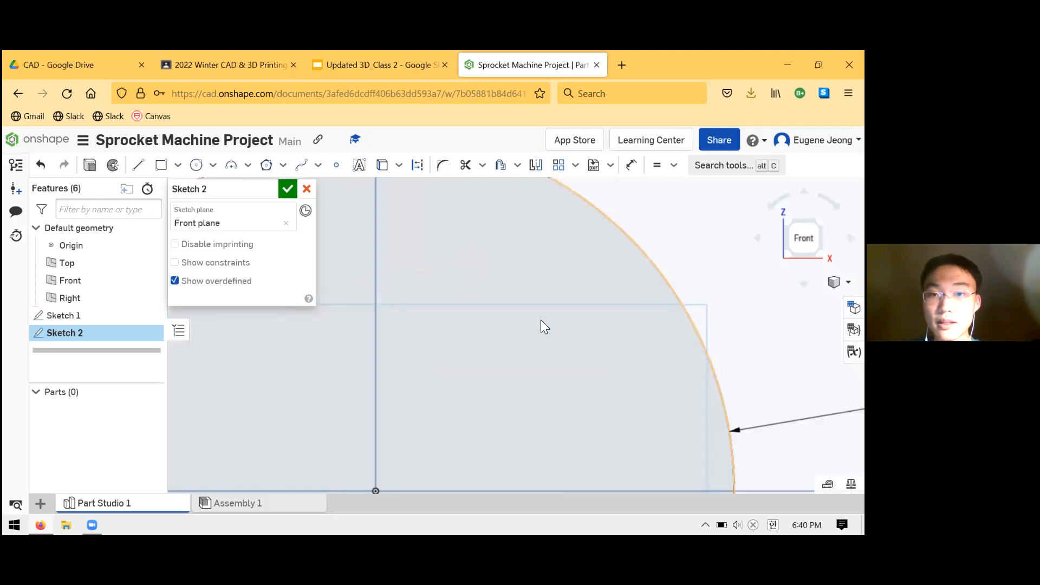
pyautogui.scroll(-4, 521, 259)
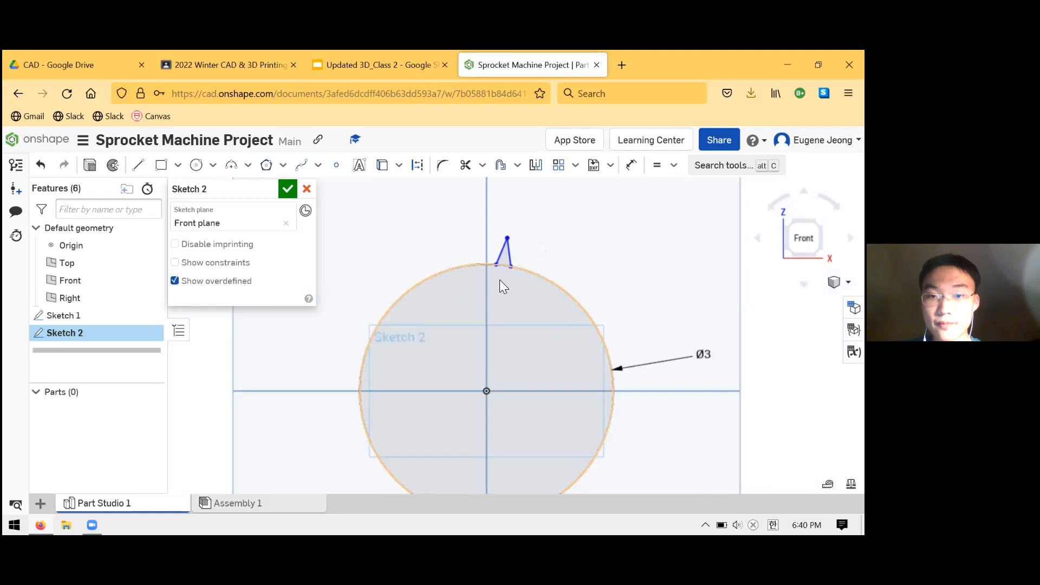
pyautogui.scroll(1, 601, 336)
pyautogui.moveTo(609, 286); pyautogui.dragTo(622, 290, button='middle')
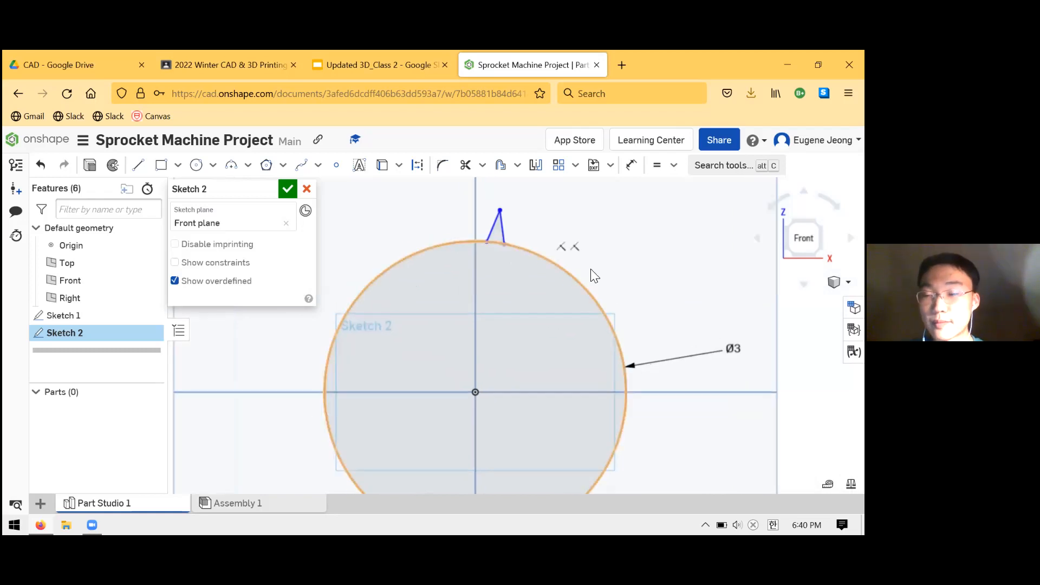
pyautogui.scroll(2, 575, 314)
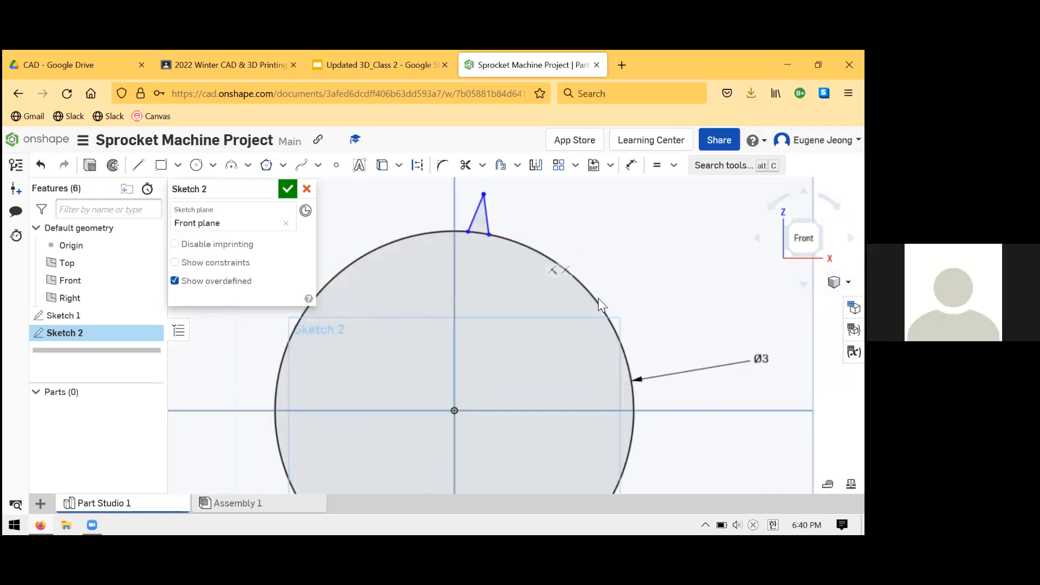
pyautogui.scroll(-2, 638, 267)
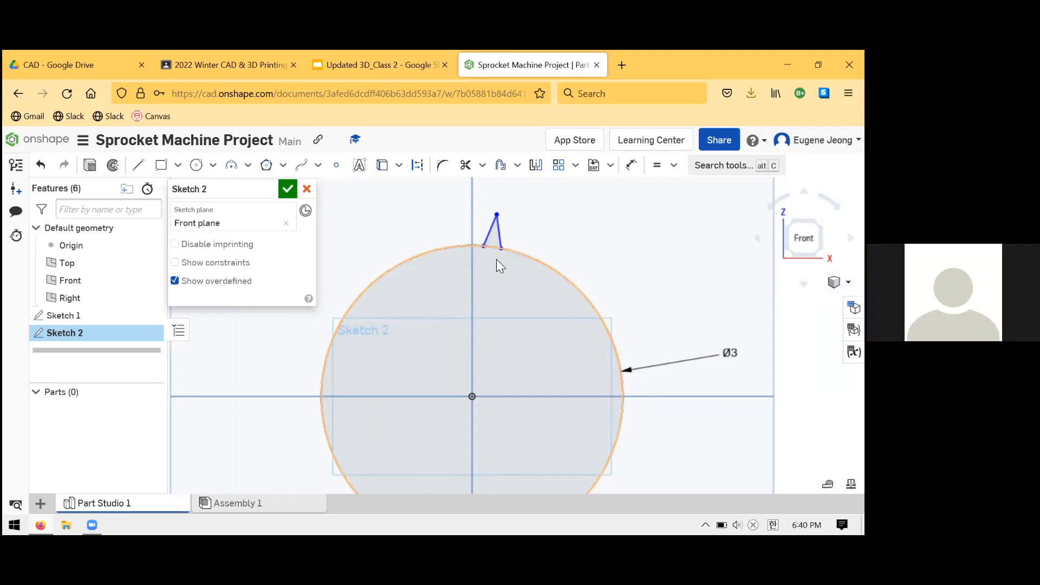
pyautogui.moveTo(484, 246); pyautogui.dragTo(472, 247)
pyautogui.hotkey('ctrl', 'z')
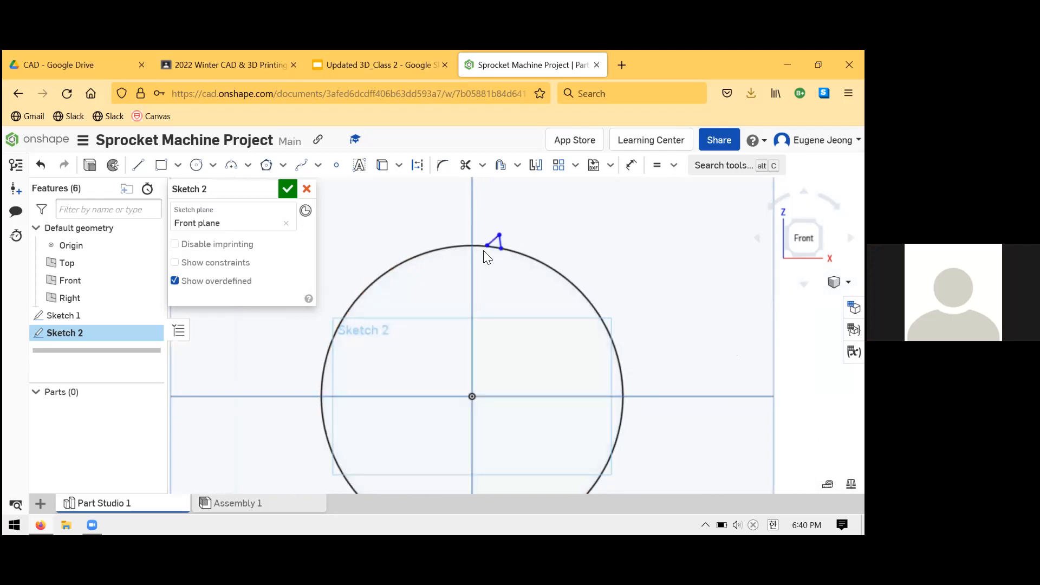
# - Try copying the tooth's right side line and pasting it beside the tooth, and delete the pasted copy
pyautogui.rightClick(501, 239)
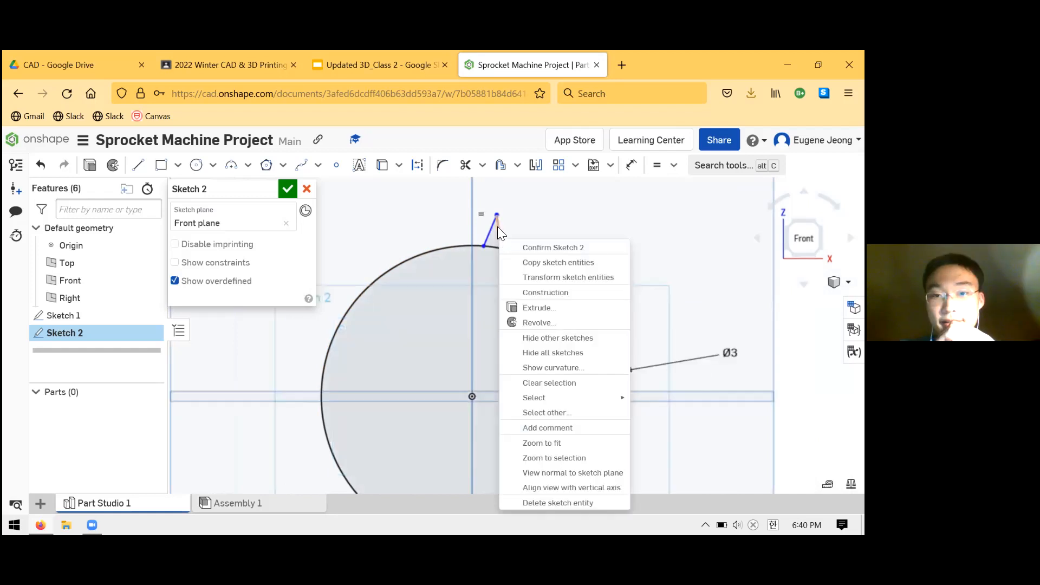
pyautogui.click(508, 262)
pyautogui.rightClick(532, 234)
pyautogui.click(604, 236)
pyautogui.rightClick(574, 243)
pyautogui.click(591, 266)
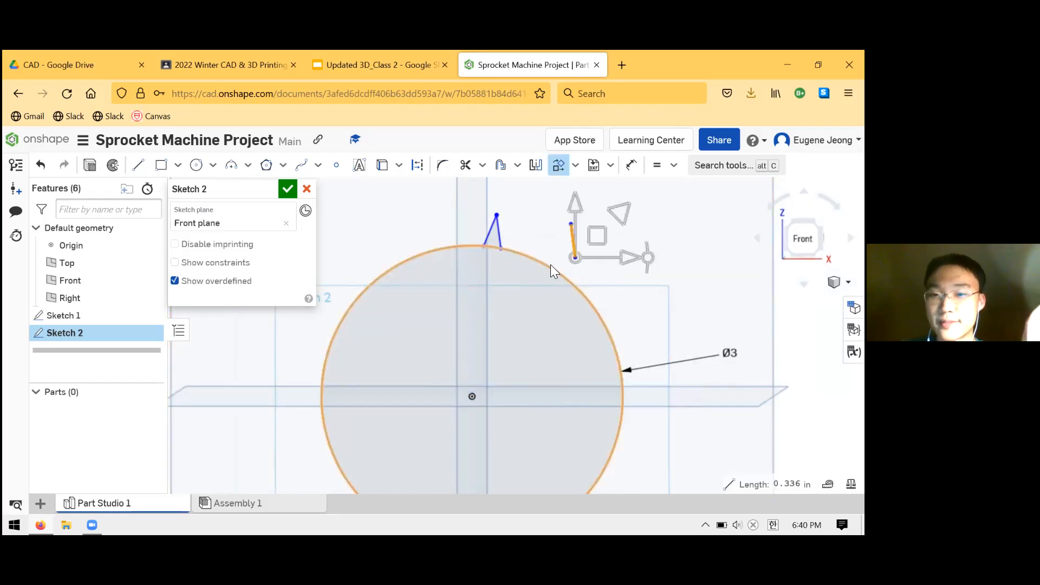
pyautogui.click(598, 275)
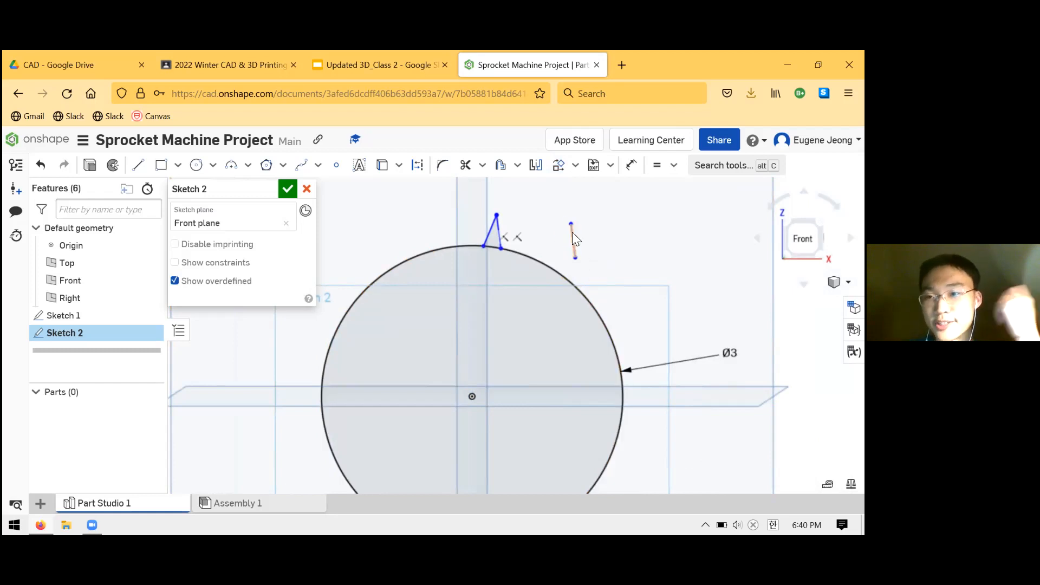
pyautogui.click(575, 251)
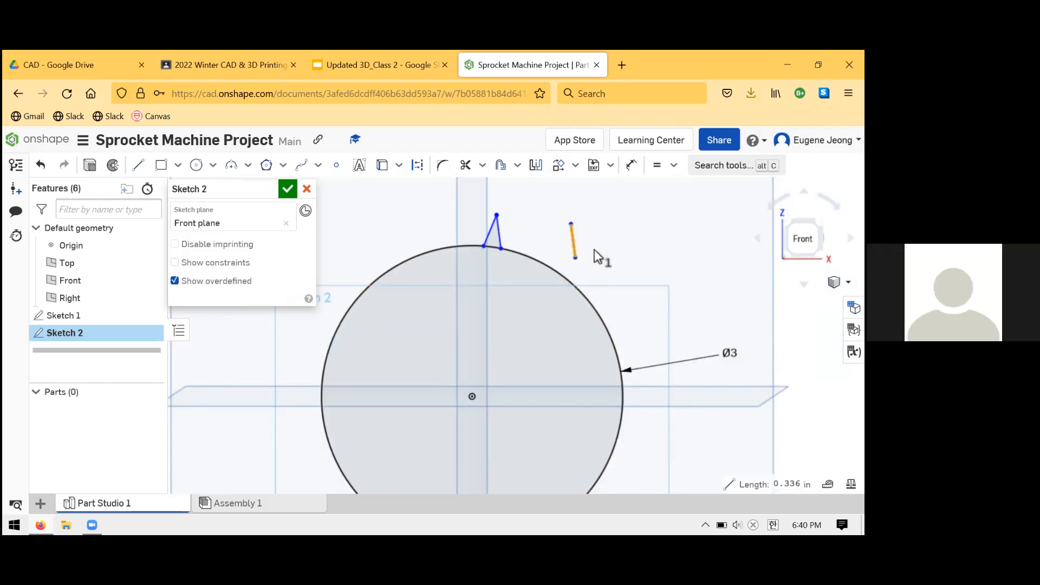
pyautogui.press('Delete')
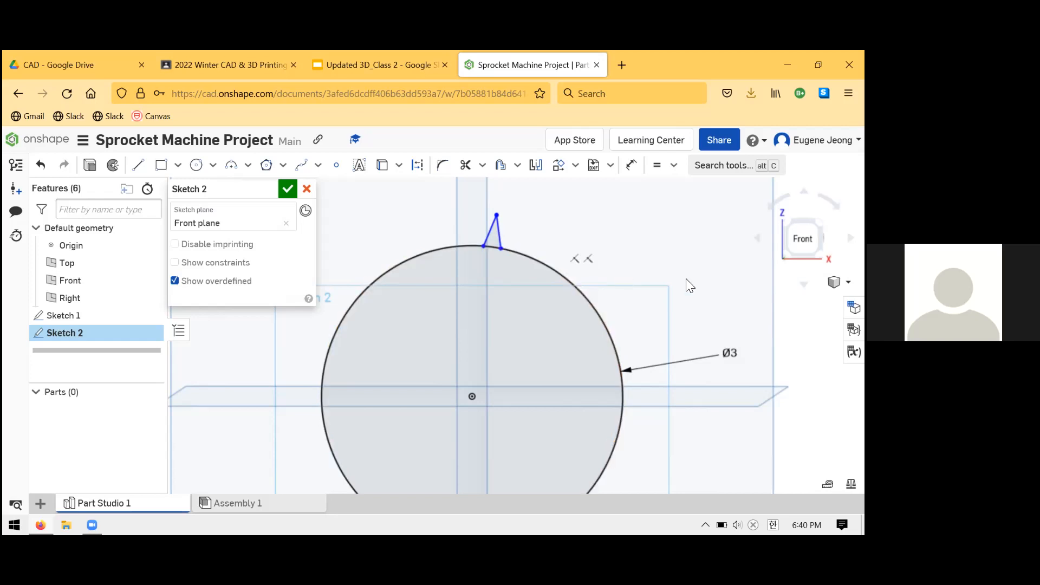
# - Draw a line from the circle's centre to the tooth's left base point
pyautogui.scroll(3, 569, 298)
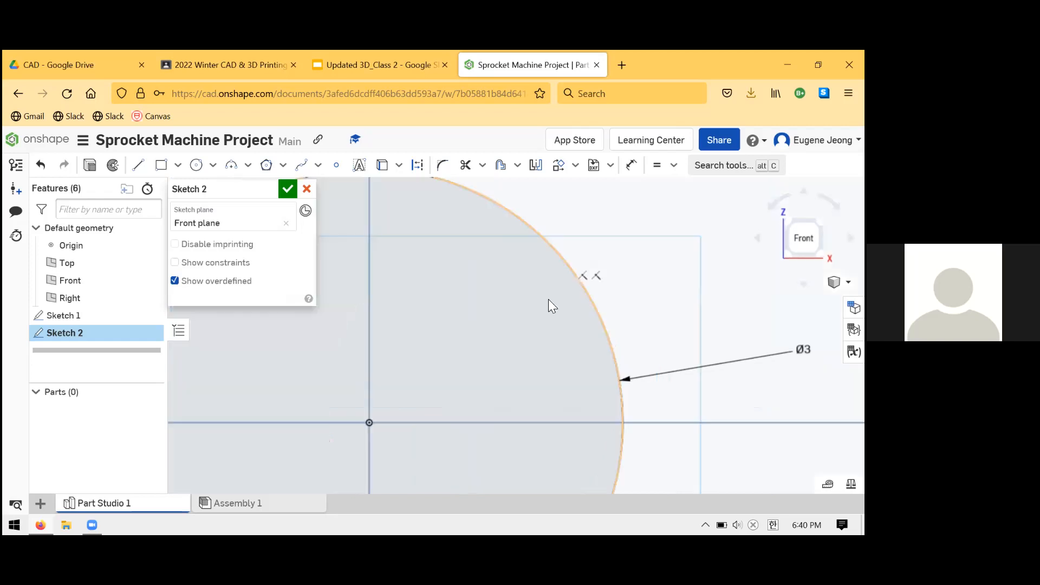
pyautogui.scroll(-5, 550, 301)
pyautogui.scroll(5, 490, 244)
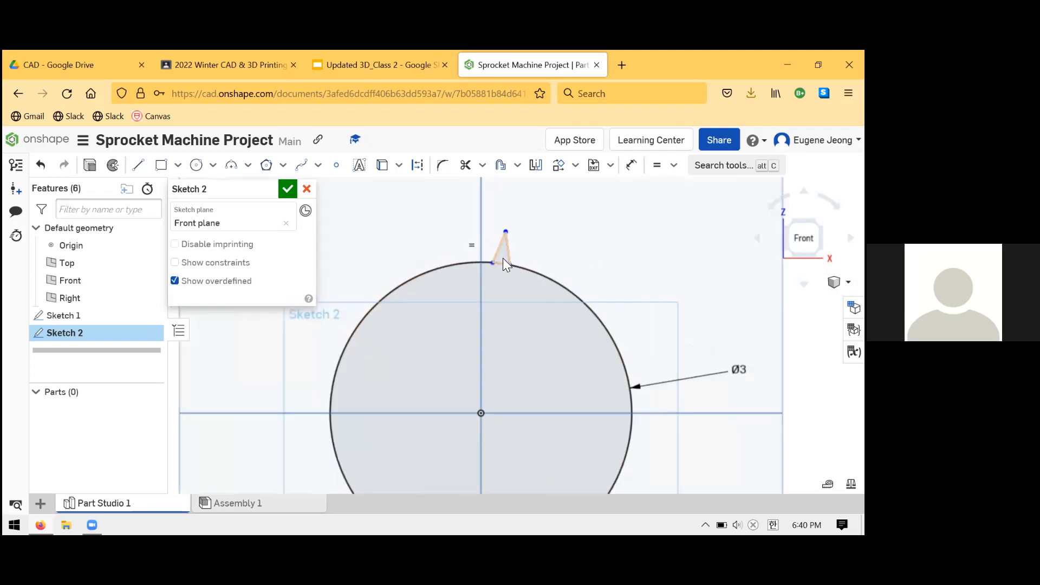
pyautogui.moveTo(481, 266)
pyautogui.mouseDown()
pyautogui.moveTo(470, 266)
pyautogui.moveTo(486, 279)
pyautogui.mouseUp()
pyautogui.scroll(2, 499, 302)
pyautogui.scroll(-6, 514, 303)
pyautogui.scroll(3, 534, 308)
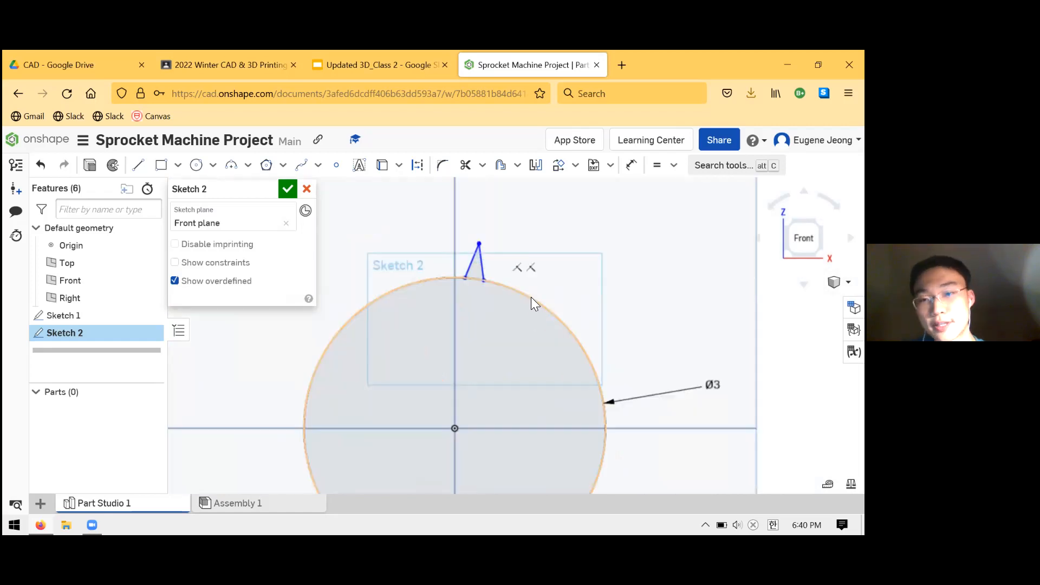
pyautogui.click(138, 165)
pyautogui.click(454, 428)
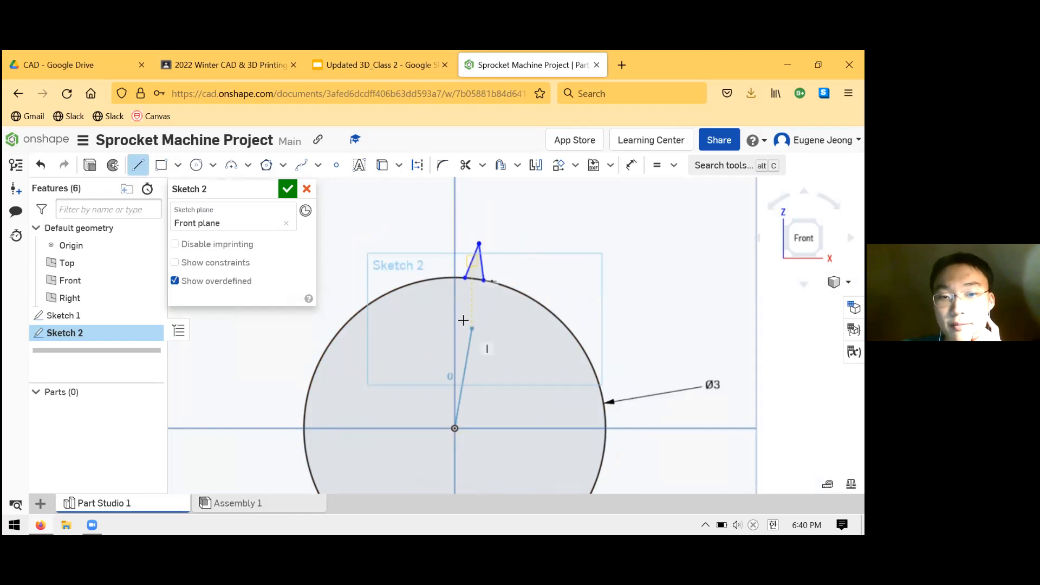
pyautogui.click(465, 280)
pyautogui.press('Escape')
# - Draw a line from the circle's centre to the tooth's right base point
pyautogui.click(138, 165)
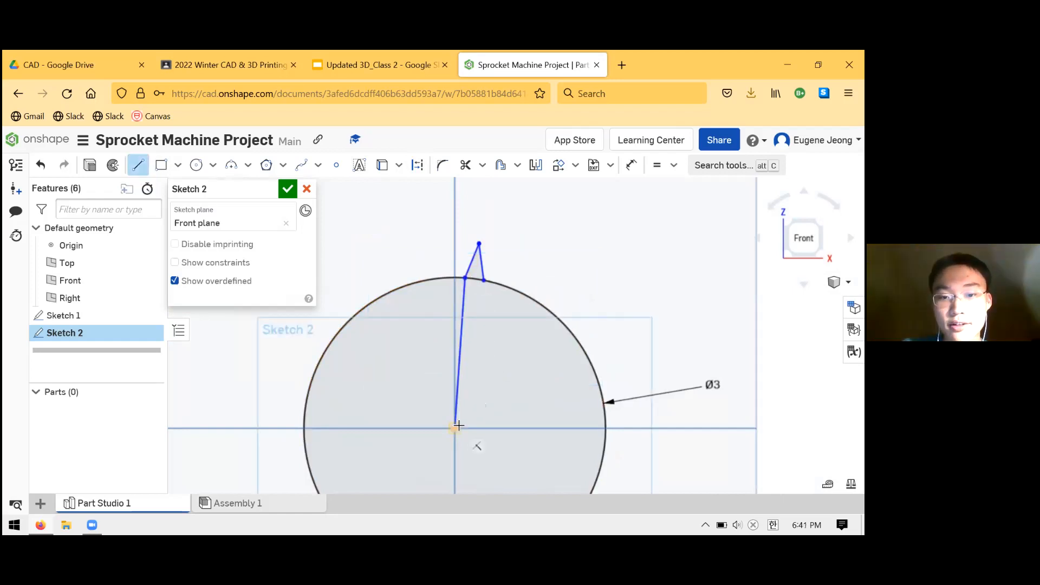
pyautogui.click(454, 428)
pyautogui.click(483, 280)
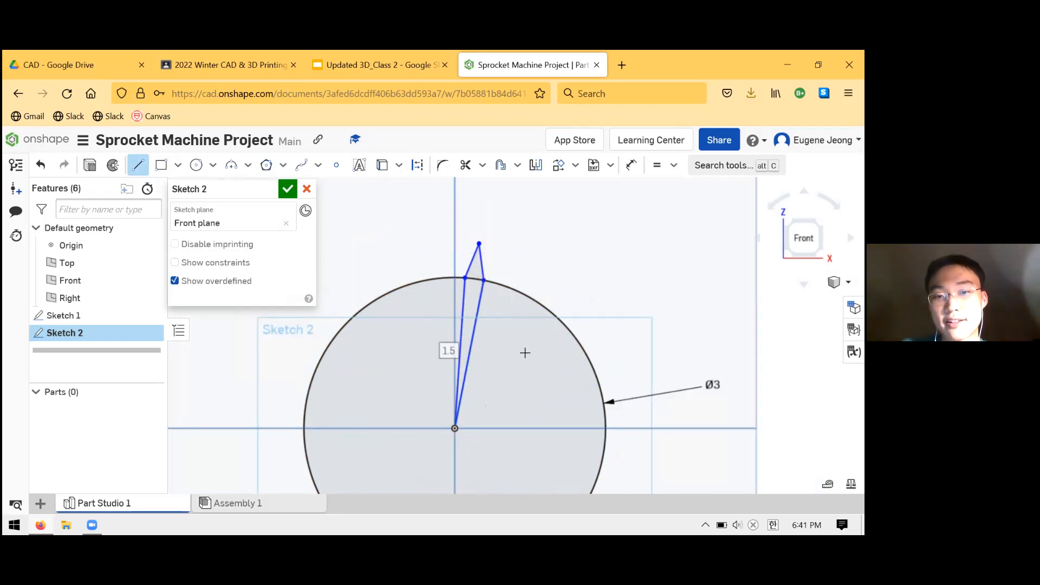
pyautogui.press('Escape')
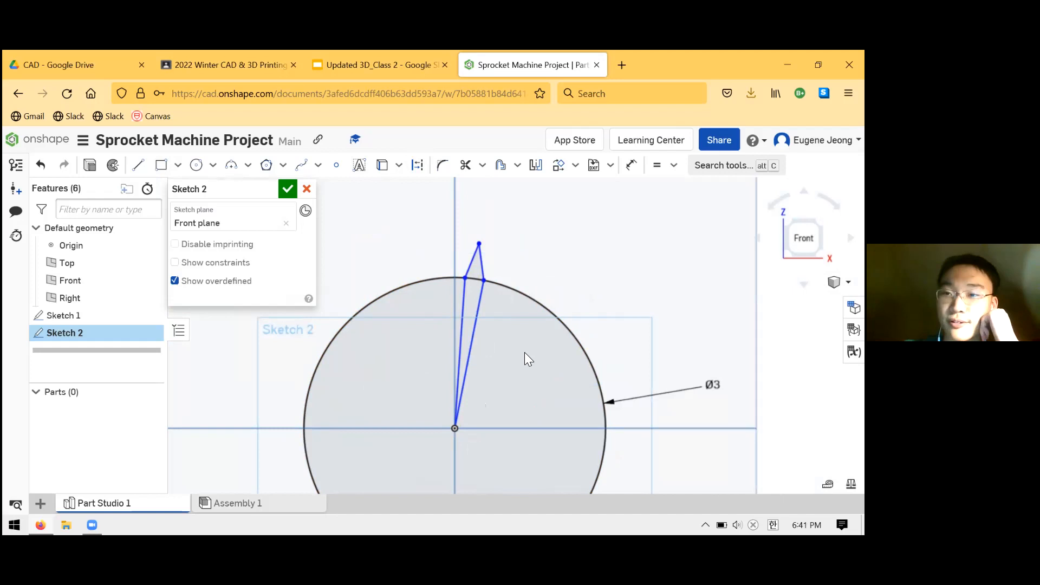
# - Try widening the tooth by moving its right base point farther along the circle and adjusting the tip
pyautogui.scroll(5, 466, 273)
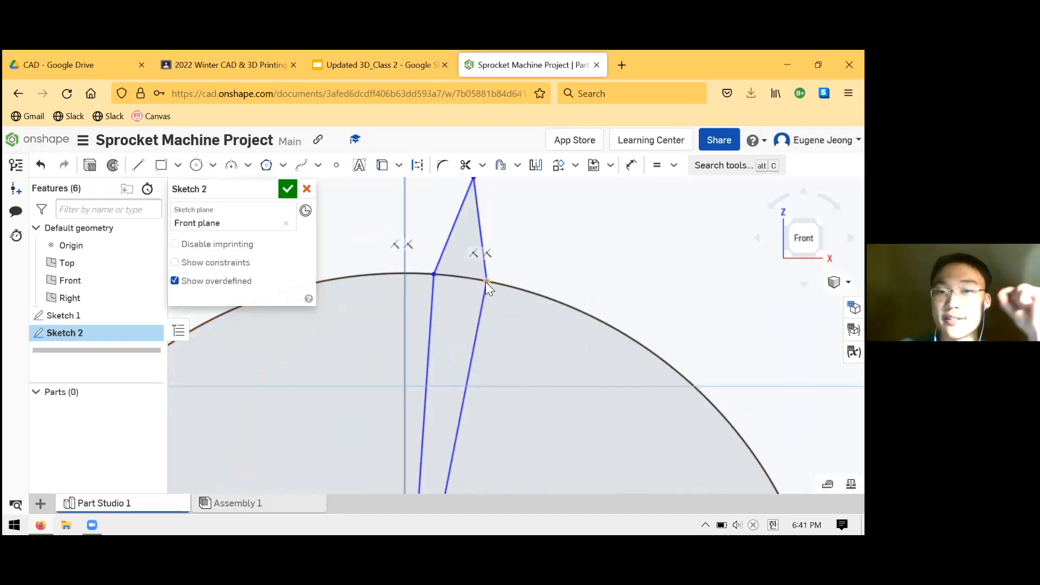
pyautogui.moveTo(487, 286)
pyautogui.mouseDown()
pyautogui.moveTo(556, 298)
pyautogui.moveTo(600, 321)
pyautogui.mouseUp()
pyautogui.scroll(2, 584, 316)
pyautogui.scroll(-5, 584, 317)
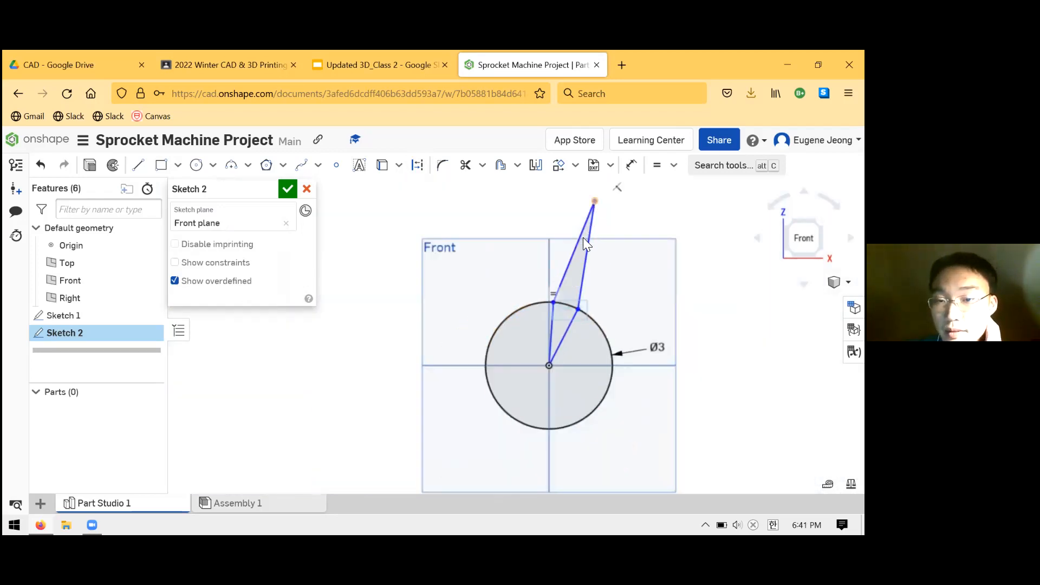
pyautogui.scroll(5, 569, 297)
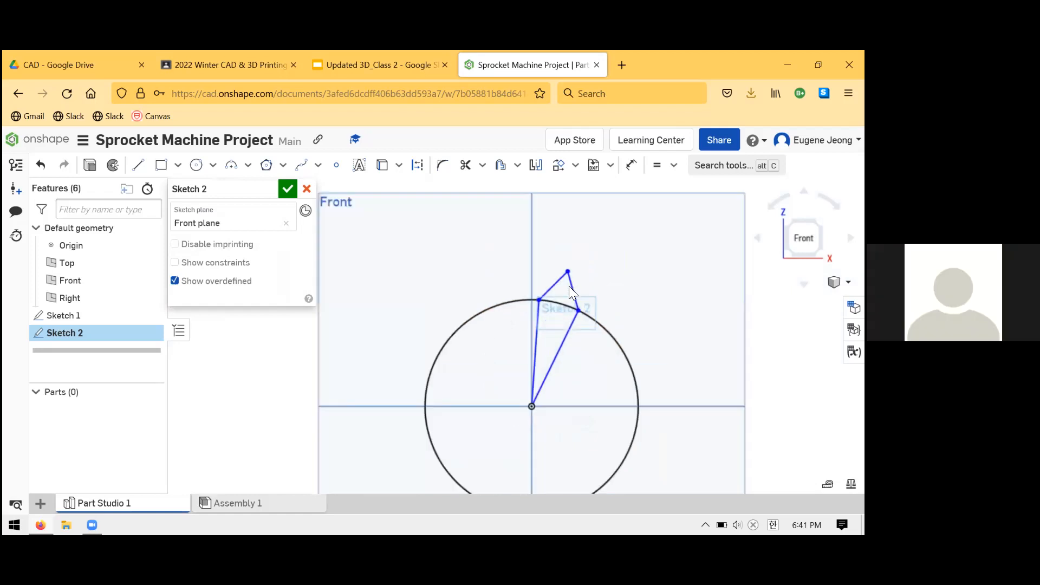
pyautogui.scroll(-5, 565, 294)
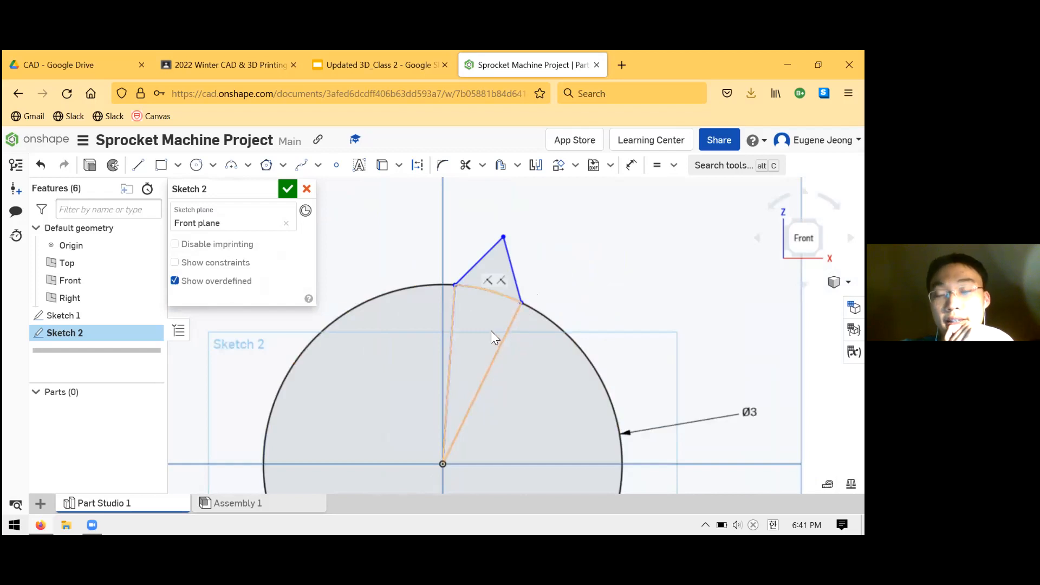
# - Move the tooth's left base point onto the circle's vertical axis and bring its right base point closer along the circle
pyautogui.moveTo(454, 287)
pyautogui.mouseDown()
pyautogui.moveTo(483, 299)
pyautogui.moveTo(444, 296)
pyautogui.mouseUp()
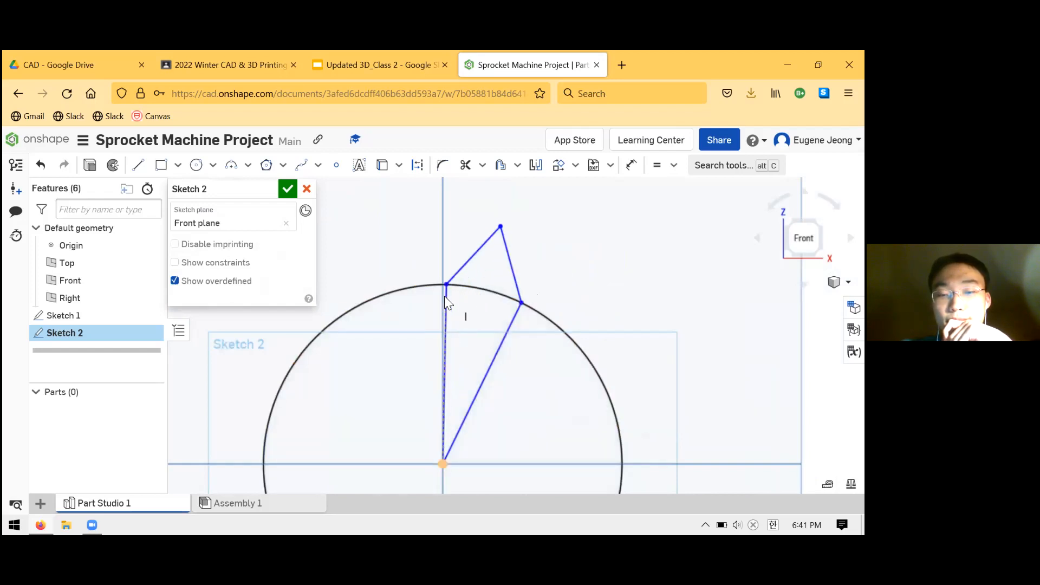
pyautogui.moveTo(522, 304); pyautogui.dragTo(483, 296)
pyautogui.scroll(-1, 477, 282)
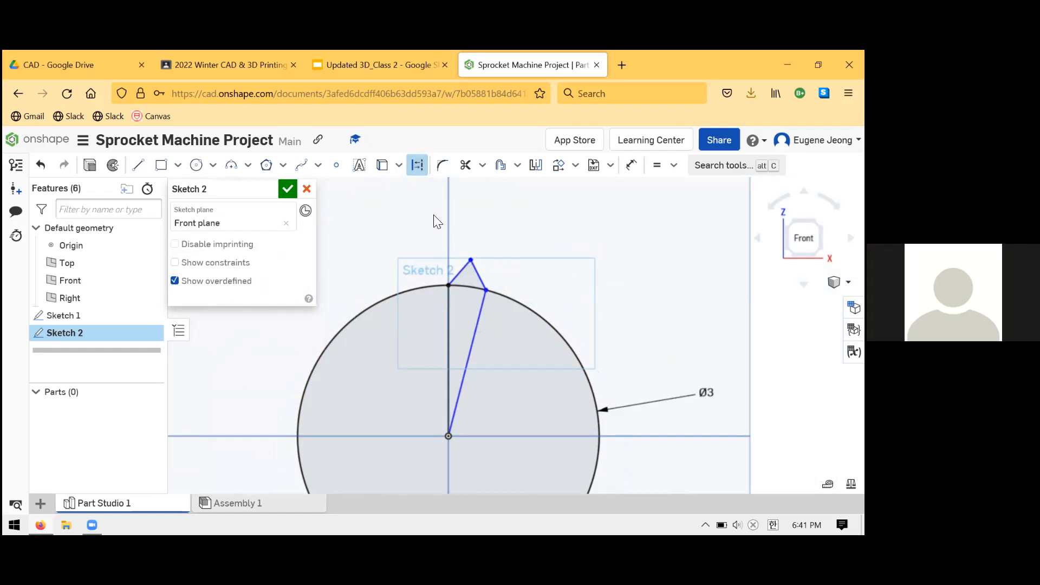
# - Convert both lines from the circle's centre to the tooth's base points into construction lines
pyautogui.click(415, 164)
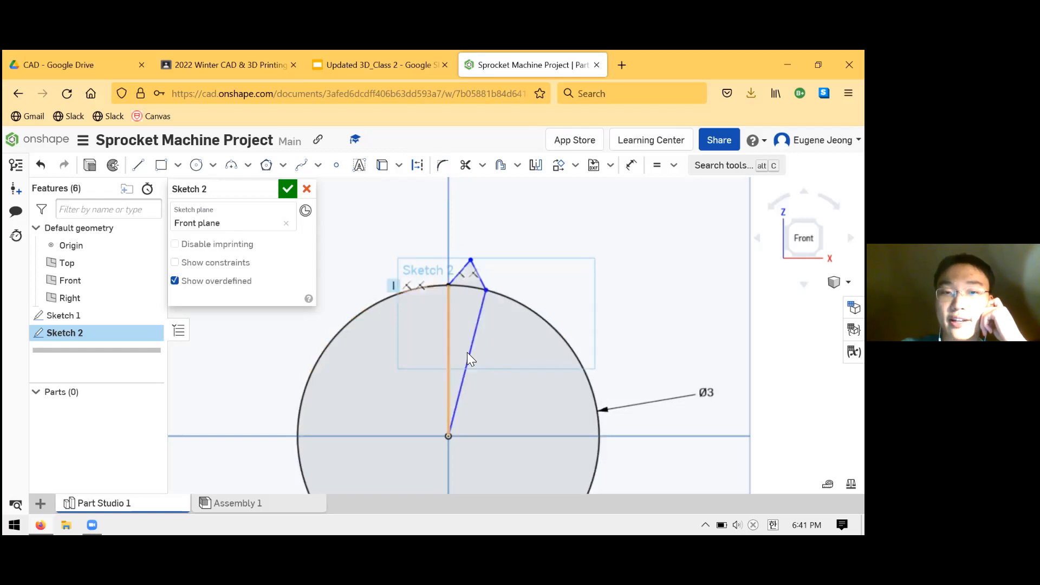
pyautogui.click(429, 173)
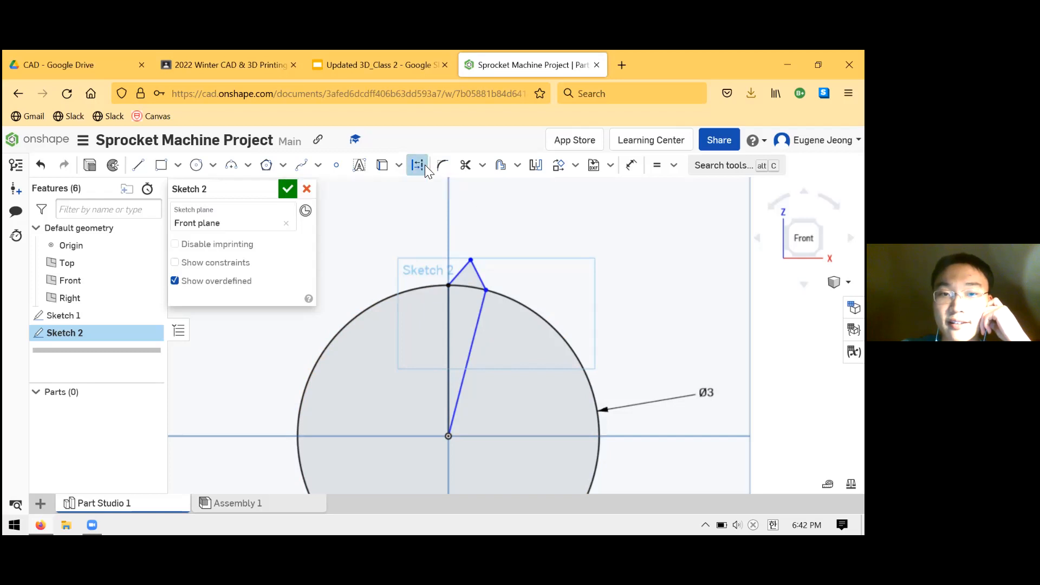
pyautogui.click(417, 166)
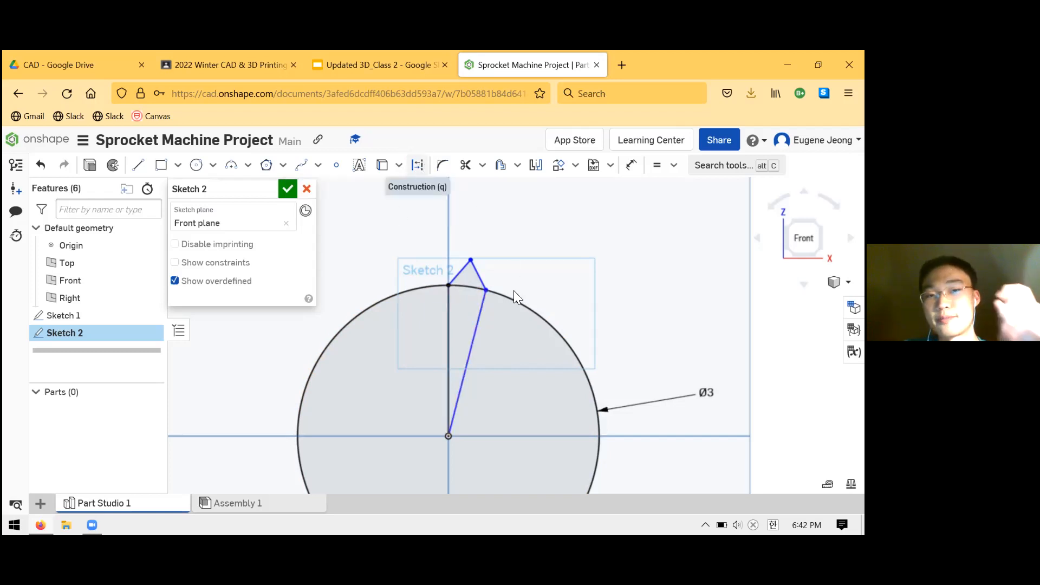
pyautogui.click(477, 332)
pyautogui.click(448, 326)
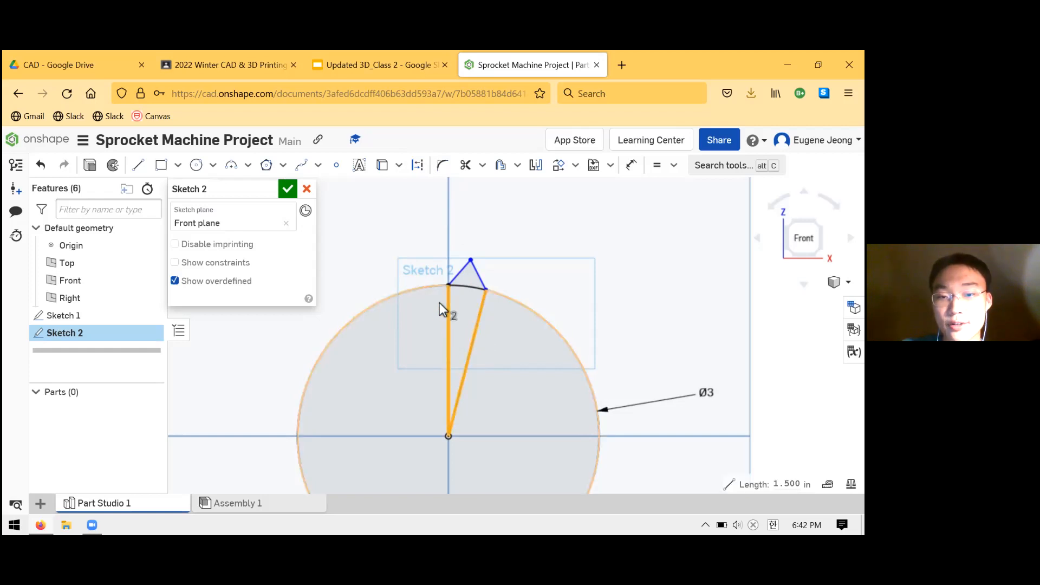
pyautogui.click(417, 166)
pyautogui.click(610, 274)
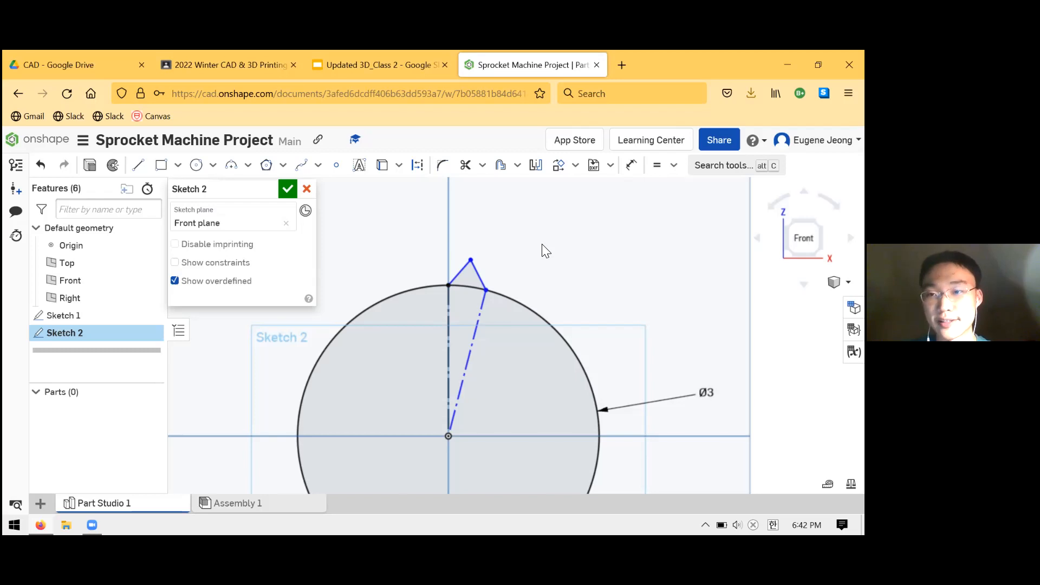
# - Dimension the angle between the two construction lines beneath the tooth and set it to 20 degrees
pyautogui.scroll(-2, 547, 254)
pyautogui.scroll(3, 539, 292)
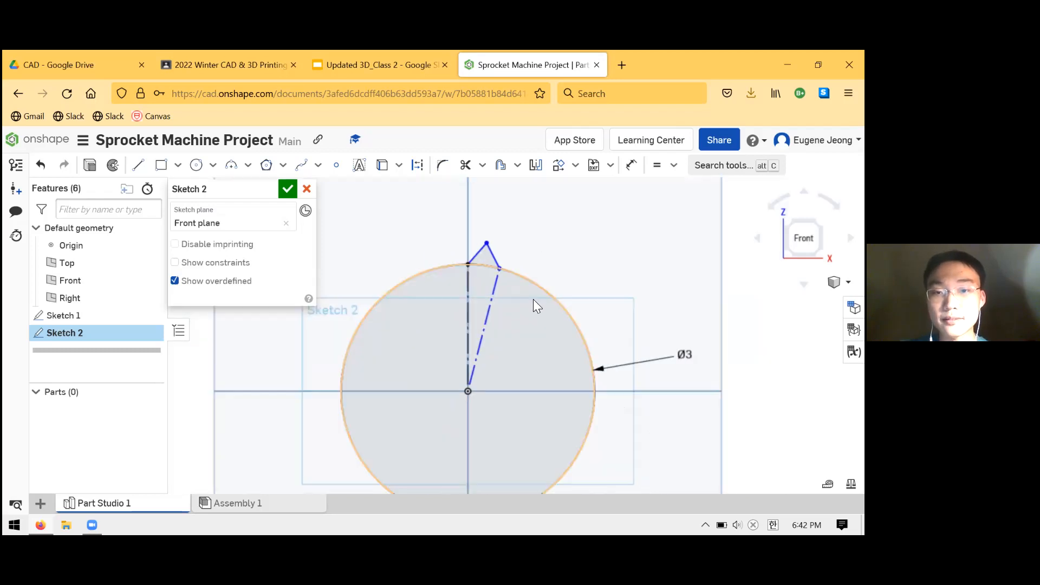
pyautogui.scroll(1, 534, 297)
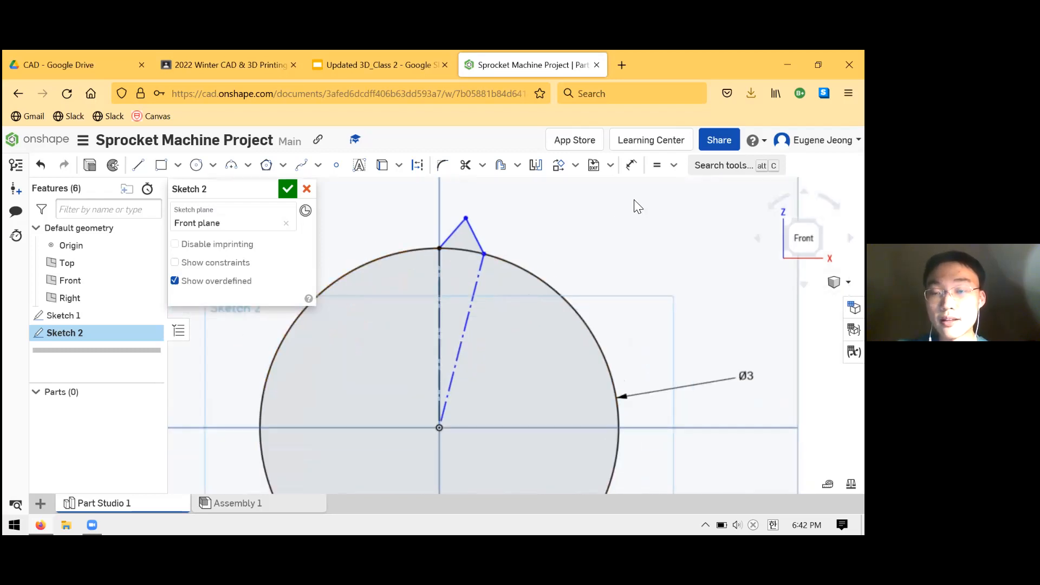
pyautogui.click(632, 164)
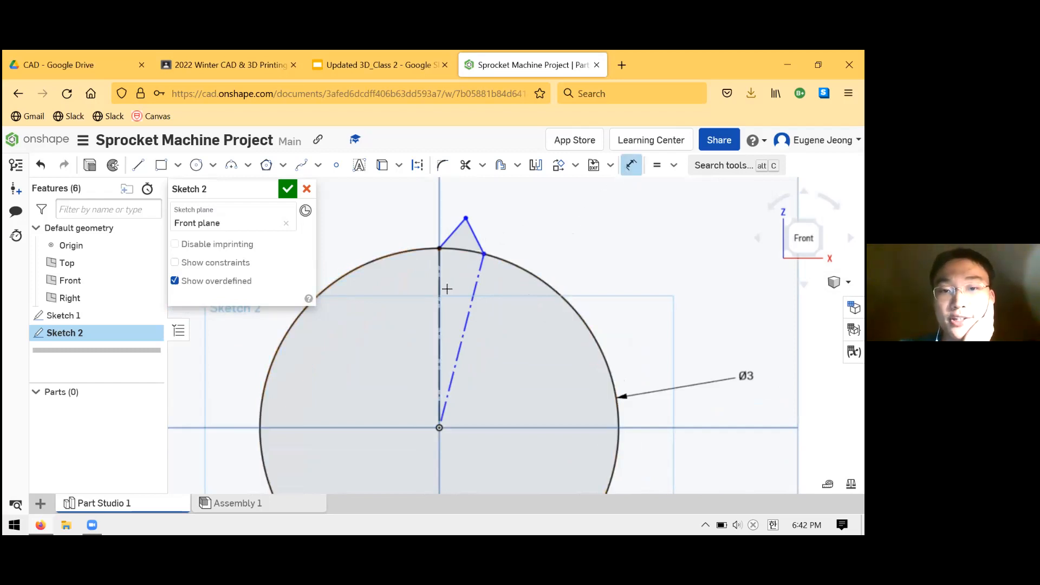
pyautogui.click(440, 298)
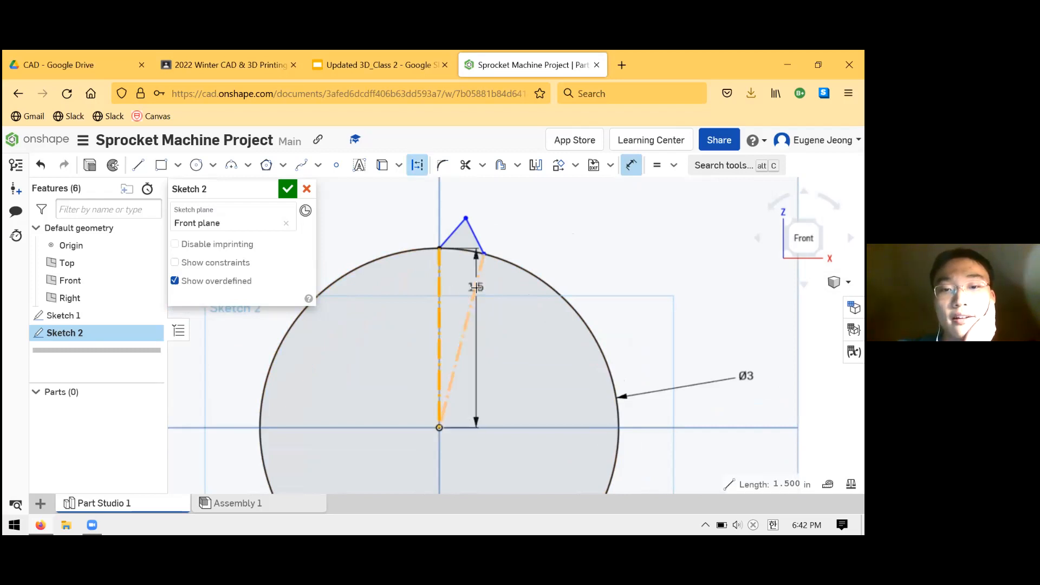
pyautogui.click(477, 284)
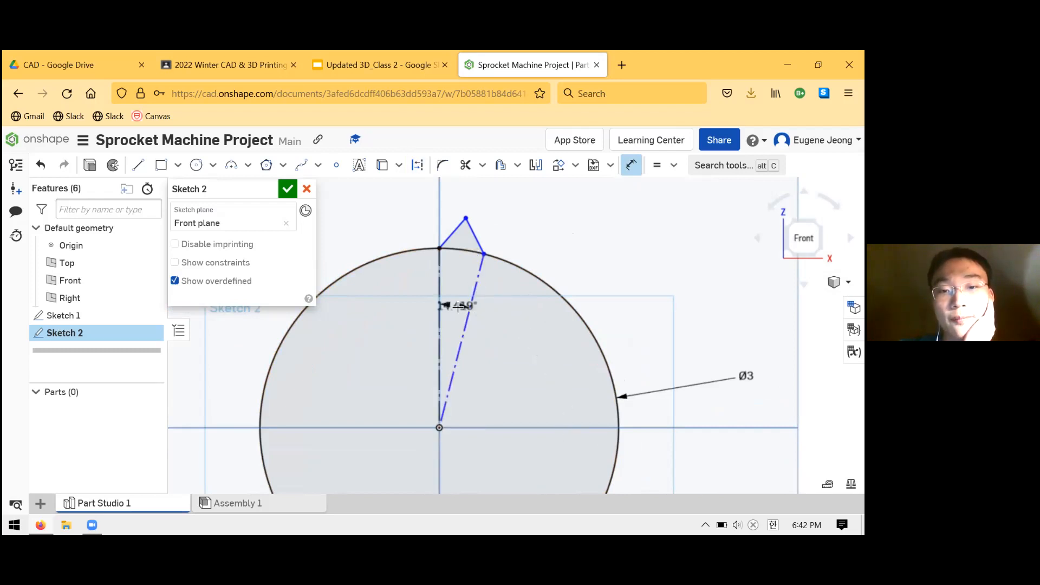
pyautogui.scroll(3, 458, 309)
pyautogui.click(459, 255)
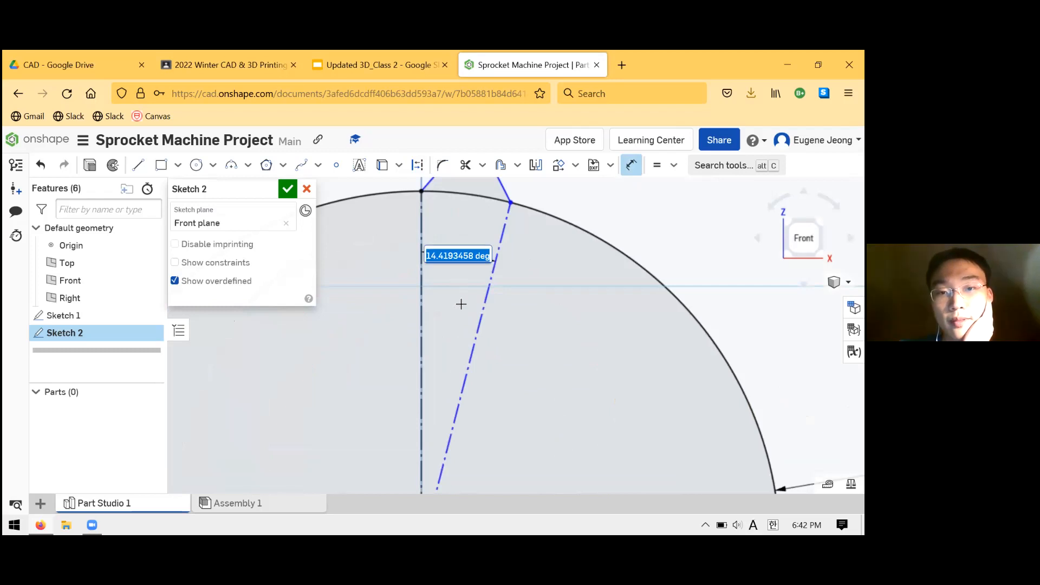
pyautogui.scroll(-4, 460, 306)
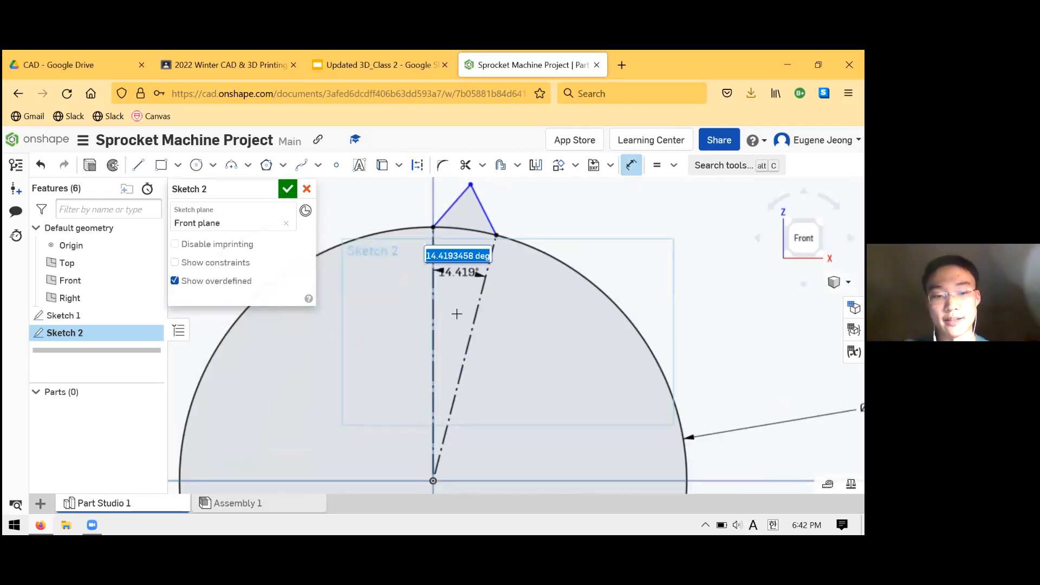
pyautogui.write('20')
pyautogui.press('Return')
pyautogui.scroll(2, 488, 287)
pyautogui.scroll(-3, 488, 286)
pyautogui.scroll(1, 525, 285)
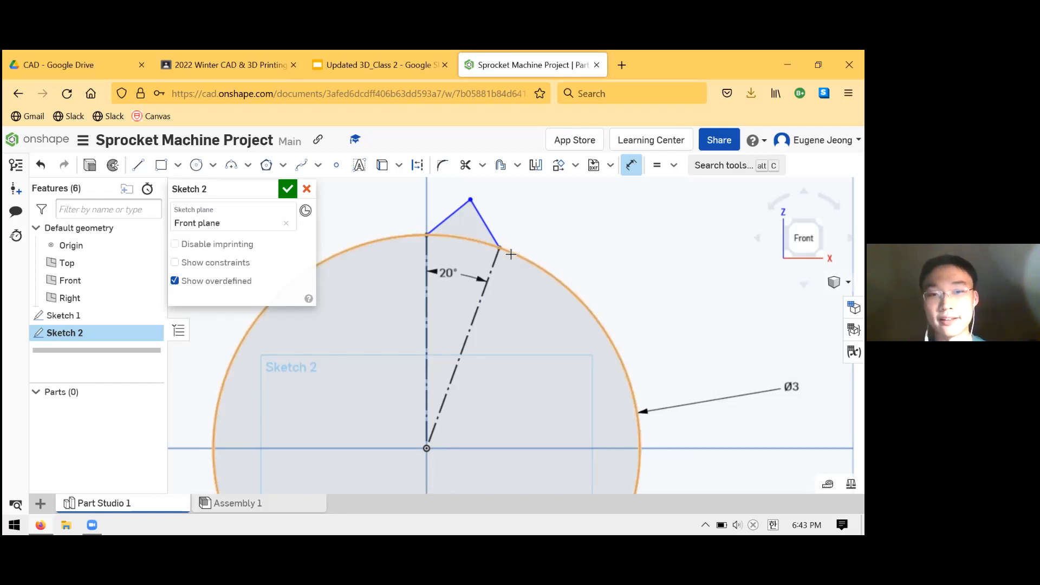
# - Try 36 degrees for the angle between the construction lines, and set it to 12 degrees
pyautogui.doubleClick(450, 271)
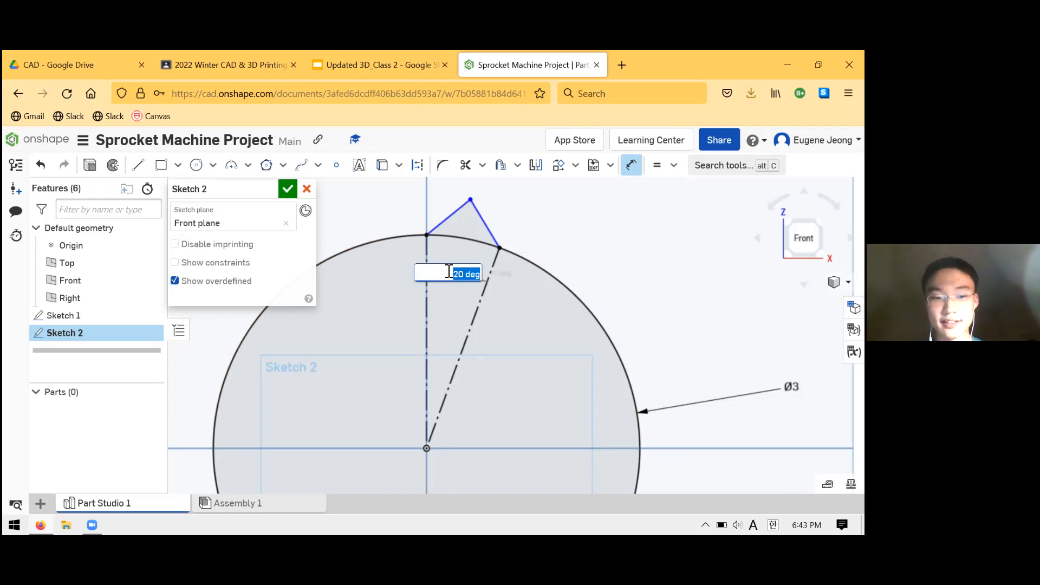
pyautogui.press('Return')
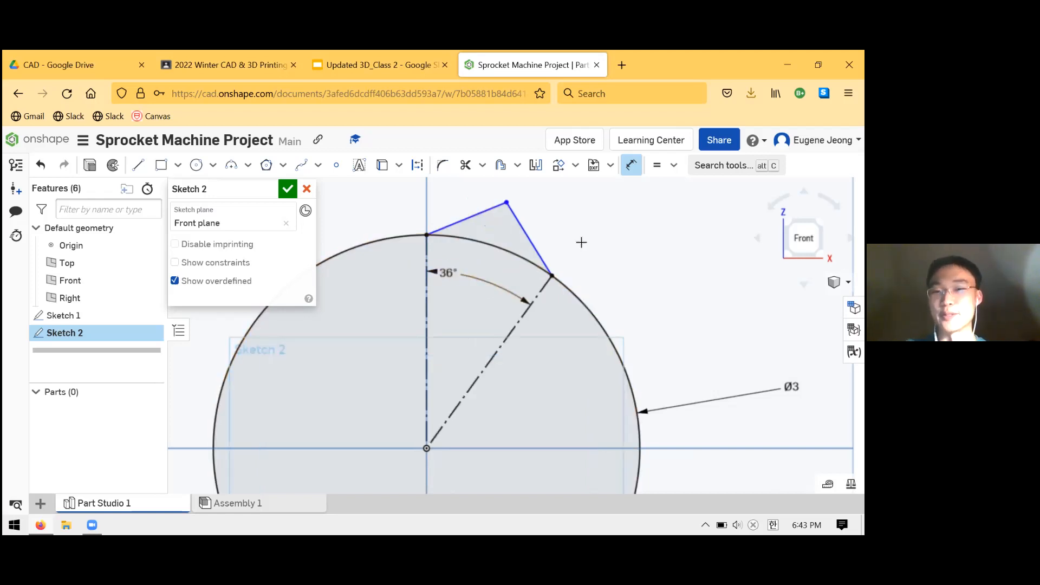
pyautogui.doubleClick(458, 269)
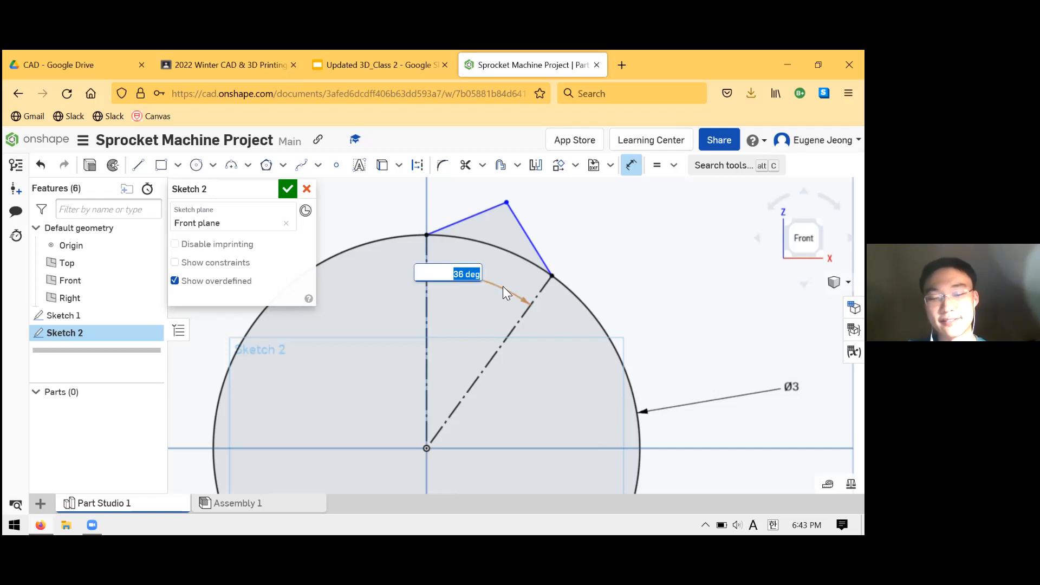
pyautogui.write('12')
pyautogui.press('Return')
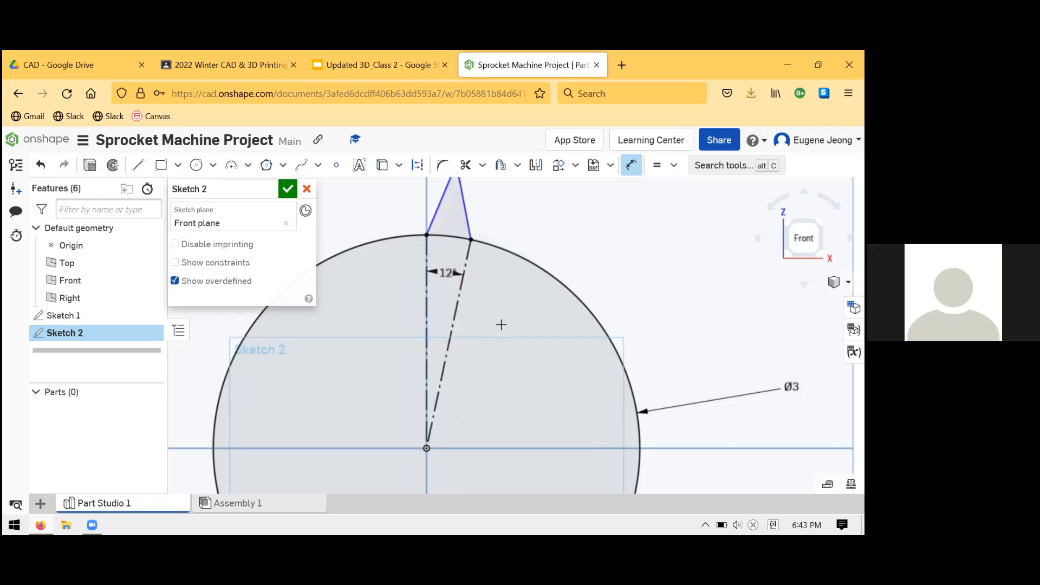
pyautogui.scroll(-3, 500, 323)
pyautogui.scroll(3, 510, 265)
pyautogui.scroll(1, 511, 263)
pyautogui.press('Escape')
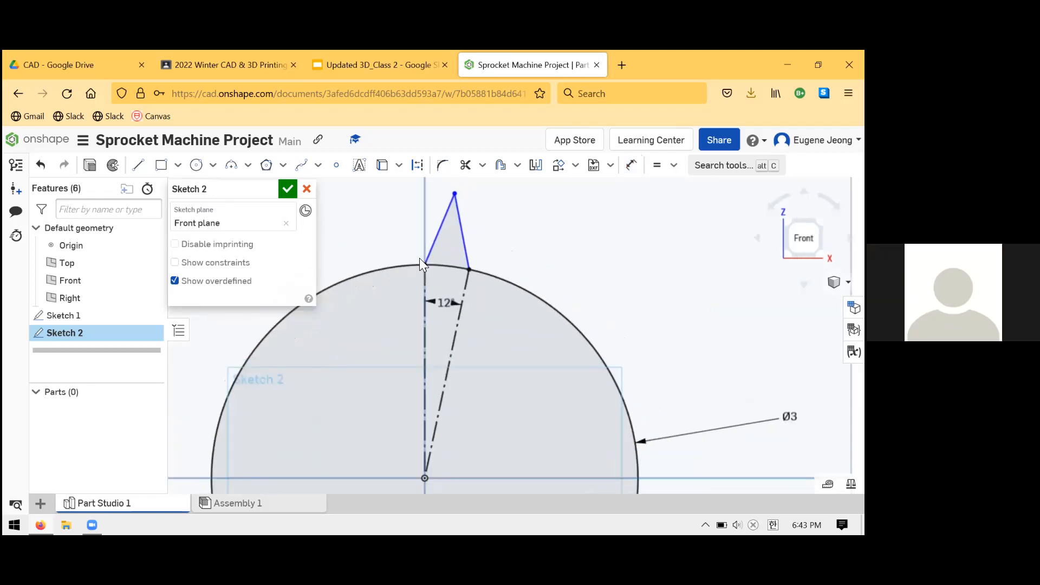
# - Sketch a second pointed tooth to the right of the first, with lines joining both base points to the circle's centre
pyautogui.click(136, 165)
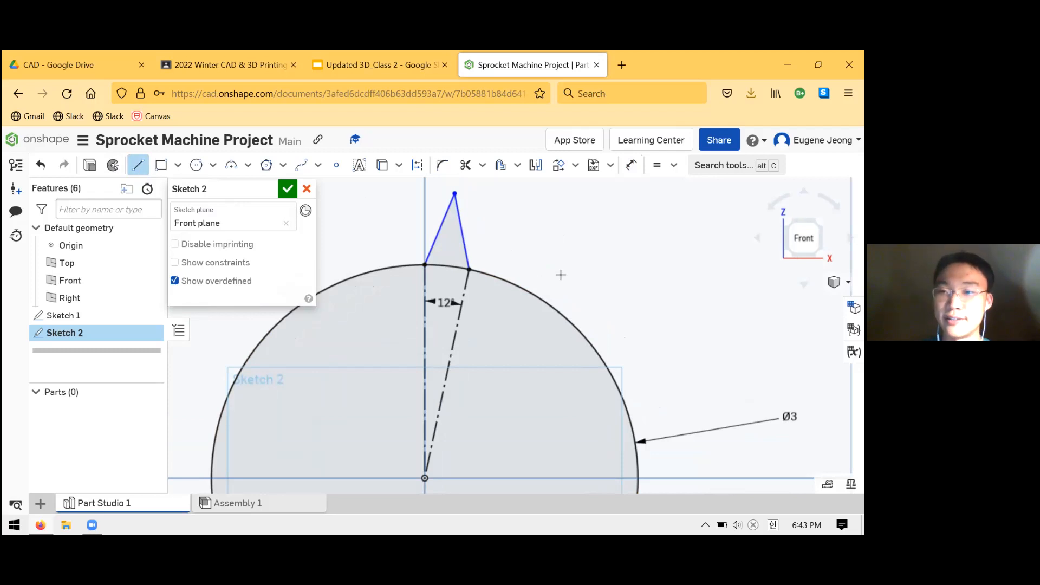
pyautogui.click(517, 285)
pyautogui.click(590, 228)
pyautogui.click(566, 318)
pyautogui.click(459, 450)
pyautogui.click(516, 285)
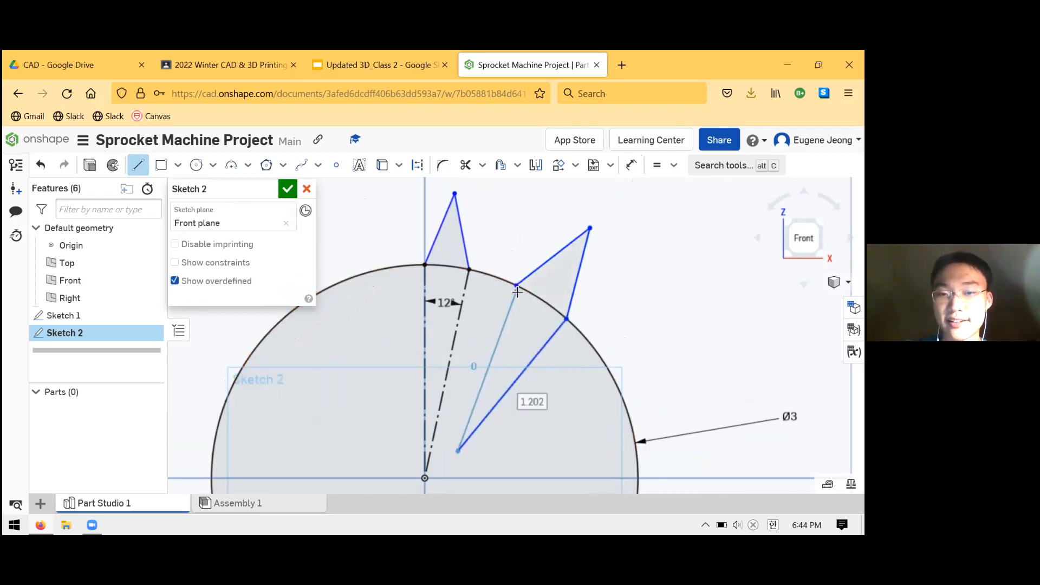
pyautogui.press('Escape')
pyautogui.moveTo(458, 451); pyautogui.dragTo(424, 478)
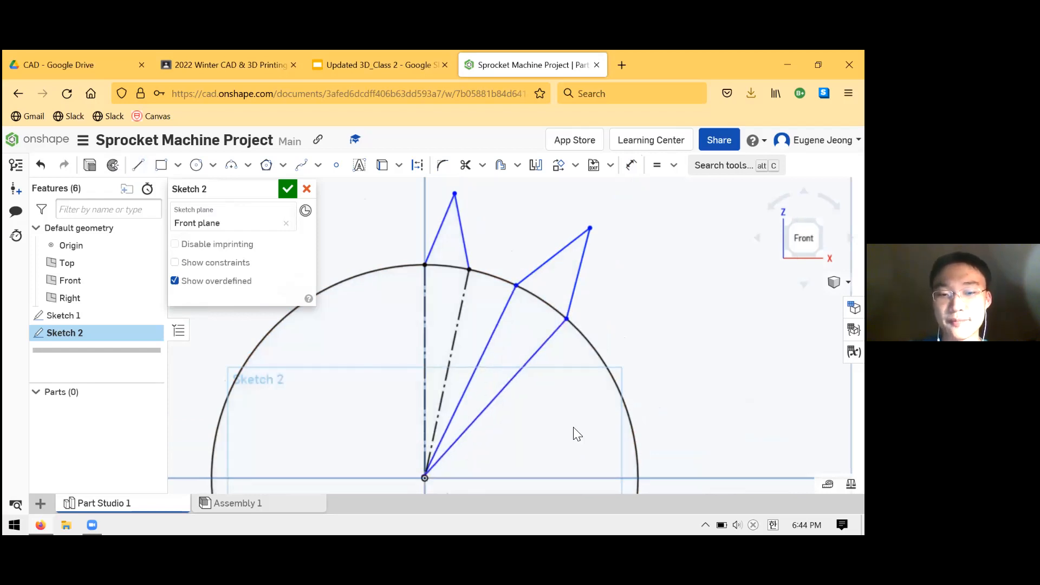
# - Delete the second tooth's two side lines and both of its lines to the circle's centre
pyautogui.click(566, 320)
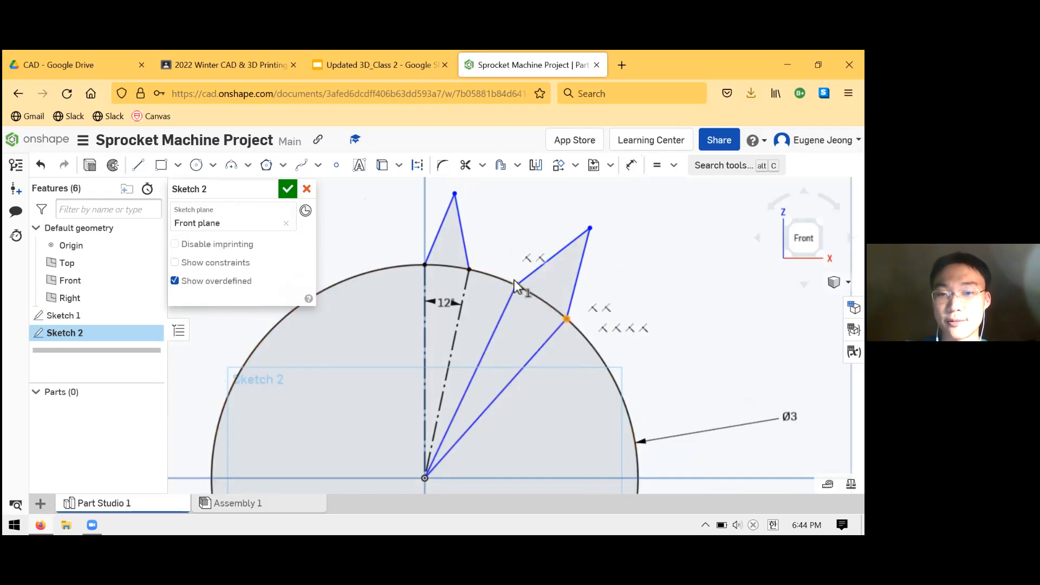
pyautogui.click(548, 340)
pyautogui.press('Delete')
pyautogui.click(508, 307)
pyautogui.press('Delete')
pyautogui.click(574, 283)
pyautogui.press('Delete')
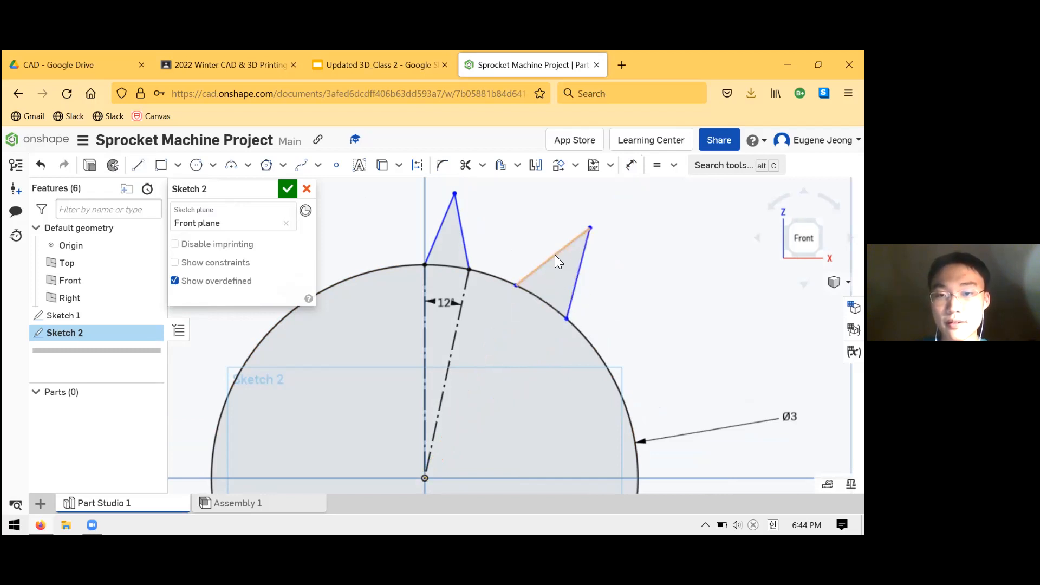
pyautogui.click(569, 245)
pyautogui.press('Delete')
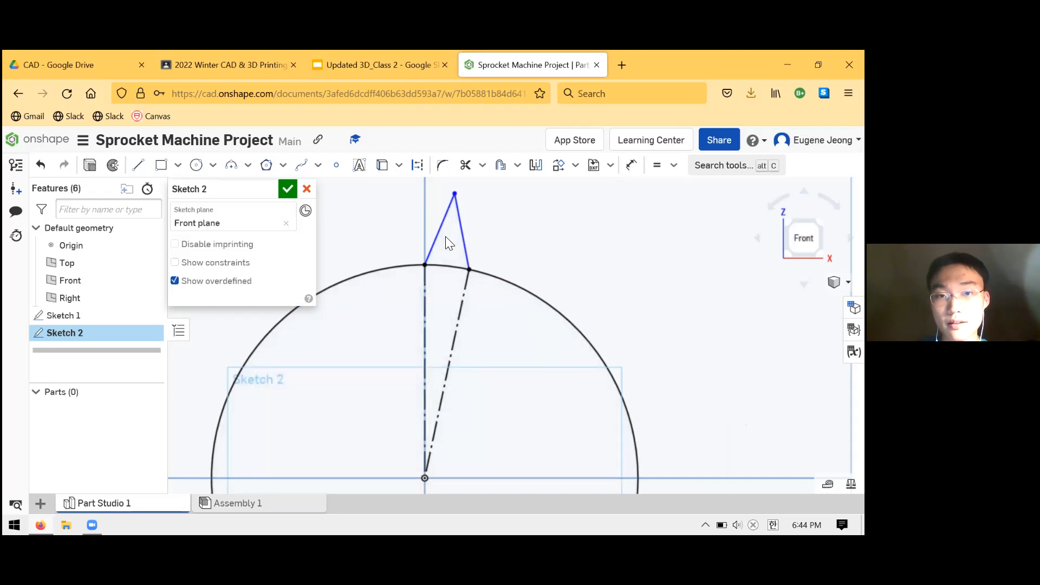
pyautogui.scroll(2, 471, 255)
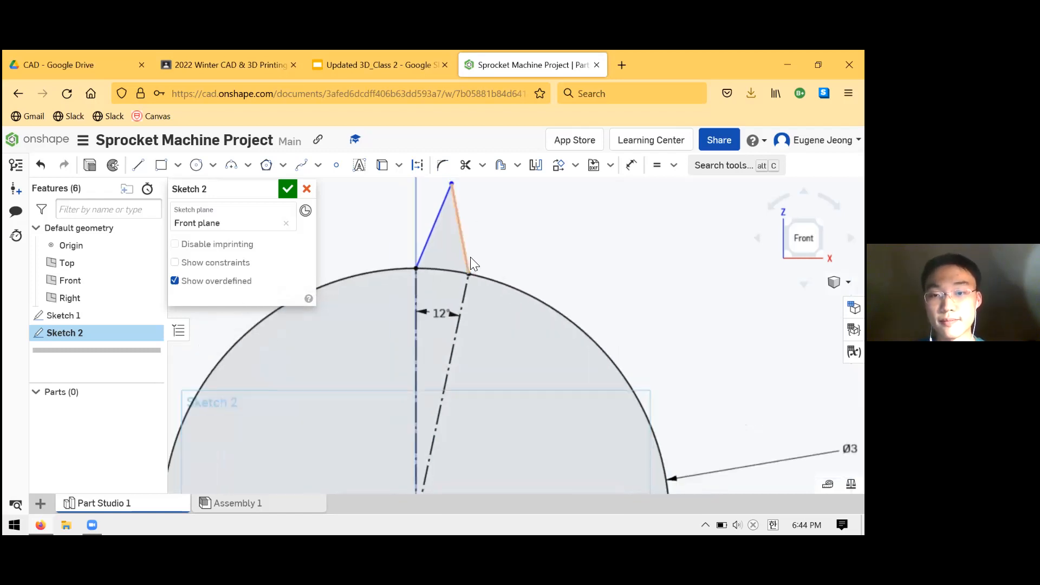
pyautogui.scroll(-2, 470, 256)
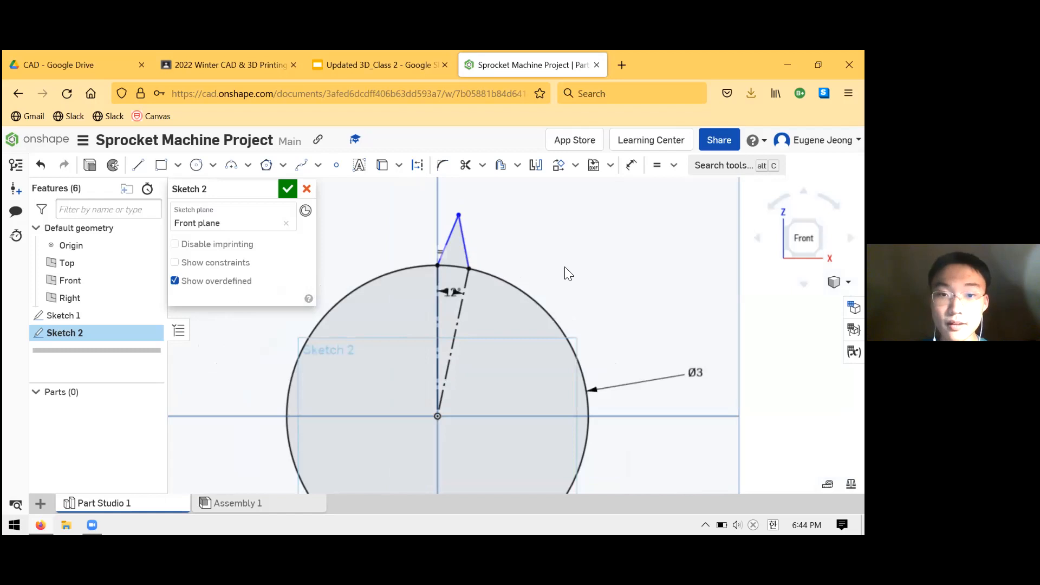
pyautogui.scroll(2, 441, 266)
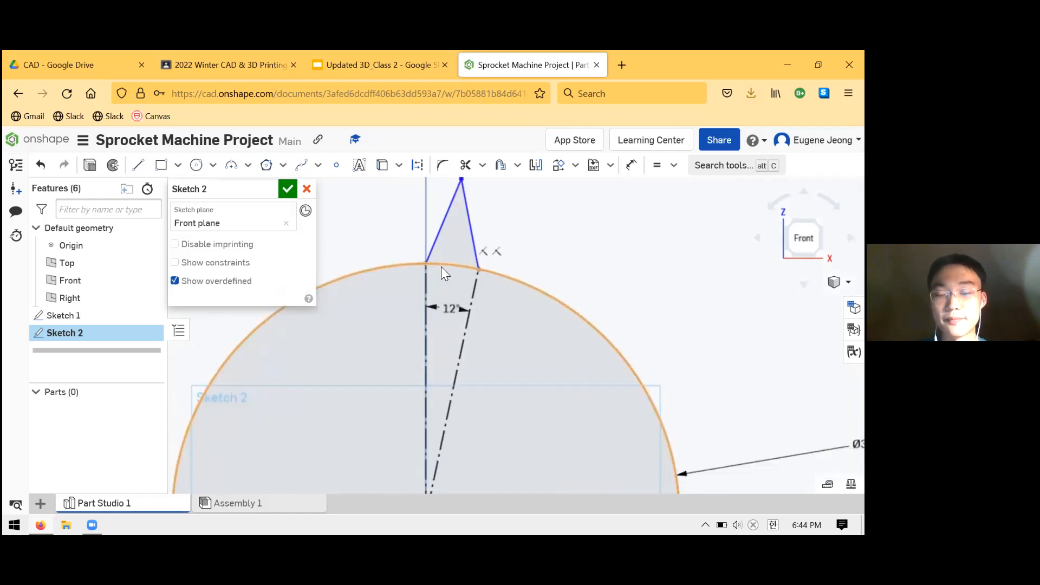
pyautogui.scroll(-2, 588, 224)
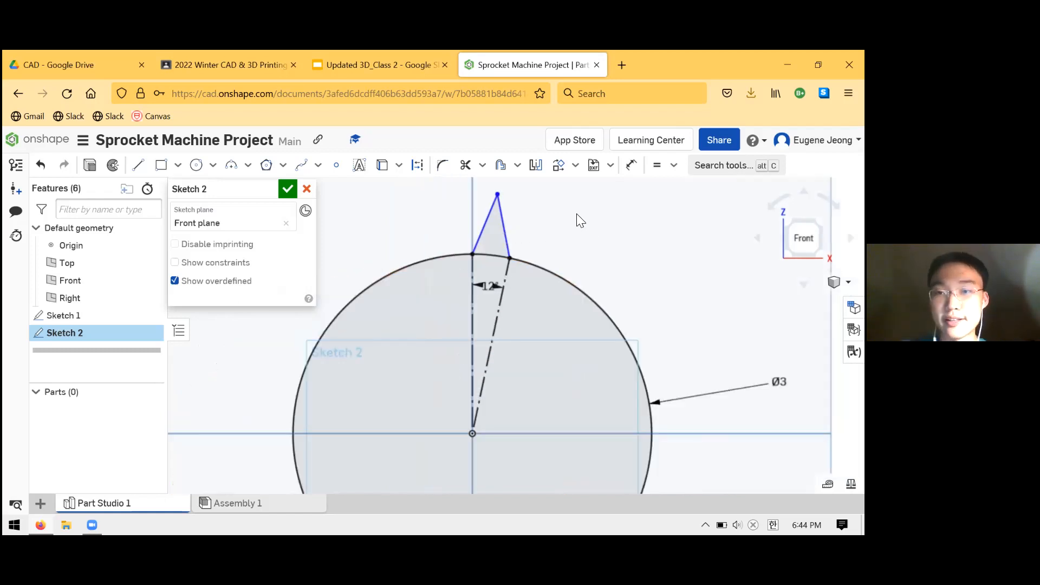
pyautogui.scroll(-2, 575, 264)
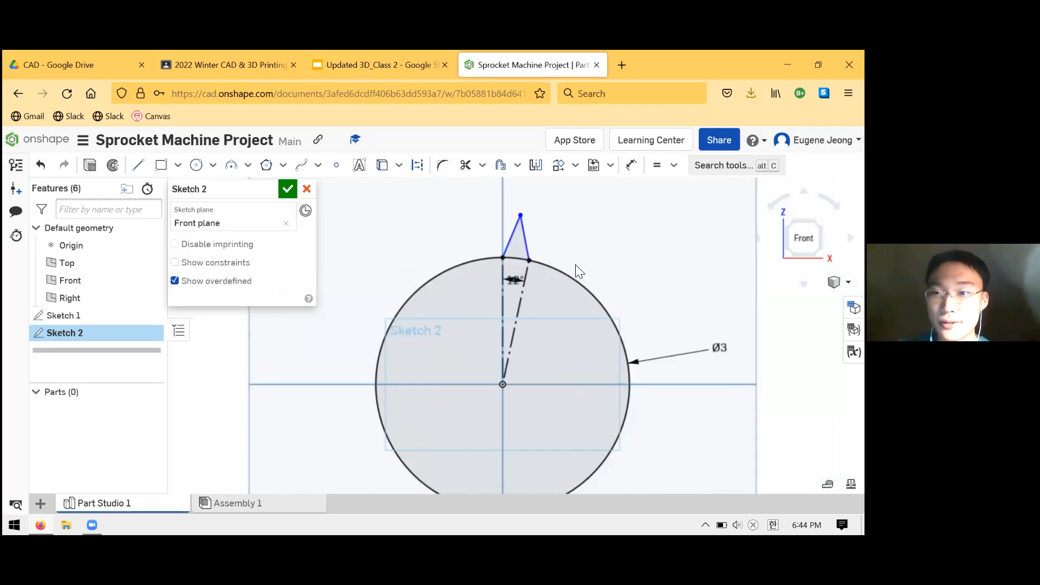
pyautogui.scroll(-2, 481, 237)
pyautogui.scroll(3, 540, 245)
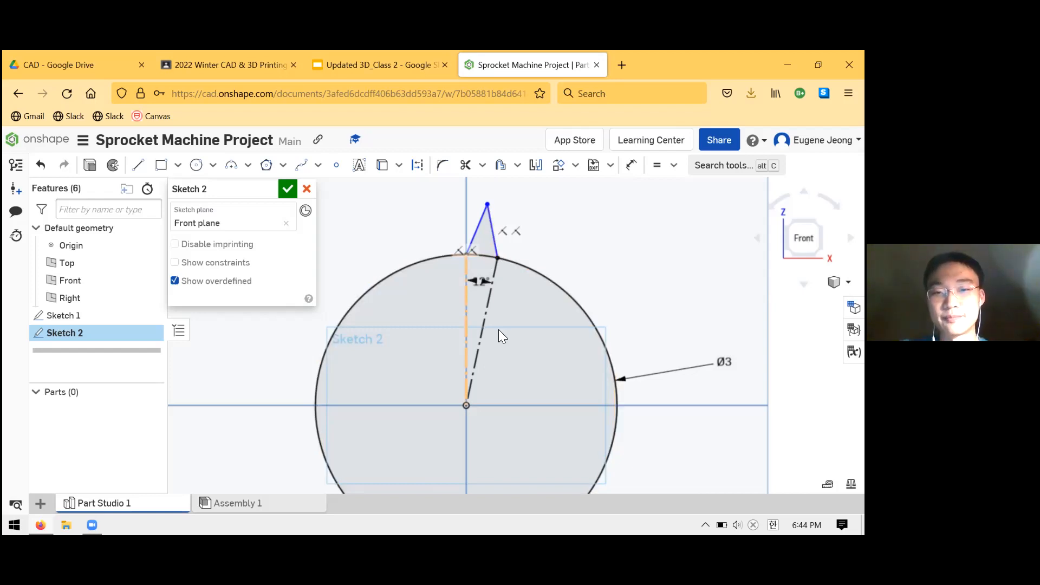
pyautogui.scroll(-2, 510, 272)
pyautogui.scroll(-2, 510, 272)
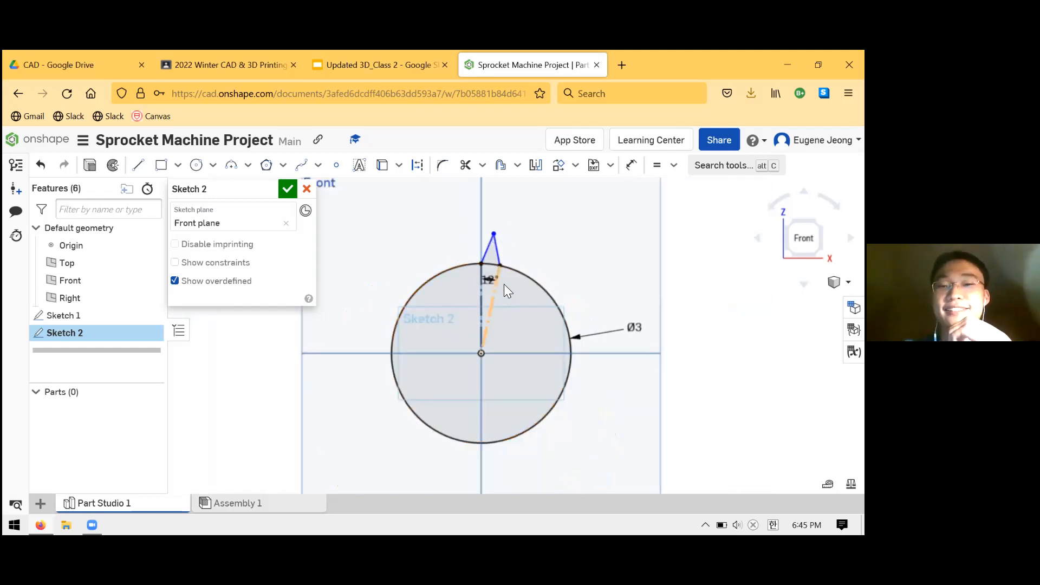
pyautogui.scroll(5, 504, 282)
pyautogui.scroll(1, 497, 202)
pyautogui.scroll(-1, 488, 197)
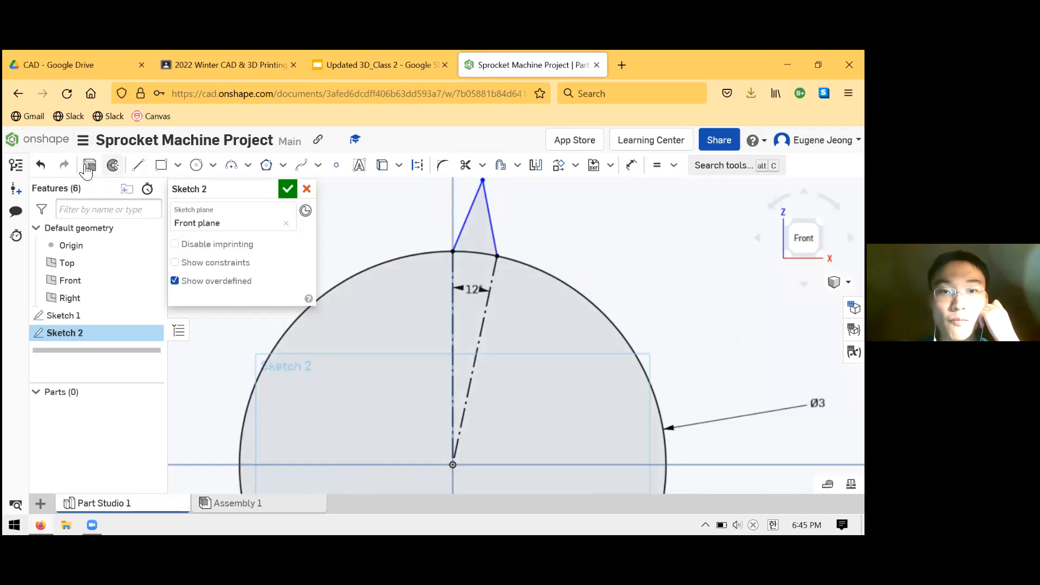
# - Examine the available sketch constraints and the relation between the tooth's two sides
pyautogui.click(628, 165)
pyautogui.click(674, 165)
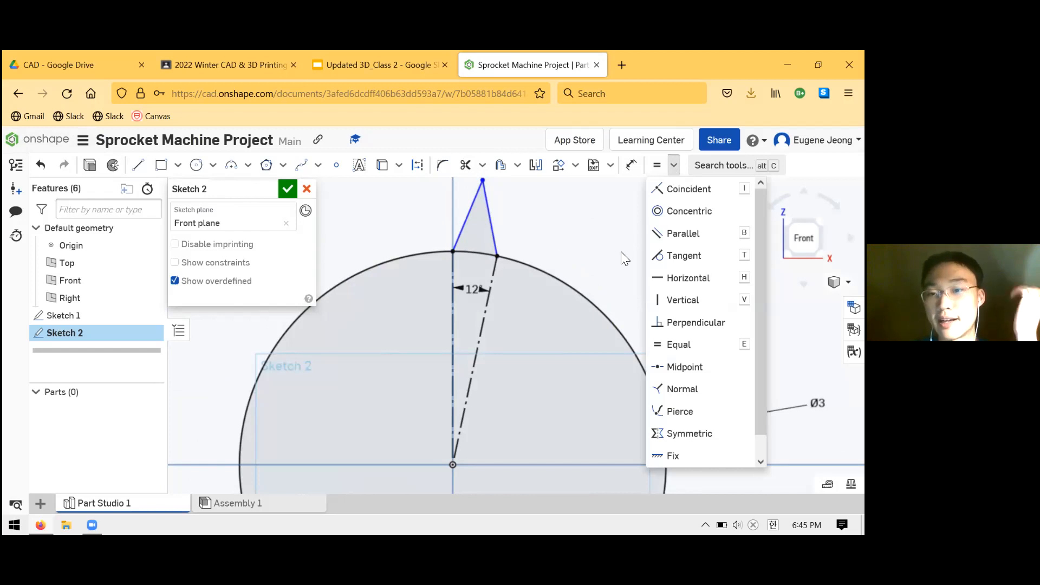
pyautogui.click(497, 245)
pyautogui.click(467, 218)
pyautogui.click(531, 219)
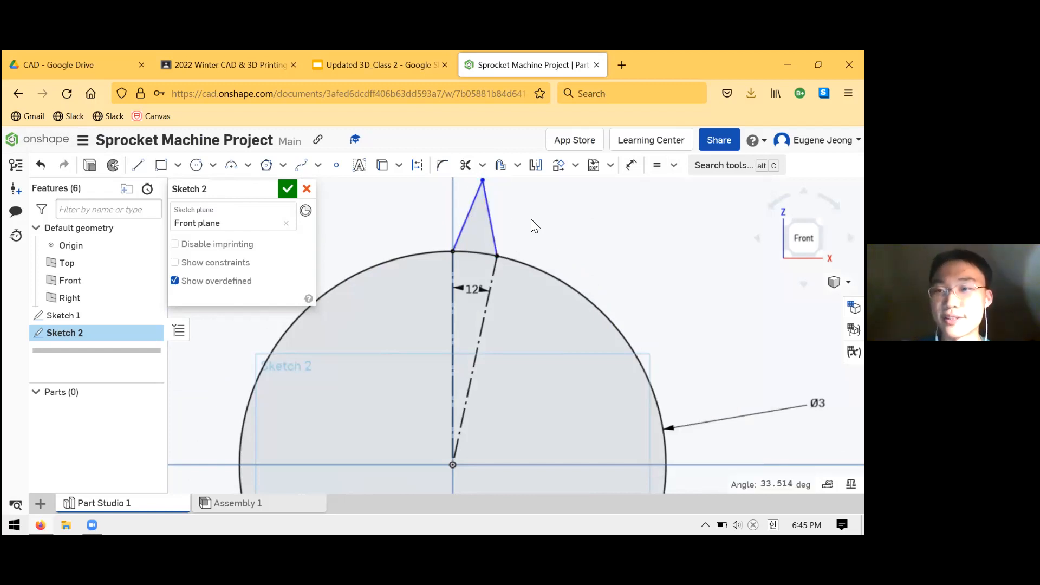
pyautogui.click(490, 222)
pyautogui.click(468, 219)
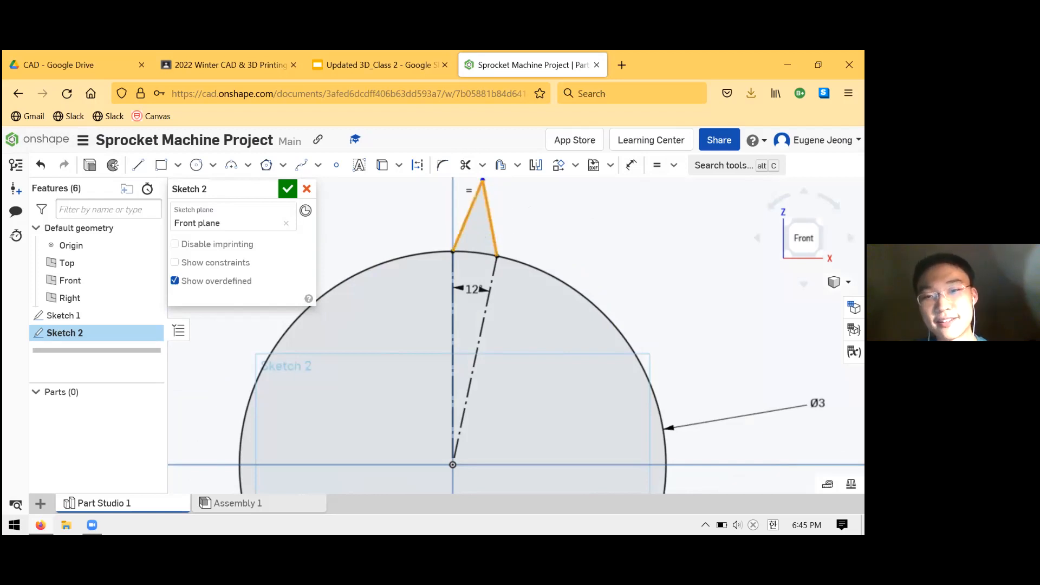
pyautogui.click(674, 172)
pyautogui.click(673, 174)
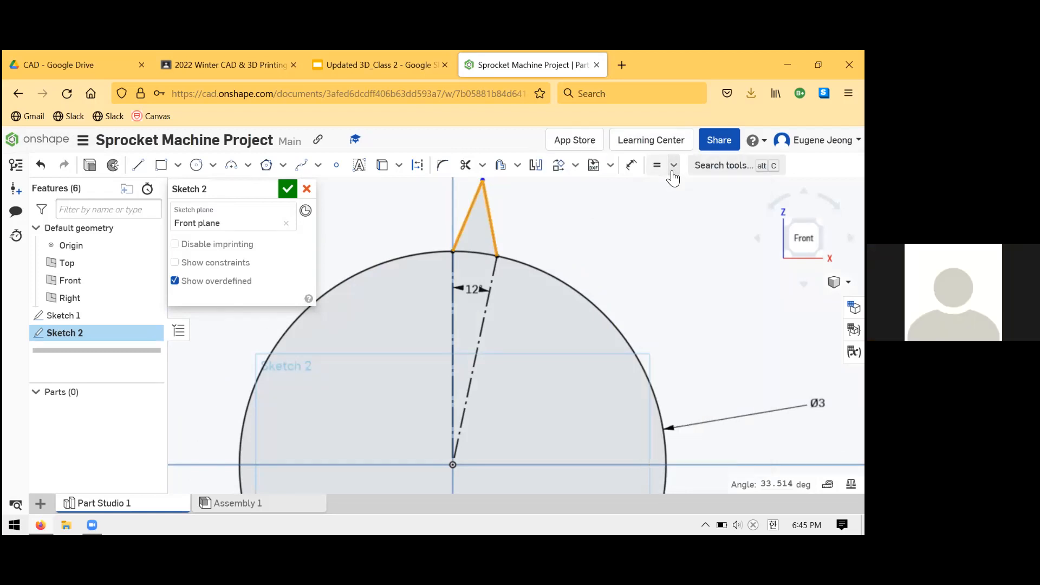
pyautogui.click(563, 253)
pyautogui.scroll(1, 563, 259)
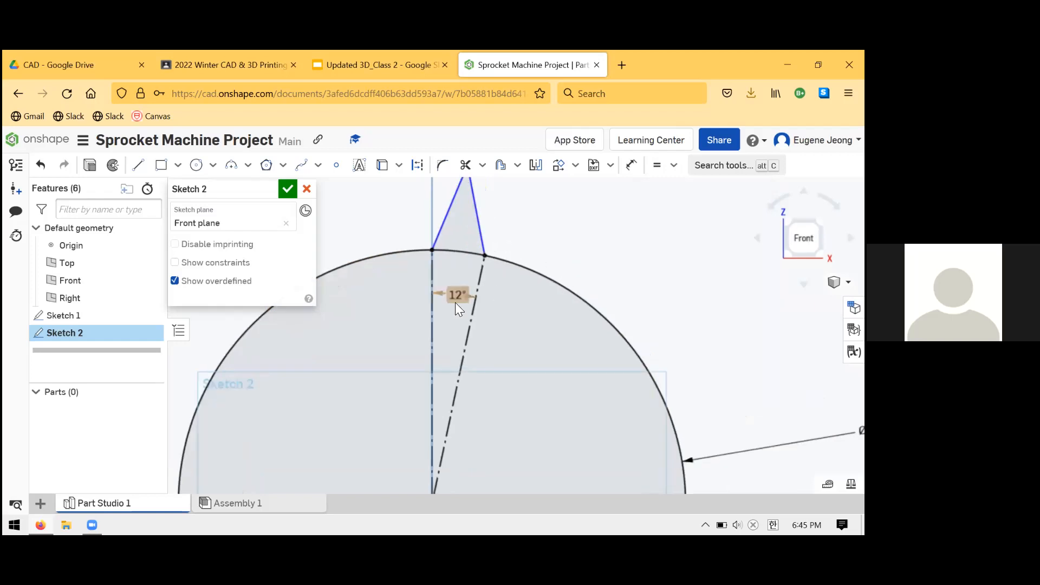
pyautogui.click(631, 165)
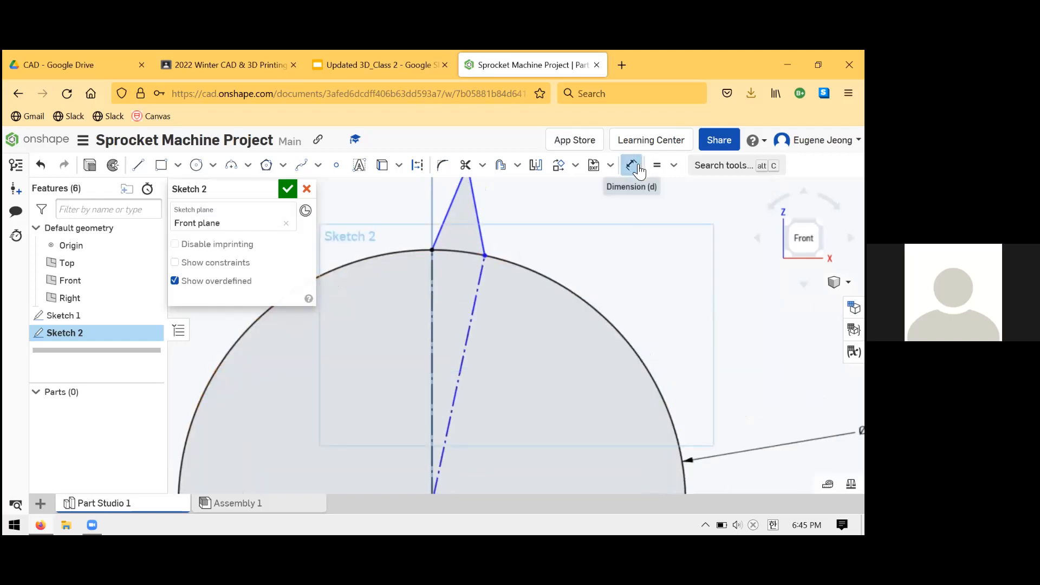
pyautogui.click(433, 298)
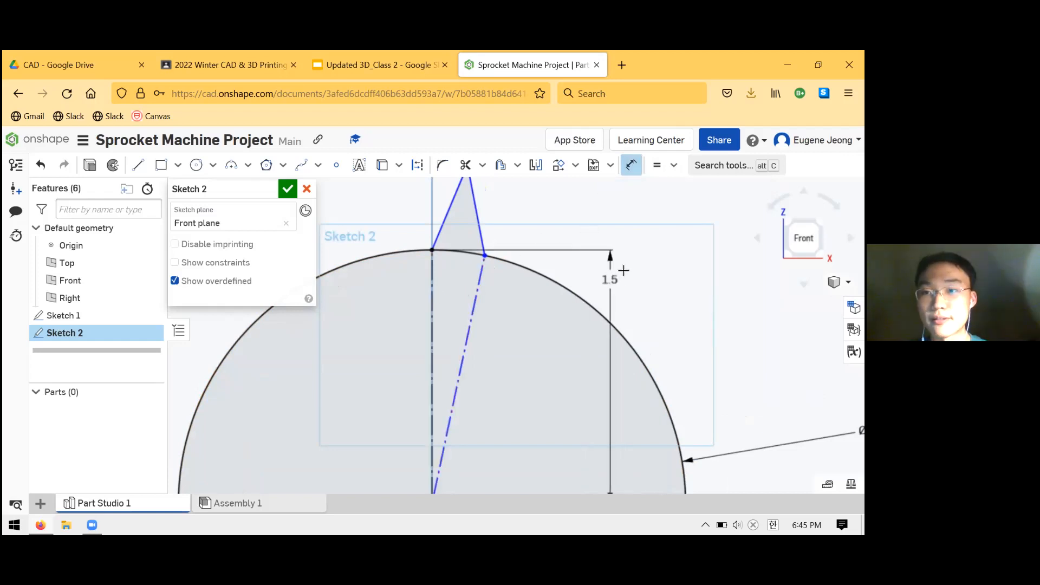
pyautogui.click(630, 172)
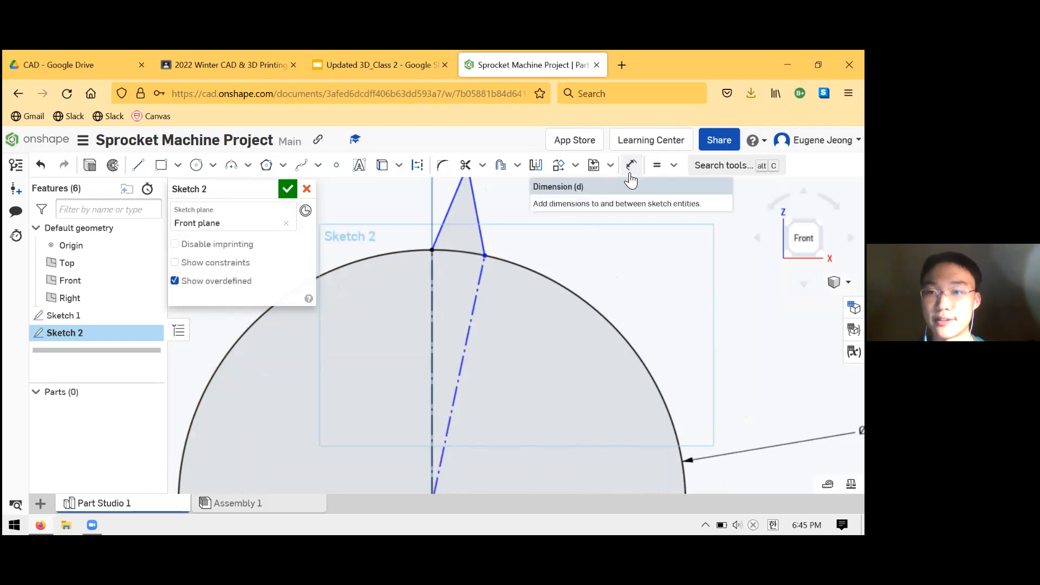
# - Dimension the angle between the vertical and slanted construction lines beneath the tooth at 12 degrees
pyautogui.click(629, 172)
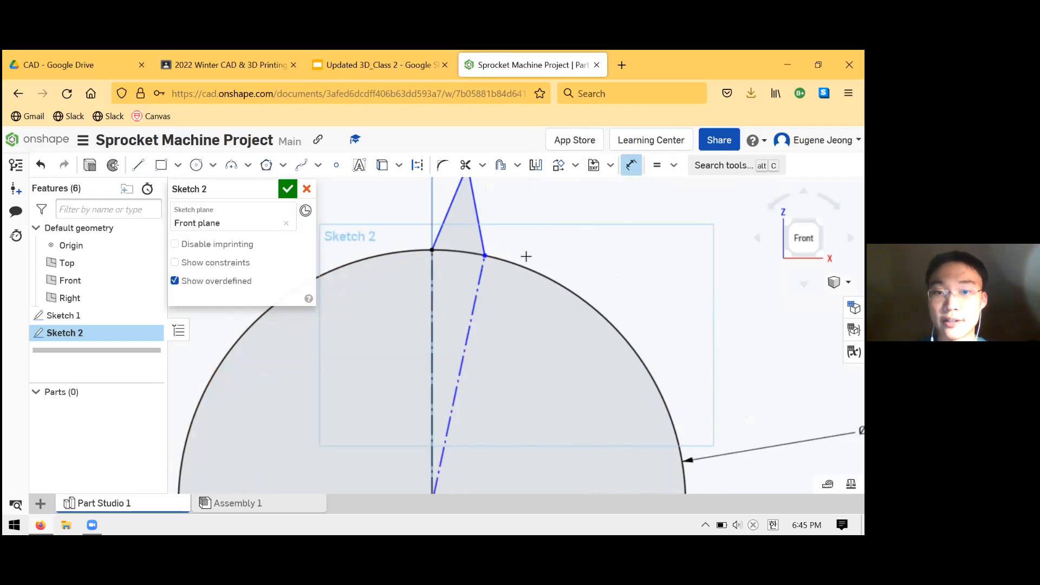
pyautogui.click(429, 298)
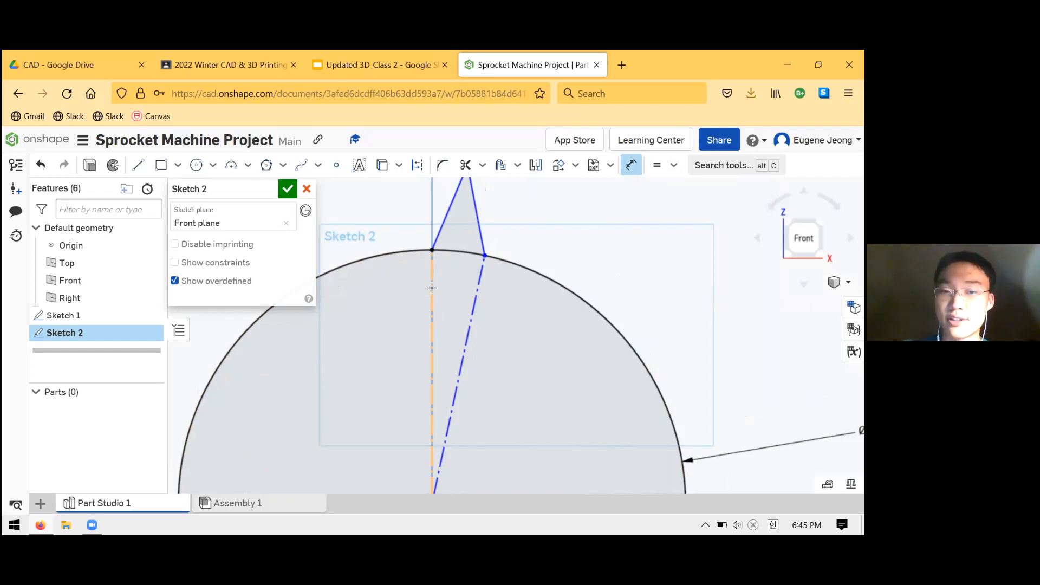
pyautogui.click(479, 286)
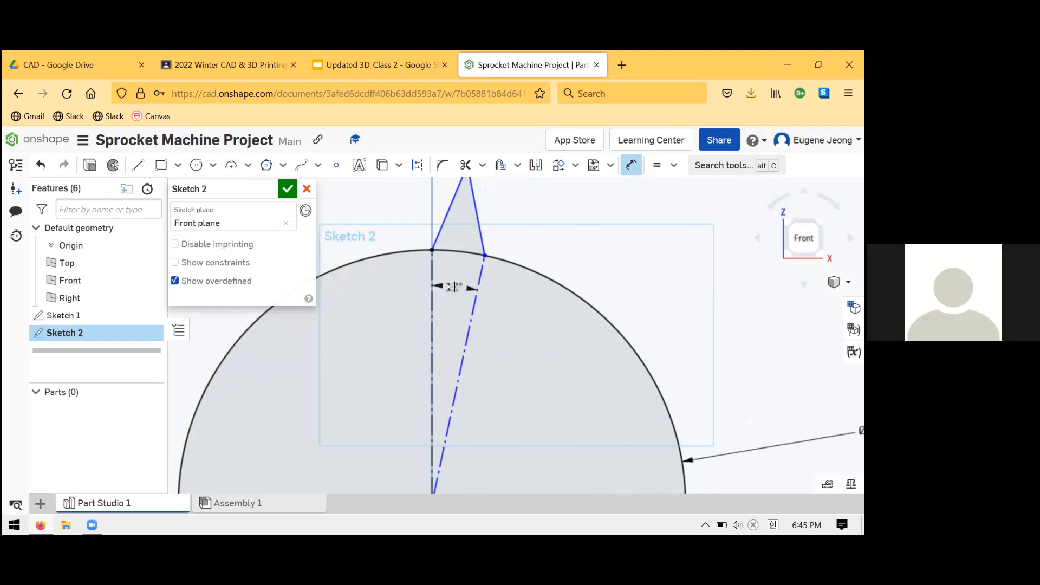
pyautogui.click(454, 288)
pyautogui.press('Return')
pyautogui.press('Escape')
pyautogui.scroll(-3, 510, 348)
pyautogui.scroll(1, 512, 287)
pyautogui.scroll(1, 498, 424)
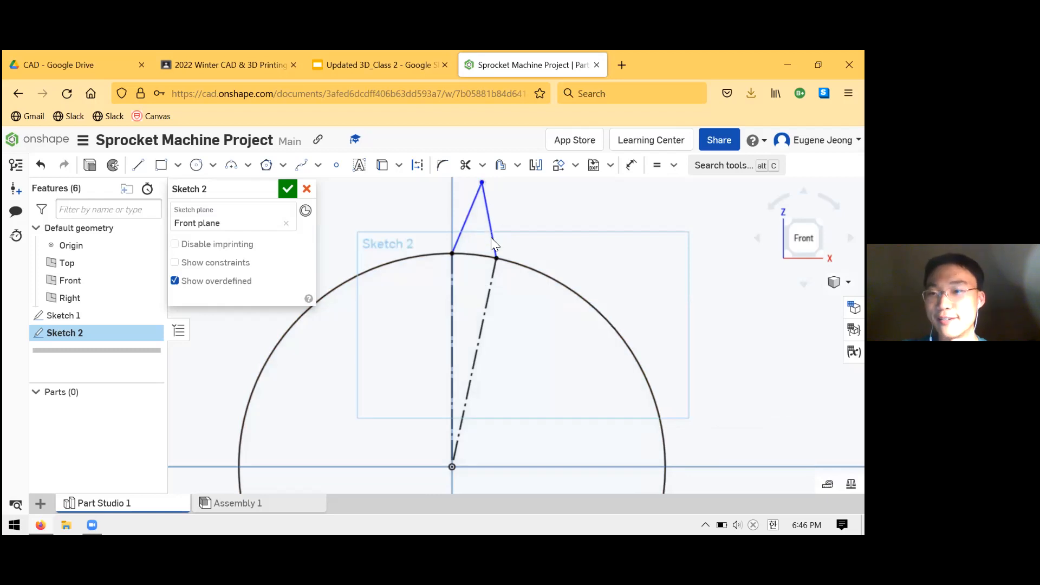
# - Check the angle between the two construction lines and the constraint options for the vertical one
pyautogui.click(455, 329)
pyautogui.click(482, 327)
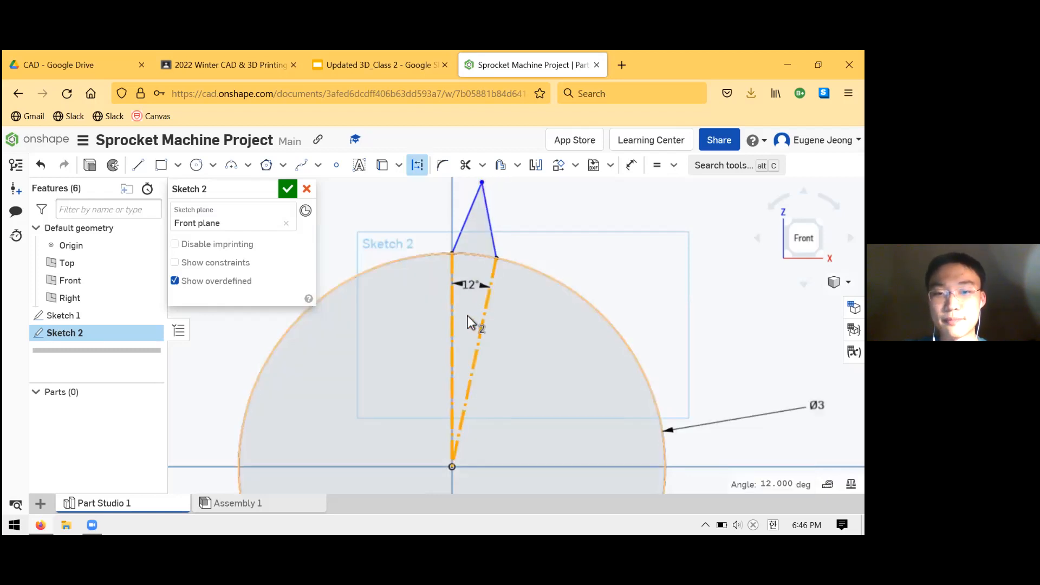
pyautogui.click(541, 235)
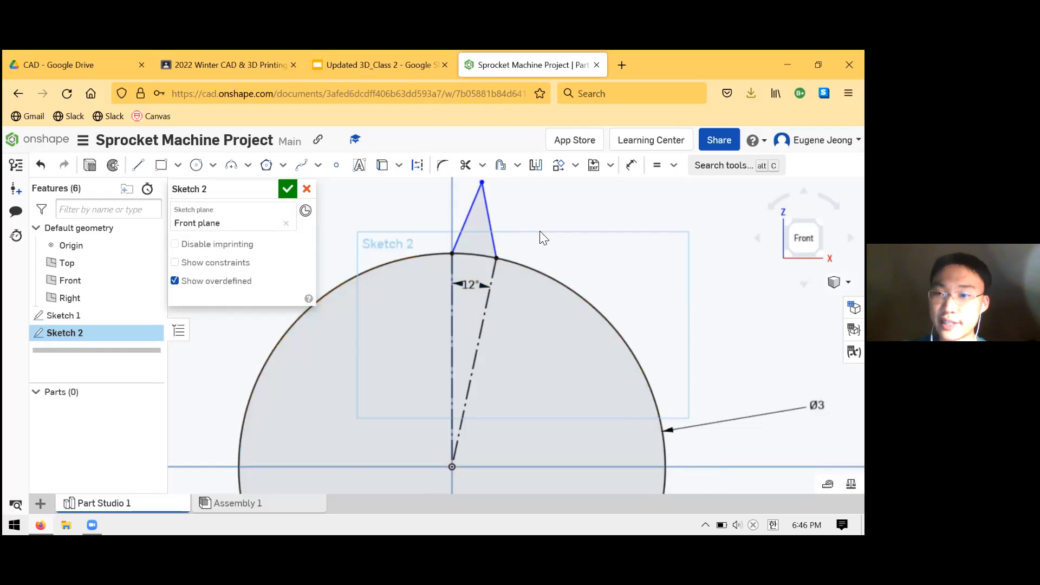
pyautogui.click(454, 323)
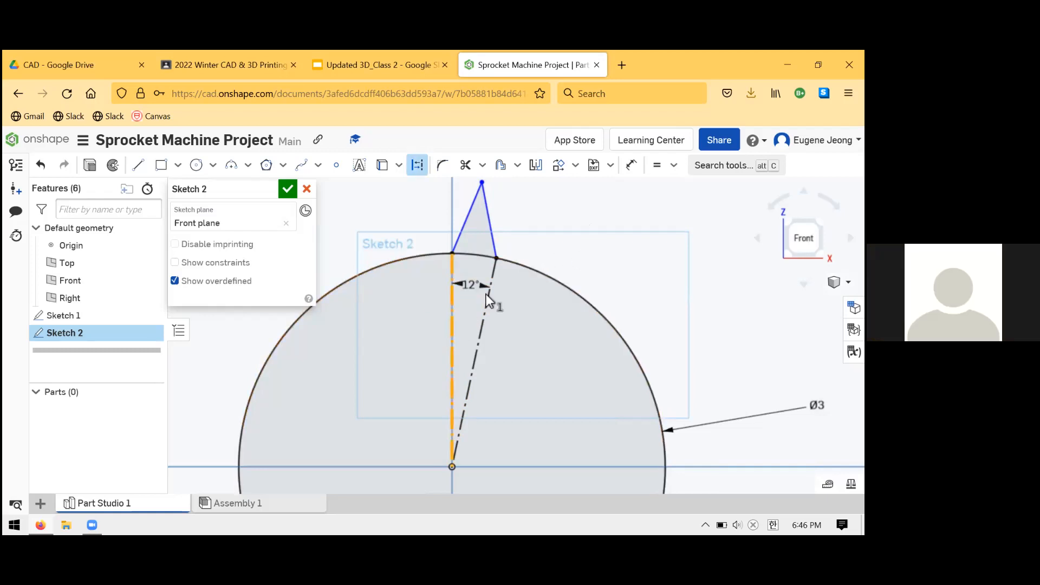
pyautogui.click(674, 165)
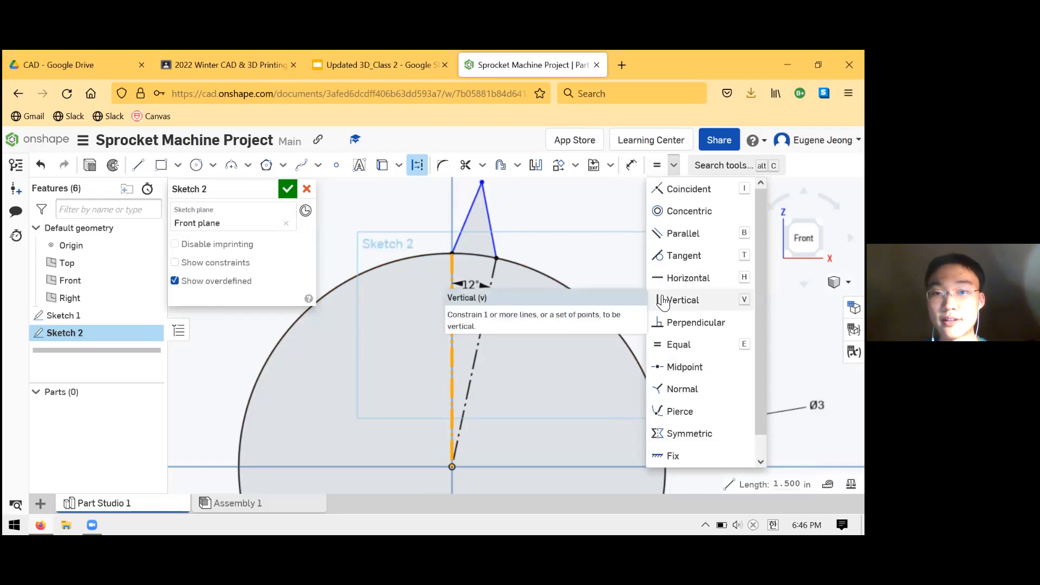
pyautogui.click(590, 251)
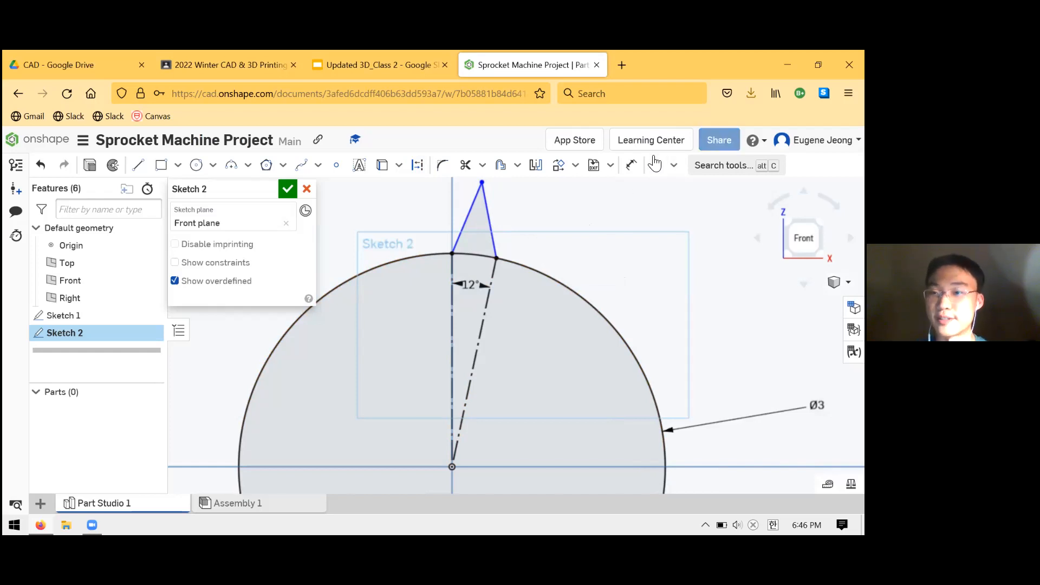
# - Examine the tooth's right base point where the slanted construction line meets the circle, and its constraint options
pyautogui.scroll(-2, 476, 251)
pyautogui.scroll(5, 513, 233)
pyautogui.scroll(3, 520, 239)
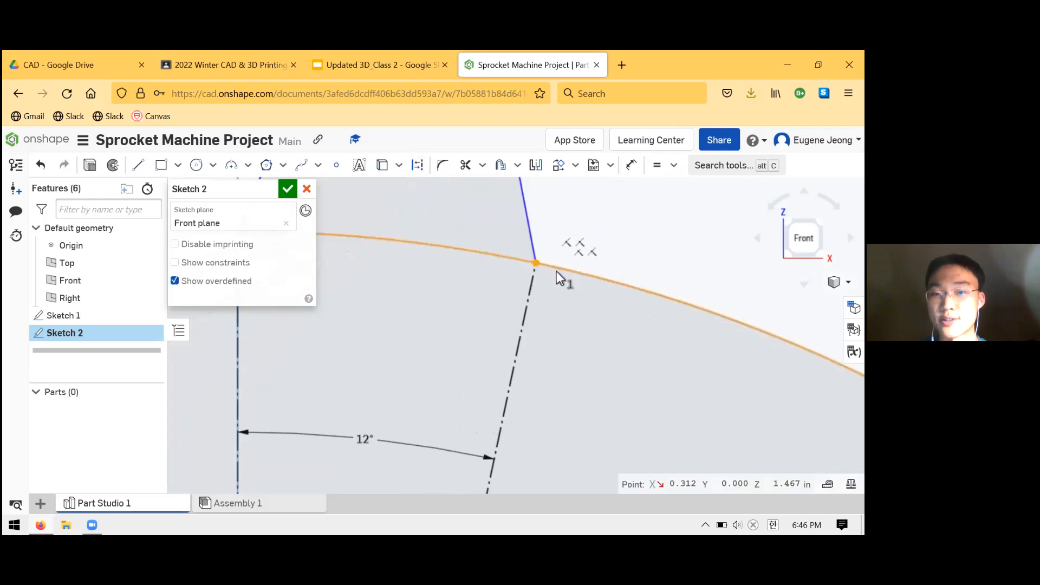
pyautogui.click(557, 272)
pyautogui.click(635, 265)
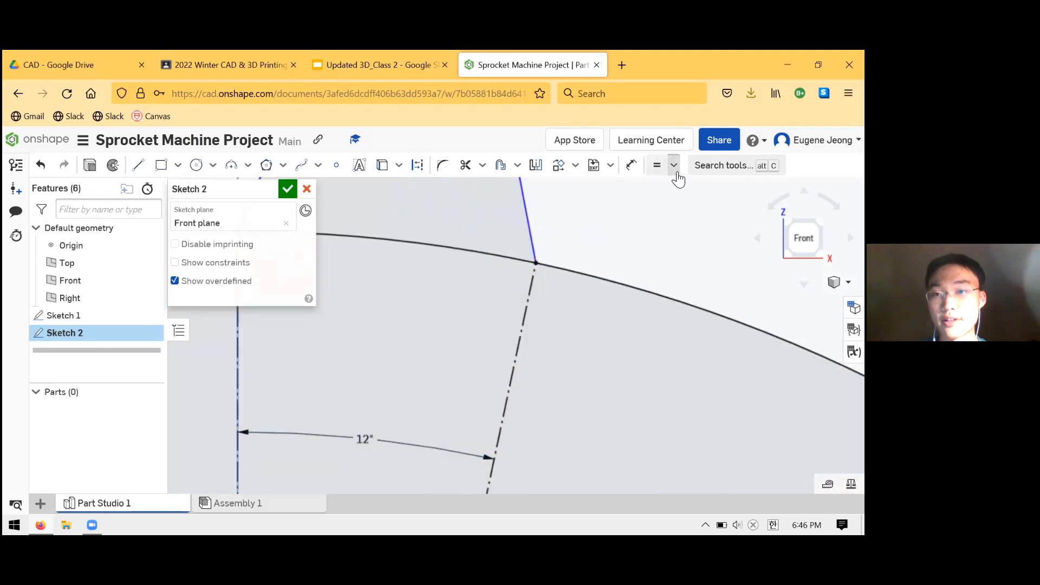
pyautogui.click(674, 164)
pyautogui.click(610, 231)
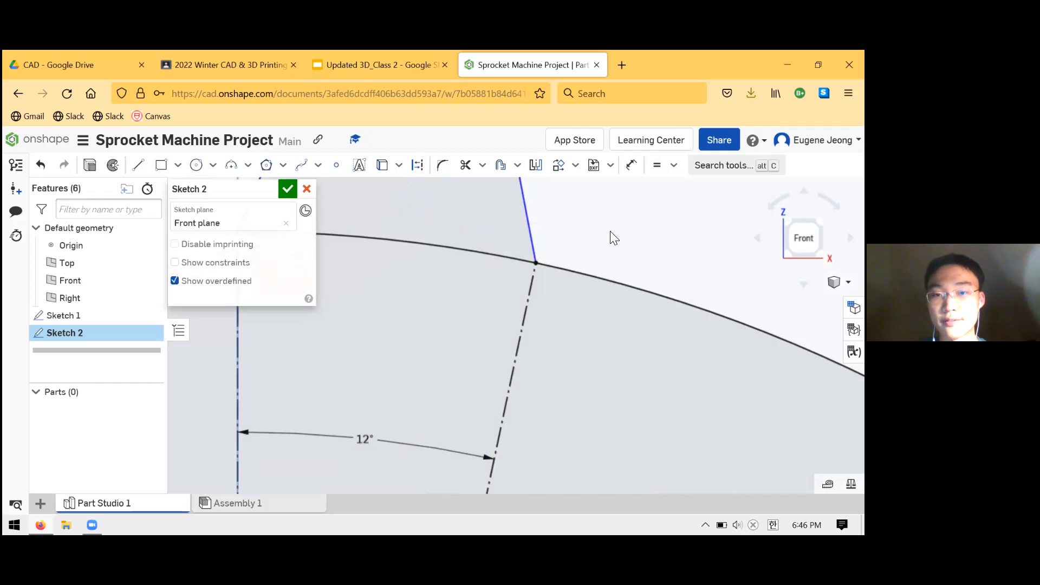
pyautogui.scroll(-5, 605, 230)
pyautogui.scroll(-3, 585, 368)
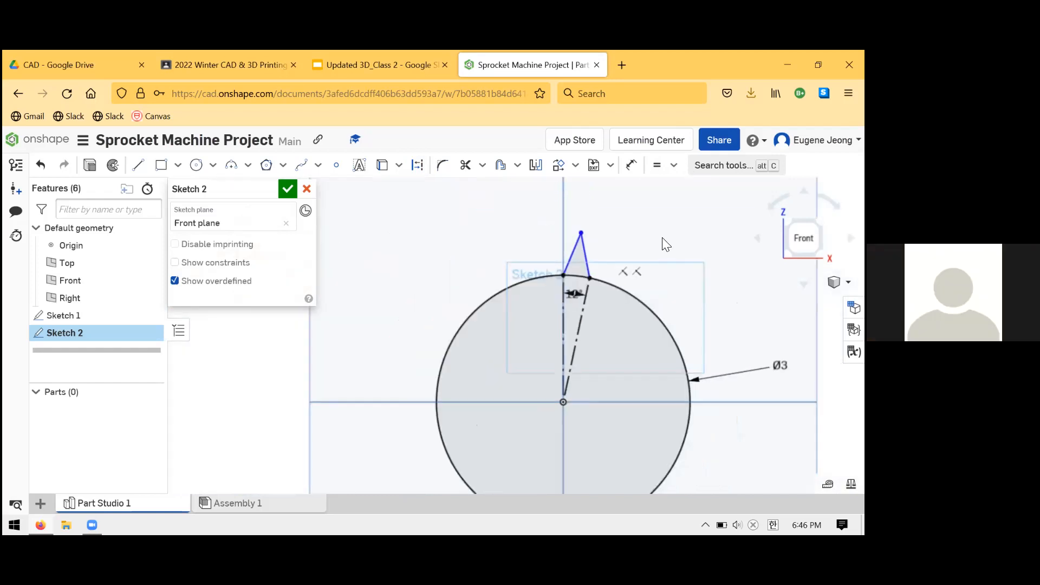
pyautogui.scroll(5, 645, 255)
pyautogui.scroll(-4, 667, 350)
pyautogui.scroll(2, 656, 330)
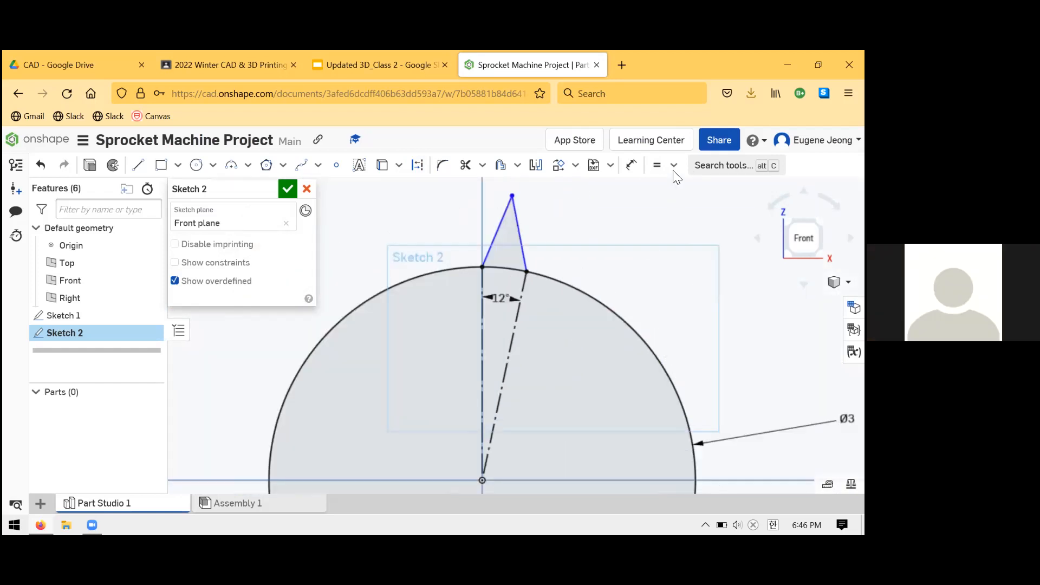
# - Dimension the tooth's right side and set its length to 0.25 in
pyautogui.click(631, 165)
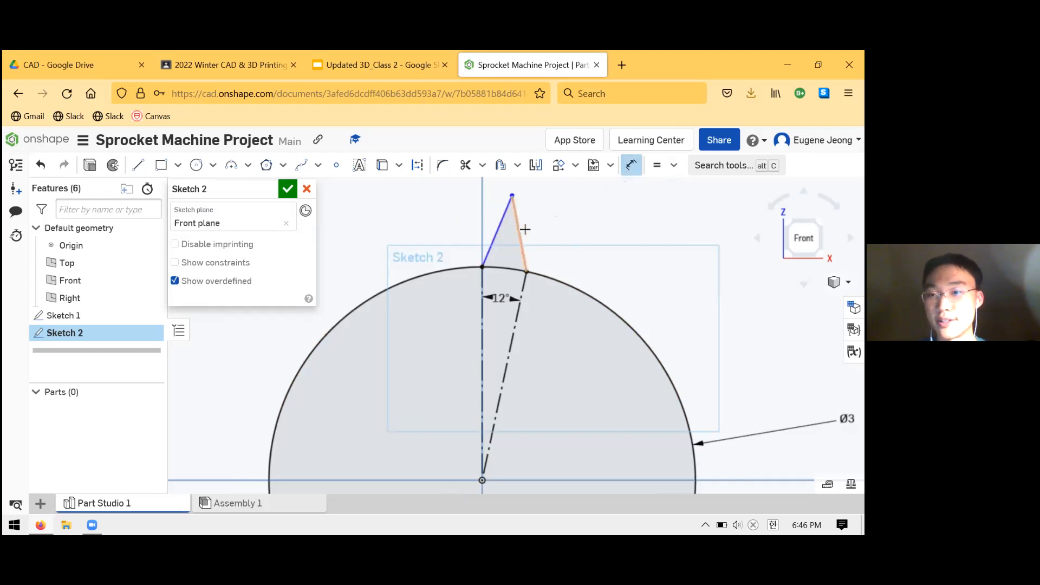
pyautogui.click(524, 230)
pyautogui.click(605, 225)
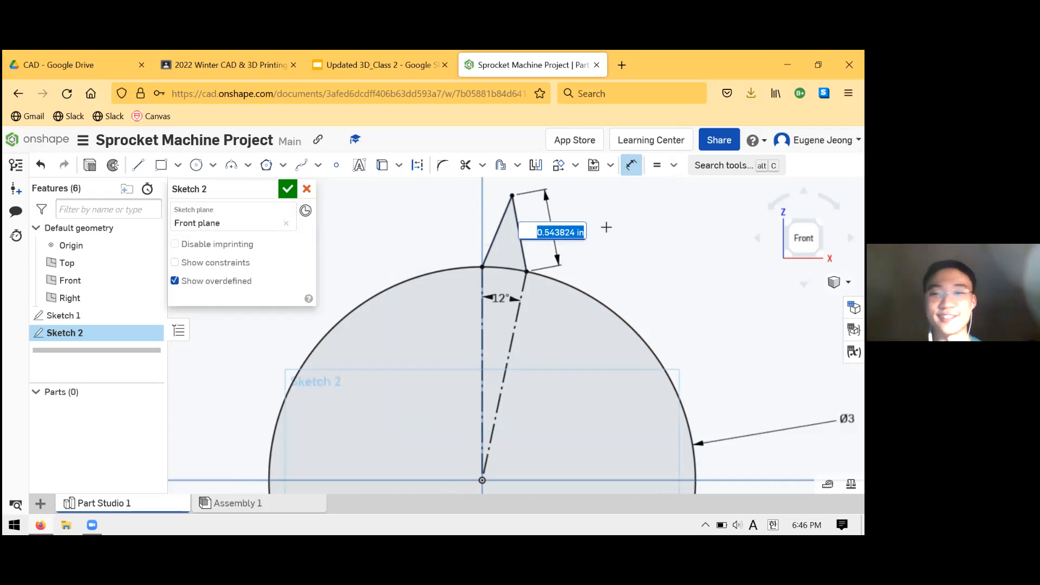
pyautogui.press('Return')
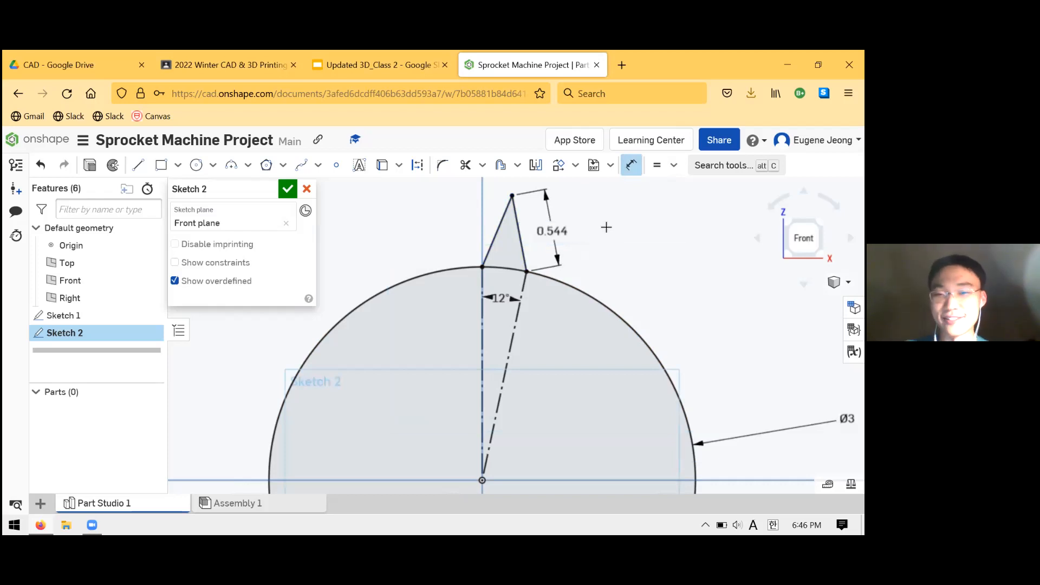
pyautogui.scroll(-5, 605, 227)
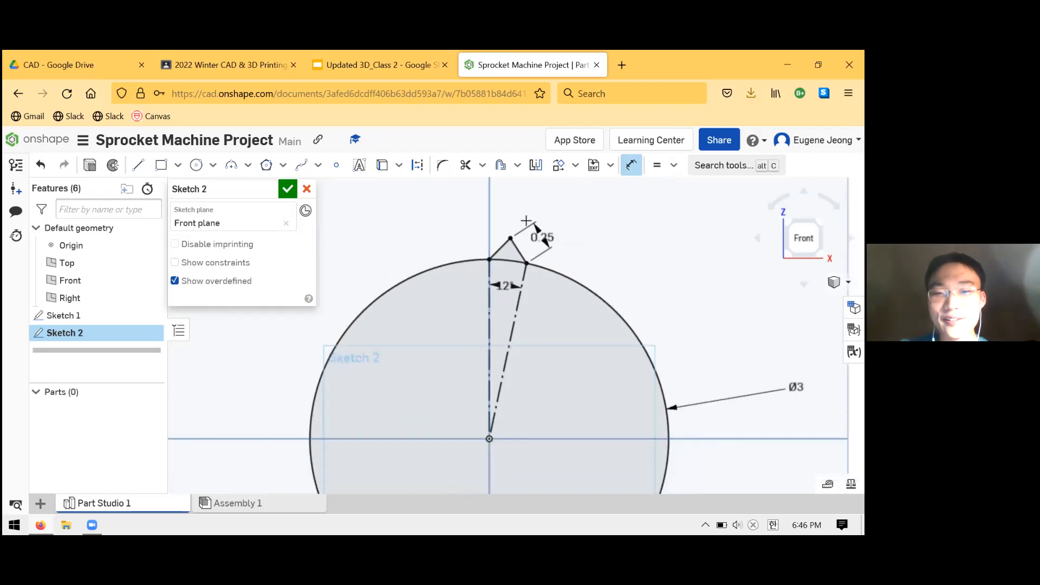
pyautogui.scroll(3, 563, 192)
pyautogui.scroll(2, 612, 237)
pyautogui.scroll(-3, 524, 269)
pyautogui.scroll(4, 501, 266)
pyautogui.scroll(-4, 635, 304)
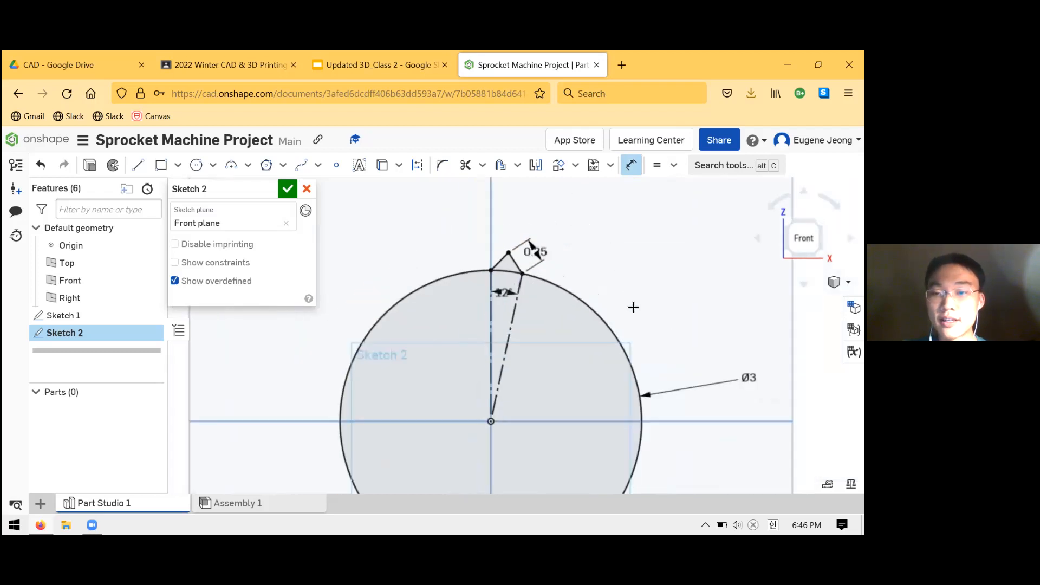
pyautogui.scroll(3, 678, 288)
pyautogui.press('Escape')
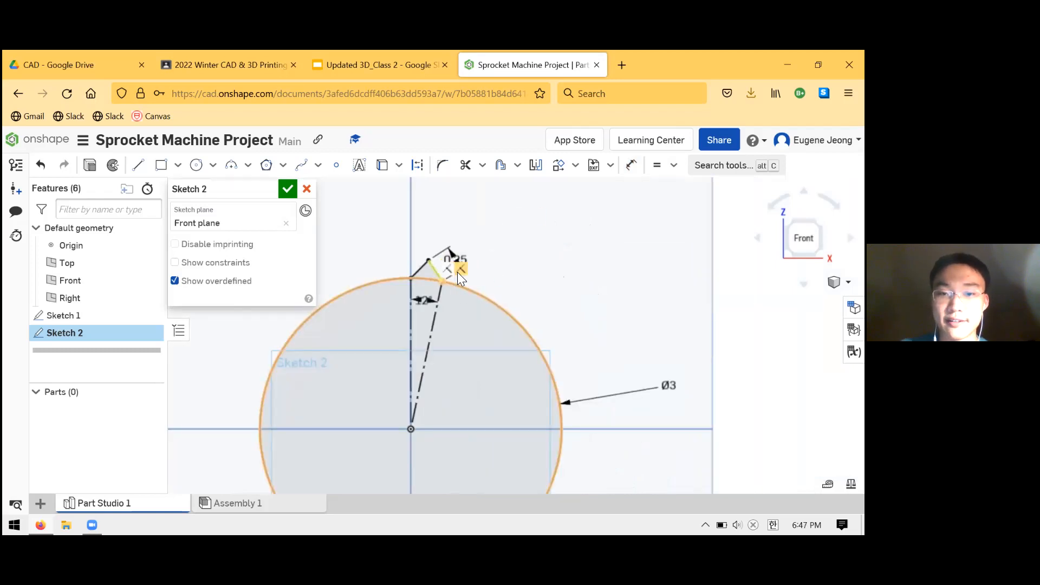
pyautogui.scroll(-3, 477, 282)
pyautogui.scroll(6, 434, 271)
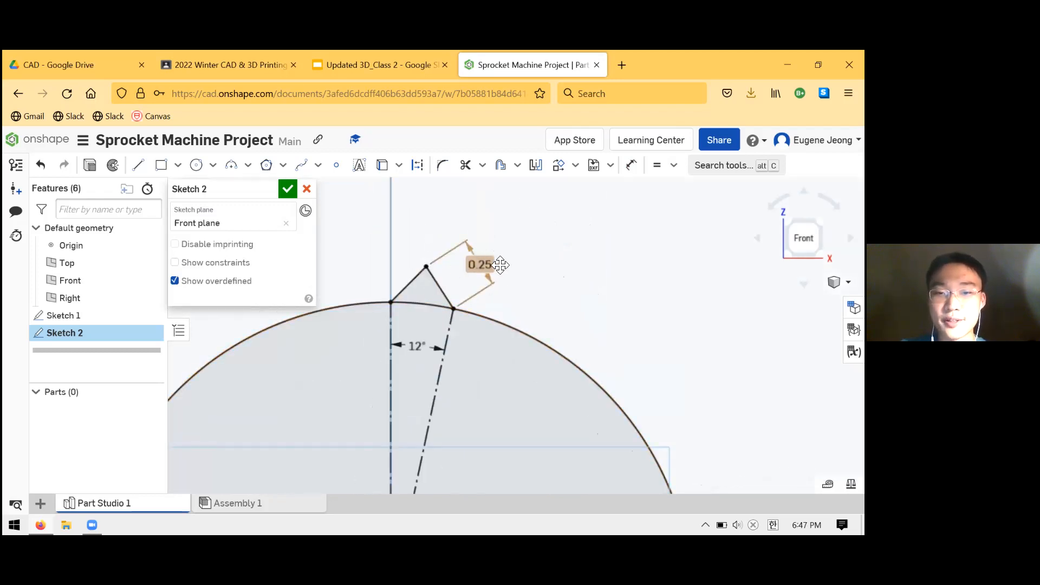
# - Reposition the 0.25 dimension label closer to the tooth's right side
pyautogui.moveTo(507, 251)
pyautogui.mouseDown()
pyautogui.moveTo(484, 246)
pyautogui.moveTo(456, 264)
pyautogui.mouseUp()
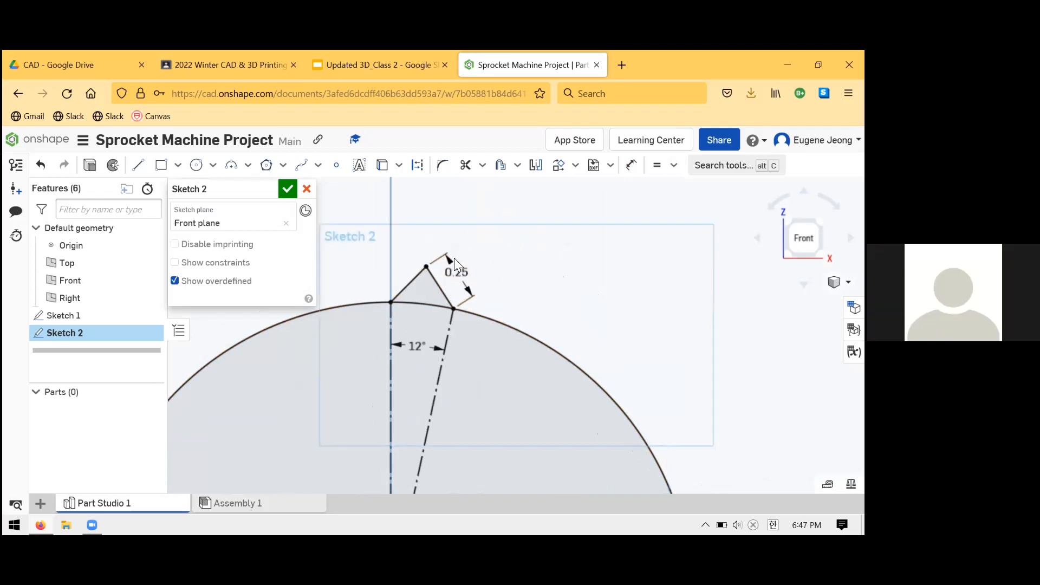
pyautogui.scroll(-5, 508, 221)
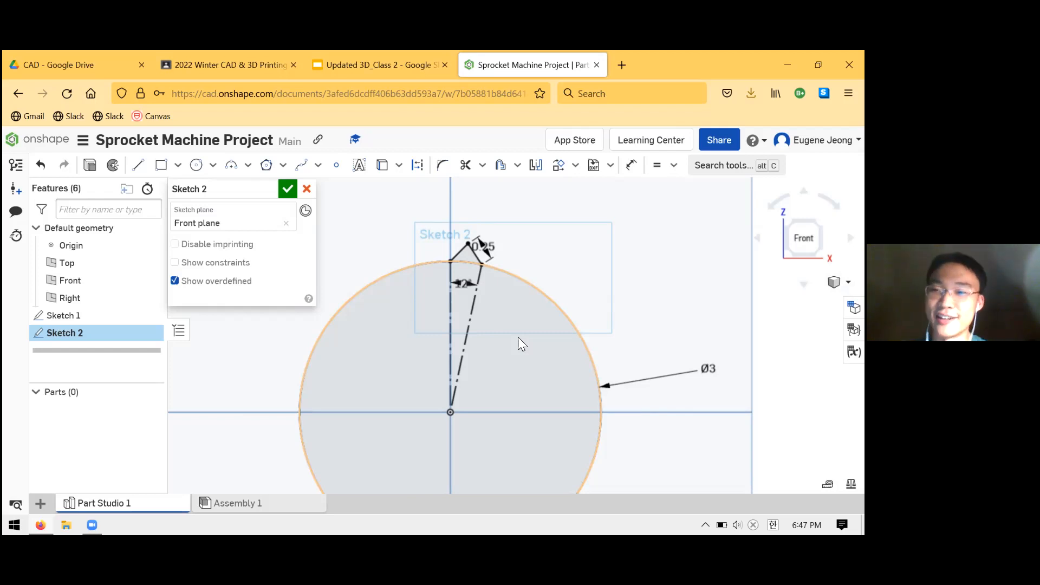
# - Search the web for "sprocket tooth" and return to the sprocket sketch
pyautogui.hotkey('ctrl', 't')
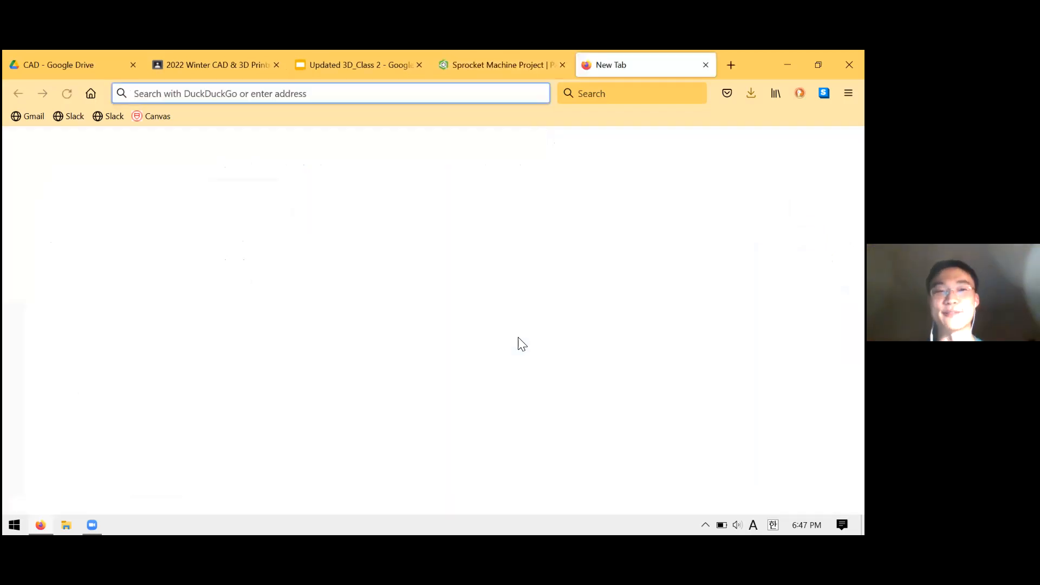
pyautogui.write('sprocket')
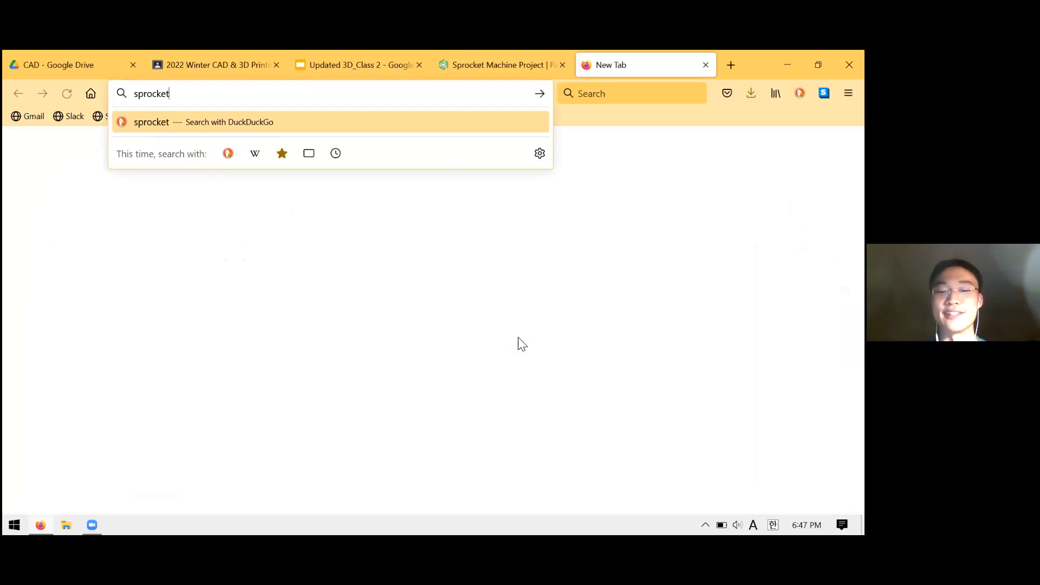
pyautogui.write('tooth')
pyautogui.press('Return')
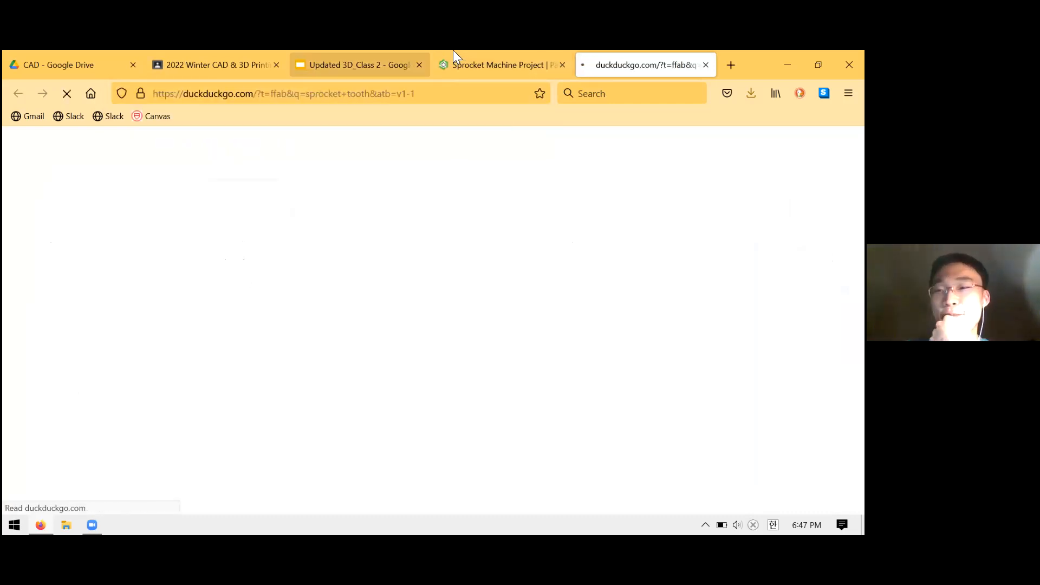
pyautogui.click(454, 56)
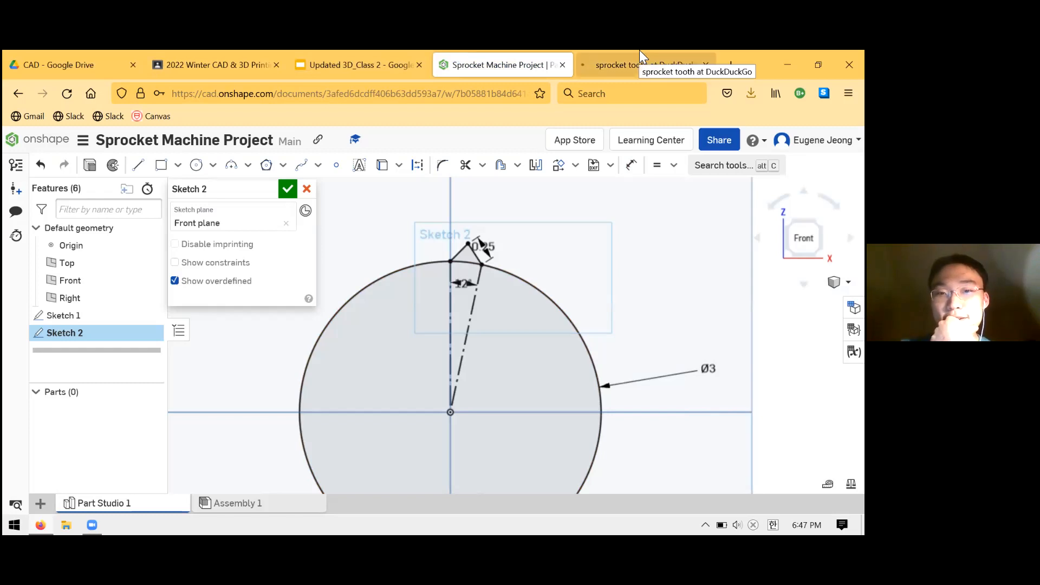
# - Examine the tooth's shape and dimensions up close and in proportion to the whole circle
pyautogui.scroll(5, 473, 269)
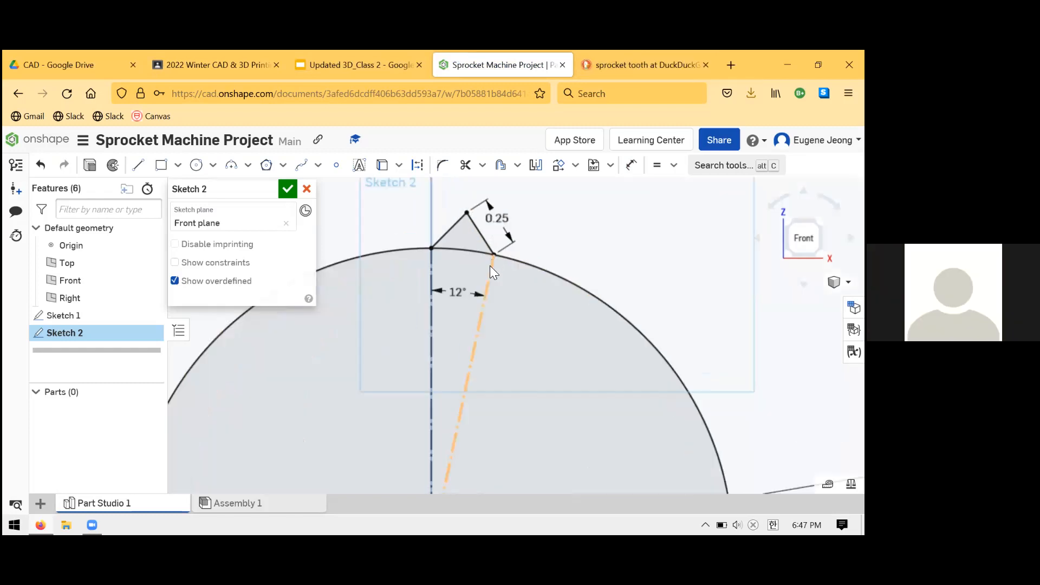
pyautogui.scroll(3, 436, 207)
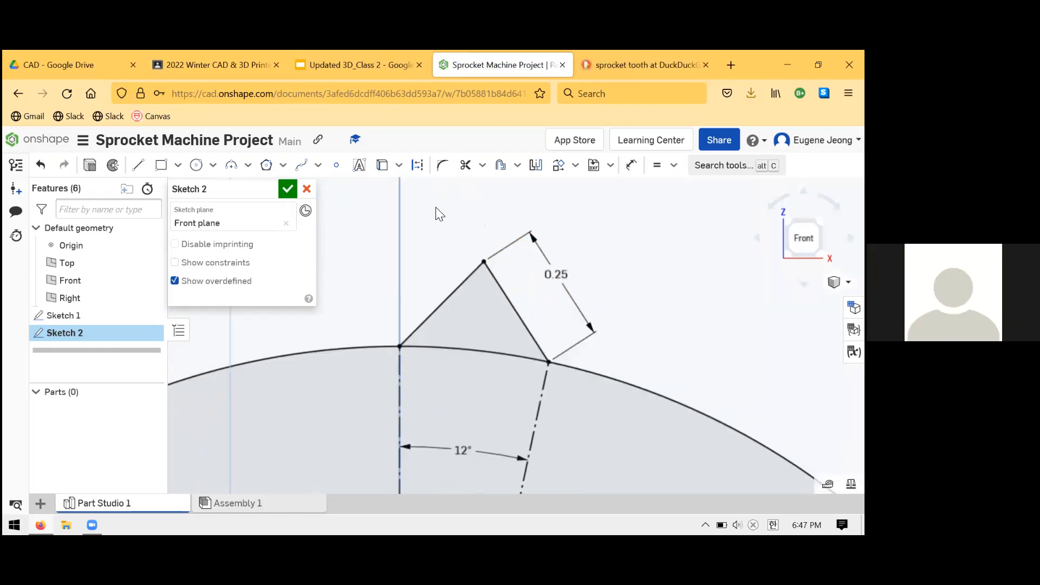
pyautogui.scroll(-10, 575, 320)
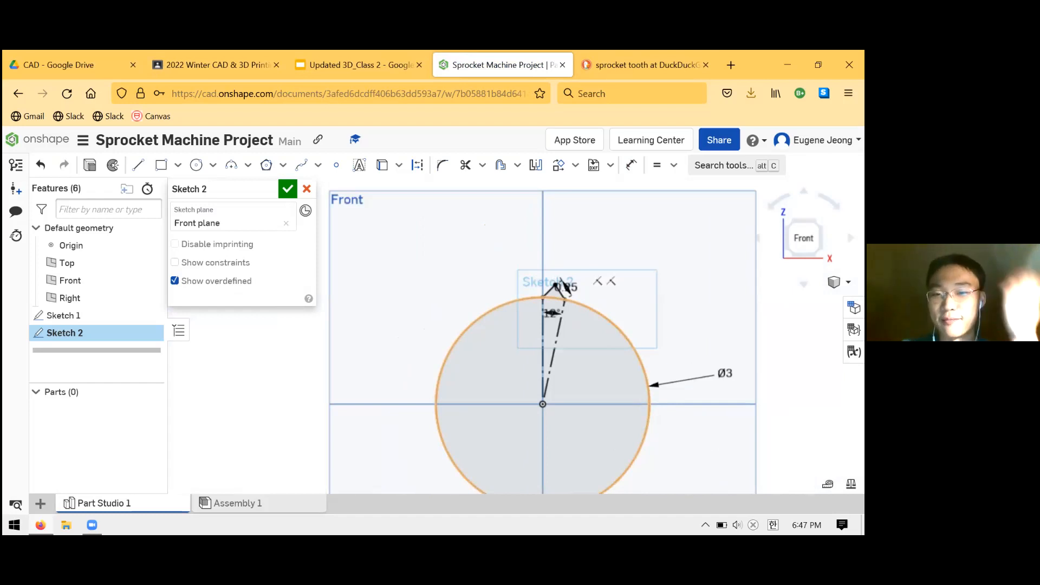
pyautogui.scroll(2, 564, 269)
pyautogui.scroll(-4, 561, 276)
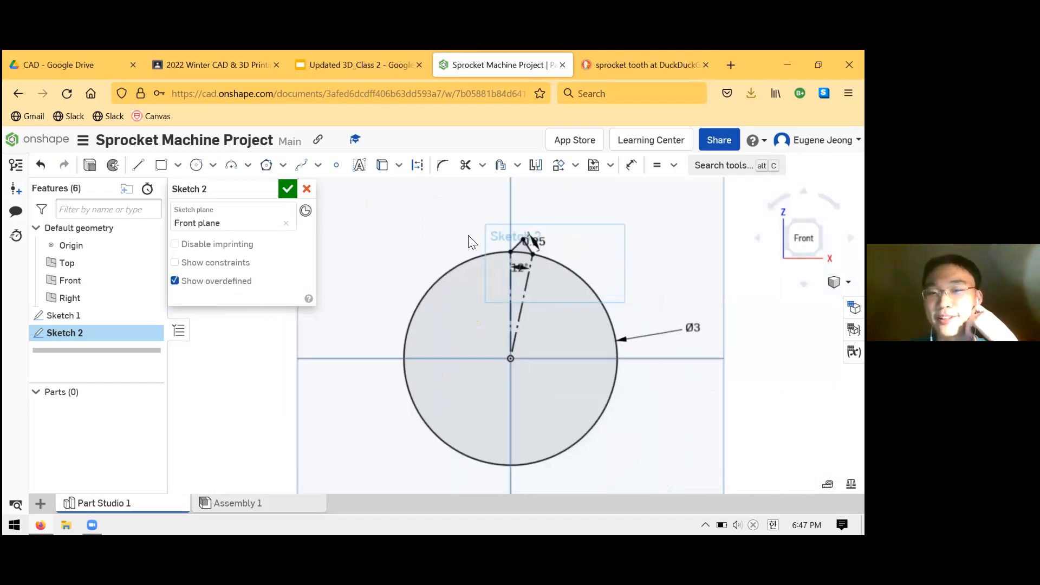
pyautogui.scroll(1, 549, 282)
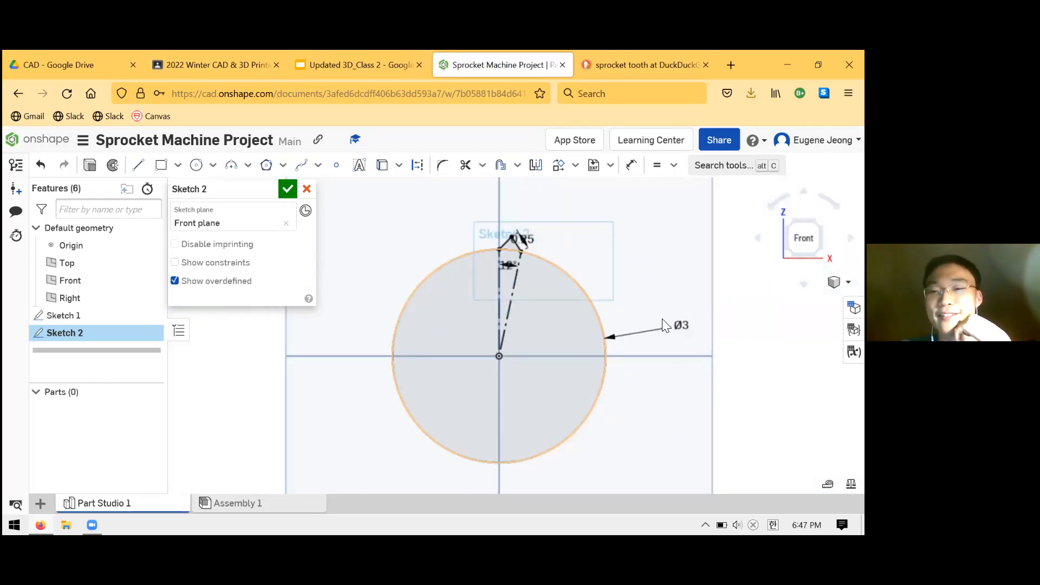
pyautogui.scroll(1, 558, 268)
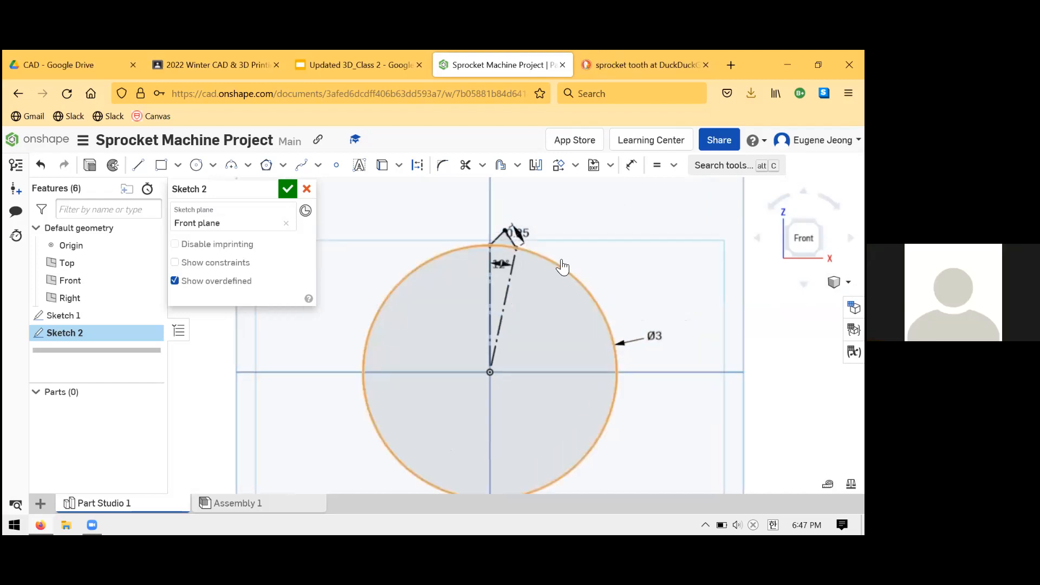
pyautogui.scroll(3, 490, 239)
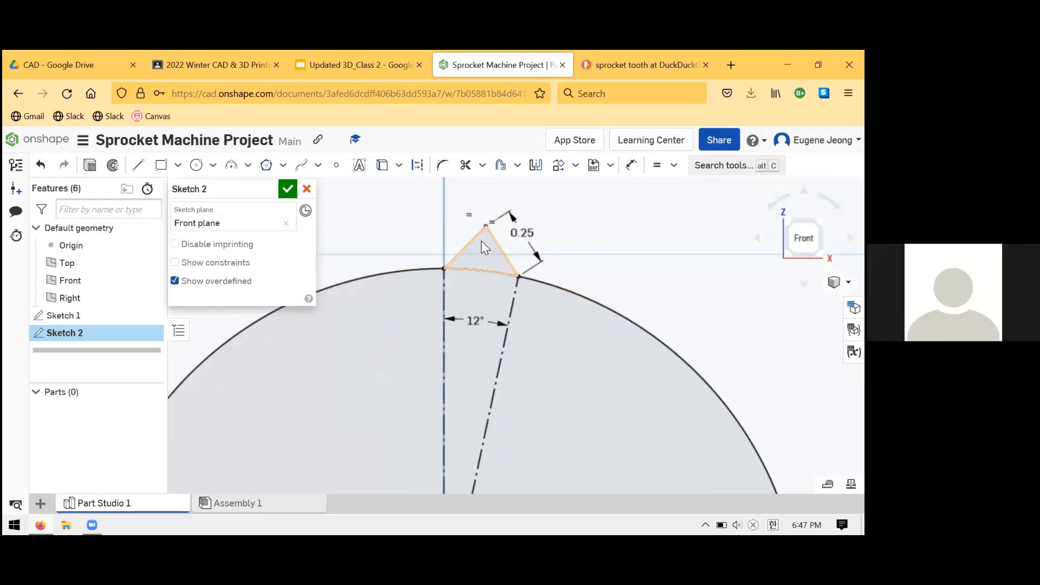
pyautogui.scroll(-2, 586, 242)
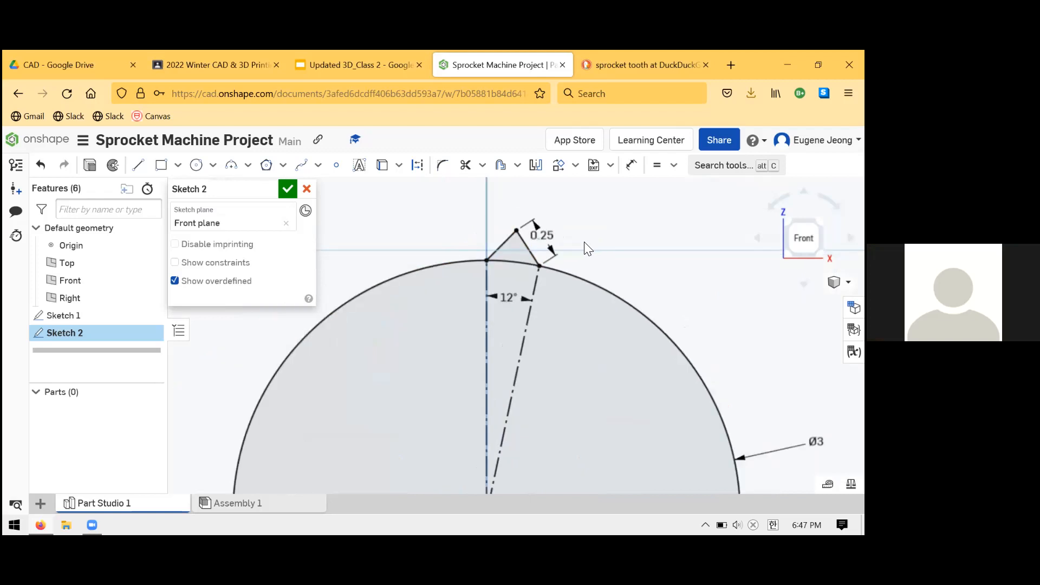
# - Try a different angle between the two construction lines beneath the tooth and restore it to 12 degrees
pyautogui.doubleClick(509, 298)
pyautogui.press('Return')
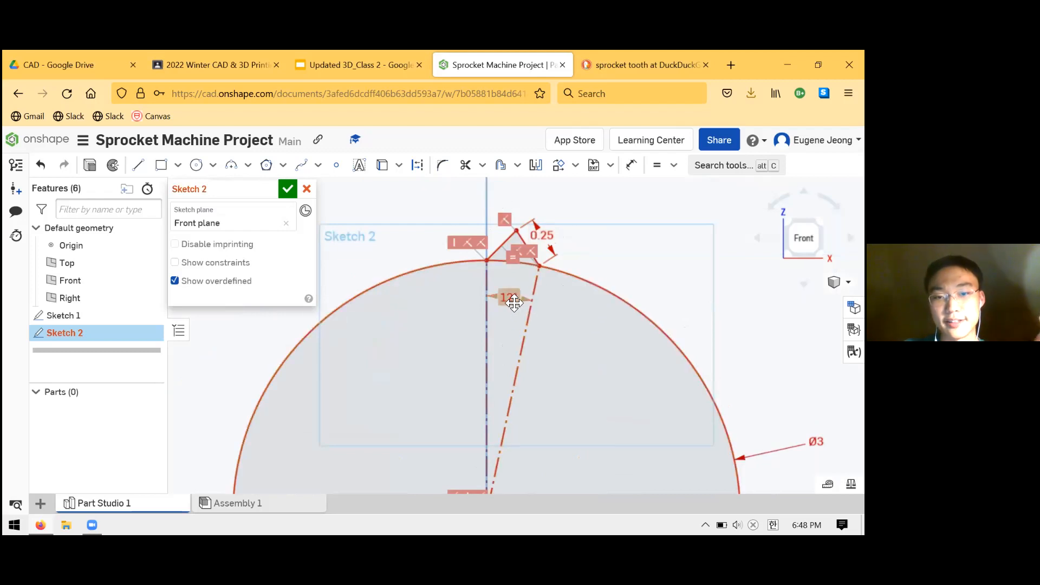
pyautogui.doubleClick(523, 298)
pyautogui.write('12')
pyautogui.press('Return')
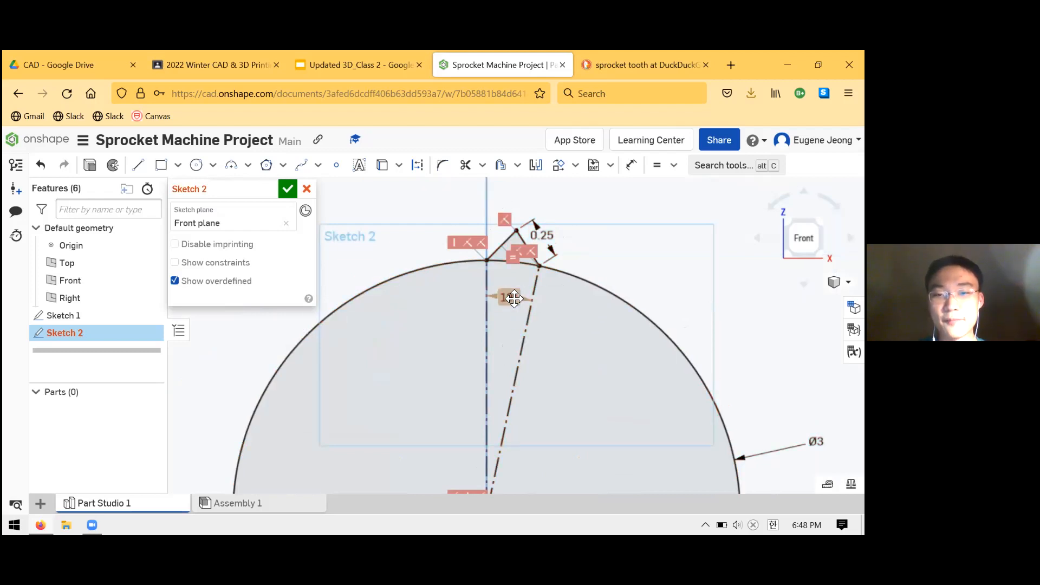
pyautogui.scroll(3, 592, 251)
pyautogui.scroll(-2, 593, 251)
pyautogui.scroll(-6, 599, 259)
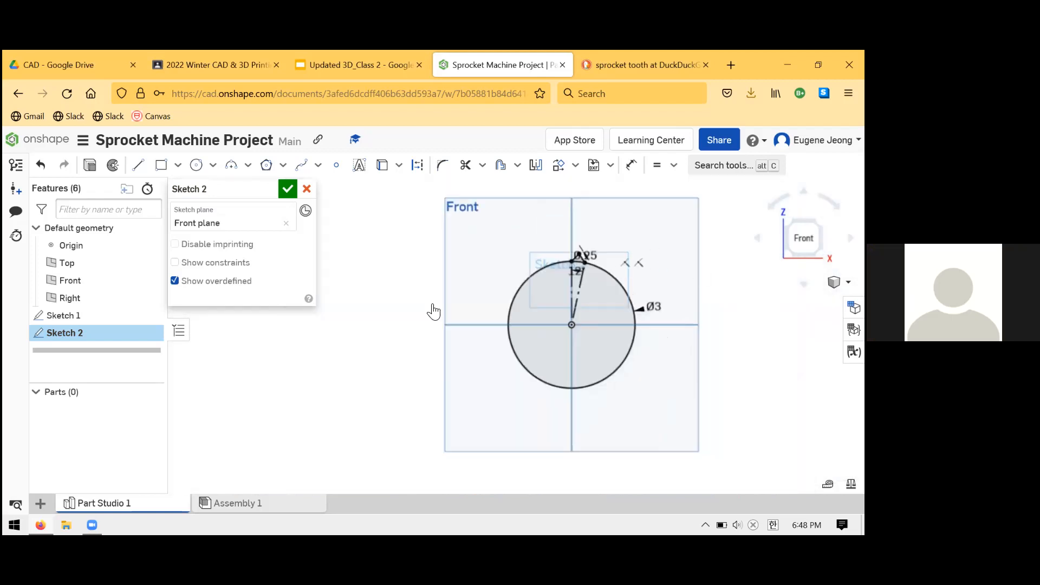
# - Switch to the web search and look for images of "sprocket tooth curve"
pyautogui.hotkey('ctrl', 'Tab')
pyautogui.click(181, 157)
pyautogui.write('curve')
pyautogui.press('Return')
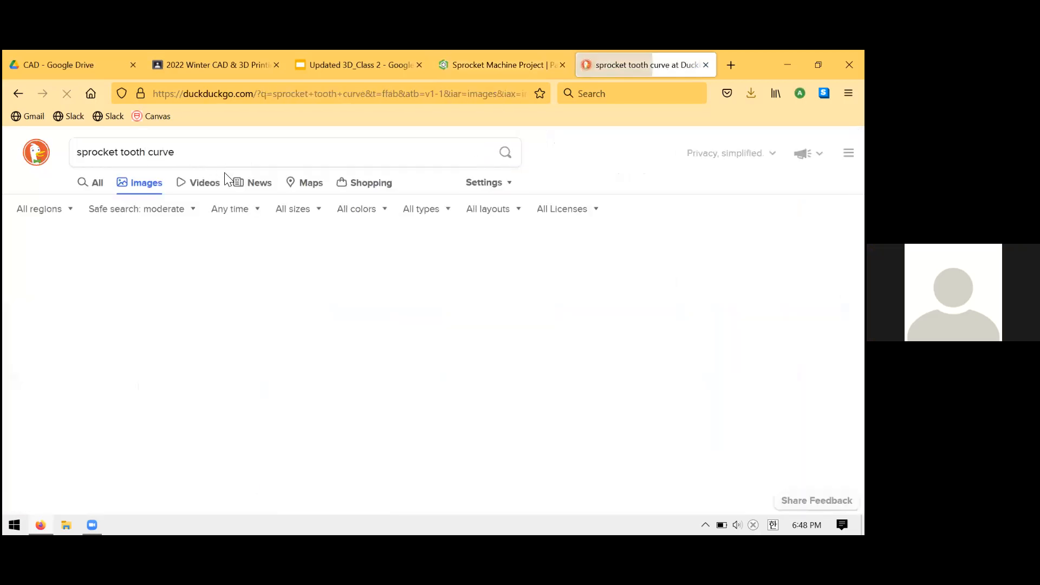
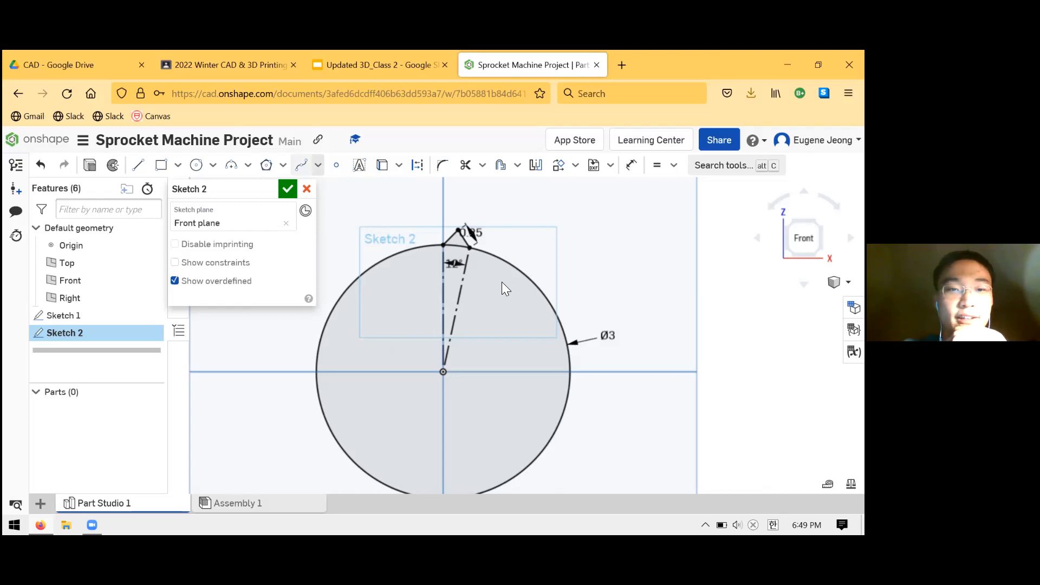
pyautogui.click(319, 166)
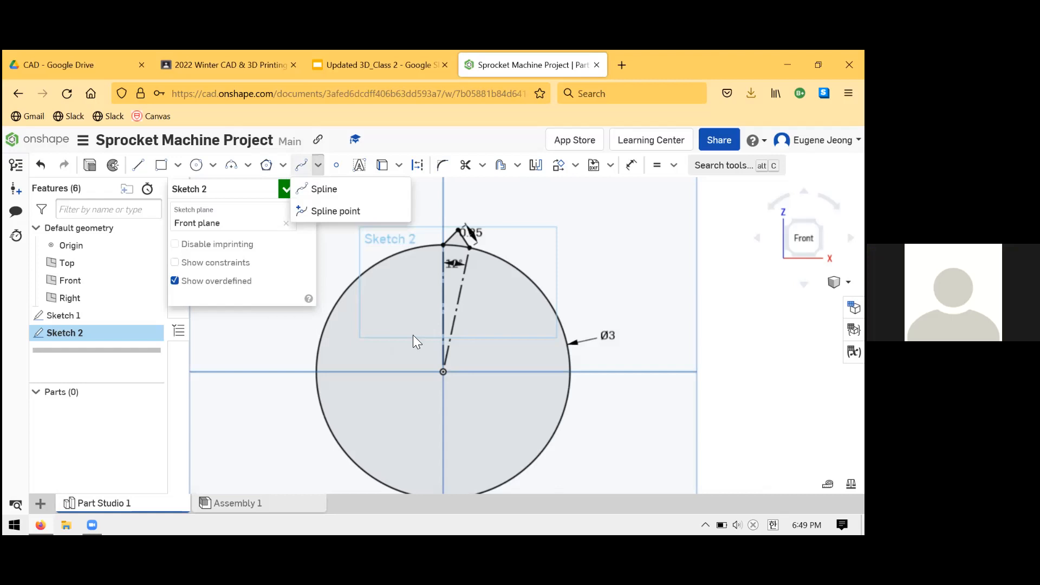
pyautogui.click(315, 169)
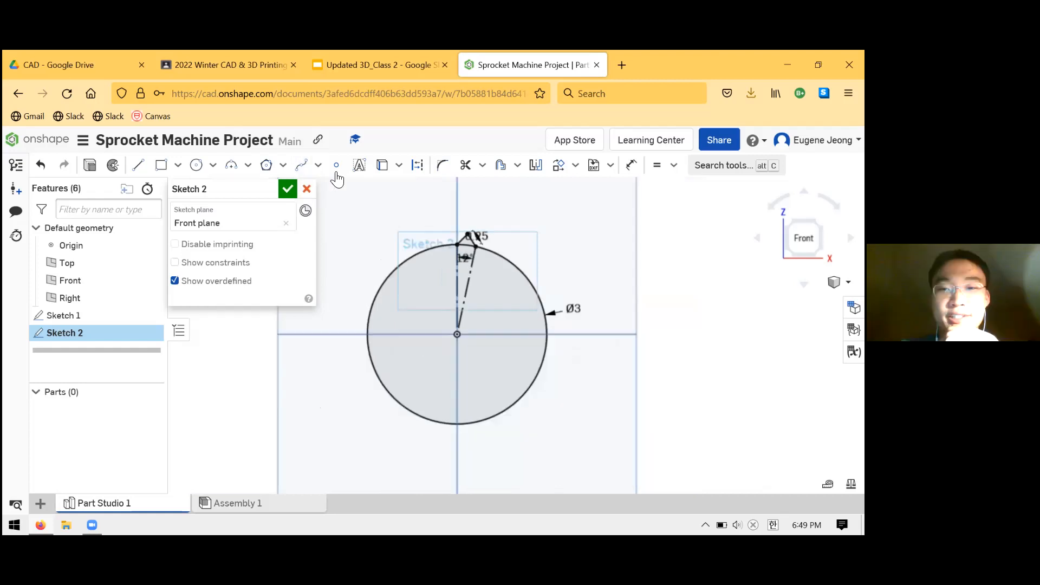
pyautogui.click(304, 168)
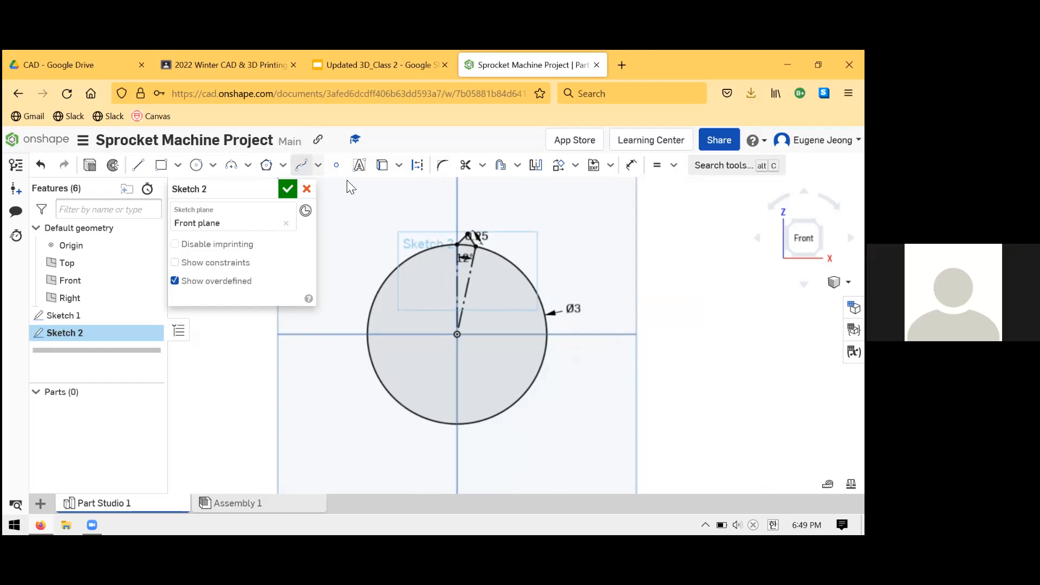
pyautogui.scroll(1, 378, 191)
pyautogui.scroll(-2, 549, 222)
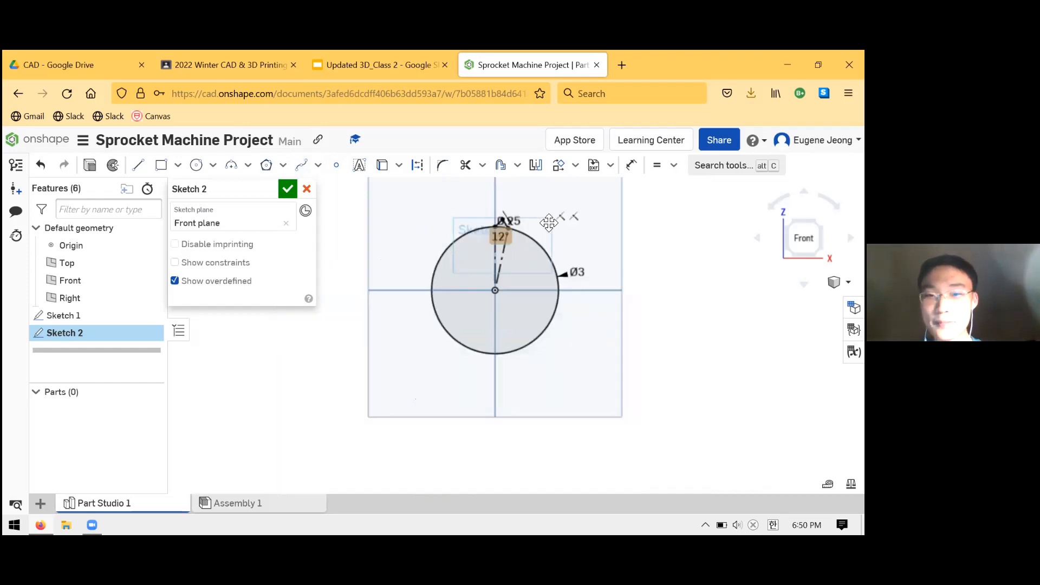
pyautogui.scroll(2, 556, 250)
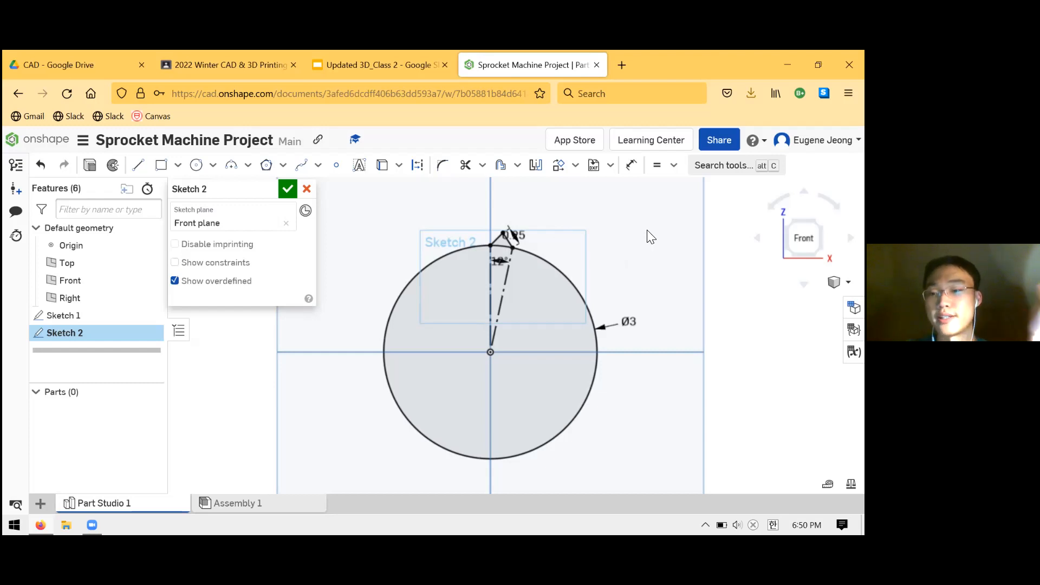
pyautogui.scroll(-2, 647, 237)
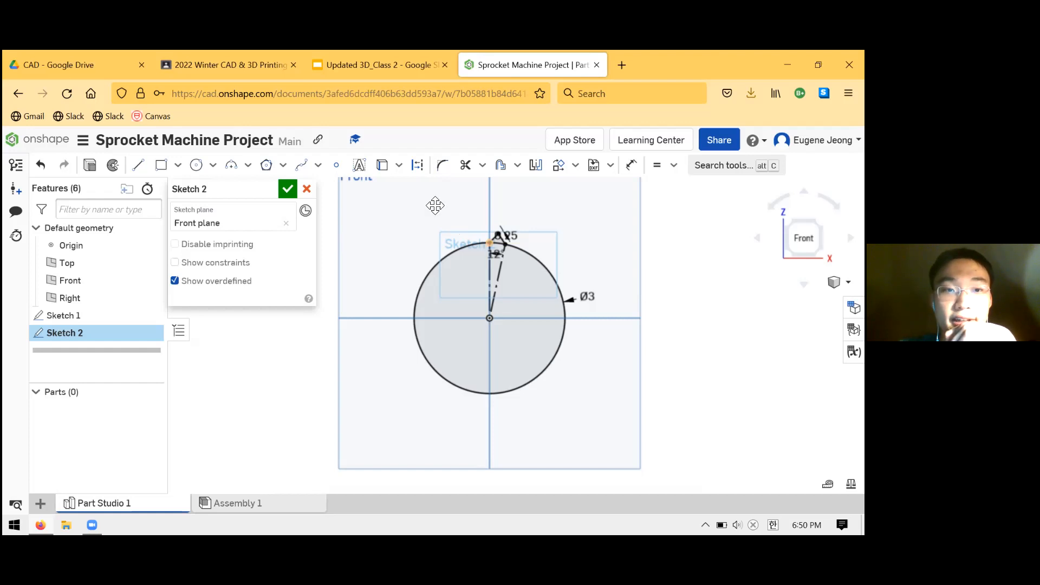
pyautogui.scroll(2, 505, 245)
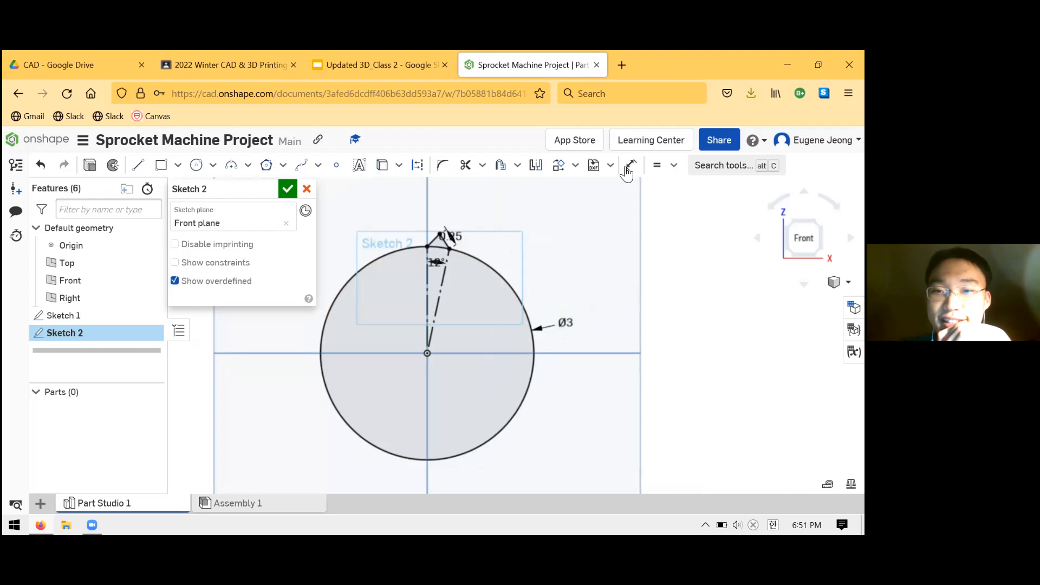
pyautogui.click(575, 166)
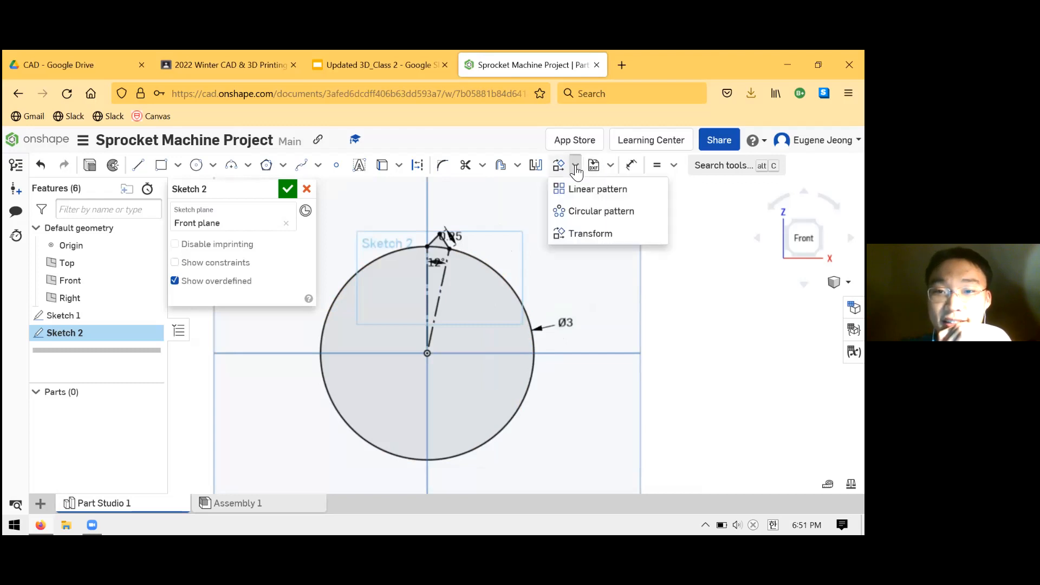
pyautogui.click(576, 167)
pyautogui.click(575, 167)
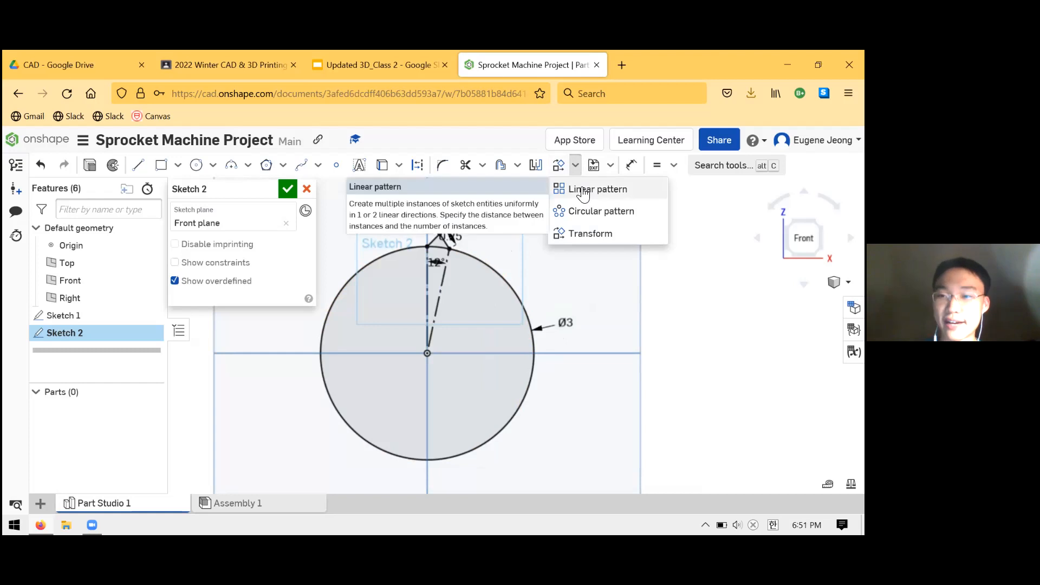
pyautogui.click(575, 165)
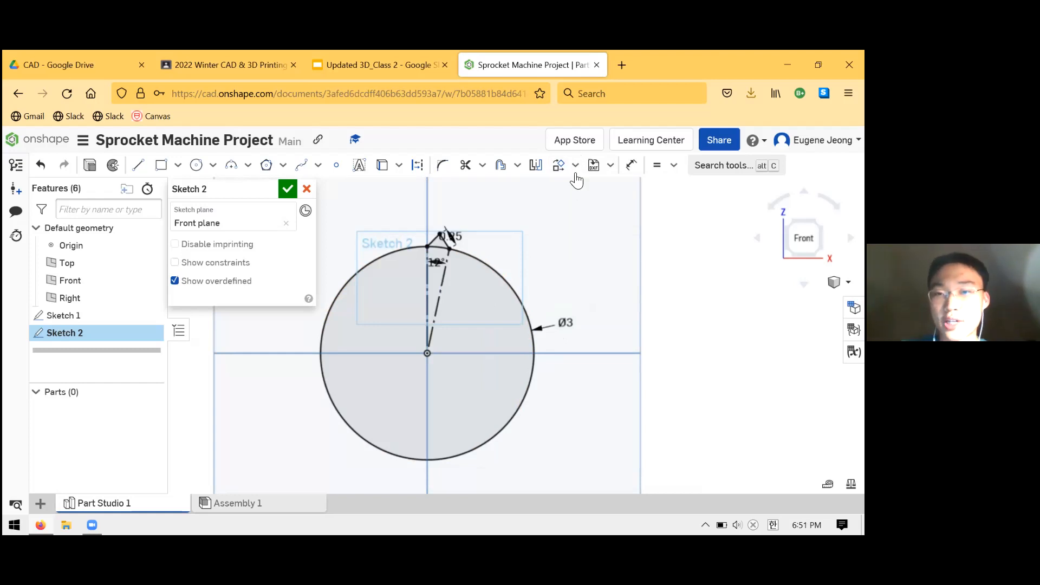
# - Start a circular sketch pattern of the tooth's two 0.25 in sides around the 3 in circle
pyautogui.click(576, 165)
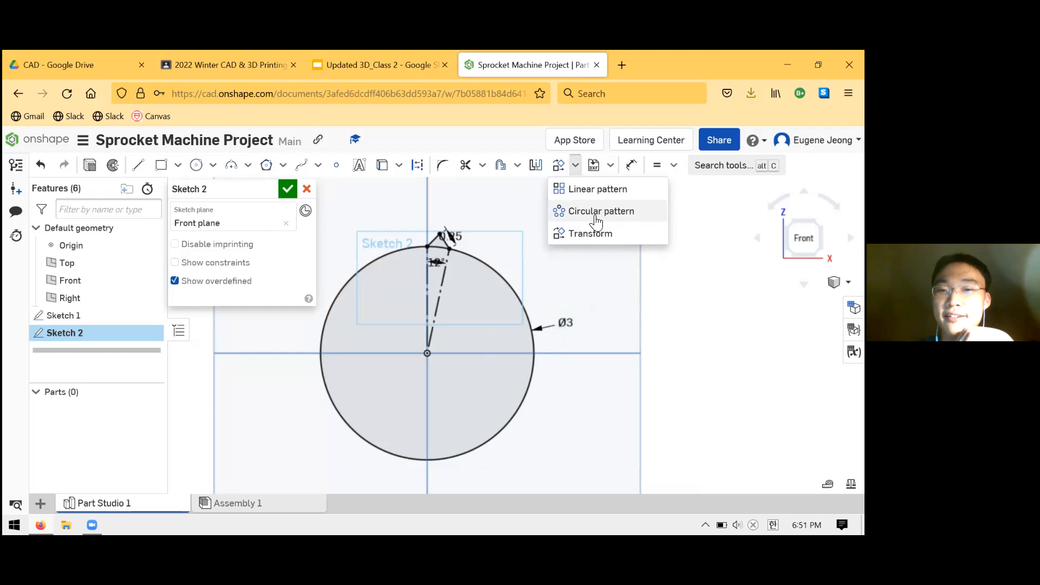
pyautogui.click(575, 172)
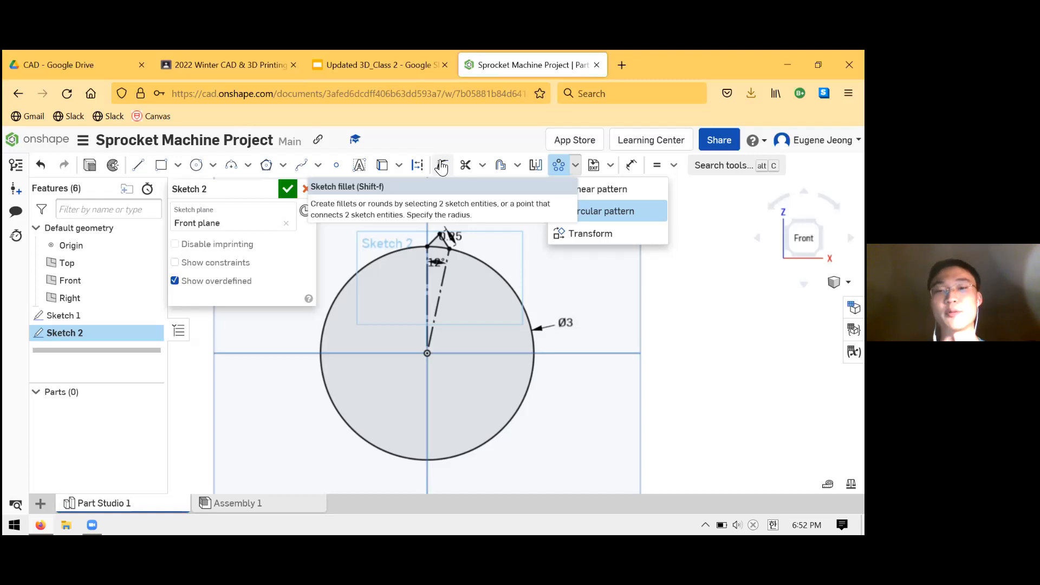
pyautogui.click(596, 212)
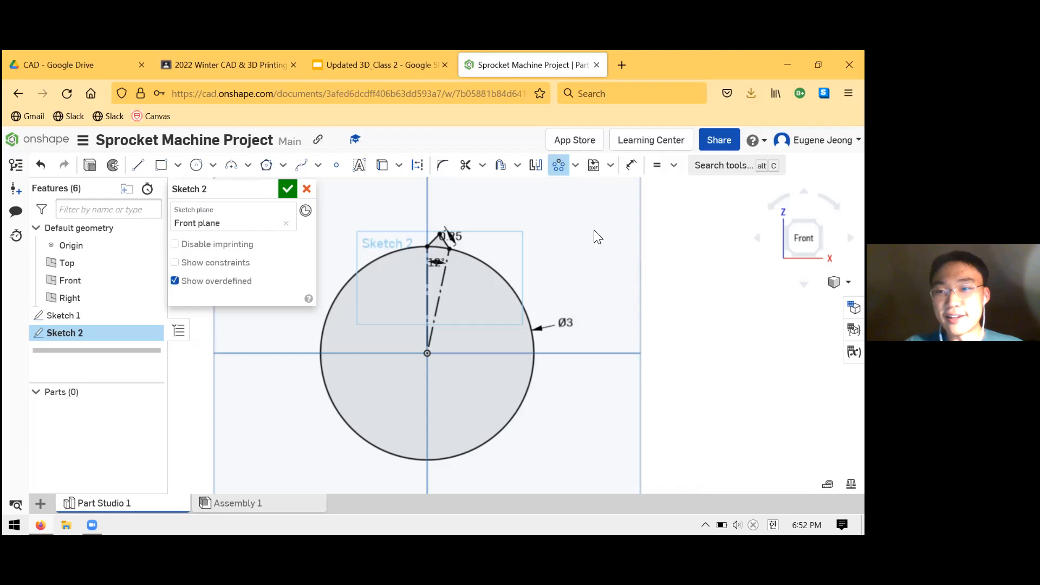
pyautogui.moveTo(473, 250); pyautogui.dragTo(470, 251, button='middle')
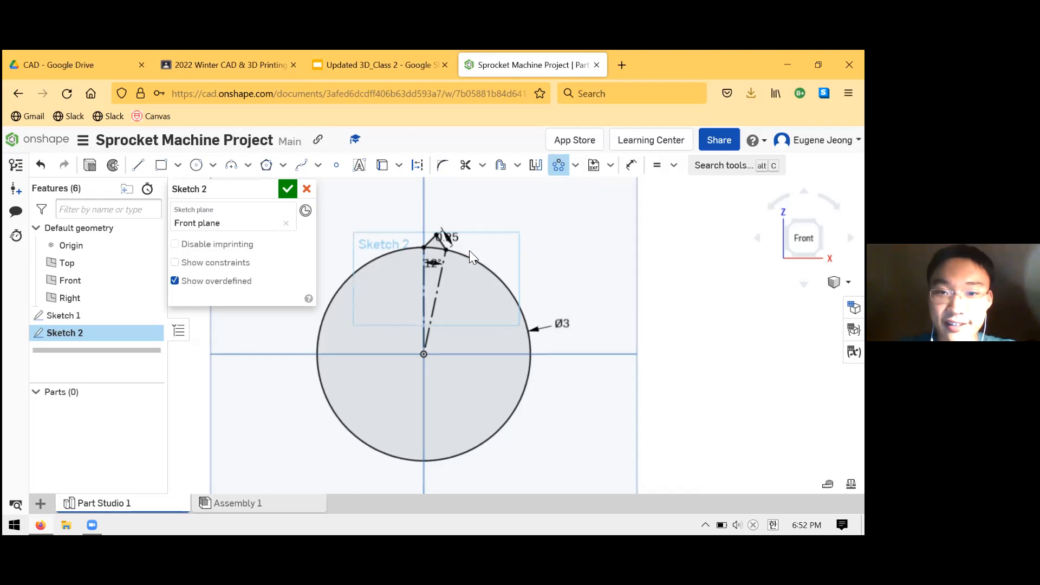
pyautogui.scroll(3, 424, 248)
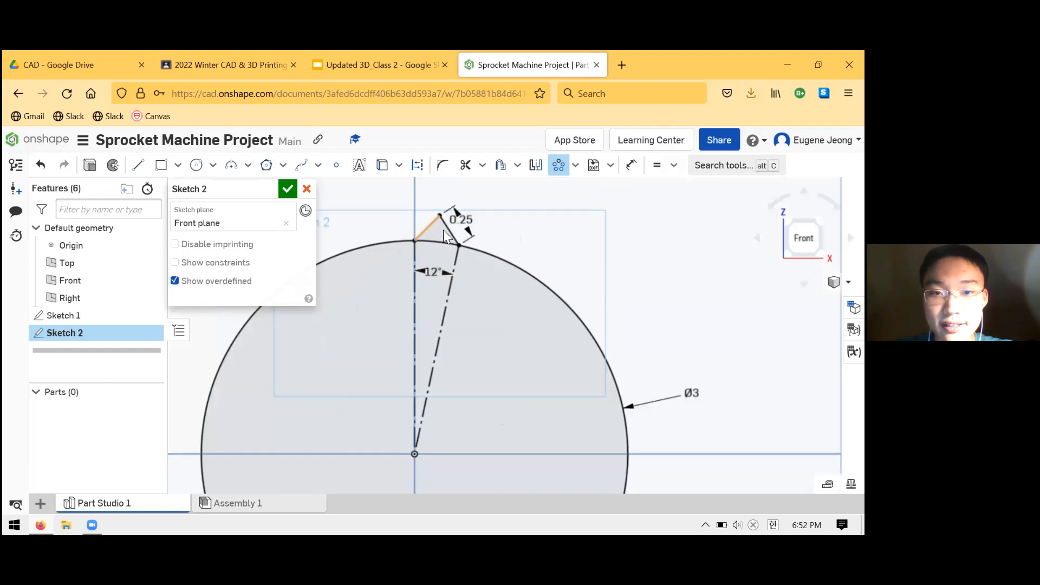
pyautogui.click(448, 231)
pyautogui.click(462, 243)
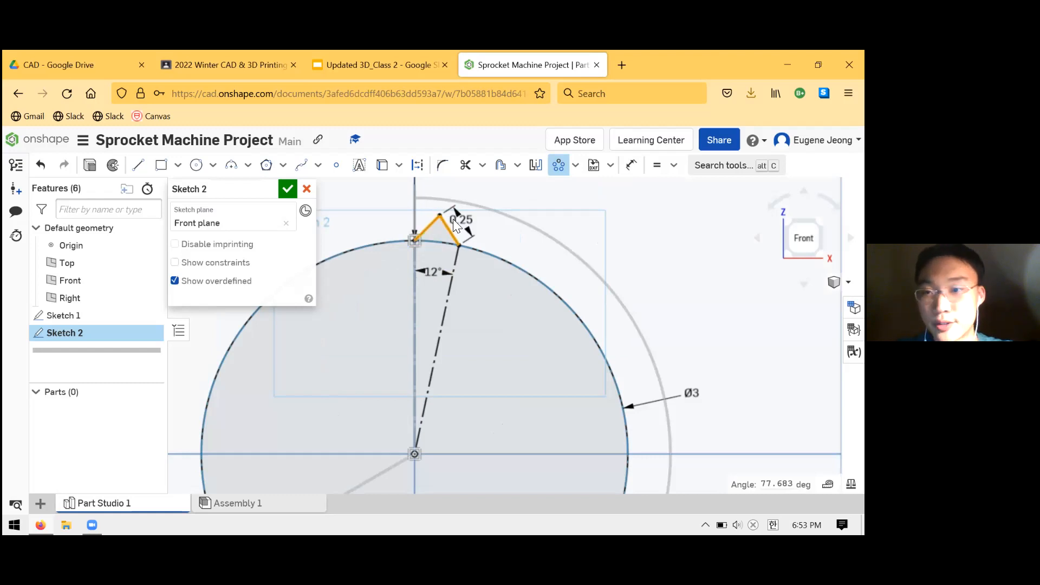
# - Examine the previewed tooth copies around the circle and the pattern's instance count label
pyautogui.scroll(-3, 626, 222)
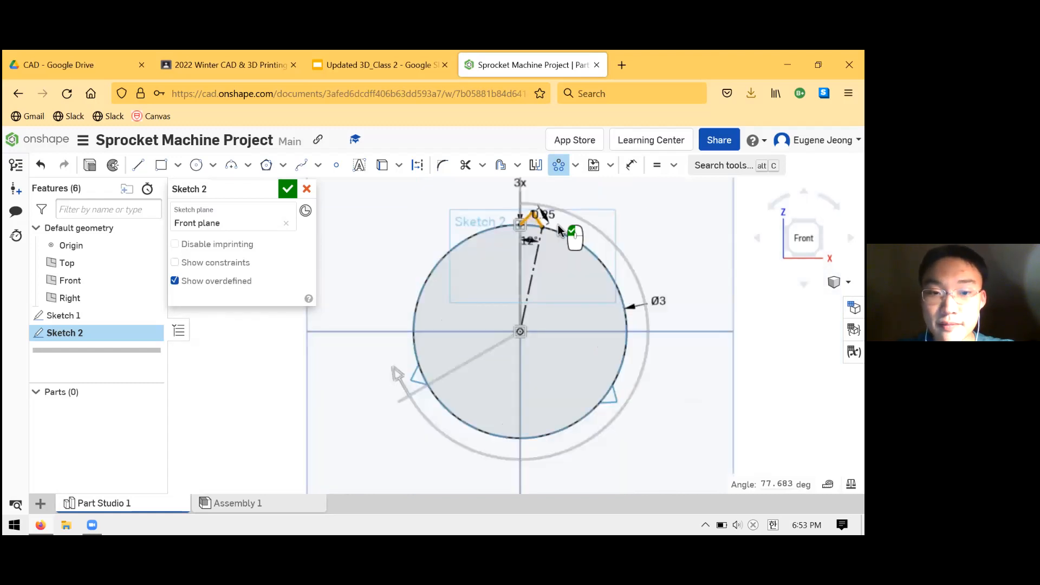
pyautogui.scroll(1, 576, 239)
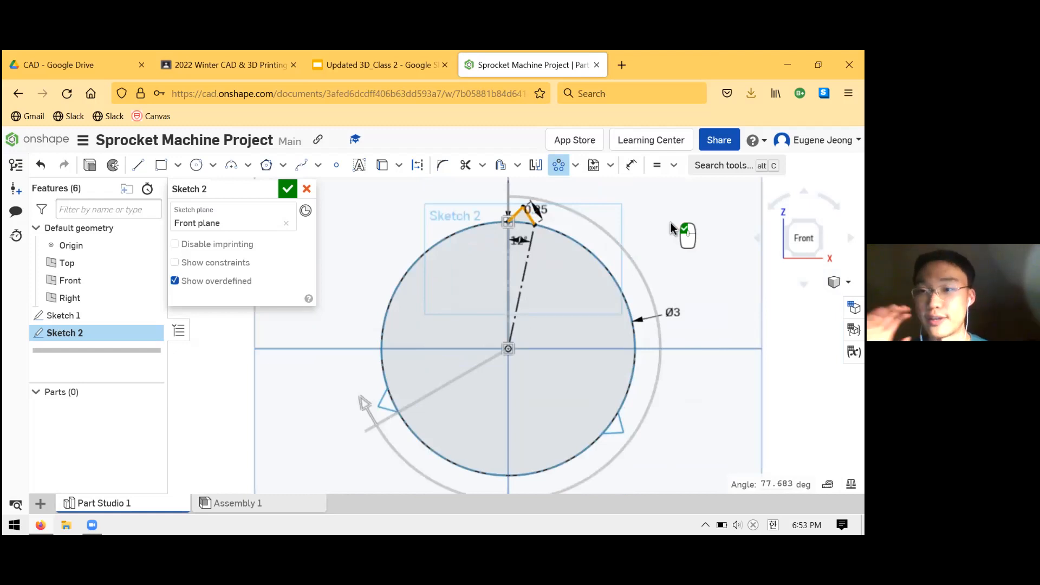
pyautogui.scroll(-2, 671, 223)
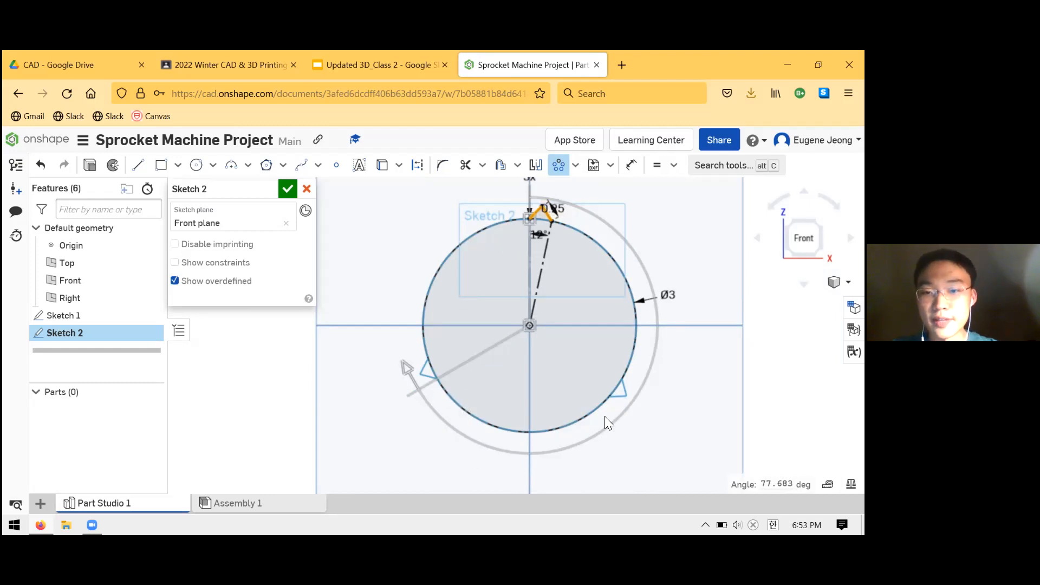
pyautogui.scroll(3, 604, 406)
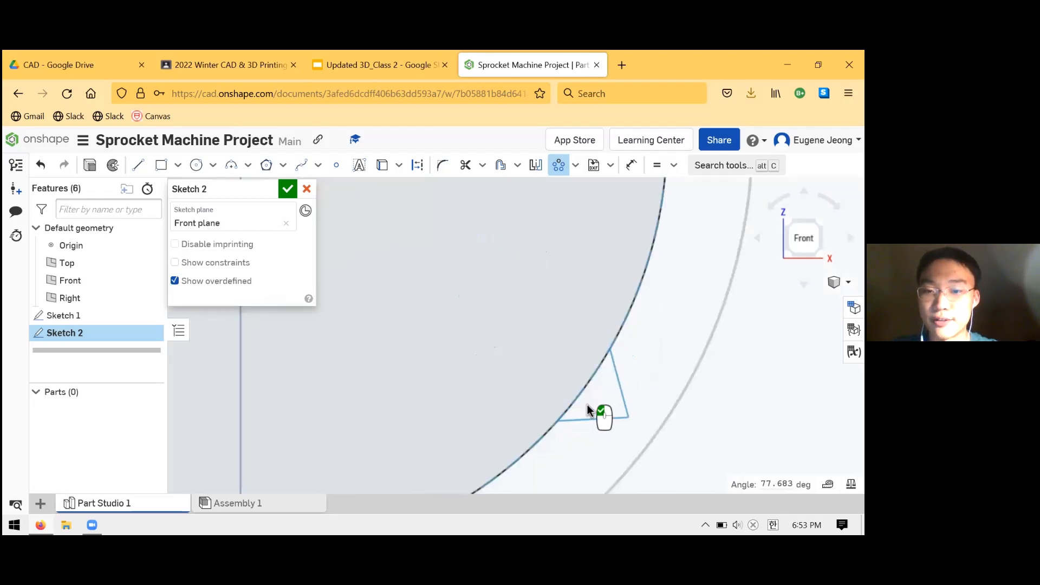
pyautogui.scroll(3, 588, 403)
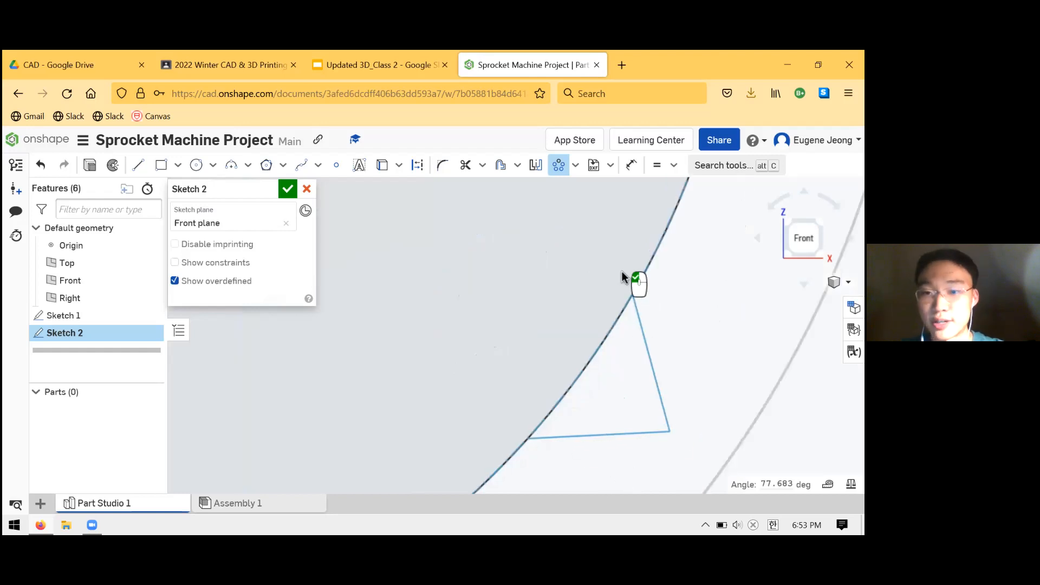
pyautogui.scroll(-5, 638, 292)
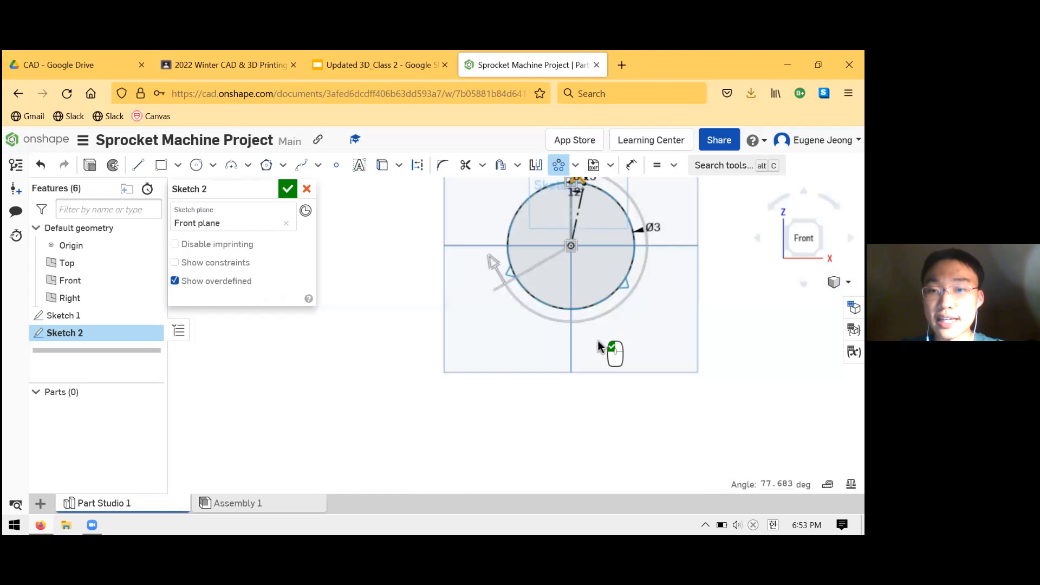
pyautogui.scroll(3, 539, 198)
pyautogui.scroll(3, 547, 222)
pyautogui.scroll(3, 542, 214)
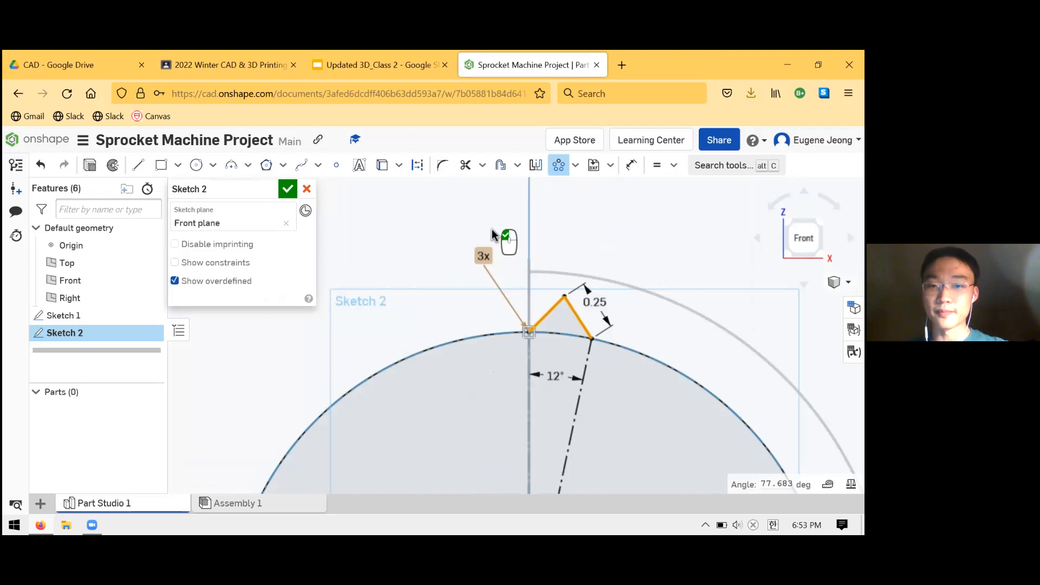
pyautogui.scroll(-5, 497, 242)
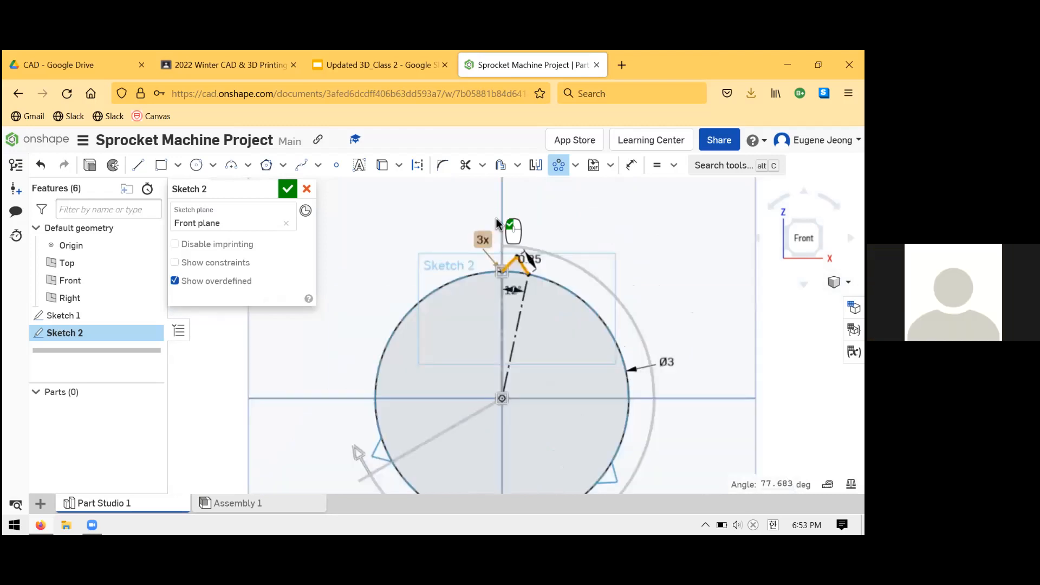
pyautogui.scroll(-1, 530, 240)
# - Set the circular pattern to 30 instances and move its count label clear of the tooth
pyautogui.click(576, 166)
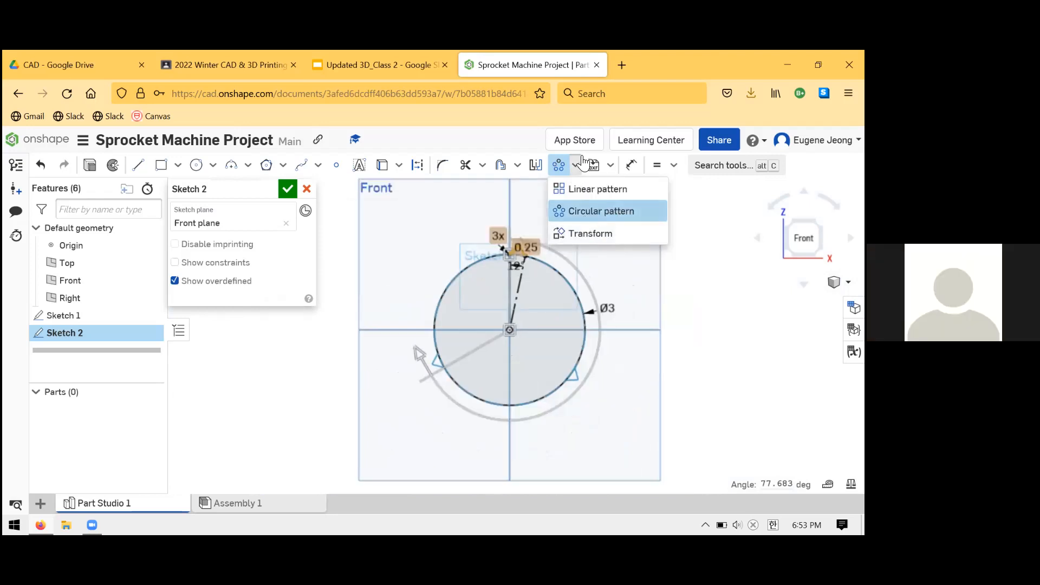
pyautogui.click(582, 211)
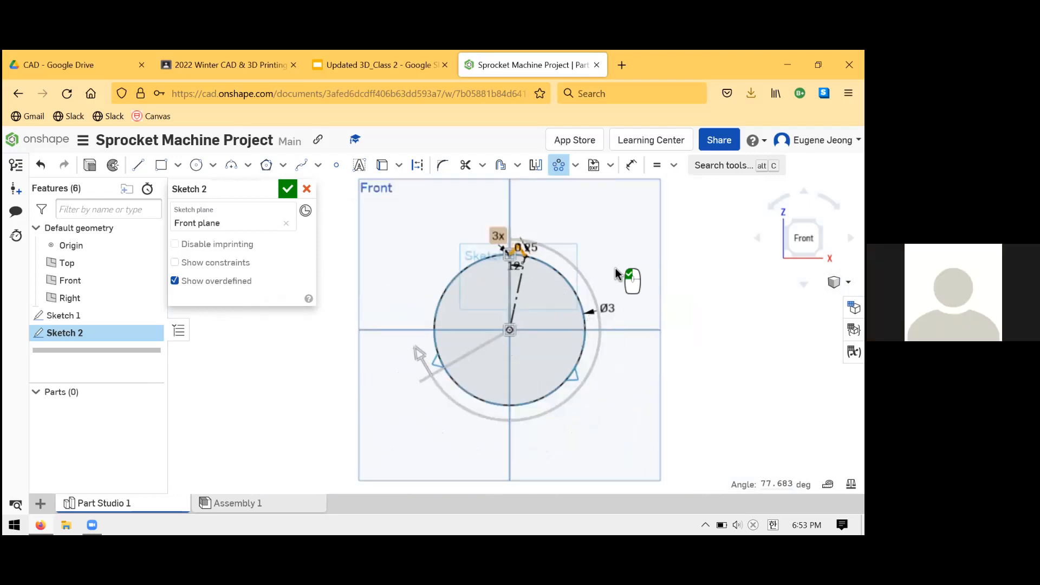
pyautogui.doubleClick(494, 238)
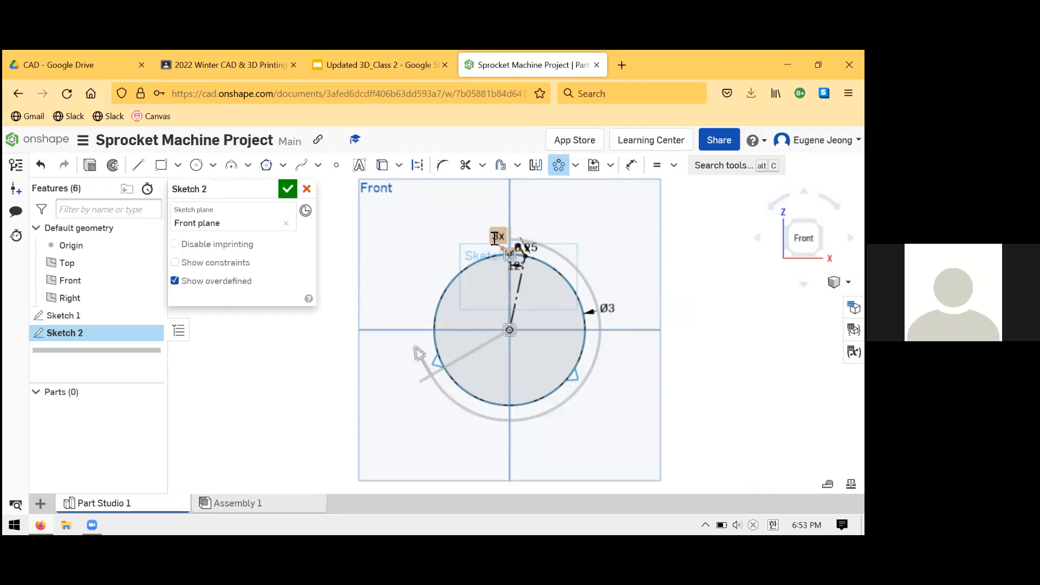
pyautogui.click(411, 200)
pyautogui.write('0')
pyautogui.press('Return')
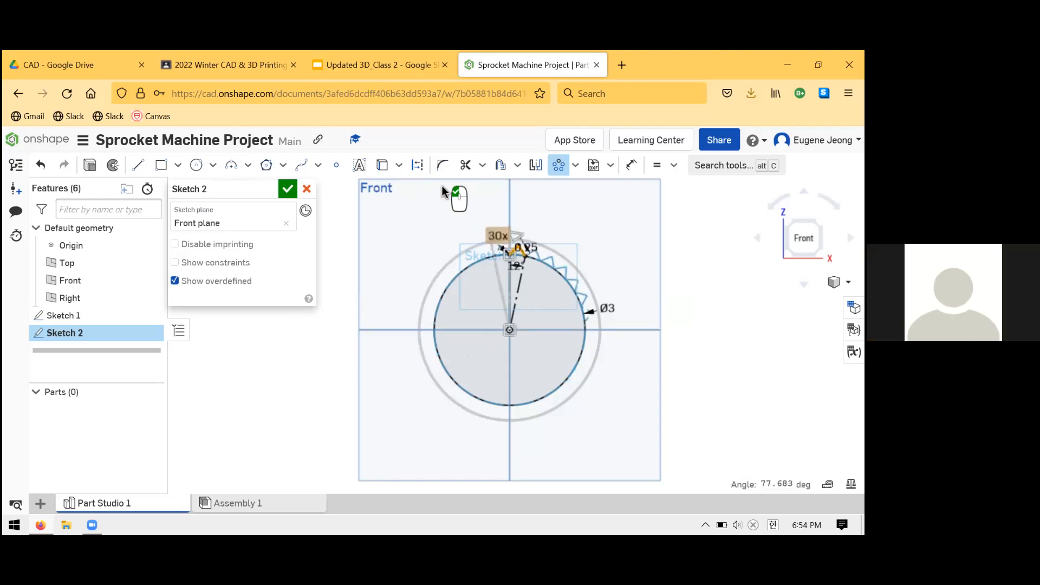
pyautogui.moveTo(493, 236); pyautogui.dragTo(464, 237)
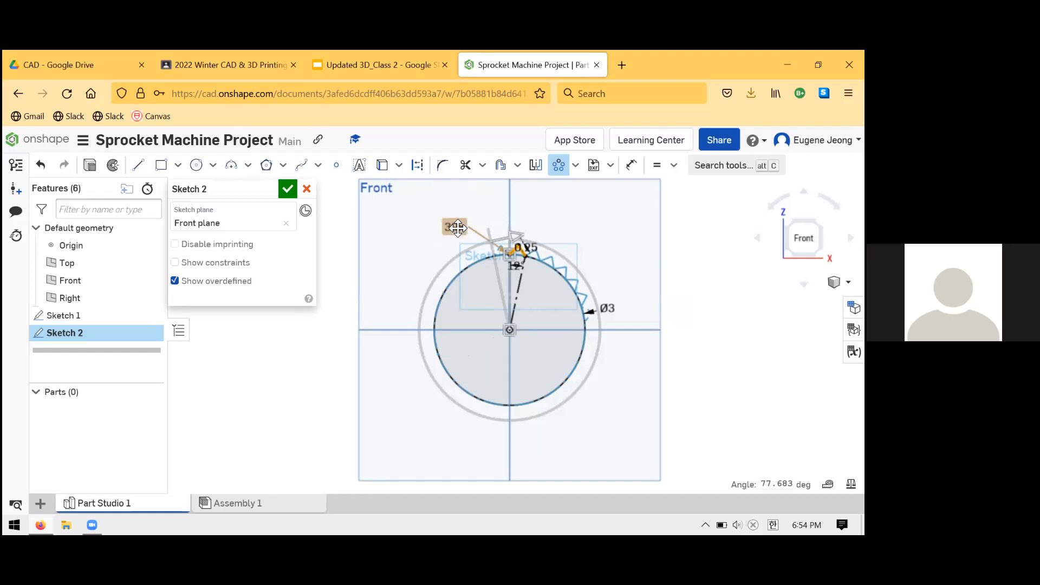
pyautogui.doubleClick(458, 228)
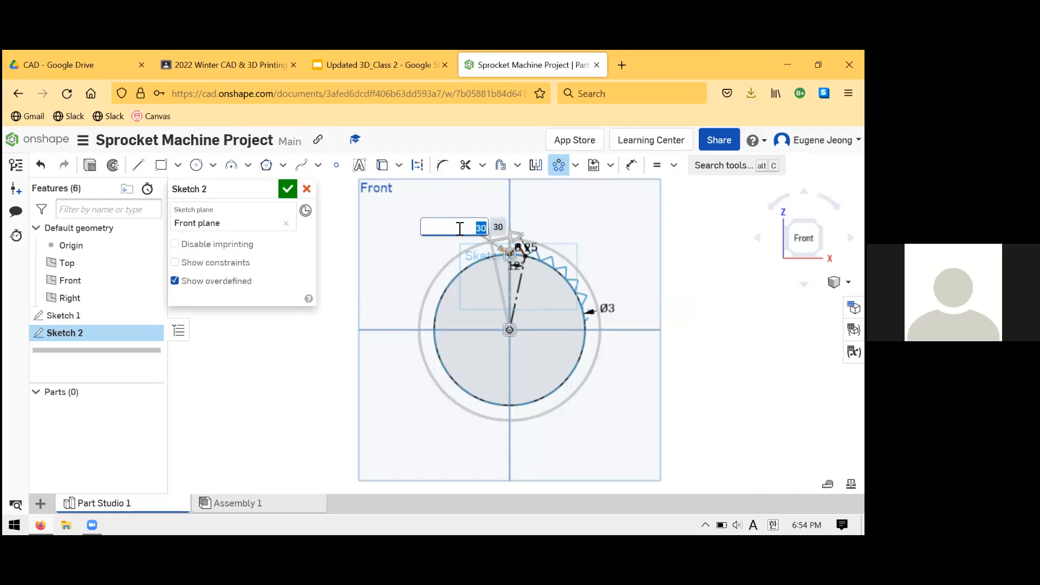
pyautogui.press('Return')
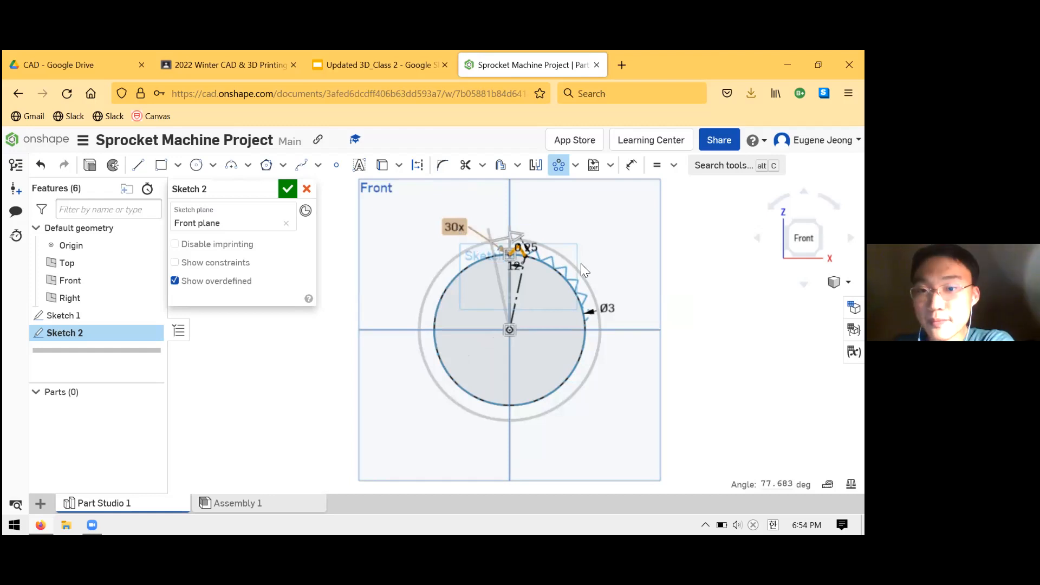
# - Examine how the previewed teeth meet along the circle's edge and beside the original tooth
pyautogui.scroll(3, 607, 304)
pyautogui.scroll(2, 610, 368)
pyautogui.scroll(-4, 615, 371)
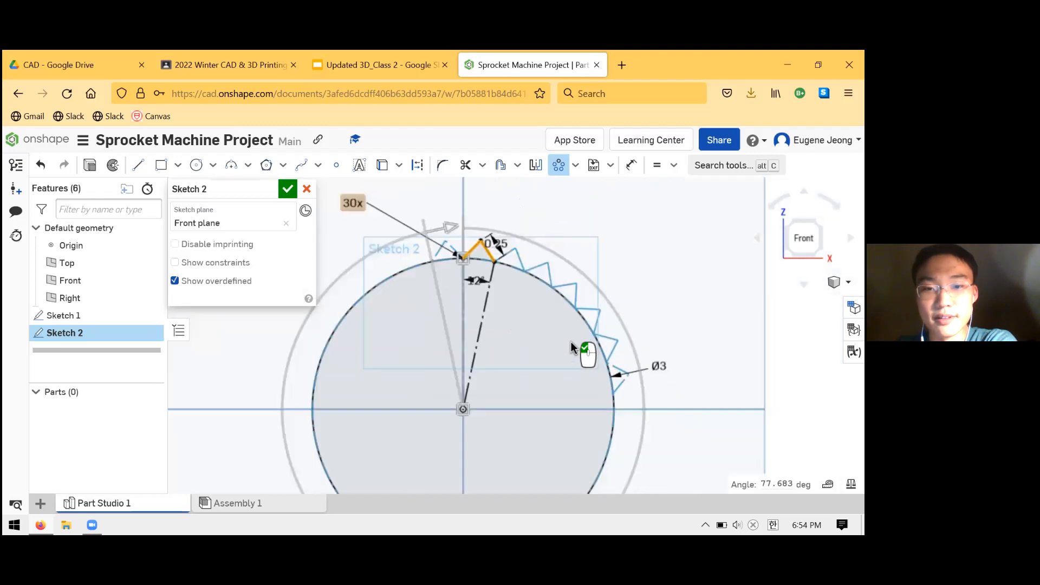
pyautogui.scroll(2, 617, 358)
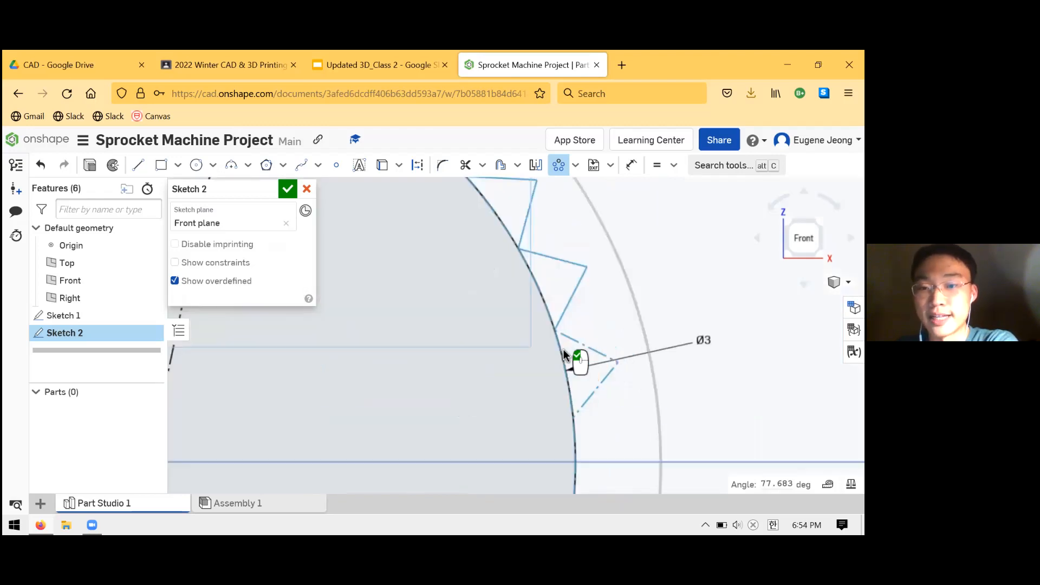
pyautogui.scroll(1, 593, 427)
pyautogui.scroll(-4, 485, 326)
pyautogui.scroll(3, 385, 263)
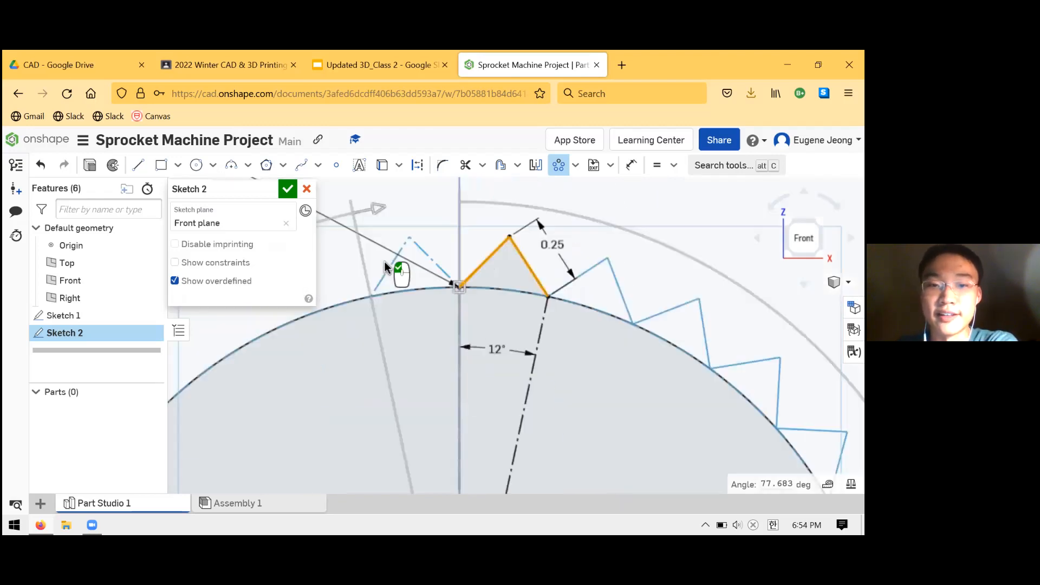
pyautogui.scroll(3, 387, 264)
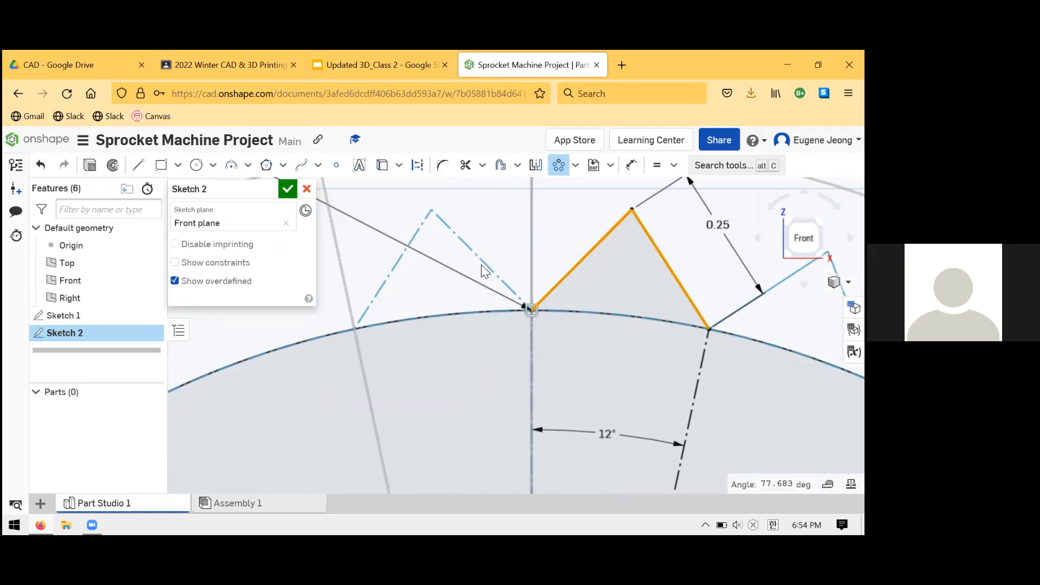
pyautogui.scroll(-6, 481, 270)
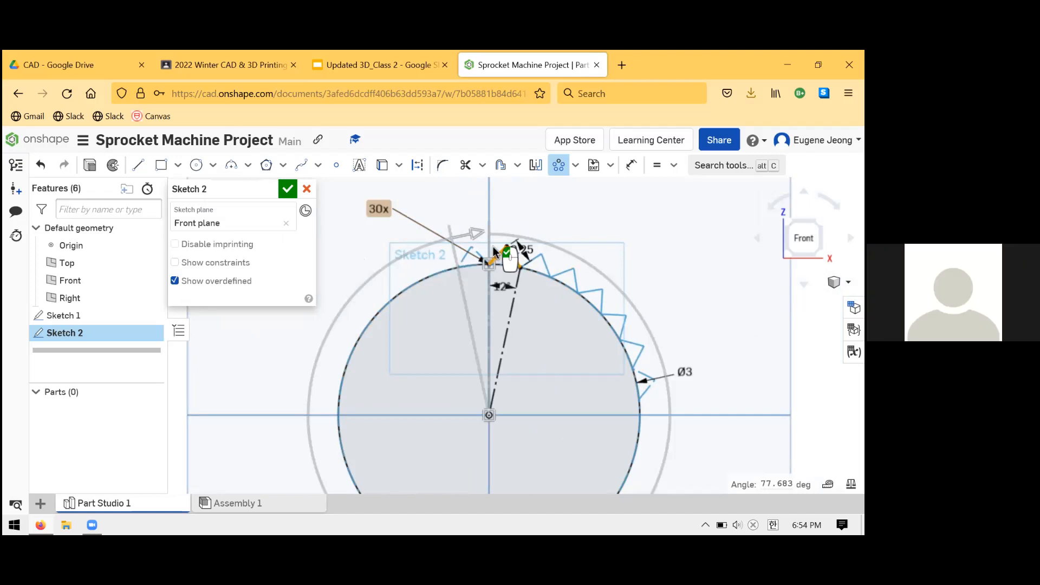
pyautogui.scroll(-1, 596, 270)
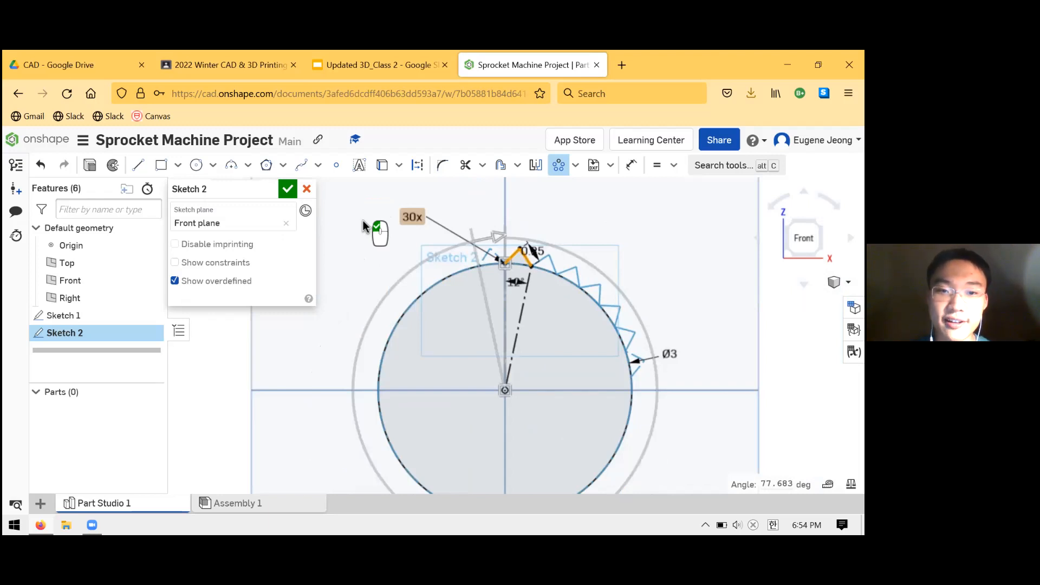
# - Confirm the 30-instance circular pattern and check the full ring of teeth around the circle
pyautogui.press('Return')
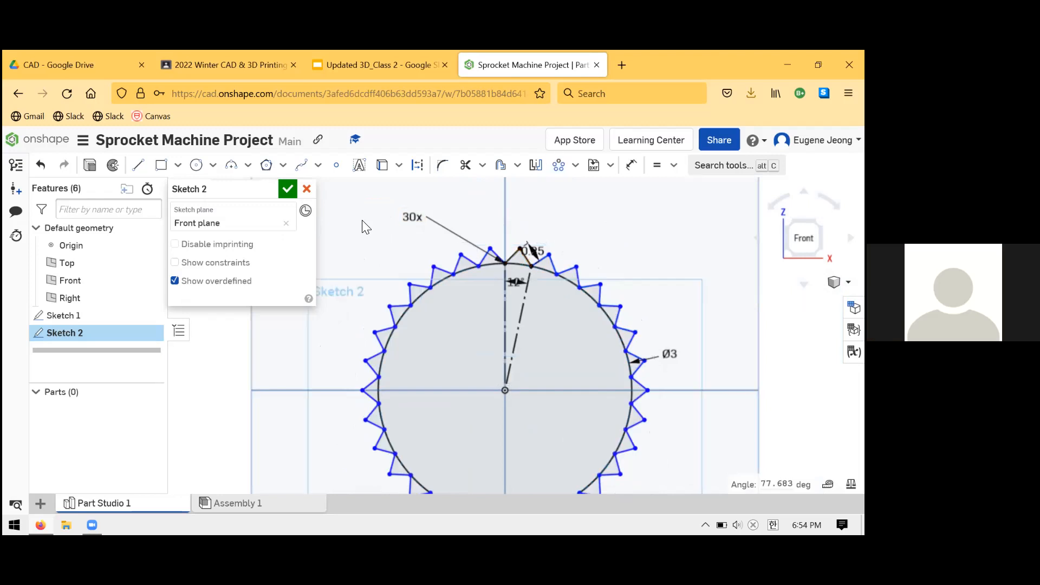
pyautogui.scroll(-2, 409, 211)
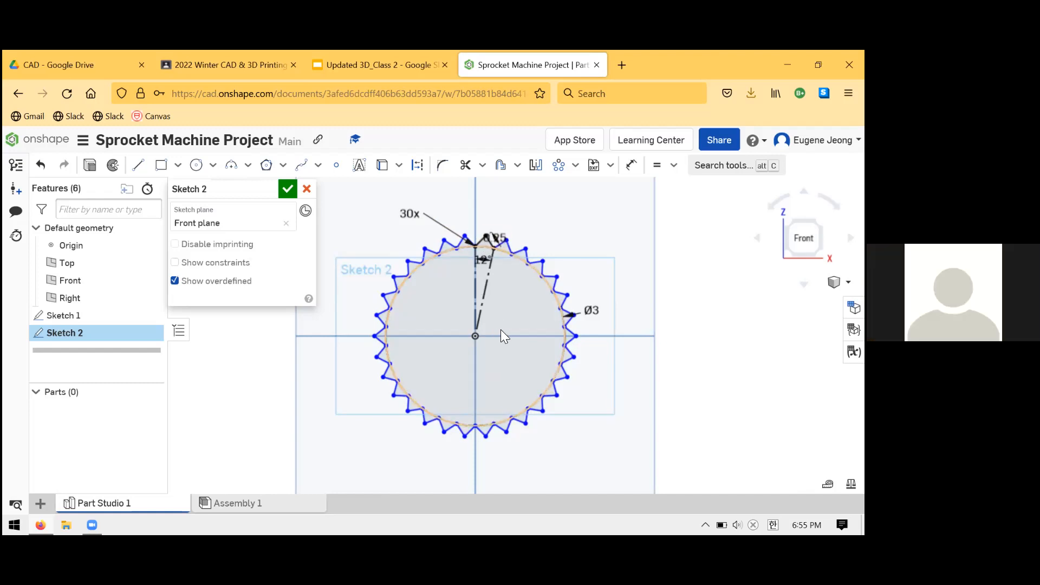
pyautogui.scroll(-1, 509, 324)
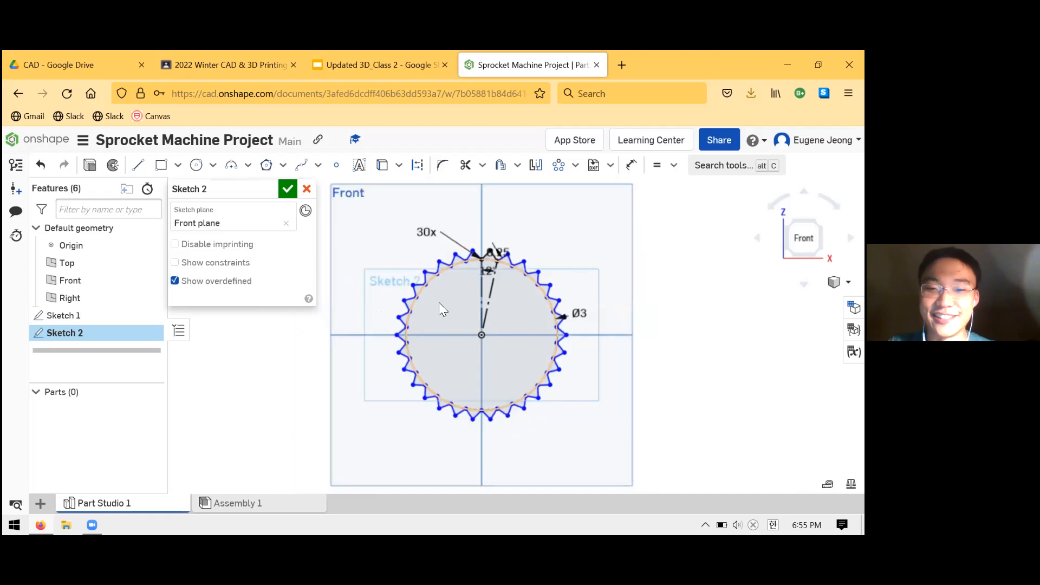
pyautogui.scroll(-1, 477, 329)
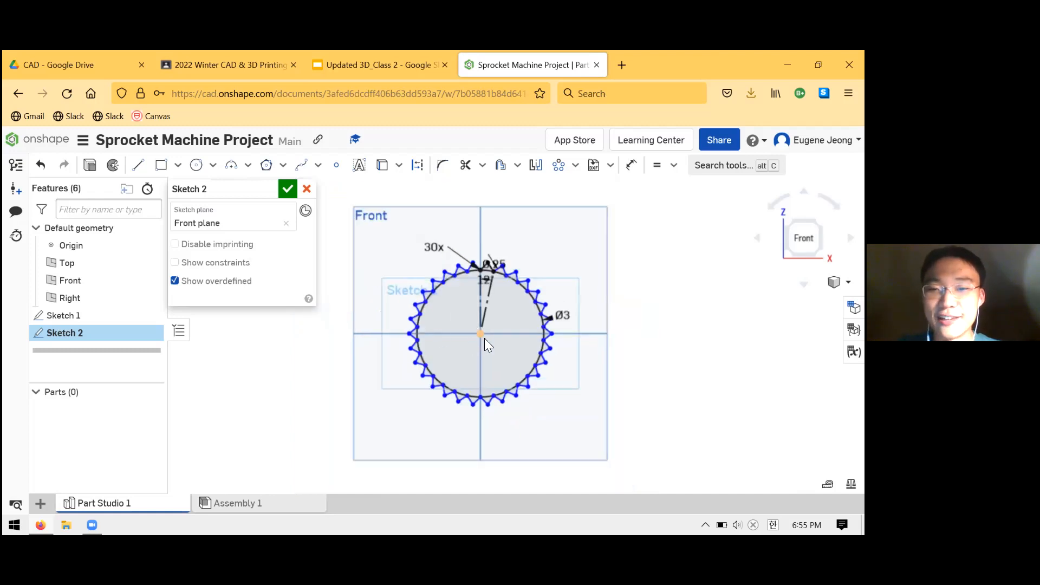
pyautogui.scroll(2, 493, 338)
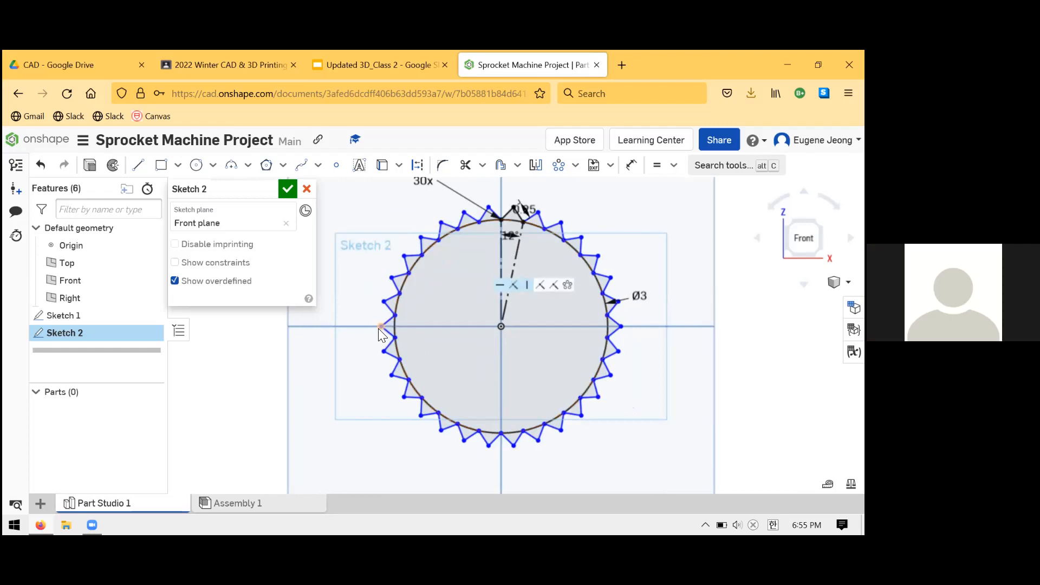
# - Pull a patterned tooth off the circle to expose the circular pattern's free centre point, and examine that point
pyautogui.moveTo(350, 352)
pyautogui.mouseDown()
pyautogui.moveTo(338, 361)
pyautogui.moveTo(416, 346)
pyautogui.moveTo(357, 370)
pyautogui.moveTo(332, 360)
pyautogui.moveTo(351, 335)
pyautogui.moveTo(495, 353)
pyautogui.moveTo(363, 360)
pyautogui.moveTo(347, 355)
pyautogui.moveTo(346, 328)
pyautogui.moveTo(420, 396)
pyautogui.moveTo(423, 415)
pyautogui.moveTo(347, 402)
pyautogui.moveTo(487, 341)
pyautogui.mouseUp()
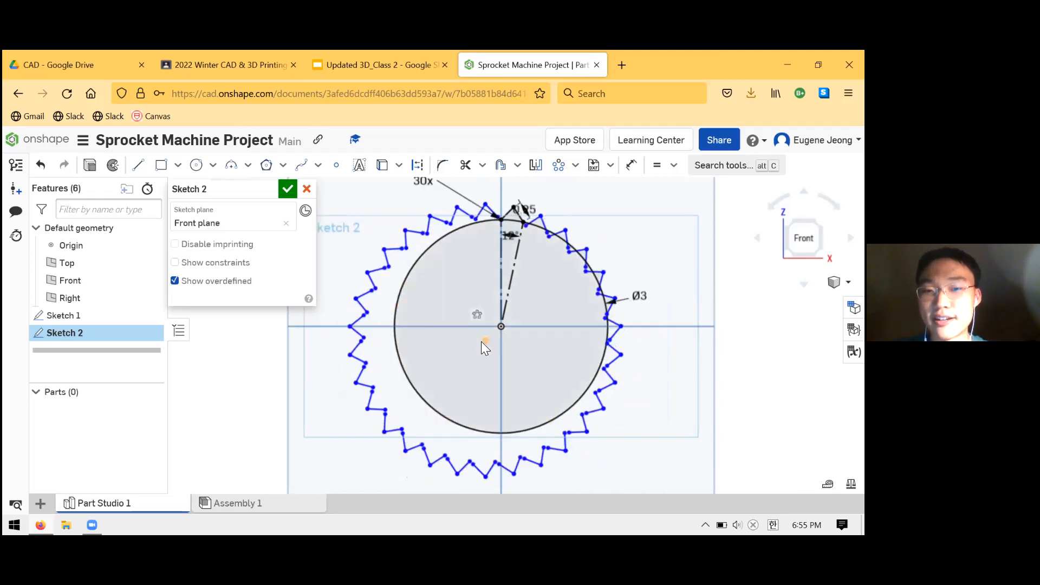
pyautogui.click(487, 340)
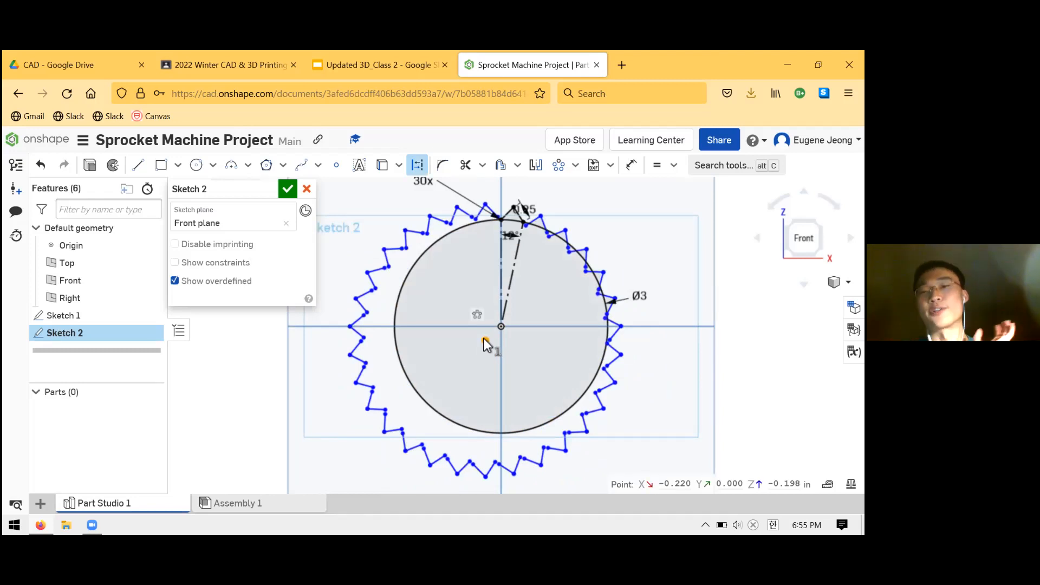
pyautogui.click(576, 166)
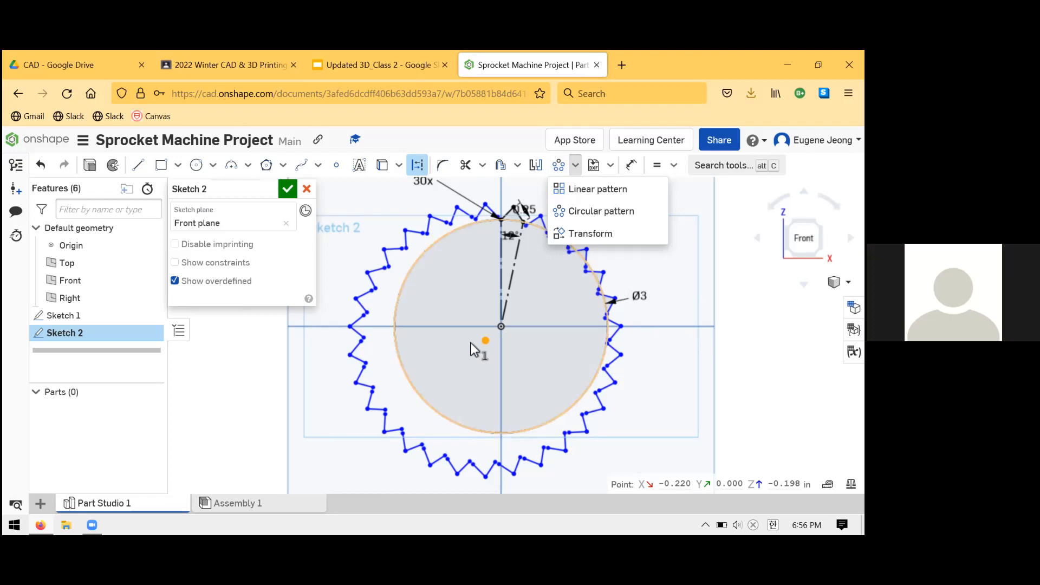
pyautogui.click(490, 351)
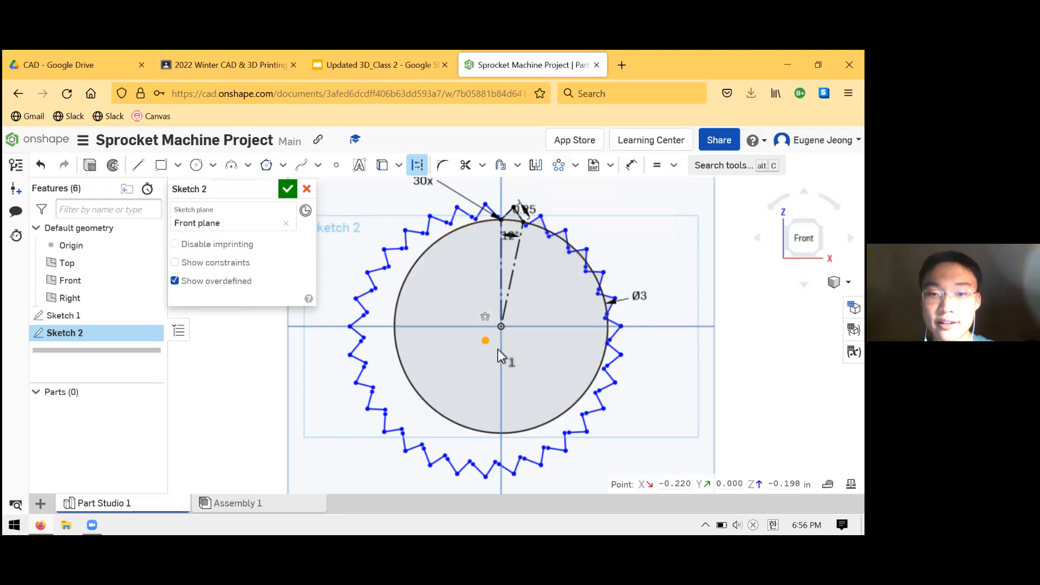
pyautogui.press('Escape')
pyautogui.press('Escape')
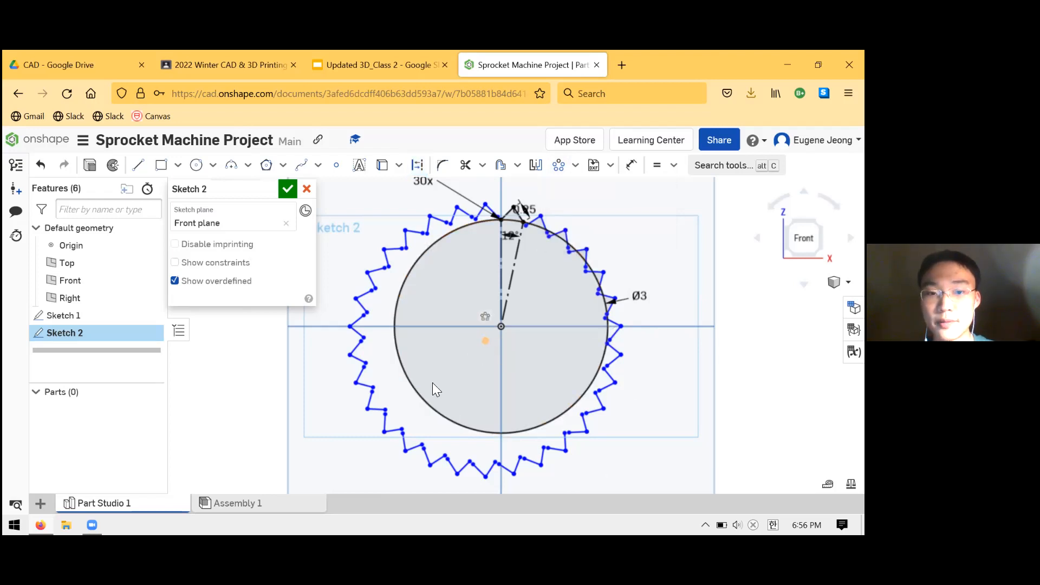
# - Try to constrain the pattern's displaced centre point coincident with the sketch origin, and undo the attempt
pyautogui.moveTo(378, 376)
pyautogui.mouseDown()
pyautogui.moveTo(388, 378)
pyautogui.moveTo(346, 396)
pyautogui.moveTo(366, 393)
pyautogui.mouseUp()
pyautogui.click(484, 343)
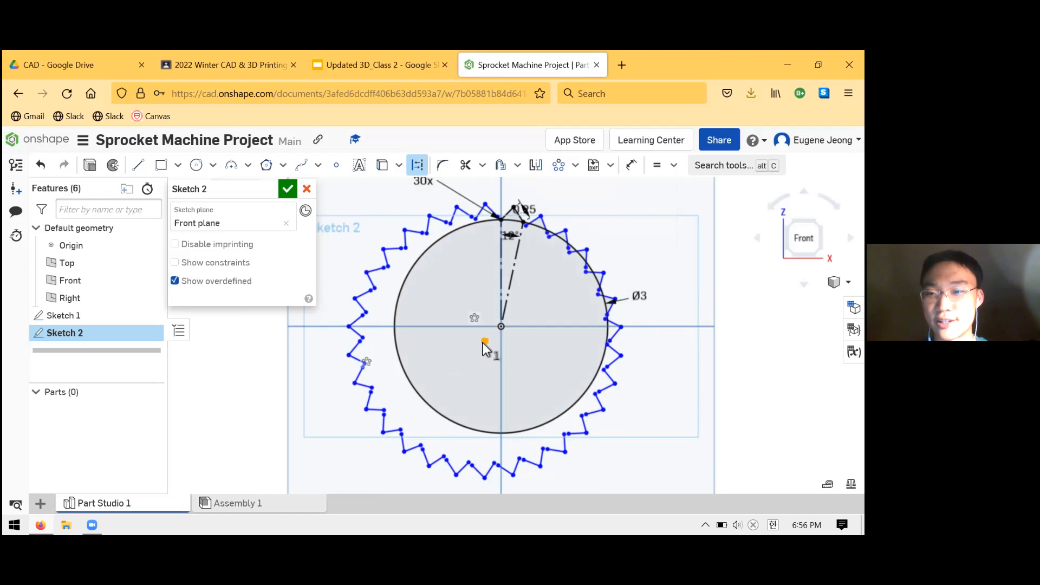
pyautogui.click(501, 327)
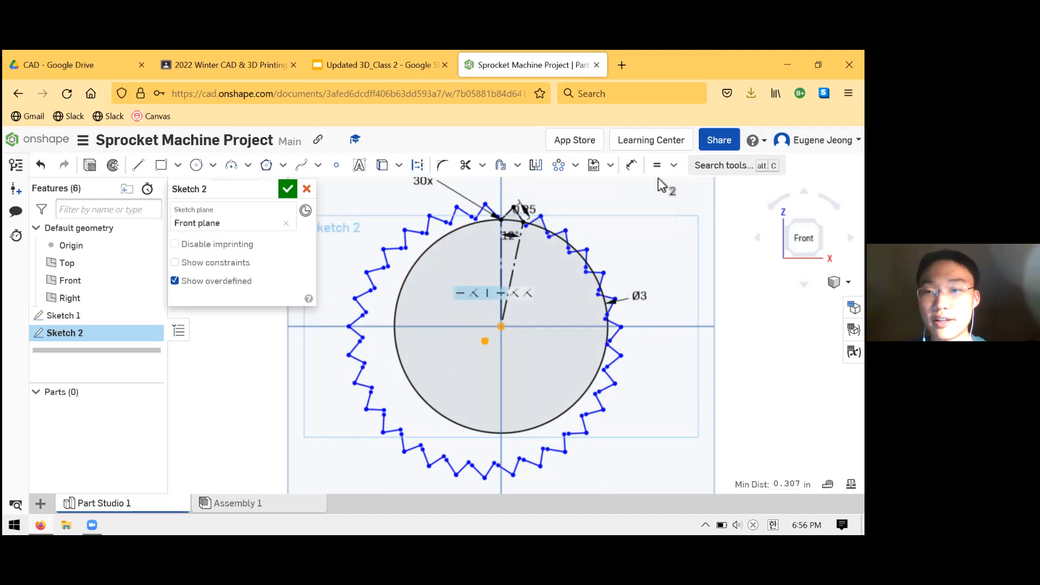
pyautogui.click(674, 165)
pyautogui.click(674, 186)
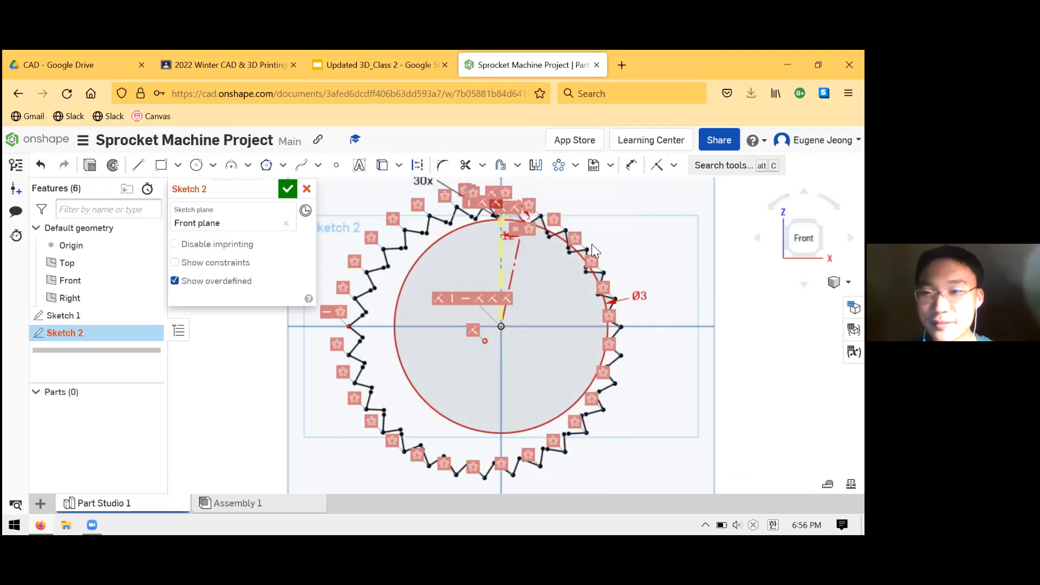
pyautogui.scroll(-1, 544, 277)
pyautogui.scroll(1, 547, 316)
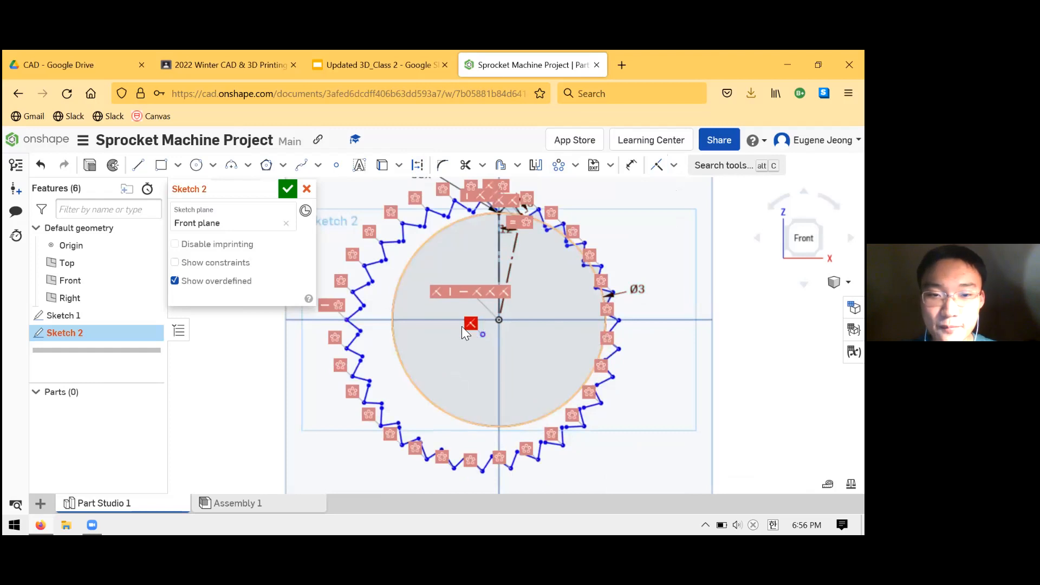
pyautogui.hotkey('ctrl', 'z')
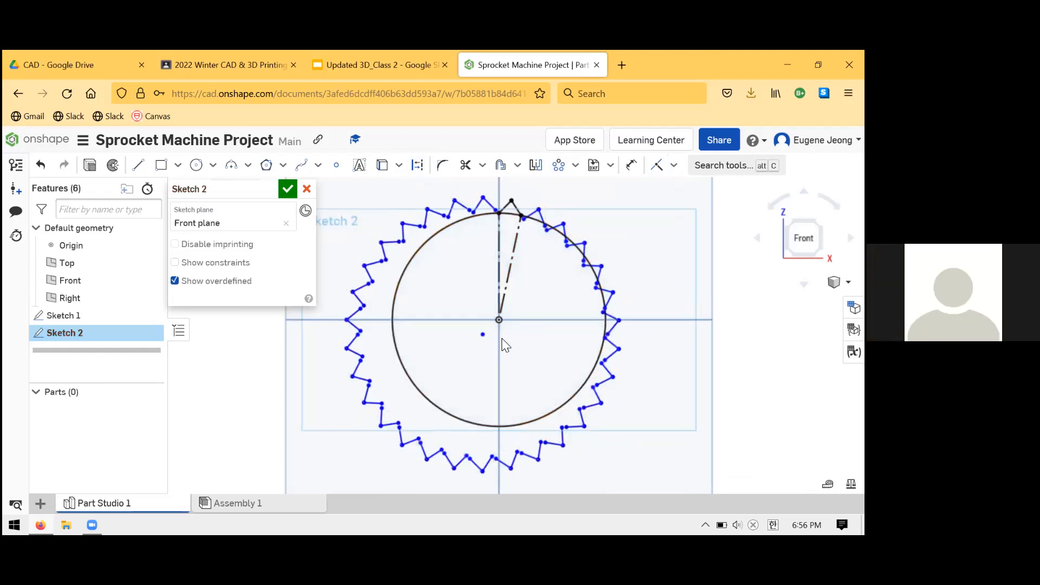
# - Try to place the pattern's centre point directly on the sketch origin by moving it
pyautogui.moveTo(503, 330); pyautogui.dragTo(499, 318)
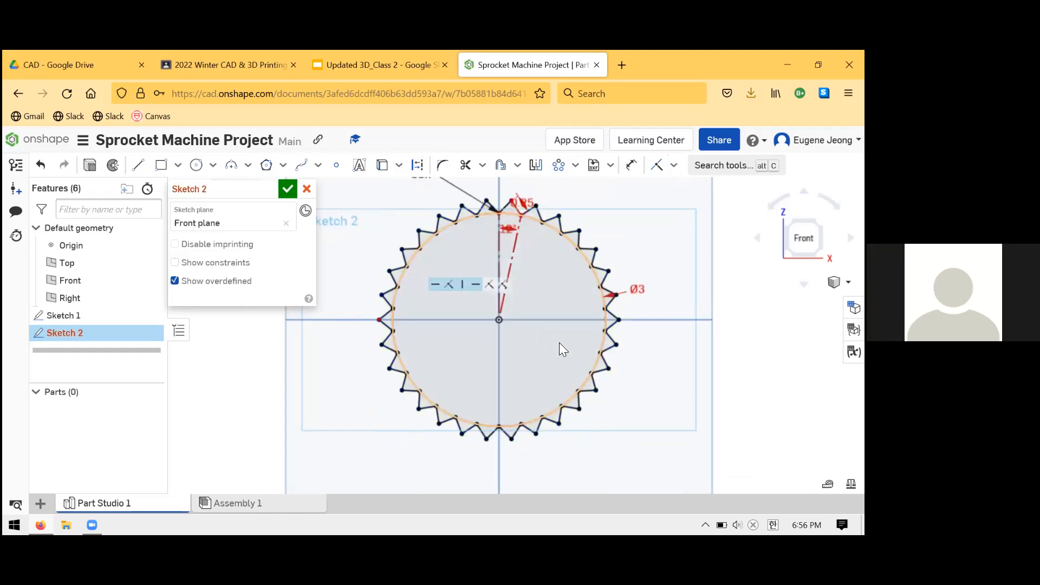
pyautogui.scroll(-2, 560, 342)
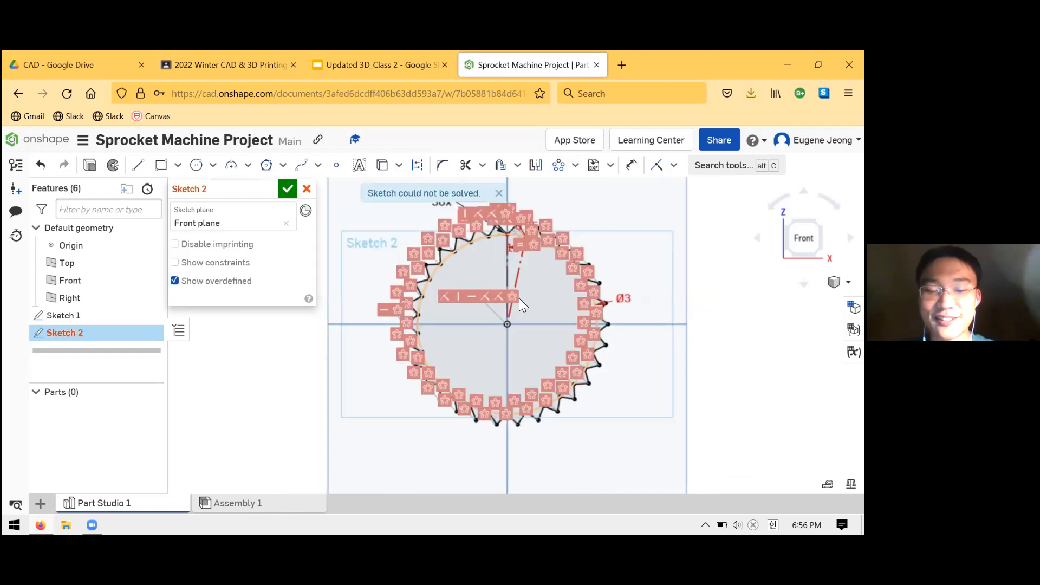
pyautogui.moveTo(519, 298); pyautogui.dragTo(516, 310, button='middle')
pyautogui.click(498, 193)
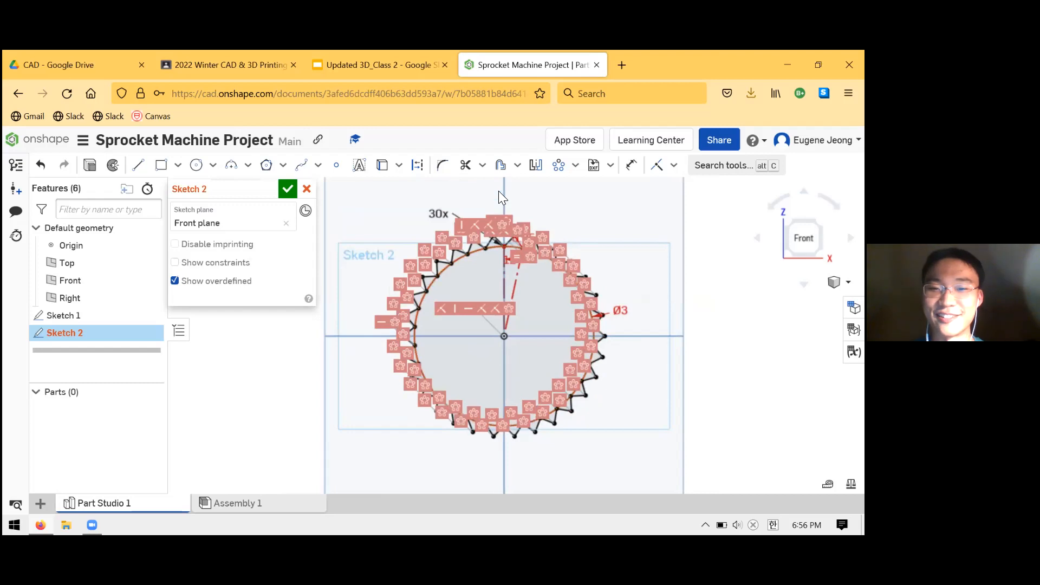
# - Undo the centre point move and the 30-instance circular pattern, back to the single tooth
pyautogui.hotkey('ctrl', 'z')
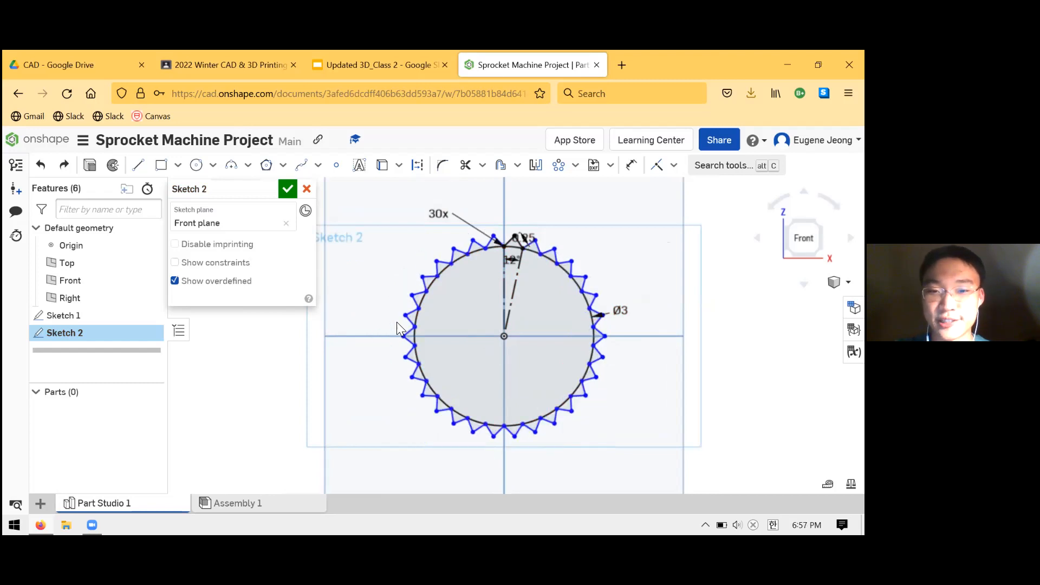
pyautogui.hotkey('ctrl', 'z')
pyautogui.click(559, 165)
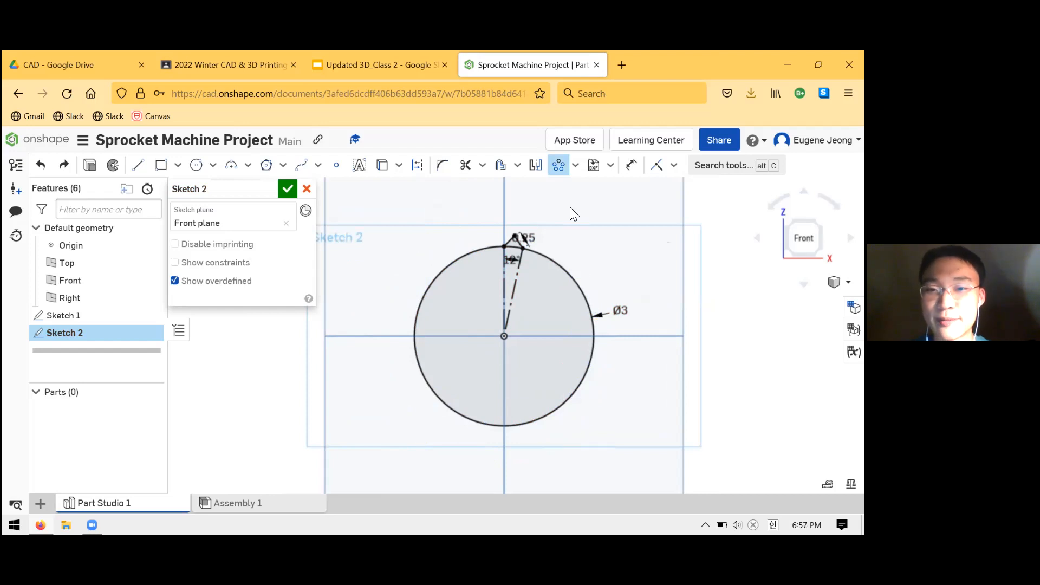
pyautogui.scroll(-2, 507, 236)
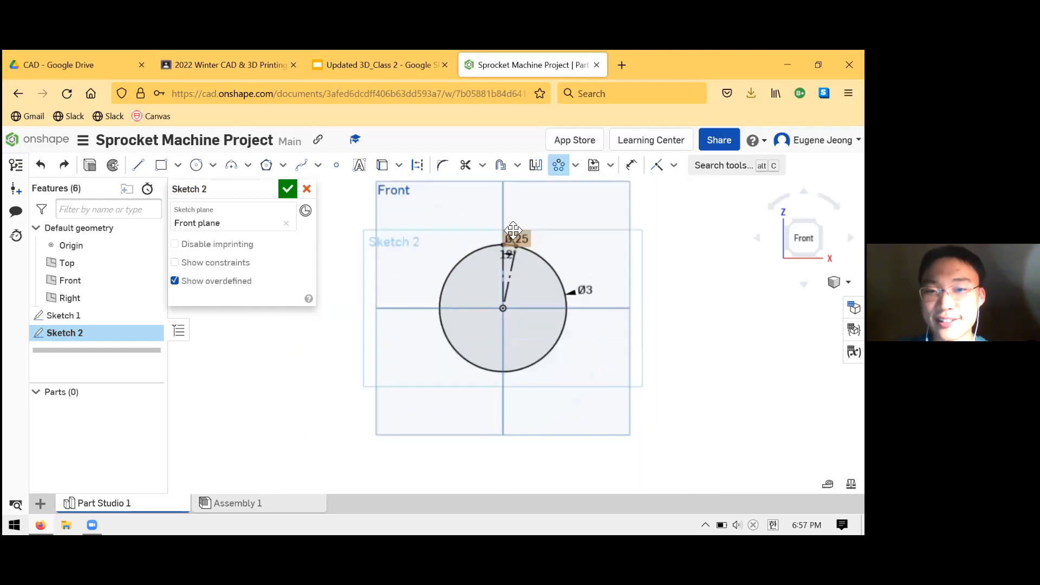
pyautogui.scroll(5, 493, 277)
pyautogui.click(504, 325)
pyautogui.scroll(-4, 581, 349)
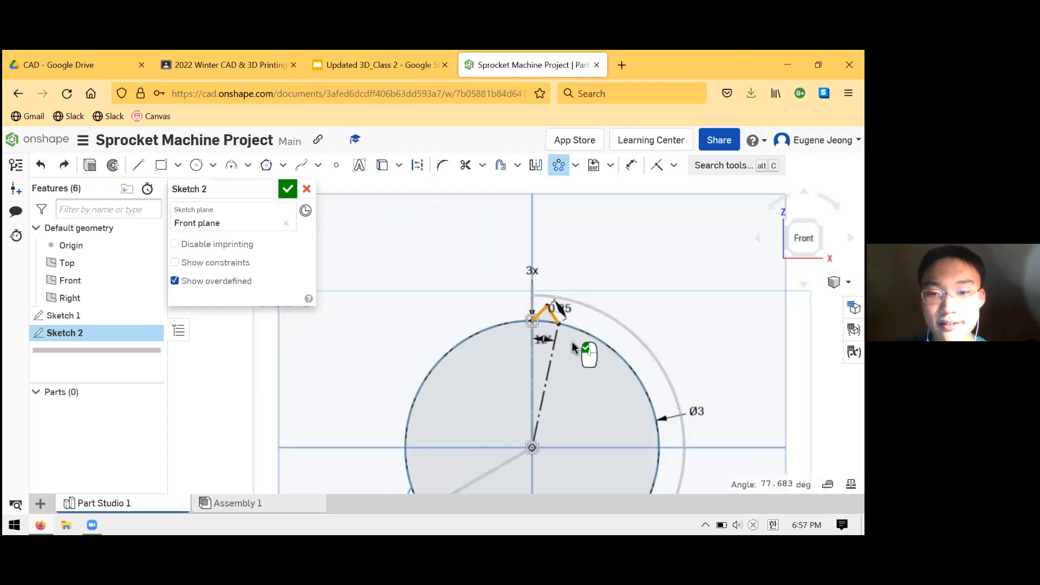
pyautogui.scroll(-3, 593, 389)
pyautogui.scroll(5, 596, 374)
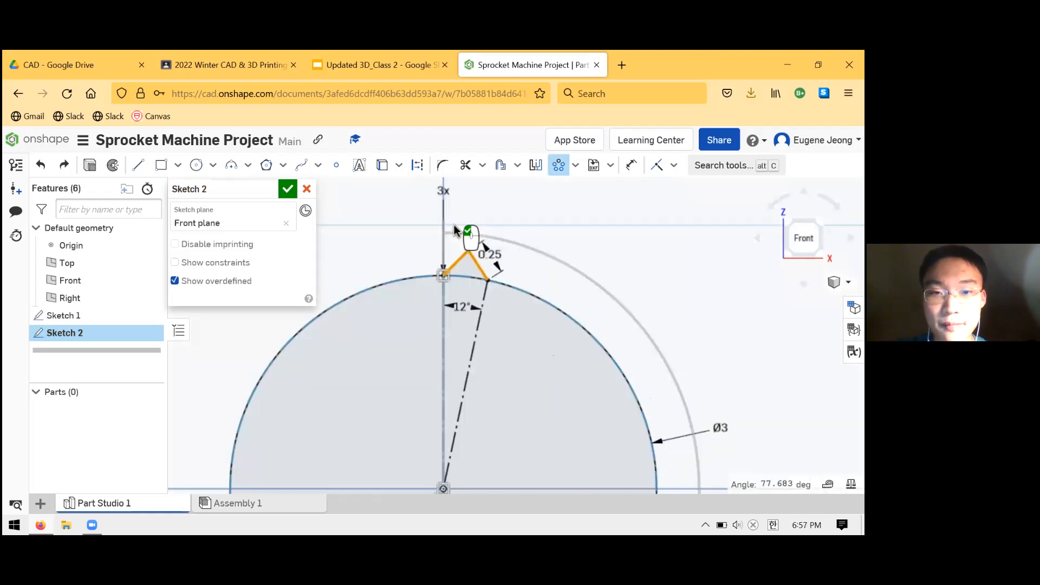
pyautogui.click(443, 194)
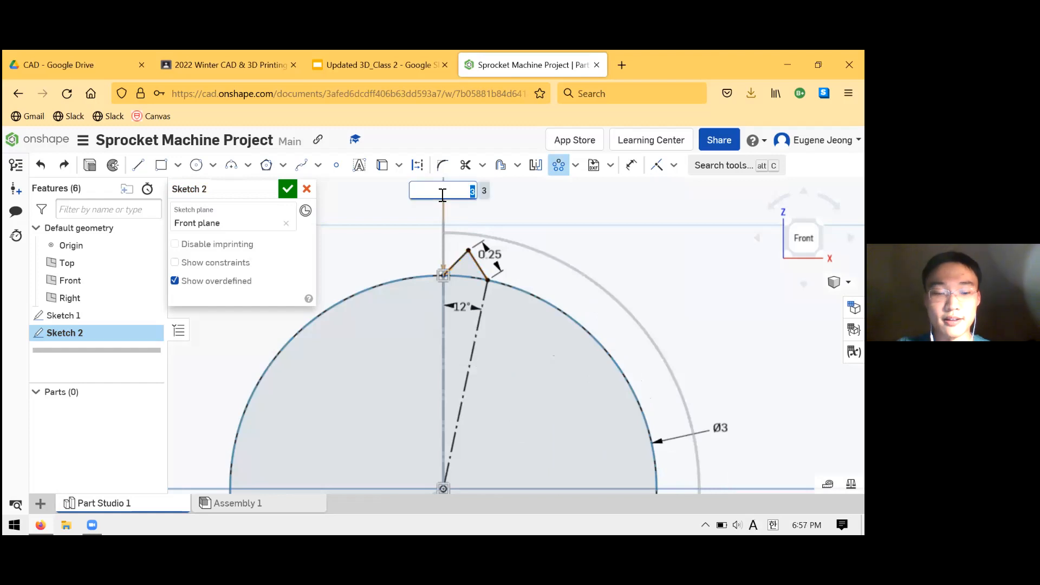
pyautogui.write('30x')
pyautogui.press('Return')
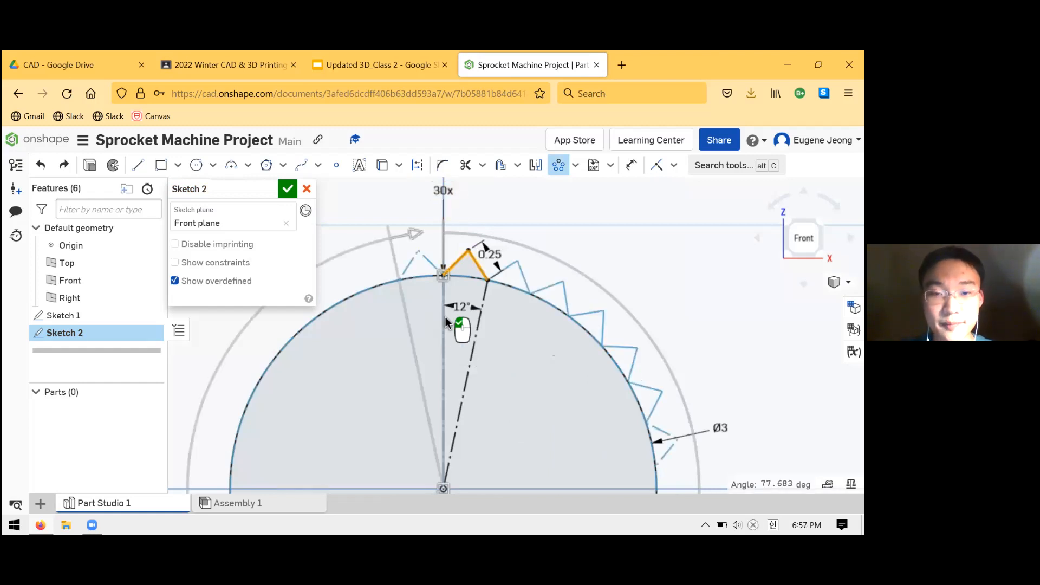
pyautogui.press('Escape')
# - Circular-pattern the tooth's two sides into 30 instances around the 3 in circle's centre and confirm the pattern
pyautogui.scroll(-2, 560, 210)
pyautogui.click(553, 167)
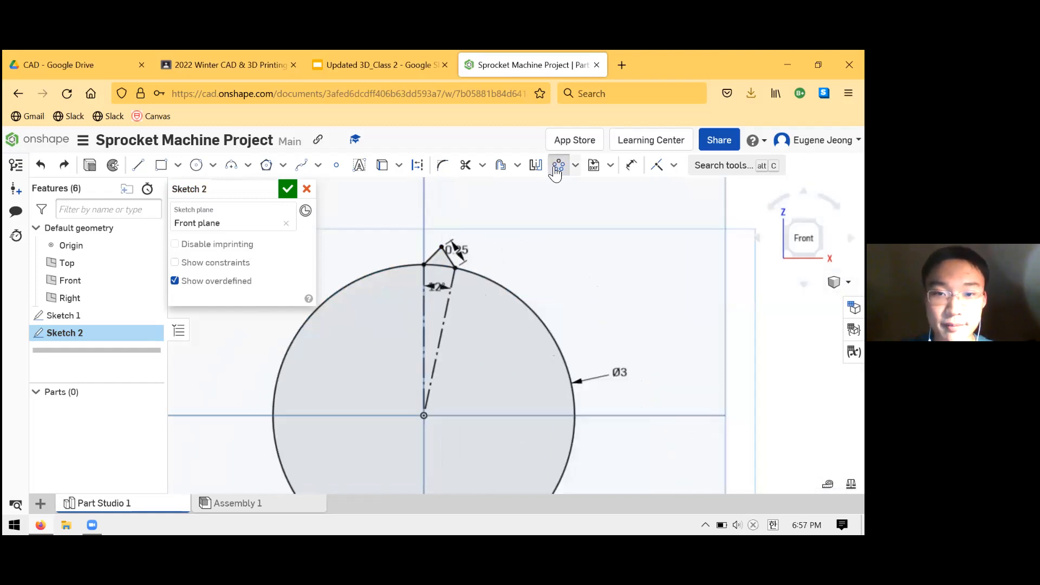
pyautogui.click(451, 261)
pyautogui.click(419, 205)
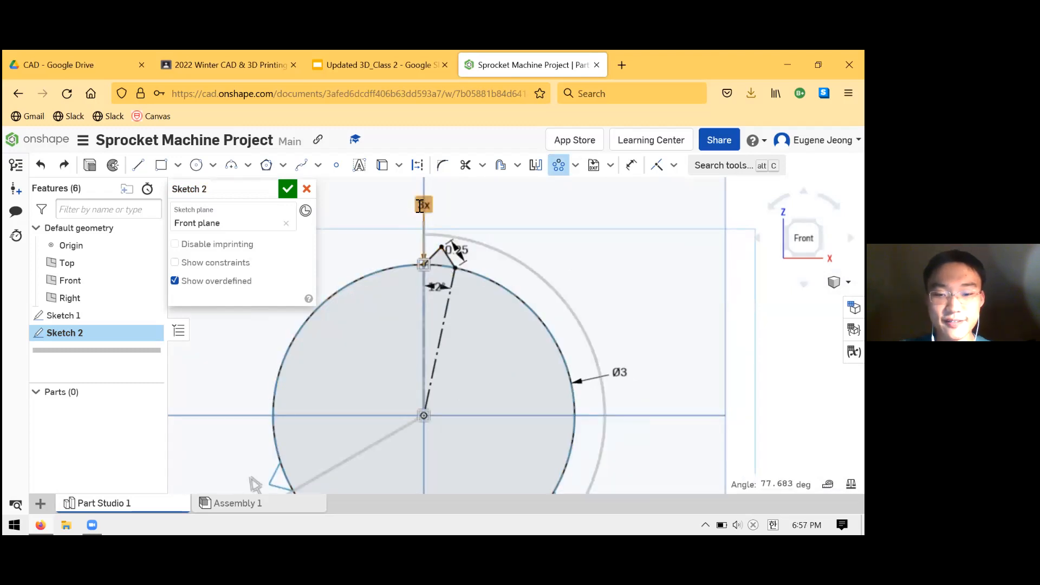
pyautogui.write('0')
pyautogui.press('Return')
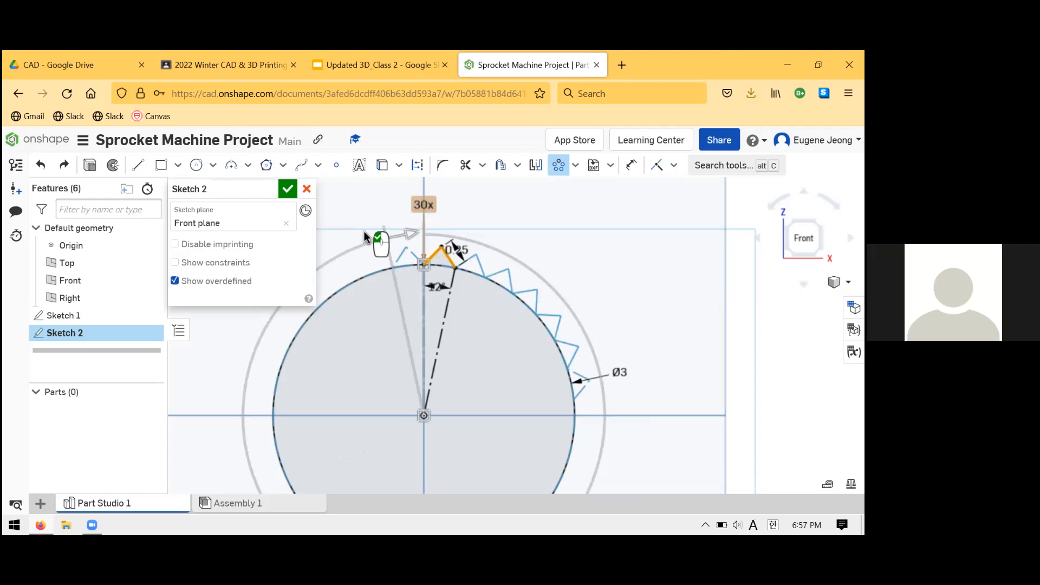
pyautogui.click(331, 190)
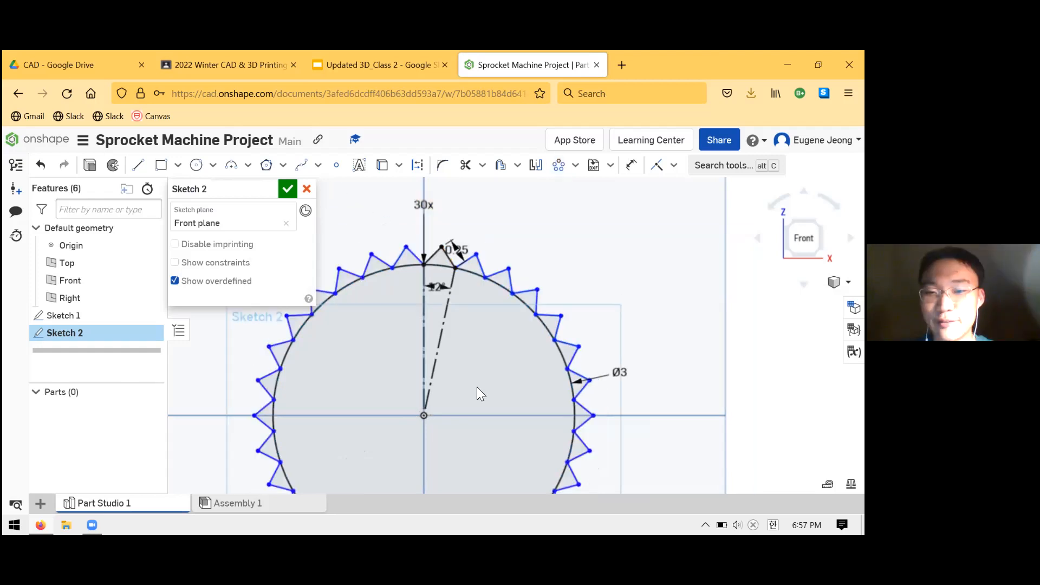
# - Shift a patterned tooth to expose the pattern's centre point, constrain that point coincident with the origin, and check the ring of teeth
pyautogui.scroll(-1, 563, 327)
pyautogui.scroll(1, 373, 267)
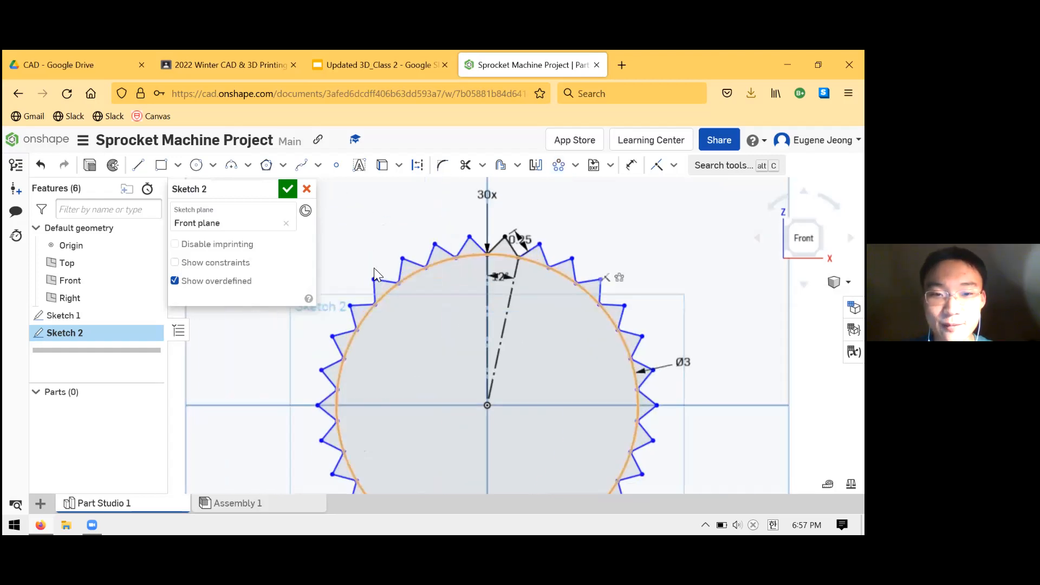
pyautogui.moveTo(374, 280); pyautogui.dragTo(363, 266)
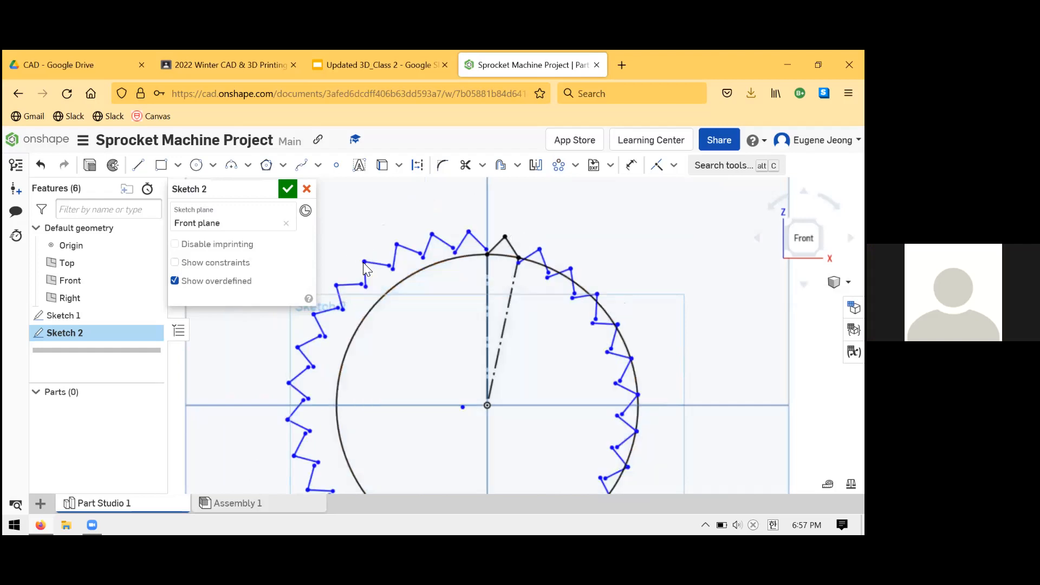
pyautogui.click(469, 412)
pyautogui.click(487, 405)
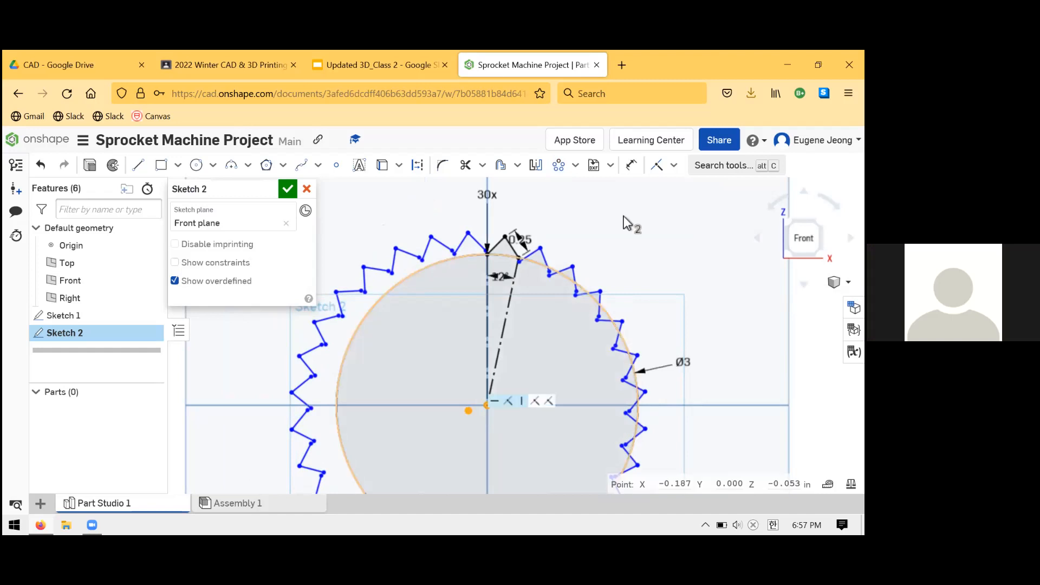
pyautogui.click(674, 166)
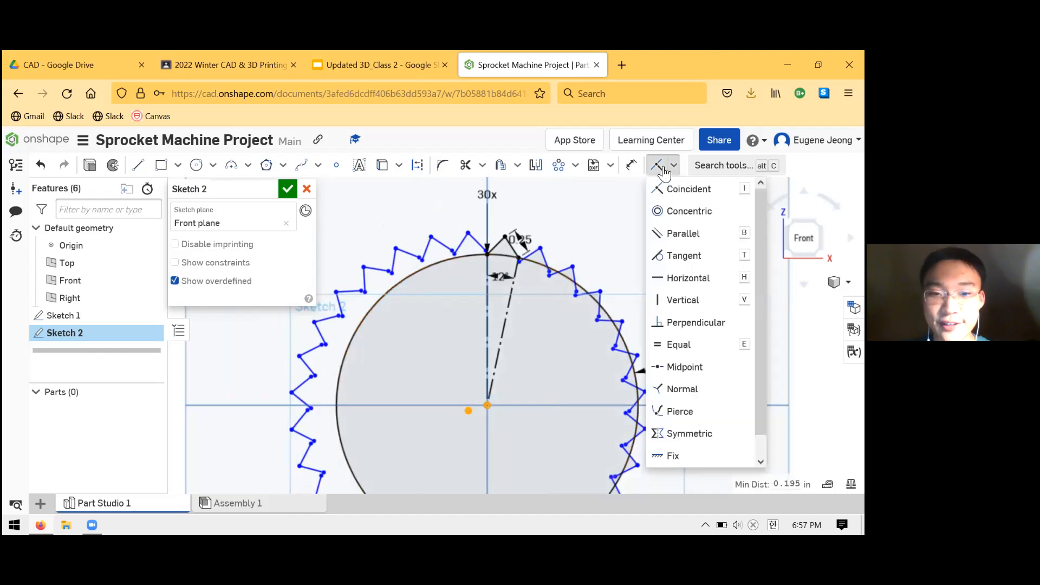
pyautogui.click(661, 167)
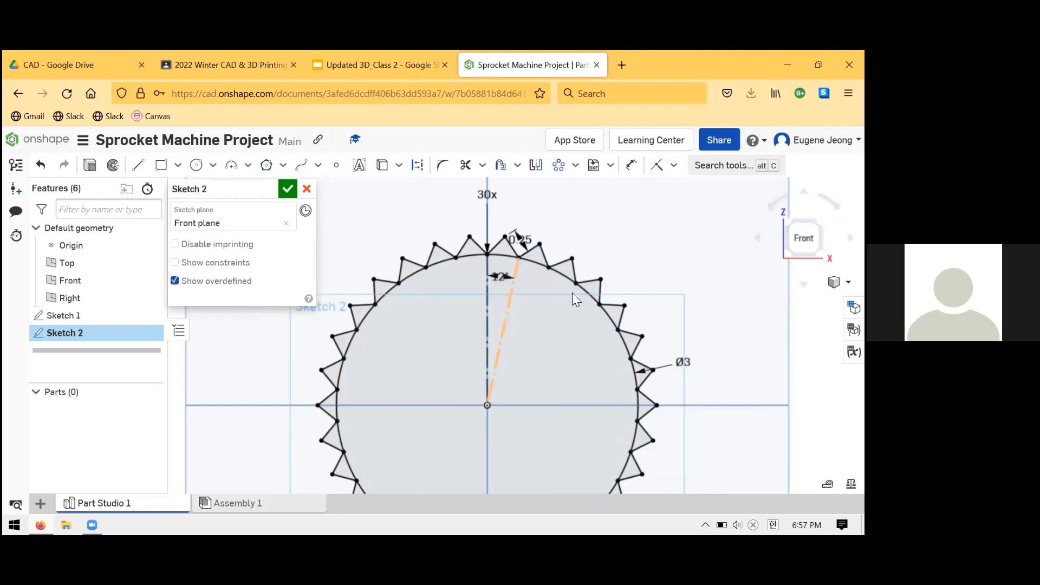
pyautogui.press('f')
pyautogui.scroll(2, 532, 440)
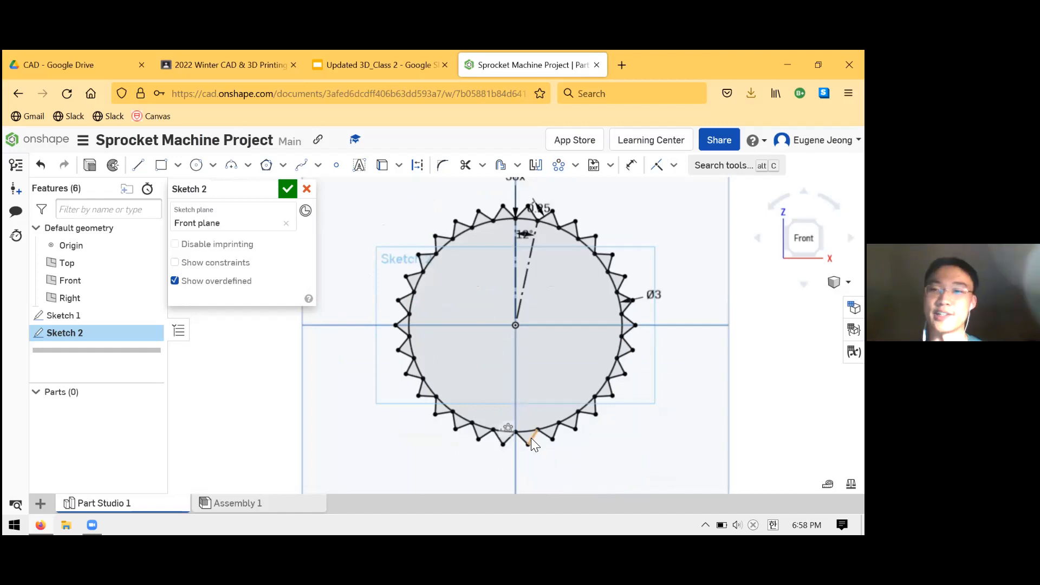
pyautogui.click(531, 436)
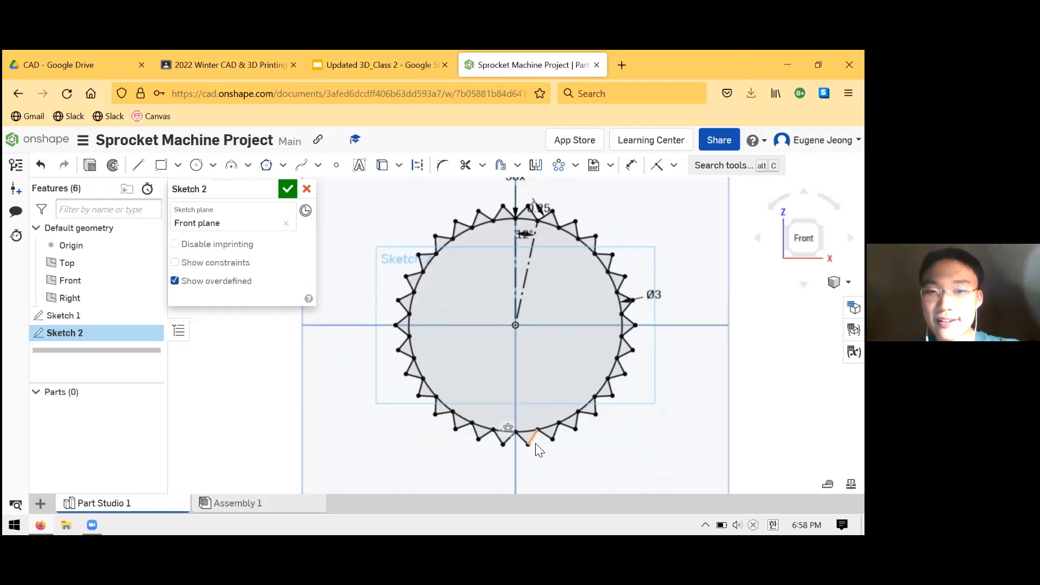
pyautogui.scroll(-1, 592, 295)
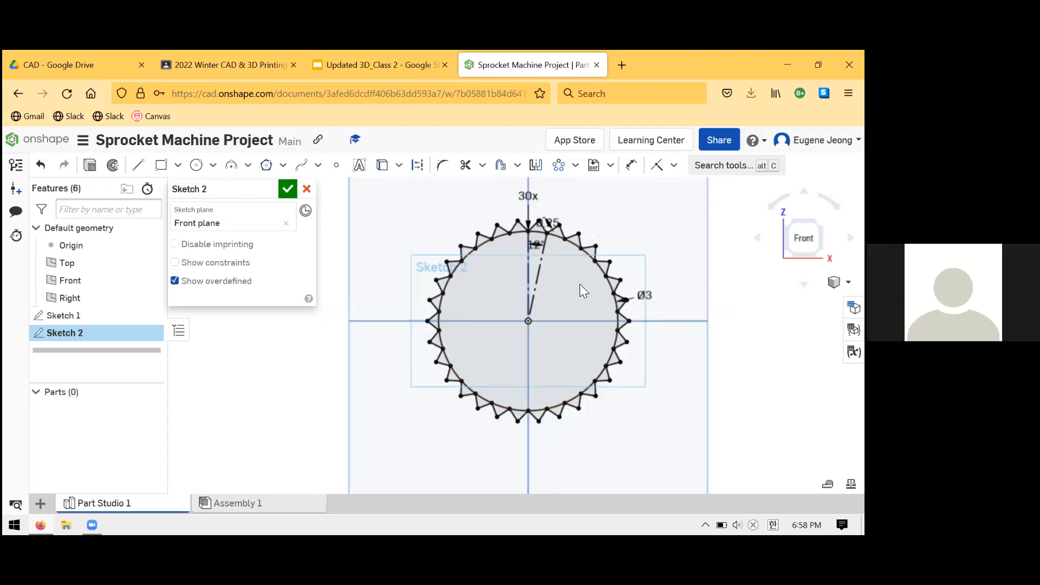
pyautogui.scroll(1, 578, 273)
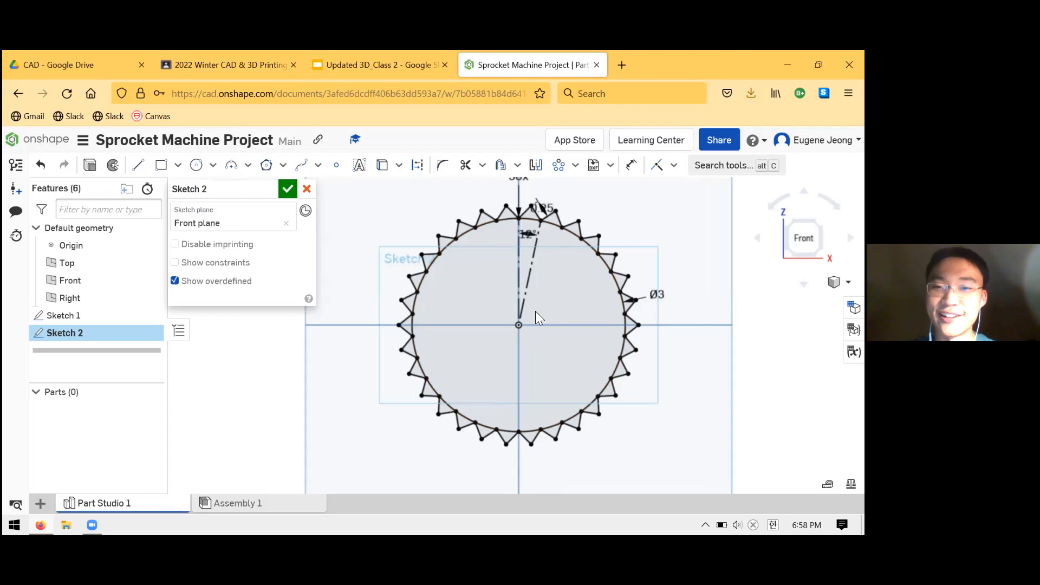
# - Undo the origin constraint on the pattern's centre point and the 30-instance circular pattern
pyautogui.hotkey('ctrl', 'z')
pyautogui.hotkey('ctrl', 'z')
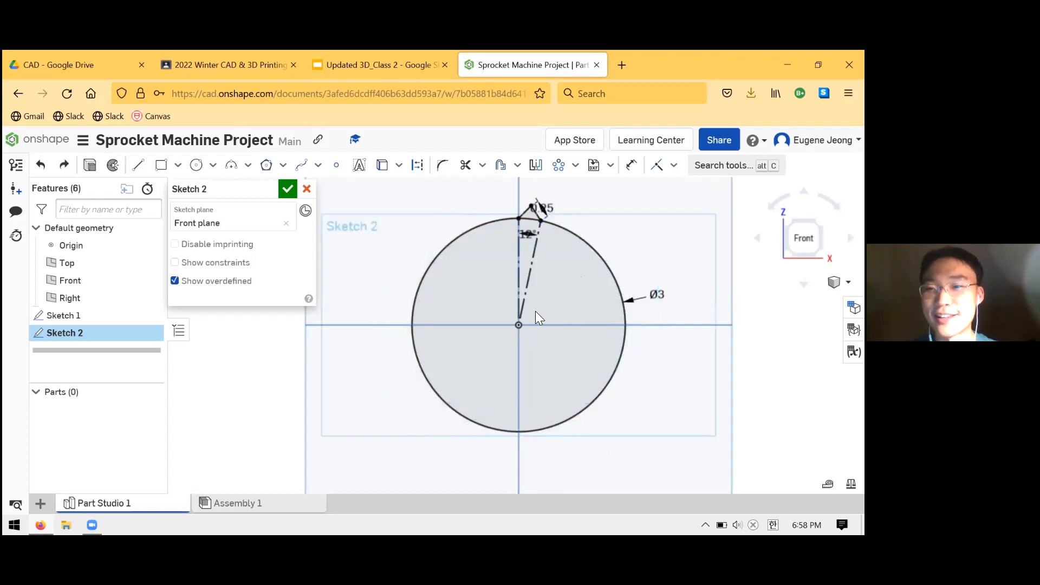
# - Circular-pattern the tooth's two sides into 30 instances around the centre of the 3 in circle
pyautogui.click(562, 170)
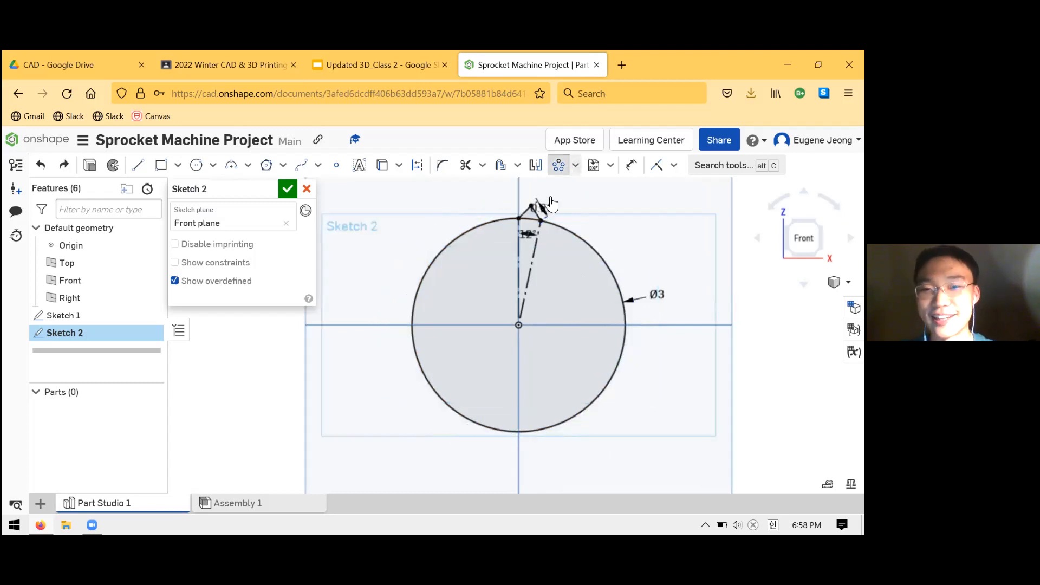
pyautogui.scroll(5, 565, 202)
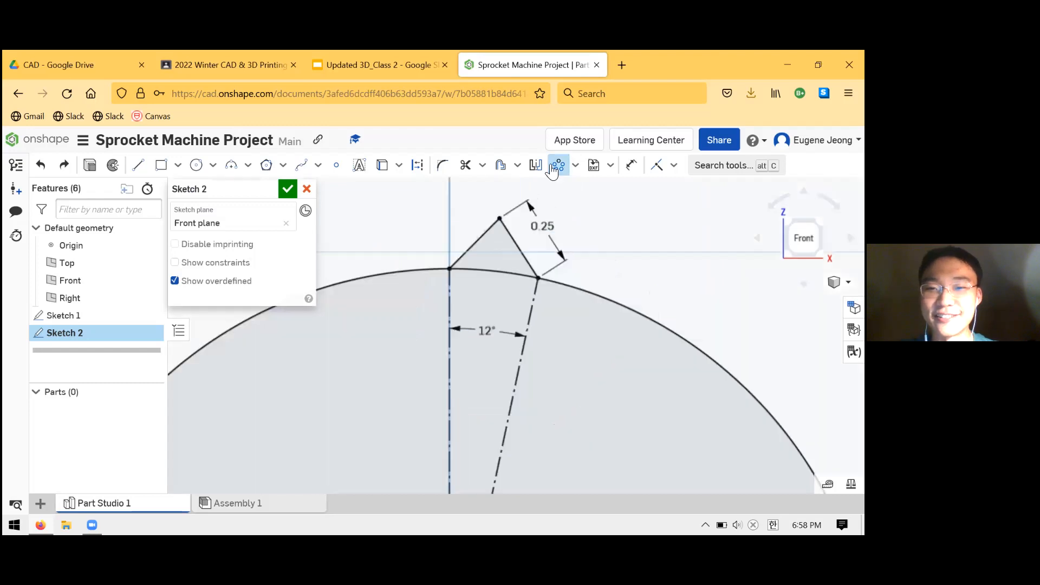
pyautogui.scroll(1, 567, 200)
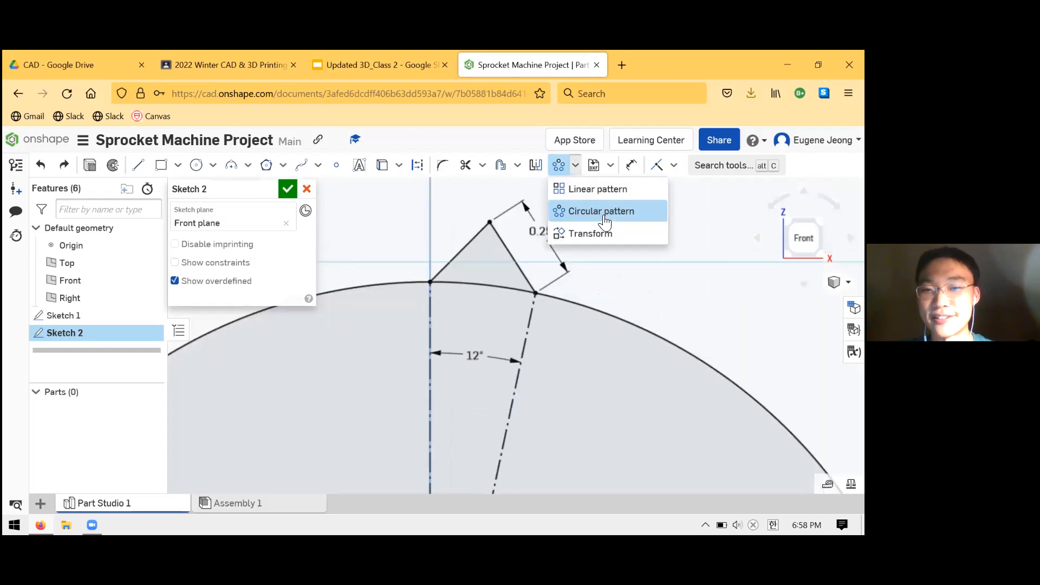
pyautogui.click(502, 241)
pyautogui.click(475, 241)
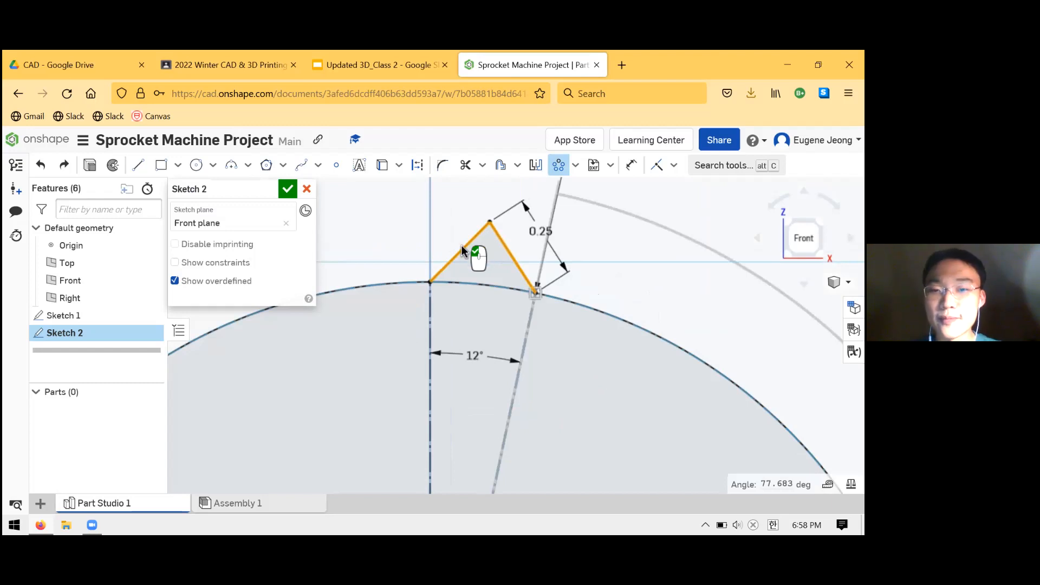
pyautogui.scroll(-5, 466, 239)
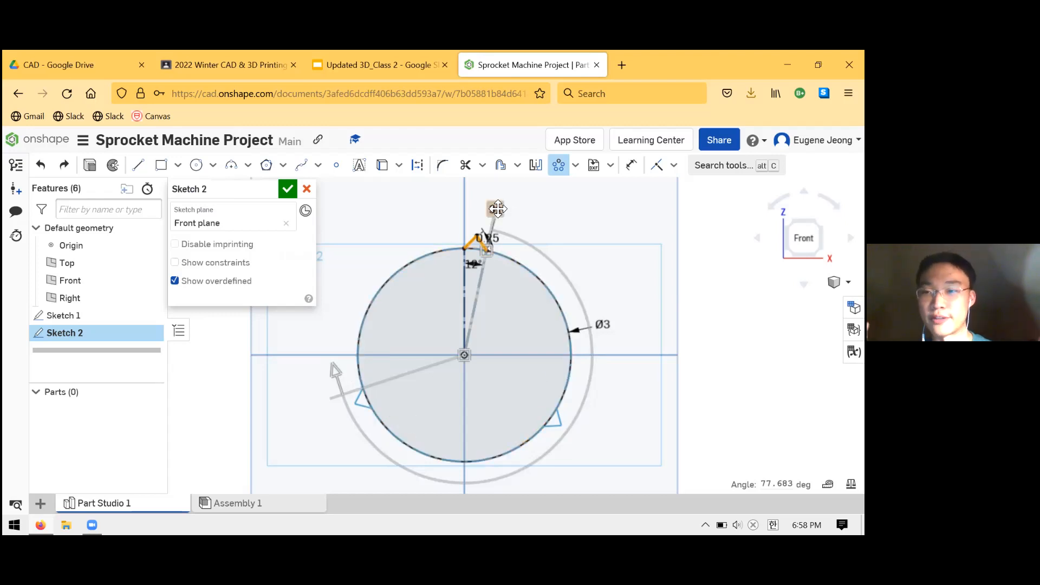
pyautogui.scroll(1, 497, 208)
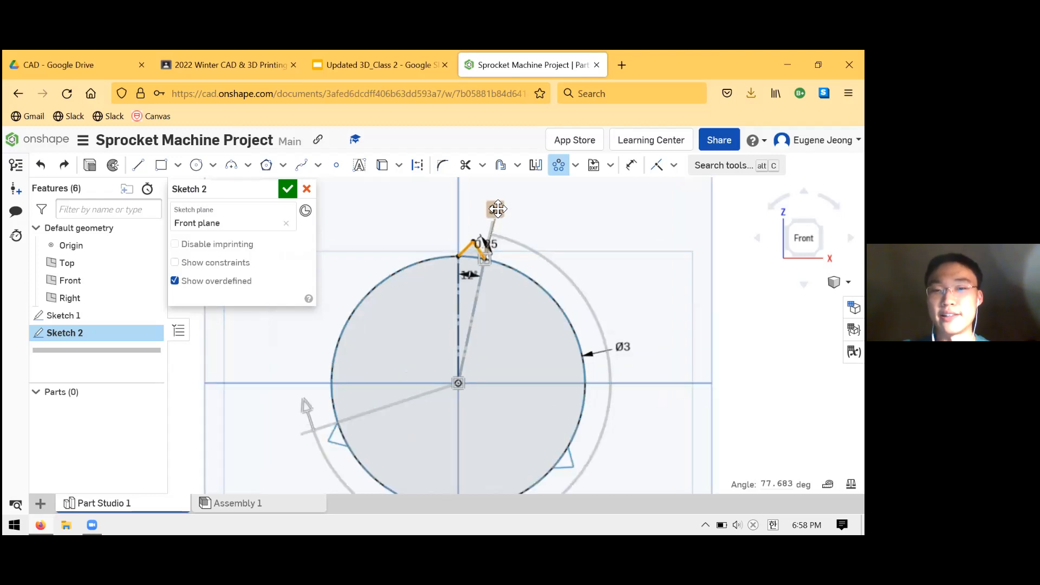
pyautogui.doubleClick(498, 209)
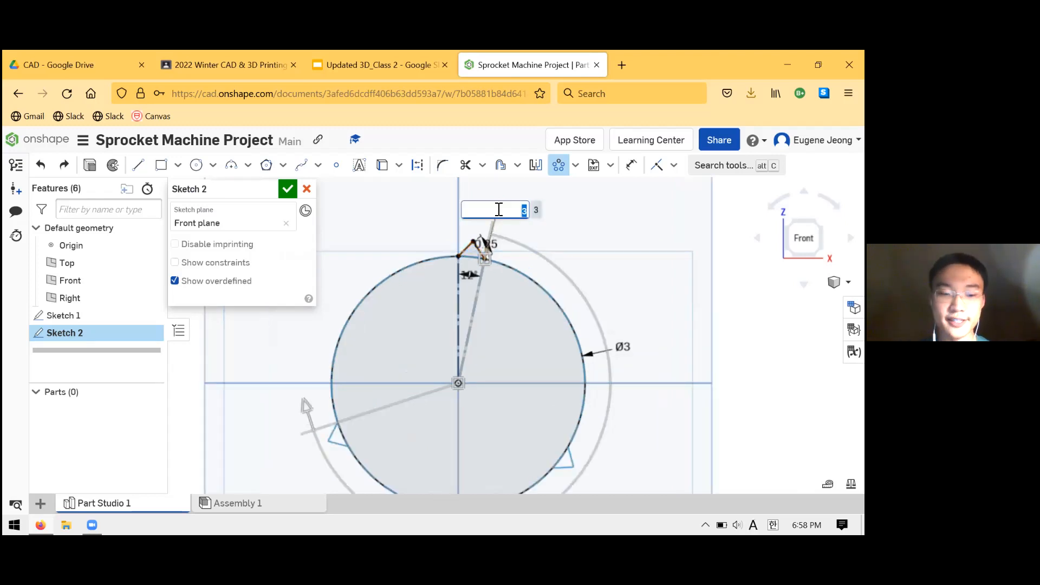
pyautogui.write('30')
pyautogui.press('Return')
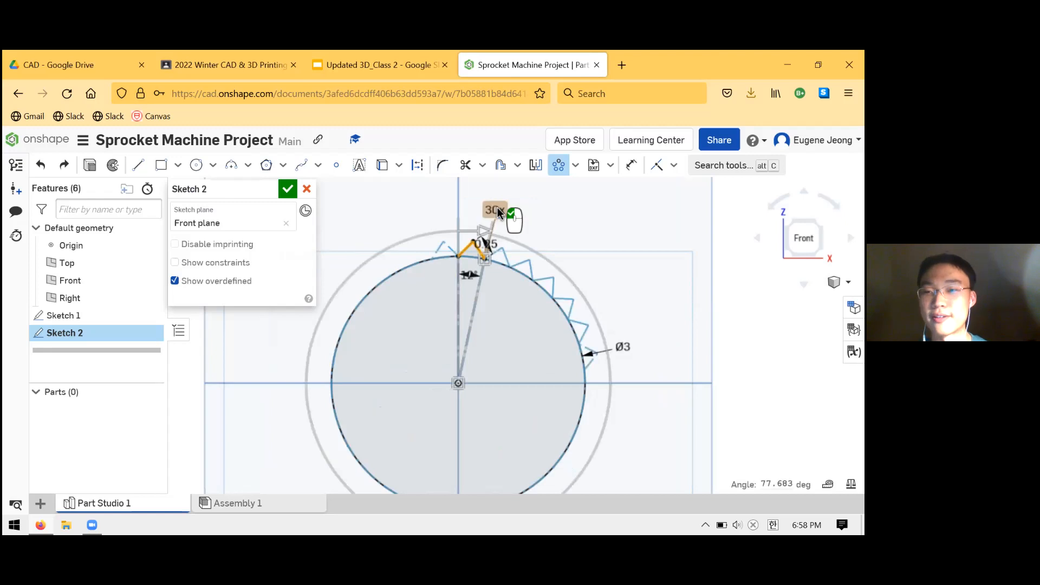
pyautogui.click(560, 207)
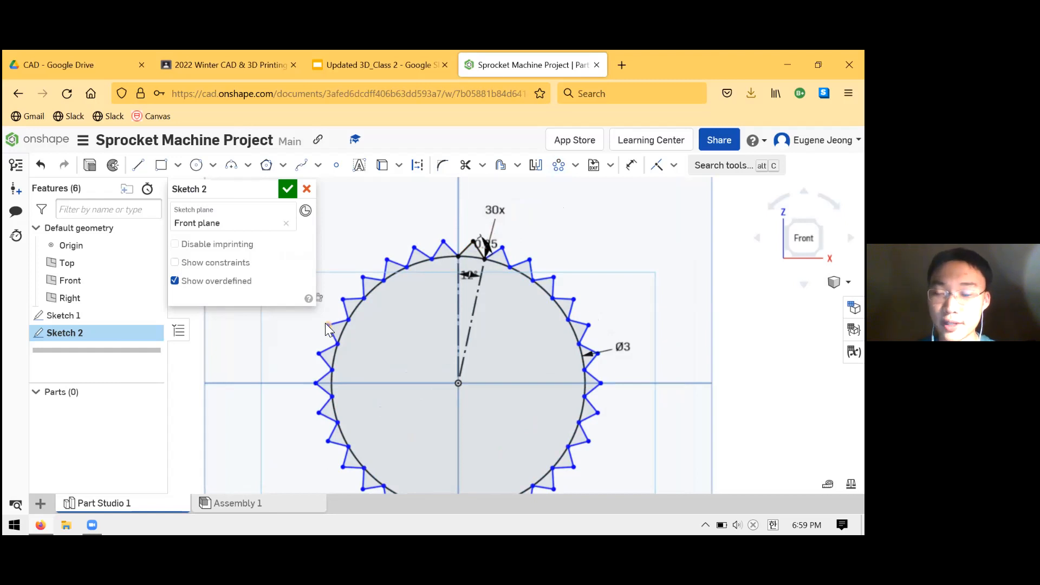
# - Pull a patterned tooth aside to expose the pattern's centre point and constrain that point coincident with the origin
pyautogui.moveTo(325, 324); pyautogui.dragTo(375, 364)
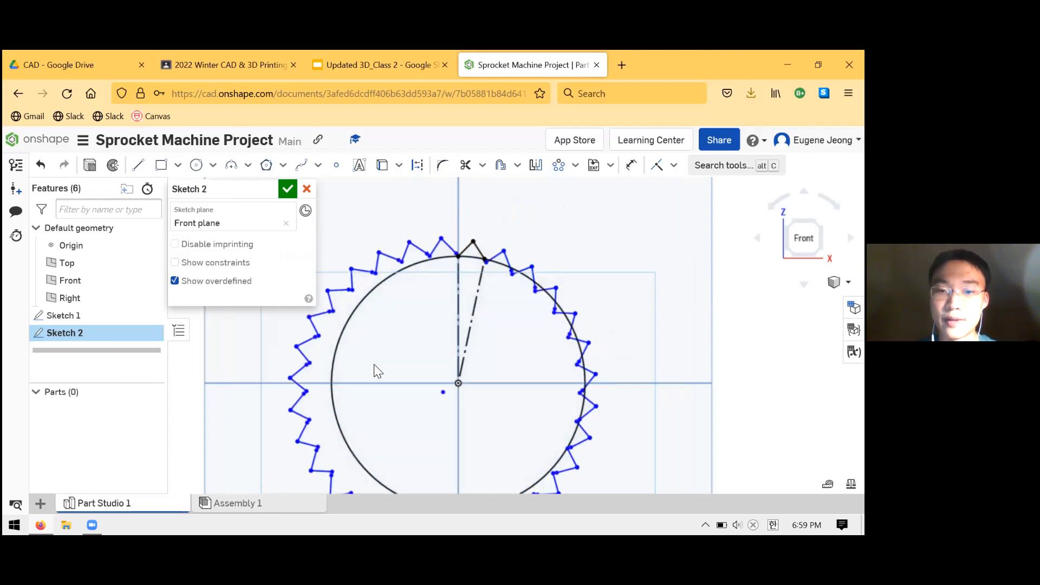
pyautogui.click(440, 393)
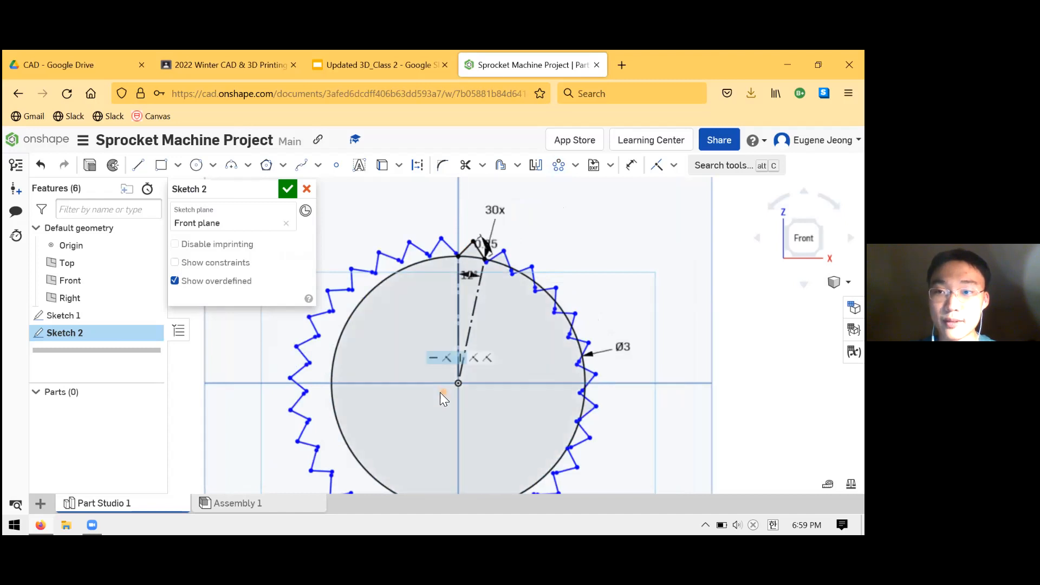
pyautogui.press('d')
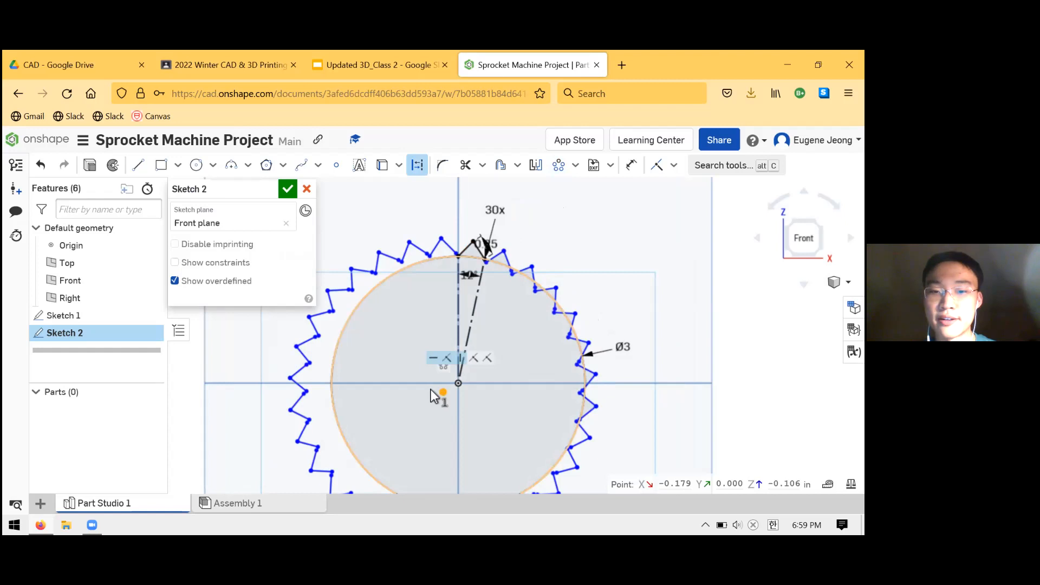
pyautogui.click(460, 385)
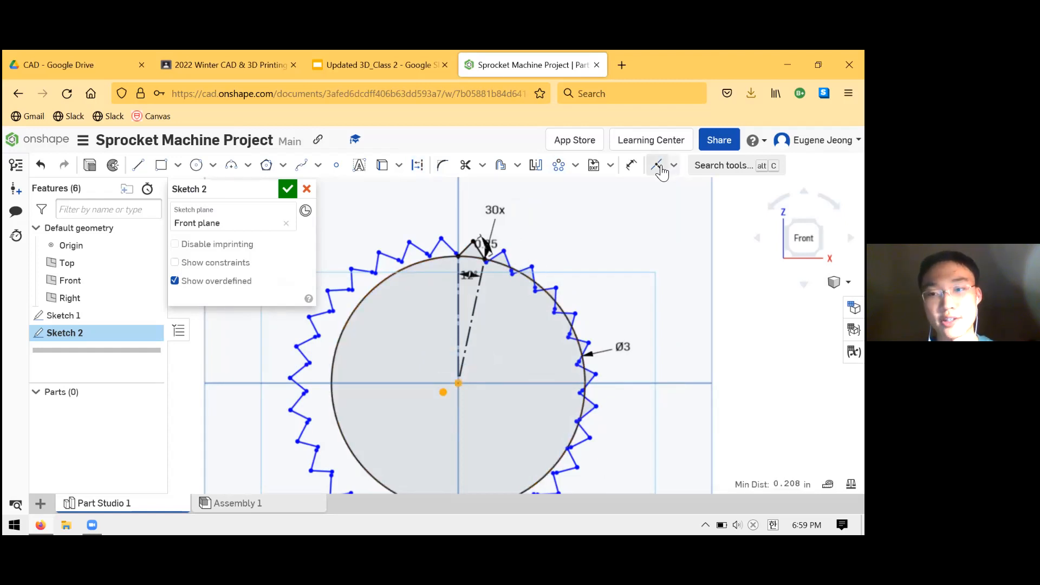
pyautogui.click(661, 168)
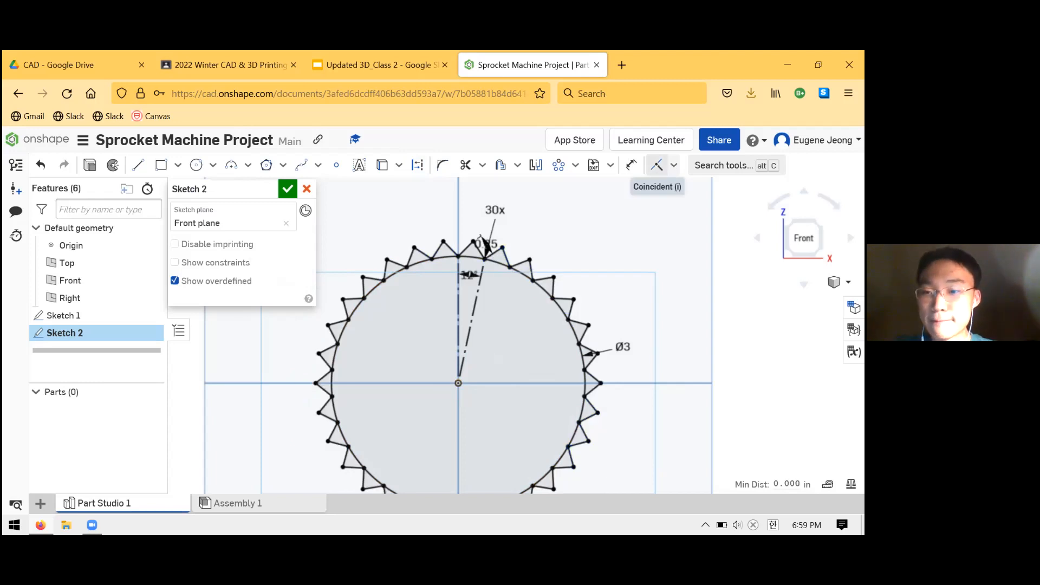
# - Undo the coincident constraint and the circular pattern so that only the original tooth remains on the circle
pyautogui.scroll(3, 622, 223)
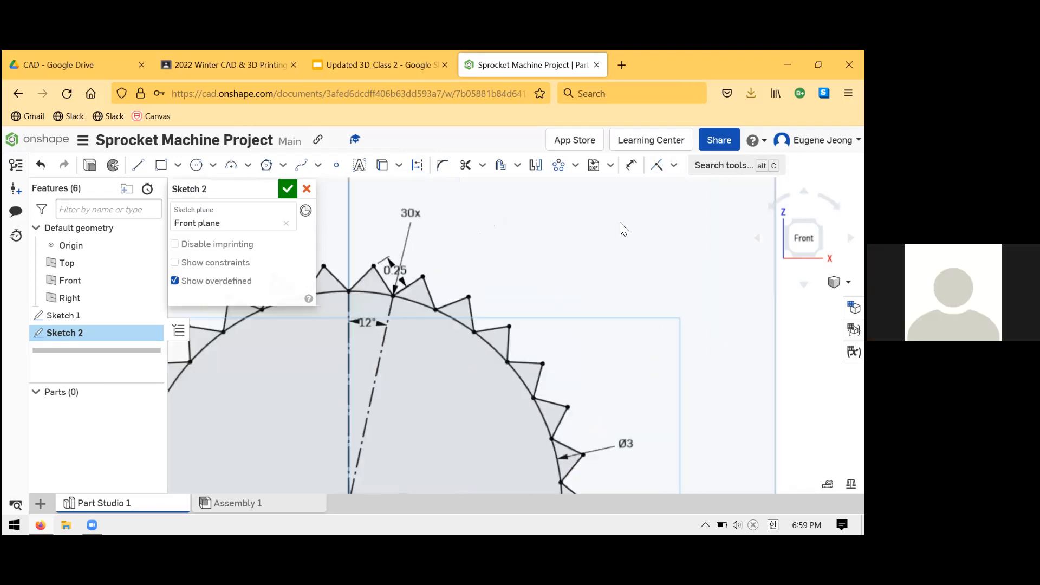
pyautogui.scroll(-5, 610, 237)
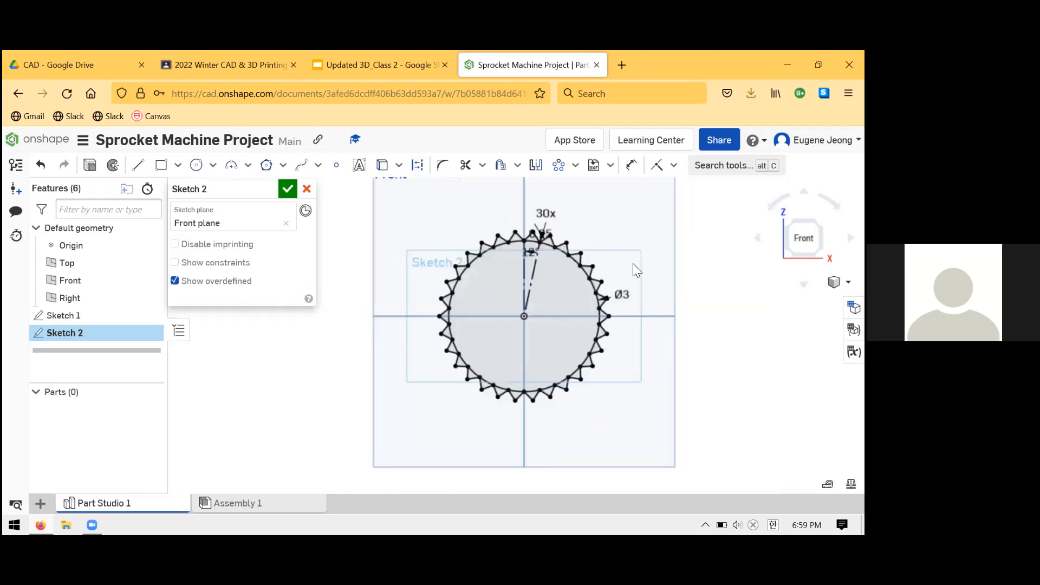
pyautogui.scroll(3, 584, 215)
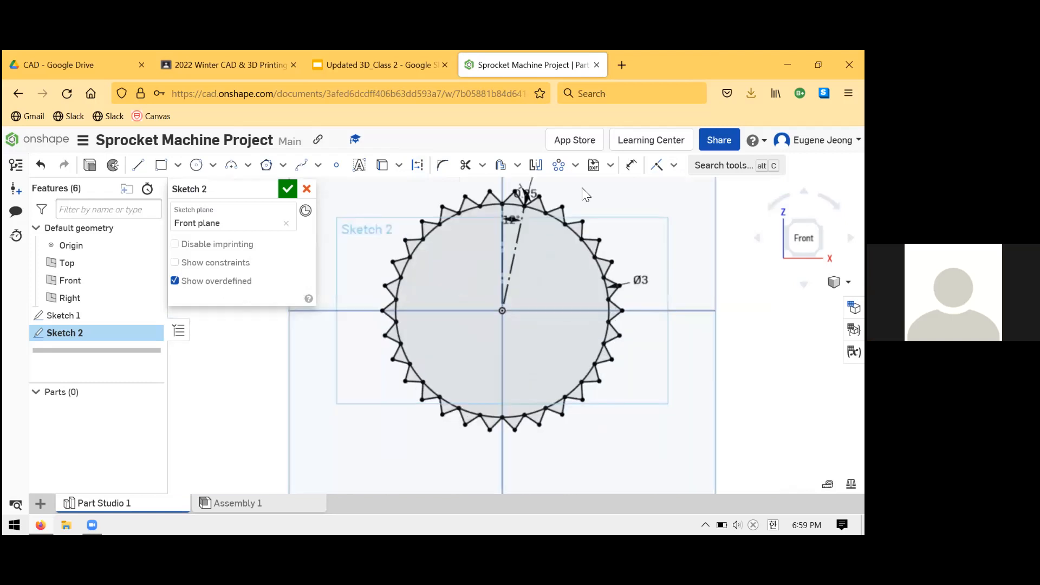
pyautogui.scroll(1, 569, 200)
pyautogui.scroll(-1, 573, 206)
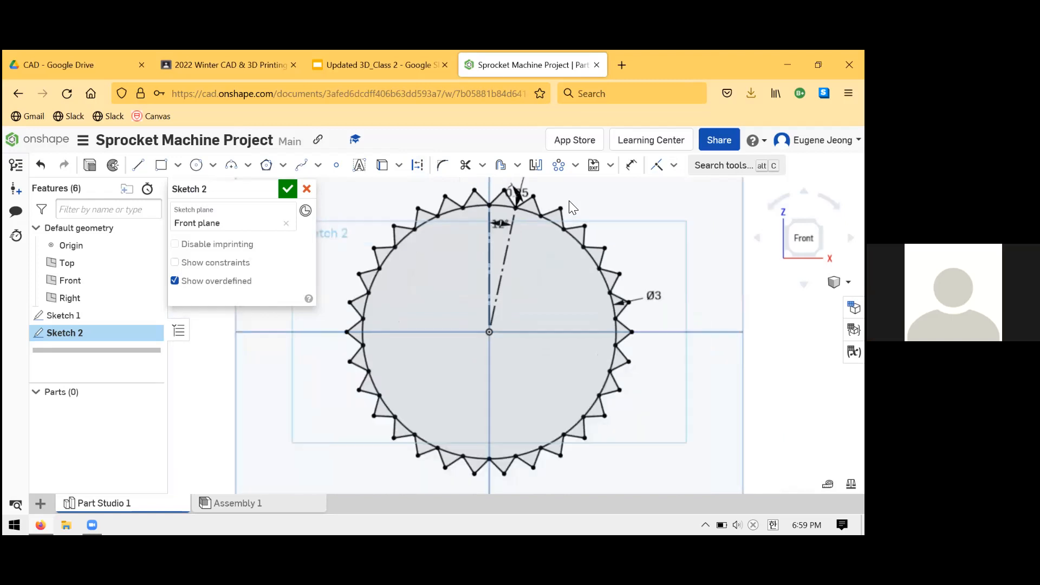
pyautogui.hotkey('ctrl', 'z')
pyautogui.hotkey('ctrl', 'z')
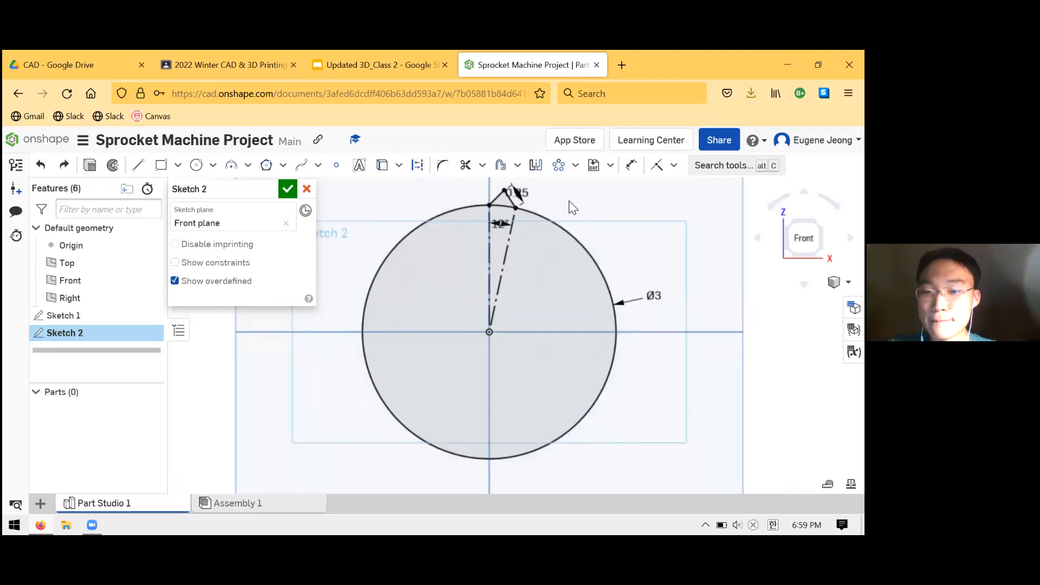
pyautogui.scroll(3, 446, 197)
pyautogui.scroll(-3, 440, 260)
pyautogui.scroll(3, 564, 224)
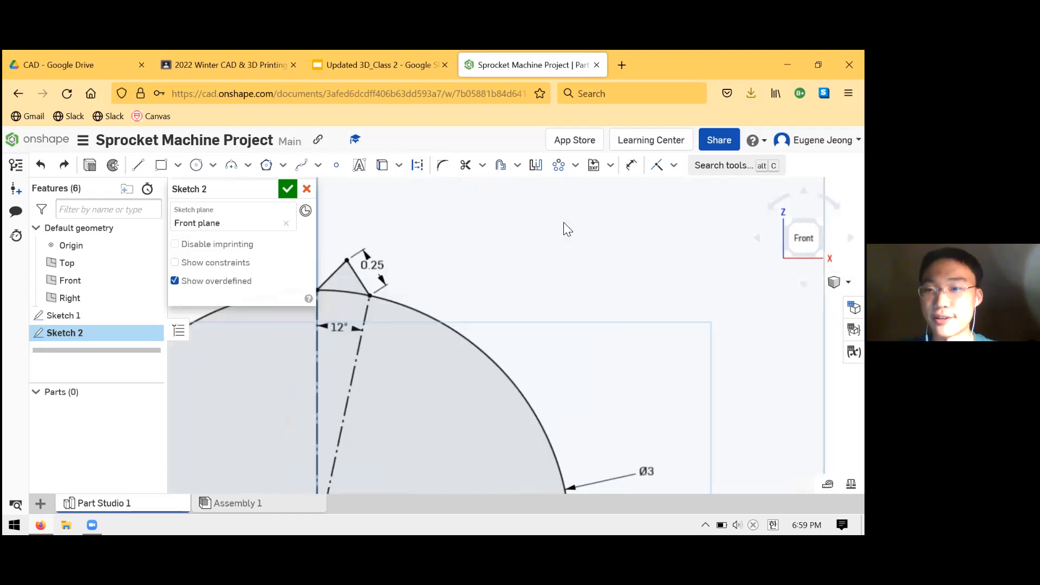
pyautogui.scroll(-3, 564, 224)
pyautogui.scroll(3, 434, 233)
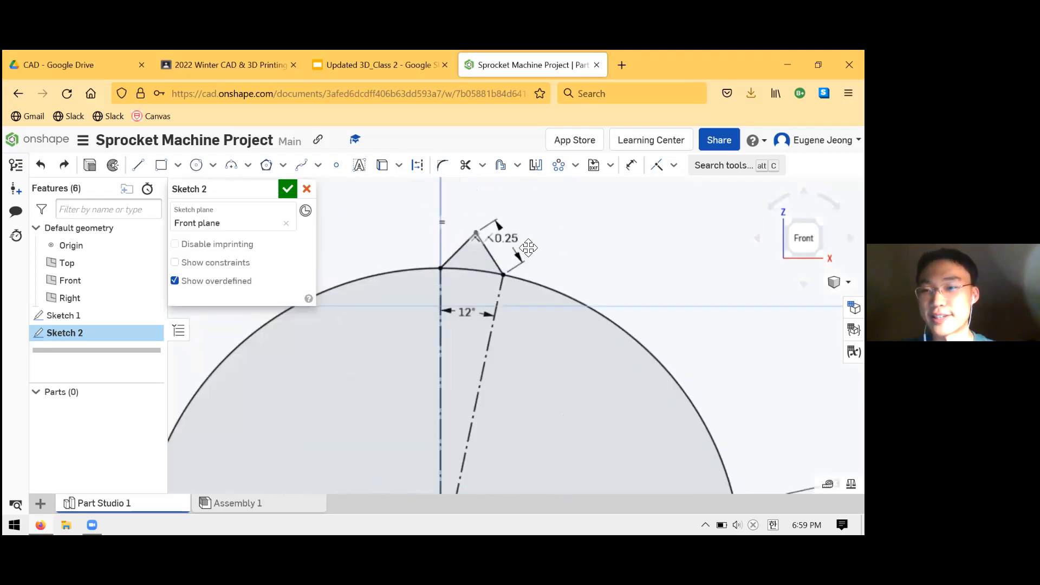
pyautogui.scroll(-3, 563, 265)
pyautogui.scroll(3, 517, 258)
pyautogui.scroll(-3, 627, 340)
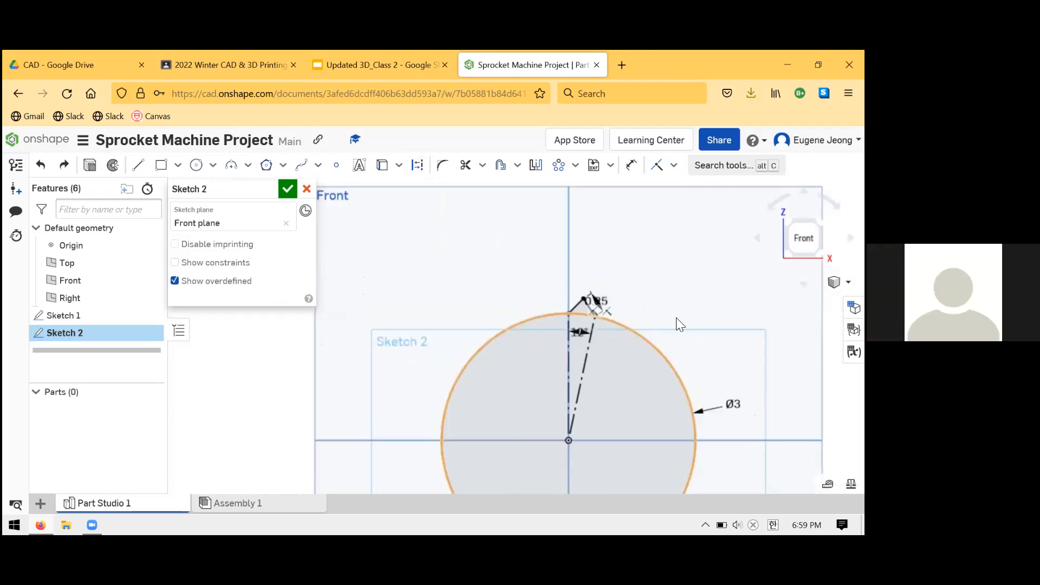
pyautogui.scroll(3, 677, 317)
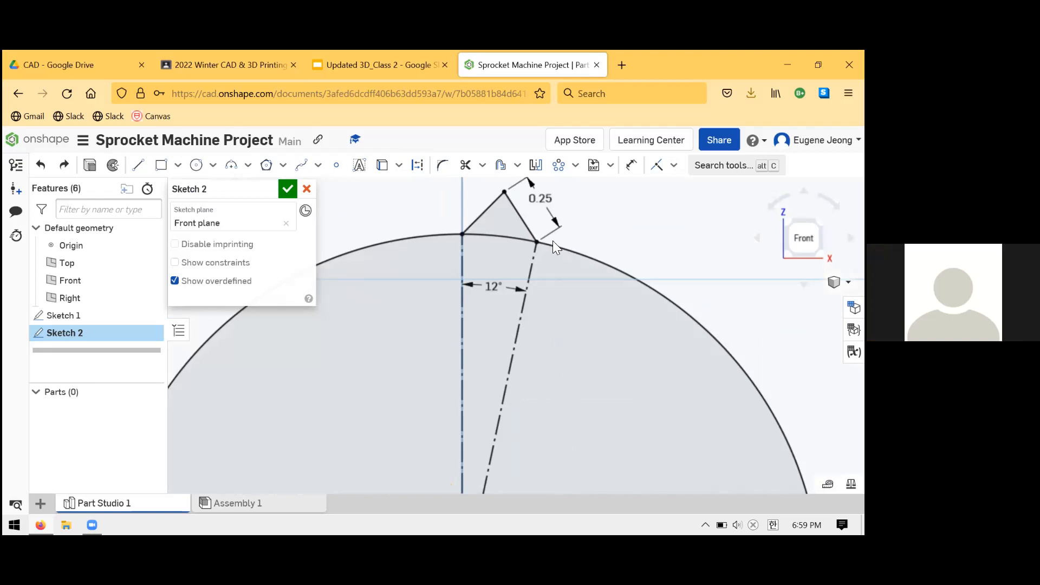
pyautogui.scroll(-8, 634, 417)
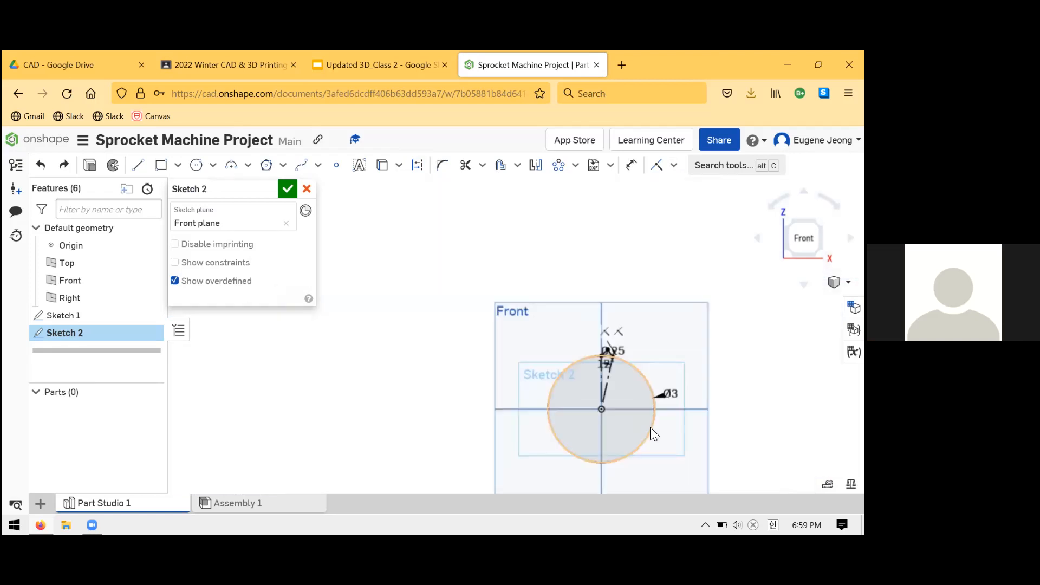
pyautogui.scroll(2, 623, 380)
pyautogui.scroll(-1, 652, 432)
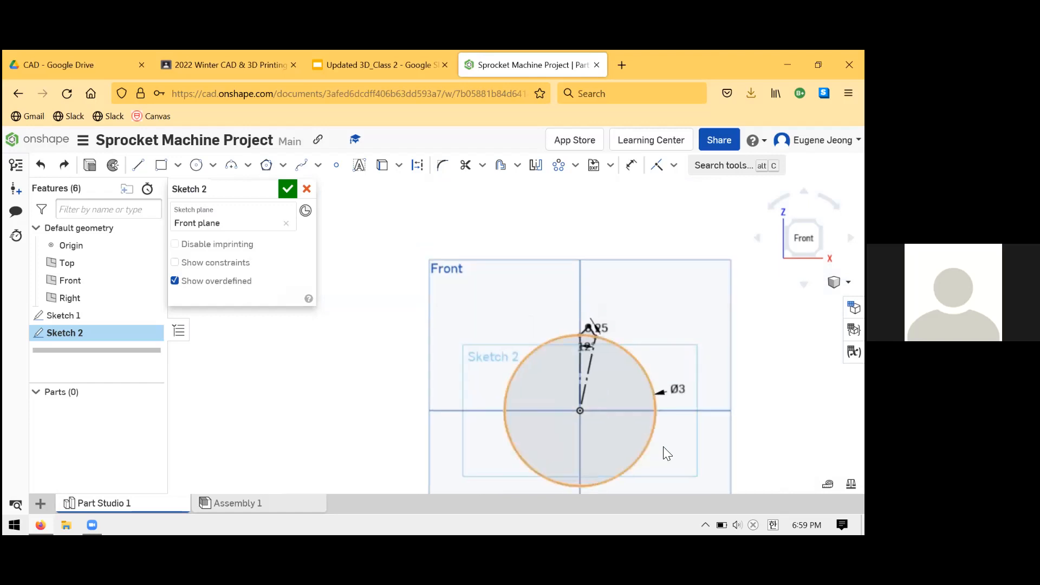
pyautogui.scroll(5, 656, 444)
pyautogui.scroll(-3, 597, 271)
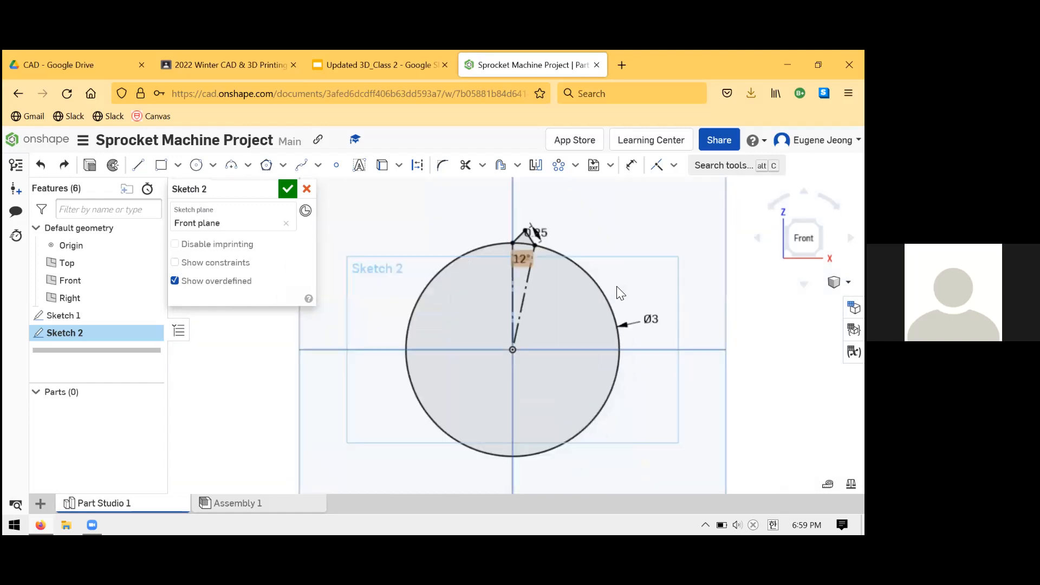
pyautogui.scroll(2, 529, 203)
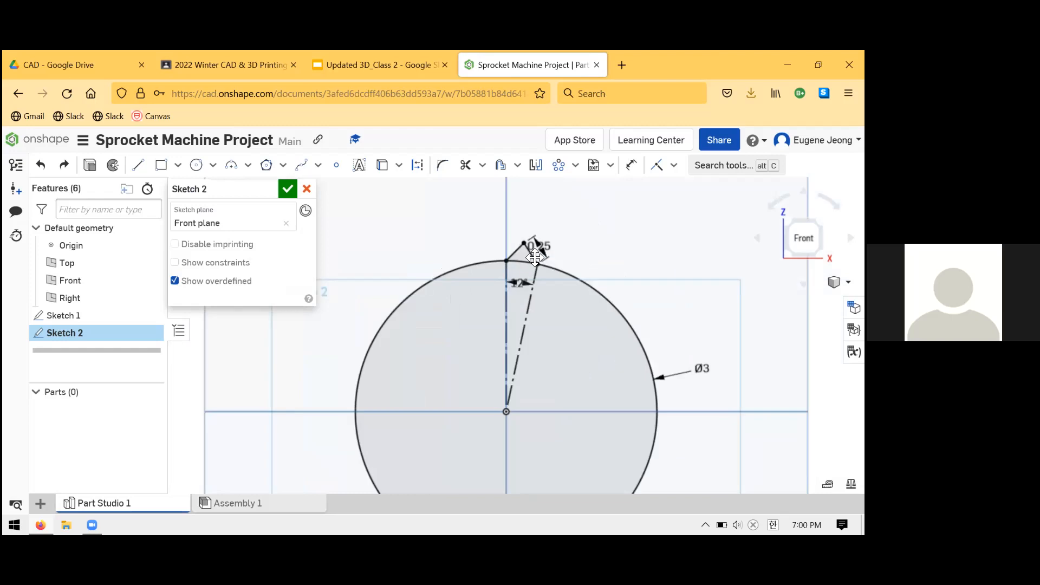
pyautogui.scroll(3, 521, 238)
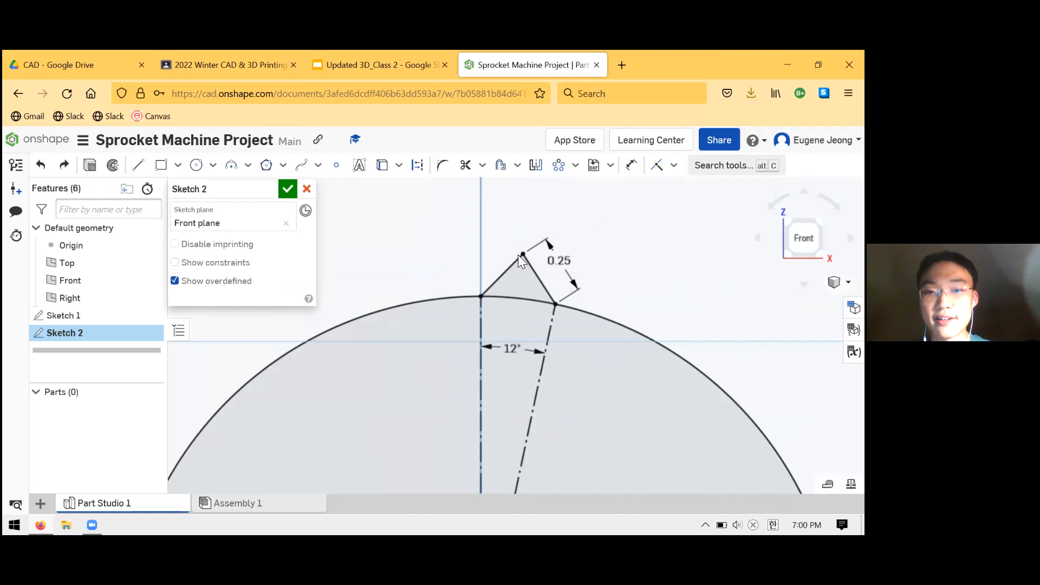
pyautogui.click(507, 270)
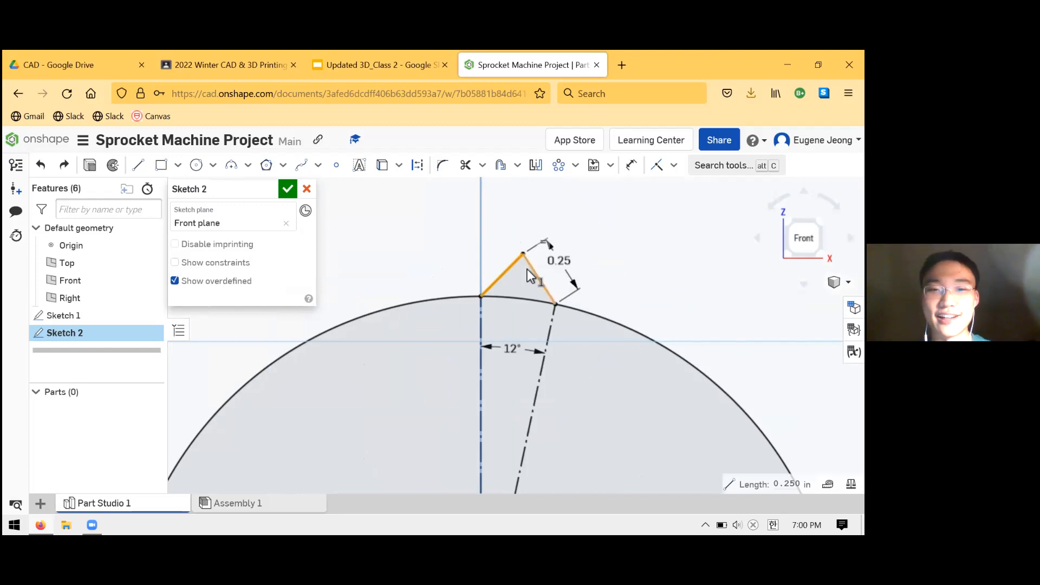
pyautogui.scroll(-3, 530, 276)
pyautogui.scroll(-1, 529, 274)
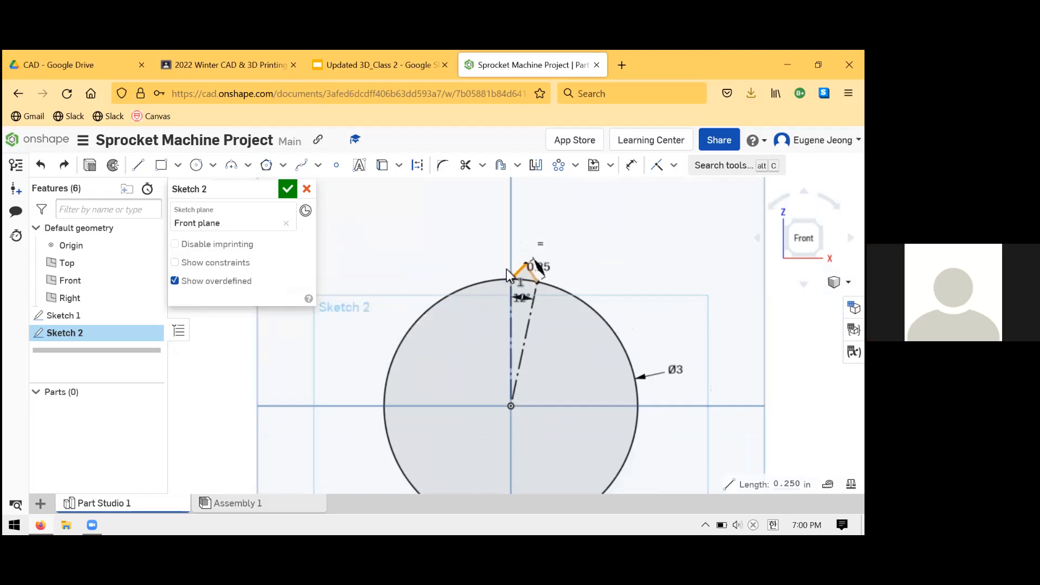
pyautogui.scroll(-2, 508, 275)
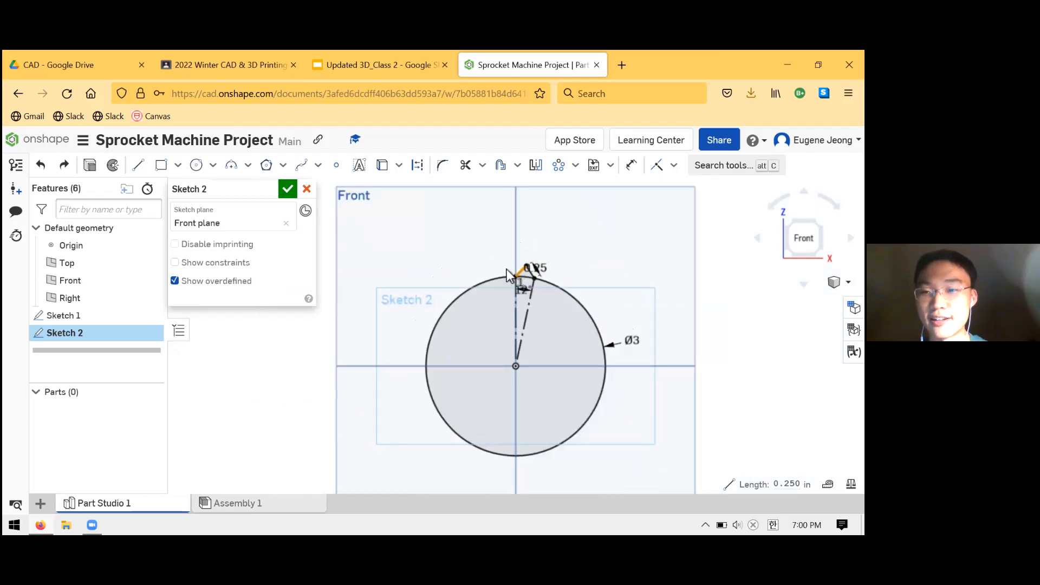
pyautogui.click(406, 370)
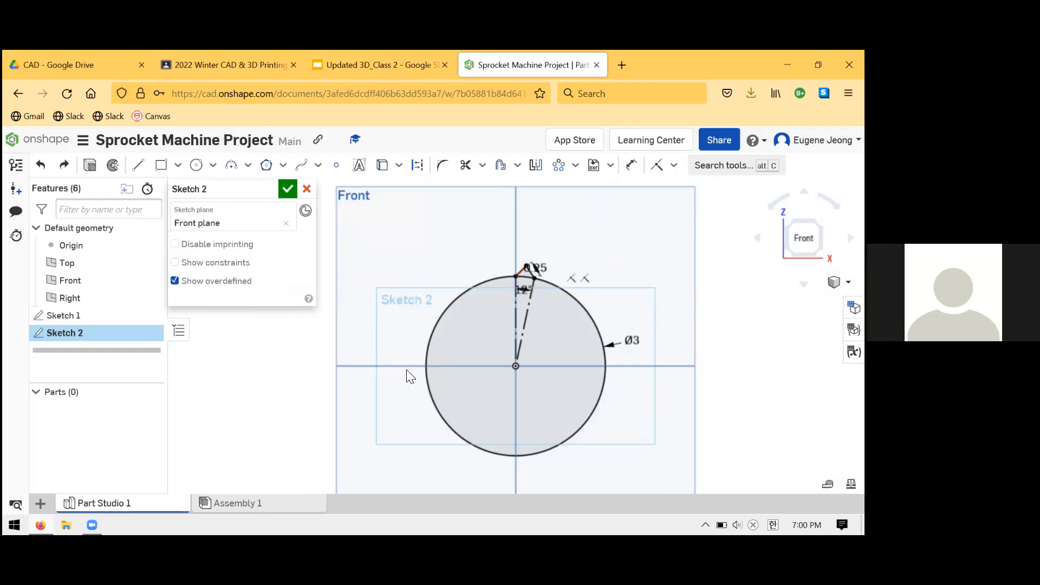
pyautogui.scroll(2, 454, 359)
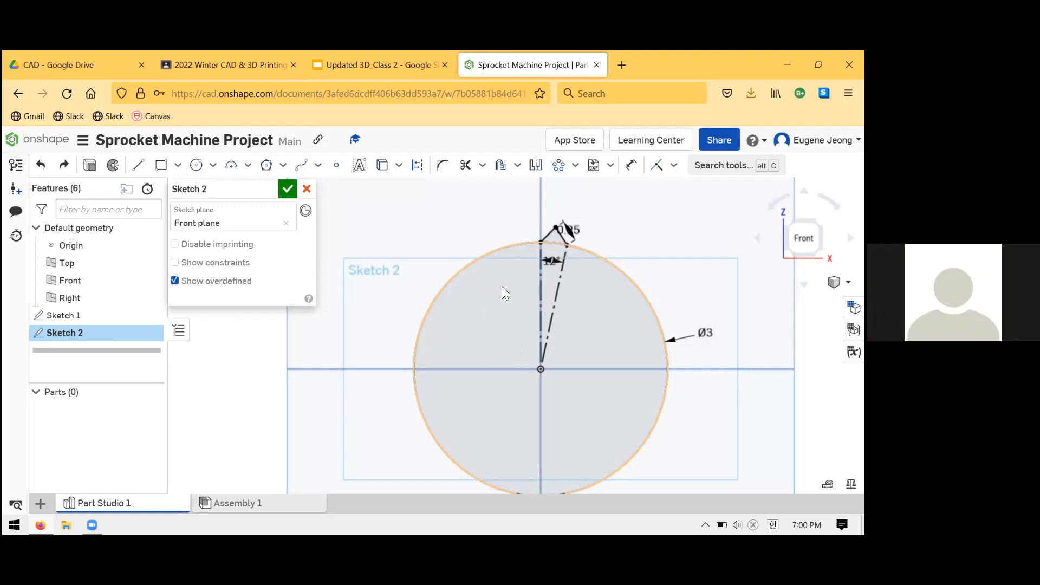
pyautogui.scroll(-2, 599, 316)
pyautogui.scroll(1, 558, 228)
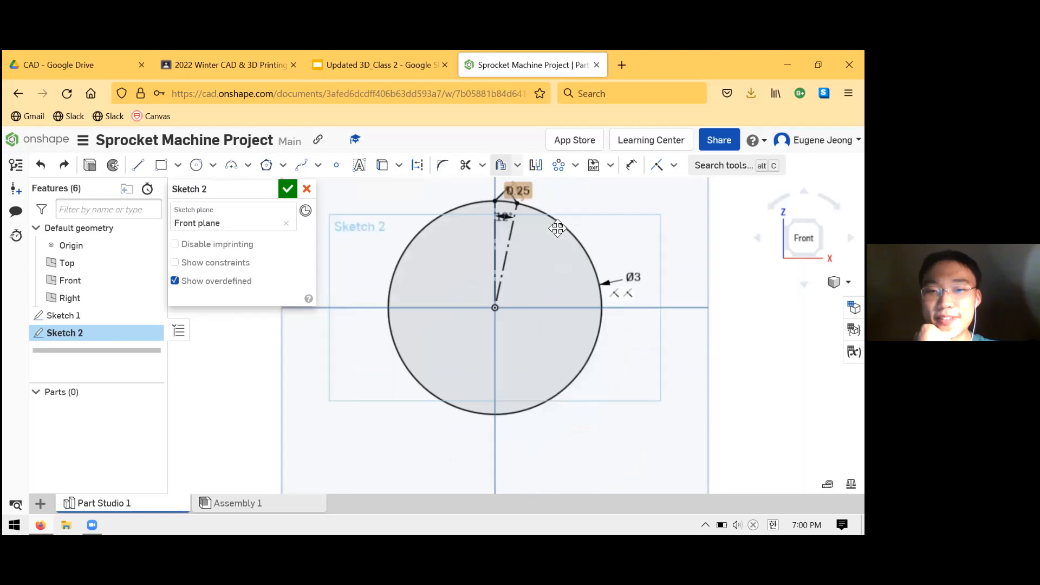
# - Delete the two sides of the triangular tooth from the circle's edge
pyautogui.scroll(2, 562, 250)
pyautogui.scroll(1, 580, 280)
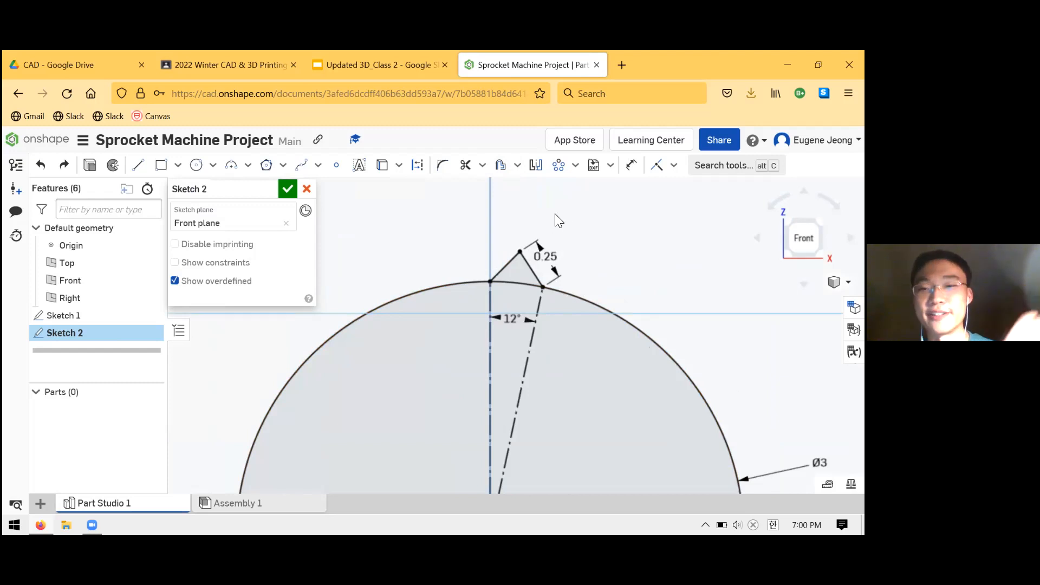
pyautogui.click(506, 265)
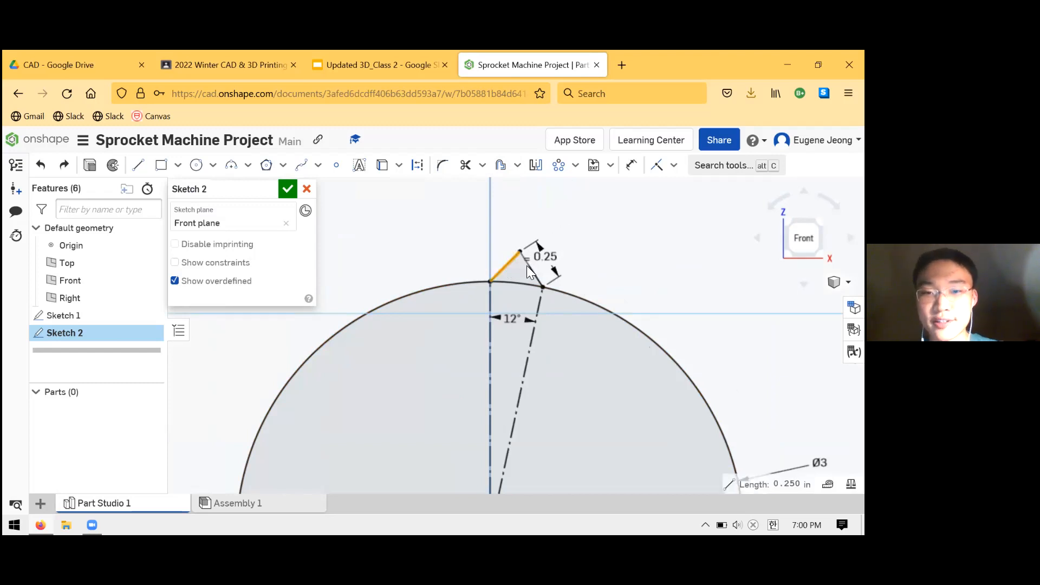
pyautogui.press('Delete')
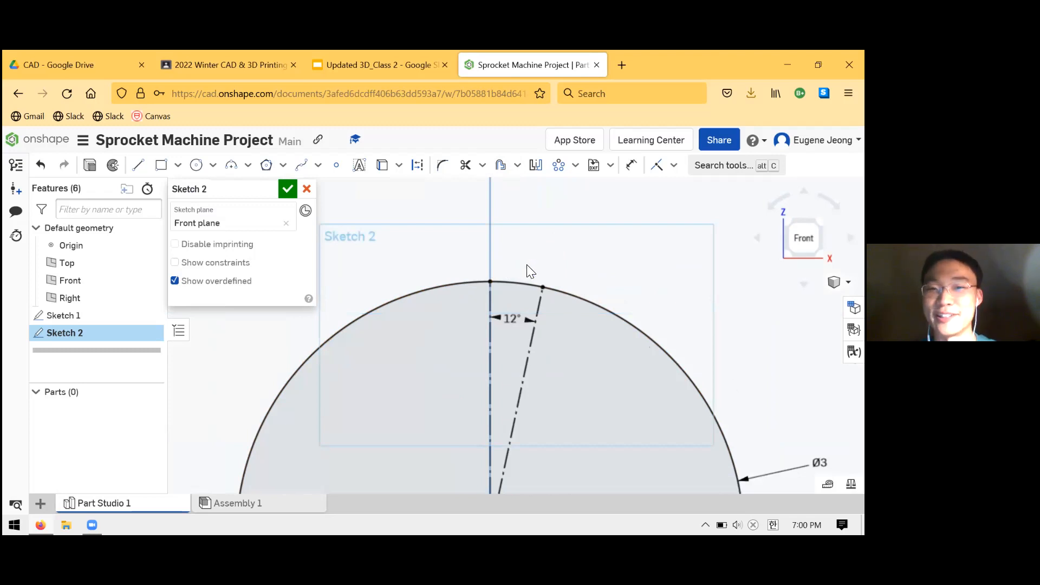
# - Sketch a flat-topped tooth from the vertical construction line's end, with edges about 0.17, 0.12 and 0.16 in, plus a 0.1 in base line to the angled construction line
pyautogui.click(138, 168)
pyautogui.scroll(1, 574, 263)
pyautogui.scroll(2, 551, 258)
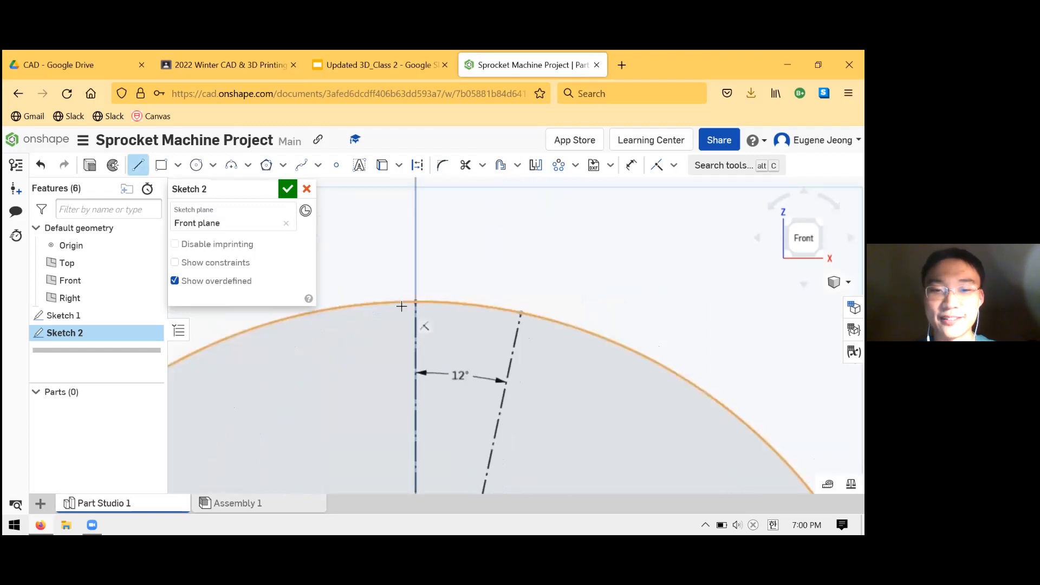
pyautogui.click(417, 302)
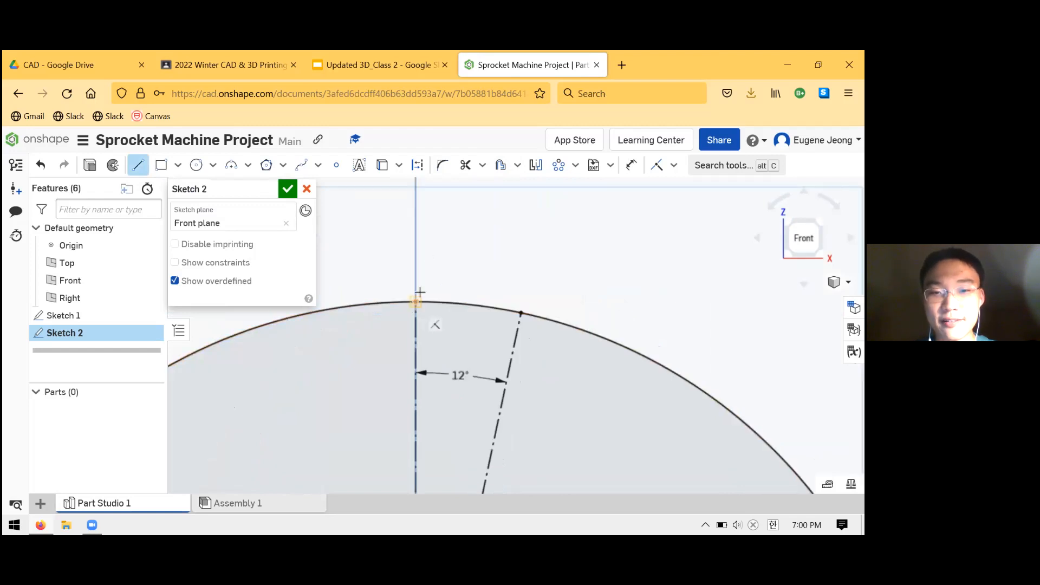
pyautogui.click(436, 247)
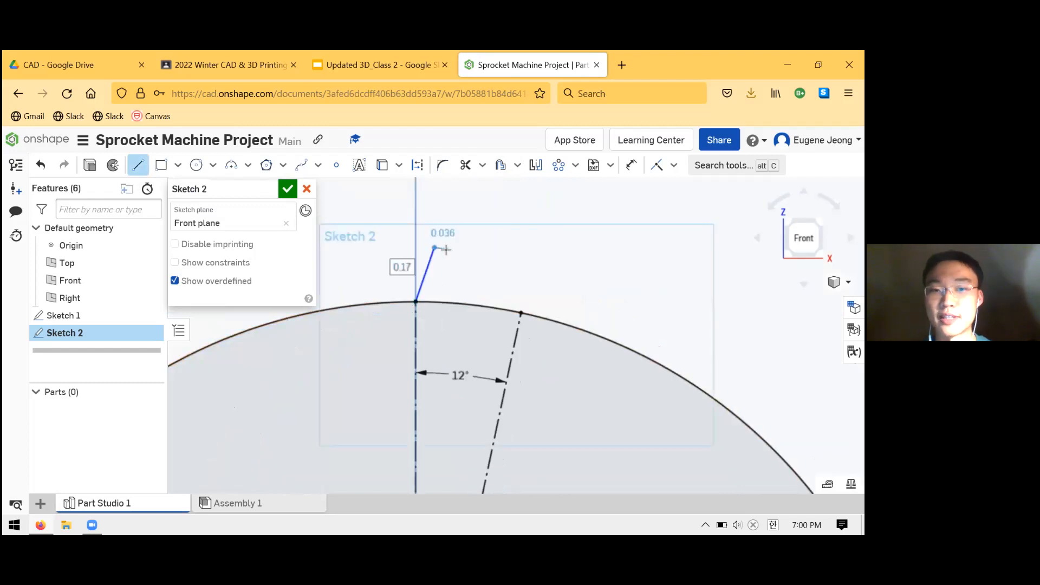
pyautogui.click(475, 254)
pyautogui.click(488, 308)
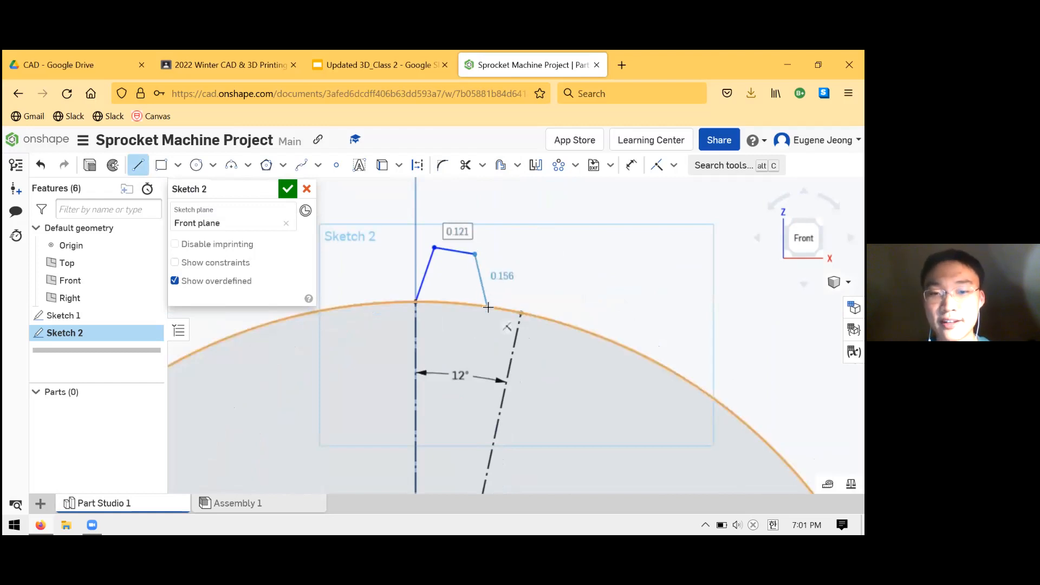
pyautogui.click(521, 315)
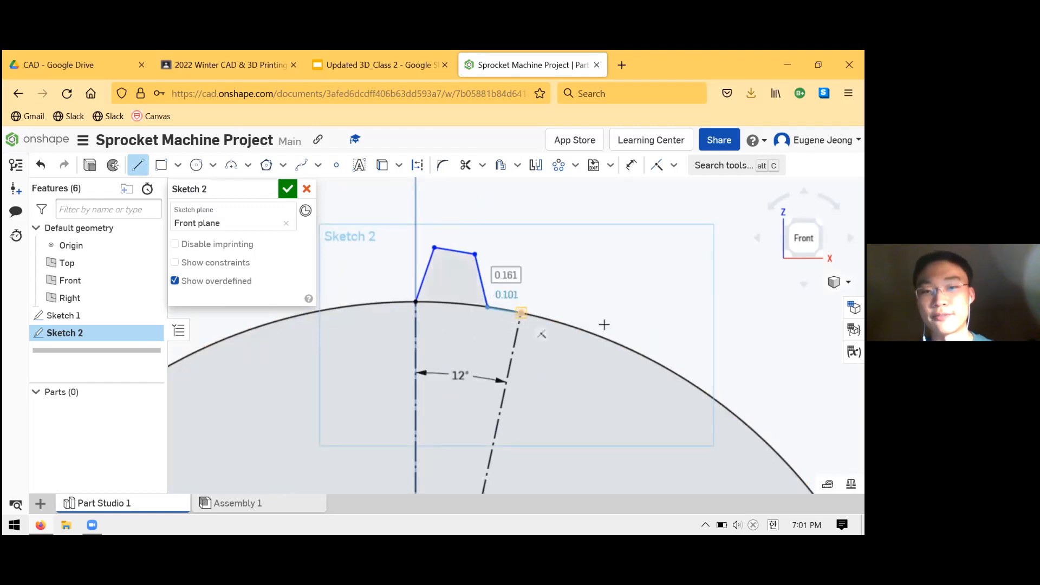
pyautogui.press('Escape')
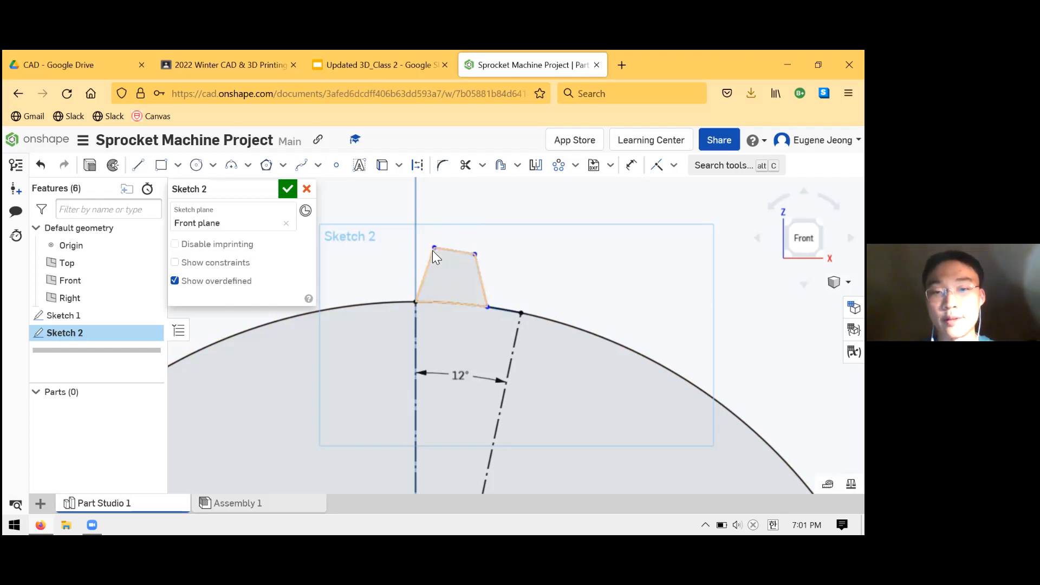
# - Reshape the flat-topped tooth by moving its two upper corners and shifting its second base point along the circle towards the angled construction line
pyautogui.moveTo(435, 249)
pyautogui.mouseDown()
pyautogui.moveTo(443, 265)
pyautogui.moveTo(440, 252)
pyautogui.mouseUp()
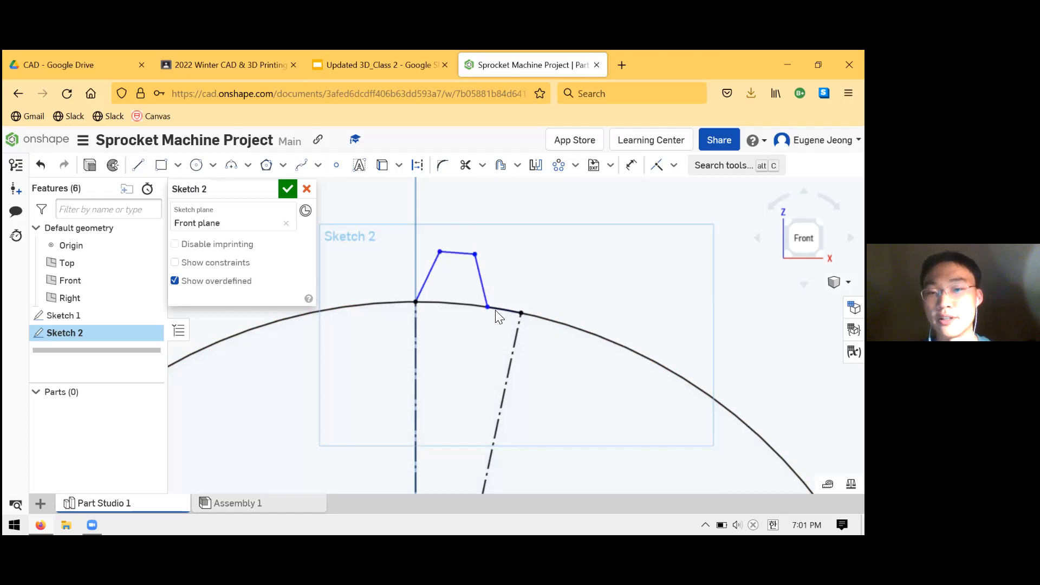
pyautogui.moveTo(487, 308); pyautogui.dragTo(504, 310)
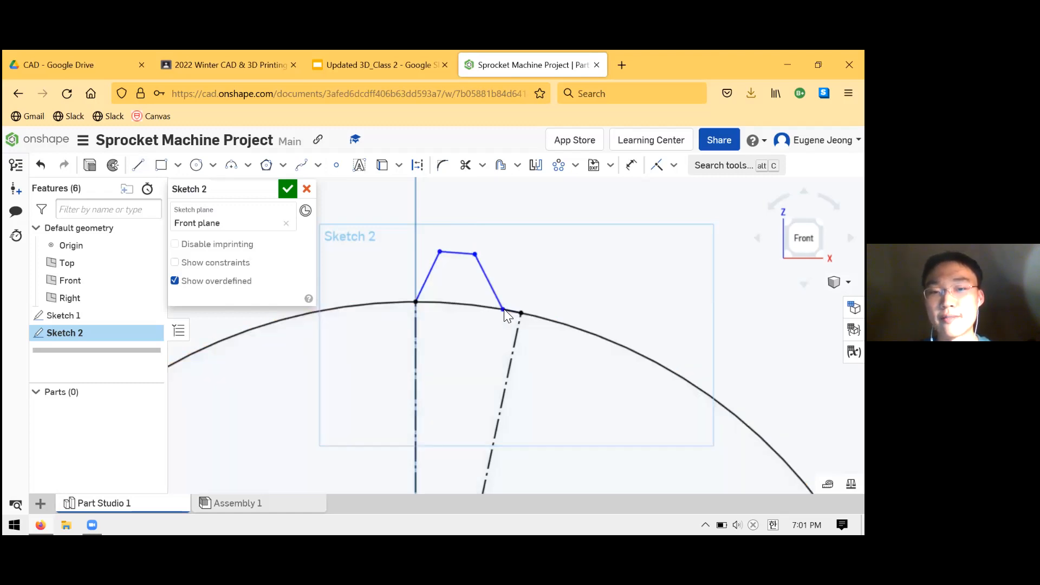
pyautogui.moveTo(477, 254); pyautogui.dragTo(485, 255)
# - Start a circular pattern of the flat-topped tooth's outline around the centre of the 3 in circle
pyautogui.scroll(-3, 519, 247)
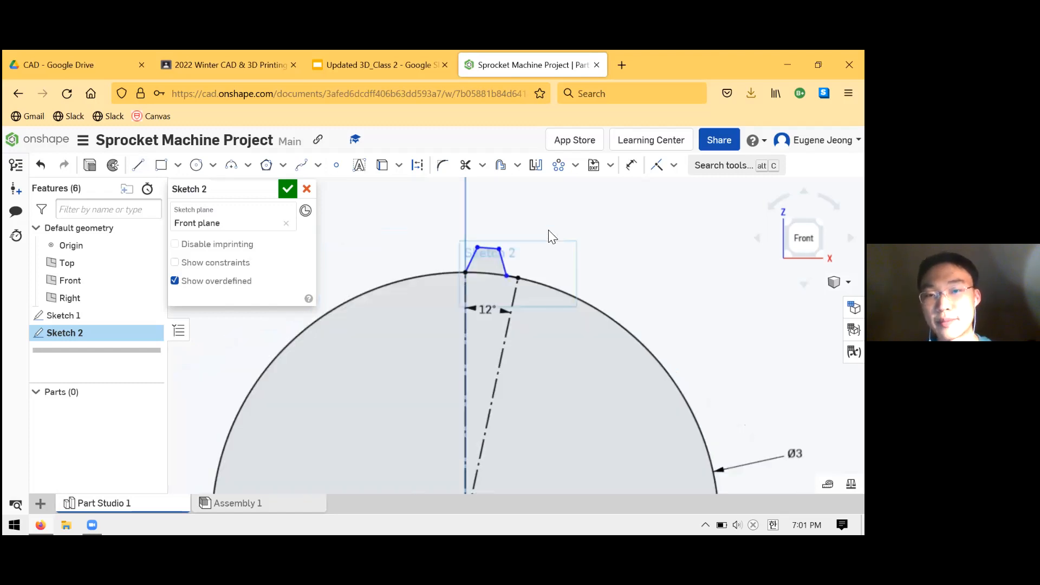
pyautogui.scroll(-5, 548, 231)
pyautogui.scroll(2, 543, 251)
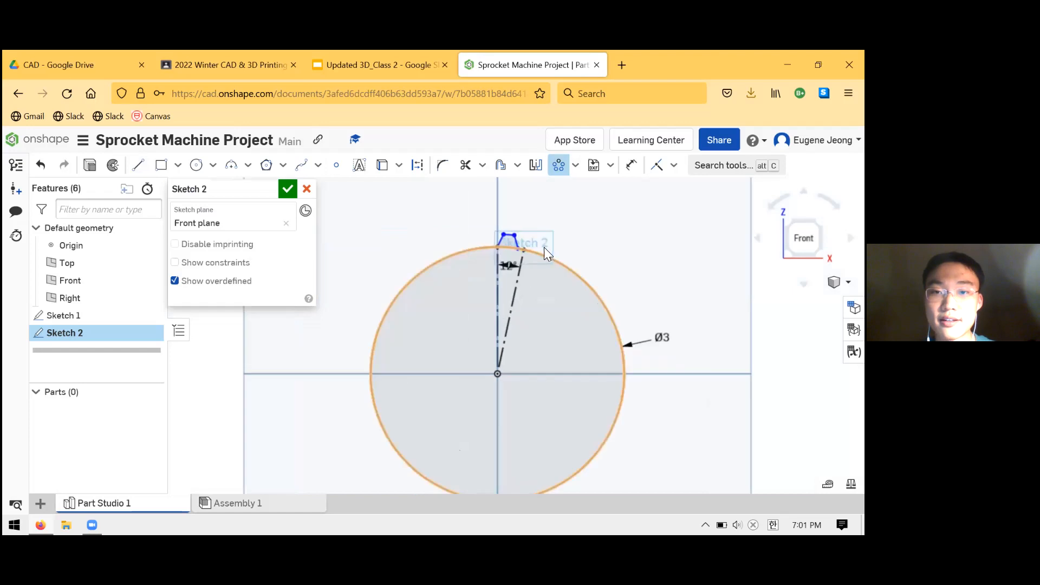
pyautogui.scroll(5, 513, 235)
pyautogui.click(421, 255)
pyautogui.click(456, 224)
pyautogui.click(497, 279)
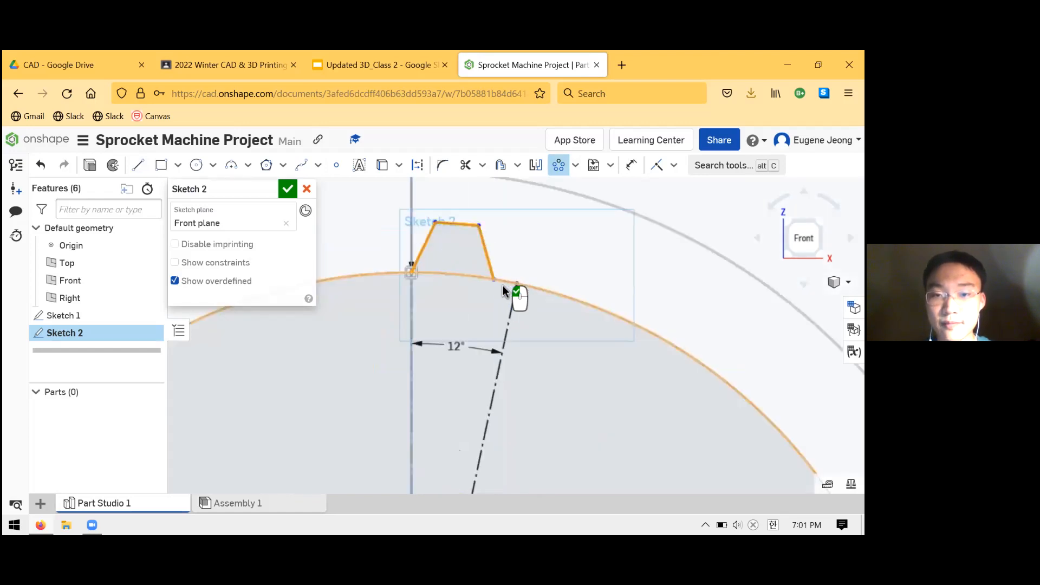
pyautogui.scroll(3, 501, 278)
pyautogui.scroll(2, 485, 293)
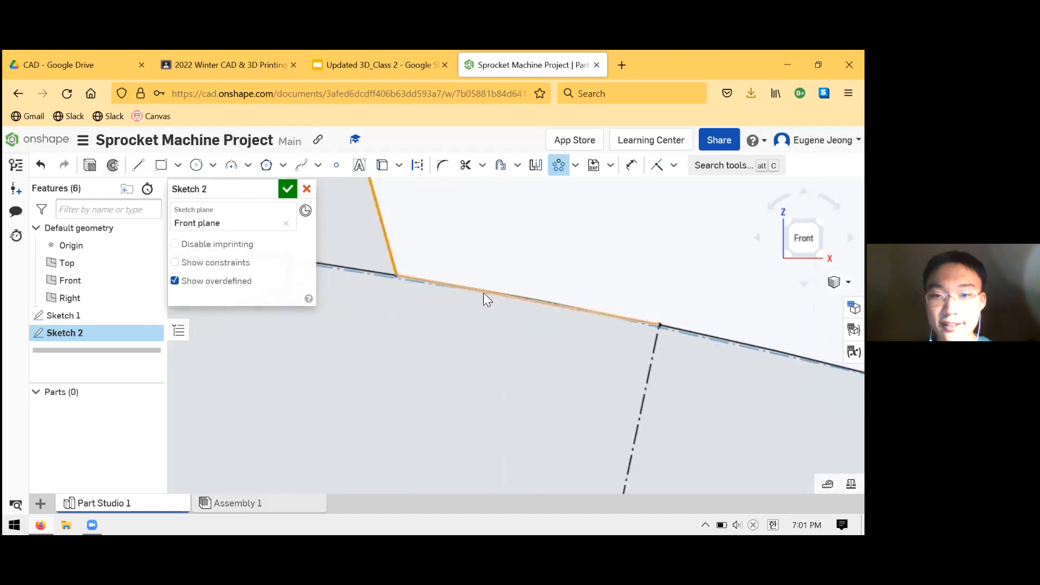
pyautogui.scroll(-5, 520, 268)
pyautogui.scroll(-4, 508, 269)
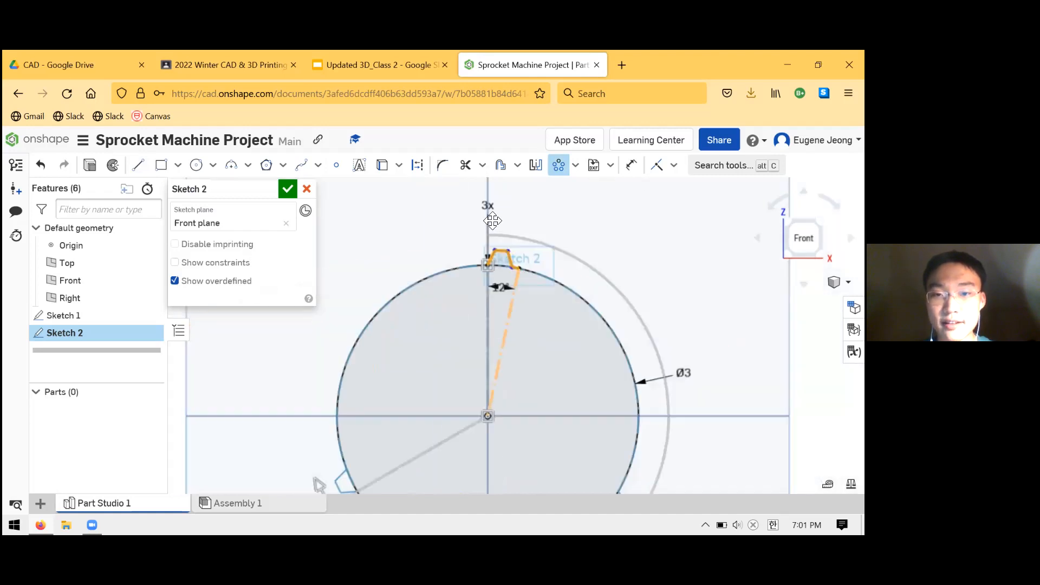
# - Set the tooth's circular pattern to 30 instances around the circle and finish Sketch 2
pyautogui.click(492, 216)
pyautogui.write('30')
pyautogui.press('Return')
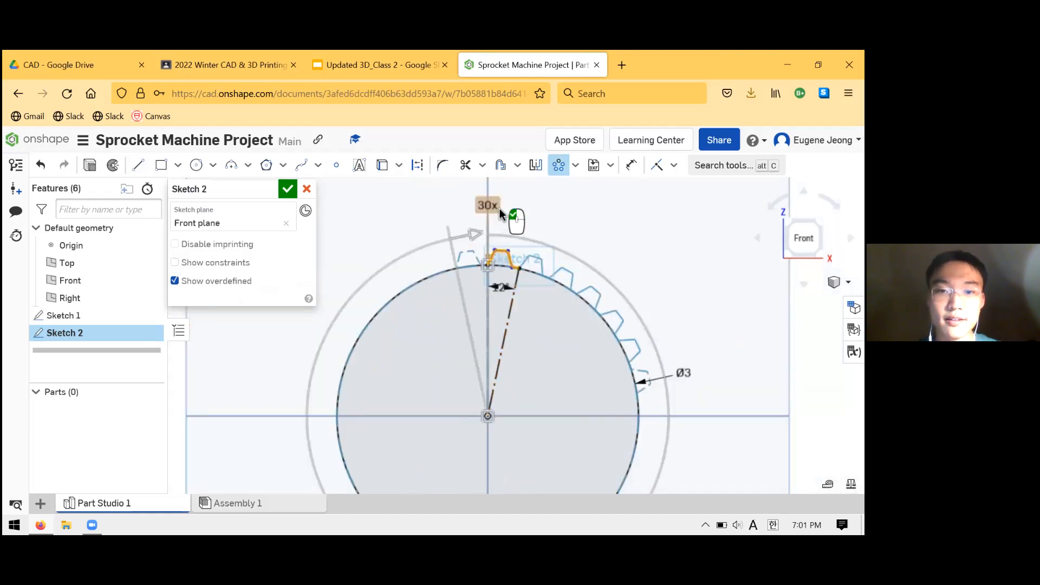
pyautogui.press('Return')
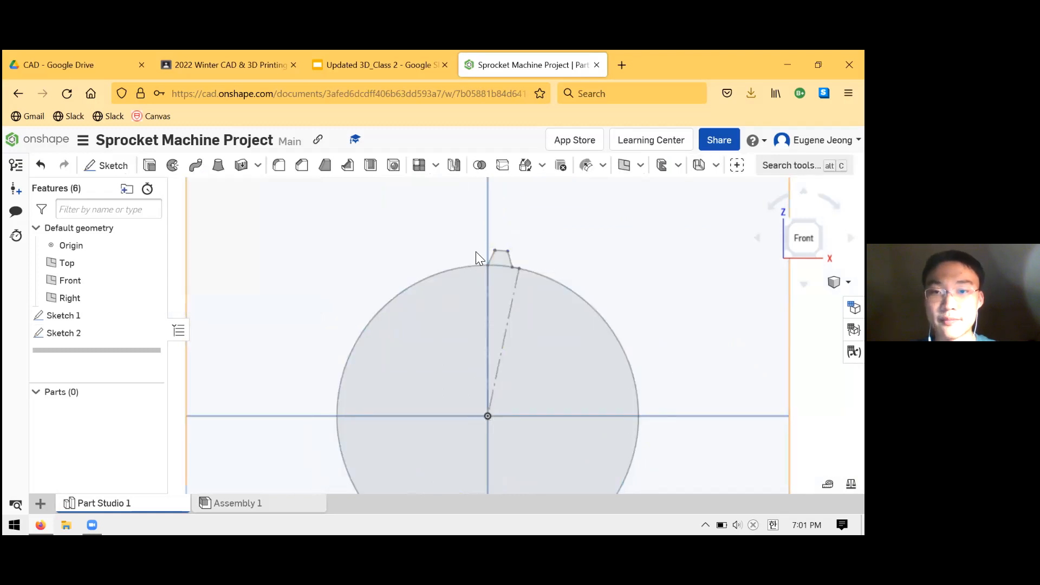
pyautogui.scroll(-2, 472, 255)
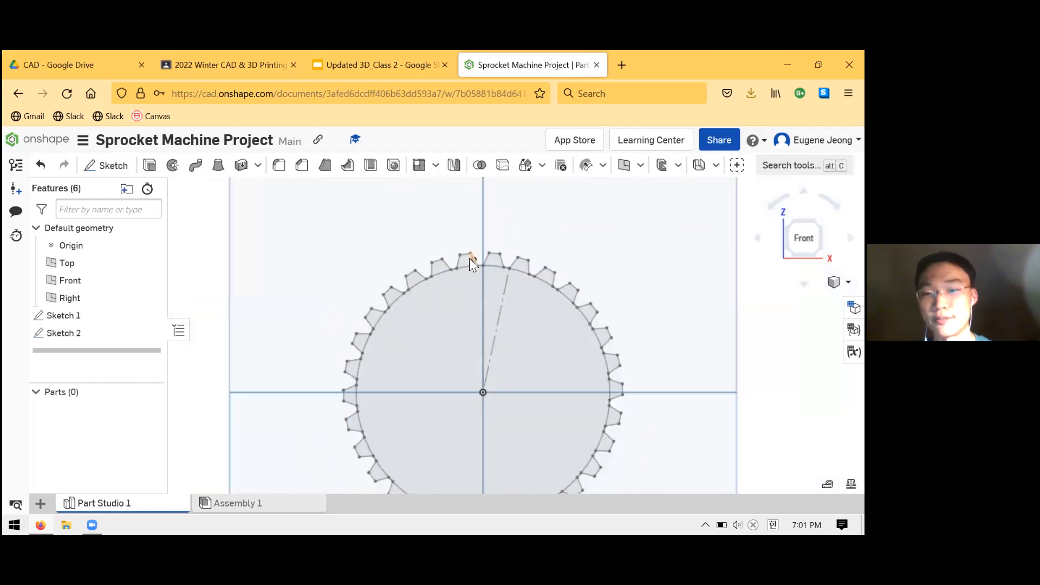
pyautogui.click(90, 333)
pyautogui.click(87, 318)
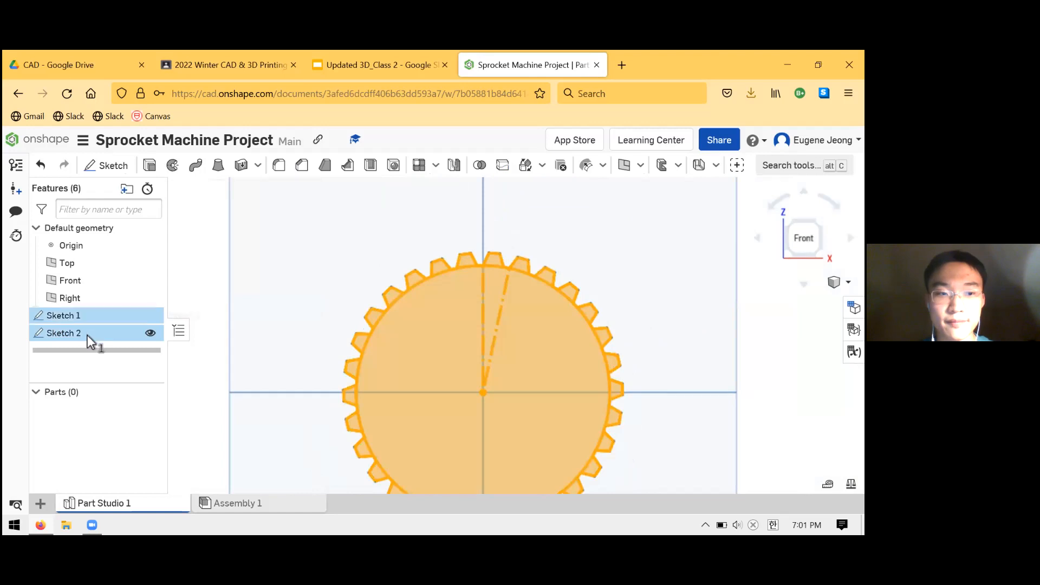
pyautogui.click(104, 336)
pyautogui.press('`')
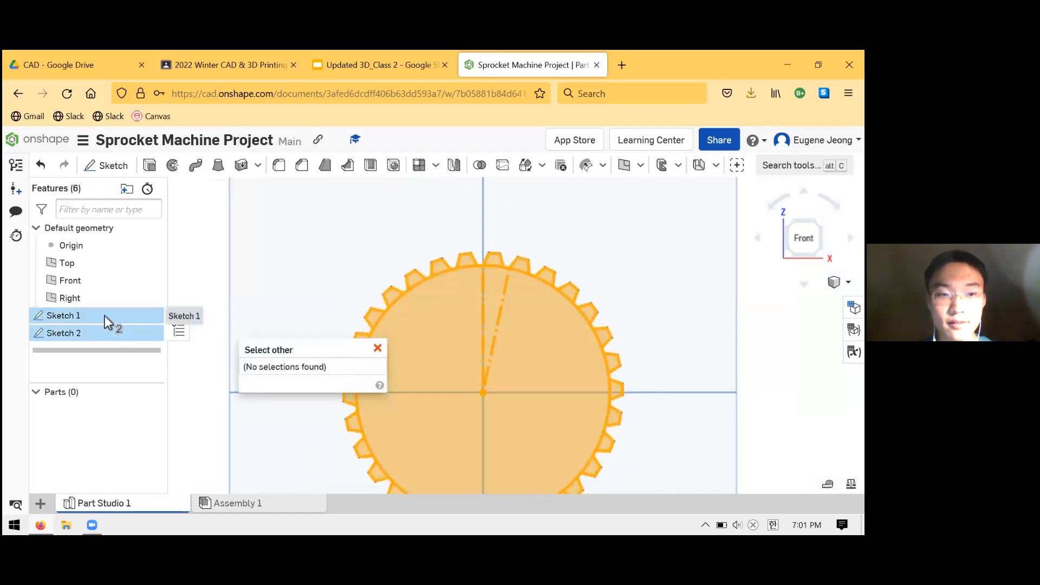
pyautogui.moveTo(152, 315)
pyautogui.mouseDown()
pyautogui.moveTo(188, 314)
pyautogui.moveTo(202, 287)
pyautogui.mouseUp()
pyautogui.click(202, 286)
# - Reopen Sketch 2 for editing
pyautogui.click(126, 315)
pyautogui.click(117, 329)
pyautogui.moveTo(144, 329)
pyautogui.mouseDown()
pyautogui.moveTo(162, 293)
pyautogui.moveTo(121, 333)
pyautogui.mouseUp()
pyautogui.click(154, 147)
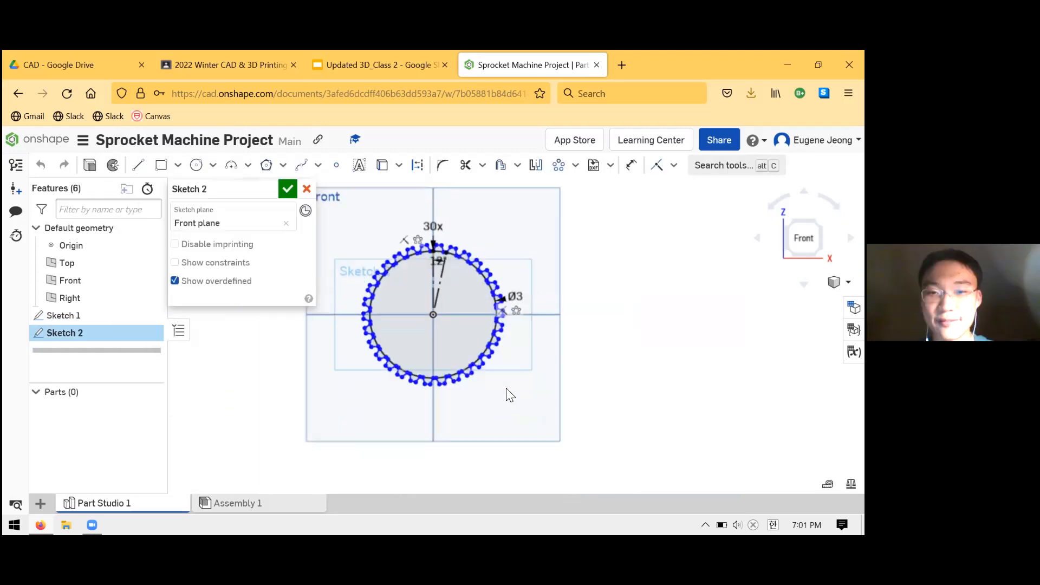
# - Delete all the gear geometry in Sketch 2 and undo the deletion
pyautogui.moveTo(348, 206); pyautogui.dragTo(506, 388)
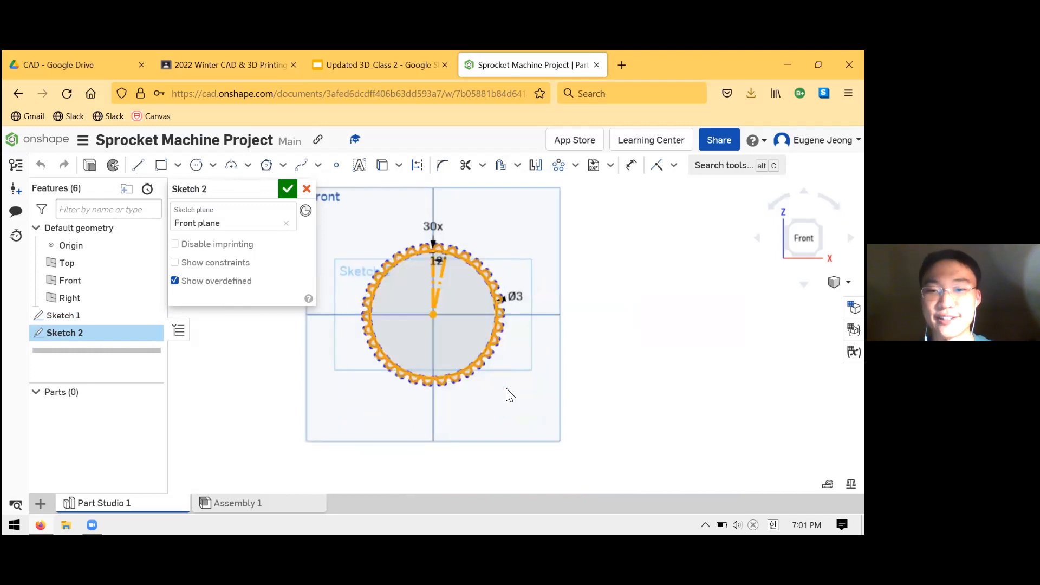
pyautogui.press('Escape')
pyautogui.scroll(4, 425, 310)
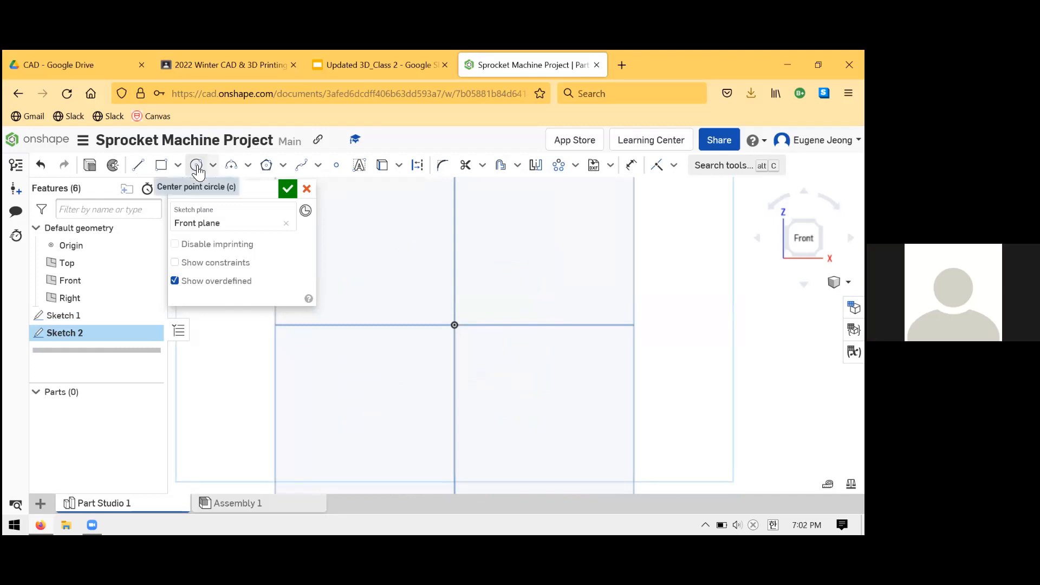
pyautogui.hotkey('ctrl', 'z')
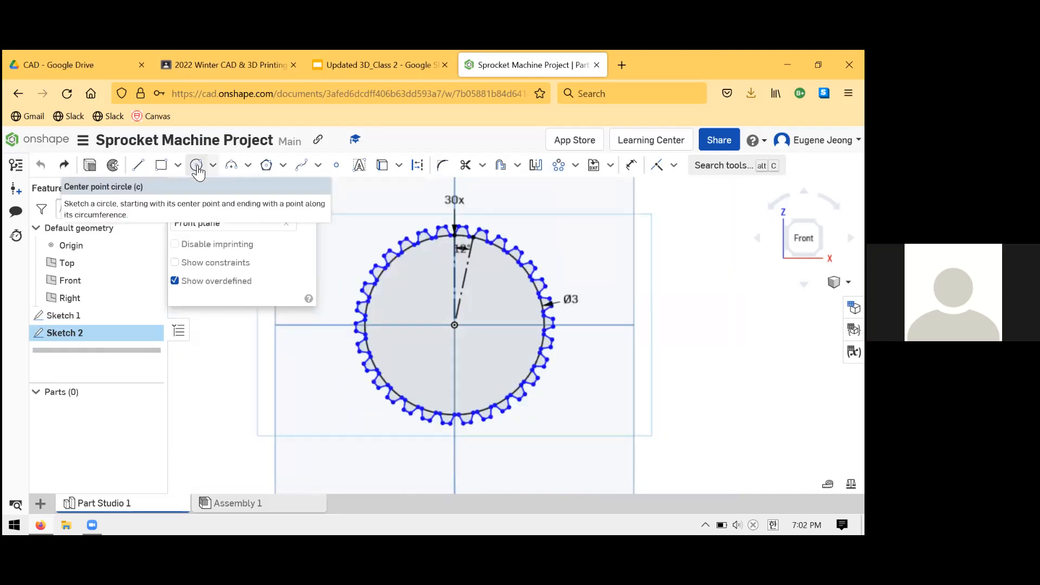
# - Try to set the tooth pattern's instance count to 40
pyautogui.doubleClick(455, 200)
pyautogui.write('1')
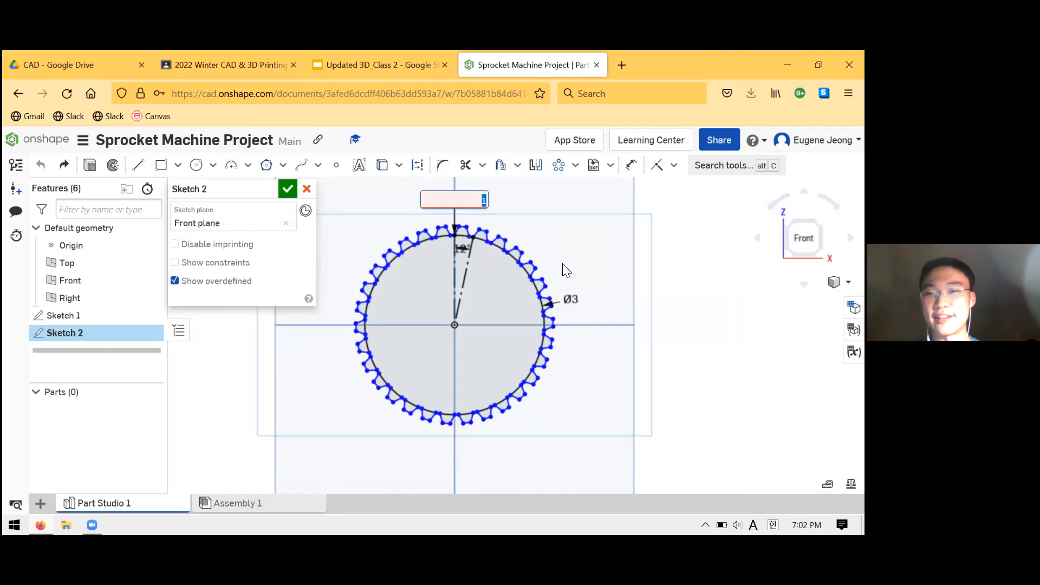
pyautogui.hotkey('ctrl', 'z')
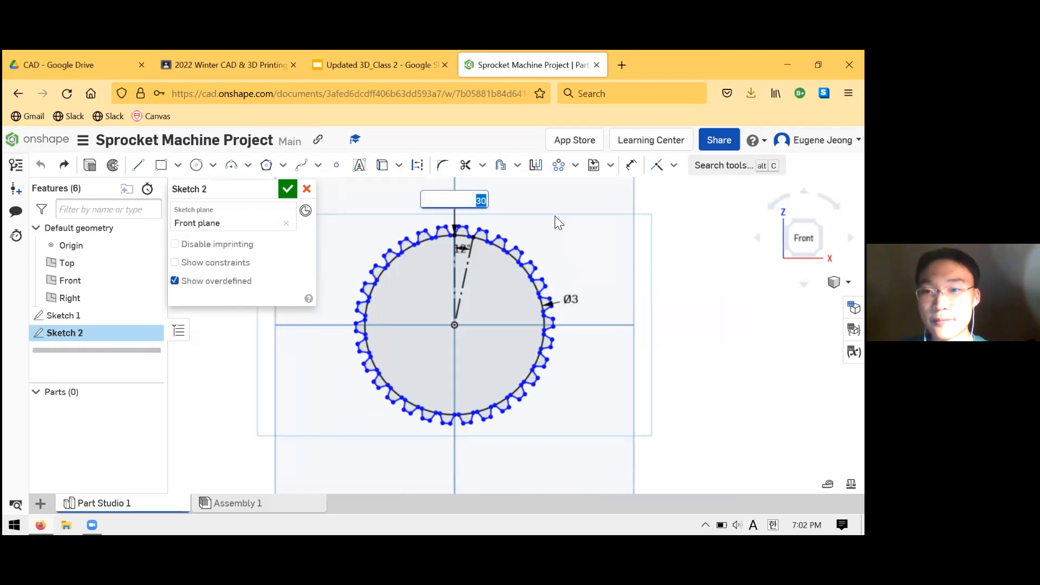
pyautogui.write('30')
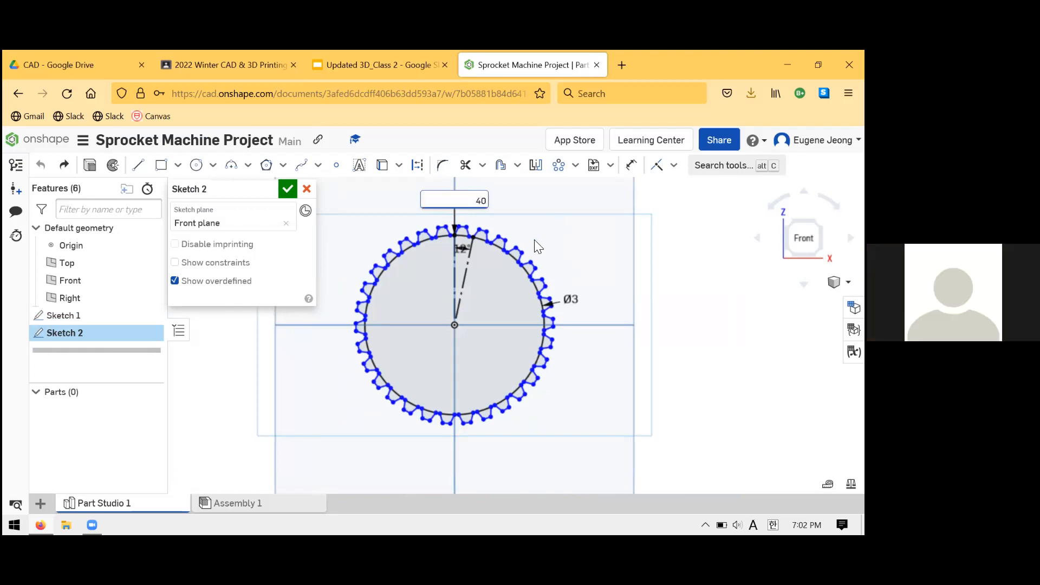
pyautogui.press('Return')
# - Try moving points of the gear profile in Sketch 2 and undo the last change
pyautogui.scroll(-2, 484, 256)
pyautogui.scroll(5, 418, 257)
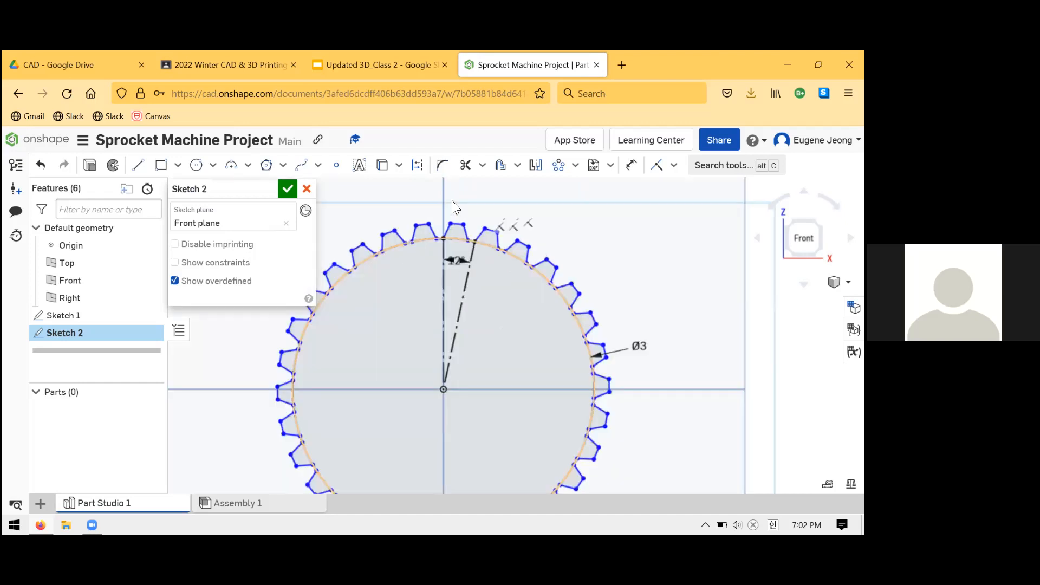
pyautogui.scroll(4, 454, 206)
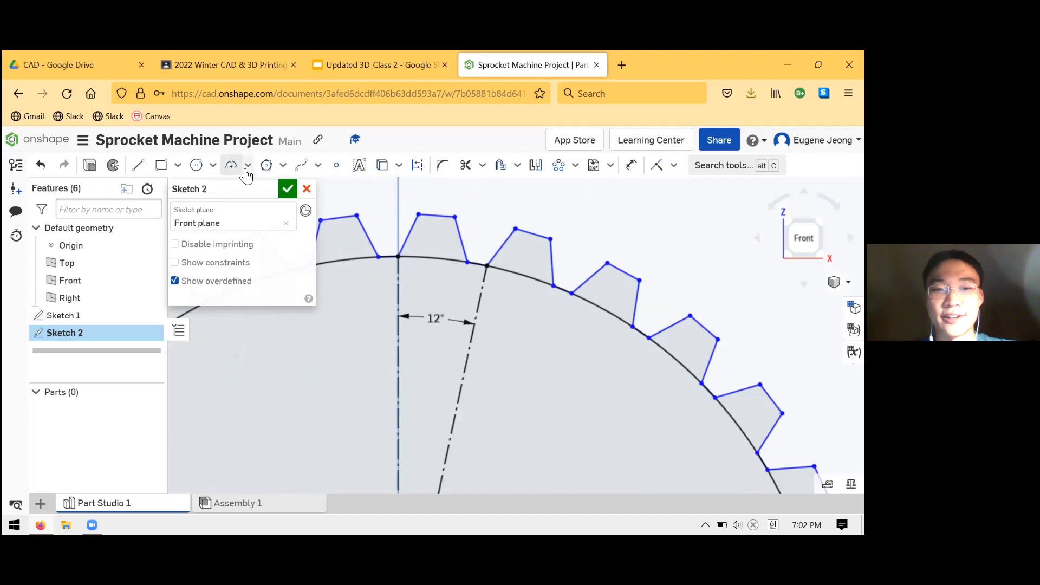
pyautogui.click(301, 165)
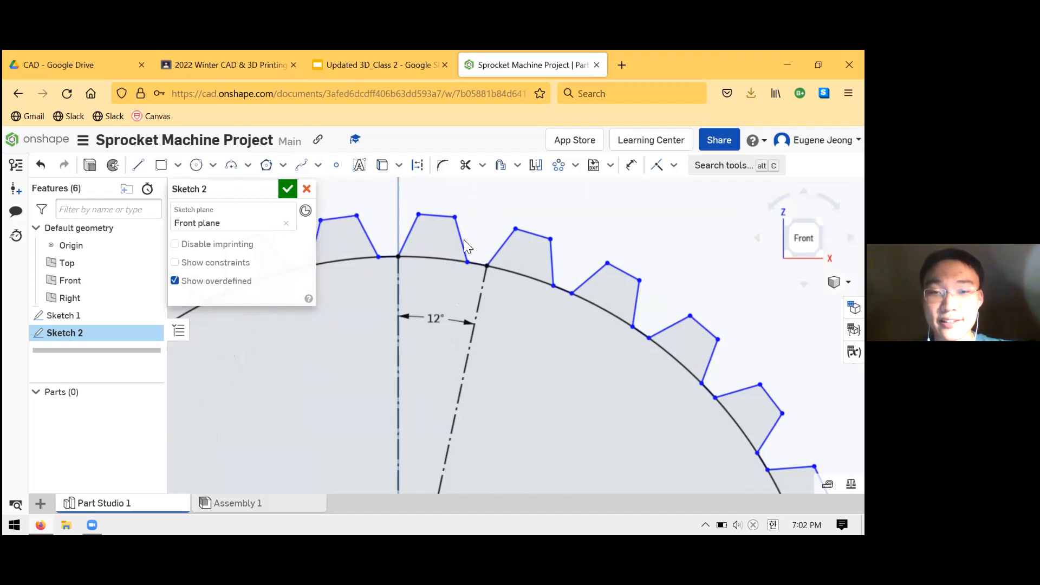
pyautogui.scroll(-3, 515, 259)
pyautogui.click(482, 386)
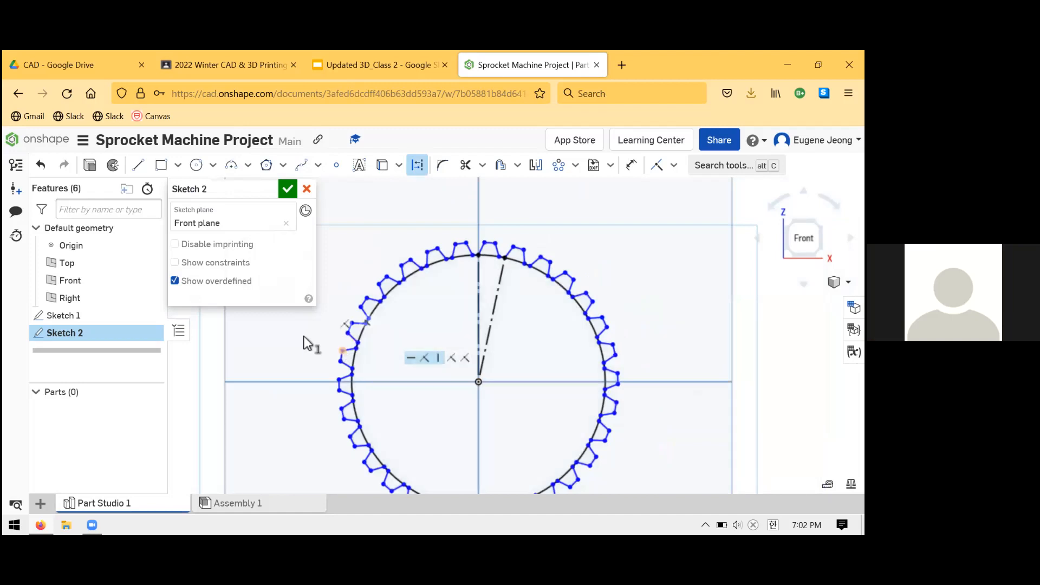
pyautogui.click(279, 360)
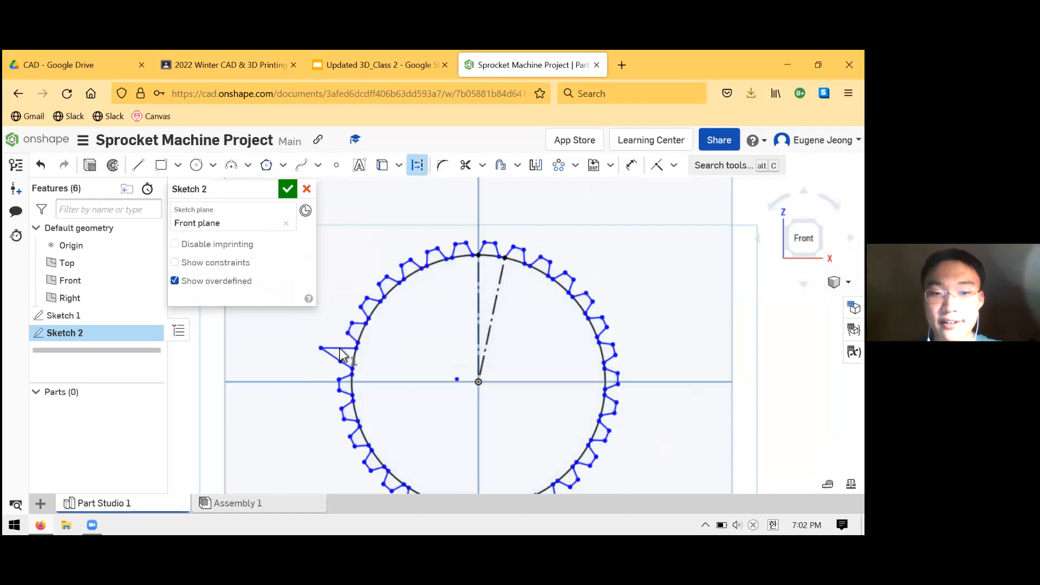
pyautogui.hotkey('ctrl', 'z')
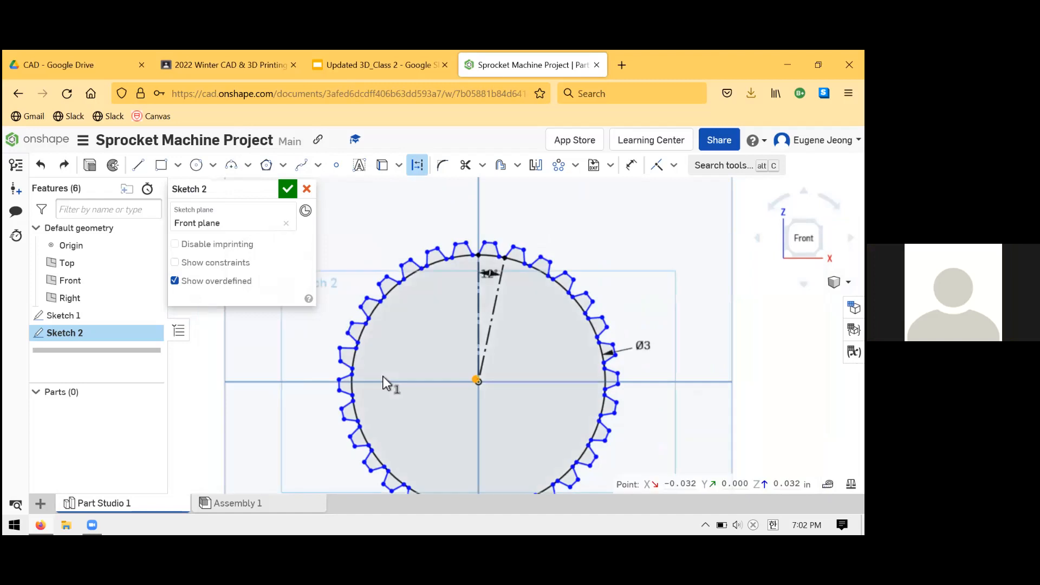
# - Delete the entire gear profile, including the circle, teeth and construction lines, from Sketch 2
pyautogui.scroll(-3, 476, 278)
pyautogui.moveTo(347, 212); pyautogui.dragTo(628, 442)
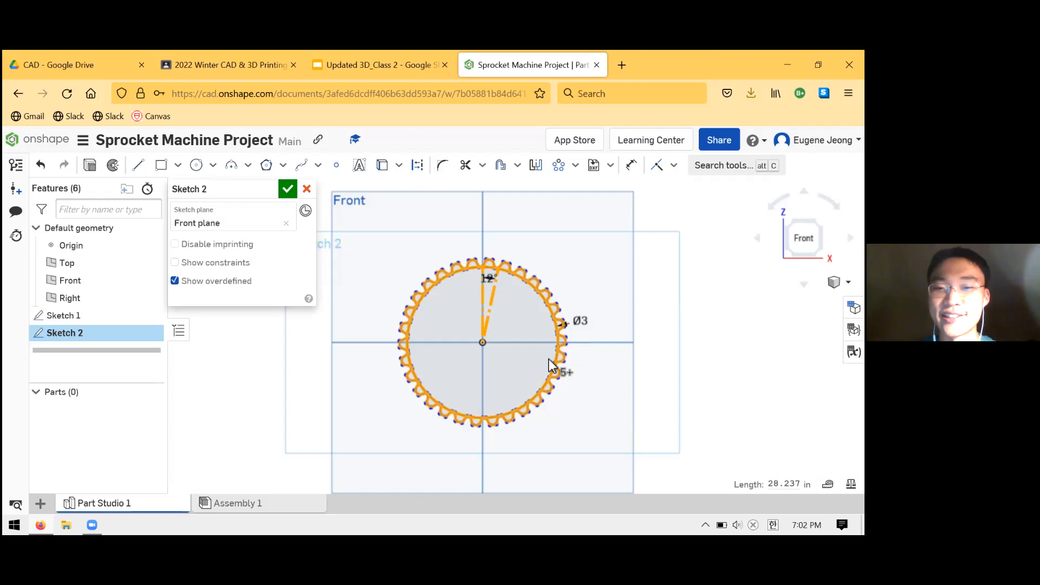
pyautogui.moveTo(375, 227); pyautogui.dragTo(599, 464)
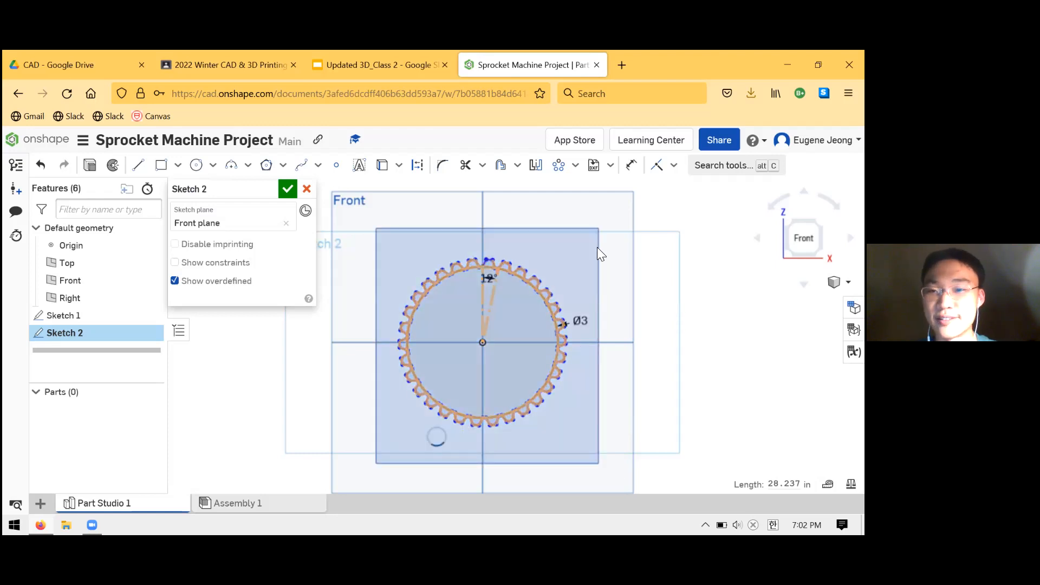
pyautogui.press('Delete')
# - Sketch a circle centred on the origin and set its diameter to 3 in
pyautogui.click(200, 172)
pyautogui.click(483, 342)
pyautogui.click(562, 240)
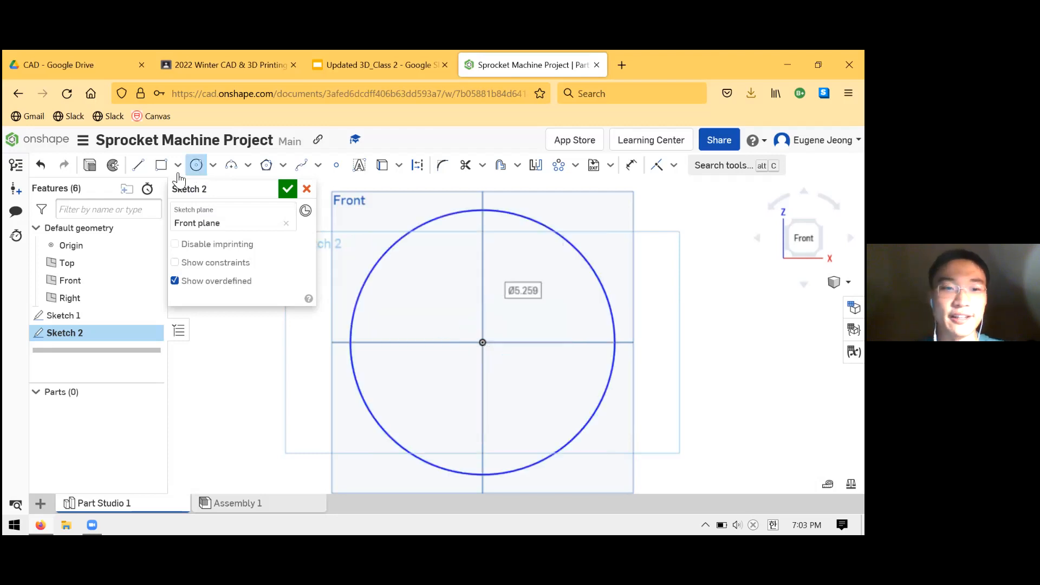
pyautogui.click(629, 168)
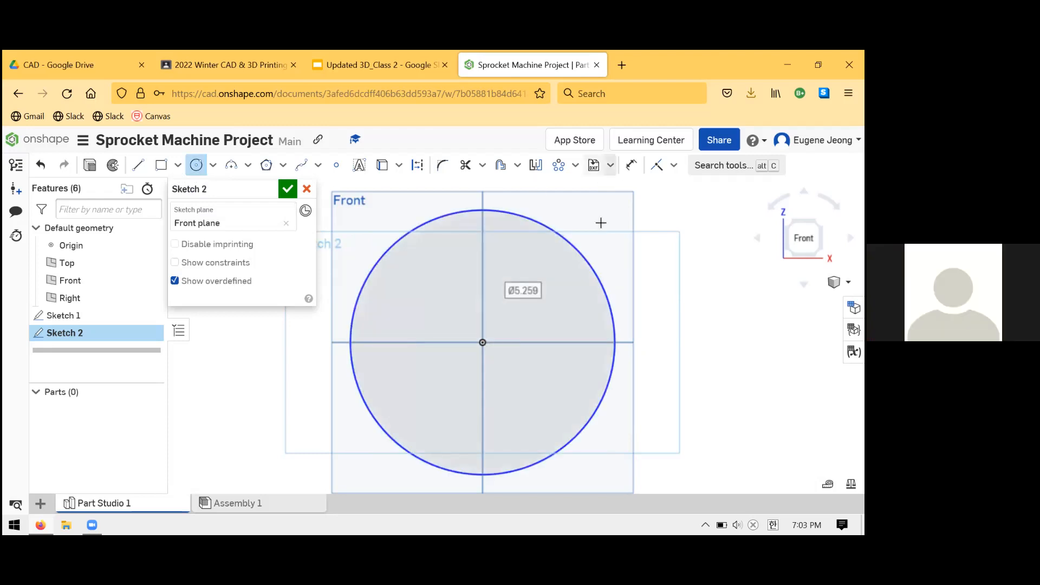
pyautogui.click(577, 247)
pyautogui.click(627, 242)
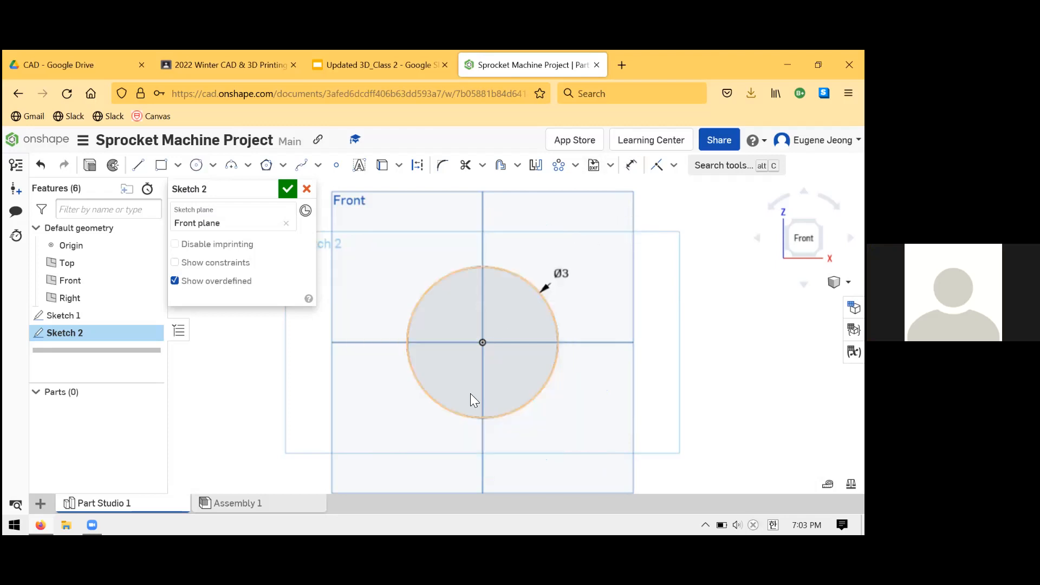
# - Sketch a steep line about 1.5 in long in the empty area to the right of the circle
pyautogui.scroll(3, 504, 314)
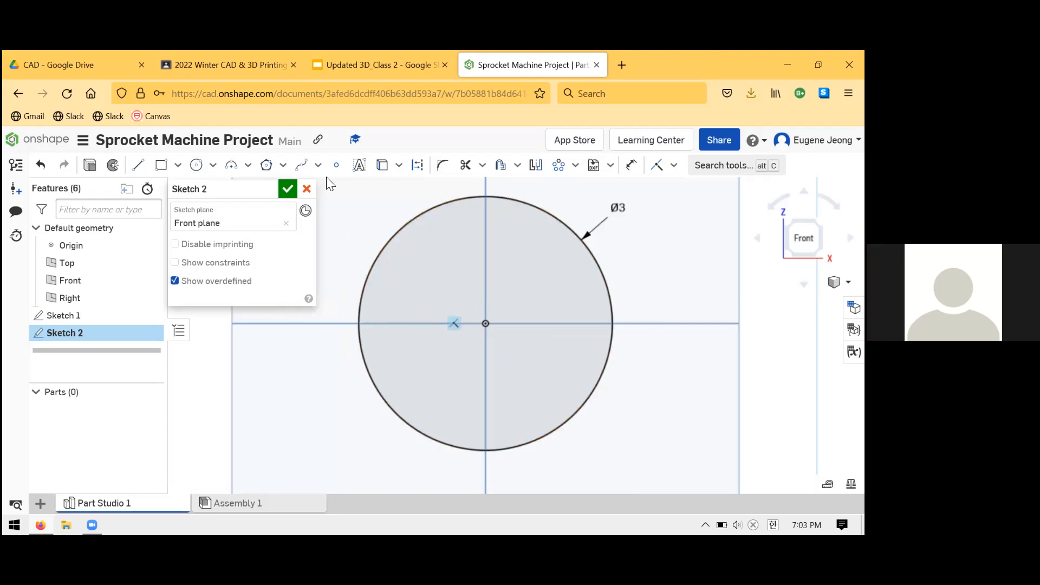
pyautogui.click(138, 165)
pyautogui.scroll(-1, 407, 271)
pyautogui.scroll(-2, 538, 276)
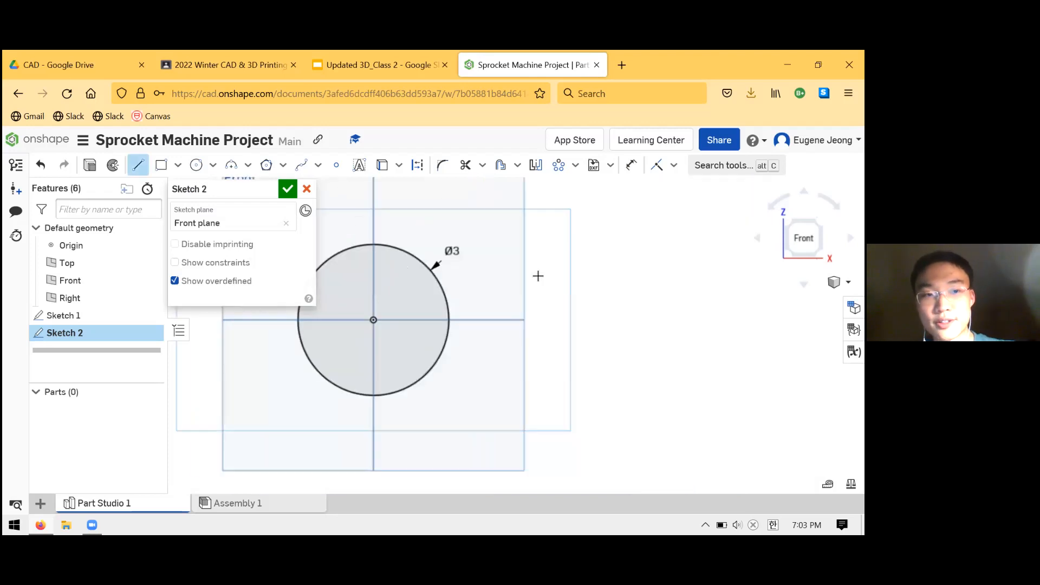
pyautogui.scroll(1, 587, 332)
pyautogui.click(583, 386)
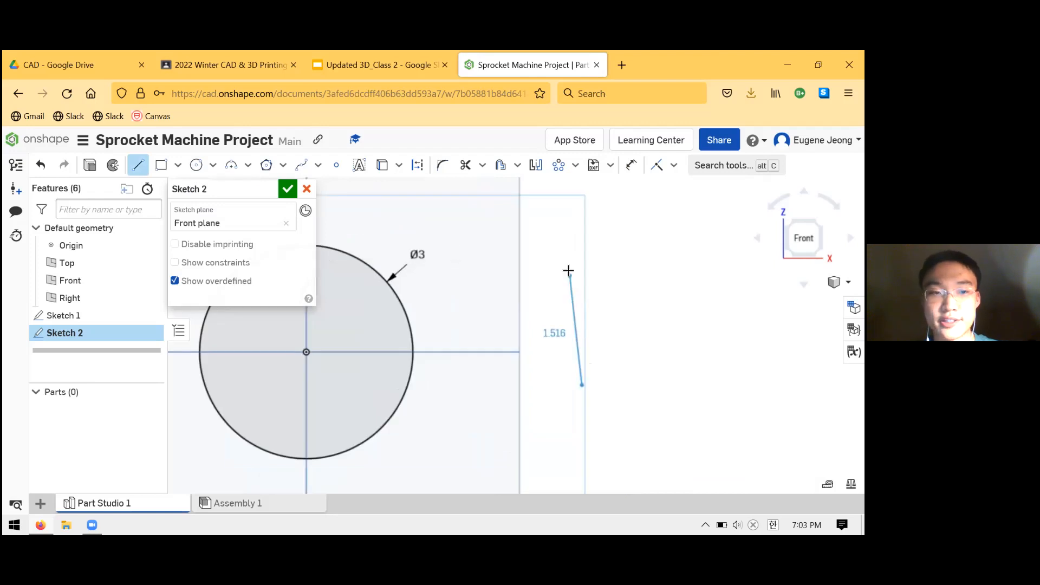
# - Add a tangent arc from the line's upper end and a short line from the arc's free end
pyautogui.click(232, 166)
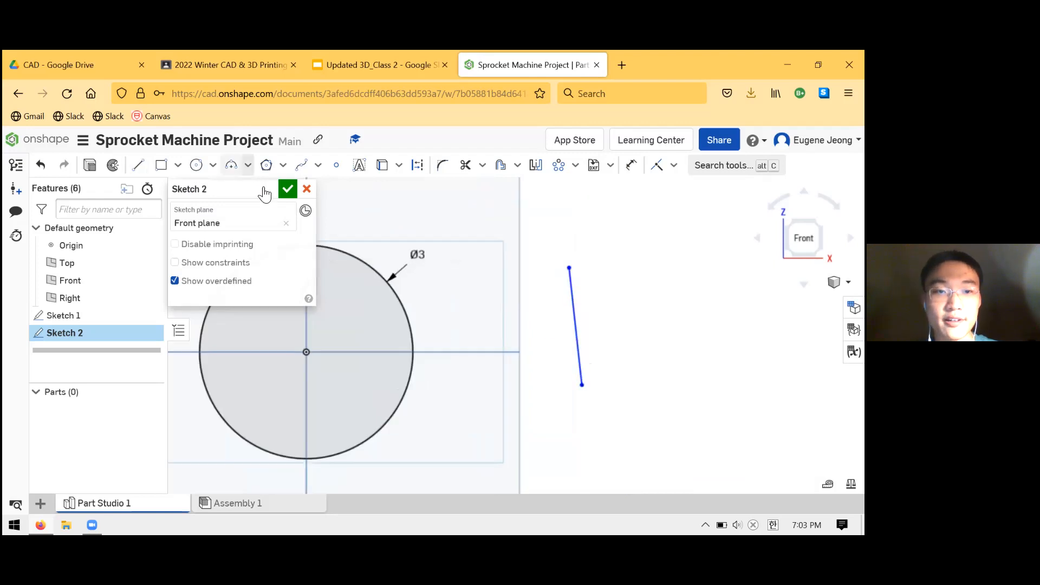
pyautogui.click(568, 267)
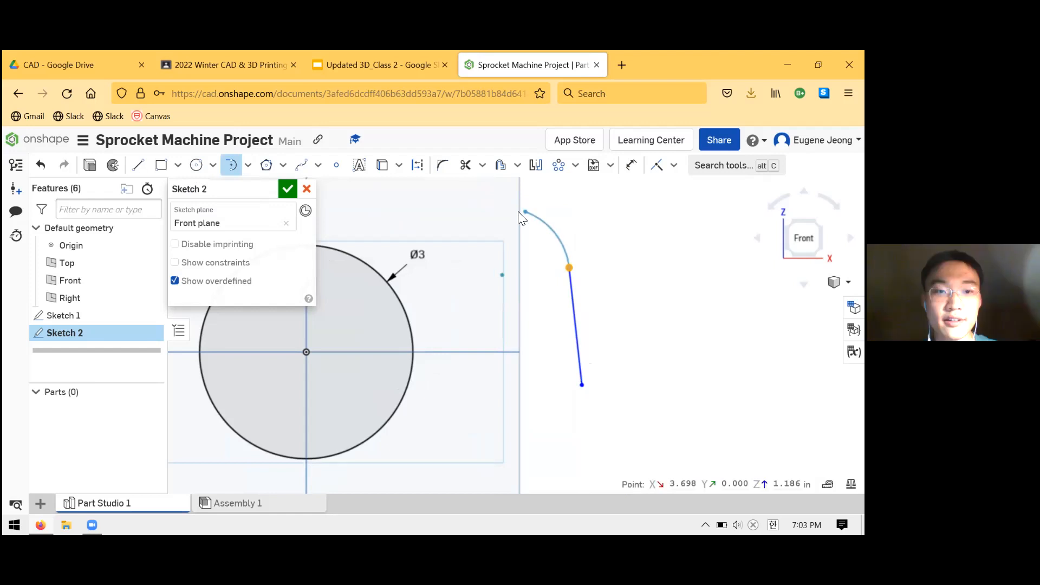
pyautogui.click(138, 165)
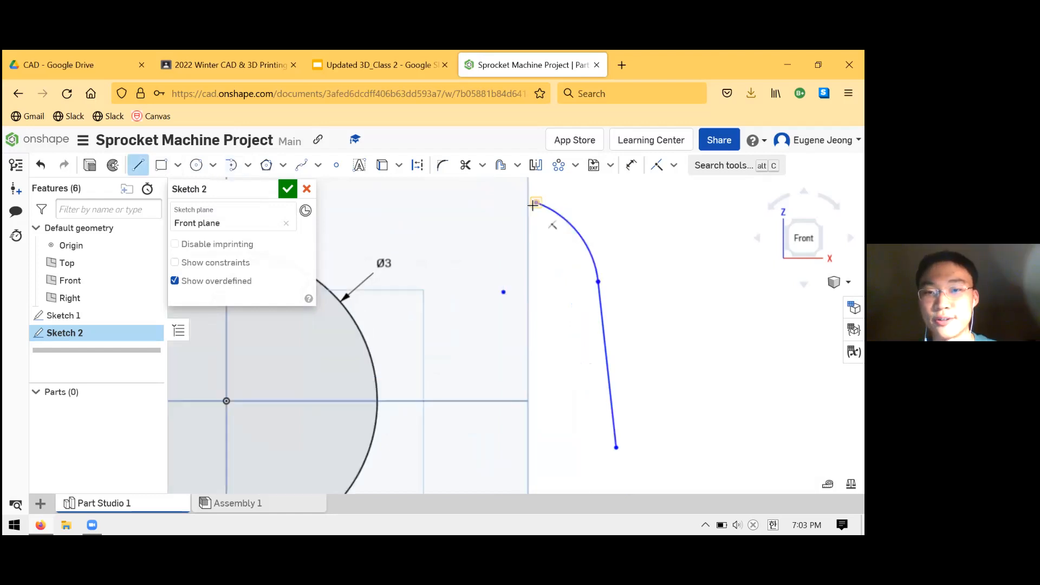
pyautogui.click(537, 202)
pyautogui.press('Escape')
pyautogui.scroll(-2, 482, 214)
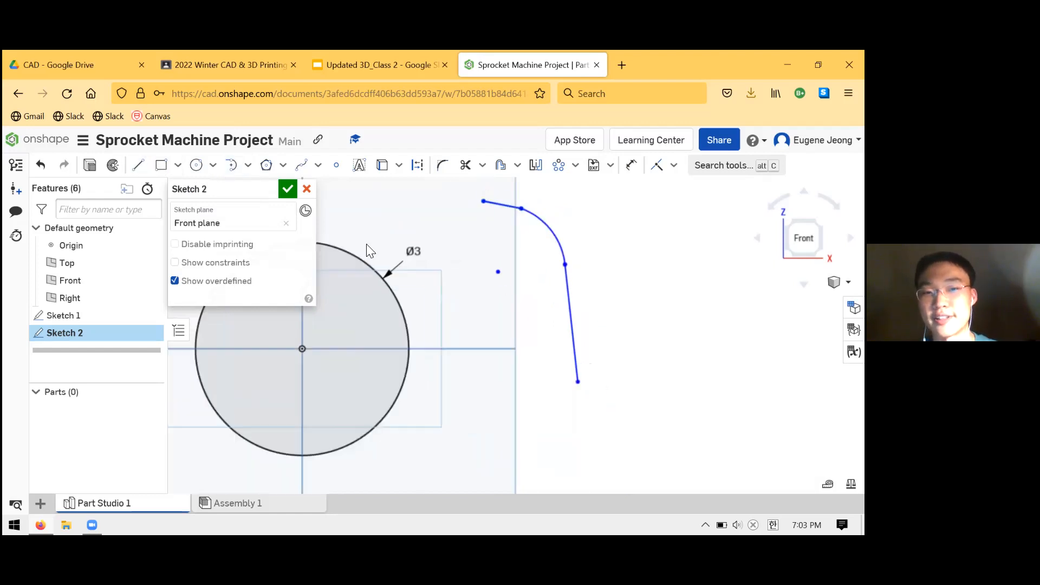
# - Delete the open line-and-arc chain beside the 3 in circle
pyautogui.click(353, 248)
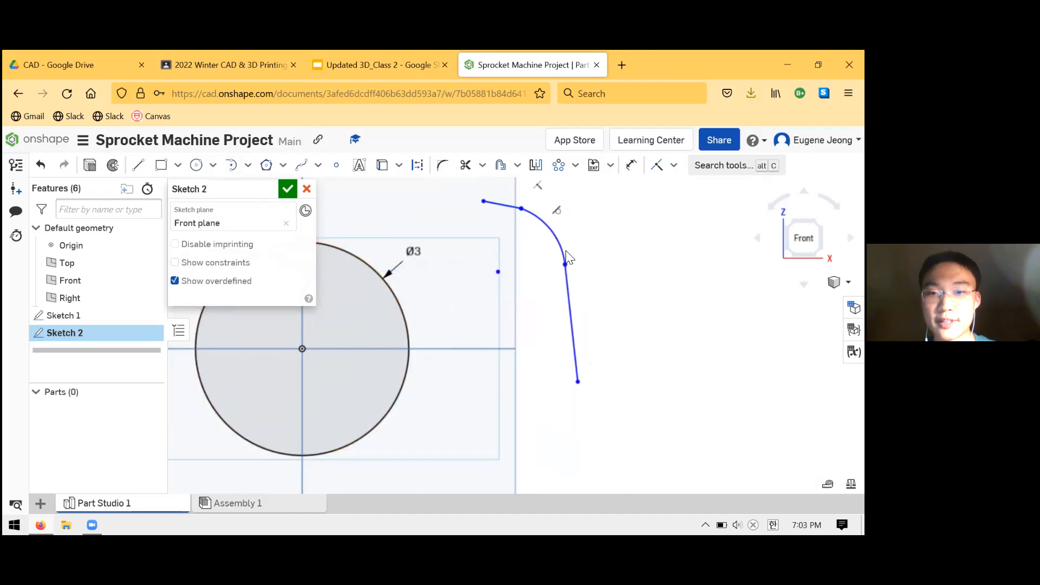
pyautogui.scroll(-2, 544, 249)
pyautogui.moveTo(604, 355); pyautogui.dragTo(516, 224)
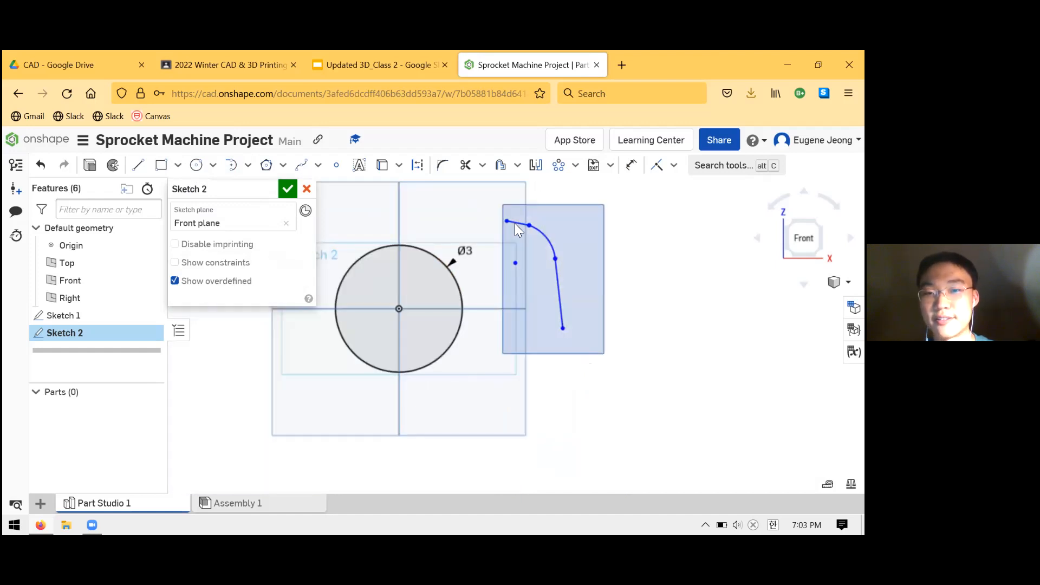
pyautogui.moveTo(593, 237); pyautogui.dragTo(579, 234)
pyautogui.click(580, 235)
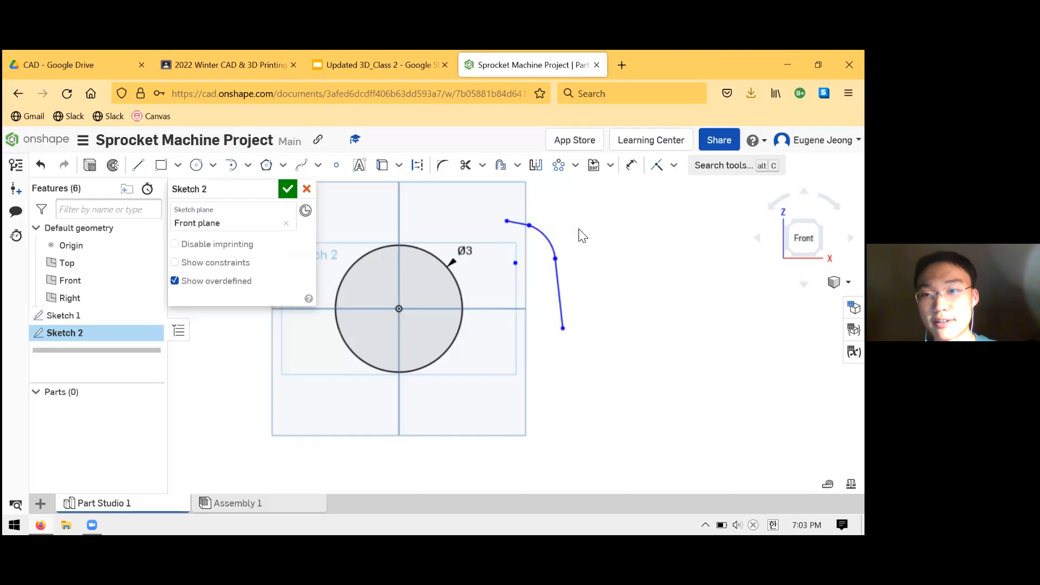
pyautogui.scroll(-2, 631, 226)
pyautogui.scroll(2, 431, 223)
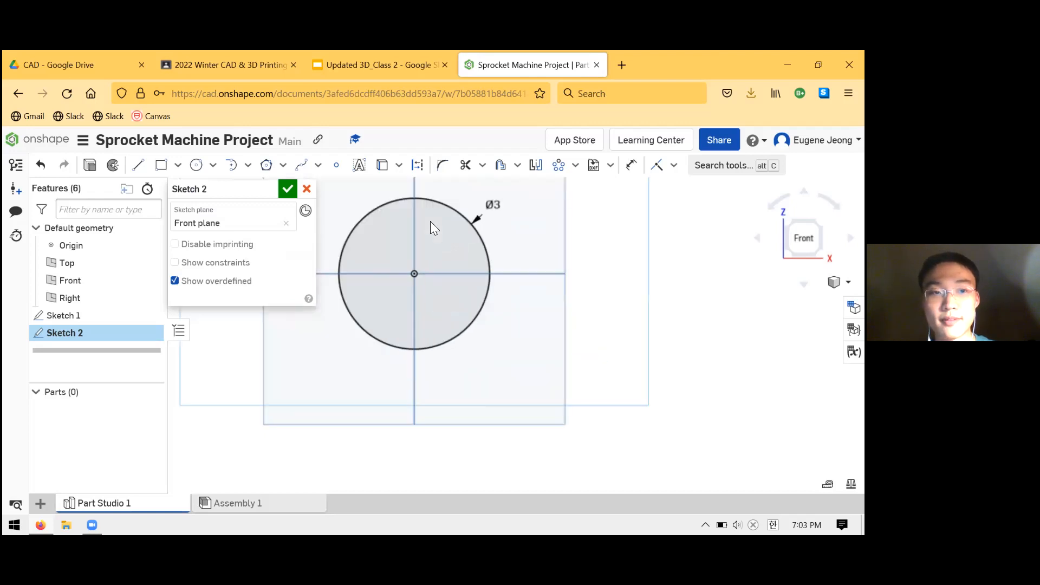
pyautogui.scroll(1, 360, 197)
pyautogui.scroll(2, 281, 246)
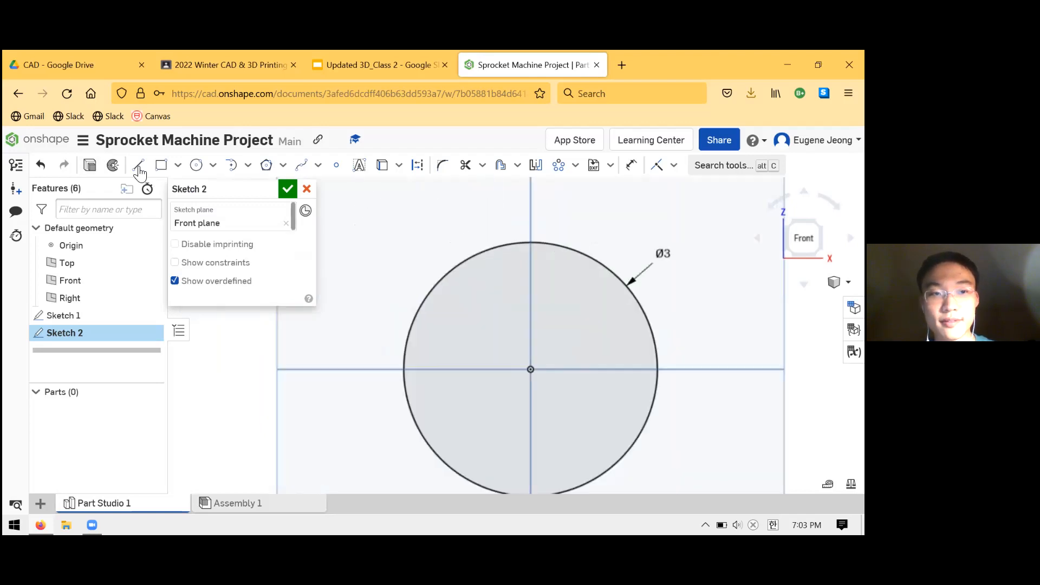
# - Sketch a closed line chain from the origin: a 1.5 in vertical radius, two short tooth edges outside the circle, and a line back to the origin
pyautogui.press('l')
pyautogui.click(531, 370)
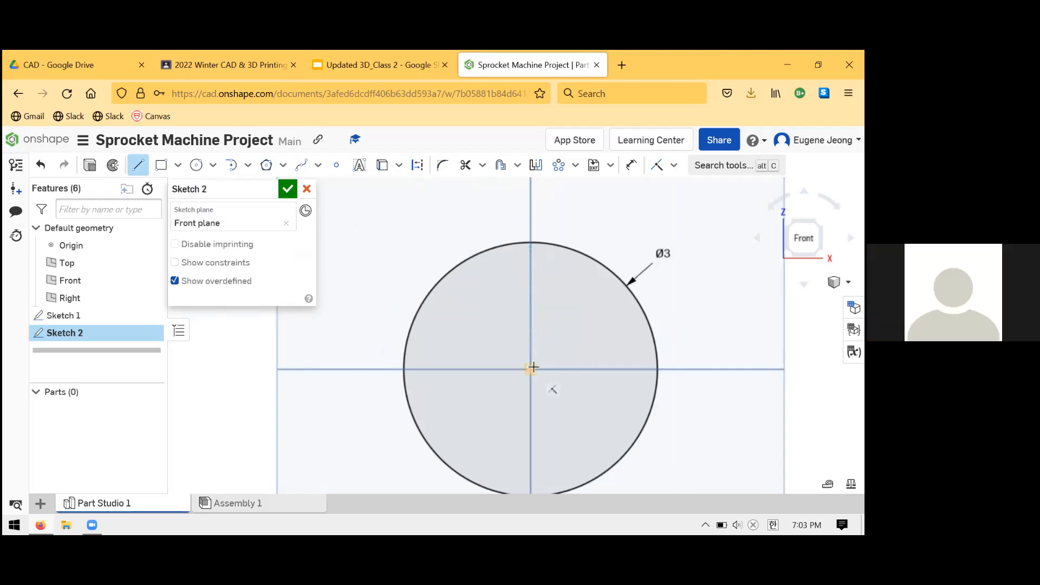
pyautogui.click(532, 244)
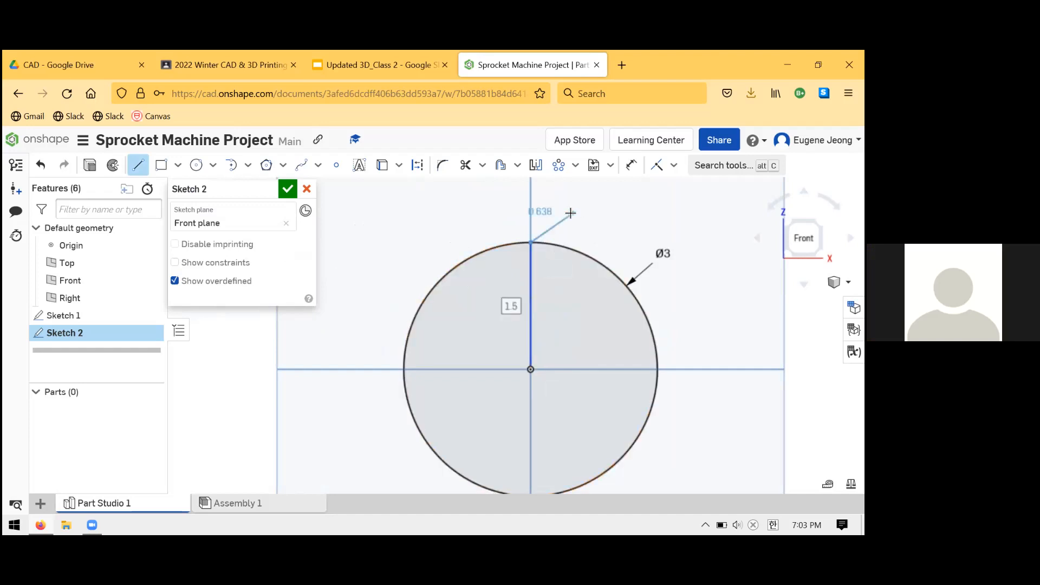
pyautogui.click(563, 219)
pyautogui.click(569, 250)
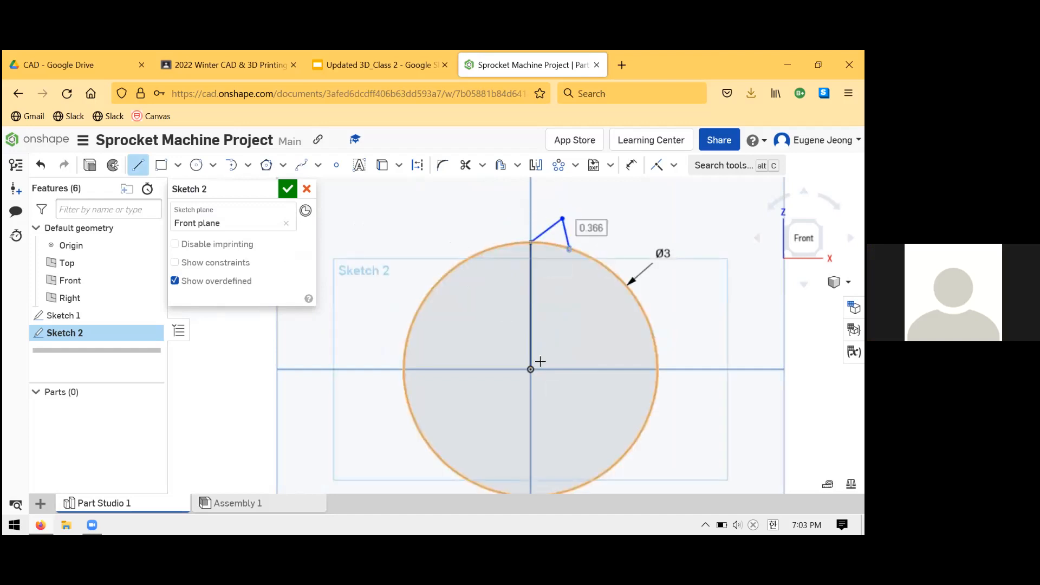
pyautogui.click(531, 371)
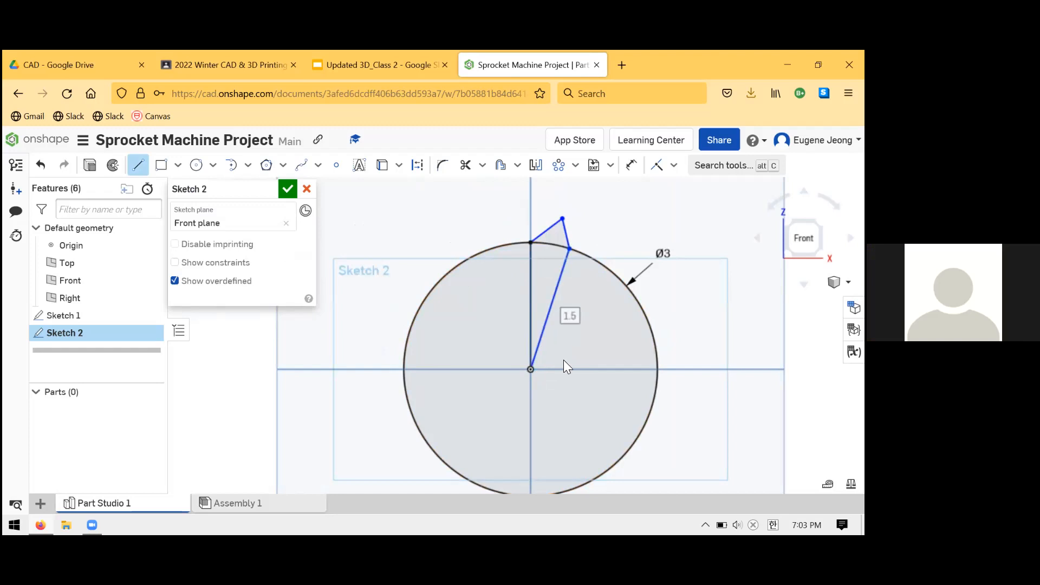
pyautogui.press('Escape')
# - Convert the two radial lines beneath the tooth to construction geometry
pyautogui.scroll(3, 589, 284)
pyautogui.scroll(-3, 579, 288)
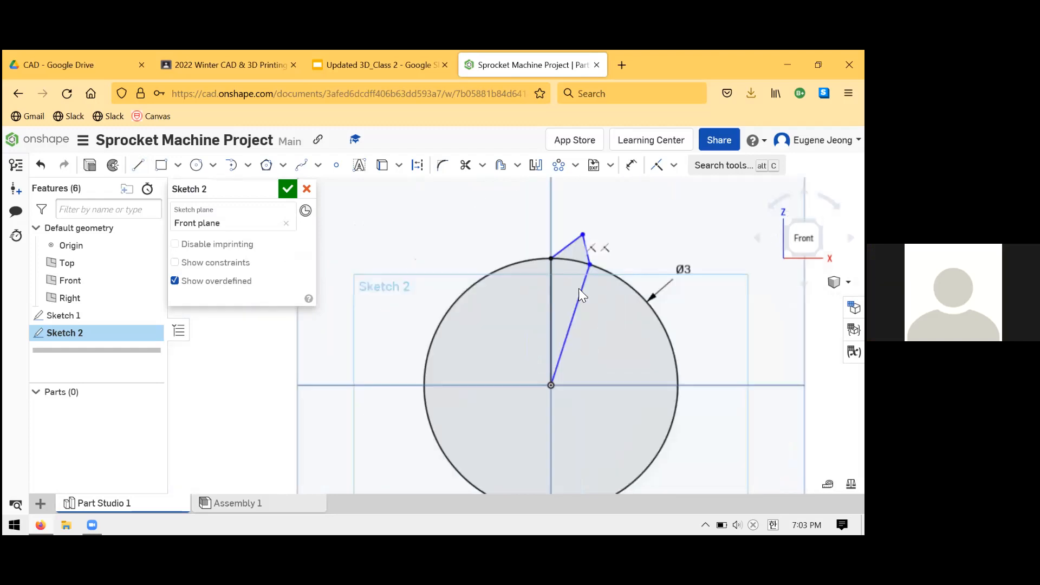
pyautogui.click(581, 288)
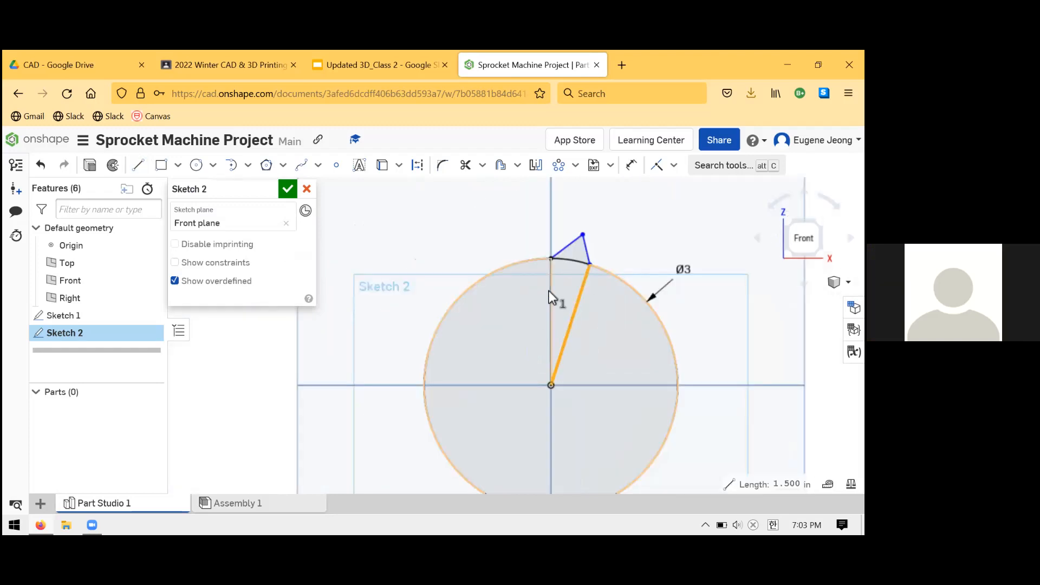
pyautogui.click(545, 275)
pyautogui.click(571, 243)
pyautogui.click(602, 252)
pyautogui.click(587, 252)
pyautogui.scroll(3, 437, 312)
pyautogui.scroll(-5, 437, 311)
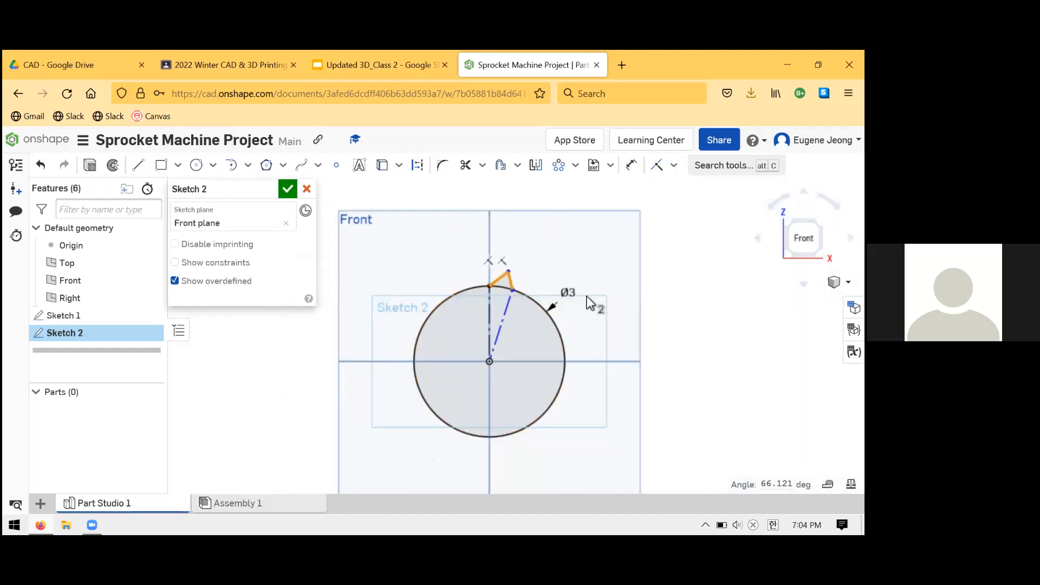
pyautogui.scroll(4, 597, 302)
pyautogui.press('space')
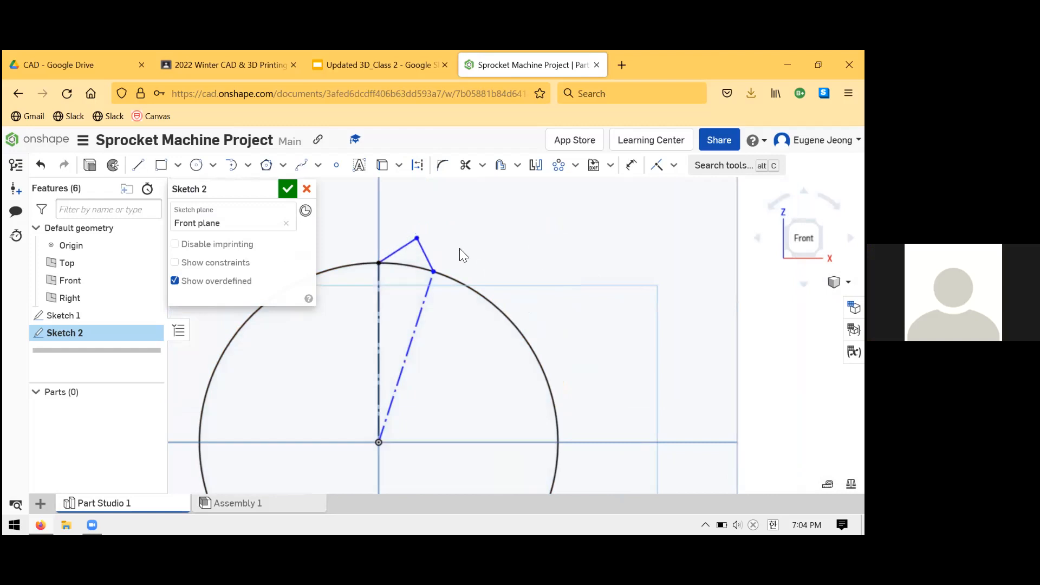
# - Apply an equal constraint between the tooth's two outer edges
pyautogui.scroll(-3, 574, 240)
pyautogui.scroll(4, 471, 257)
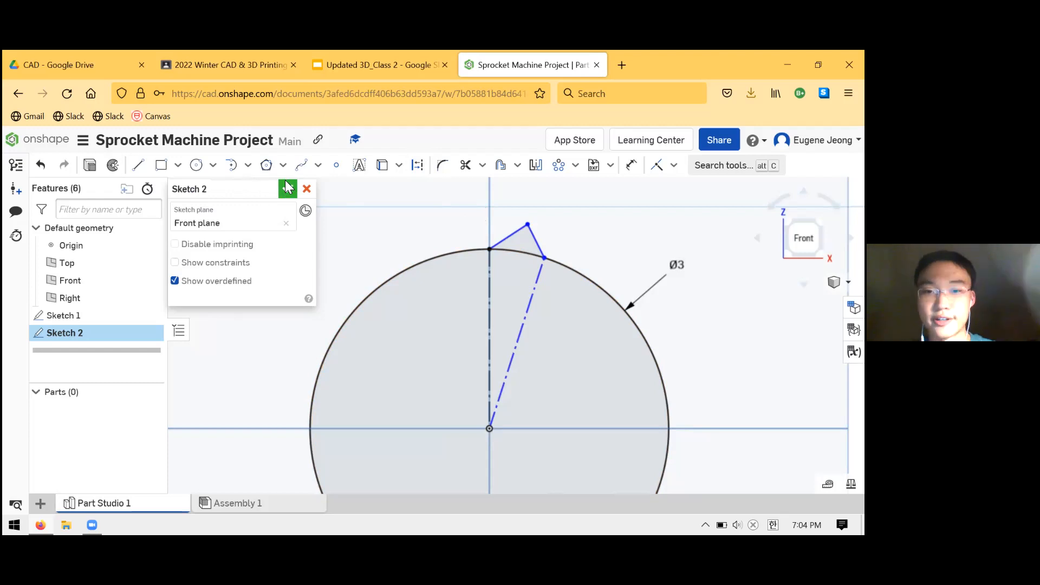
pyautogui.click(542, 243)
pyautogui.click(504, 240)
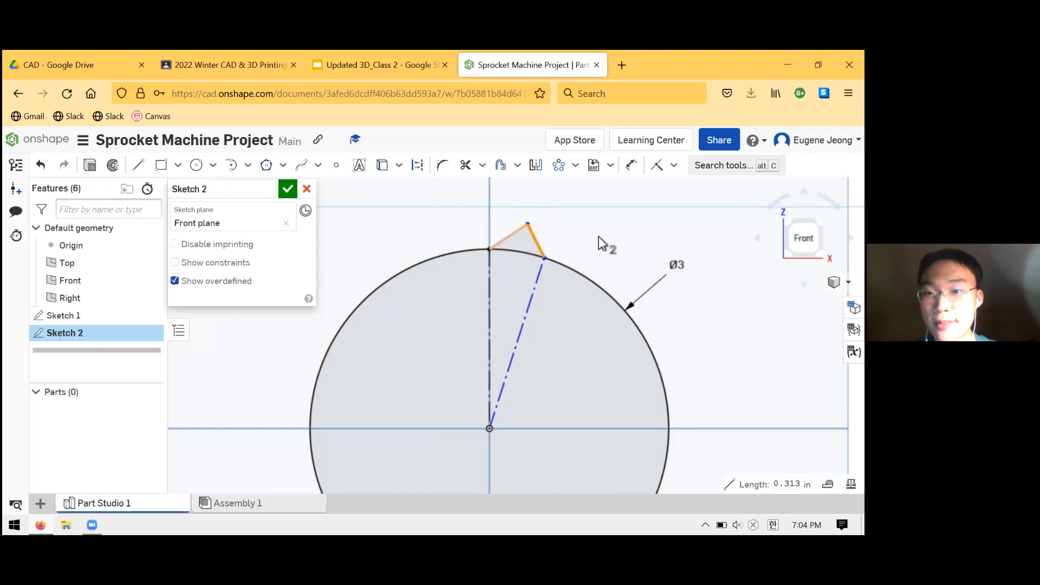
pyautogui.rightClick(672, 249)
pyautogui.click(672, 341)
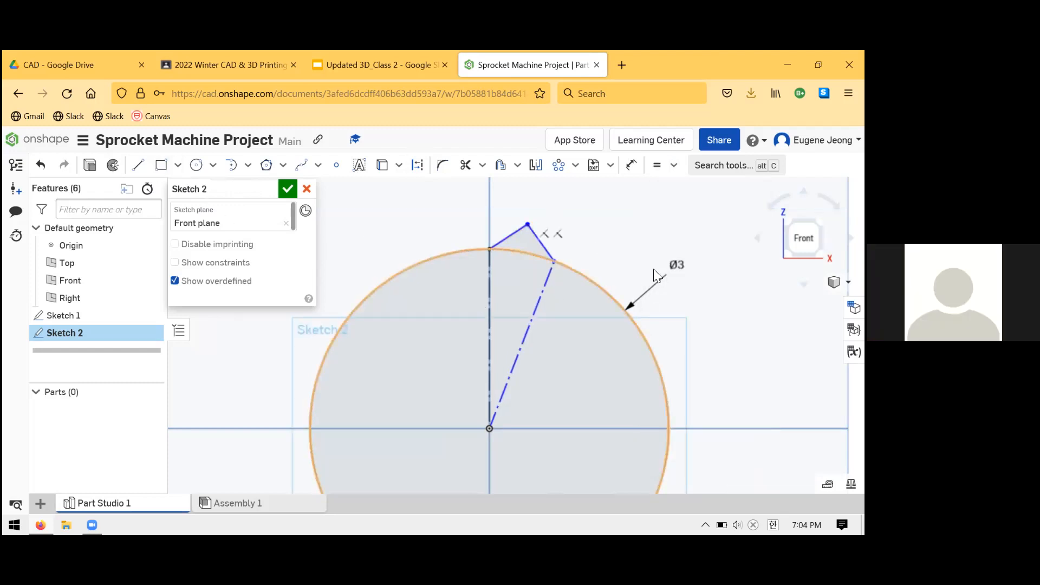
# - Dimension the angle between the two radial construction lines to 20° and position its label between them
pyautogui.click(631, 165)
pyautogui.click(541, 304)
pyautogui.click(490, 291)
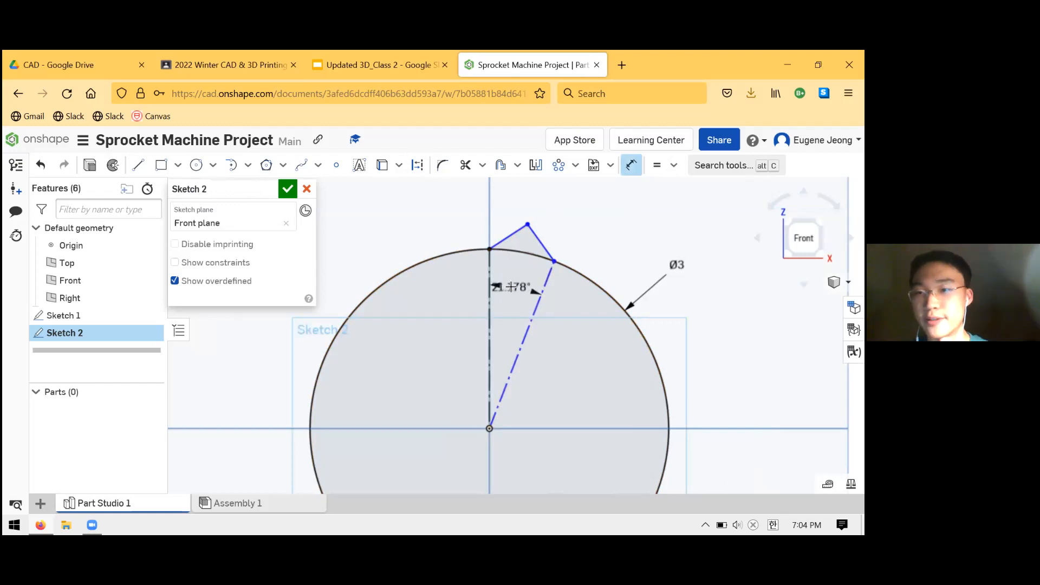
pyautogui.click(534, 299)
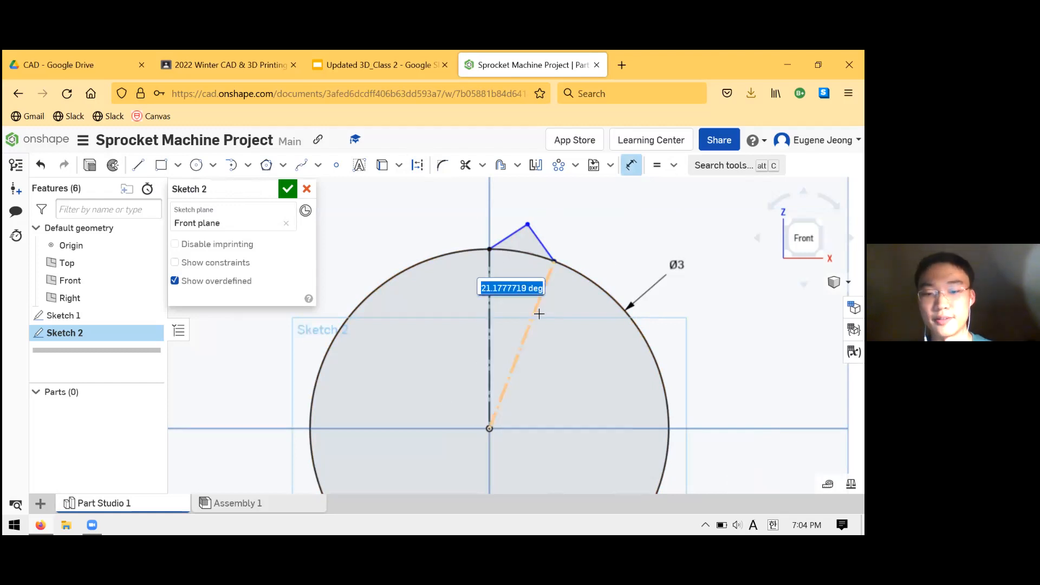
pyautogui.press('Return')
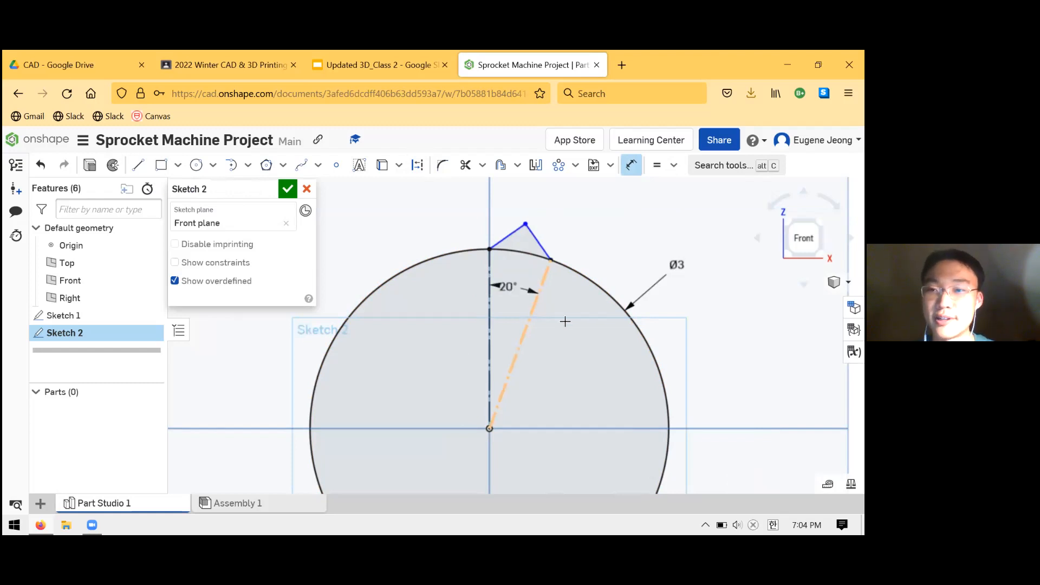
pyautogui.press('Escape')
pyautogui.moveTo(511, 288); pyautogui.dragTo(515, 296)
# - Try to dimension the tooth's right edge to 0.25 in, and delete that dimension
pyautogui.click(634, 166)
pyautogui.click(539, 239)
pyautogui.click(563, 228)
pyautogui.write('.25')
pyautogui.press('Return')
pyautogui.press('Escape')
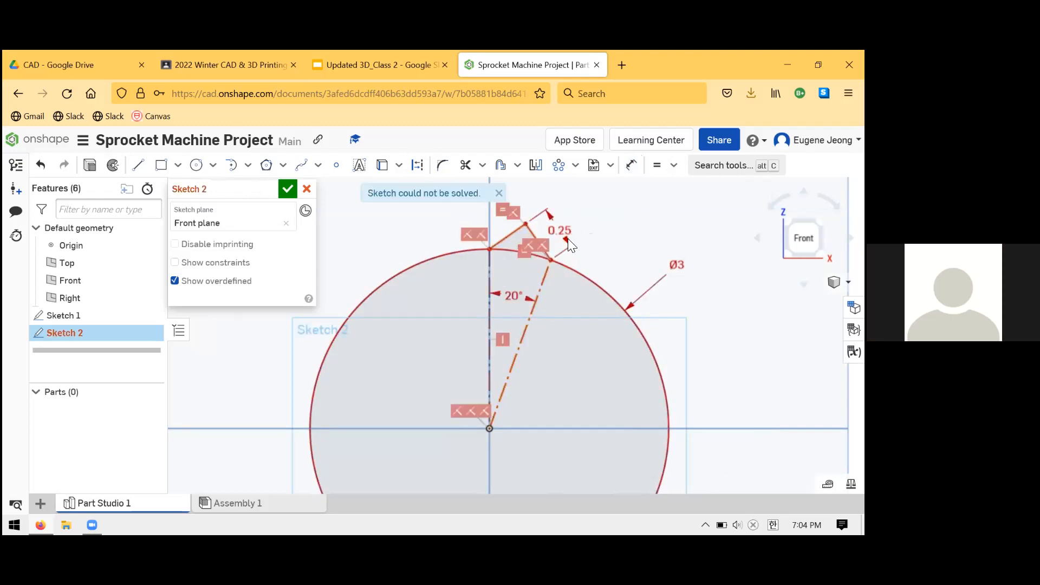
pyautogui.click(567, 235)
pyautogui.press('Delete')
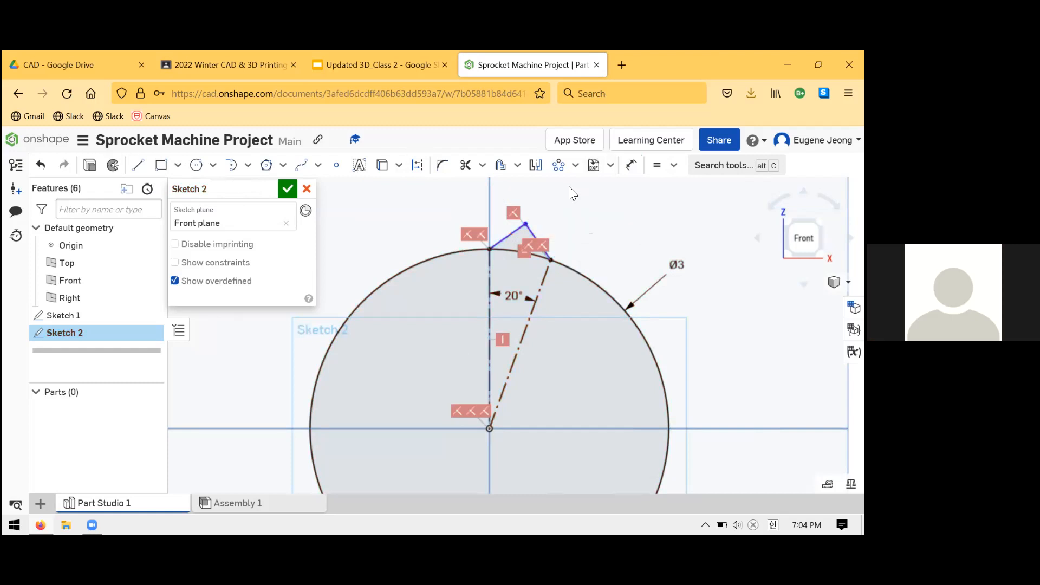
# - Try to pull the tooth tip outward and set the right edge to 0.25 in again, removing the dimension
pyautogui.moveTo(524, 221); pyautogui.dragTo(522, 196)
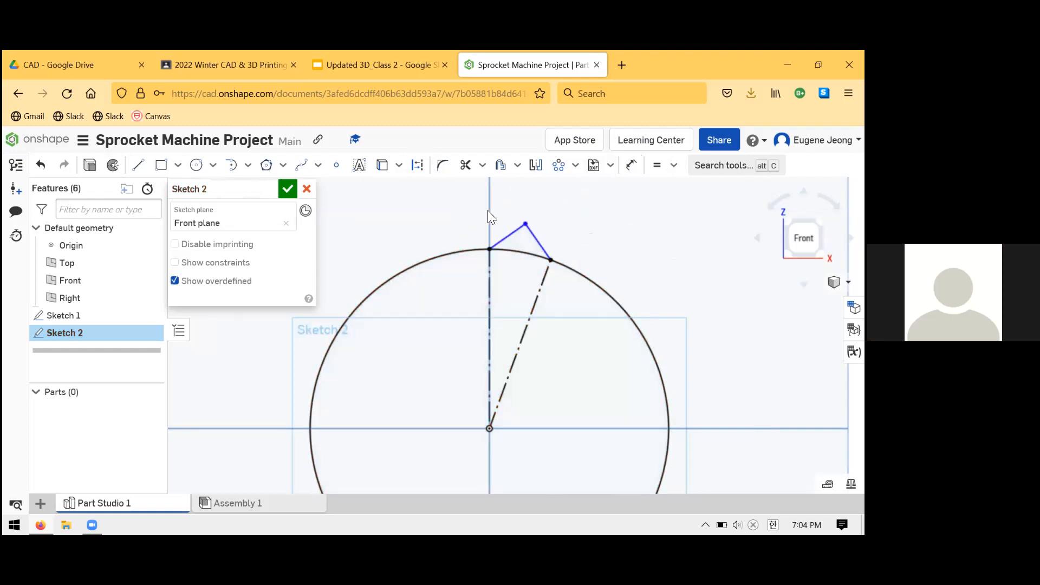
pyautogui.moveTo(526, 225); pyautogui.dragTo(534, 193)
pyautogui.click(631, 165)
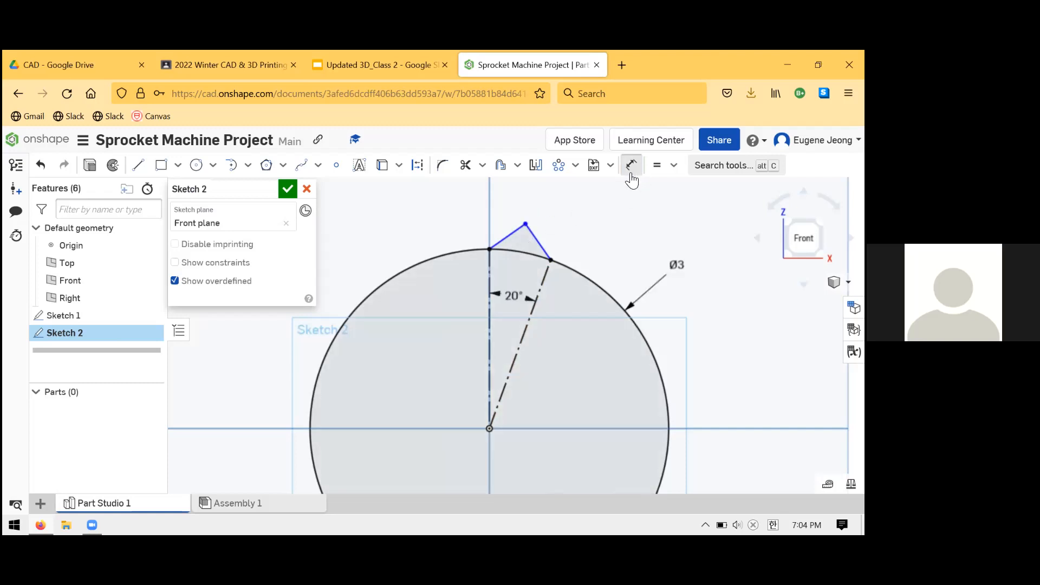
pyautogui.click(539, 235)
pyautogui.click(583, 247)
pyautogui.write('0.25')
pyautogui.press('Return')
pyautogui.press('Escape')
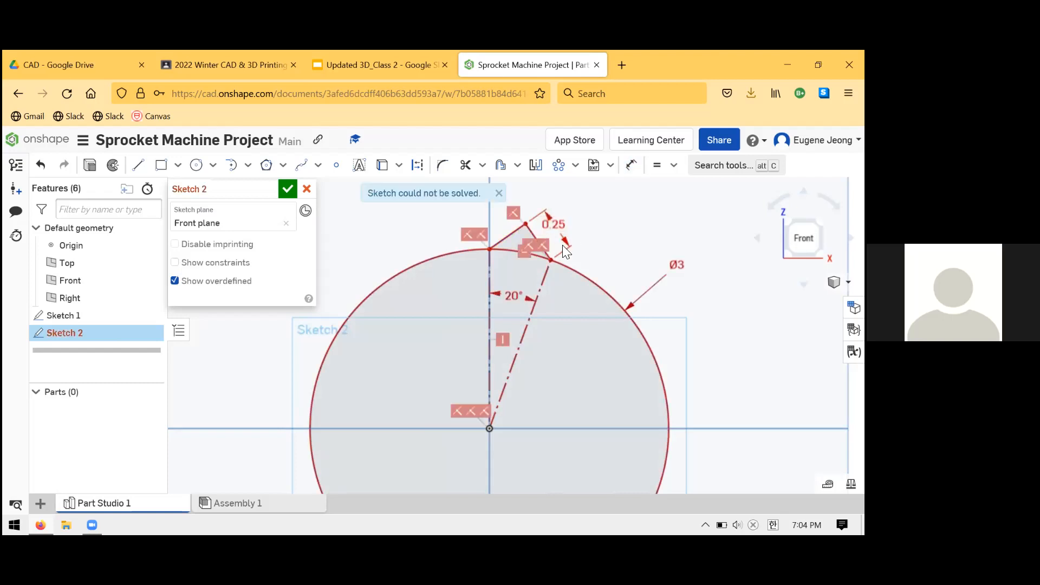
pyautogui.click(561, 228)
pyautogui.press('Delete')
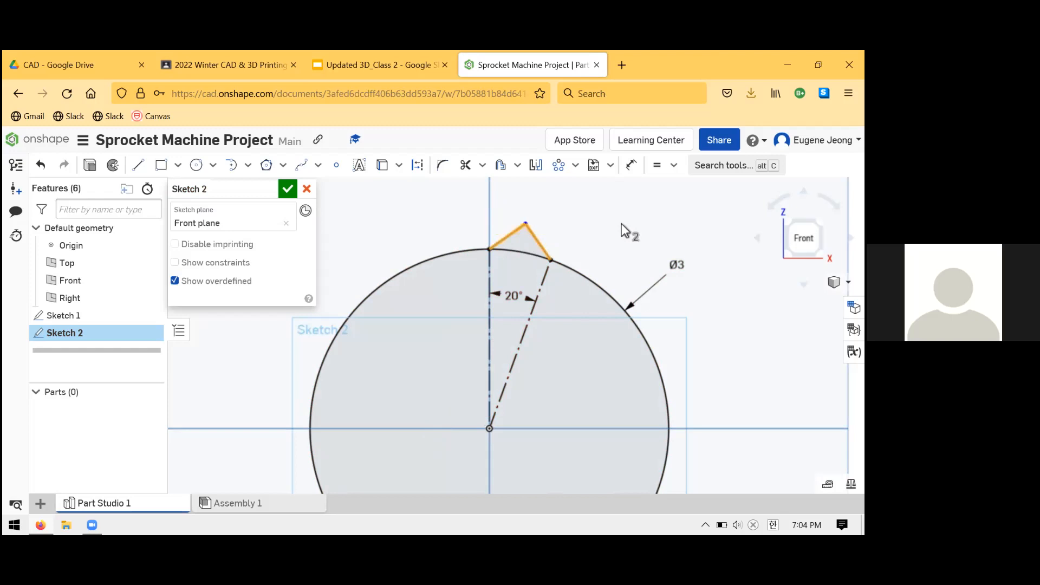
# - Replace the tooth's two outer edges with a taller pair between the radial lines' ends and move their shared tip outward
pyautogui.press('Delete')
pyautogui.click(137, 170)
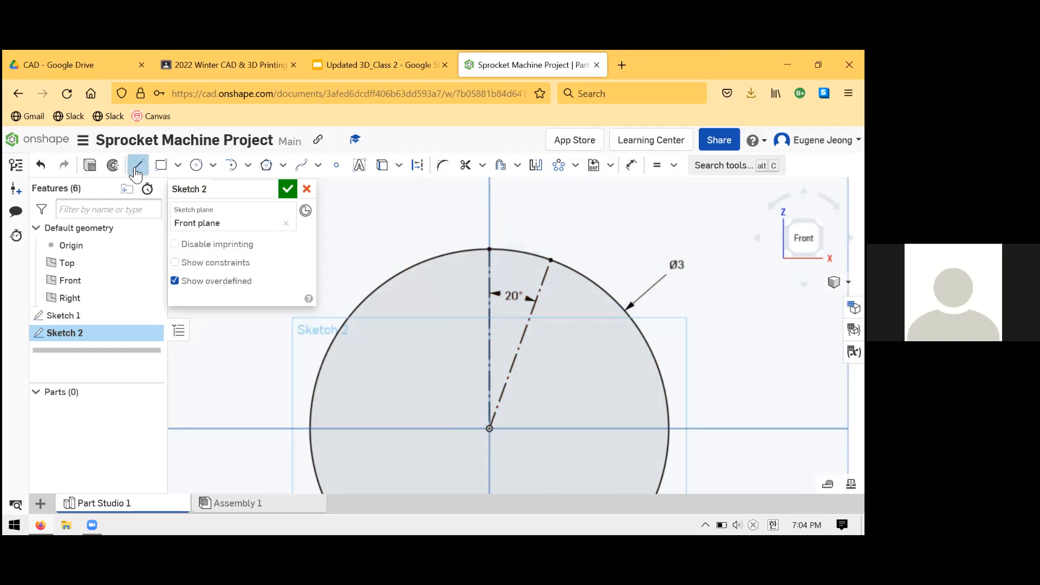
pyautogui.click(490, 249)
pyautogui.click(522, 209)
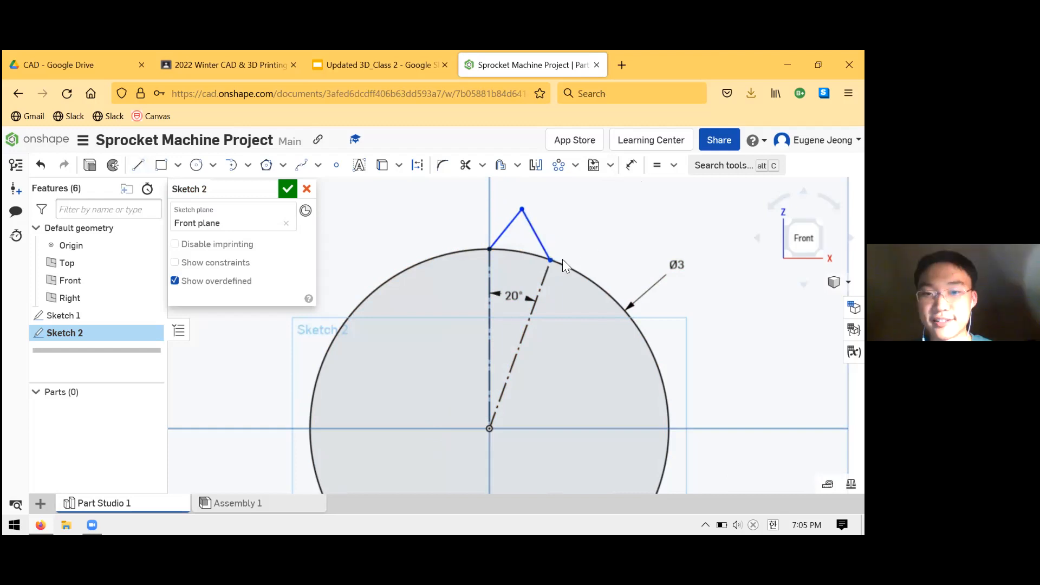
pyautogui.click(559, 261)
pyautogui.press('Escape')
pyautogui.moveTo(522, 209)
pyautogui.mouseDown()
pyautogui.moveTo(553, 200)
pyautogui.moveTo(539, 200)
pyautogui.mouseUp()
# - Make the redrawn tooth's two edges equal in length
pyautogui.click(657, 165)
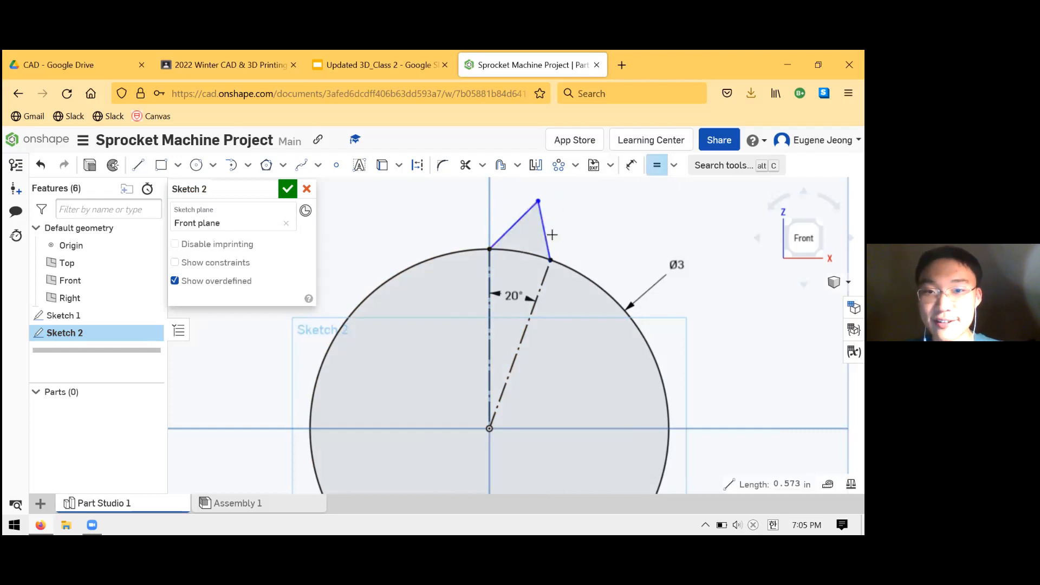
pyautogui.click(519, 223)
pyautogui.press('Escape')
pyautogui.moveTo(551, 267)
pyautogui.mouseDown()
pyautogui.moveTo(556, 223)
pyautogui.moveTo(552, 257)
pyautogui.mouseUp()
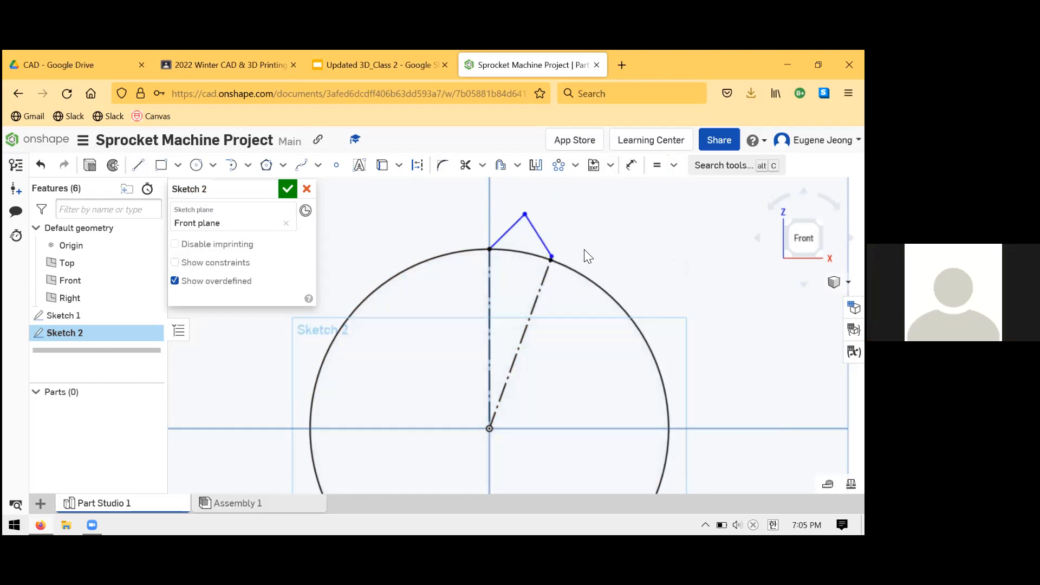
# - Try lengths of 0.45 in and 0.25 in for the redrawn tooth's right edge, and delete the dimension
pyautogui.click(631, 165)
pyautogui.click(541, 235)
pyautogui.click(593, 233)
pyautogui.write('0.45')
pyautogui.press('Return')
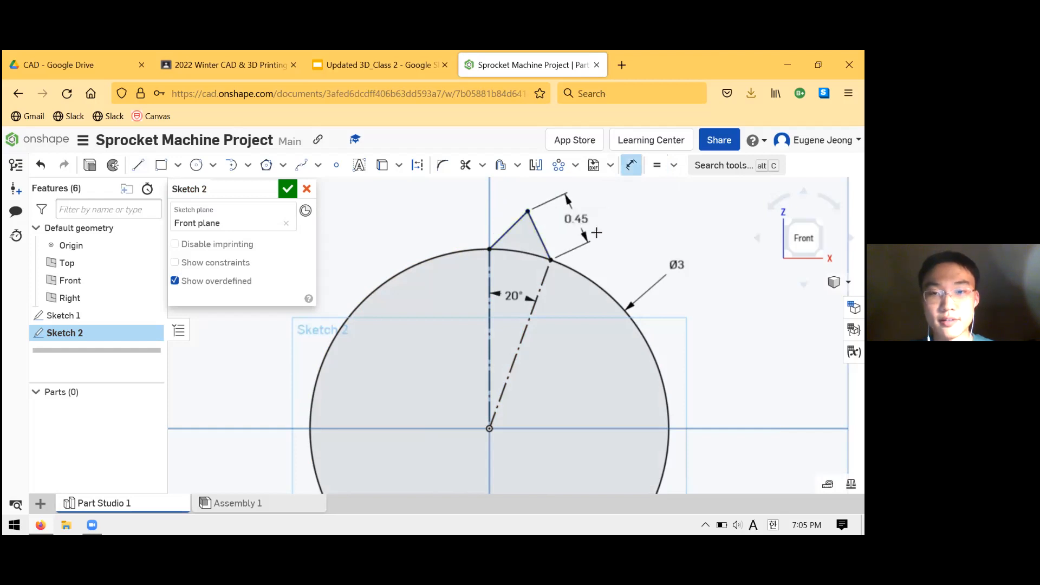
pyautogui.press('Escape')
pyautogui.scroll(3, 606, 284)
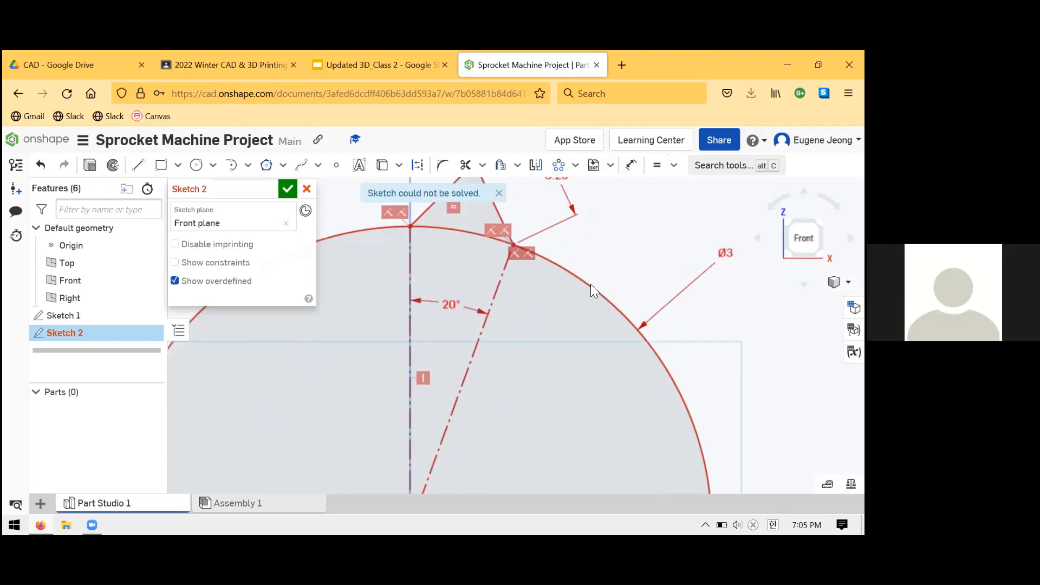
pyautogui.scroll(-5, 587, 270)
pyautogui.scroll(3, 591, 221)
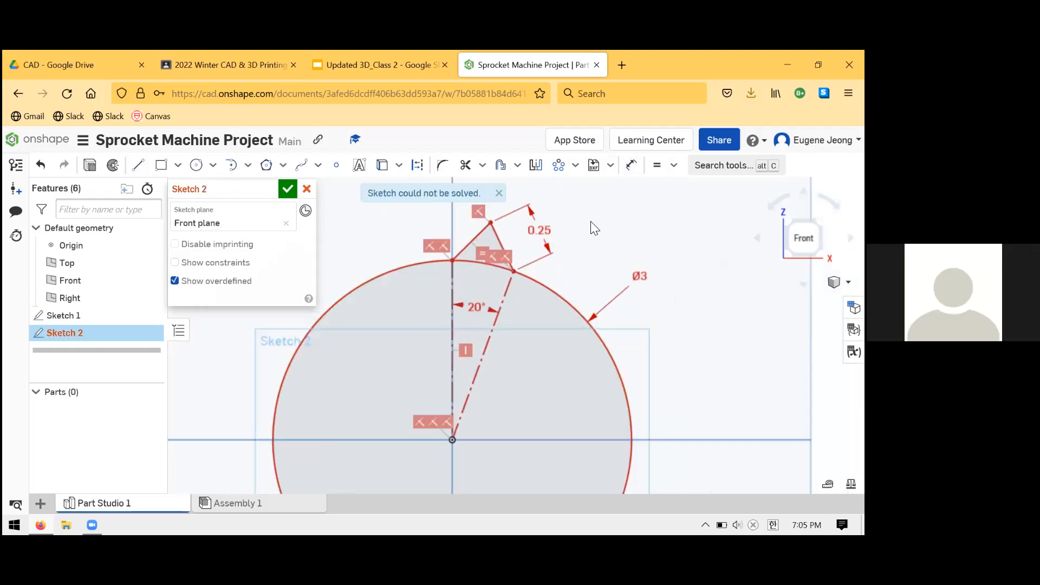
pyautogui.click(543, 238)
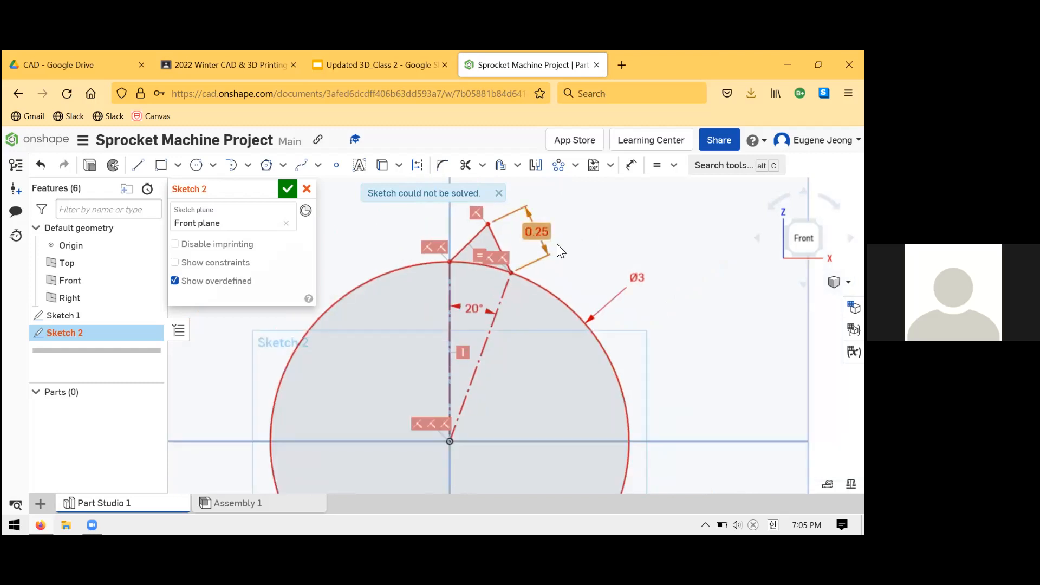
pyautogui.press('Delete')
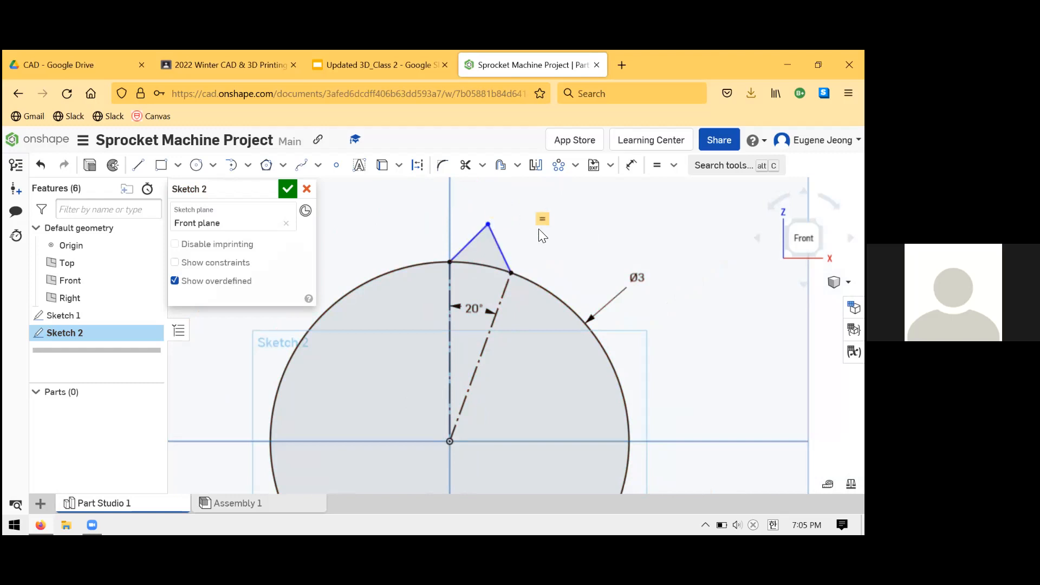
# - Dimension the tooth's right edge to 0.25 in and delete the equal constraint between the two tooth edges
pyautogui.click(631, 165)
pyautogui.click(504, 256)
pyautogui.click(522, 247)
pyautogui.write('.25')
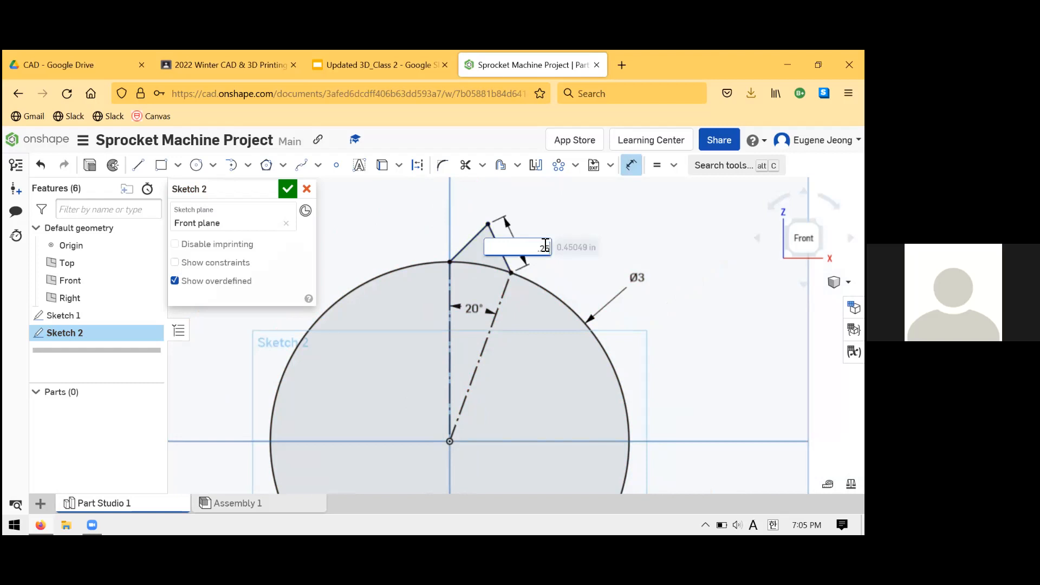
pyautogui.press('Return')
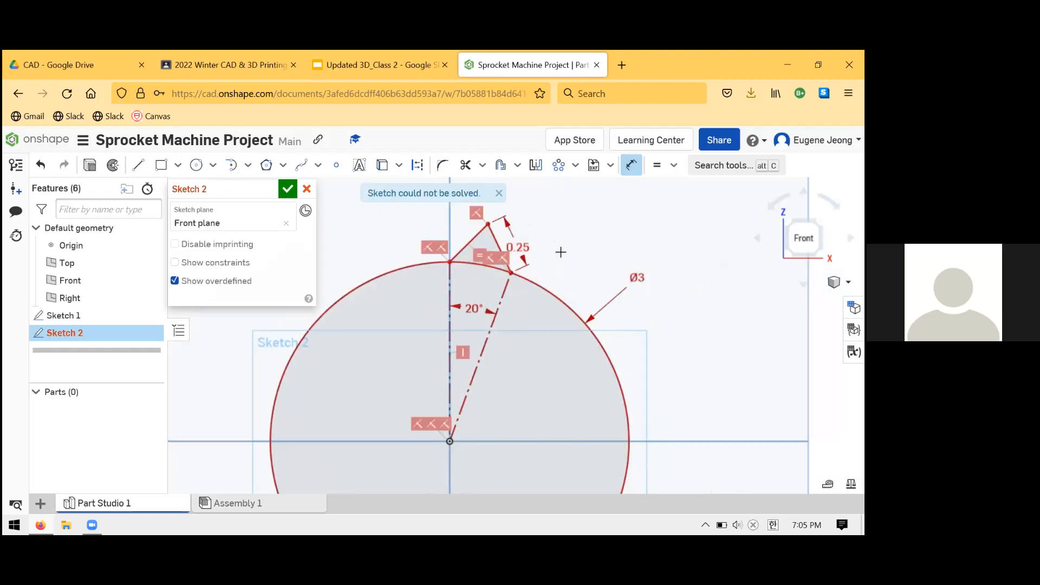
pyautogui.press('Escape')
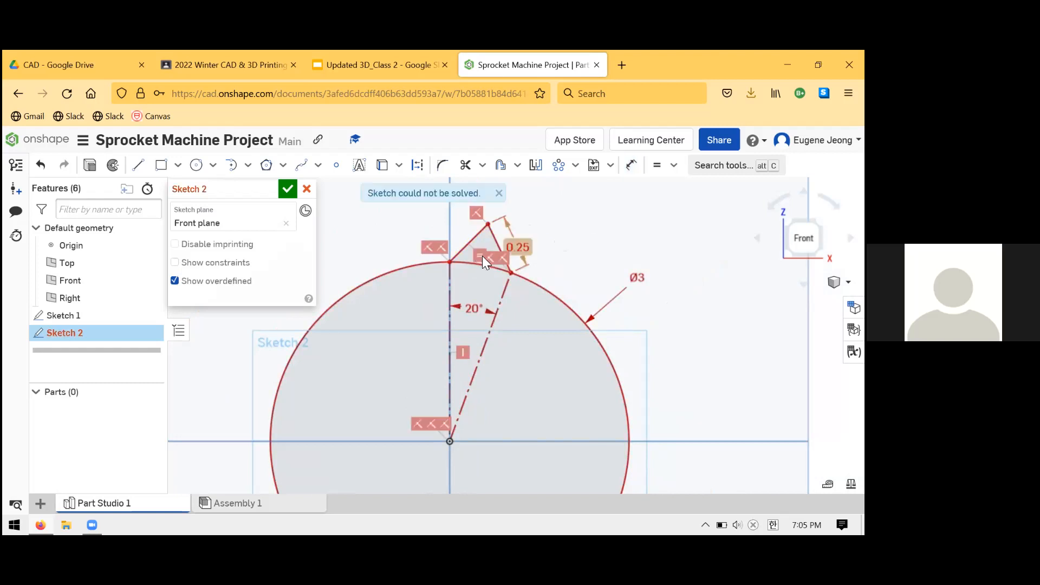
pyautogui.click(504, 251)
pyautogui.press('Delete')
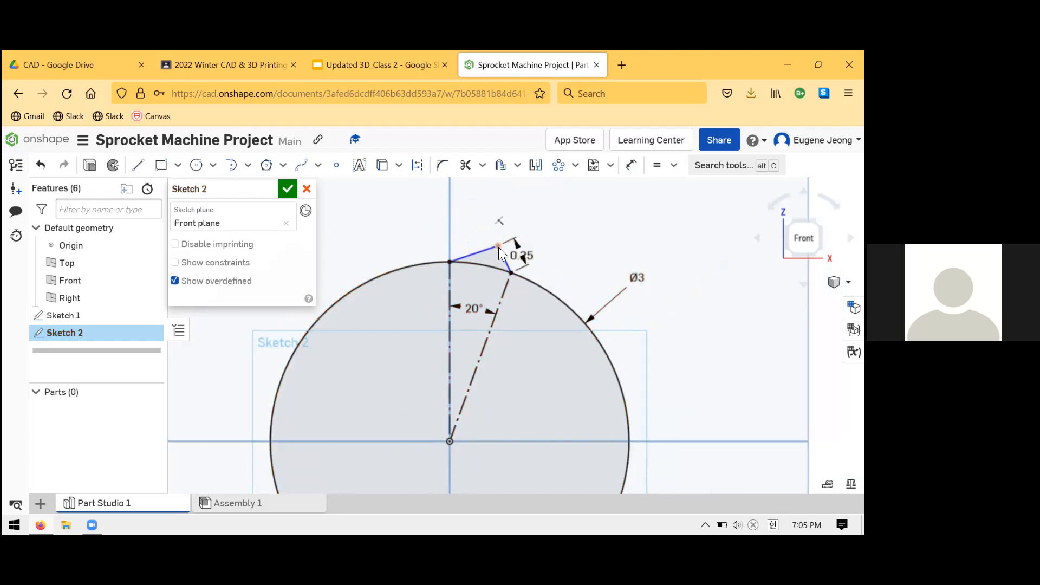
# - Adjust the tooth tip's position and set the angle between the radial construction lines to 10°
pyautogui.moveTo(477, 247)
pyautogui.mouseDown()
pyautogui.moveTo(467, 241)
pyautogui.moveTo(476, 233)
pyautogui.mouseUp()
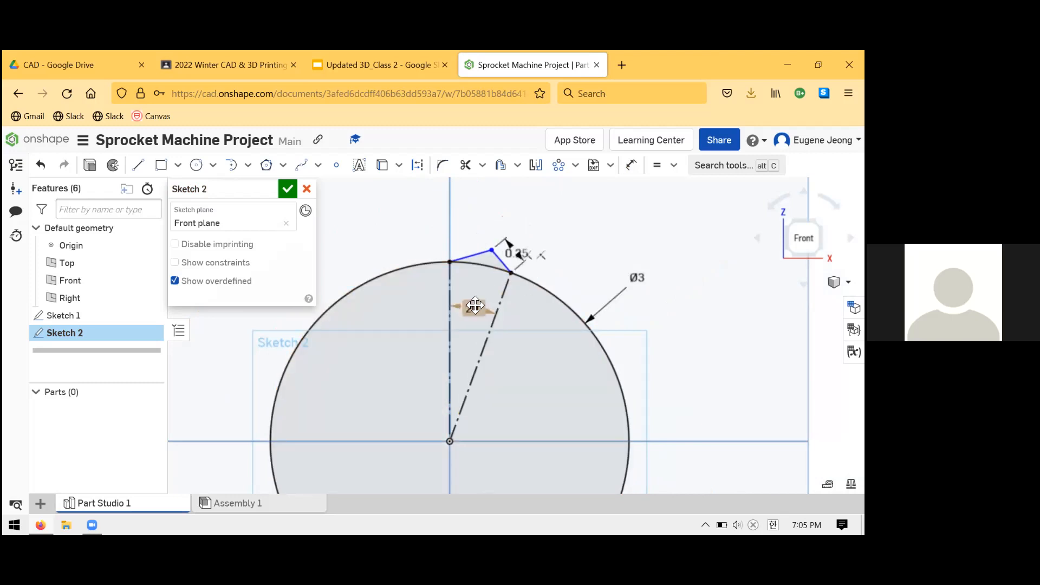
pyautogui.doubleClick(474, 307)
pyautogui.write('10')
pyautogui.press('Return')
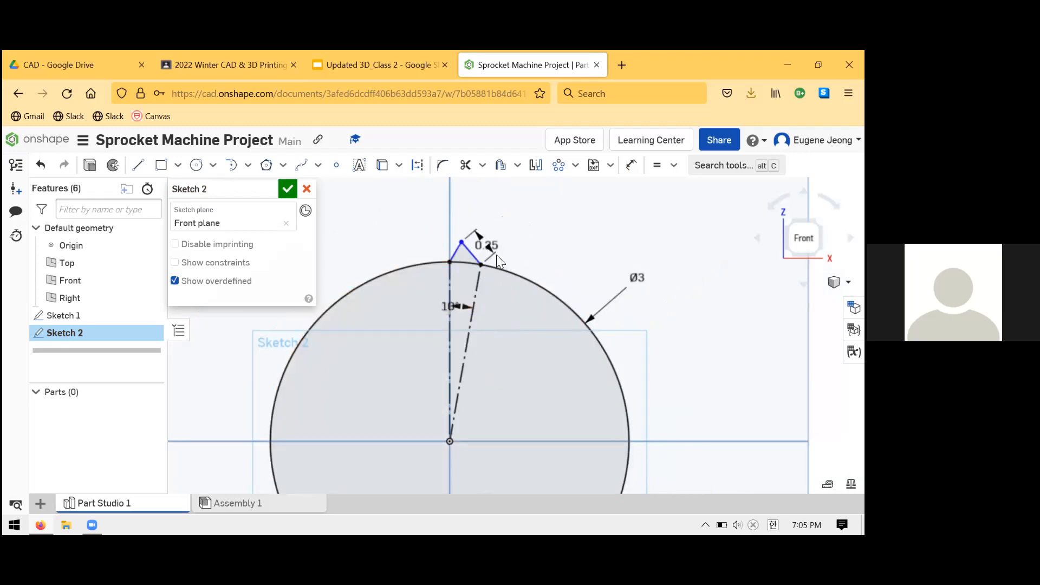
# - Delete the extra constraint near the tooth's base and make the tooth's two edges equal in length
pyautogui.doubleClick(490, 246)
pyautogui.press('Return')
pyautogui.click(478, 264)
pyautogui.scroll(2, 428, 242)
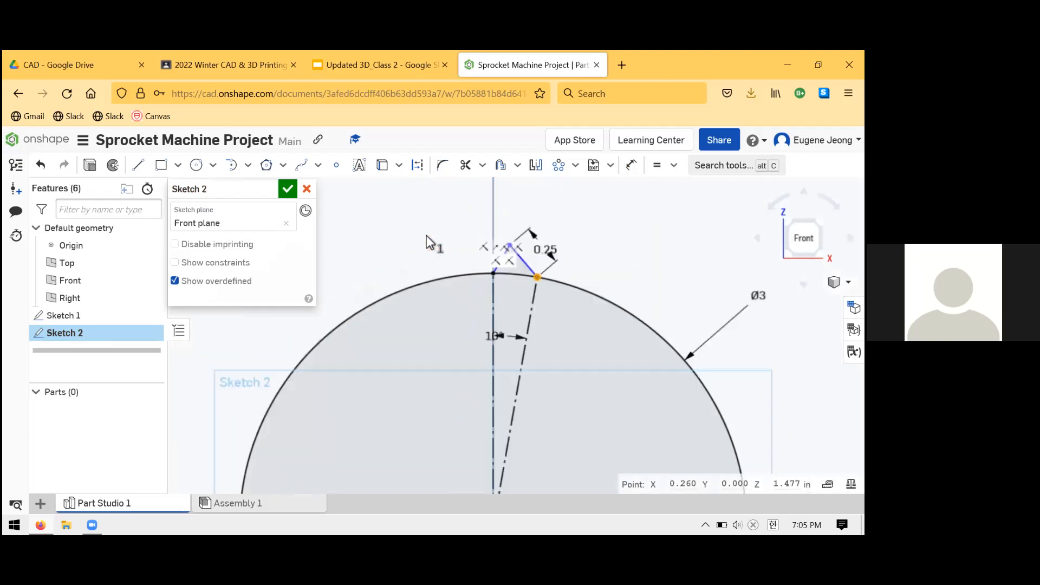
pyautogui.scroll(1, 426, 236)
pyautogui.click(531, 269)
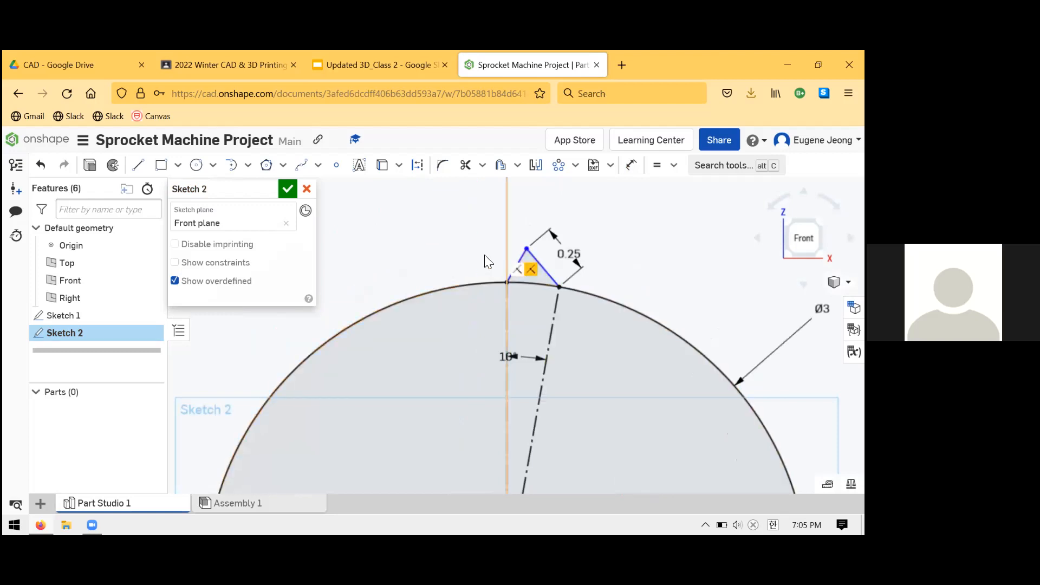
pyautogui.press('Delete')
pyautogui.click(518, 264)
pyautogui.click(536, 263)
pyautogui.click(658, 166)
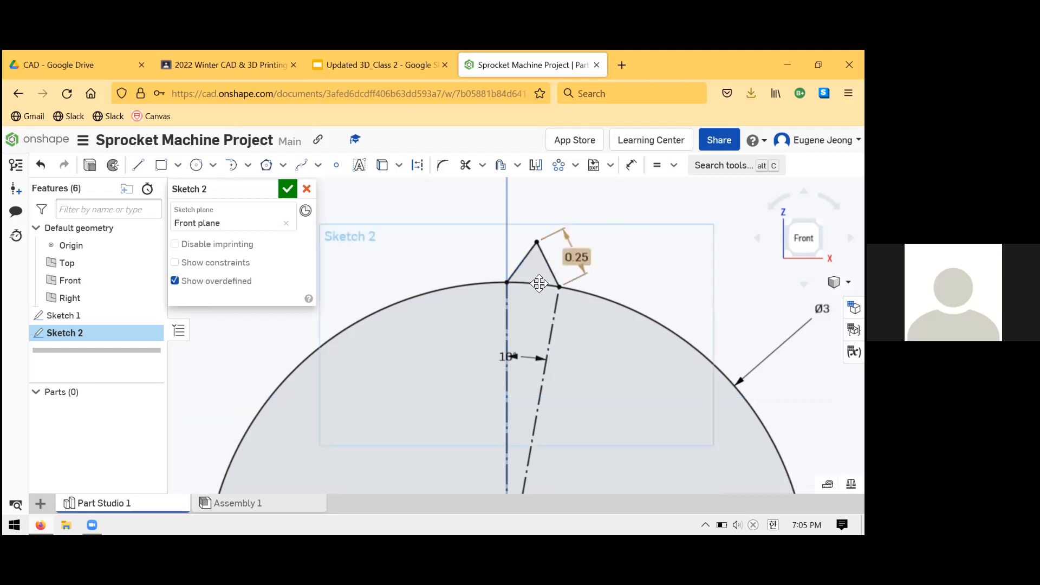
# - Circular pattern the tooth's two edges into 36 instances around the 3 in circle
pyautogui.scroll(-4, 486, 268)
pyautogui.scroll(2, 515, 269)
pyautogui.click(558, 165)
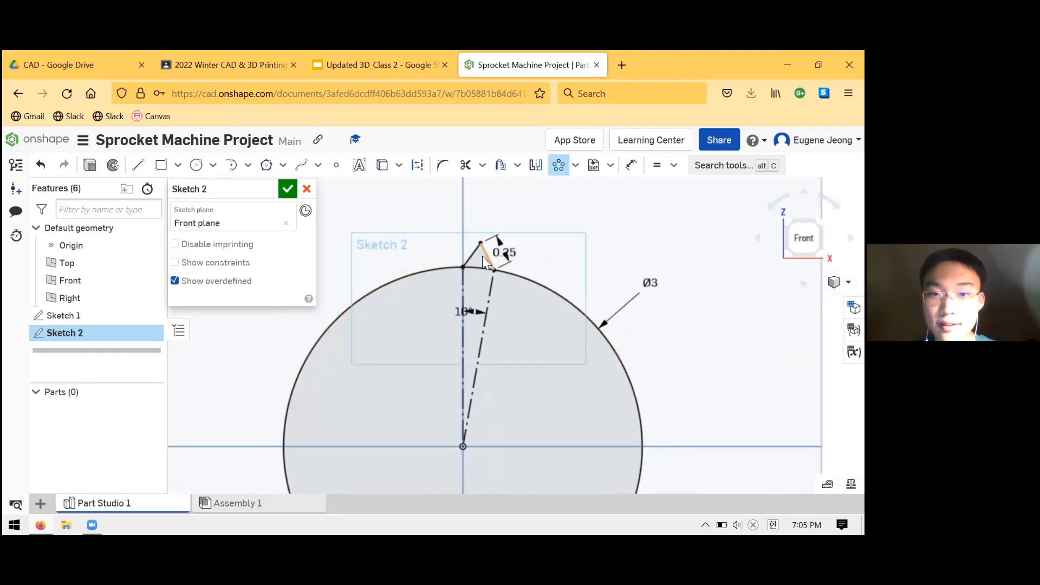
pyautogui.click(485, 258)
pyautogui.click(470, 252)
pyautogui.click(503, 206)
pyautogui.click(503, 205)
pyautogui.write('36')
pyautogui.press('Return')
pyautogui.click(287, 190)
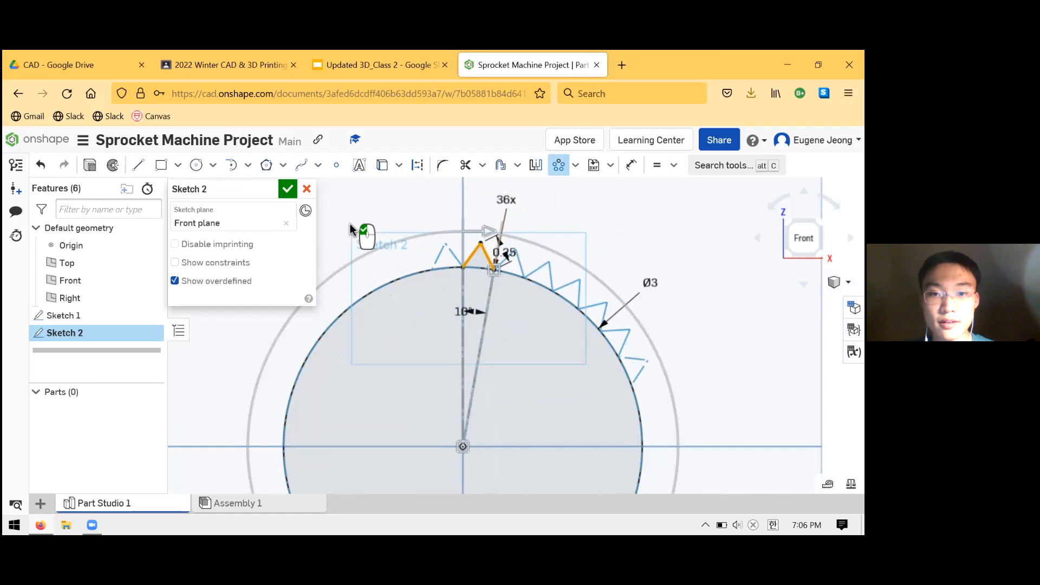
# - Make the tooth pattern's centre point coincident with the circle's centre and finish the sketch
pyautogui.scroll(-3, 544, 259)
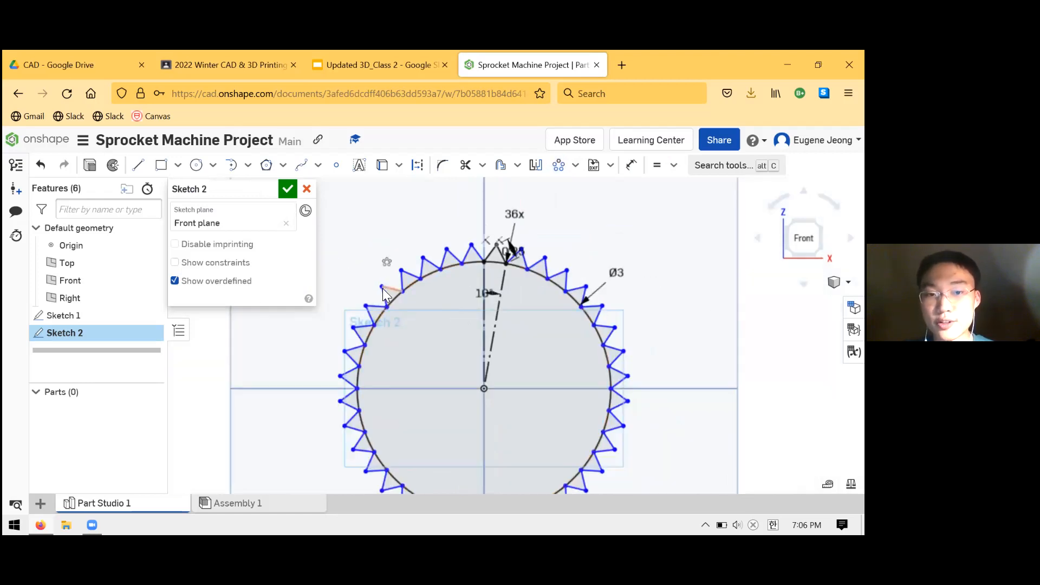
pyautogui.moveTo(367, 282)
pyautogui.mouseDown()
pyautogui.moveTo(349, 258)
pyautogui.moveTo(435, 395)
pyautogui.mouseUp()
pyautogui.click(461, 413)
pyautogui.press('d')
pyautogui.click(674, 165)
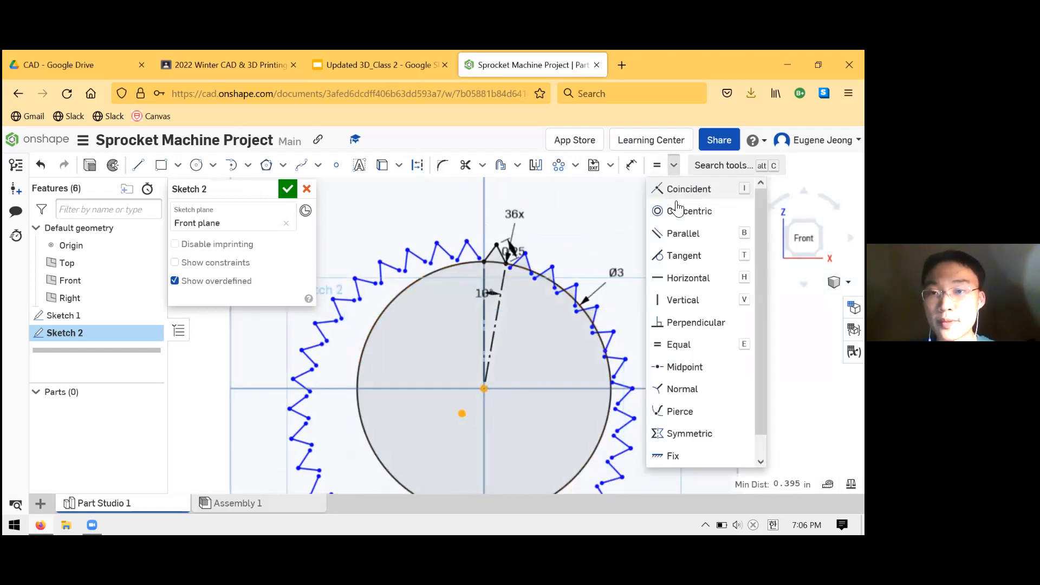
pyautogui.click(675, 199)
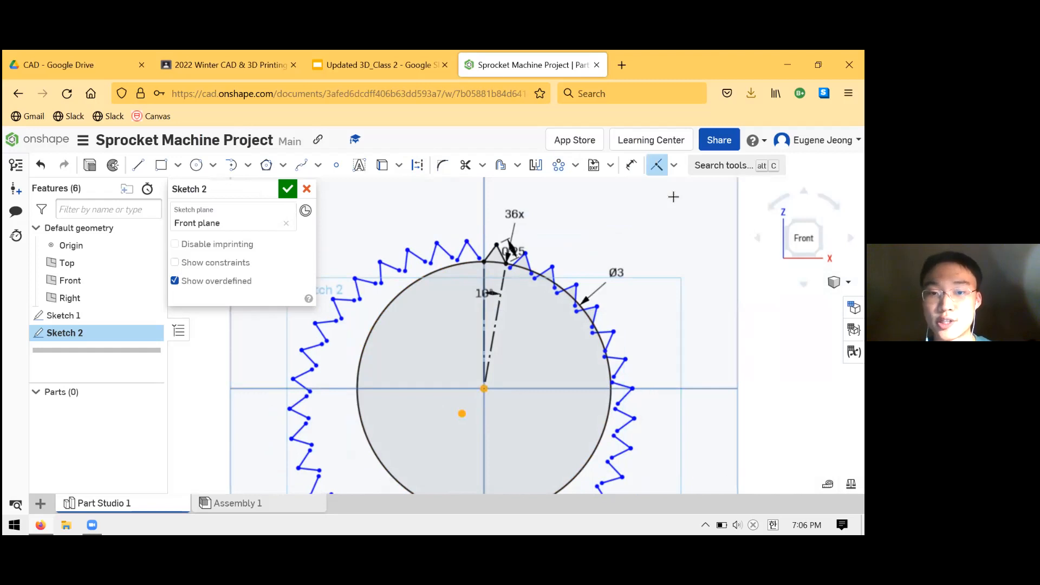
pyautogui.click(288, 189)
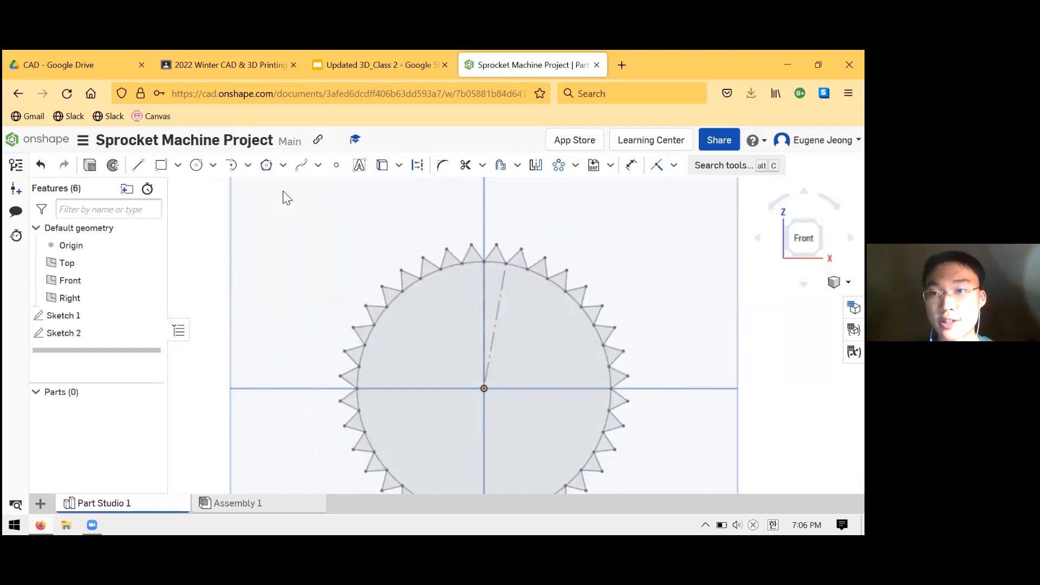
# - Extrude the sketch's circular region as a new solid with a blind depth of 0.25 in
pyautogui.click(150, 166)
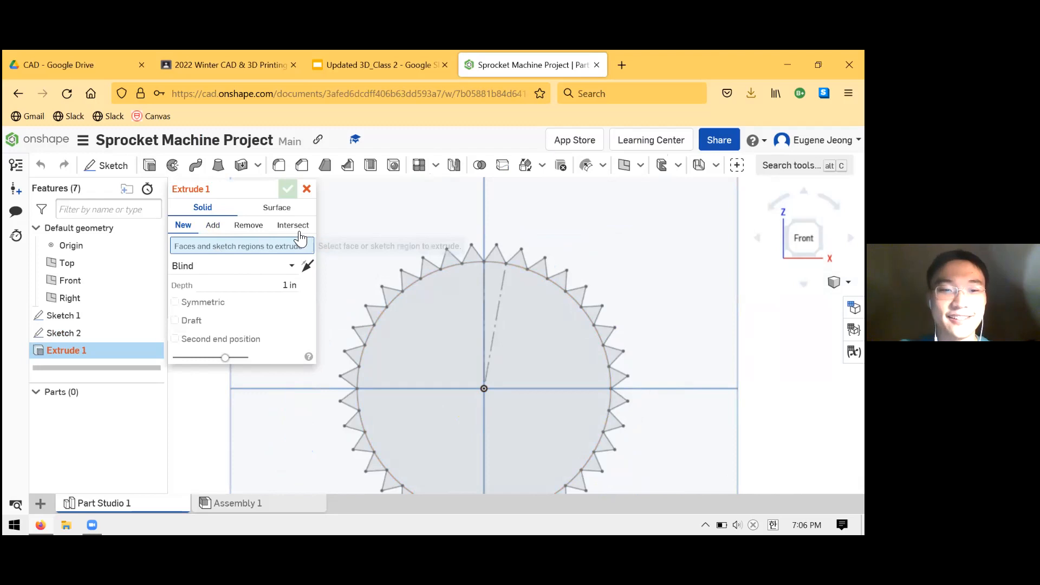
pyautogui.click(435, 319)
pyautogui.press('Right')
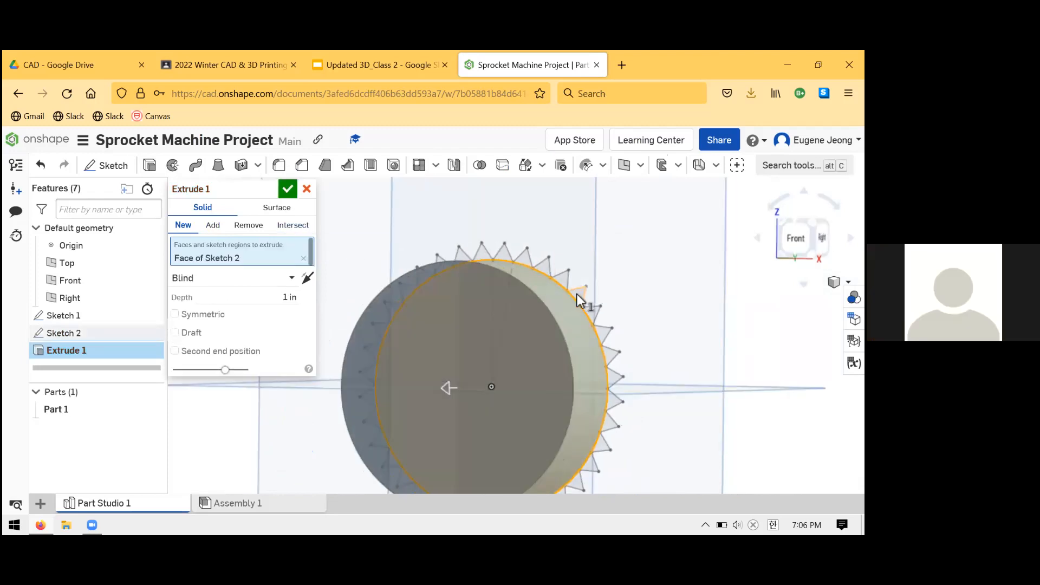
pyautogui.click(251, 298)
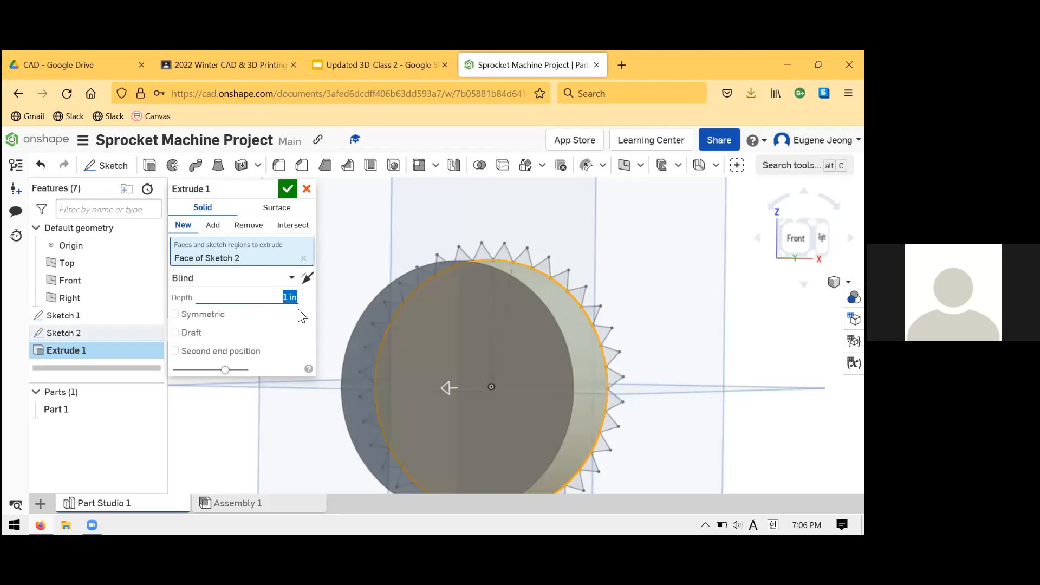
pyautogui.write('.25')
pyautogui.press('Return')
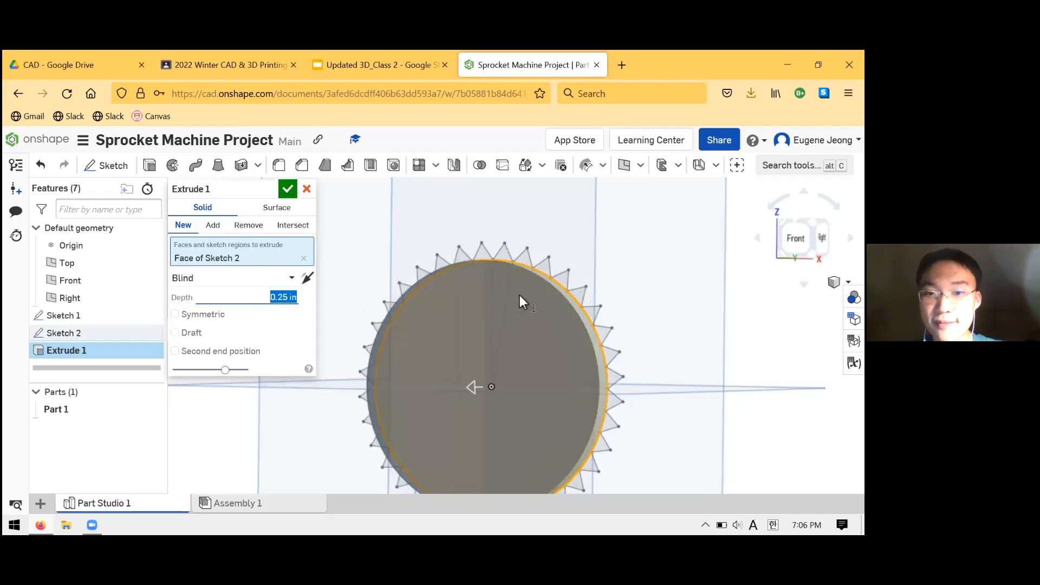
# - Try adding the sprocket's tooth regions one by one to the 0.25 in extrusion
pyautogui.click(546, 271)
pyautogui.click(561, 279)
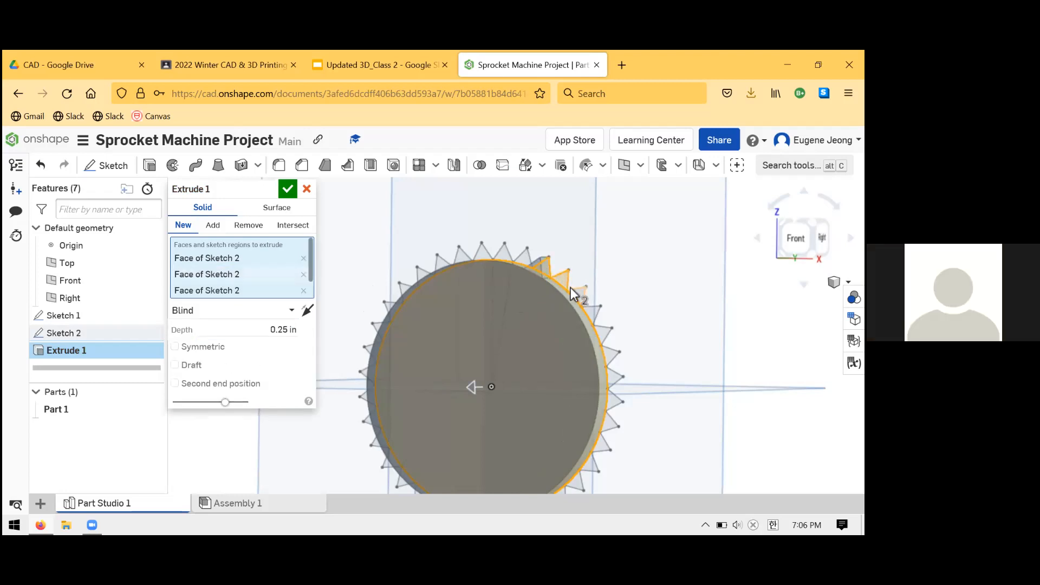
pyautogui.click(574, 295)
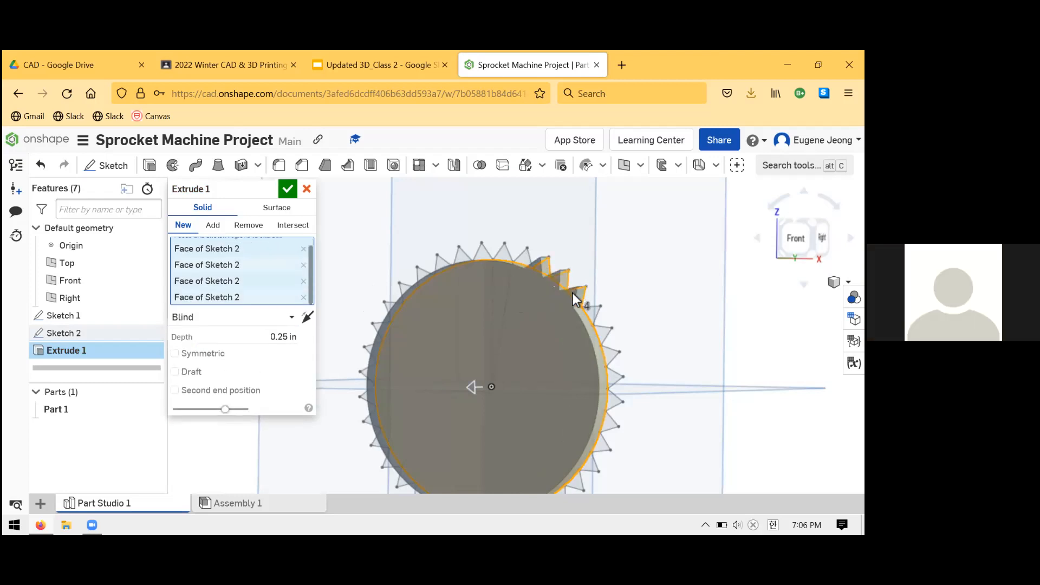
pyautogui.click(595, 323)
pyautogui.moveTo(643, 355); pyautogui.dragTo(615, 325, button='right')
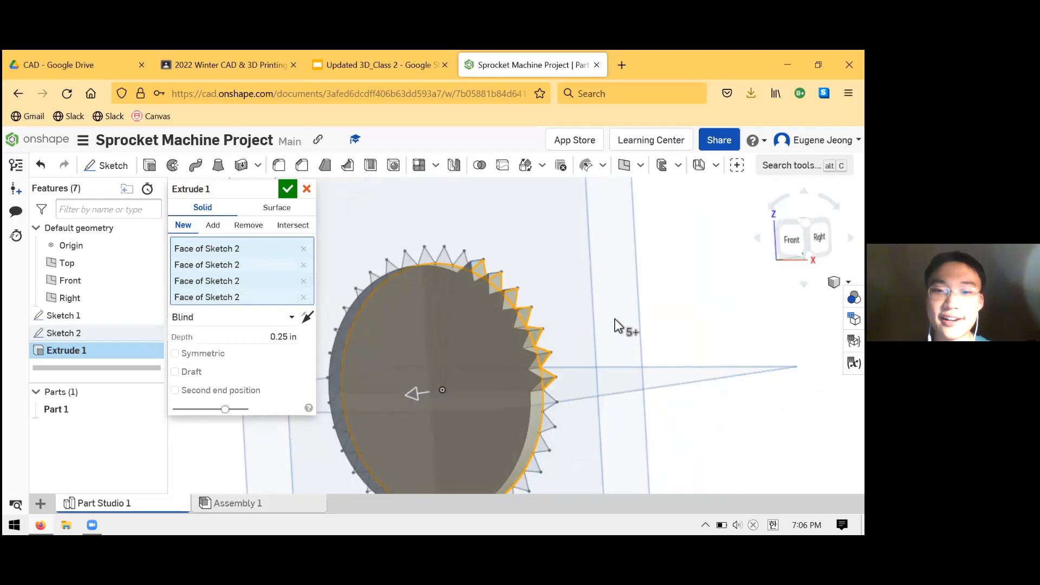
pyautogui.click(551, 411)
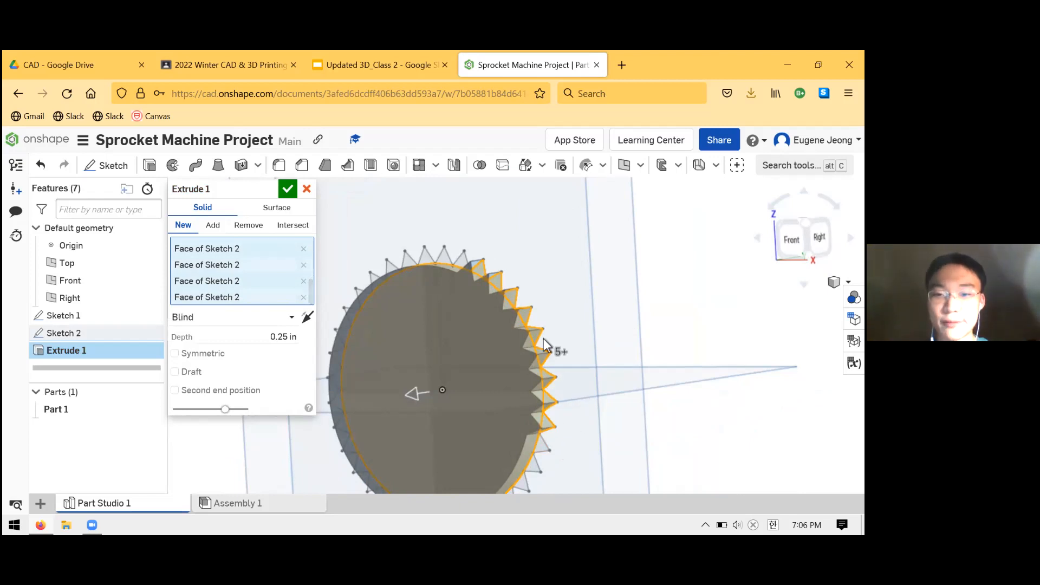
pyautogui.scroll(-3, 548, 301)
pyautogui.scroll(2, 477, 323)
pyautogui.scroll(3, 529, 320)
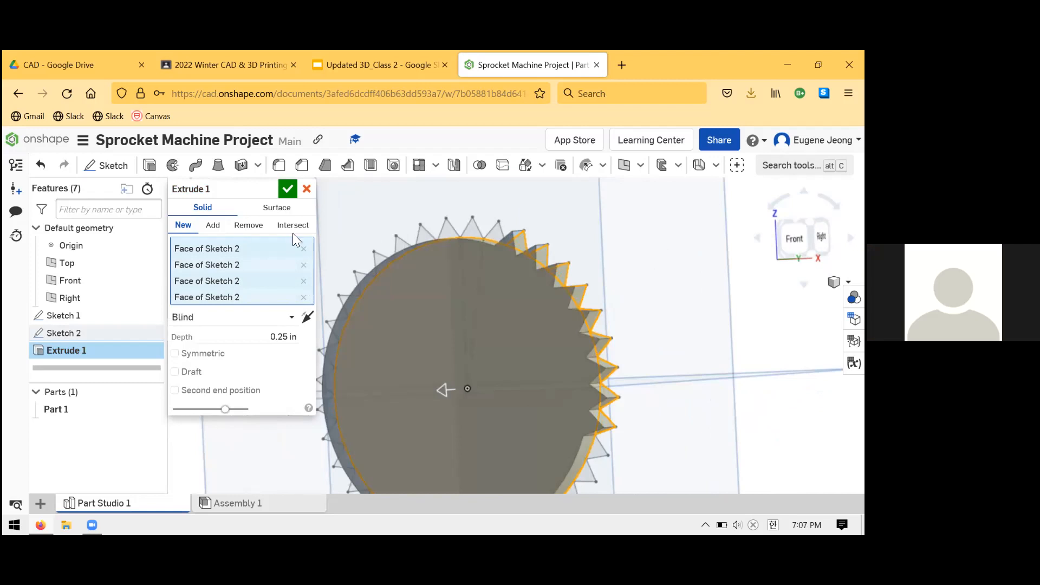
# - Try removing the selected sketch regions one by one from the extrusion, and leave its settings
pyautogui.moveTo(293, 233); pyautogui.dragTo(301, 249, button='right')
pyautogui.click(302, 248)
pyautogui.click(301, 249)
pyautogui.click(302, 249)
pyautogui.click(301, 249)
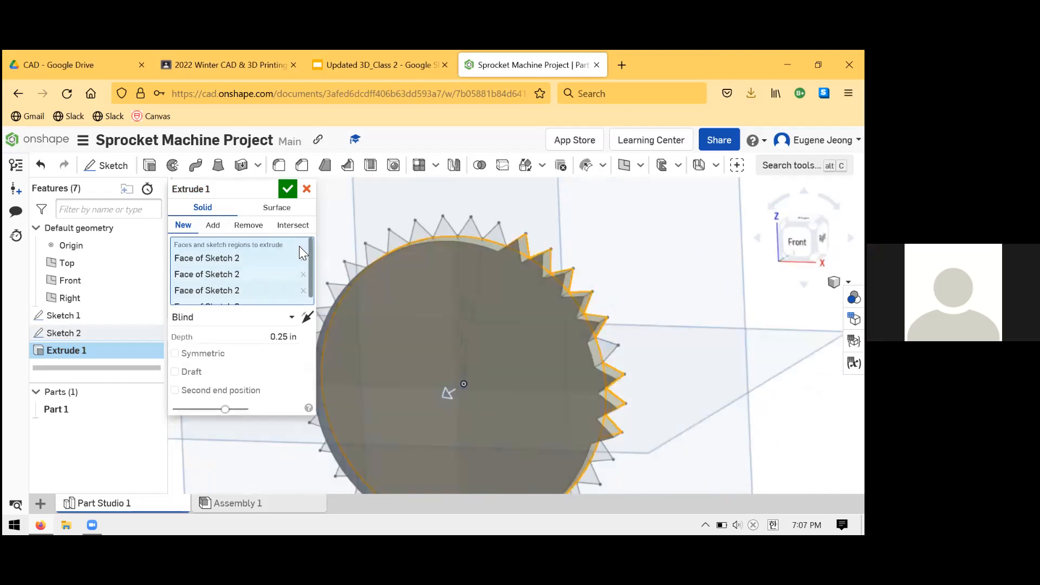
pyautogui.click(303, 258)
pyautogui.click(302, 258)
pyautogui.click(306, 189)
# - Delete the Extrude 1 feature and clear the Front plane selection
pyautogui.click(115, 282)
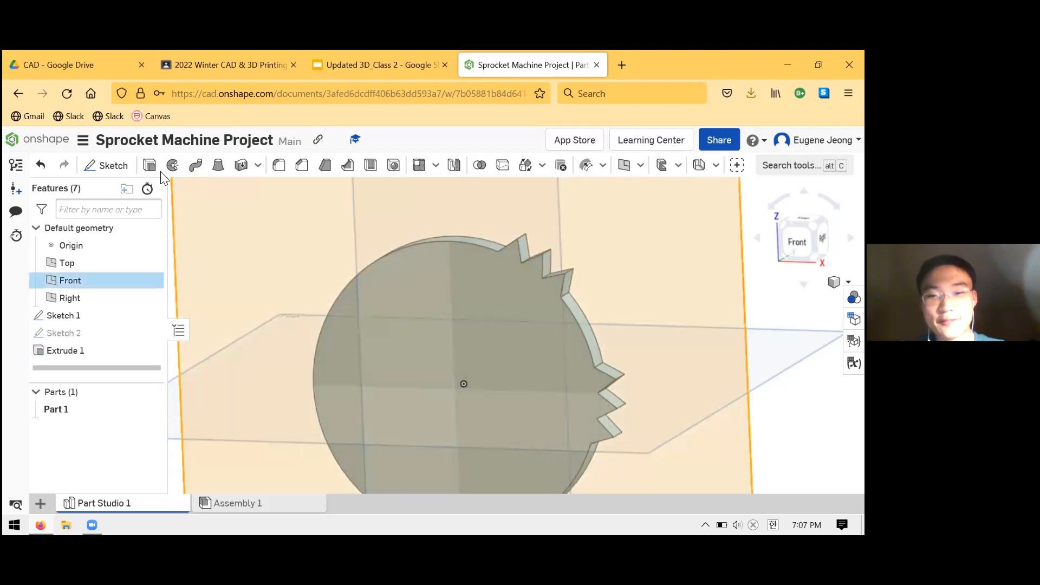
pyautogui.hotkey('ctrl', 'z')
pyautogui.hotkey('ctrl', 'z')
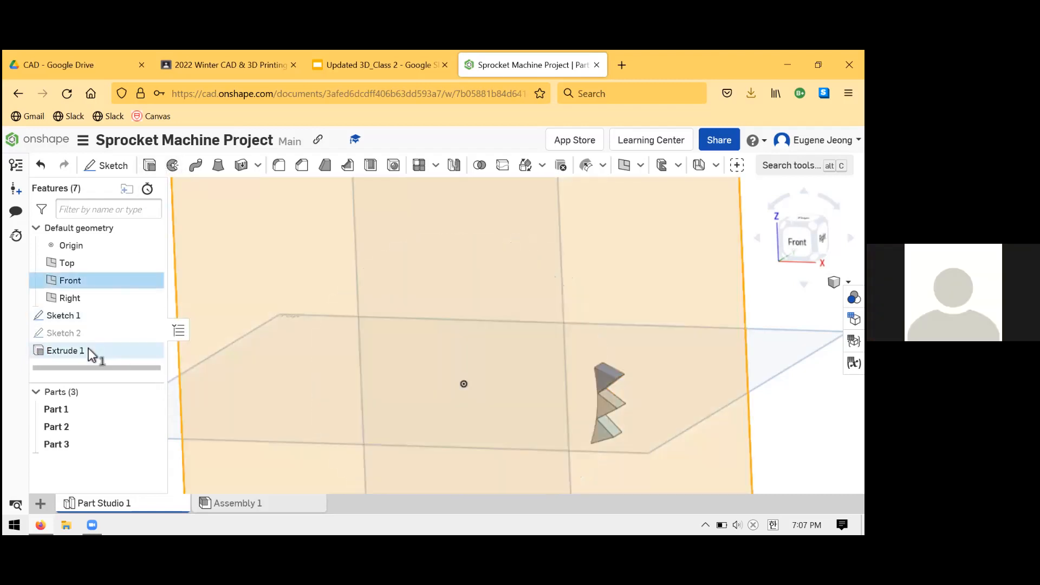
pyautogui.rightClick(93, 355)
pyautogui.scroll(-3, 286, 249)
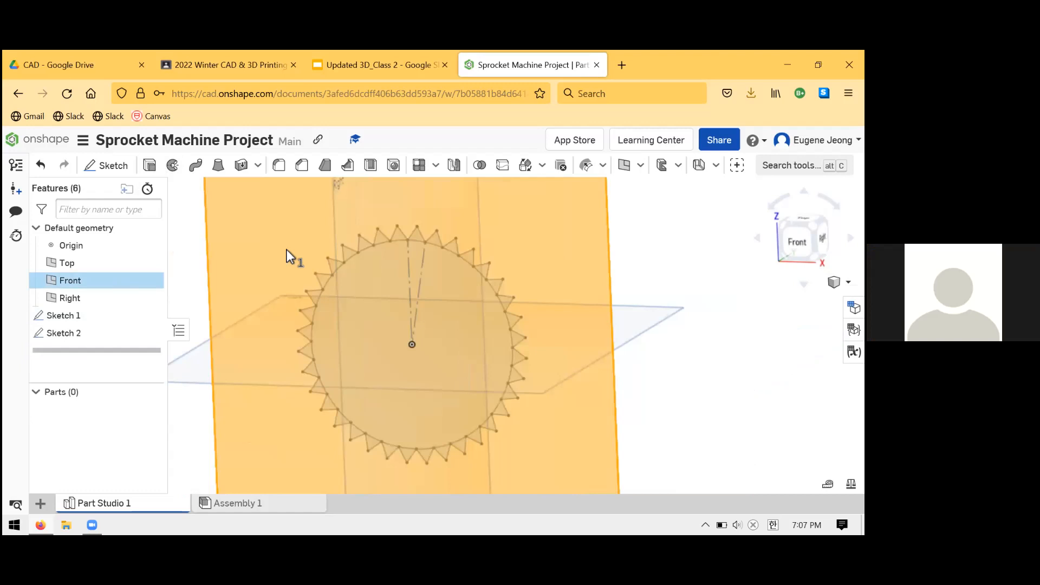
pyautogui.click(194, 240)
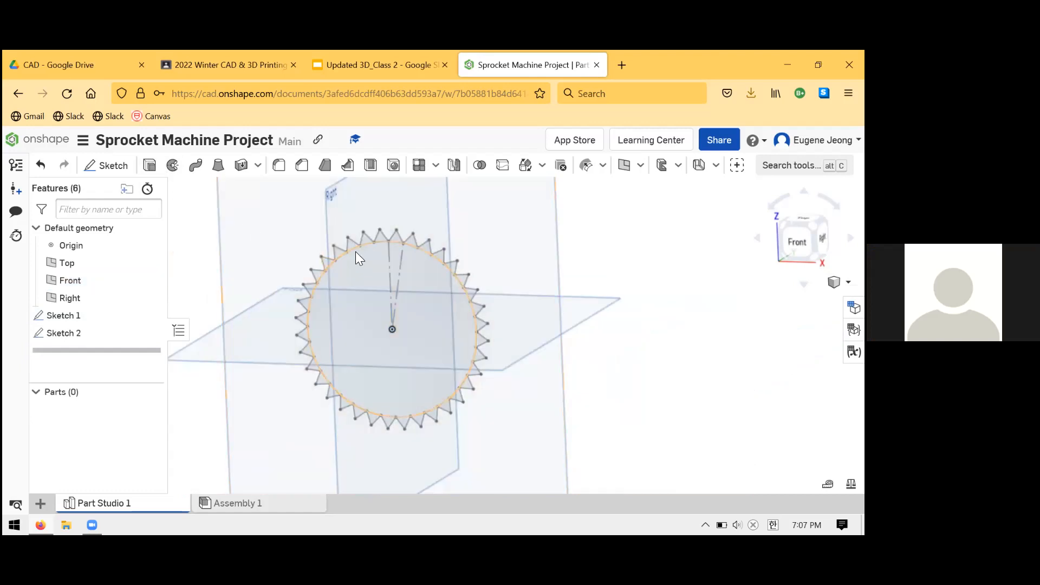
# - Extrude all regions of Sketch 2 together as a new solid with a blind depth of 0.25 in
pyautogui.hotkey('shift', 'e')
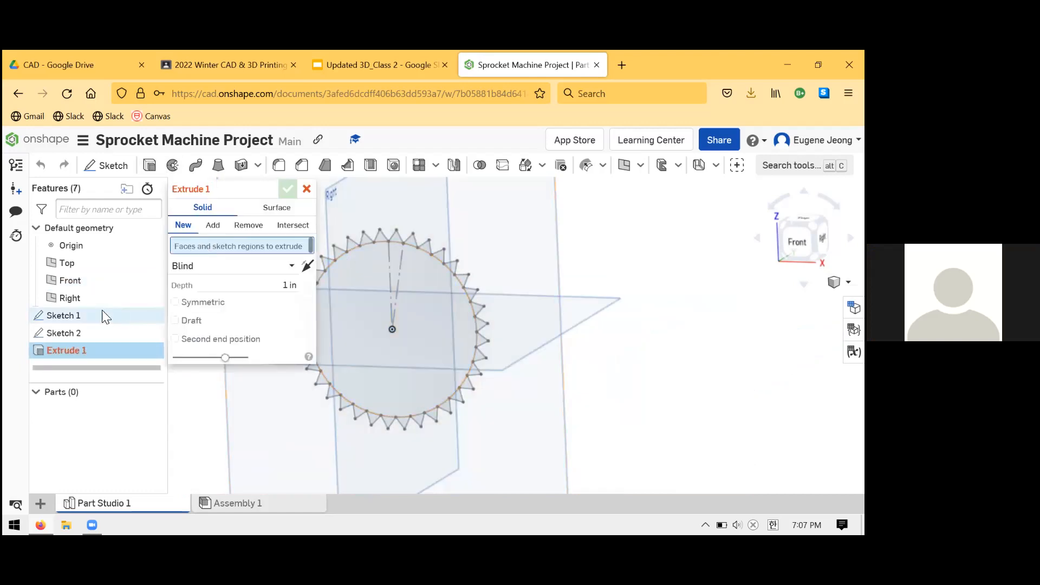
pyautogui.moveTo(95, 329); pyautogui.dragTo(211, 250)
pyautogui.scroll(-2, 616, 294)
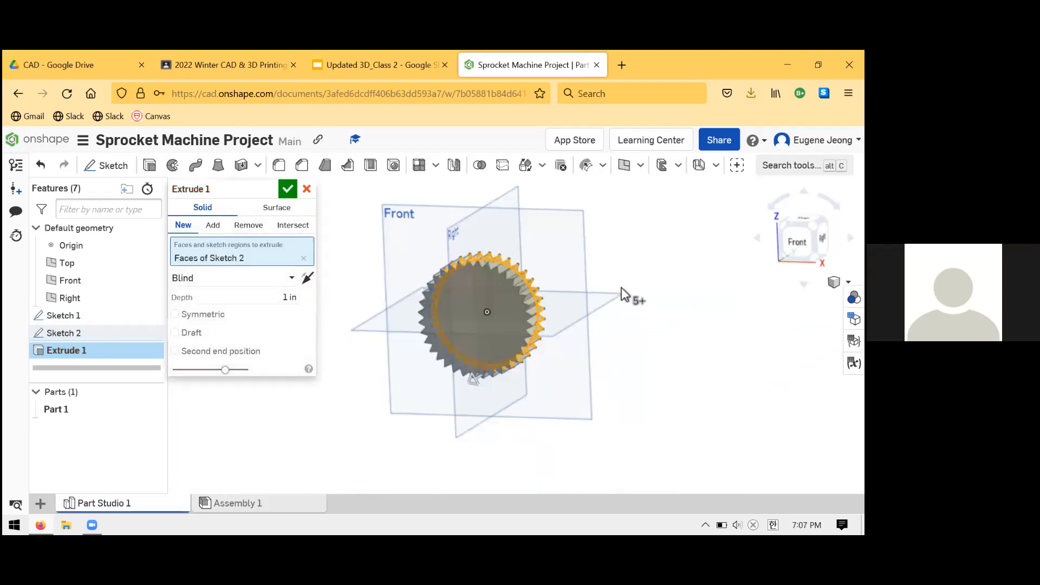
pyautogui.scroll(3, 430, 287)
pyautogui.moveTo(577, 316)
pyautogui.mouseDown(button='right')
pyautogui.moveTo(590, 310)
pyautogui.moveTo(578, 317)
pyautogui.mouseUp(button='right')
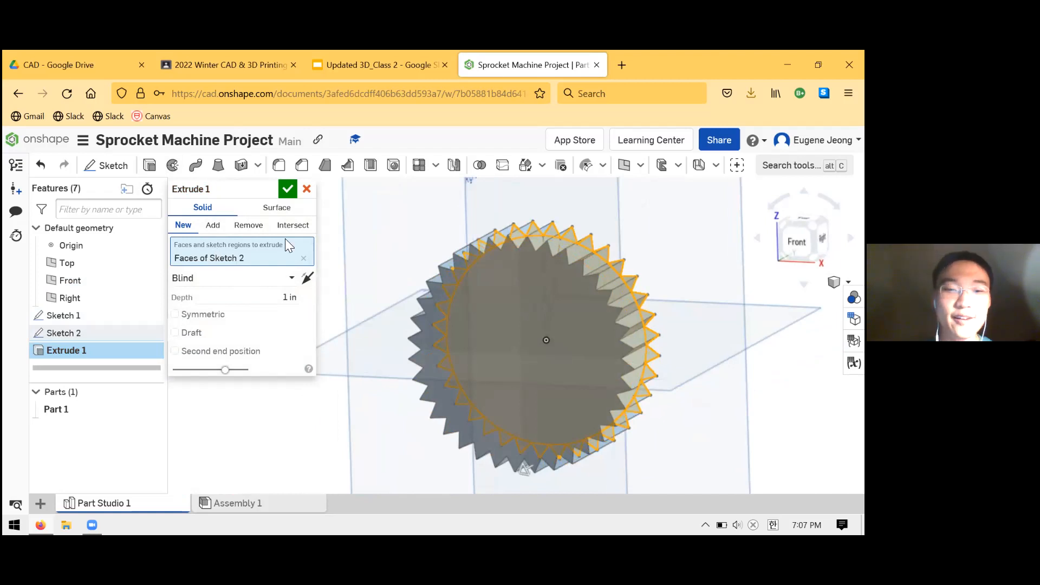
pyautogui.click(304, 259)
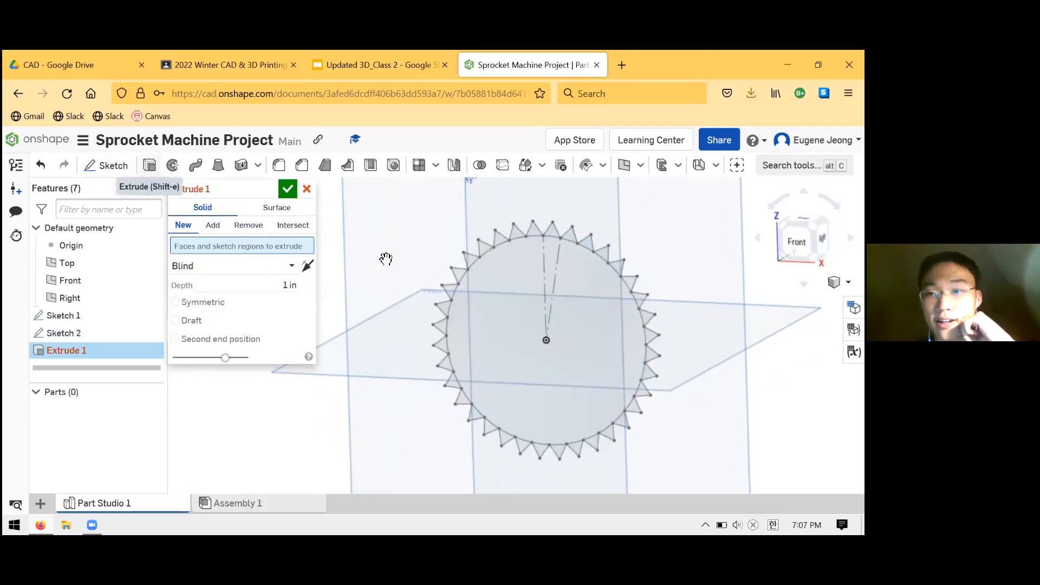
pyautogui.click(58, 337)
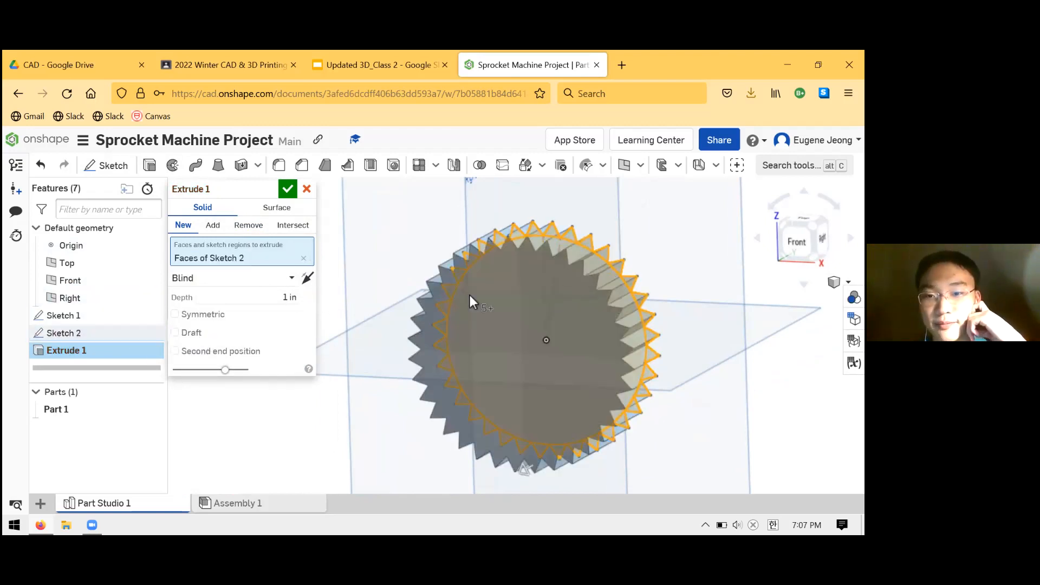
pyautogui.click(290, 297)
pyautogui.write('0.25 in')
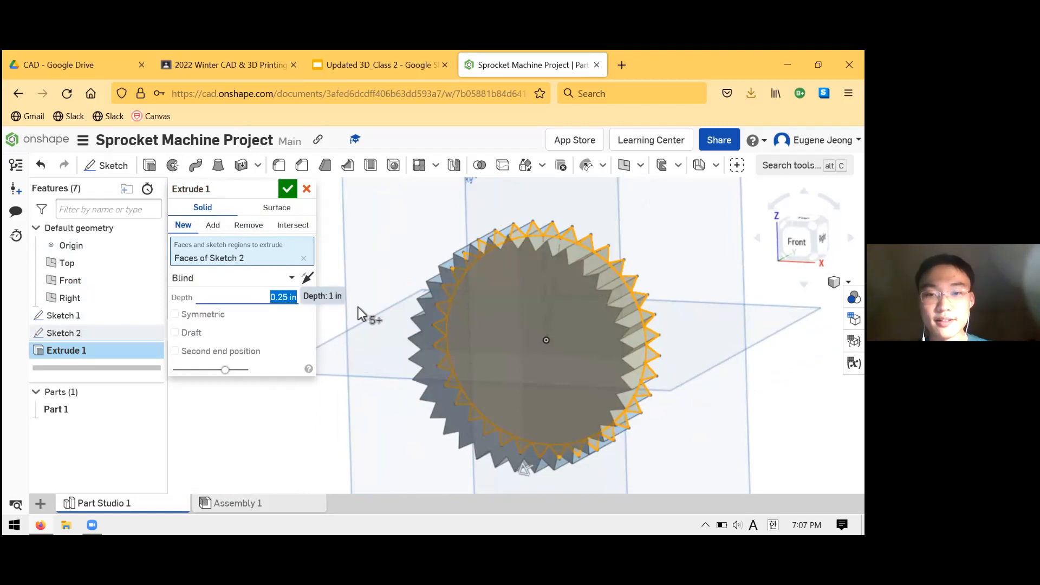
pyautogui.moveTo(587, 285); pyautogui.dragTo(583, 312, button='right')
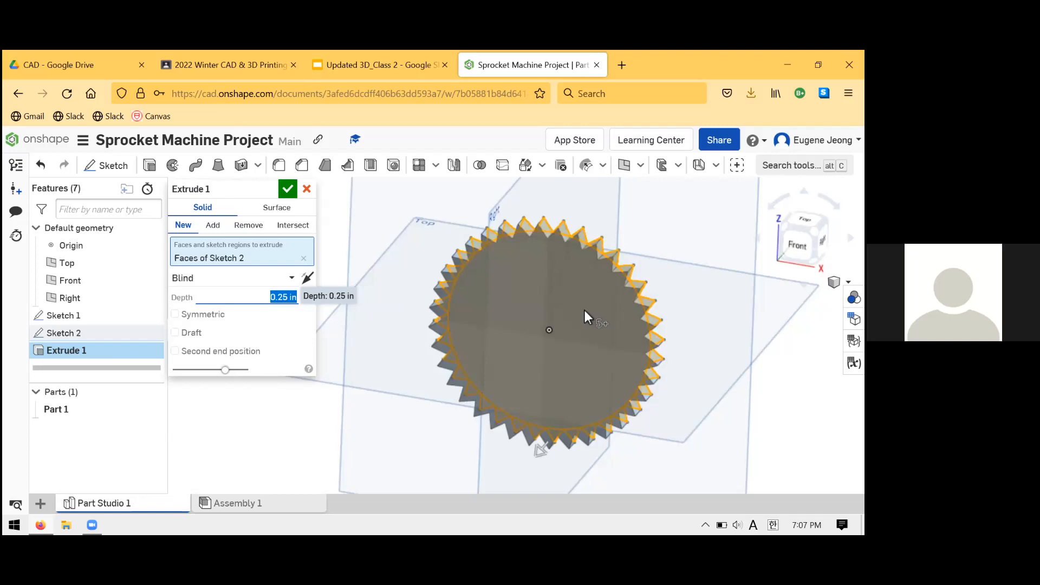
pyautogui.click(288, 189)
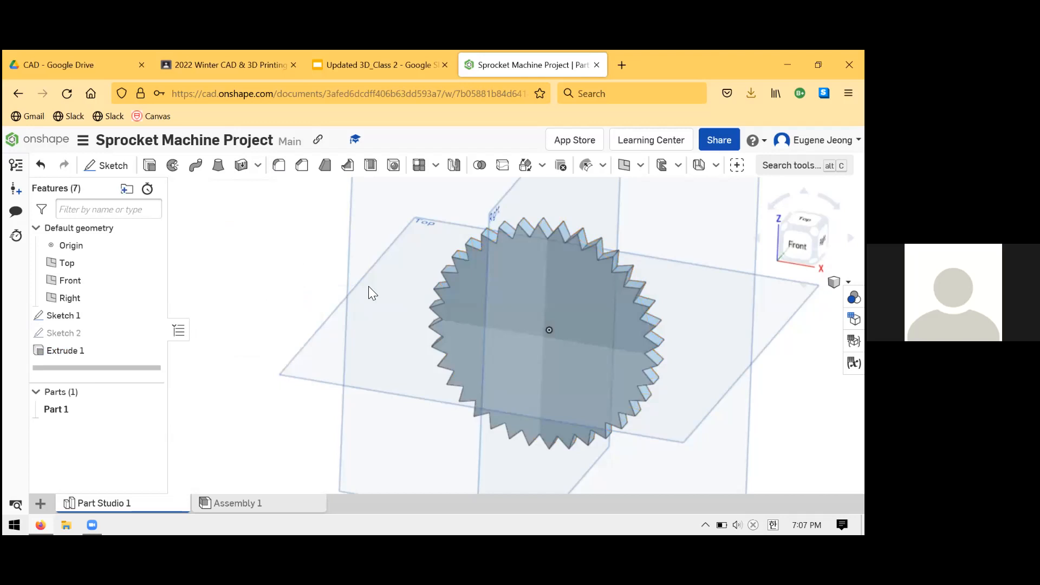
# - Delete the unused Sketch 1 and select Sketch 2 in the feature list
pyautogui.scroll(2, 372, 293)
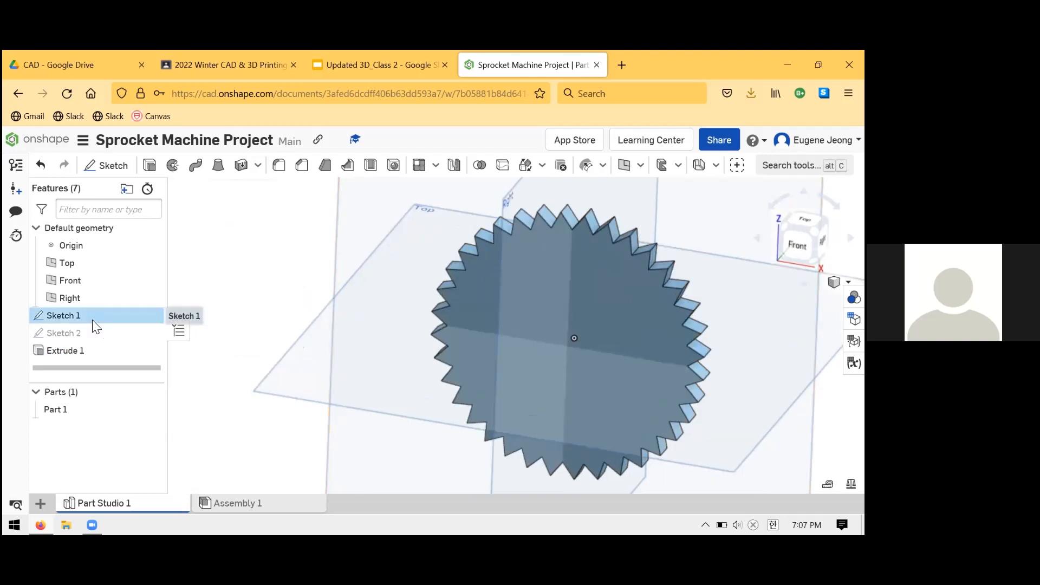
pyautogui.press('Delete')
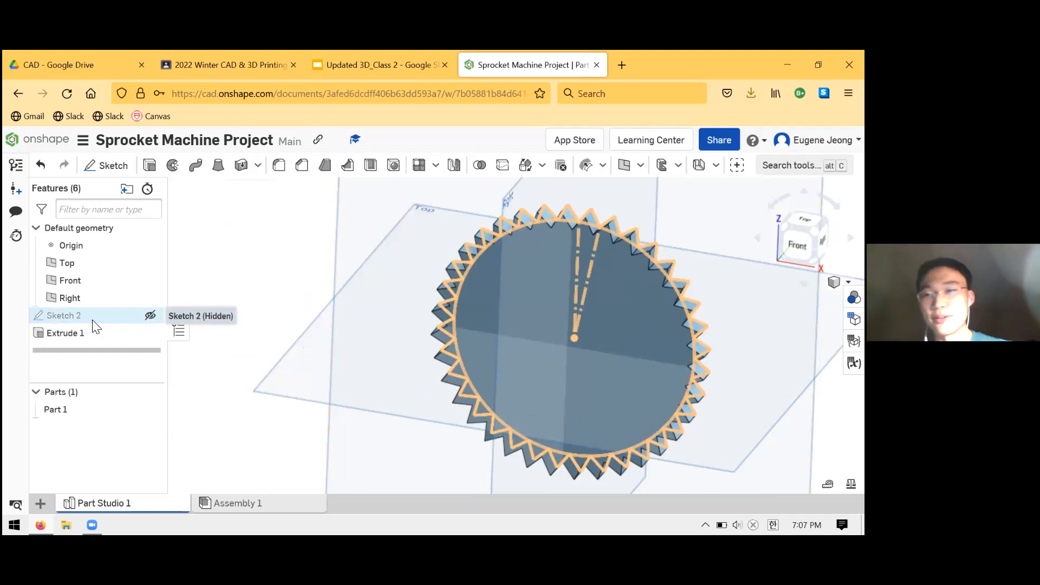
pyautogui.click(87, 320)
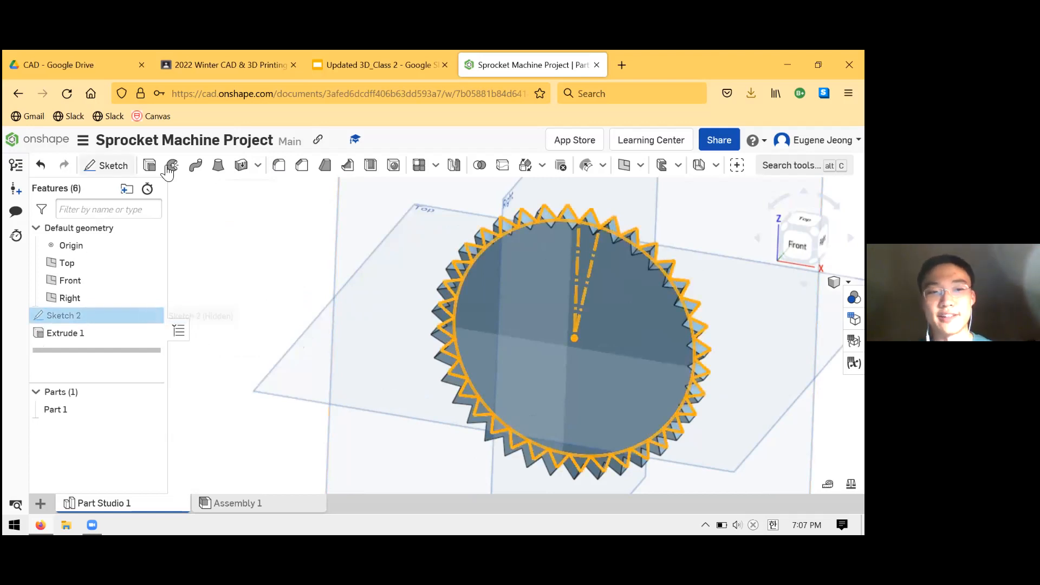
pyautogui.moveTo(143, 321)
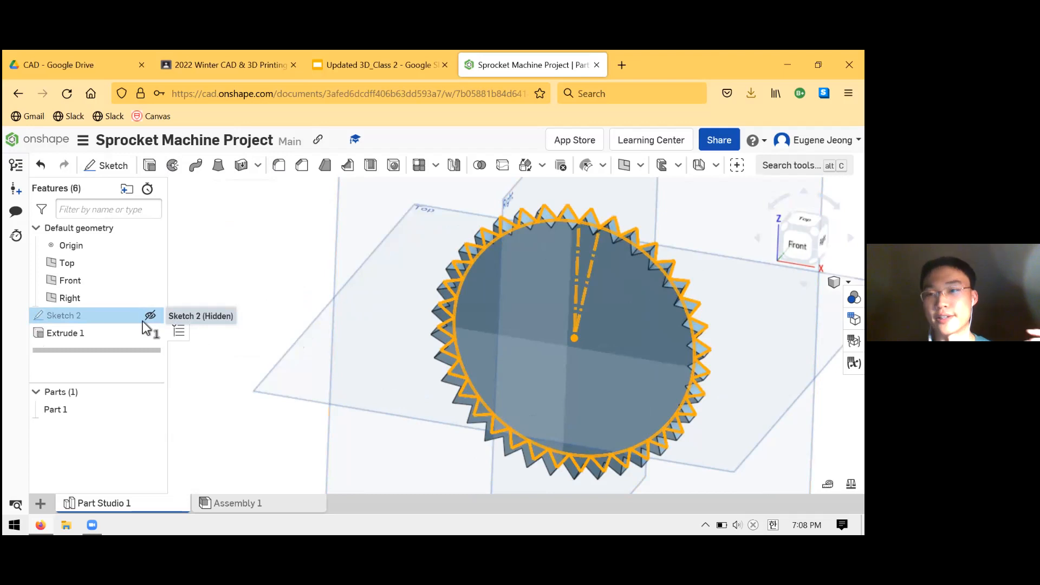
pyautogui.click(146, 319)
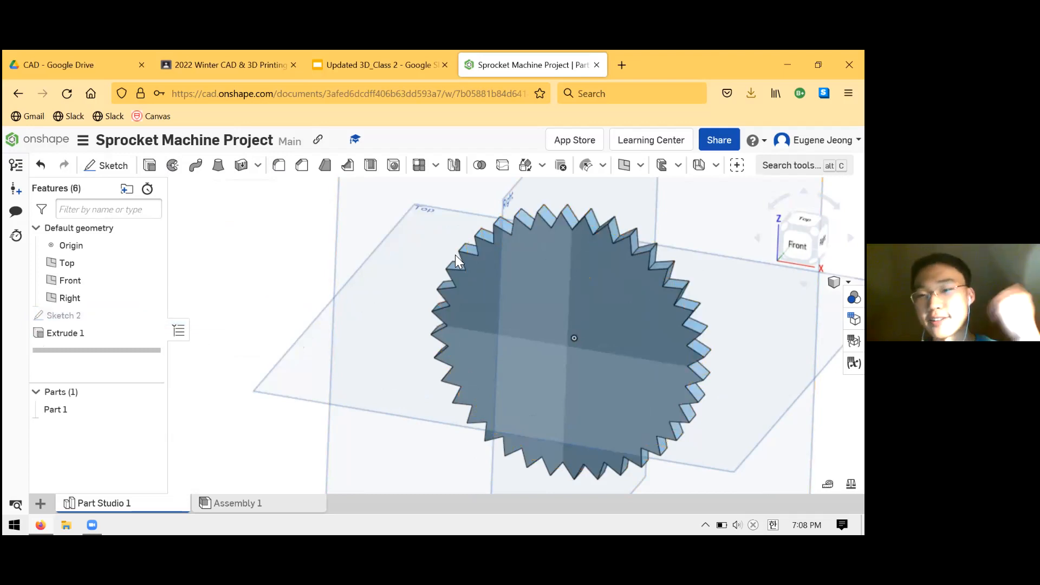
pyautogui.moveTo(455, 255); pyautogui.dragTo(448, 251, button='right')
pyautogui.scroll(5, 466, 297)
pyautogui.scroll(-5, 466, 297)
pyautogui.scroll(3, 662, 285)
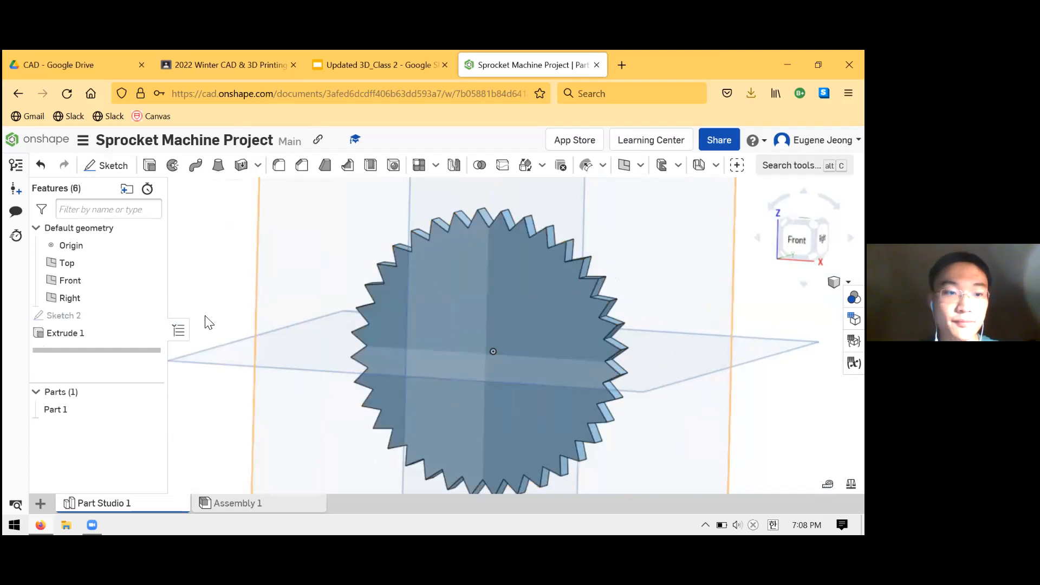
pyautogui.click(119, 334)
pyautogui.rightClick(122, 335)
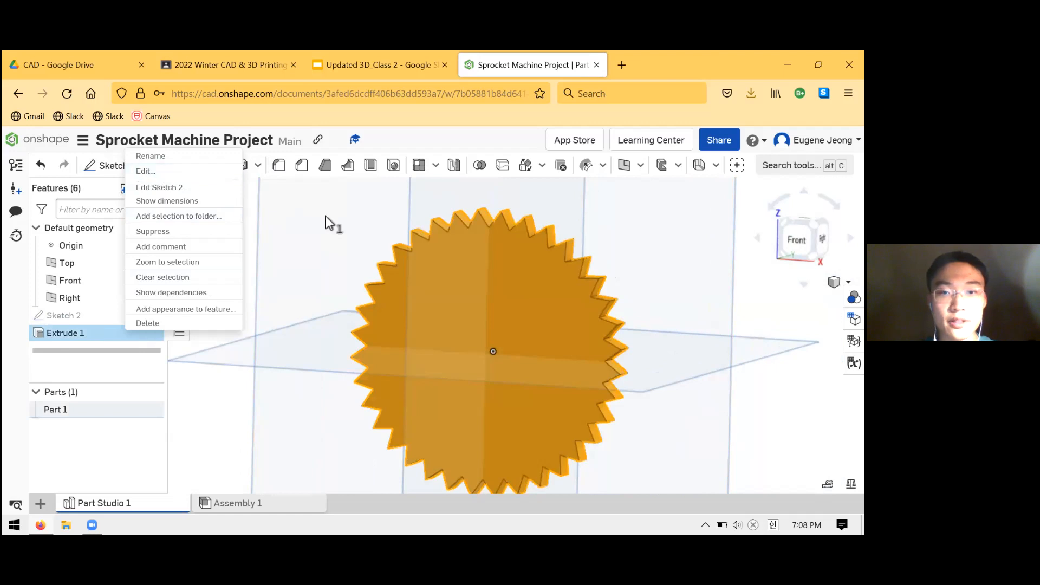
pyautogui.click(435, 167)
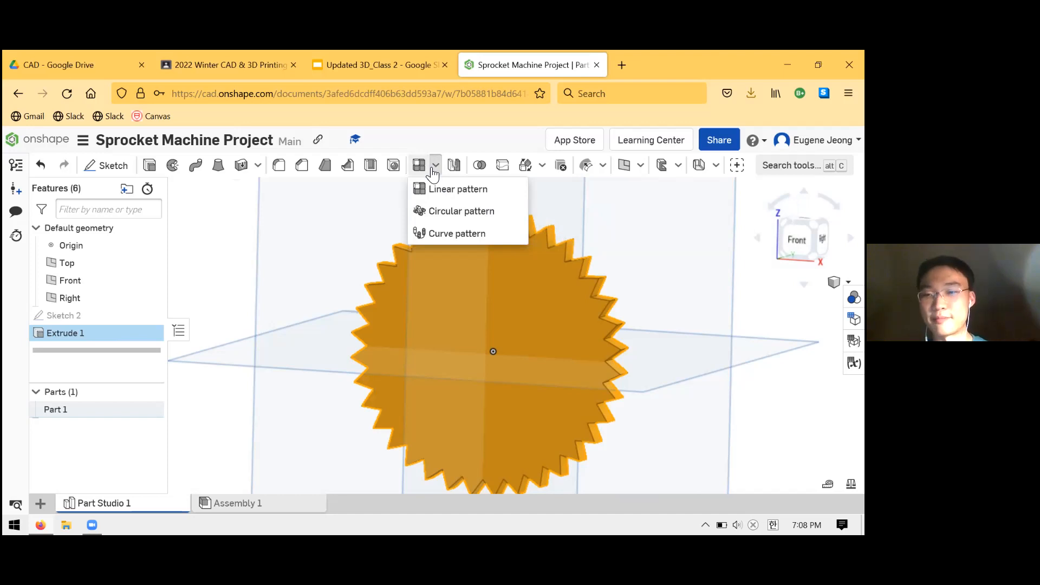
# - Edit Extrude 1 to leave out the central circular region of Sketch 2
pyautogui.rightClick(99, 334)
pyautogui.click(122, 352)
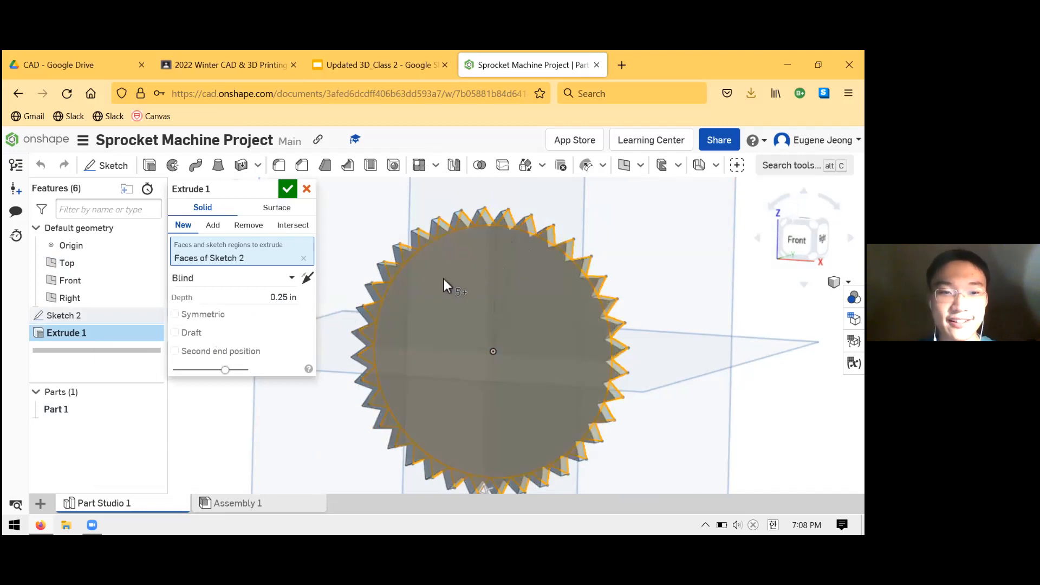
pyautogui.click(444, 278)
pyautogui.click(288, 189)
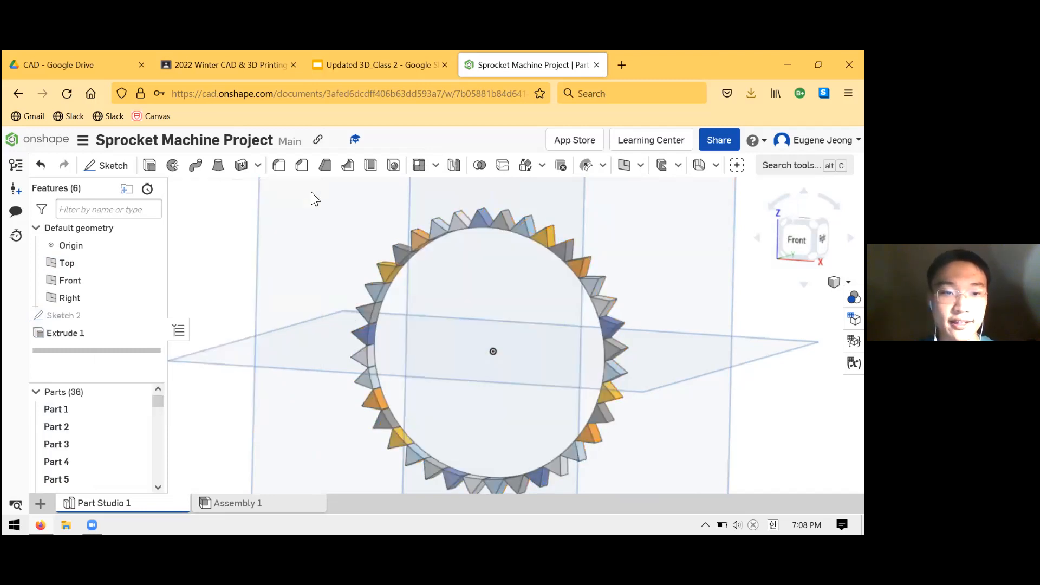
# - Edit Extrude 1 to extrude only the central circular region of Sketch 2 by 0.25 in
pyautogui.click(87, 335)
pyautogui.rightClick(91, 333)
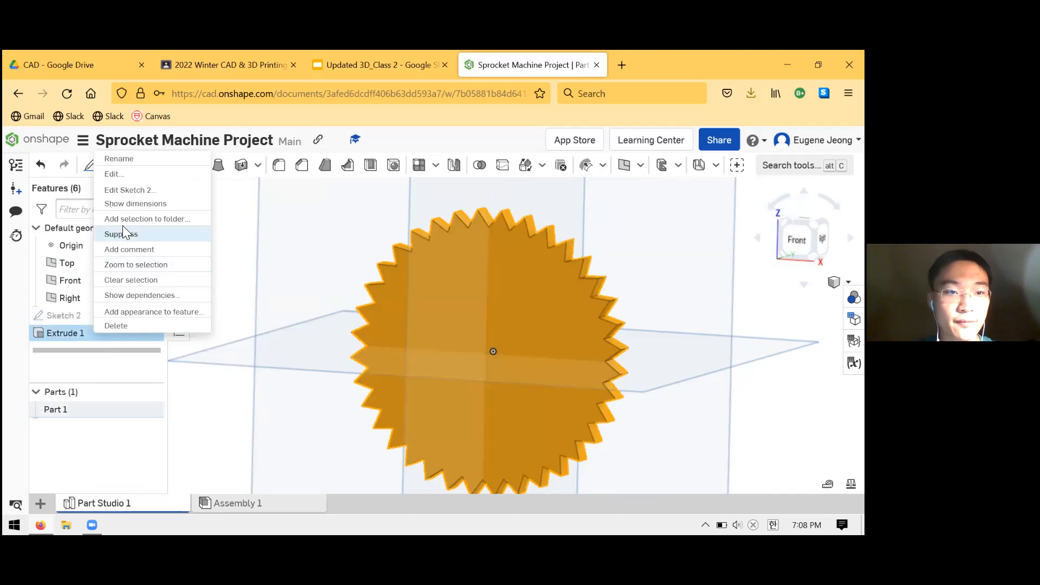
pyautogui.click(145, 175)
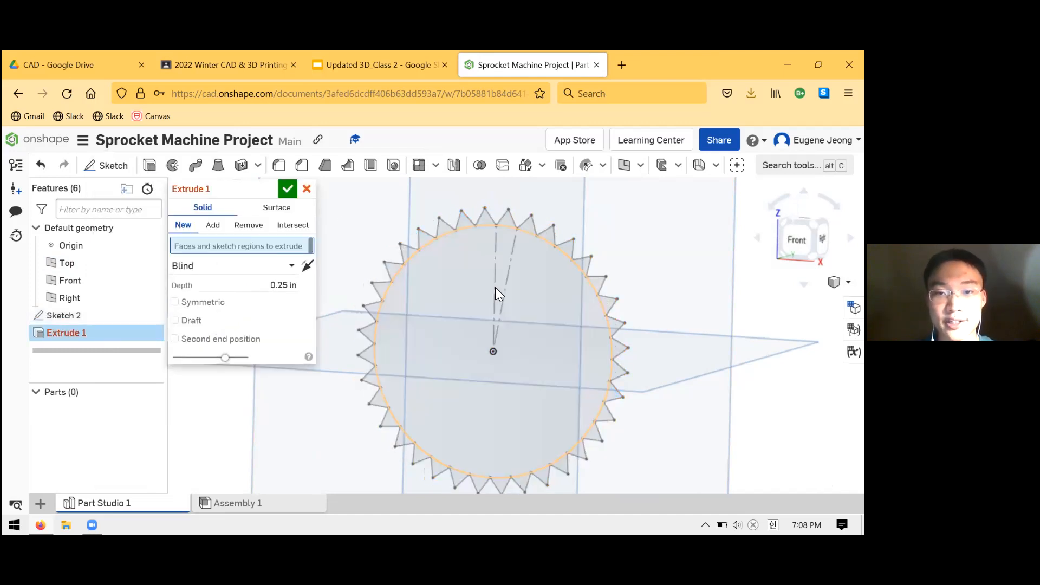
pyautogui.click(491, 288)
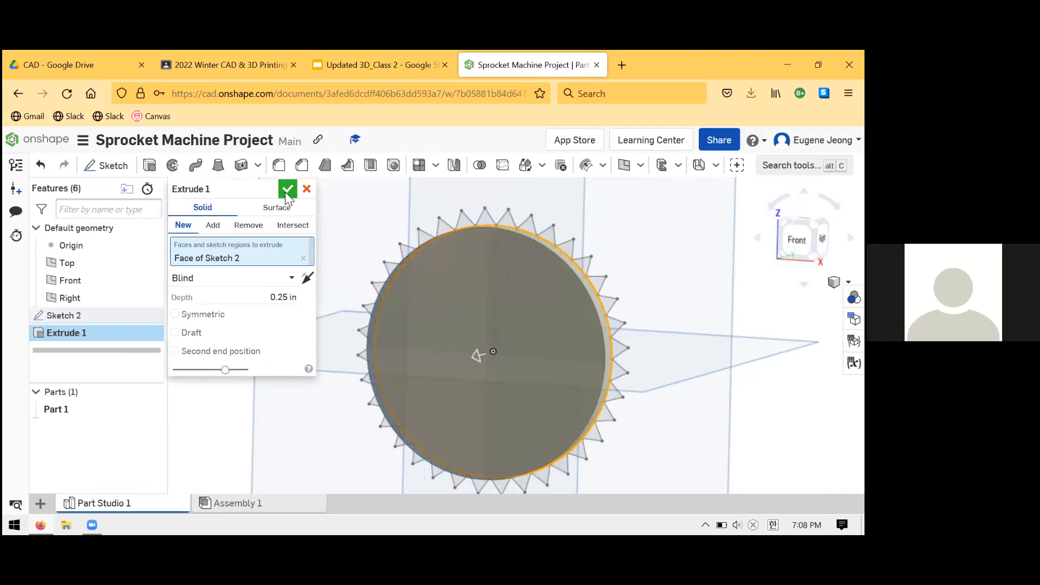
pyautogui.click(286, 190)
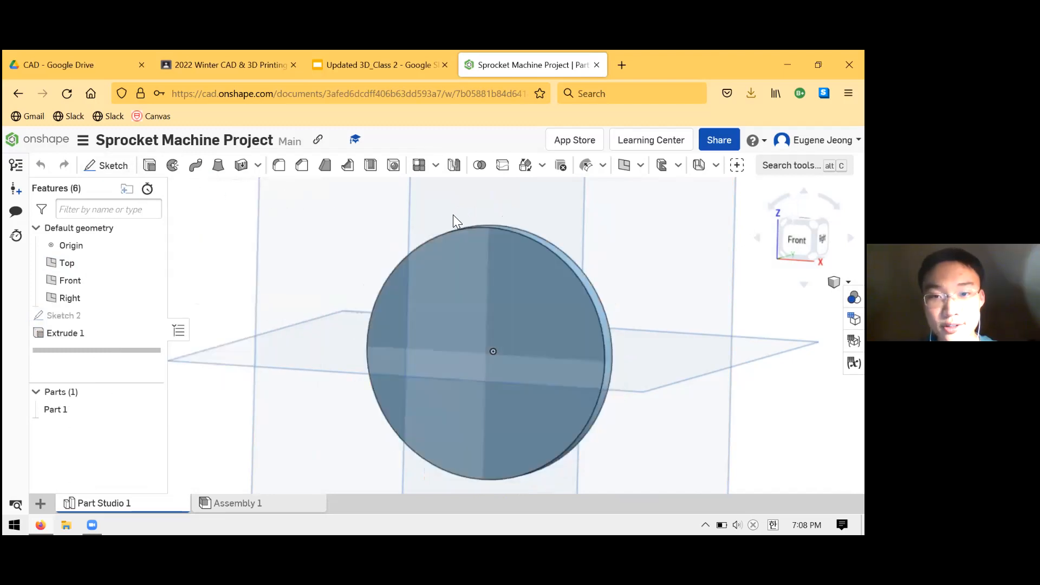
# - Extrude a single tooth region at the top of Sketch 2 by 0.25 in, adding it to the disc
pyautogui.hotkey('shift', 'e')
pyautogui.moveTo(504, 211); pyautogui.dragTo(453, 227, button='right')
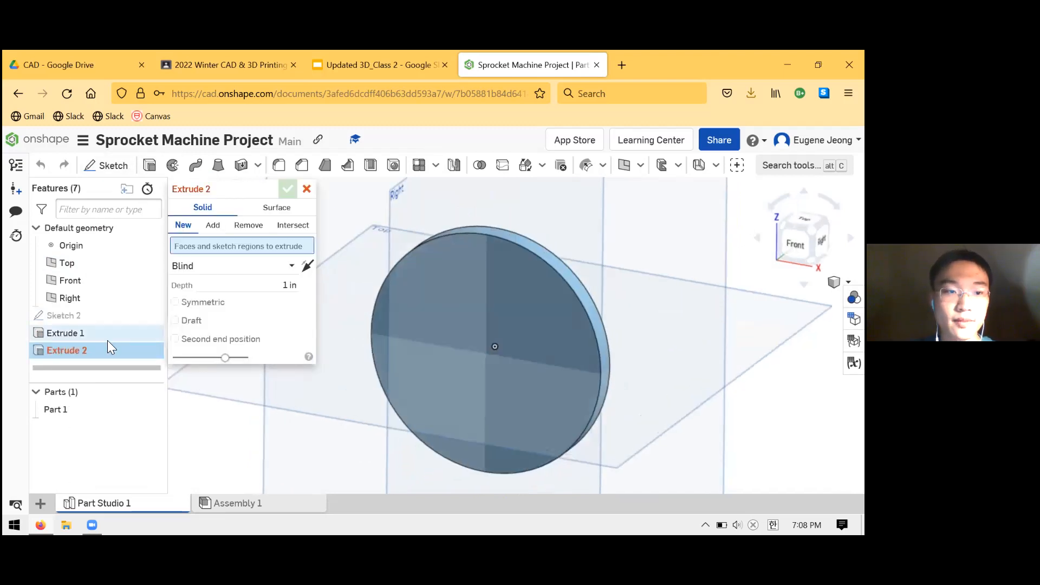
pyautogui.moveTo(96, 318)
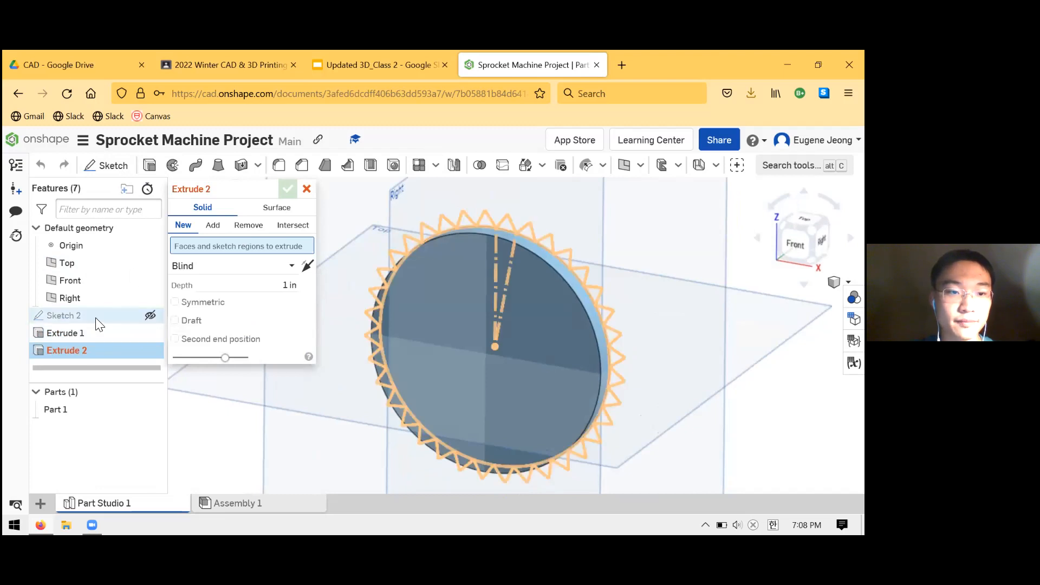
pyautogui.click(149, 316)
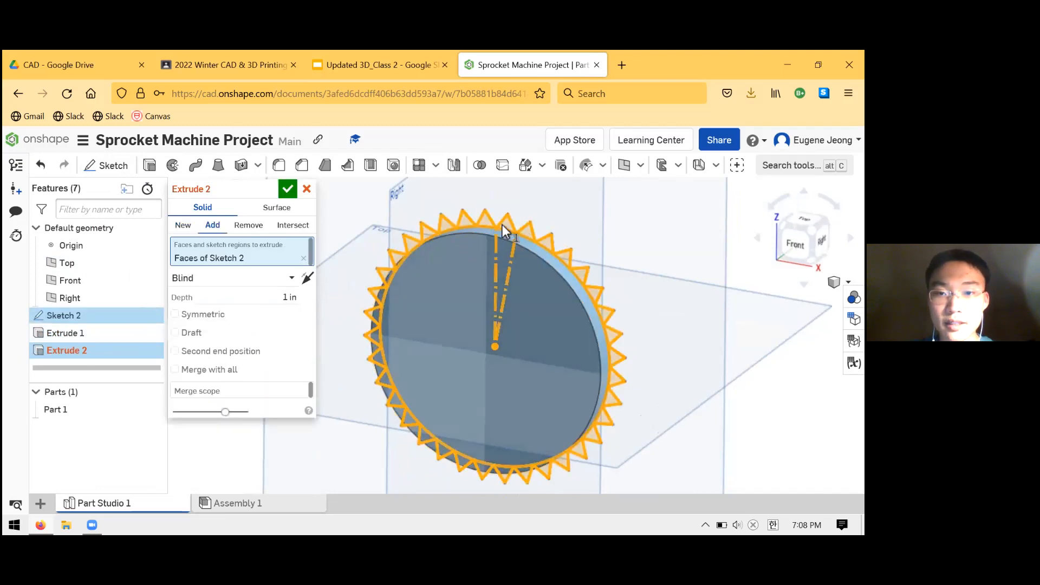
pyautogui.click(303, 258)
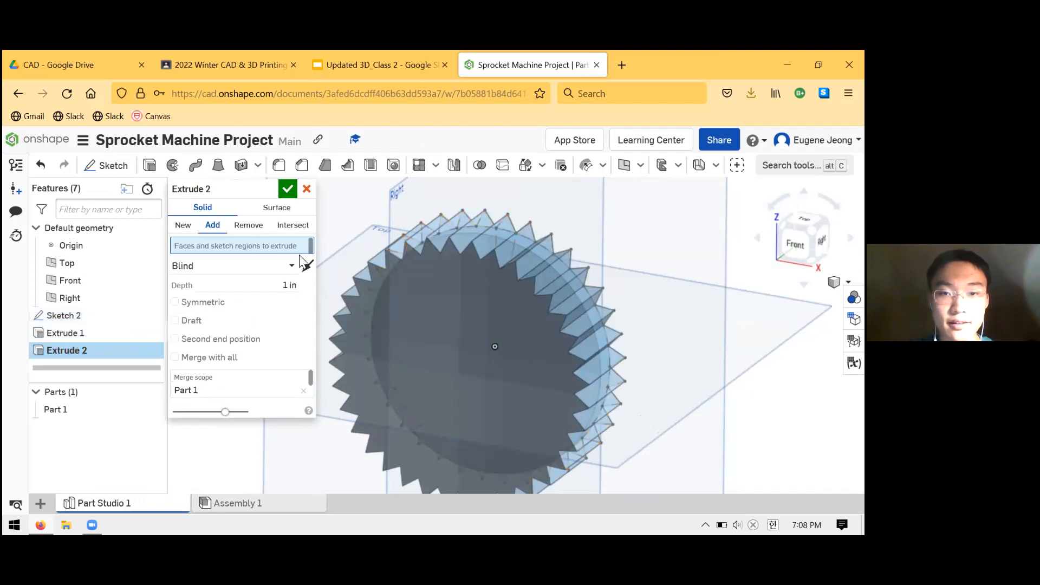
pyautogui.click(504, 222)
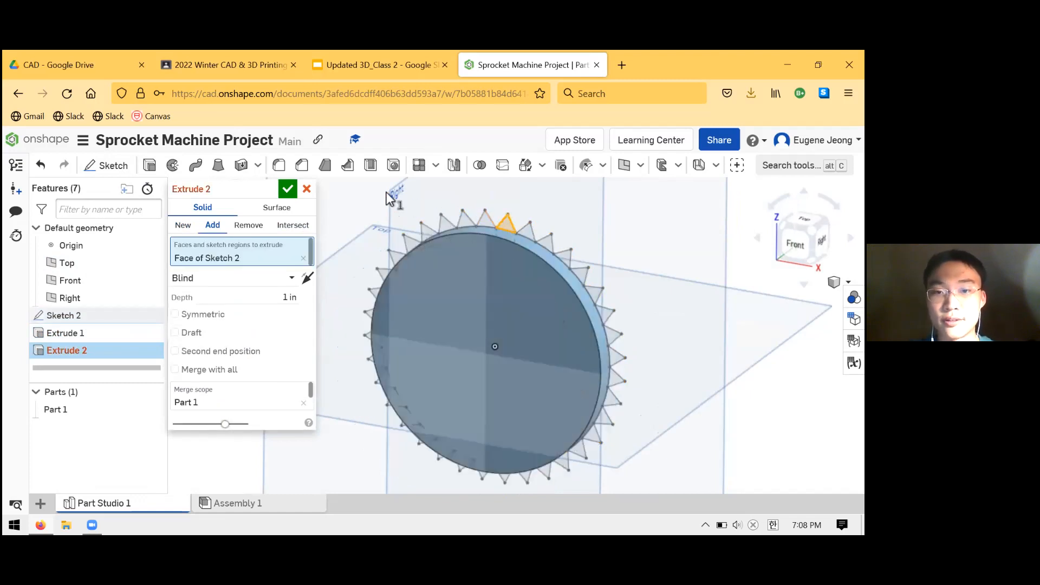
pyautogui.click(270, 298)
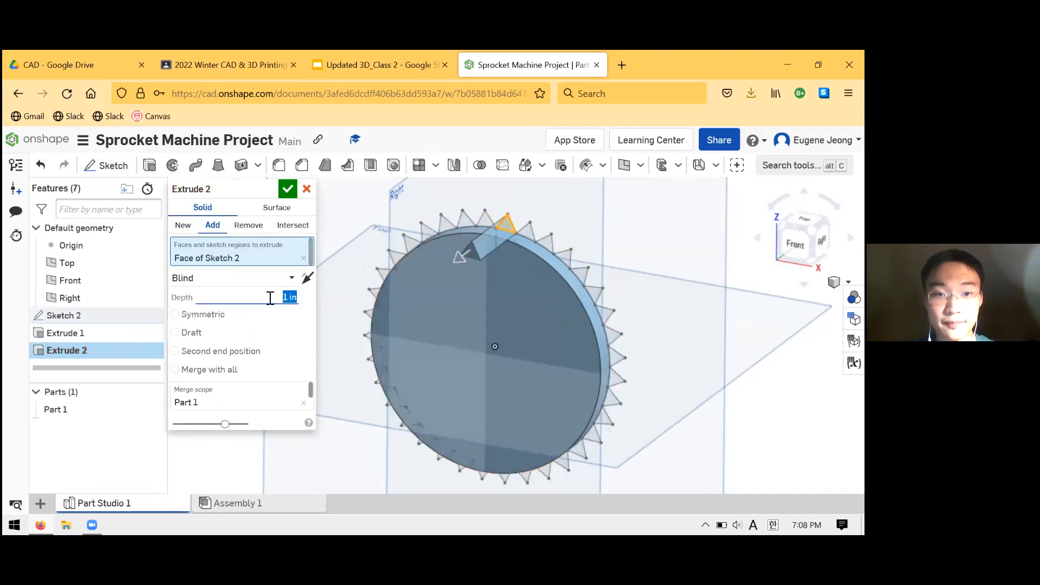
pyautogui.write('0.25')
pyautogui.press('Return')
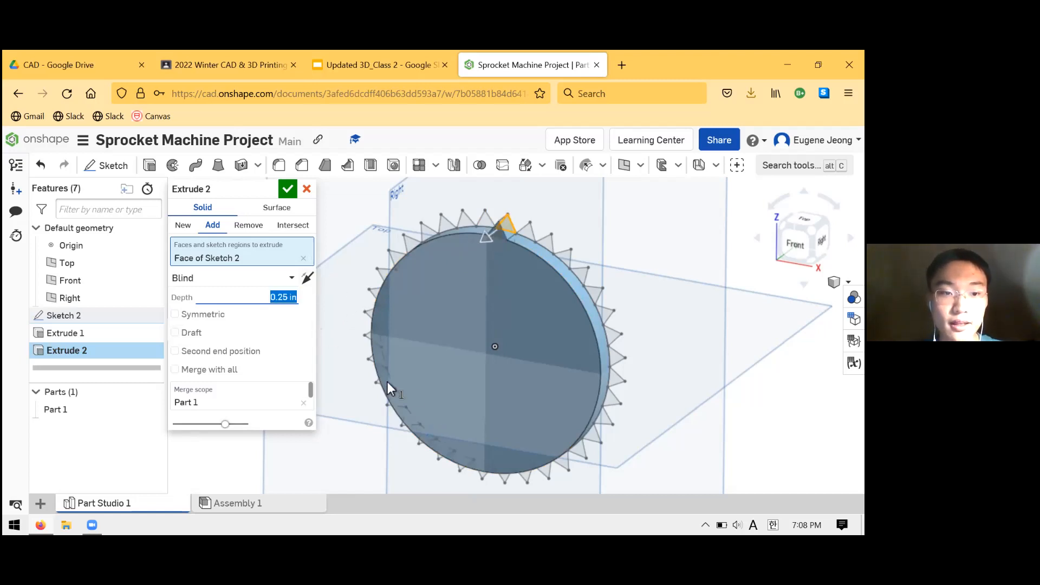
pyautogui.moveTo(460, 261); pyautogui.dragTo(574, 299, button='right')
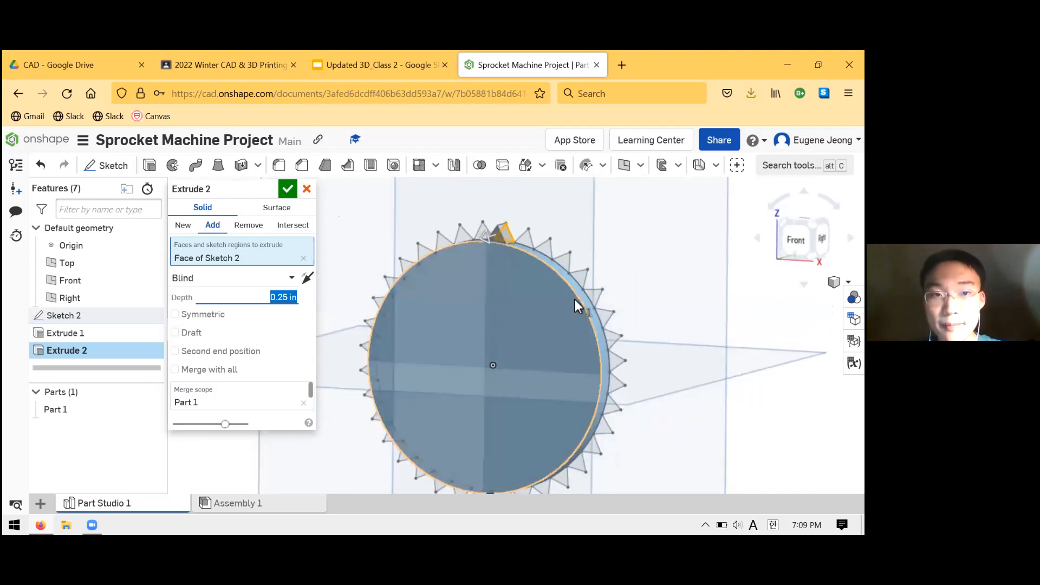
pyautogui.click(288, 189)
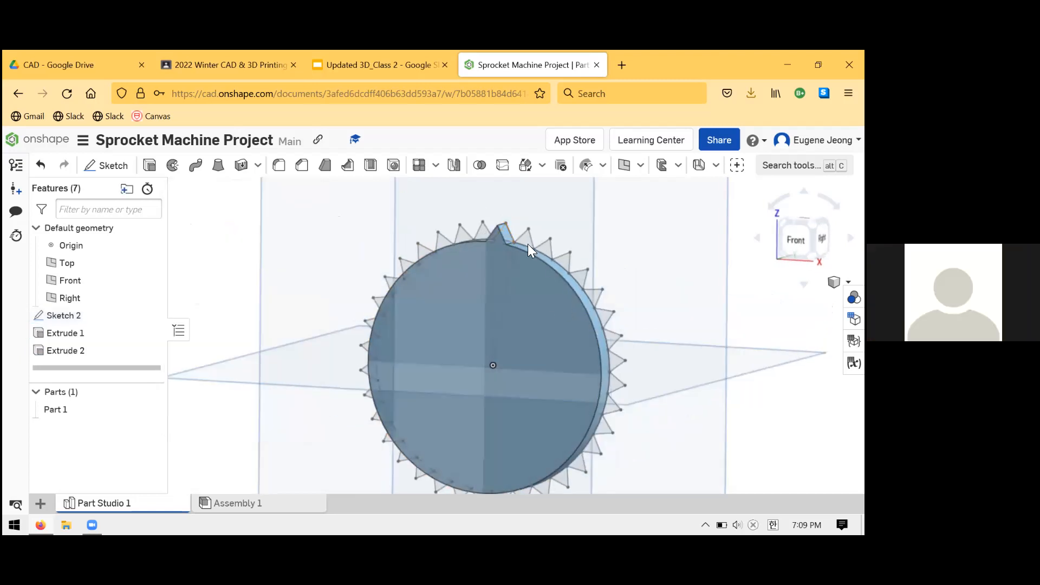
# - Create a circular part pattern of Part 1 about the disc's circular edge with 36 equally spaced instances over 360 degrees
pyautogui.click(437, 167)
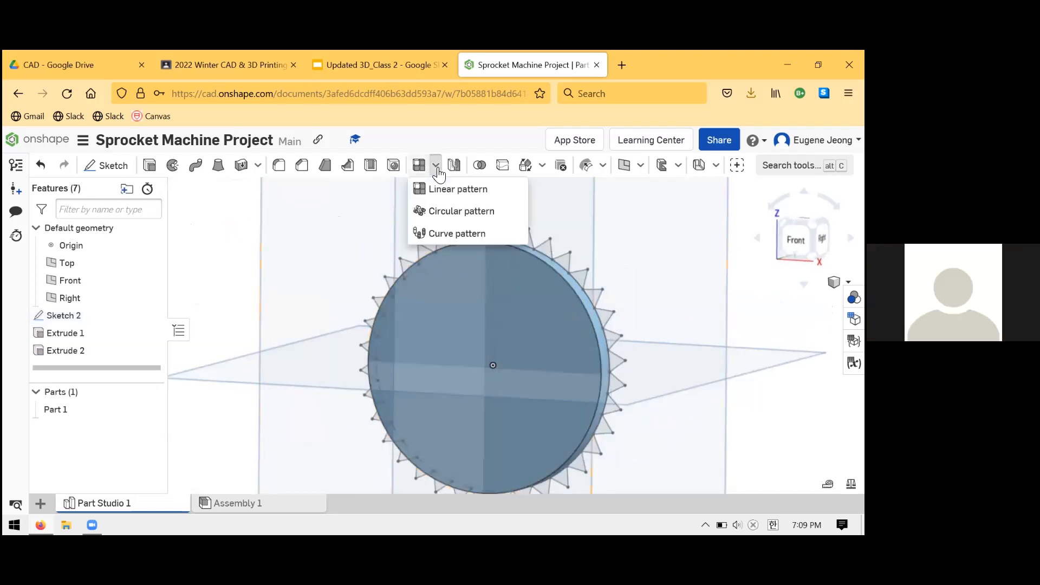
pyautogui.click(459, 211)
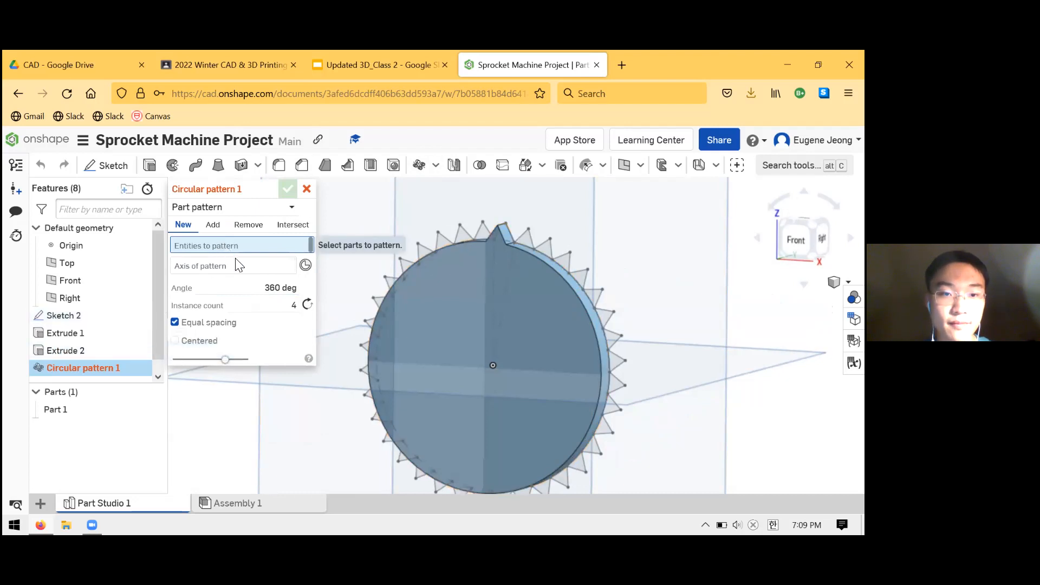
pyautogui.click(498, 237)
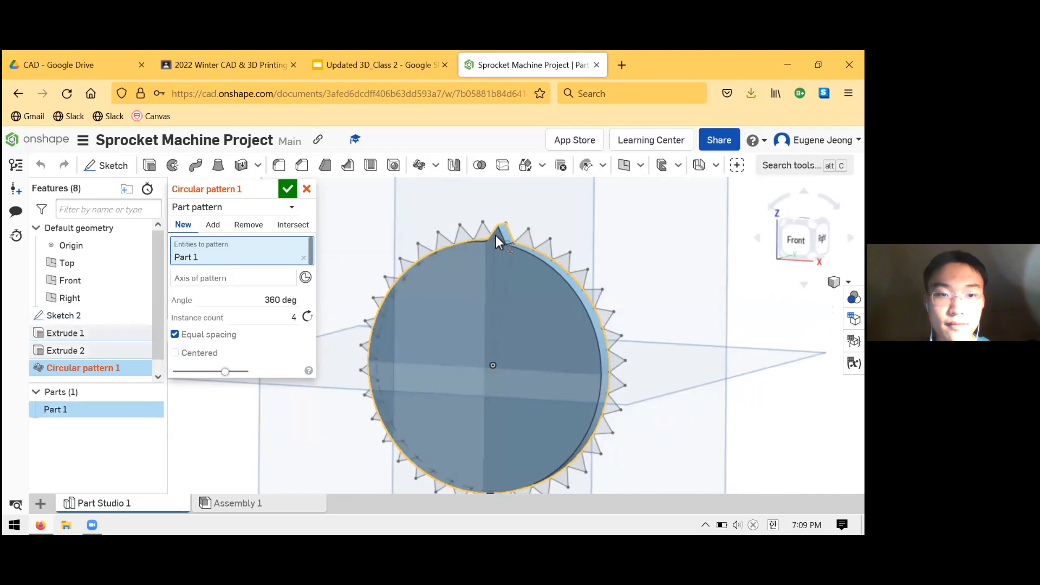
pyautogui.click(224, 272)
pyautogui.moveTo(518, 356); pyautogui.dragTo(578, 305, button='right')
pyautogui.click(577, 305)
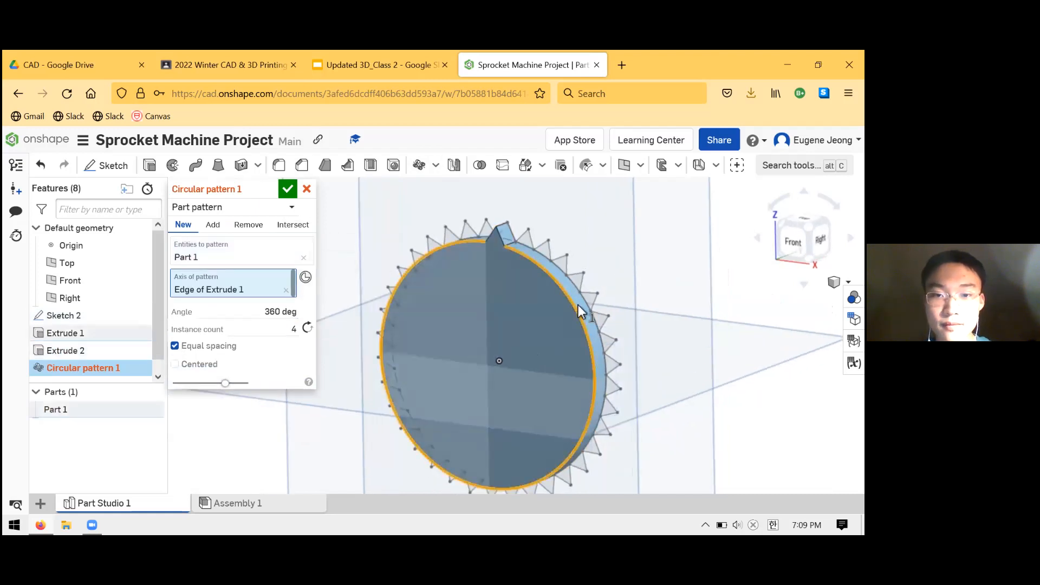
pyautogui.click(271, 330)
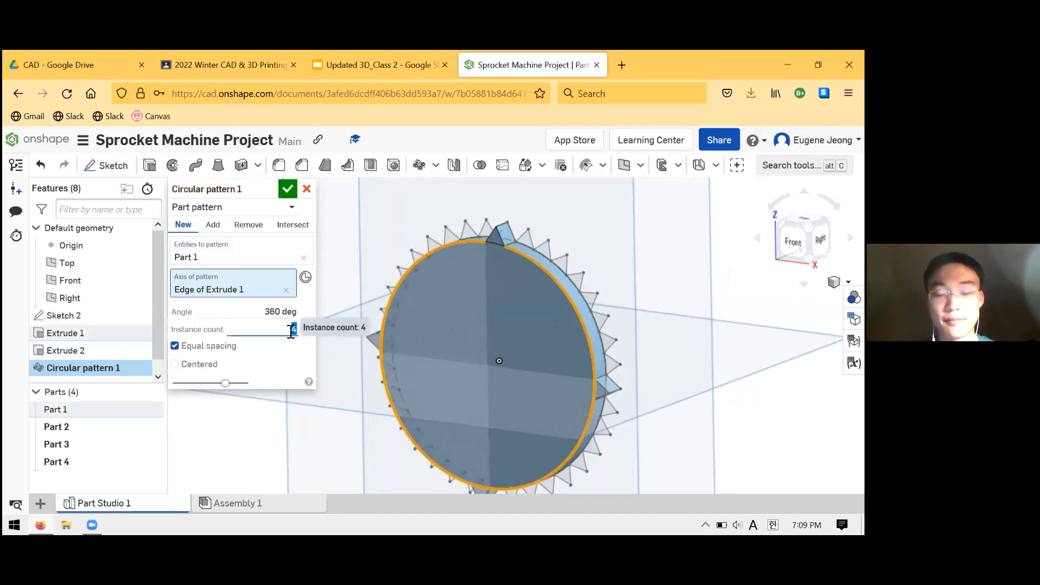
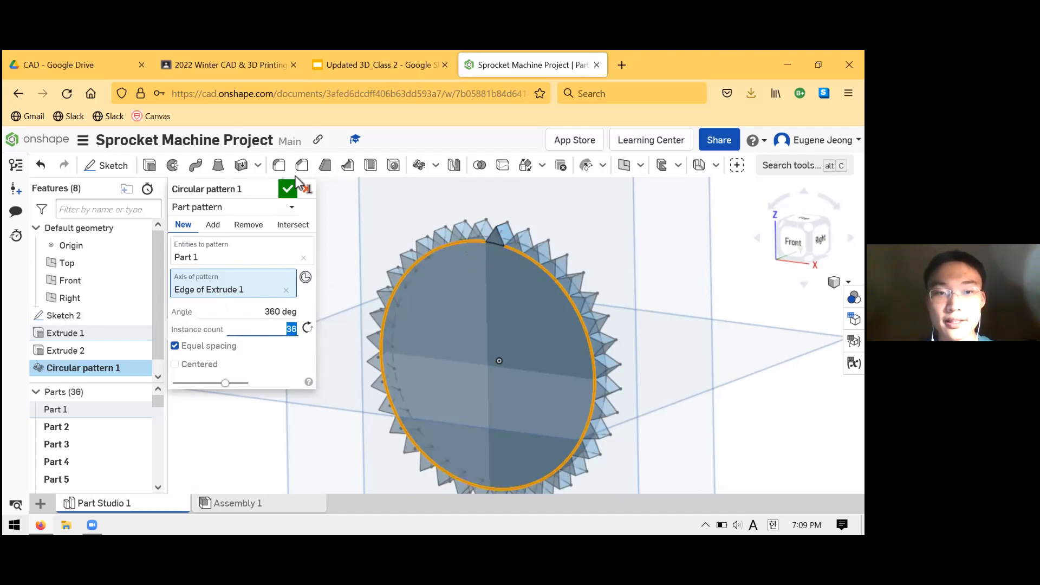
pyautogui.click(287, 190)
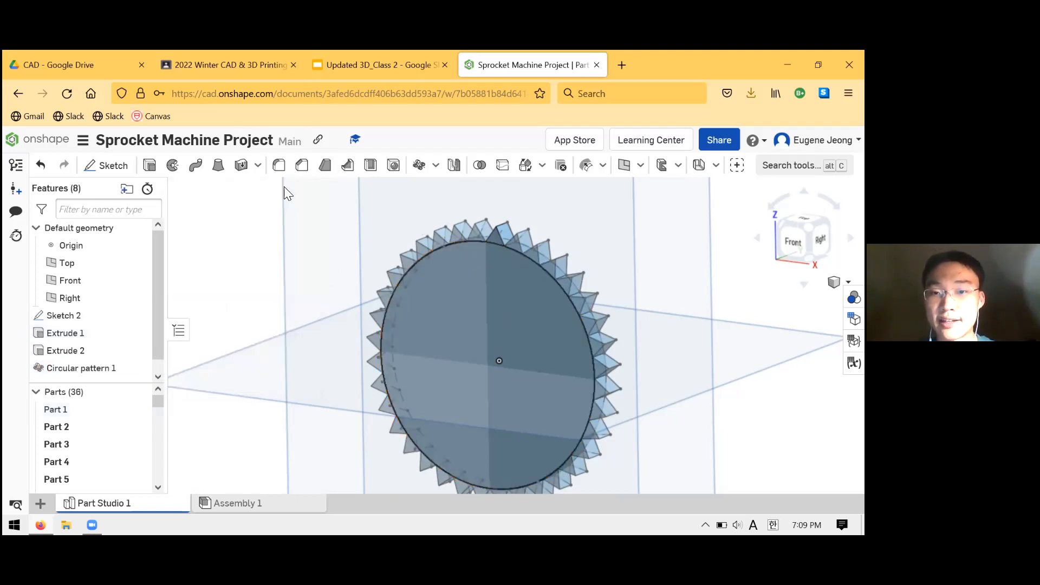
# - Edit the circular pattern to use 30 instances
pyautogui.scroll(-2, 377, 237)
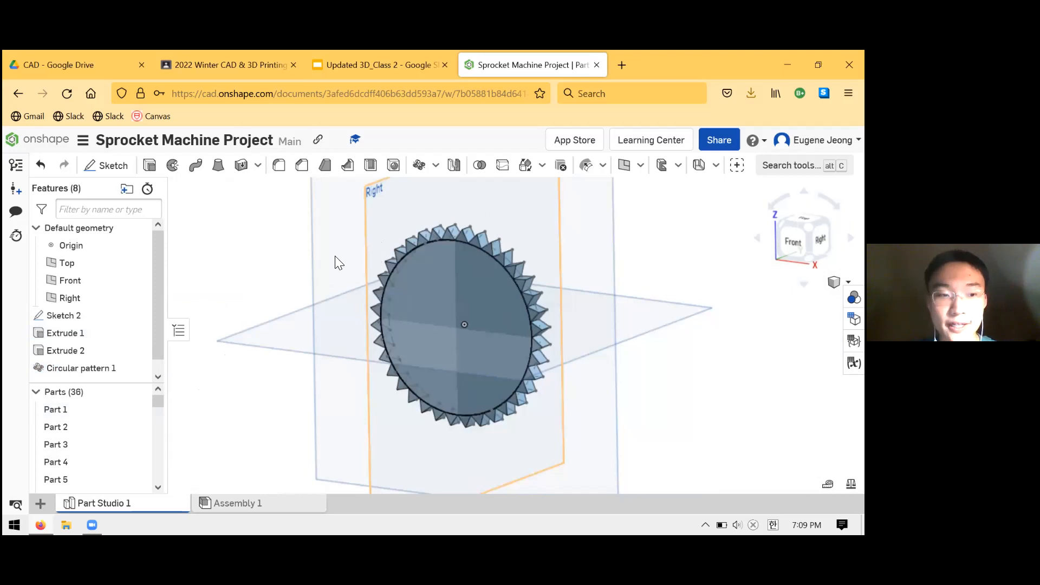
pyautogui.rightClick(88, 373)
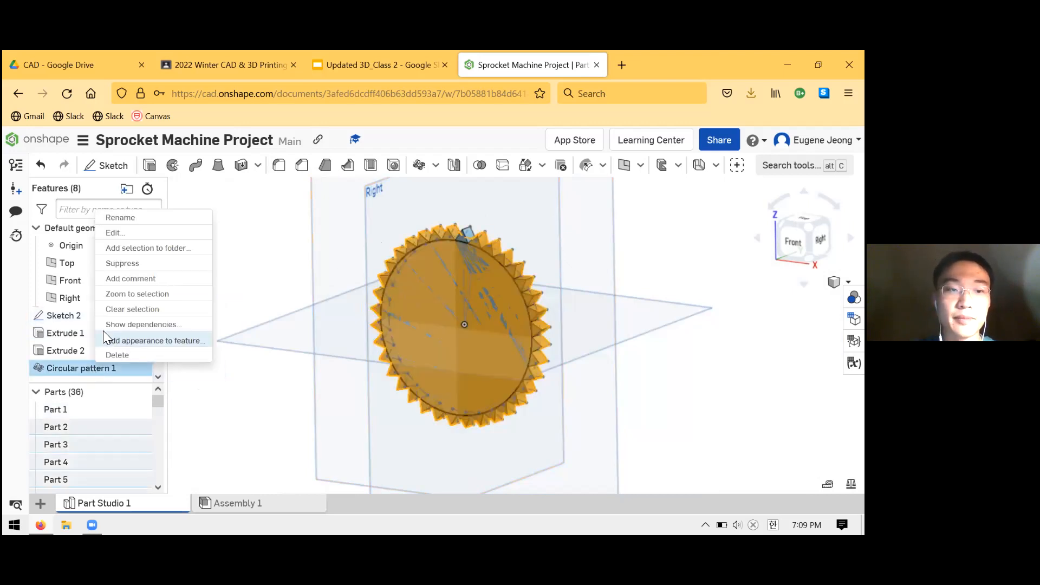
pyautogui.click(93, 374)
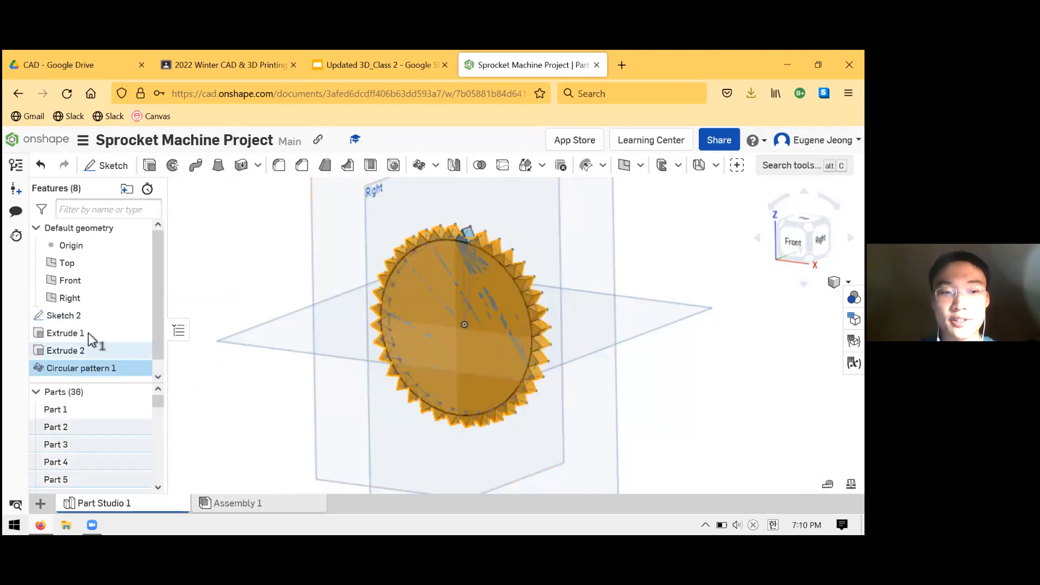
pyautogui.rightClick(101, 370)
pyautogui.click(133, 232)
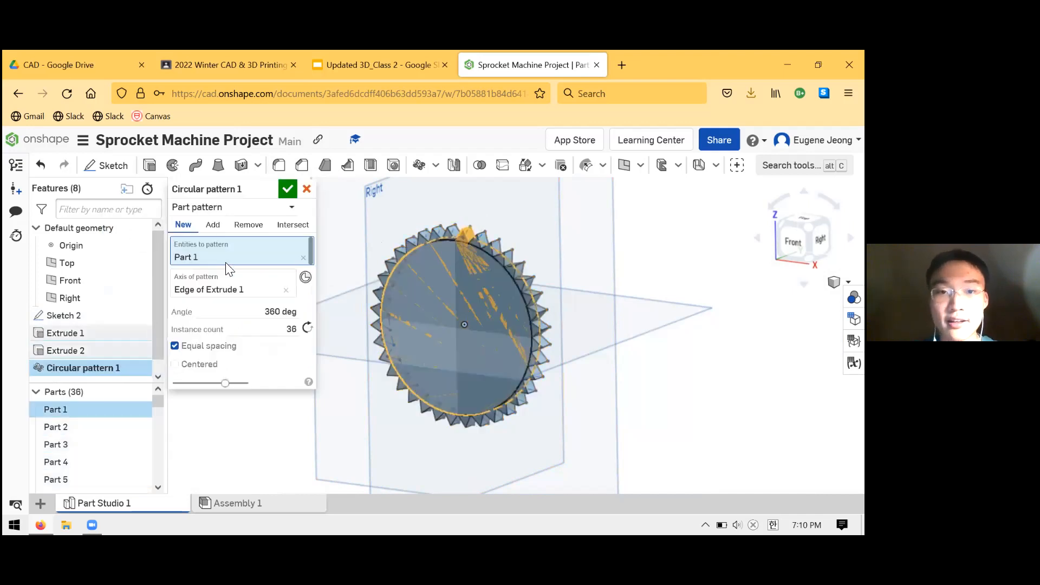
pyautogui.click(283, 335)
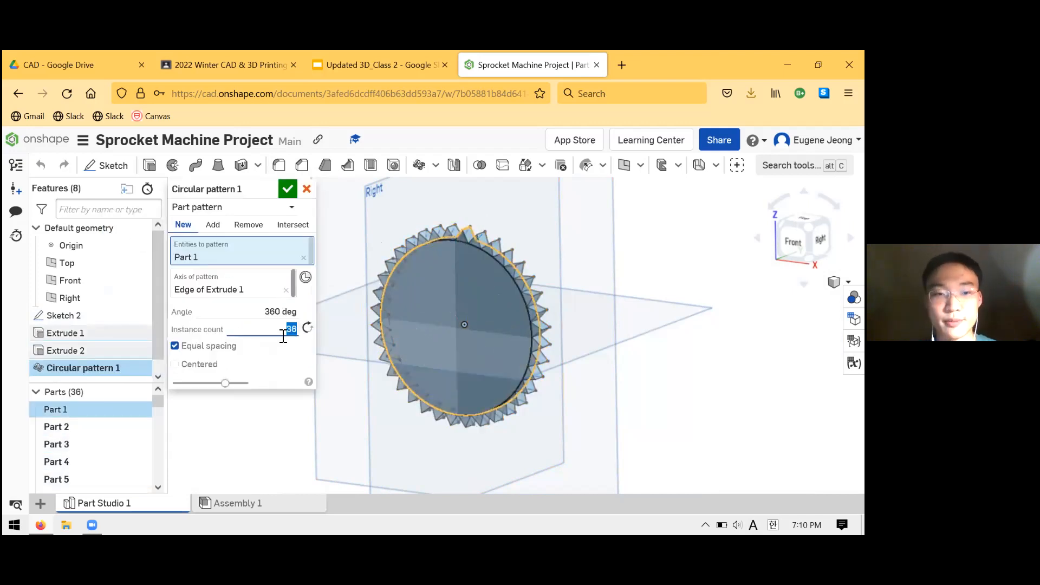
pyautogui.write('30')
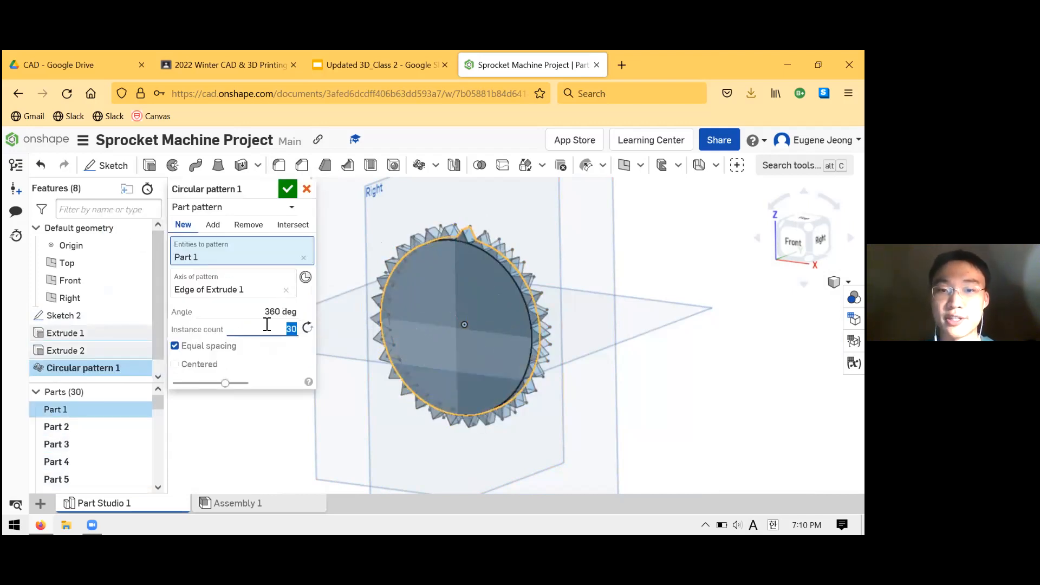
pyautogui.click(288, 190)
# - Accept the circular pattern edit and hide Sketch 2
pyautogui.hotkey('shift', '1')
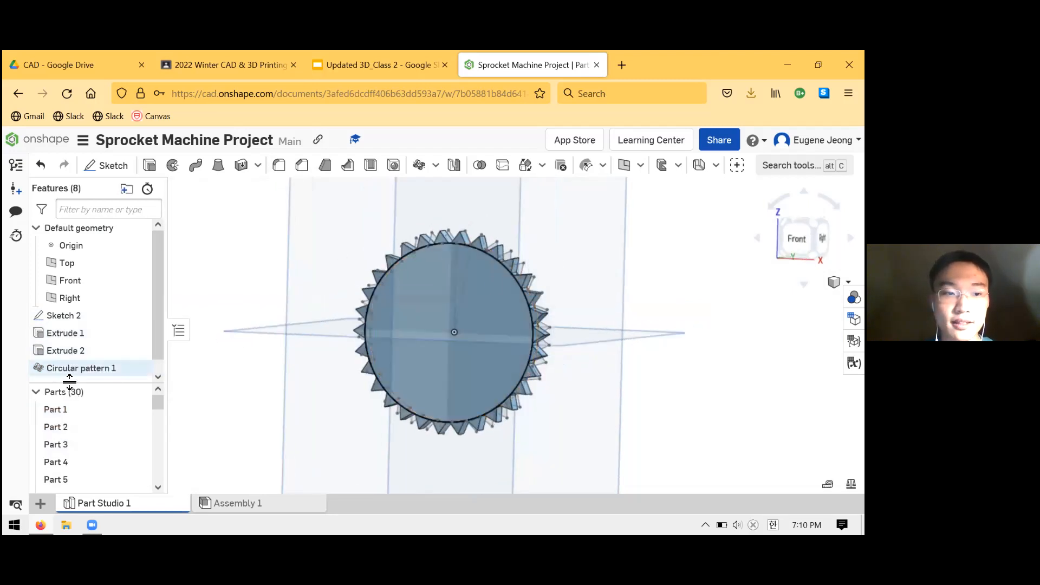
pyautogui.click(139, 315)
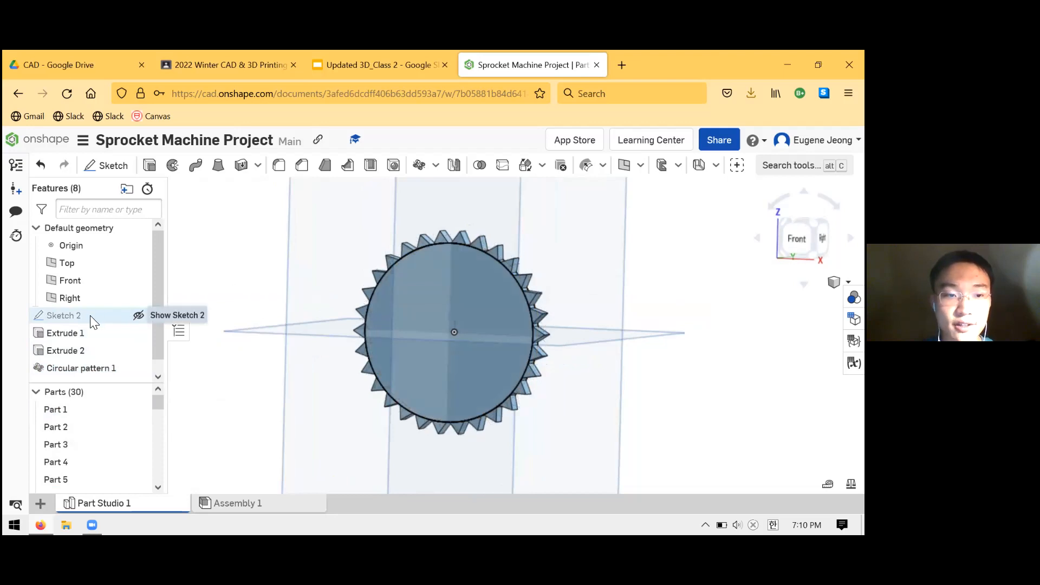
# - Reopen Sketch 2 to examine its patterned tooth outline and dimensions, then close it
pyautogui.rightClick(93, 321)
pyautogui.click(119, 145)
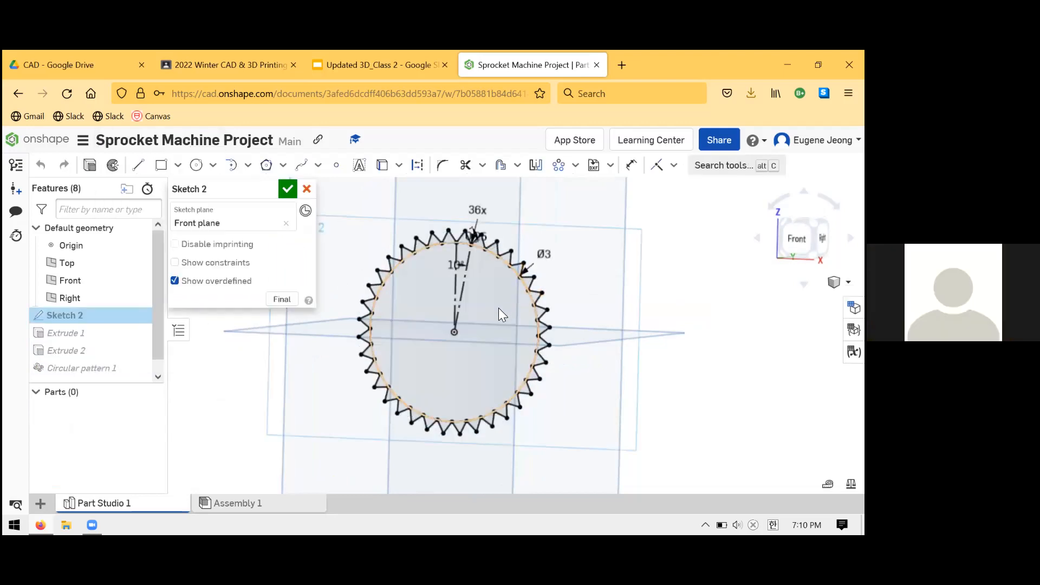
pyautogui.moveTo(498, 308); pyautogui.dragTo(505, 316, button='right')
pyautogui.scroll(2, 493, 275)
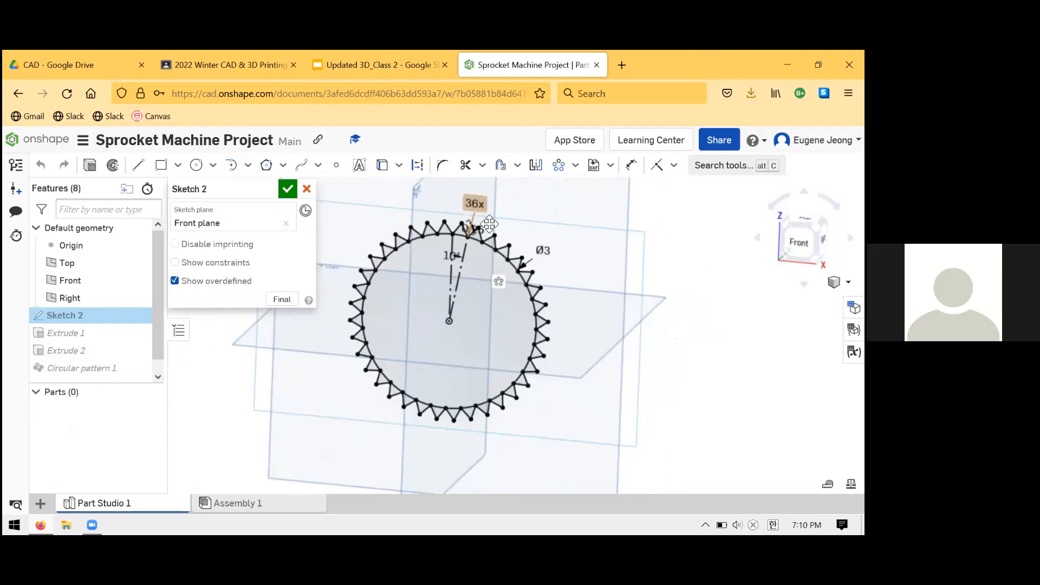
pyautogui.scroll(3, 498, 224)
pyautogui.scroll(-2, 530, 228)
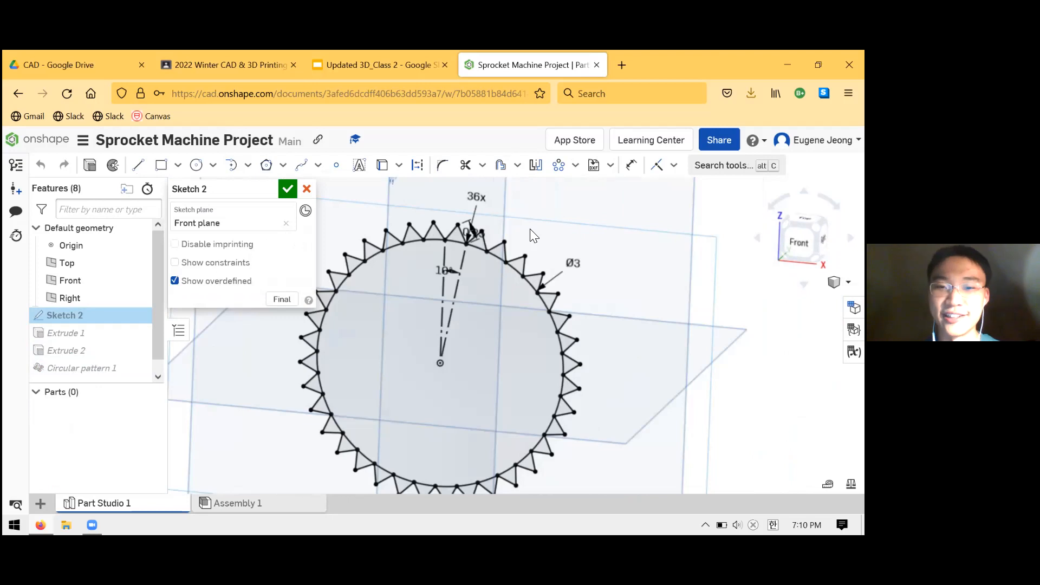
pyautogui.click(524, 266)
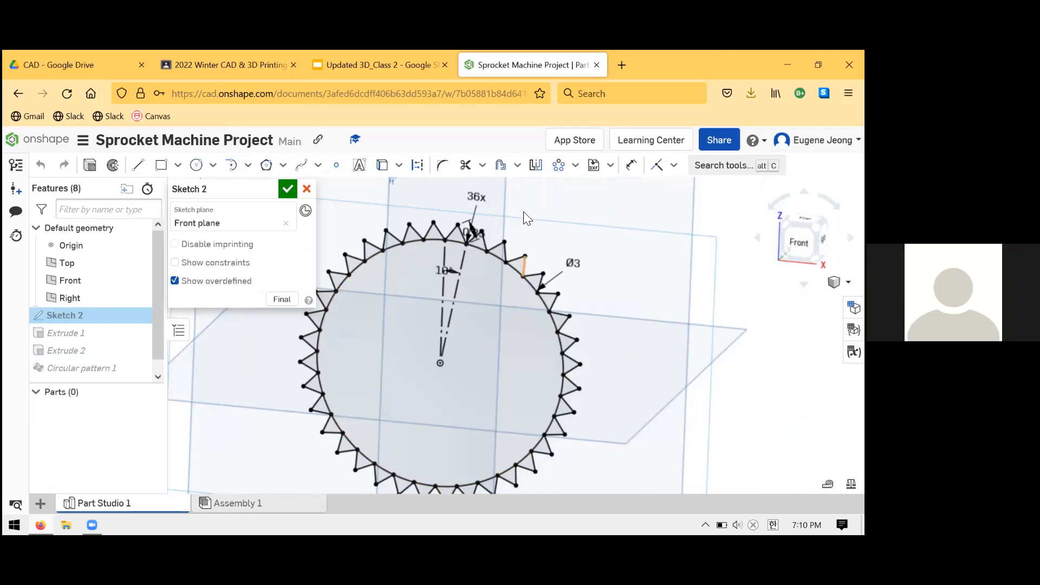
pyautogui.moveTo(537, 236); pyautogui.dragTo(495, 315, button='right')
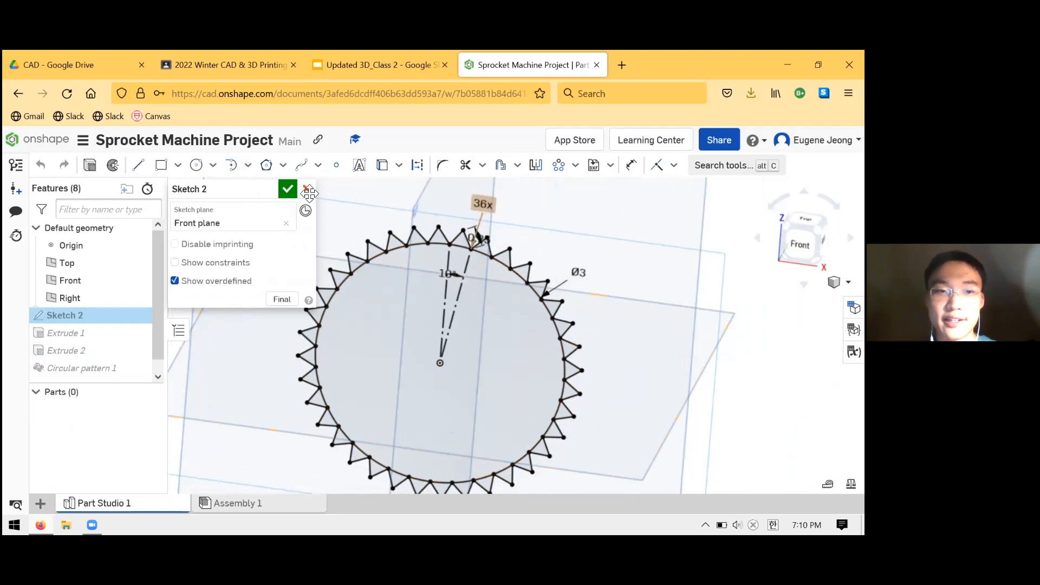
pyautogui.click(287, 189)
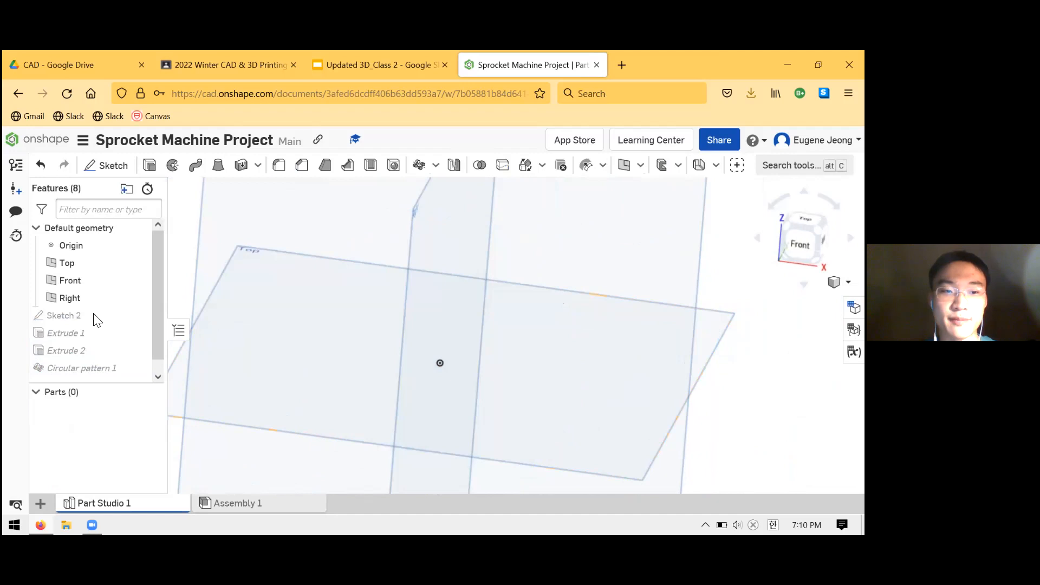
# - Review the circular pattern's entities, axis, angle and instance count
pyautogui.click(98, 372)
pyautogui.rightClick(98, 373)
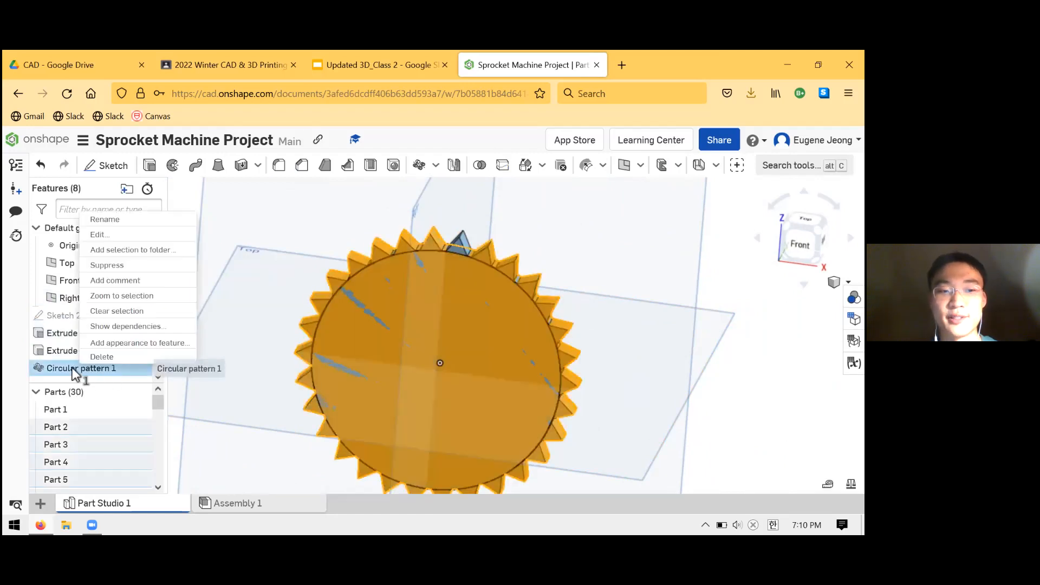
pyautogui.click(118, 233)
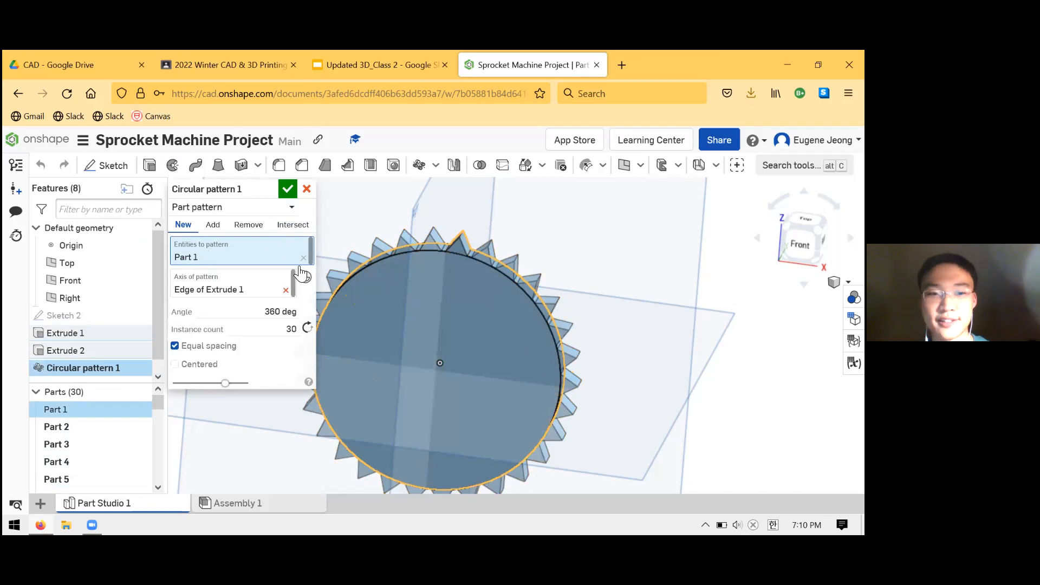
pyautogui.click(295, 314)
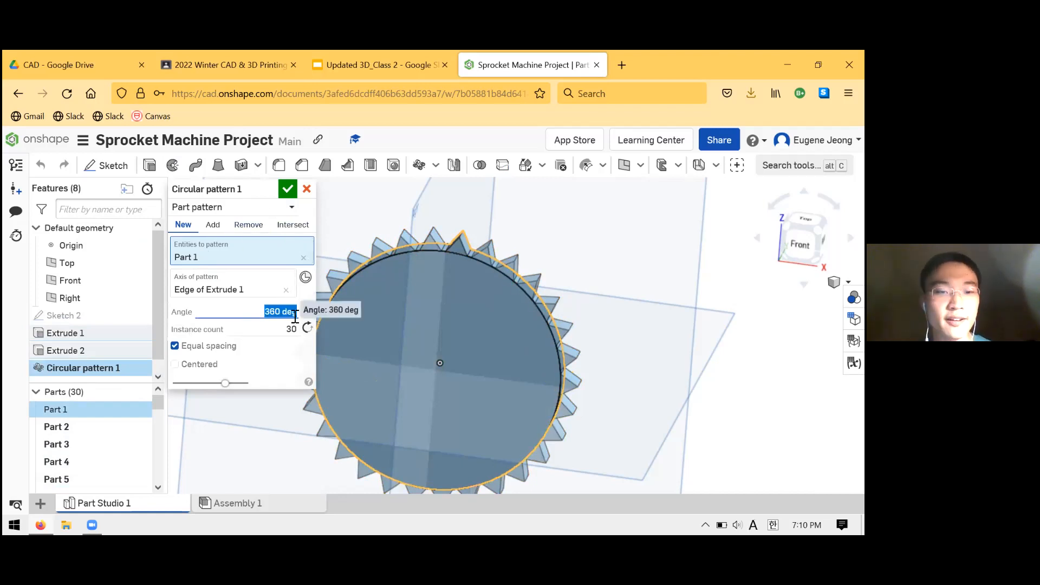
pyautogui.click(288, 188)
# - Delete the circular pattern and the single-tooth extrusion, Extrude 2
pyautogui.click(63, 370)
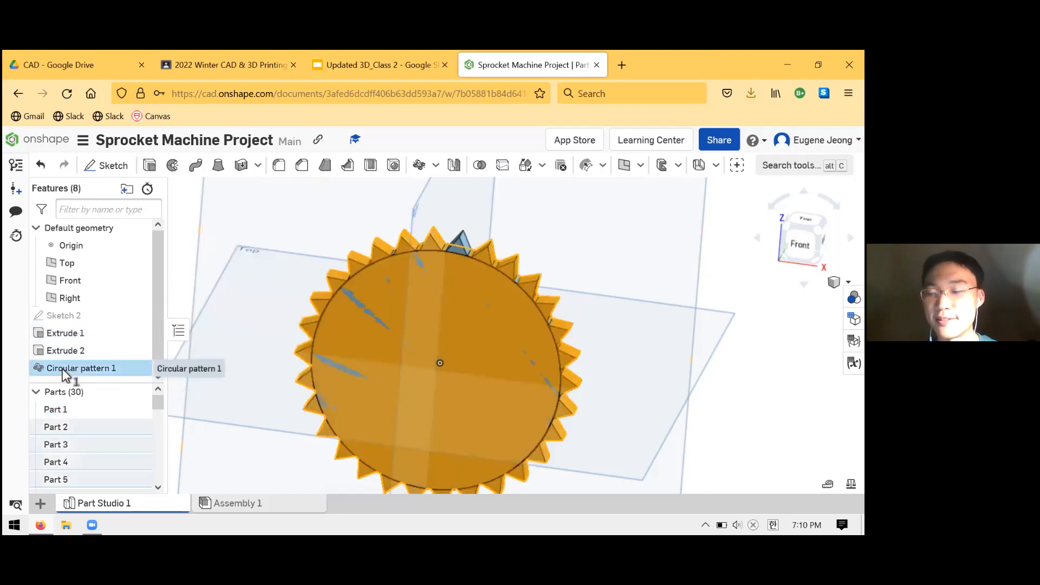
pyautogui.press('Delete')
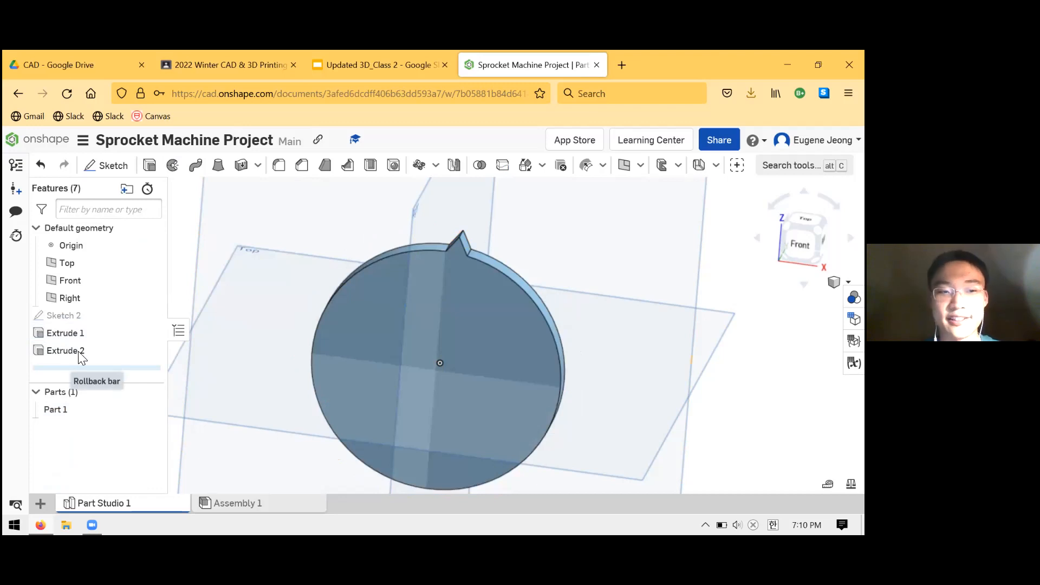
pyautogui.click(61, 352)
pyautogui.press('Delete')
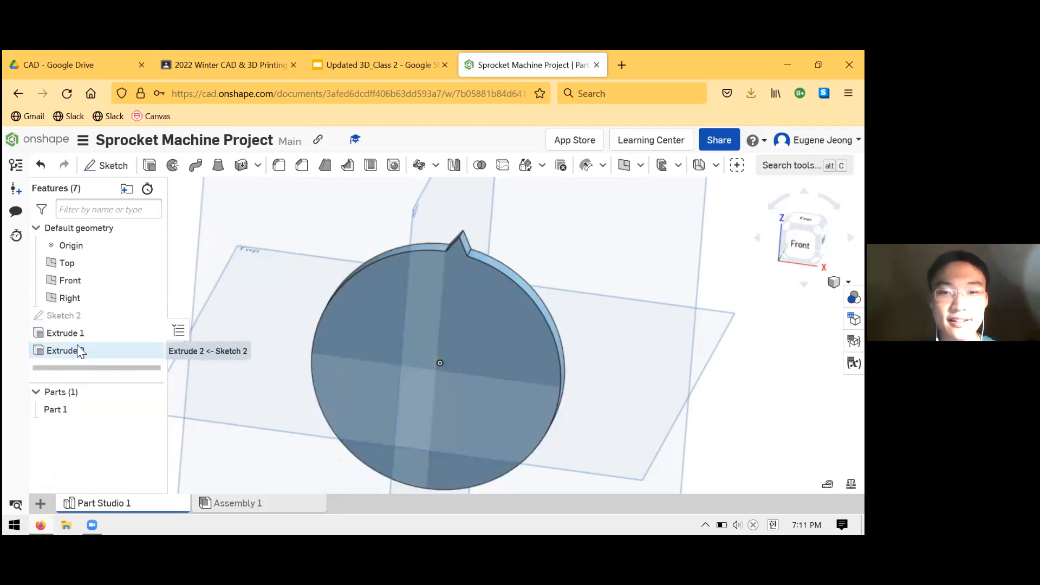
# - Edit Extrude 1 to extrude all regions of Sketch 2, disc and teeth, instead of only the central circle
pyautogui.click(114, 332)
pyautogui.rightClick(105, 335)
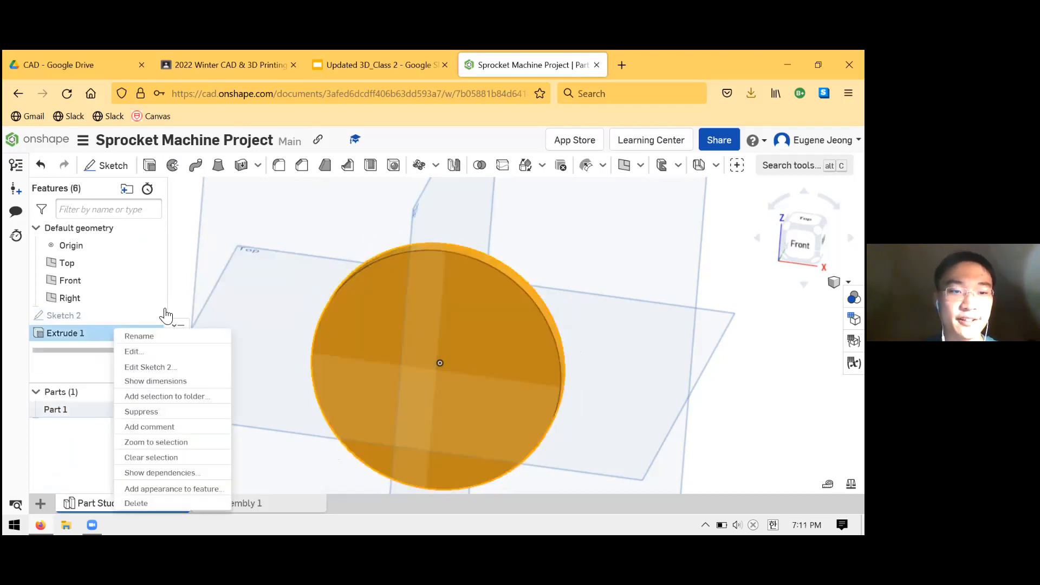
pyautogui.click(175, 352)
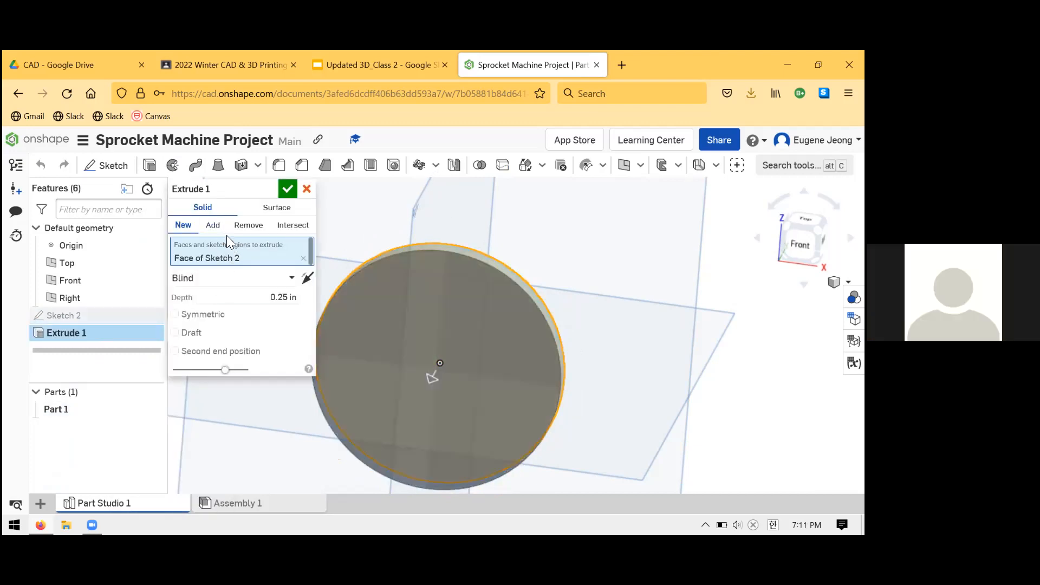
pyautogui.click(302, 258)
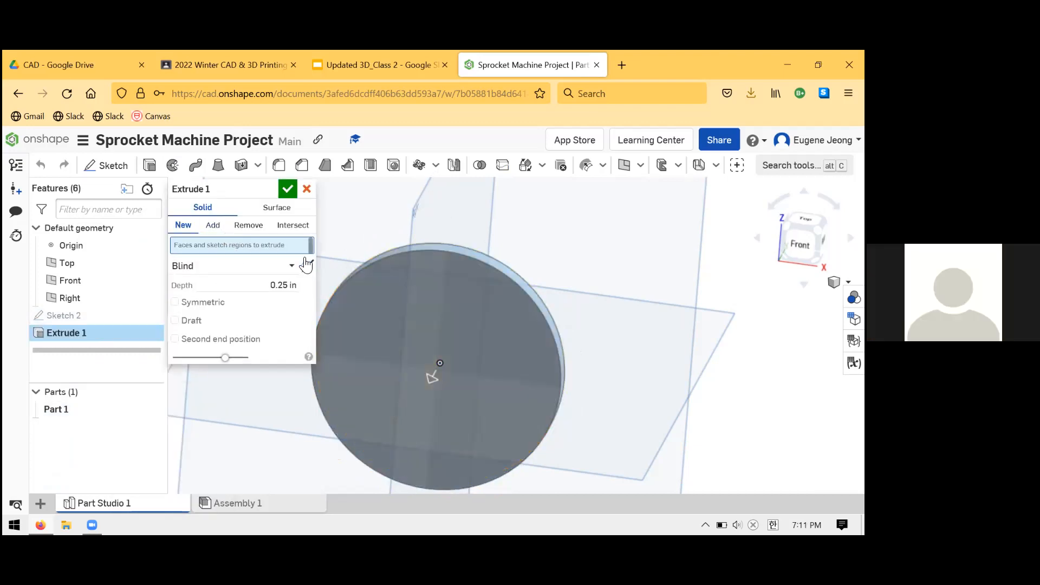
pyautogui.click(81, 318)
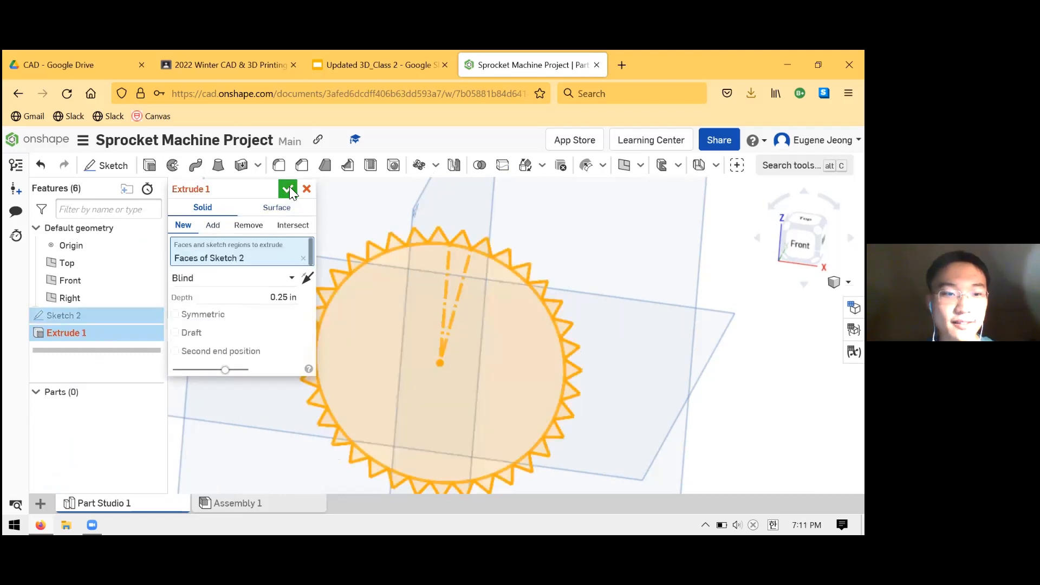
pyautogui.press('Return')
# - Edit Sketch 2 to add a circle about 0.57 in in diameter inside the disc, up and right of the centre
pyautogui.scroll(3, 577, 291)
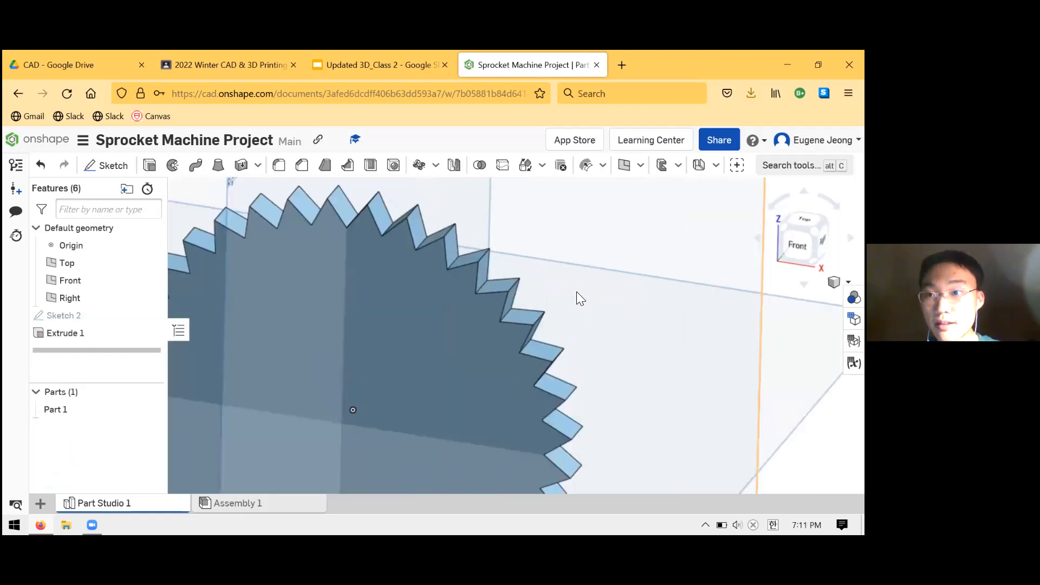
pyautogui.scroll(-6, 684, 304)
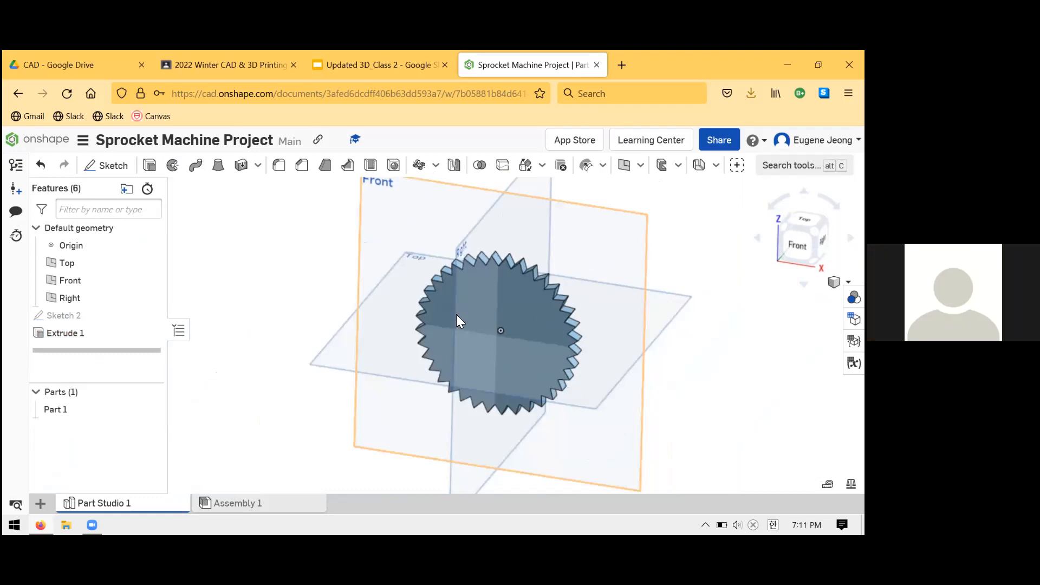
pyautogui.hotkey('shift', '1')
pyautogui.moveTo(496, 303)
pyautogui.mouseDown(button='right')
pyautogui.moveTo(481, 323)
pyautogui.moveTo(528, 286)
pyautogui.moveTo(487, 325)
pyautogui.mouseUp(button='right')
pyautogui.rightClick(105, 324)
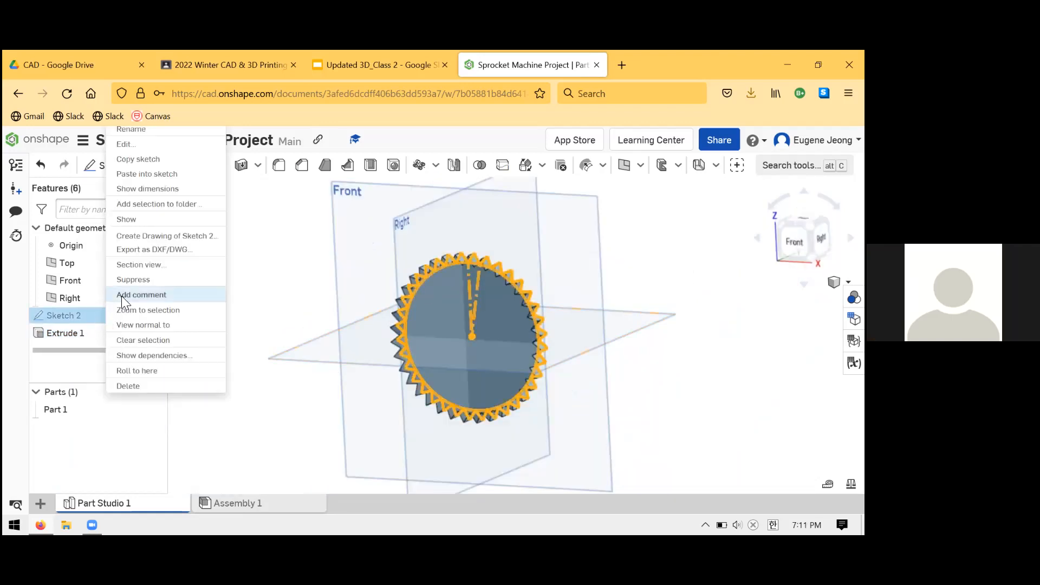
pyautogui.click(163, 152)
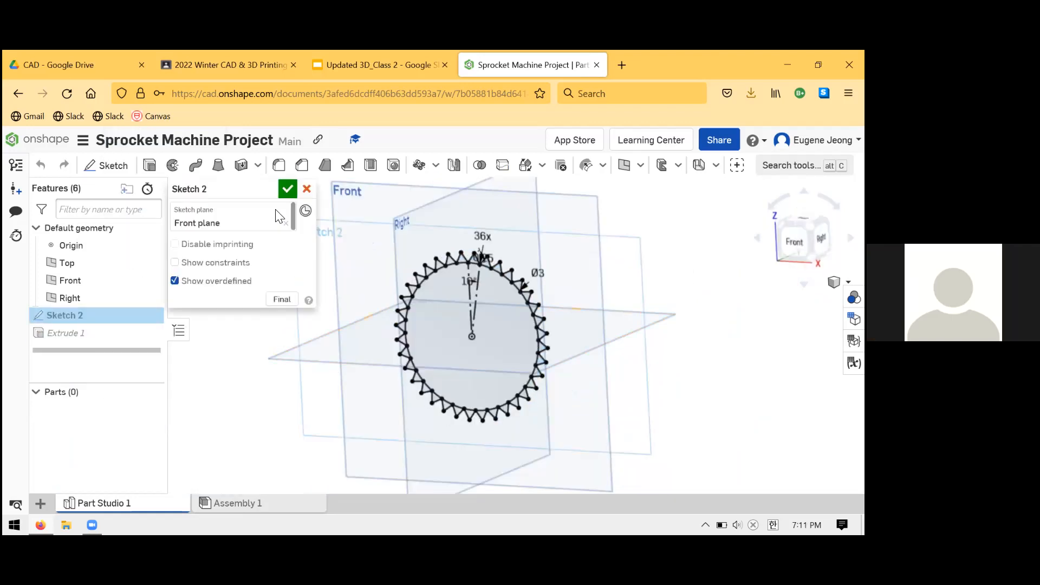
pyautogui.click(196, 165)
pyautogui.click(495, 311)
pyautogui.click(505, 307)
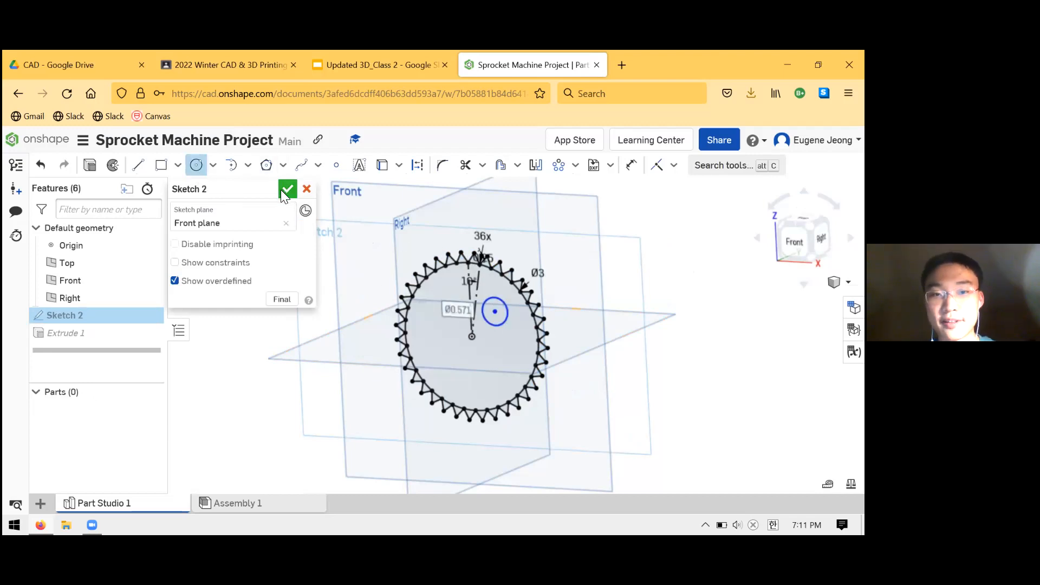
pyautogui.click(286, 189)
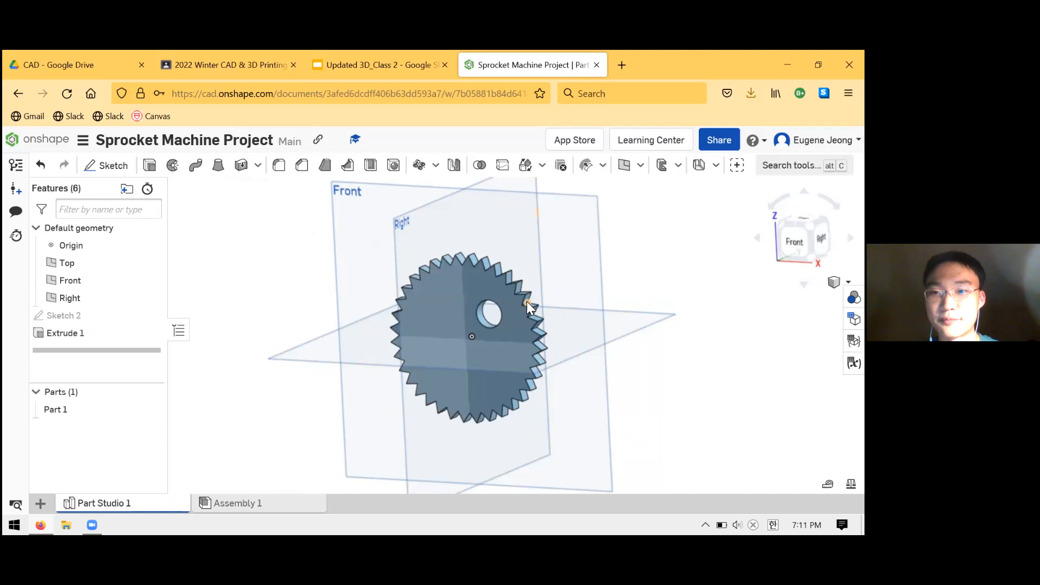
# - Edit Sketch 2 to delete the small off-centre circle inside the disc
pyautogui.rightClick(88, 314)
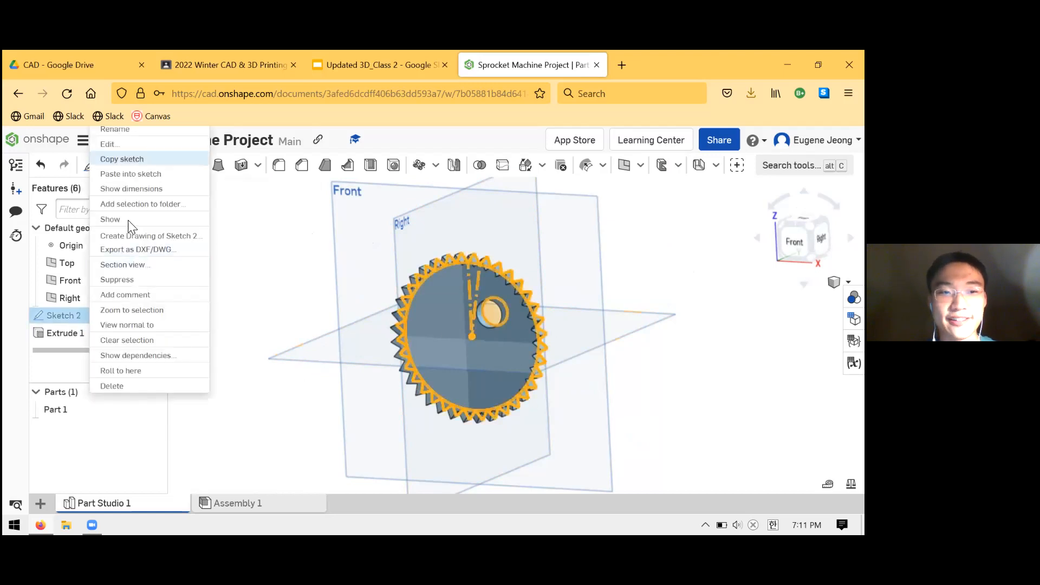
pyautogui.click(129, 146)
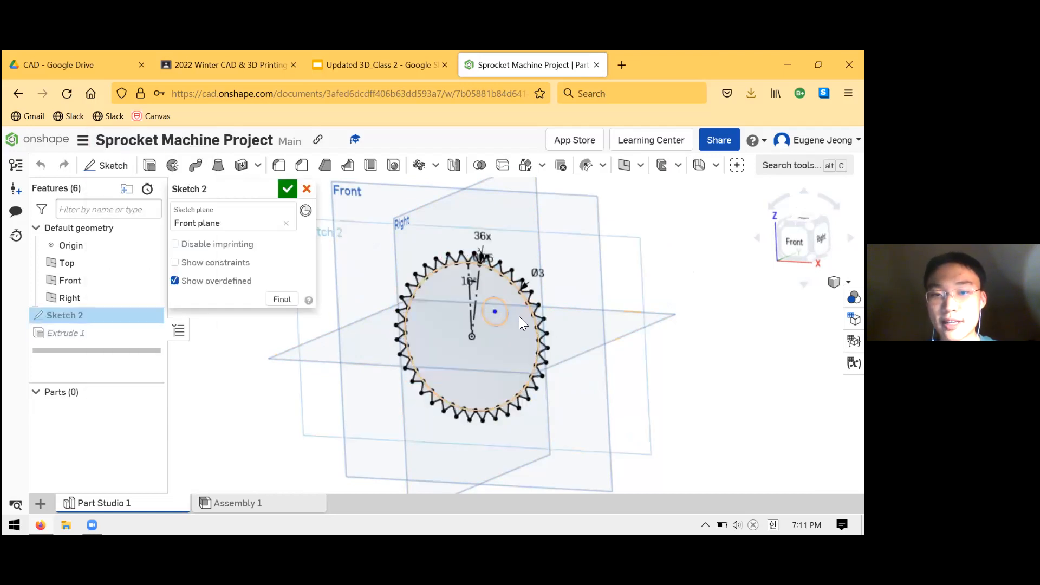
pyautogui.press('Delete')
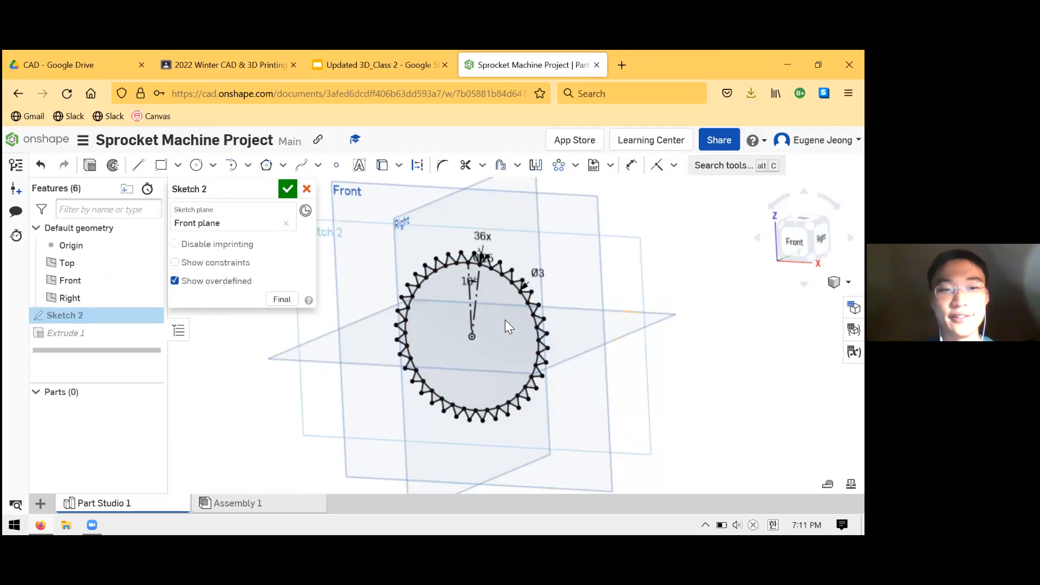
pyautogui.click(287, 189)
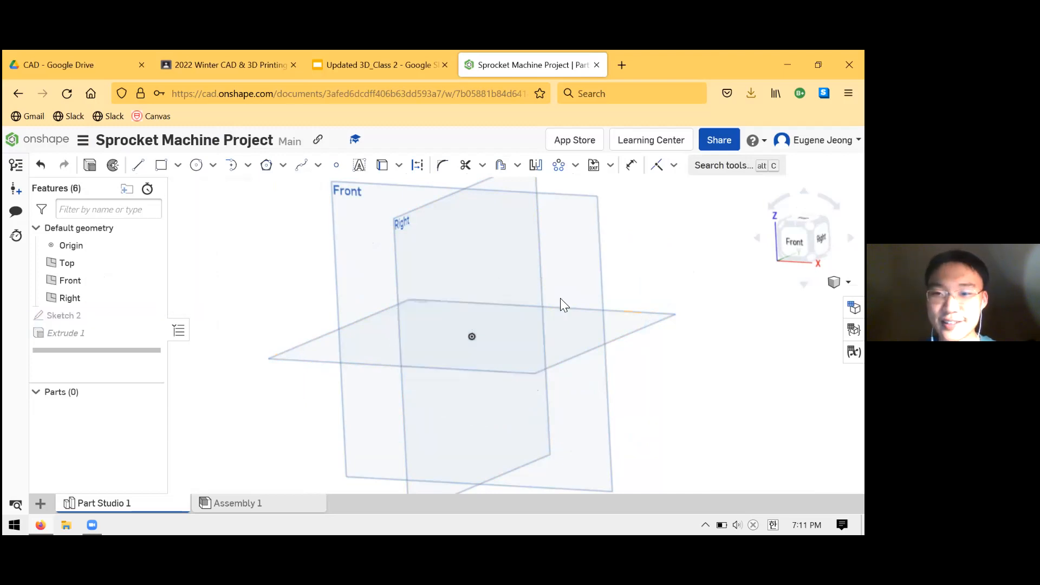
# - Start a sketch on the Front plane, draw a circle about 0.735 in in diameter right of the origin on the horizontal axis, and enlarge it slightly
pyautogui.click(113, 172)
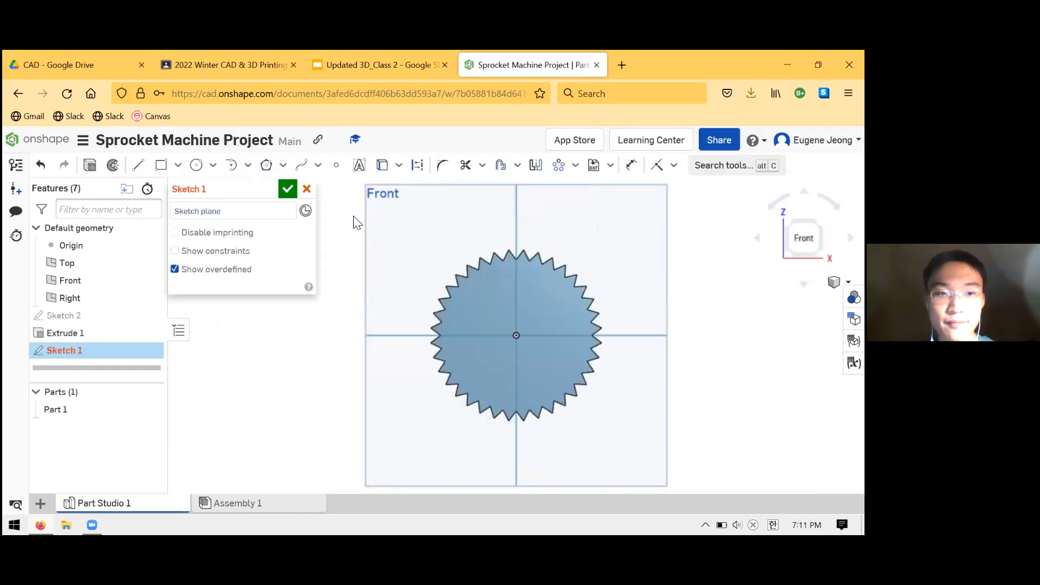
pyautogui.click(449, 255)
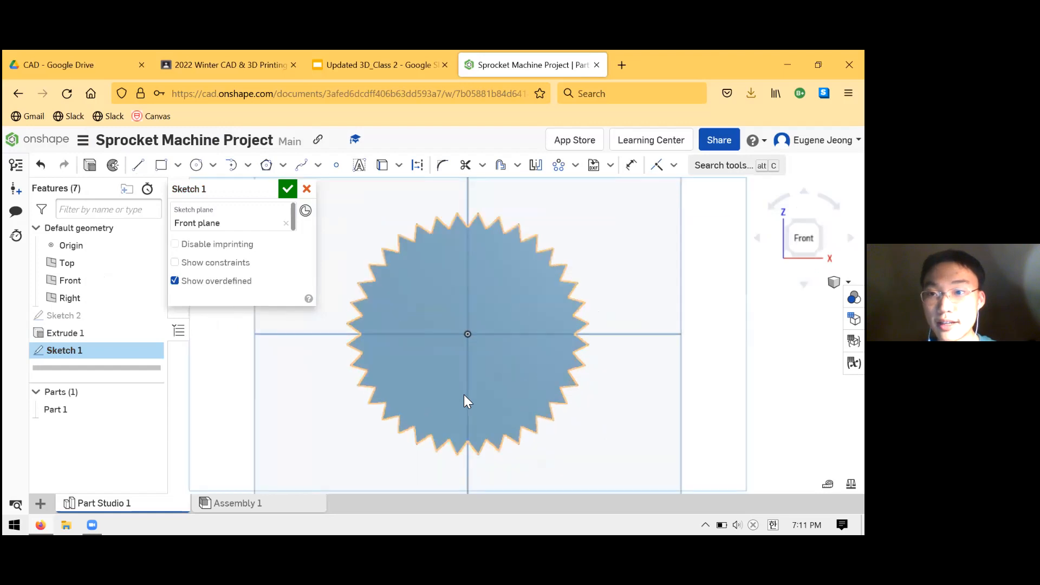
pyautogui.scroll(2, 464, 401)
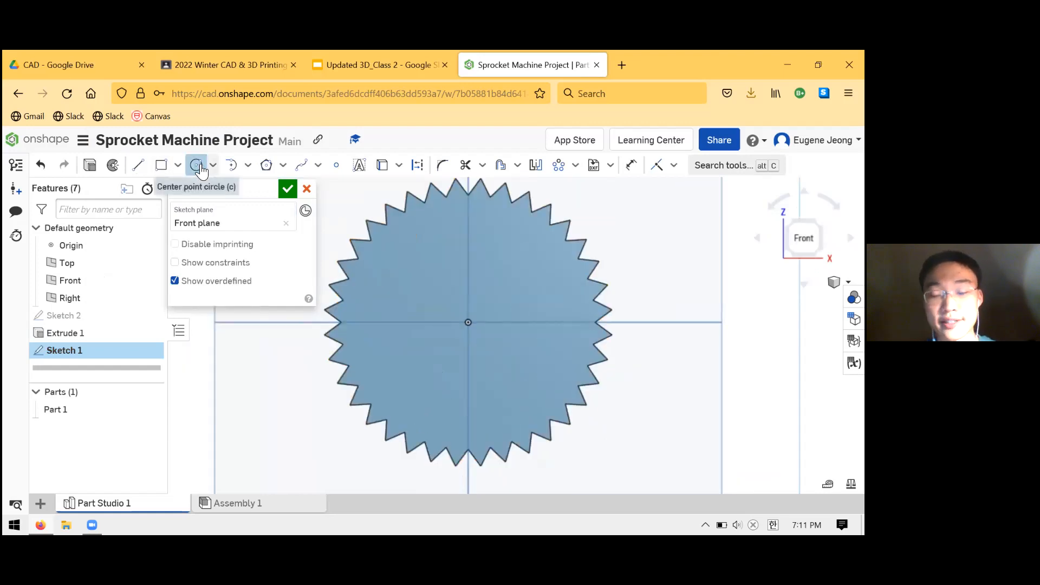
pyautogui.click(197, 165)
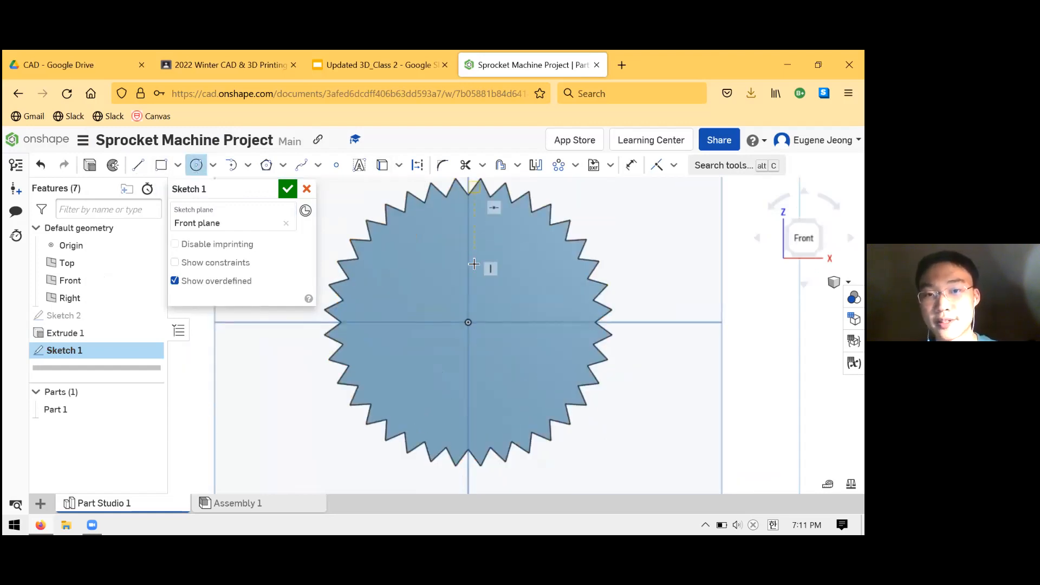
pyautogui.click(532, 322)
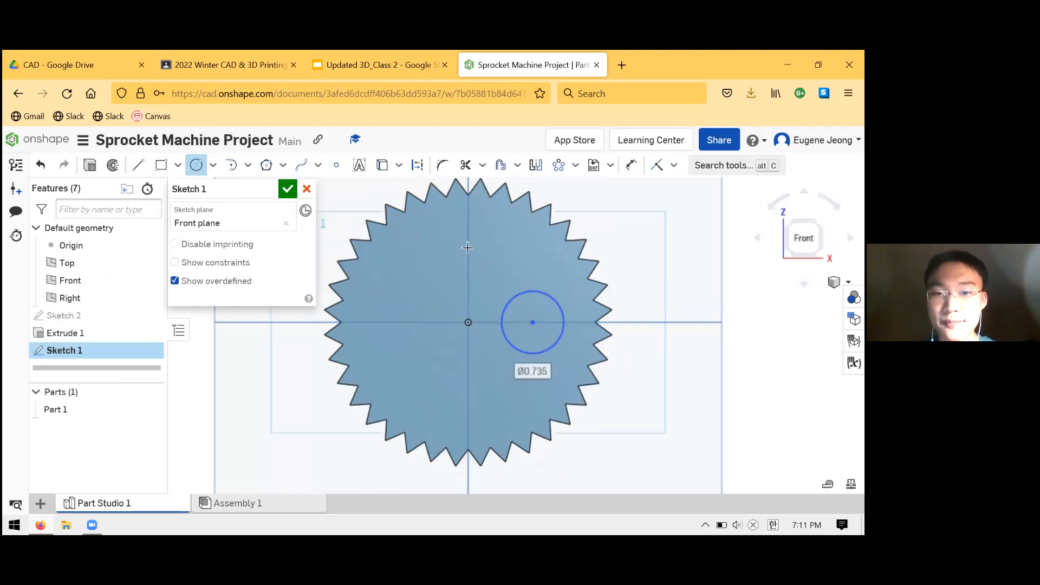
pyautogui.press('Escape')
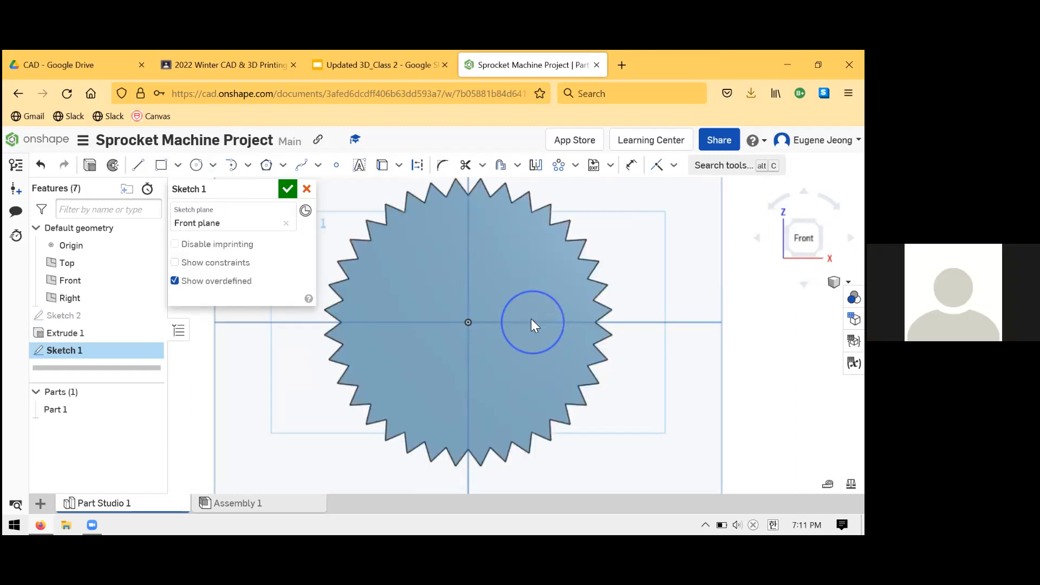
pyautogui.moveTo(495, 319)
pyautogui.mouseDown()
pyautogui.moveTo(489, 325)
pyautogui.moveTo(536, 317)
pyautogui.mouseUp()
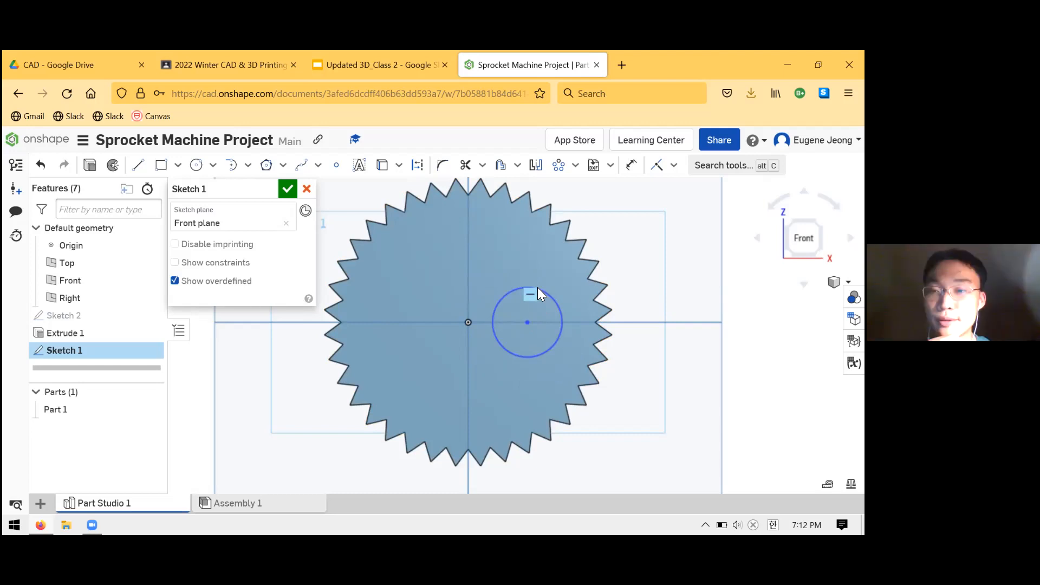
# - Discard the open Front plane sketch containing the circle on the horizontal axis
pyautogui.click(306, 189)
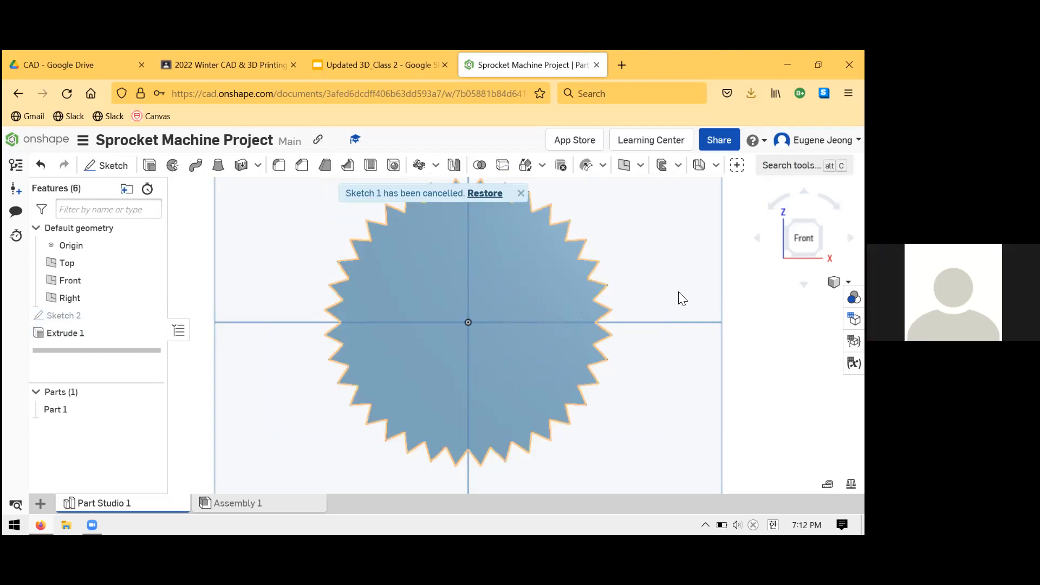
pyautogui.hotkey('shift', '7')
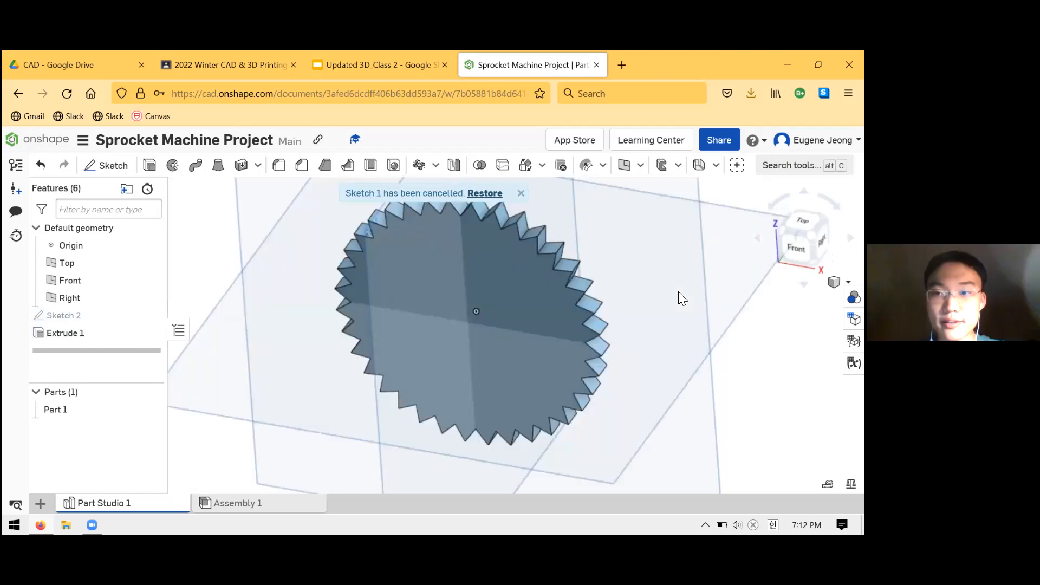
pyautogui.scroll(-1, 518, 287)
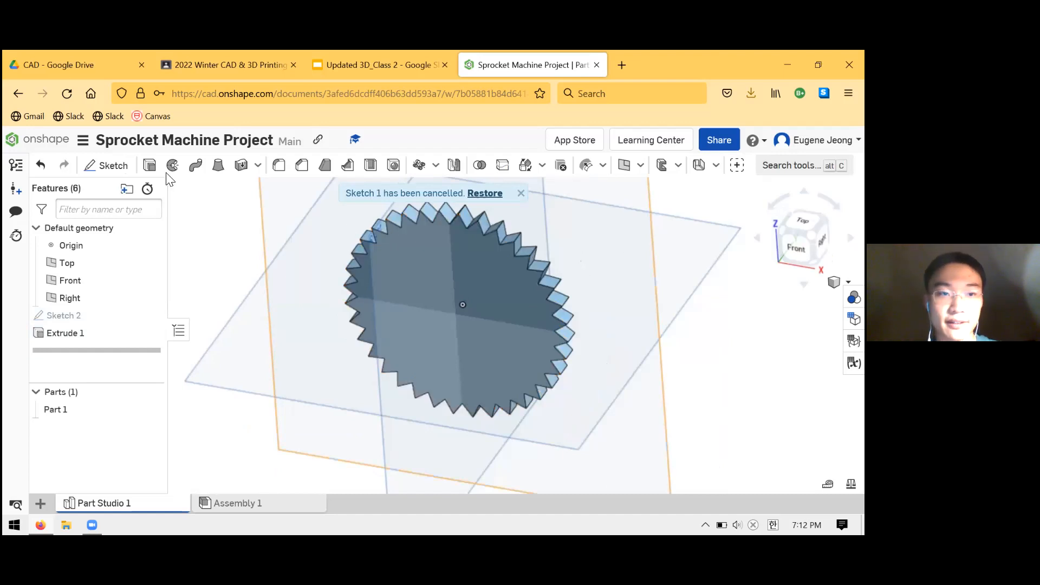
pyautogui.hotkey('shift', '1')
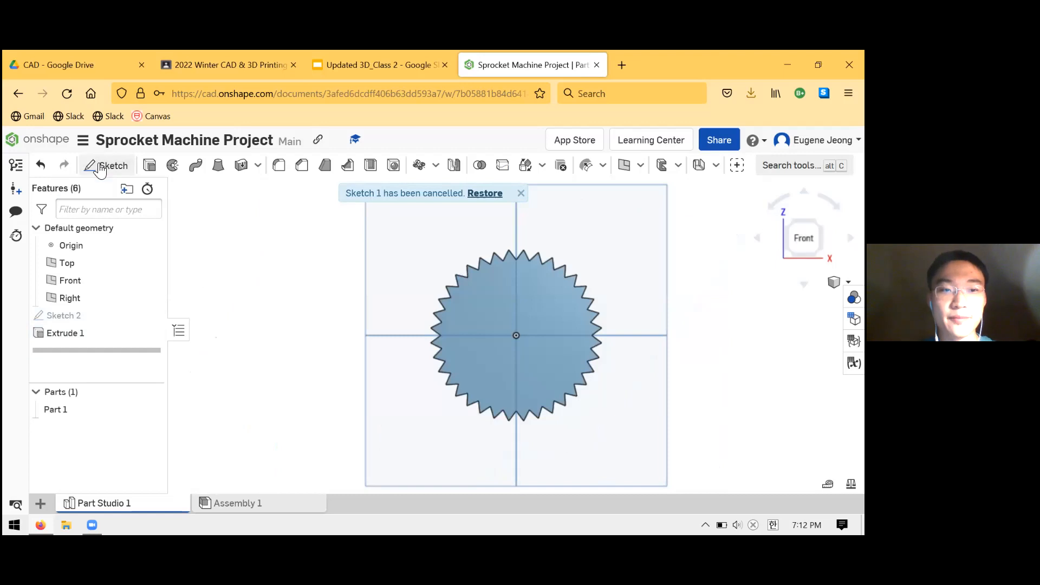
# - Start a sketch on the Front plane and draw a circle about 0.75 in in diameter on the horizontal axis, right of the origin
pyautogui.click(100, 166)
pyautogui.click(421, 261)
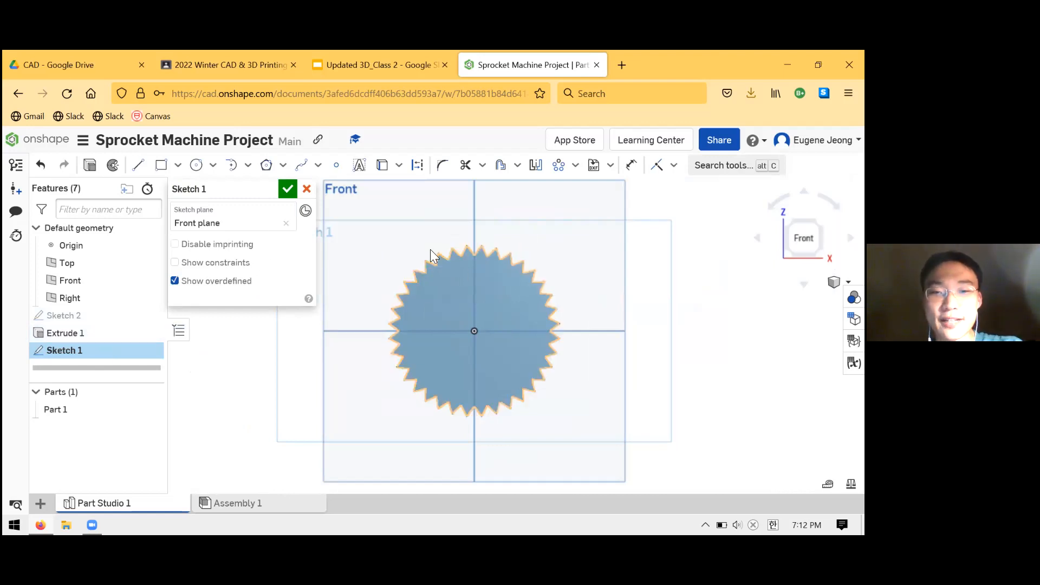
pyautogui.click(196, 165)
pyautogui.scroll(-2, 519, 314)
pyautogui.scroll(-2, 519, 315)
pyautogui.scroll(1, 521, 311)
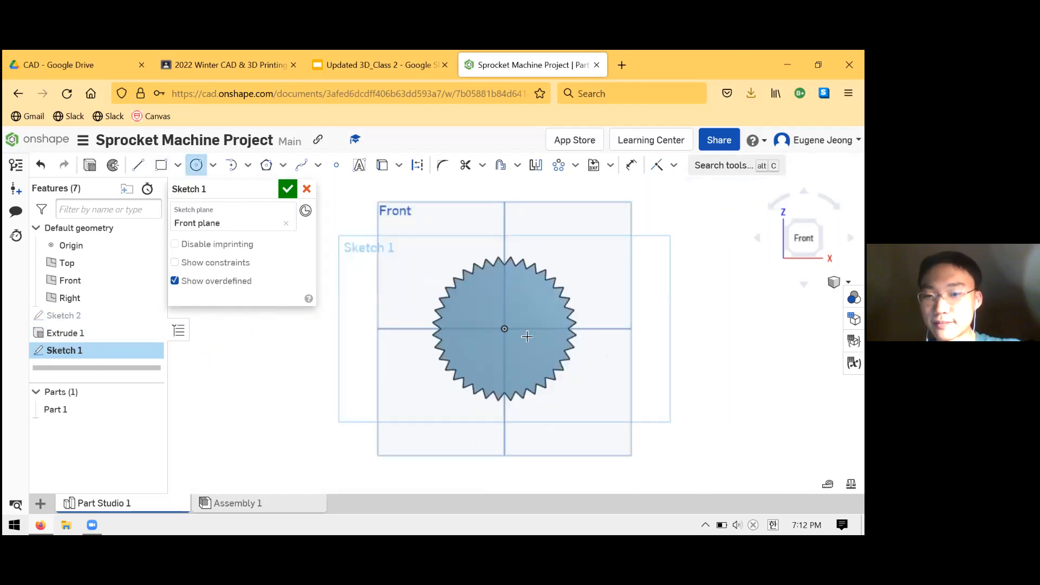
pyautogui.scroll(-3, 523, 310)
pyautogui.click(507, 344)
pyautogui.click(545, 334)
pyautogui.press('Escape')
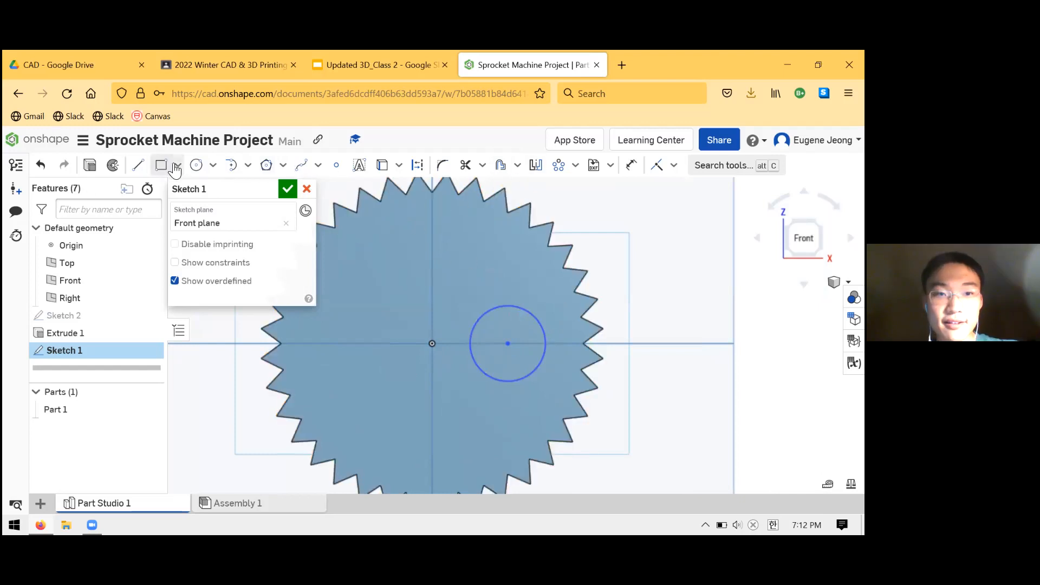
# - Dimension the horizontal distance from the origin to the circle's centre as 0.75 in
pyautogui.click(499, 169)
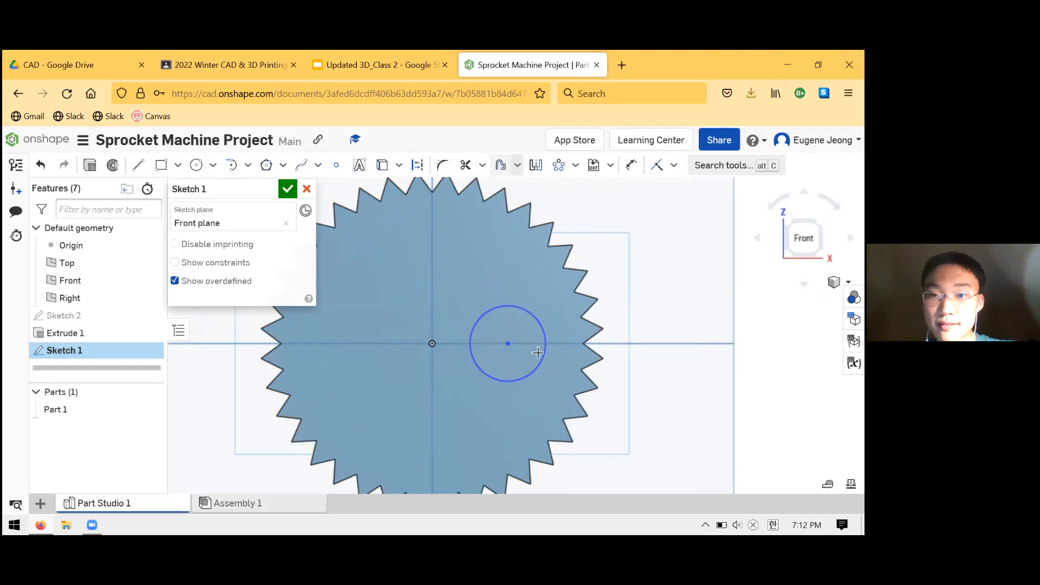
pyautogui.press('d')
pyautogui.click(433, 352)
pyautogui.click(508, 343)
pyautogui.click(458, 408)
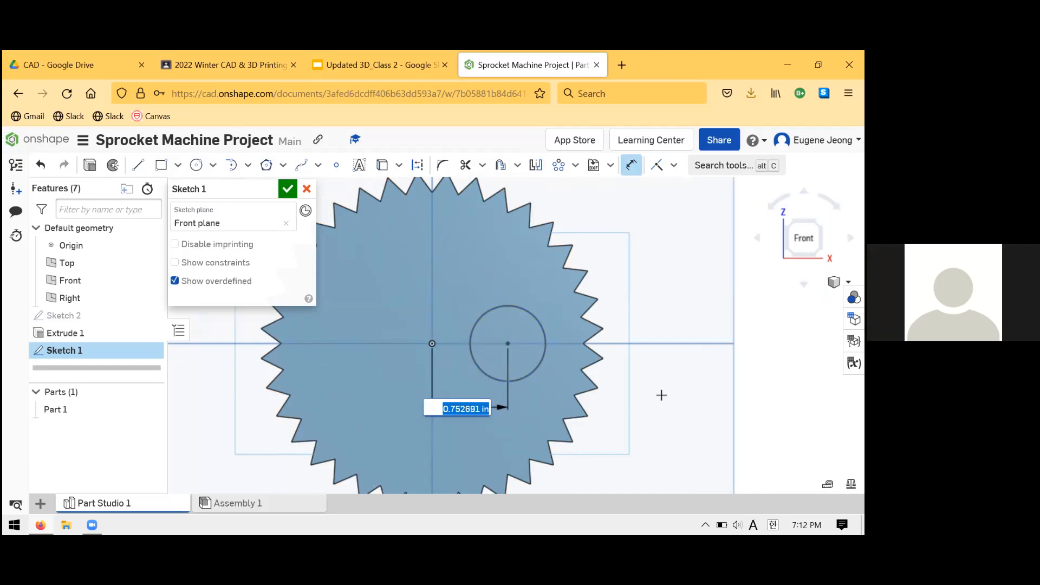
pyautogui.write('.55')
pyautogui.press('Return')
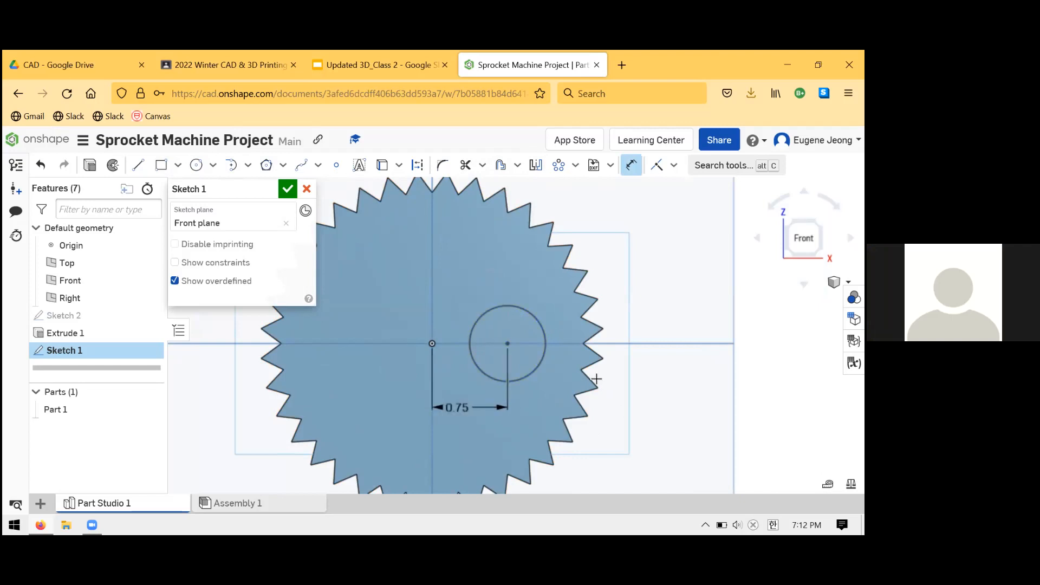
# - Try to set the off-centre circle's diameter to 0.75 in, and delete that diameter dimension
pyautogui.scroll(-3, 599, 322)
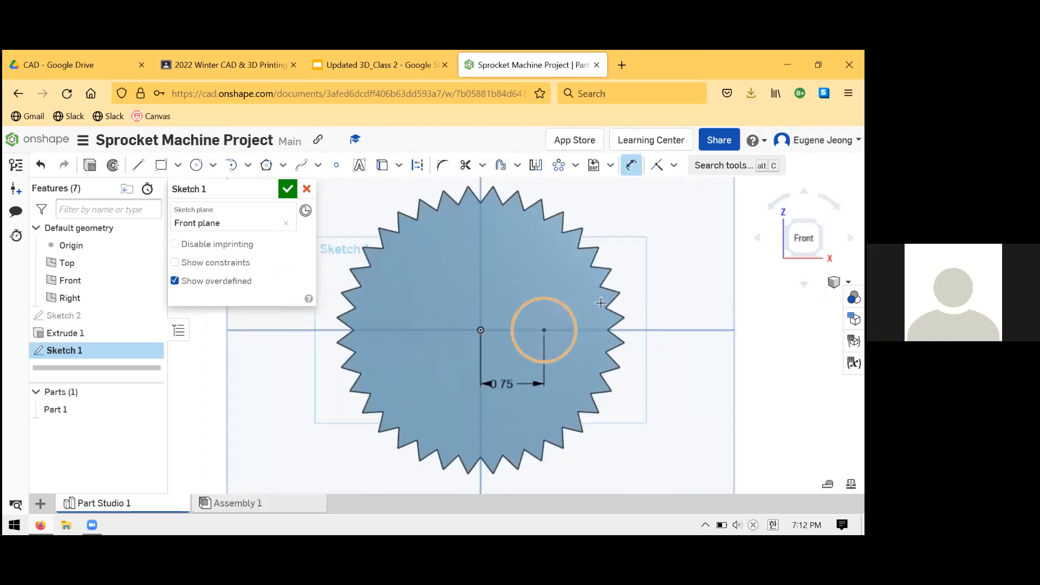
pyautogui.click(576, 315)
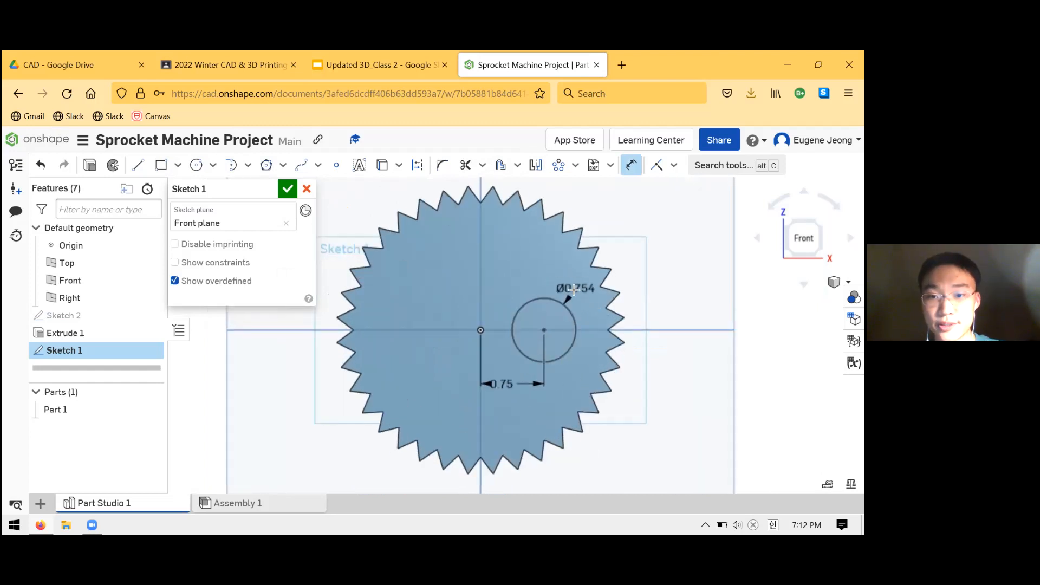
pyautogui.click(576, 289)
pyautogui.write('0.75')
pyautogui.press('Return')
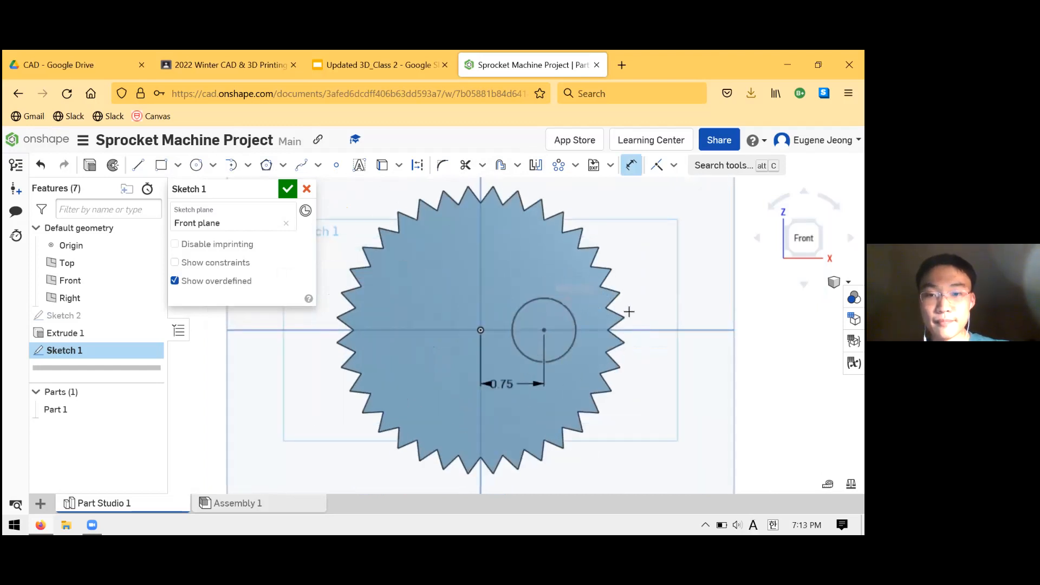
pyautogui.press('Escape')
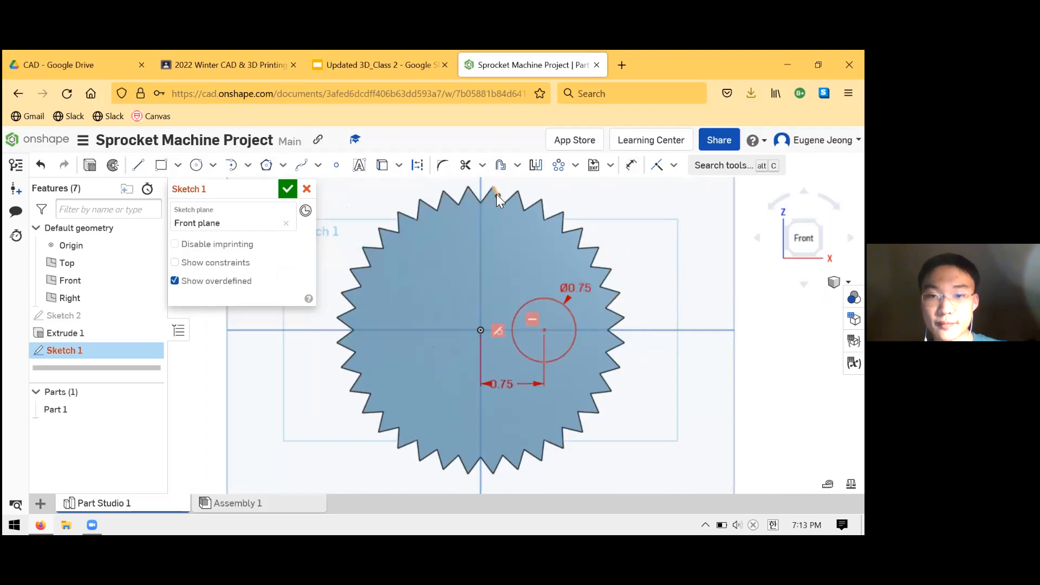
pyautogui.click(569, 290)
pyautogui.press('Delete')
# - Remove the off-centre circle's tangent constraint and shrink the circle to about 0.67 in in diameter
pyautogui.scroll(-2, 574, 304)
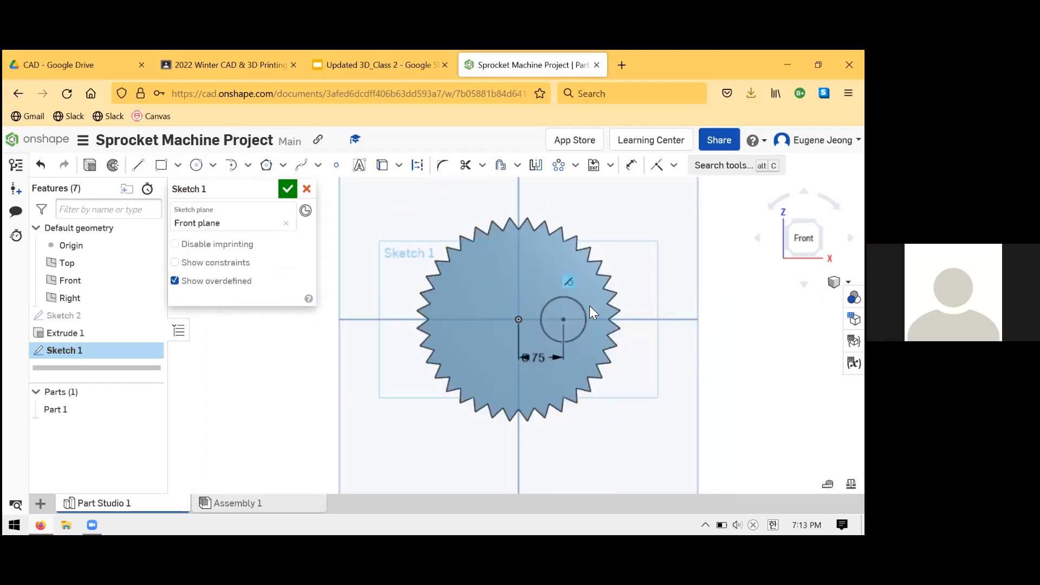
pyautogui.scroll(-2, 526, 279)
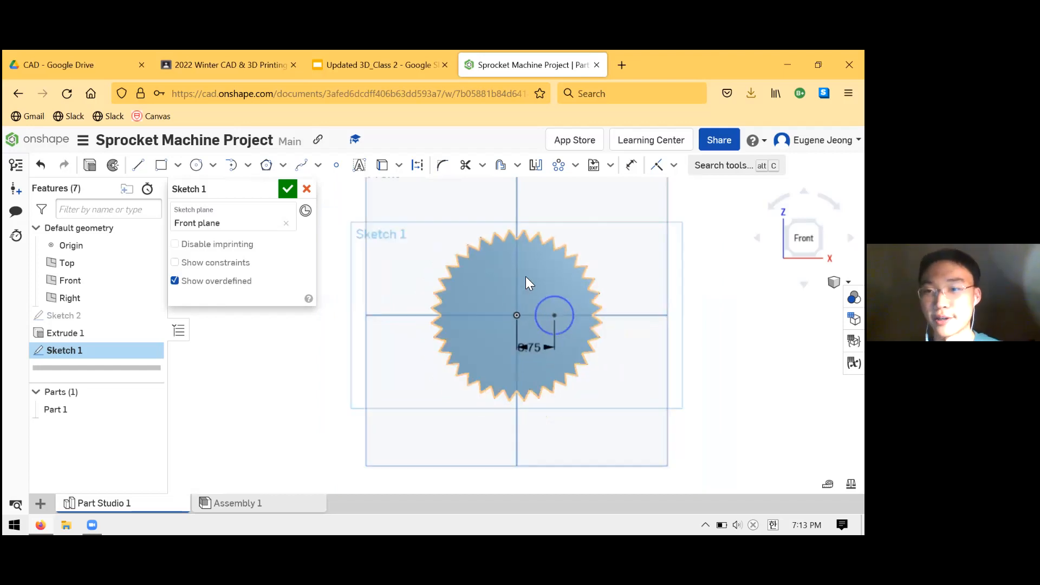
pyautogui.scroll(4, 533, 319)
pyautogui.scroll(-1, 510, 347)
pyautogui.scroll(3, 521, 349)
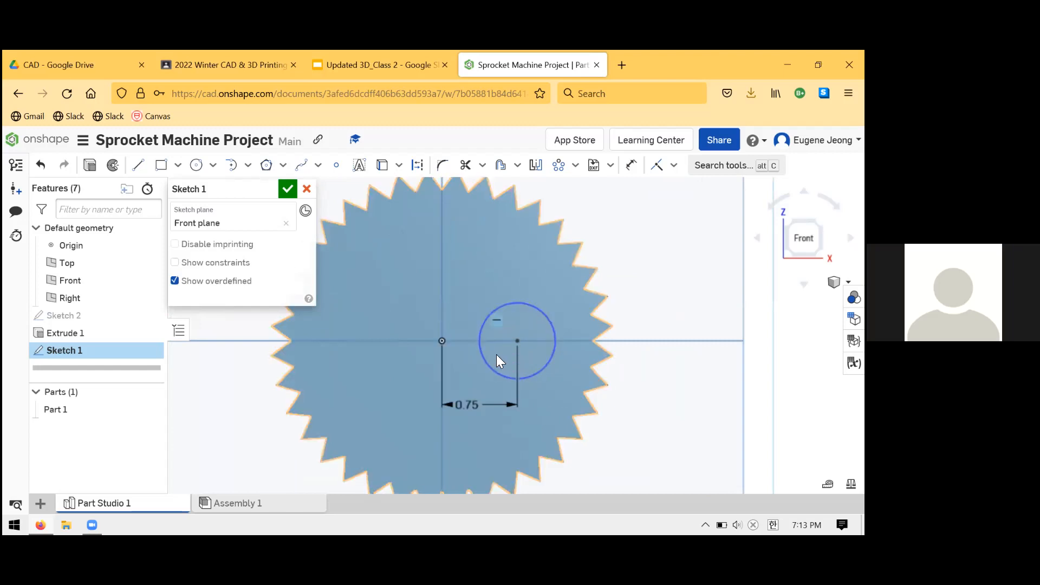
pyautogui.hotkey('ctrl', 'z')
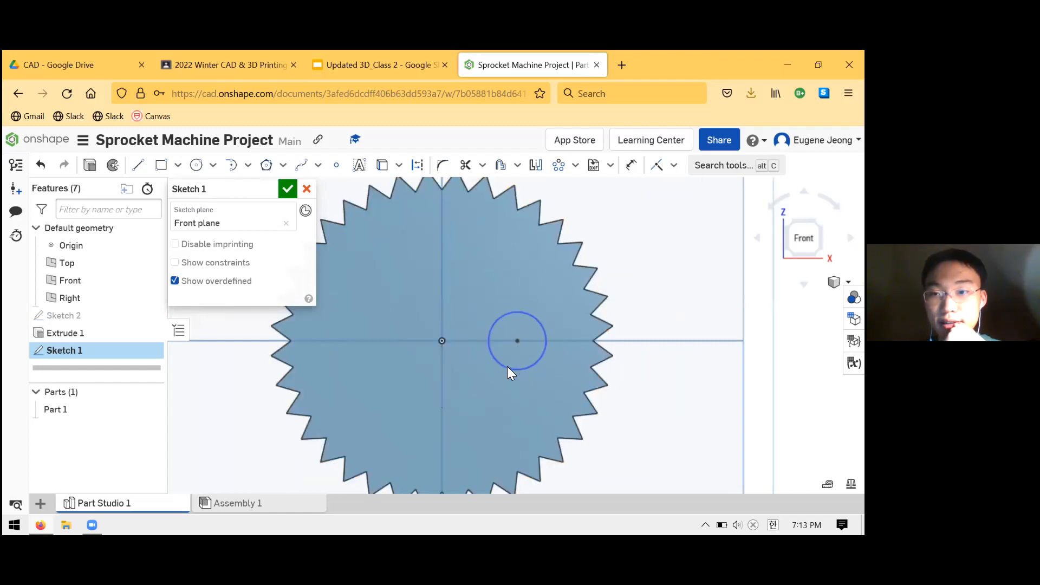
pyautogui.hotkey('ctrl', 'y')
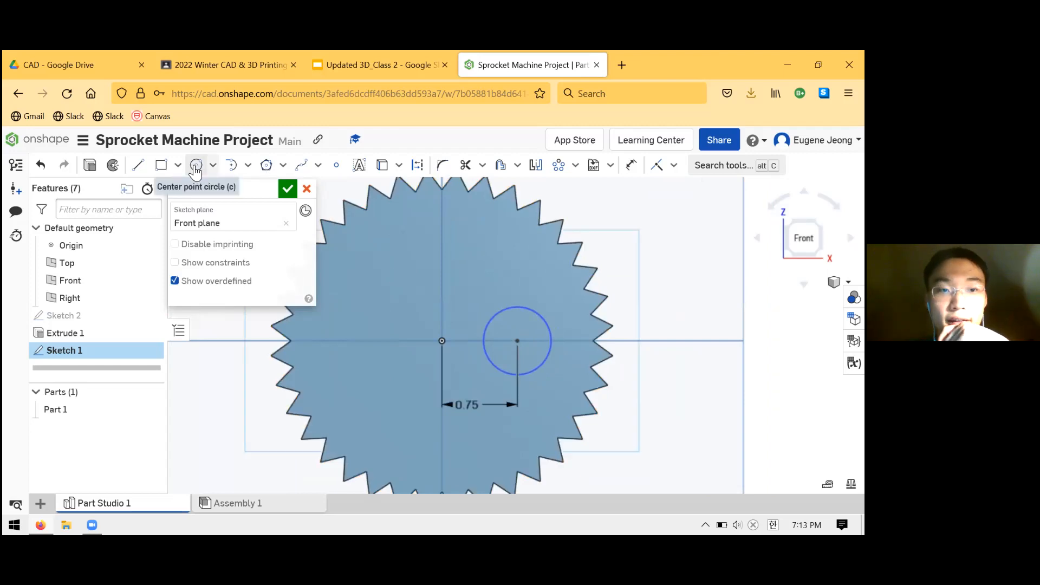
# - Draw a second circle centred on the origin and set its diameter to 0.5 in
pyautogui.click(197, 168)
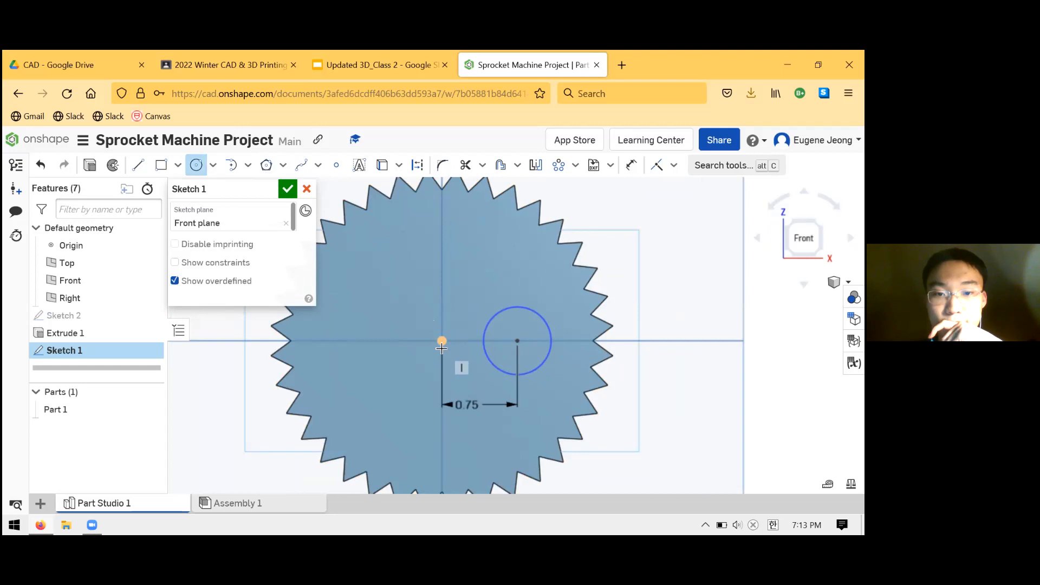
pyautogui.click(441, 347)
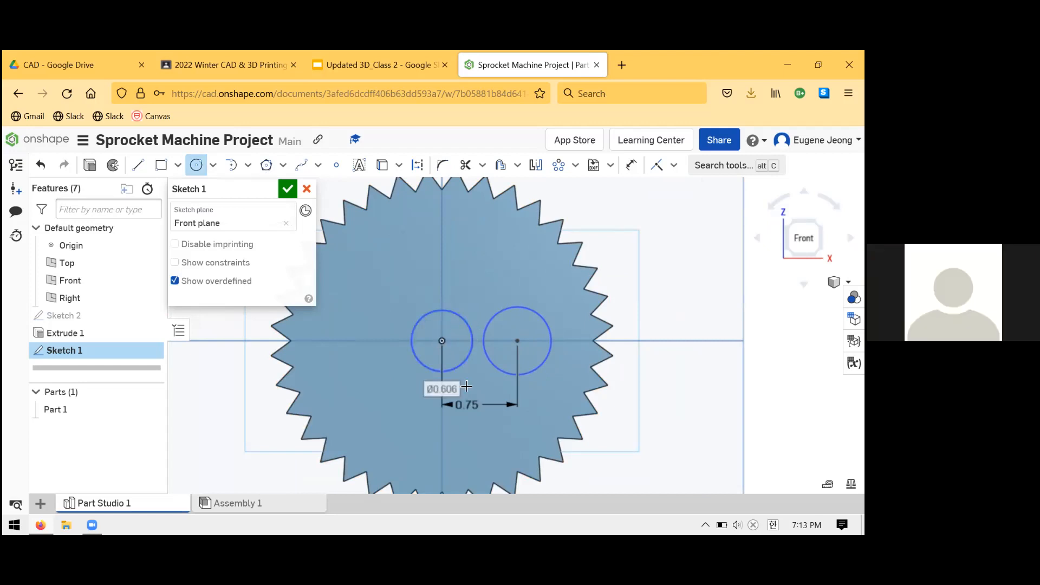
pyautogui.click(196, 165)
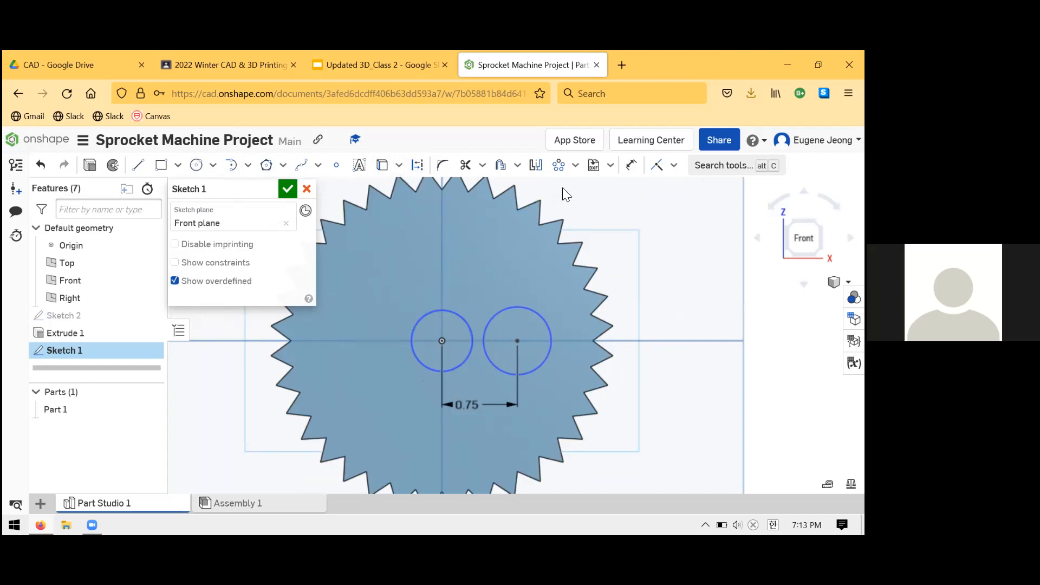
pyautogui.click(632, 165)
pyautogui.click(430, 311)
pyautogui.click(431, 292)
pyautogui.press('Return')
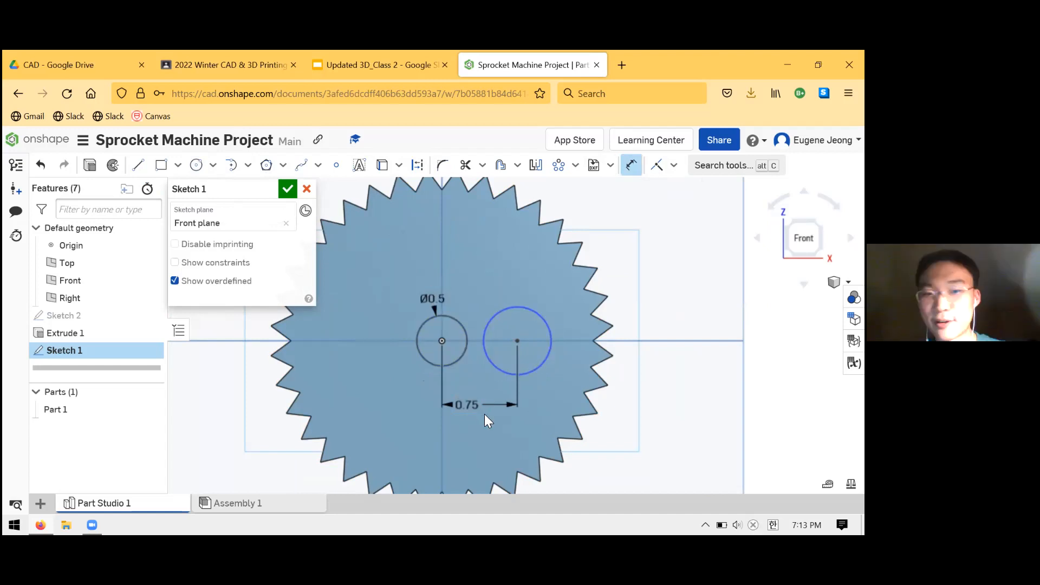
pyautogui.press('Escape')
# - Set the horizontal distance from the origin to the off-centre circle's centre to 0.875 in
pyautogui.doubleClick(482, 405)
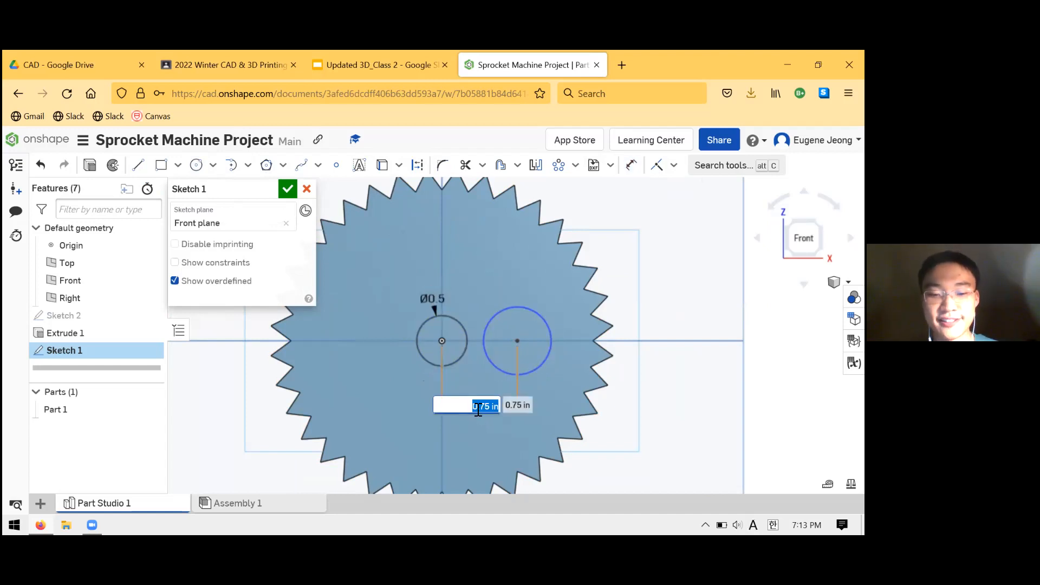
pyautogui.press('BackSpace')
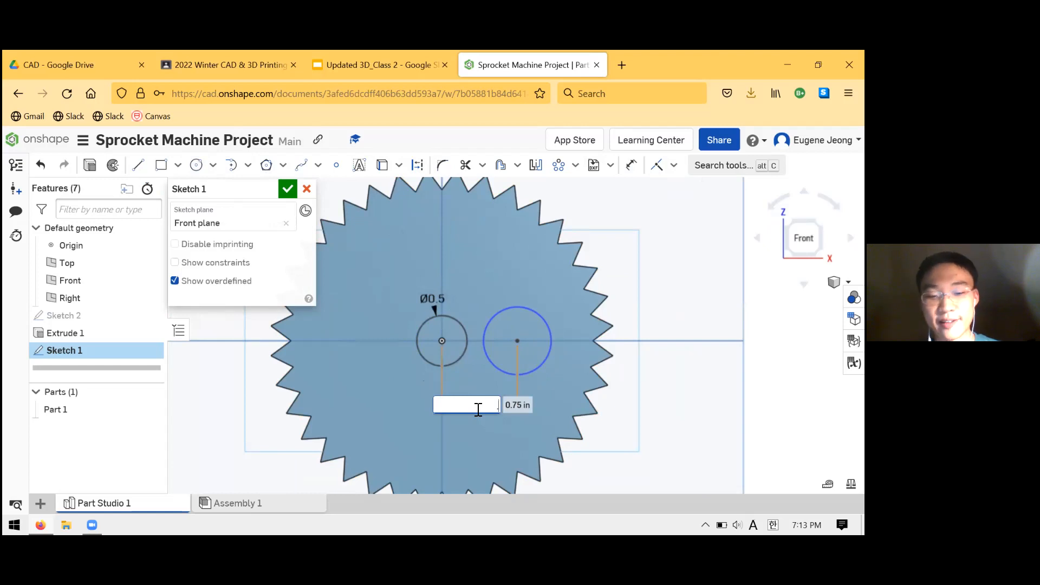
pyautogui.write('0.875')
pyautogui.press('Return')
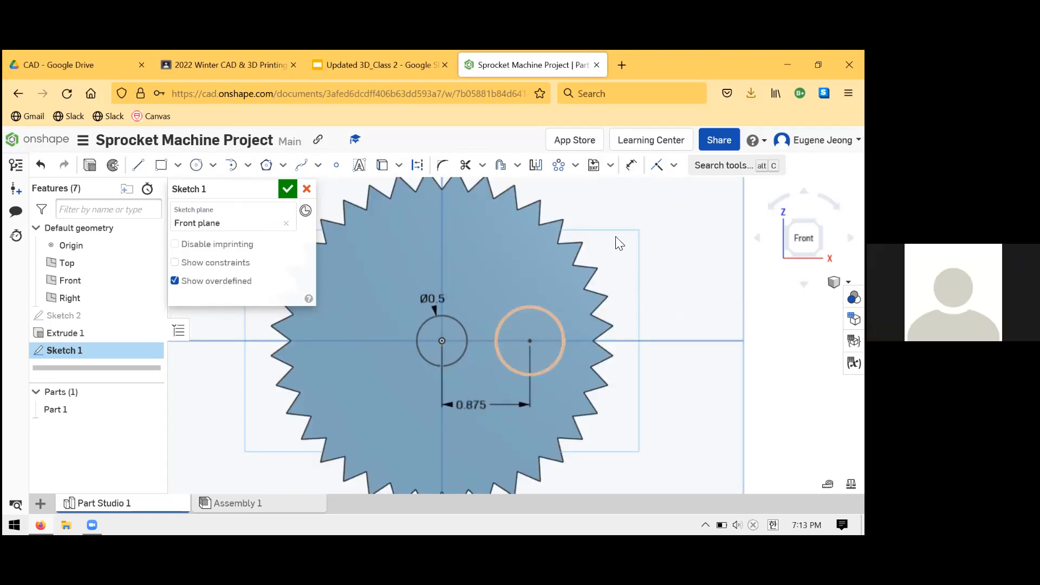
# - Dimension the off-centre circle's diameter as 0.625 in
pyautogui.click(631, 166)
pyautogui.click(536, 287)
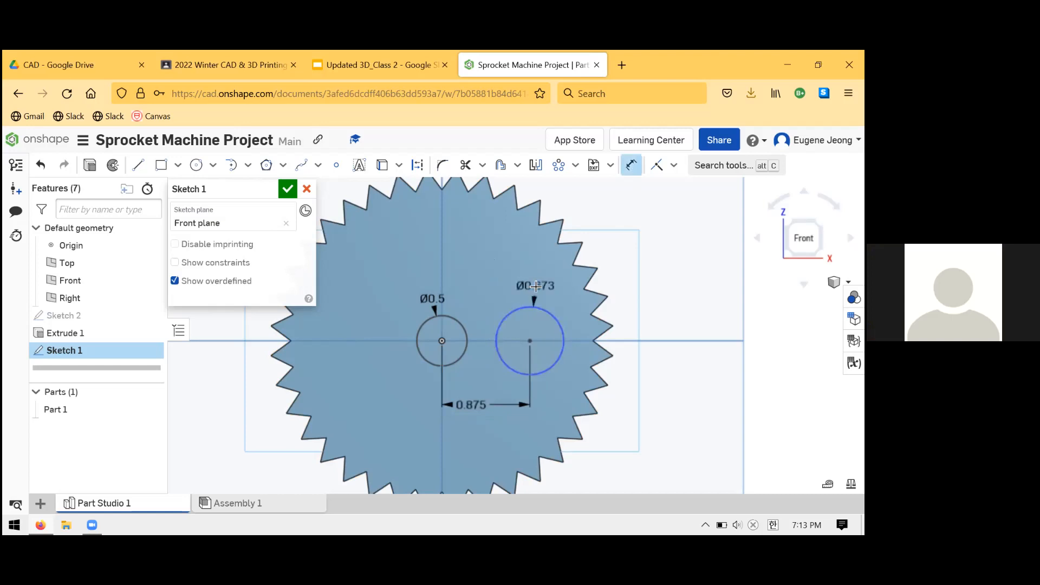
pyautogui.press('Return')
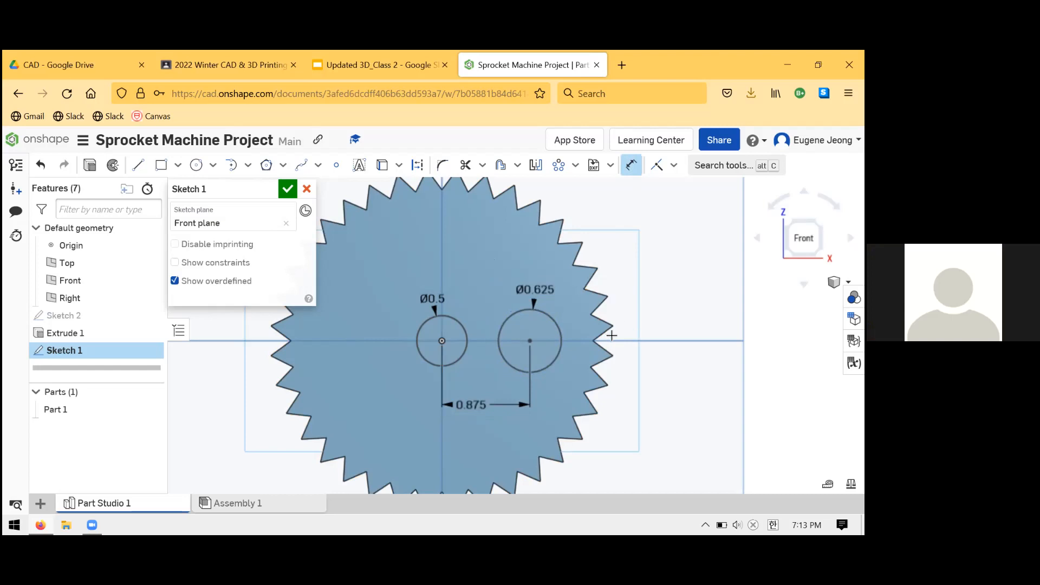
pyautogui.scroll(1, 601, 325)
pyautogui.scroll(-2, 509, 282)
pyautogui.scroll(1, 403, 290)
pyautogui.press('Escape')
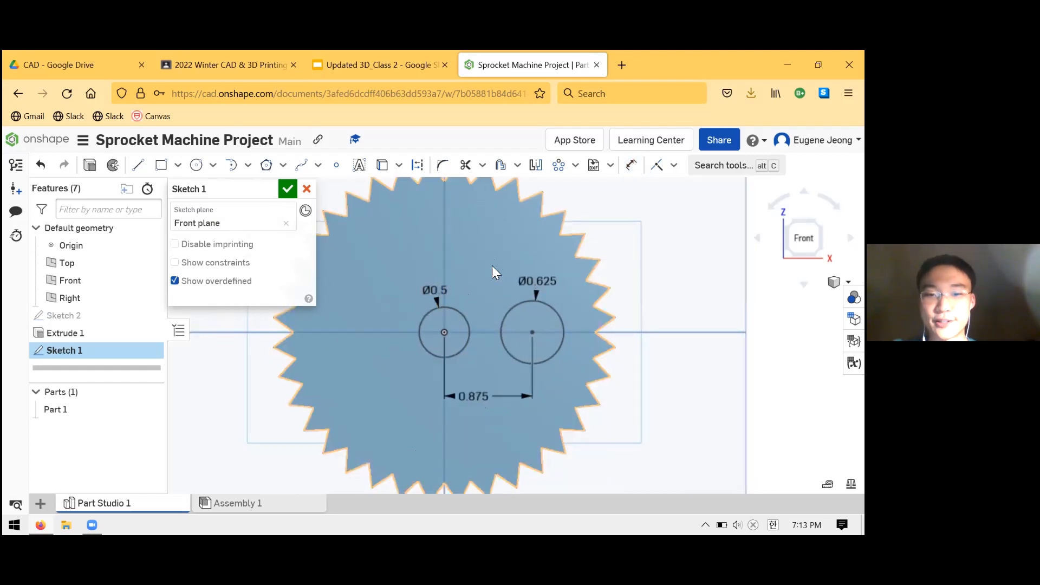
# - Set the diameter of the circle at the origin to 0.375 in
pyautogui.doubleClick(444, 288)
pyautogui.write('0.375')
pyautogui.press('Return')
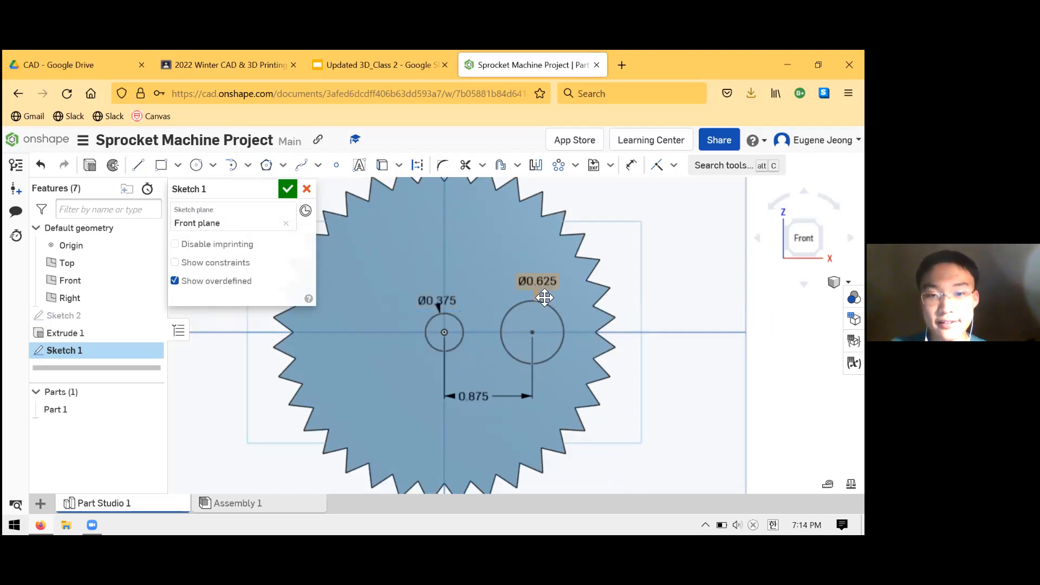
# - Circularly pattern the 0.625 in off-centre circle about the origin with five instances
pyautogui.scroll(-3, 490, 274)
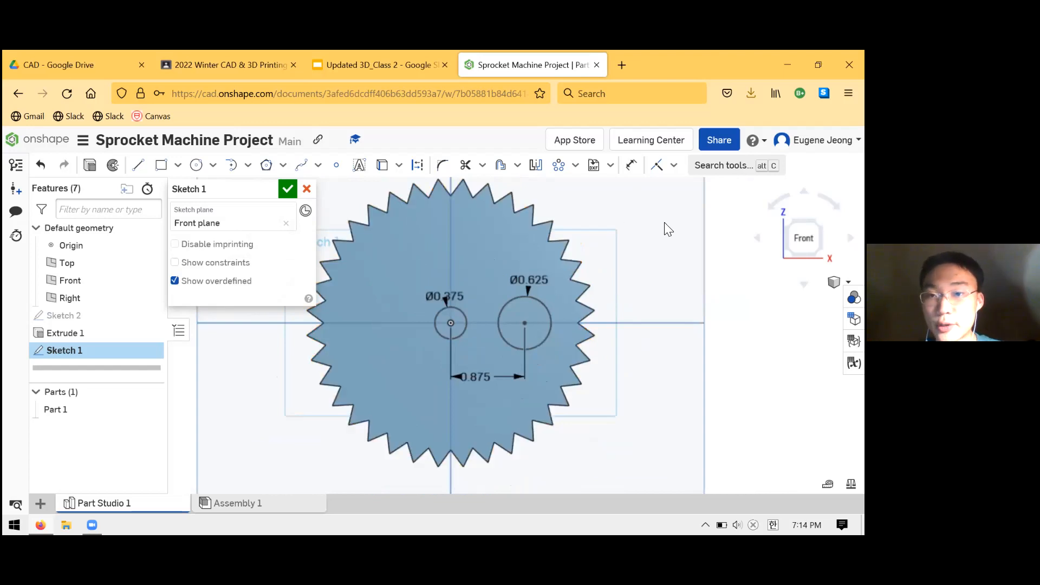
pyautogui.click(575, 167)
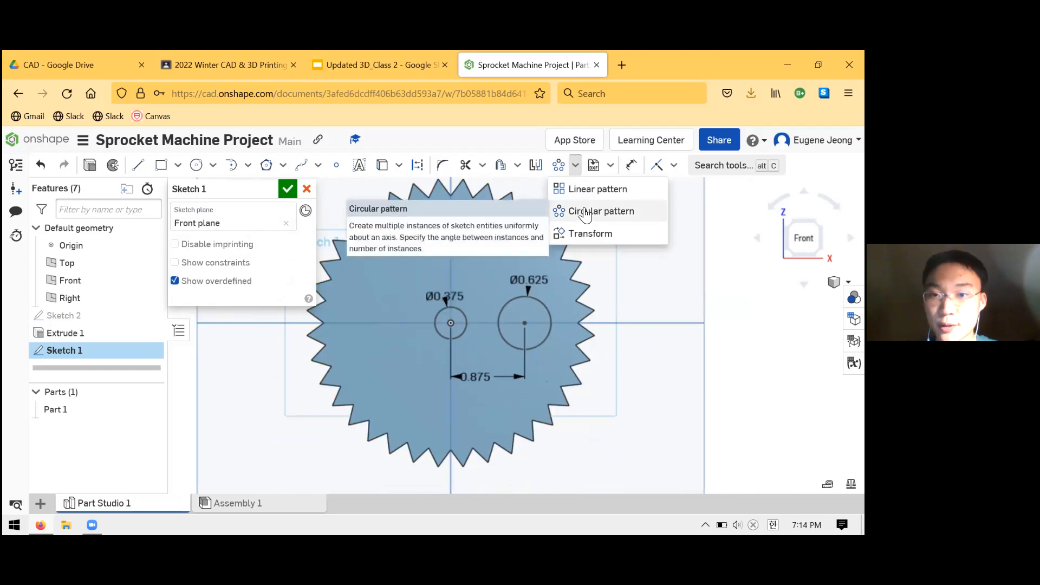
pyautogui.click(585, 212)
pyautogui.click(546, 307)
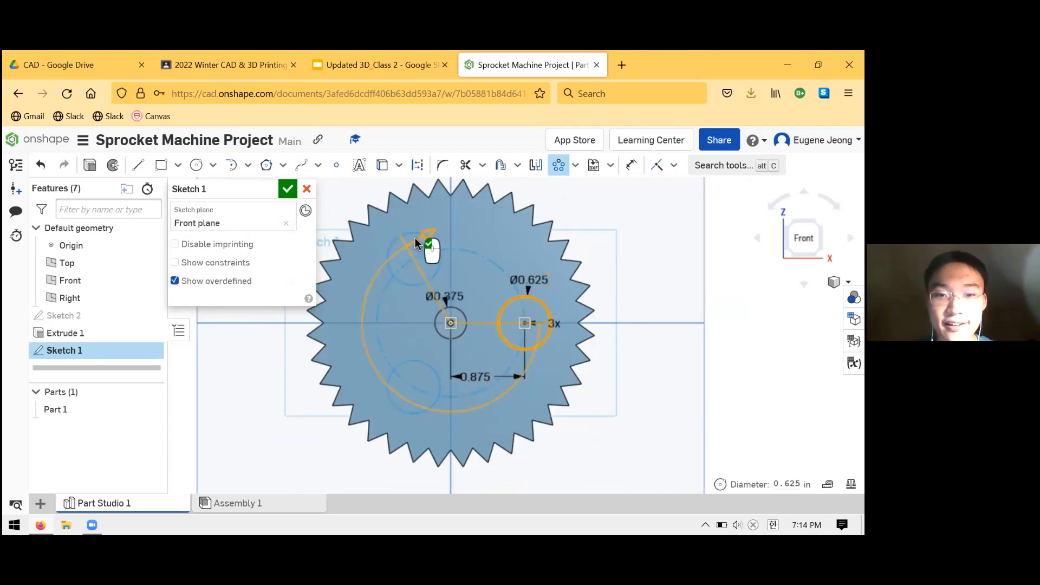
pyautogui.click(563, 320)
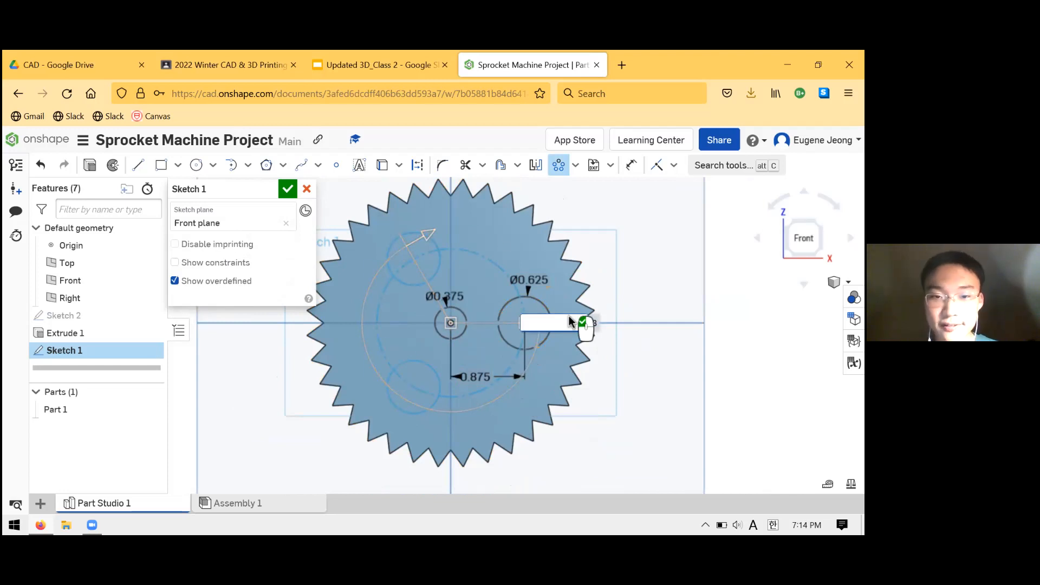
pyautogui.press('Return')
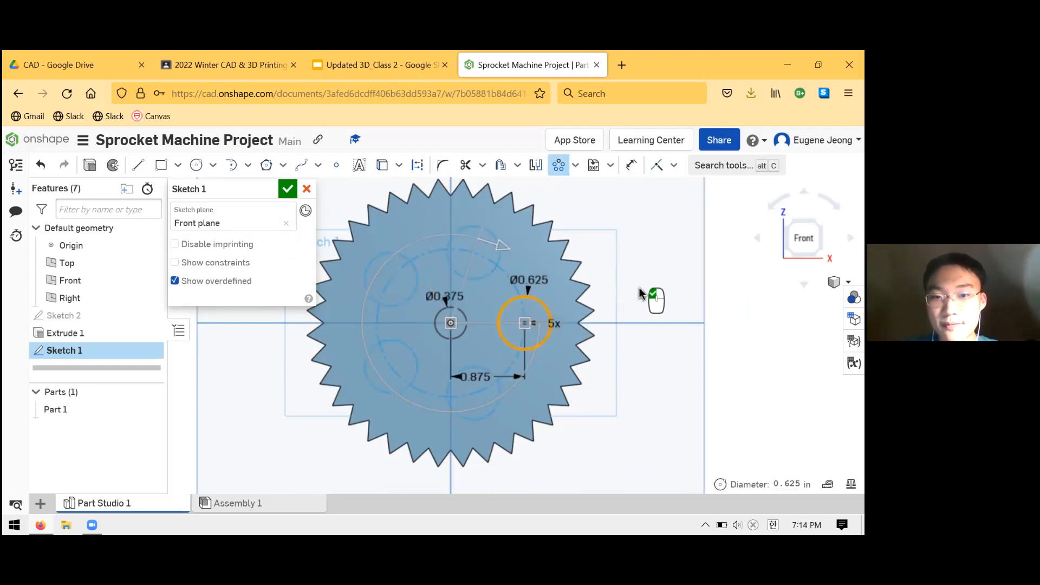
pyautogui.click(608, 308)
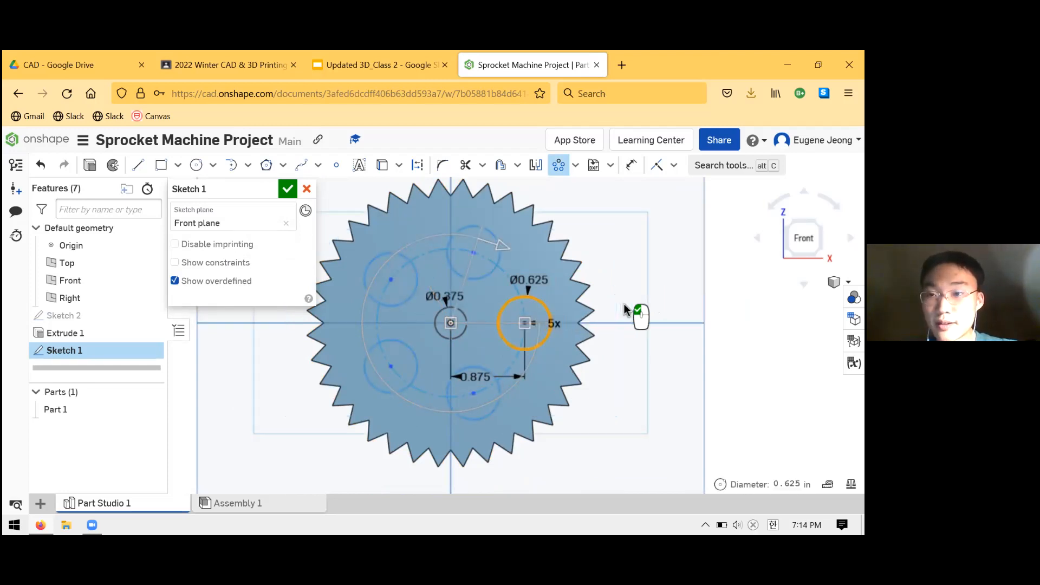
# - Make the circular pattern's loose centre point coincident with the origin and finish the sketch
pyautogui.moveTo(473, 255); pyautogui.dragTo(476, 235)
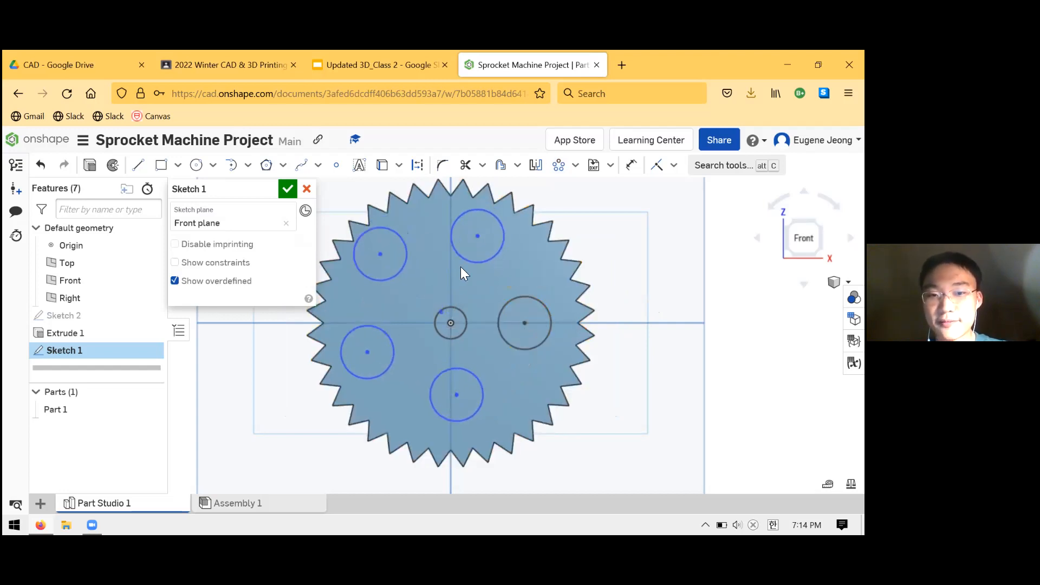
pyautogui.click(442, 312)
pyautogui.click(450, 322)
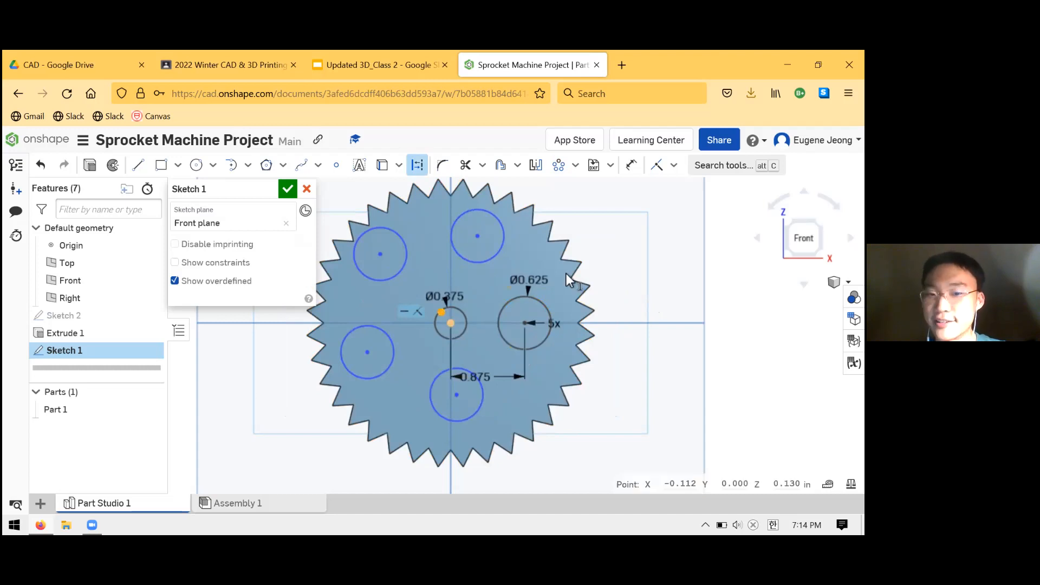
pyautogui.click(668, 168)
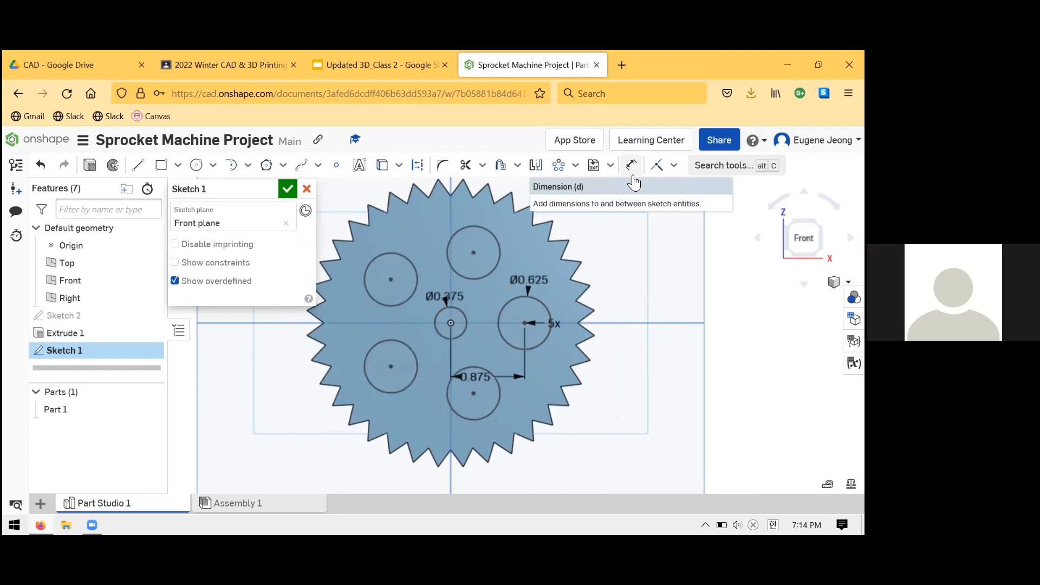
pyautogui.click(288, 188)
# - Edit Extrude 1 by clearing its faces, showing Sketch 2 and reselecting the whole sketch as the profile, keeping the 0.25 in depth
pyautogui.click(97, 332)
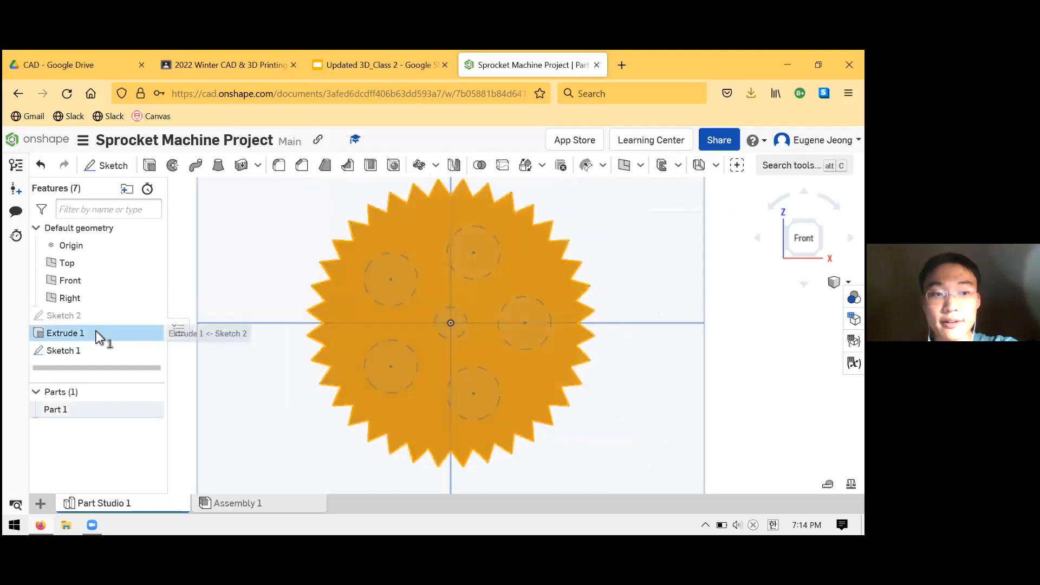
pyautogui.rightClick(97, 335)
pyautogui.click(136, 152)
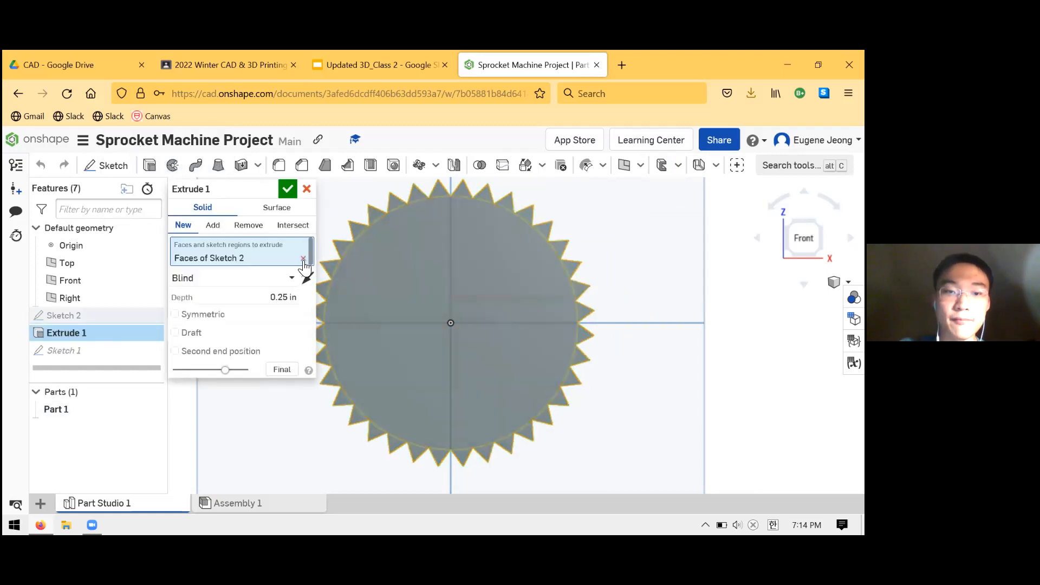
pyautogui.click(303, 259)
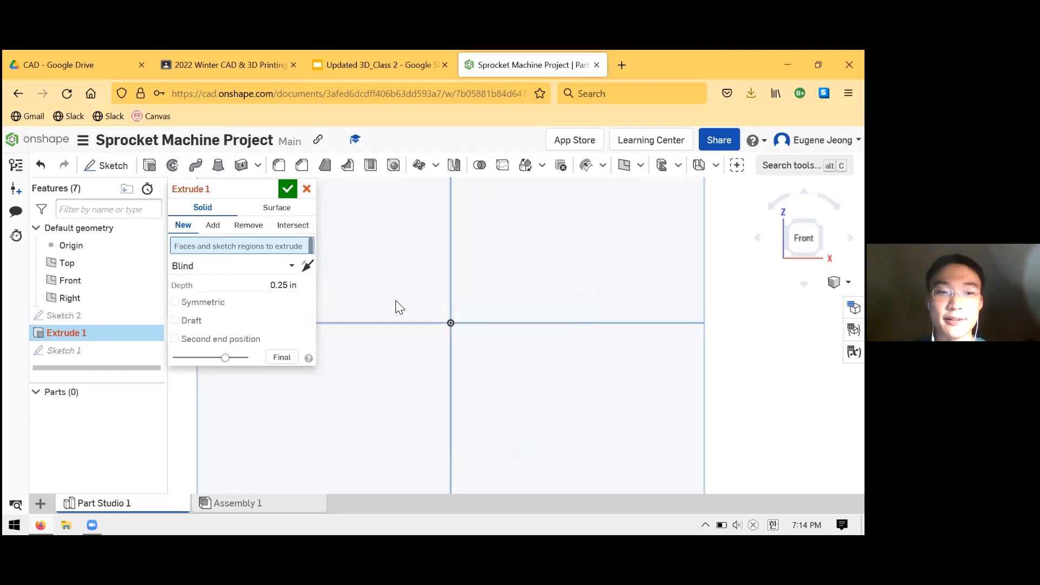
pyautogui.click(150, 316)
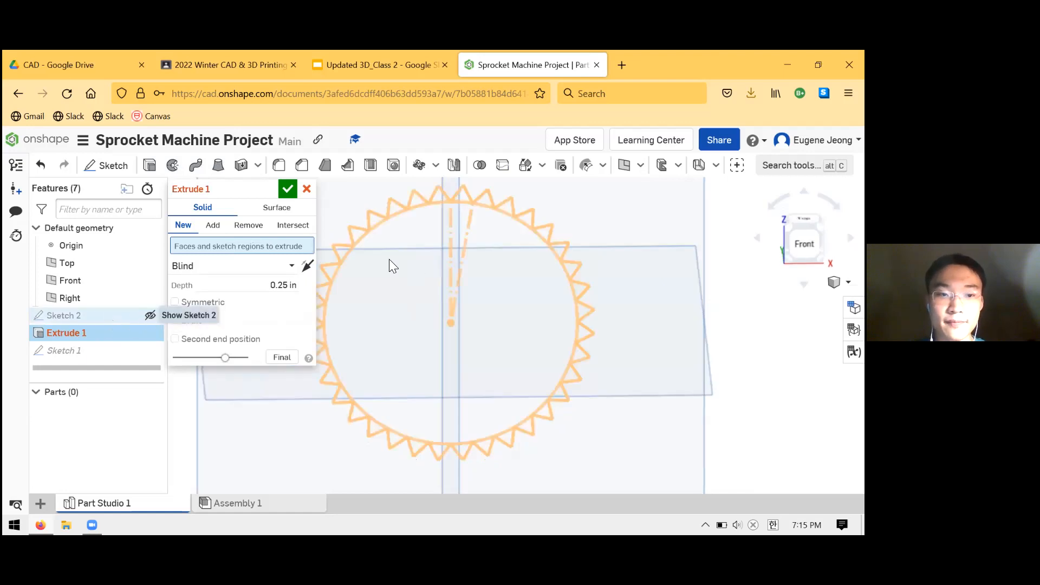
pyautogui.click(396, 293)
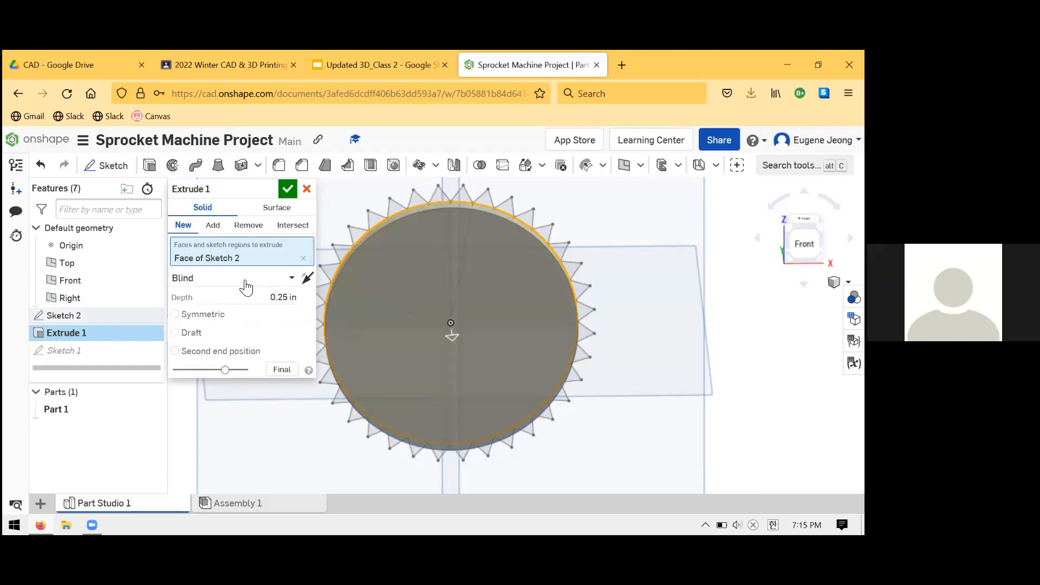
pyautogui.click(303, 259)
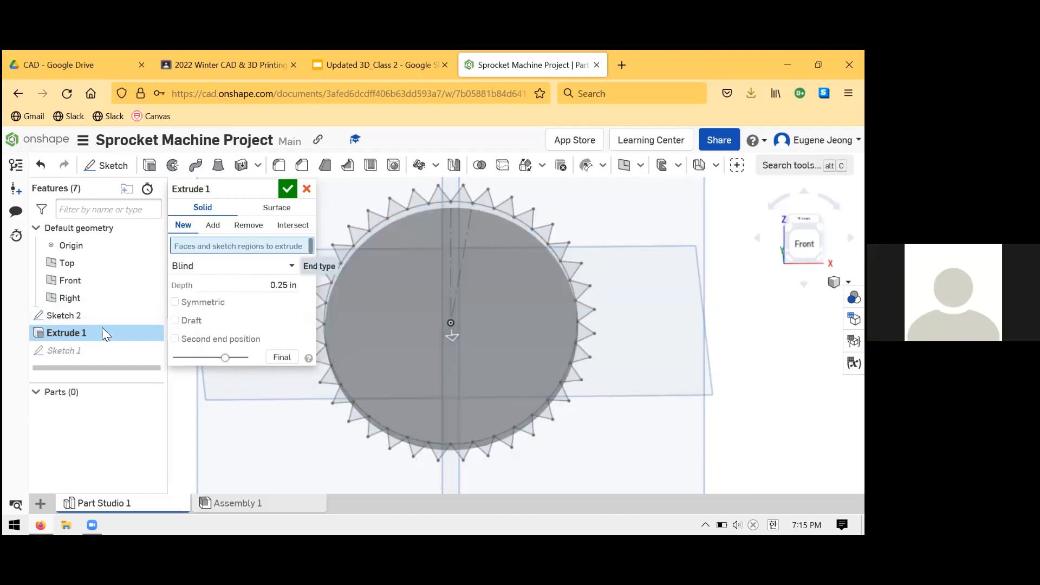
pyautogui.click(73, 316)
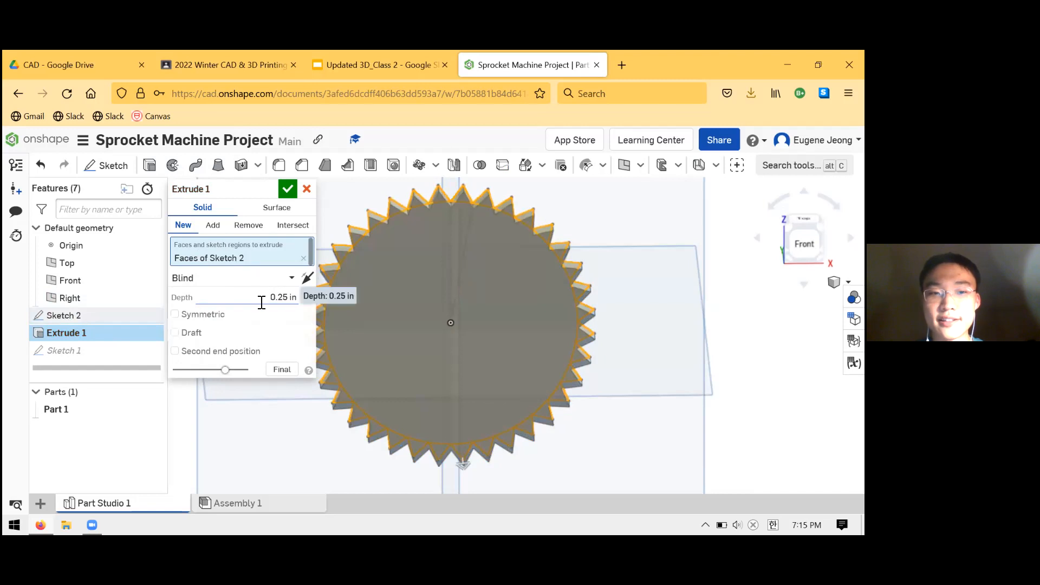
pyautogui.click(282, 297)
pyautogui.click(288, 189)
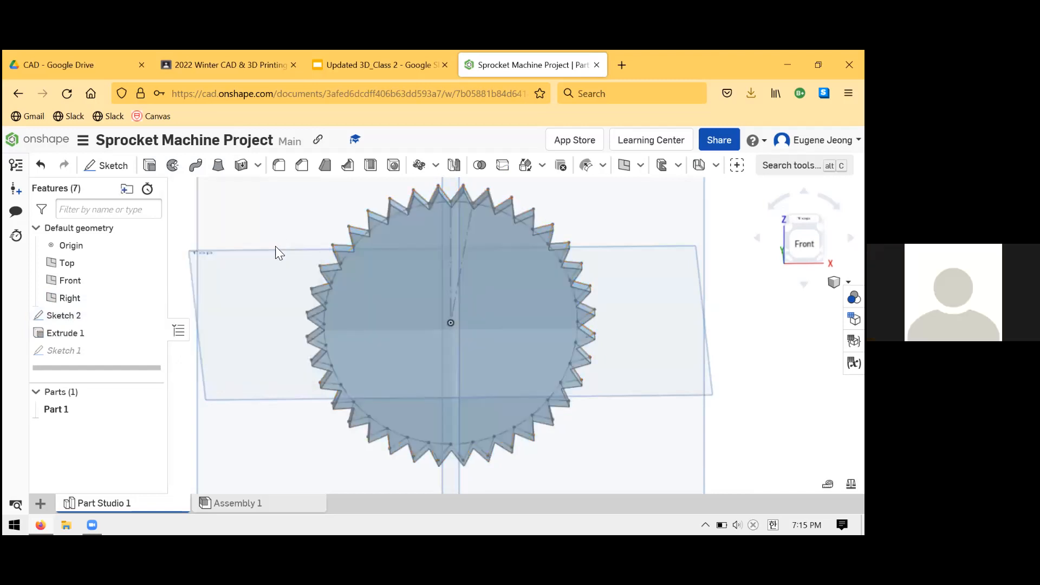
# - Reopen Sketch 1 to examine the patterned circles and the constraints around the origin
pyautogui.moveTo(318, 315)
pyautogui.mouseDown(button='right')
pyautogui.moveTo(246, 312)
pyautogui.moveTo(319, 317)
pyautogui.moveTo(80, 352)
pyautogui.mouseUp(button='right')
pyautogui.rightClick(81, 352)
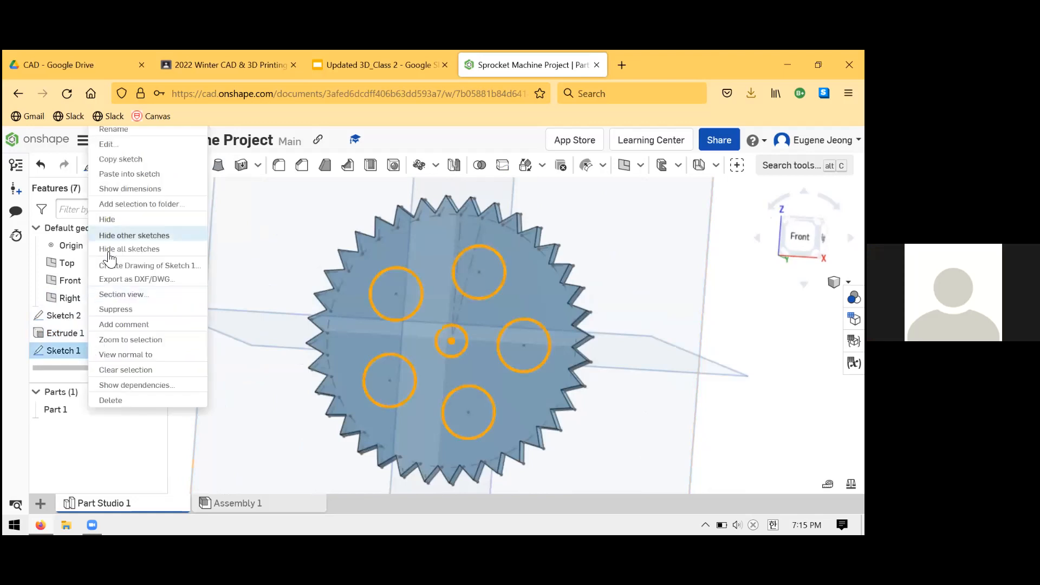
pyautogui.click(119, 159)
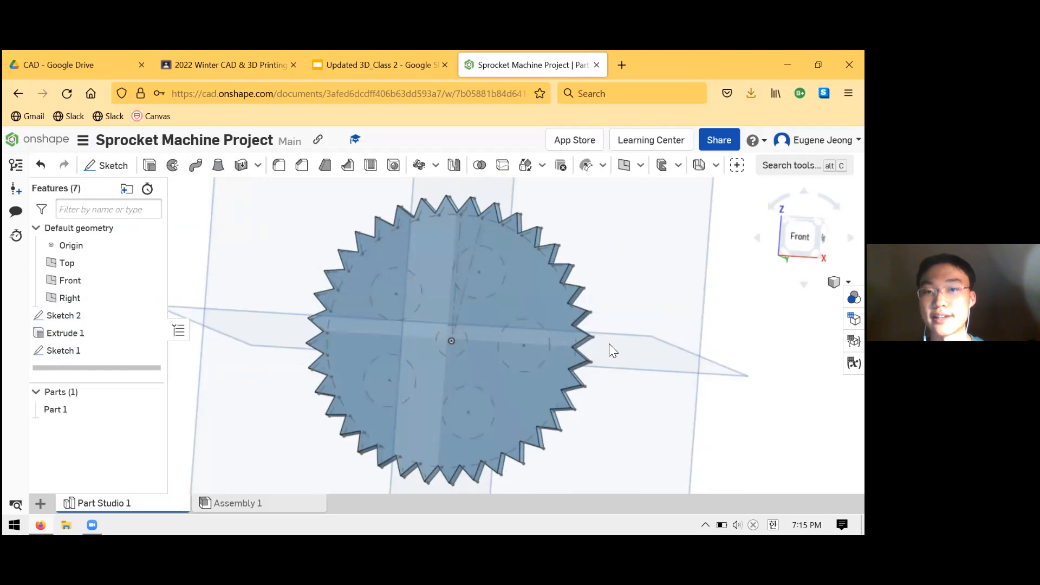
pyautogui.doubleClick(565, 303)
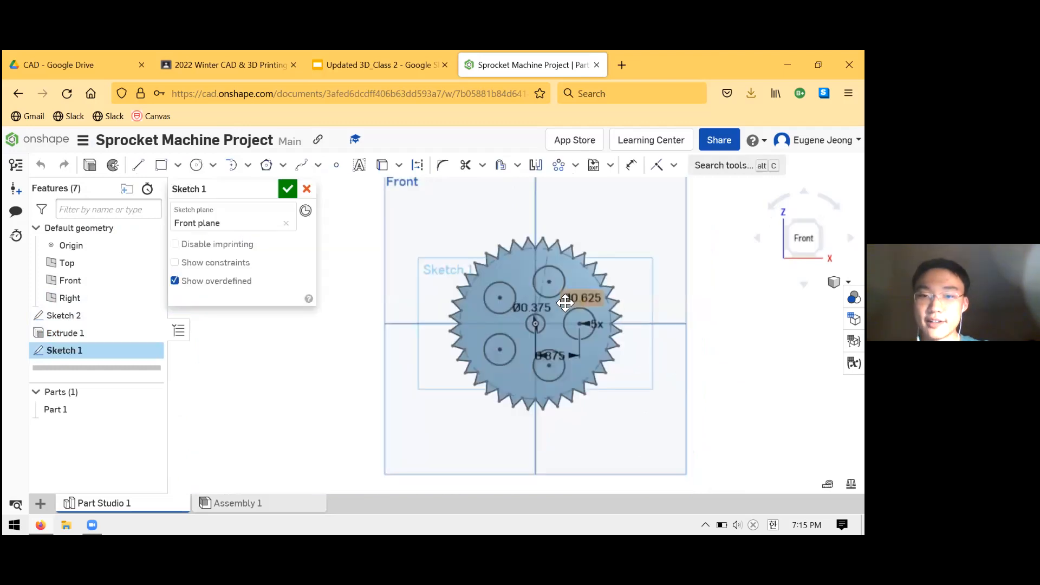
pyautogui.scroll(3, 565, 303)
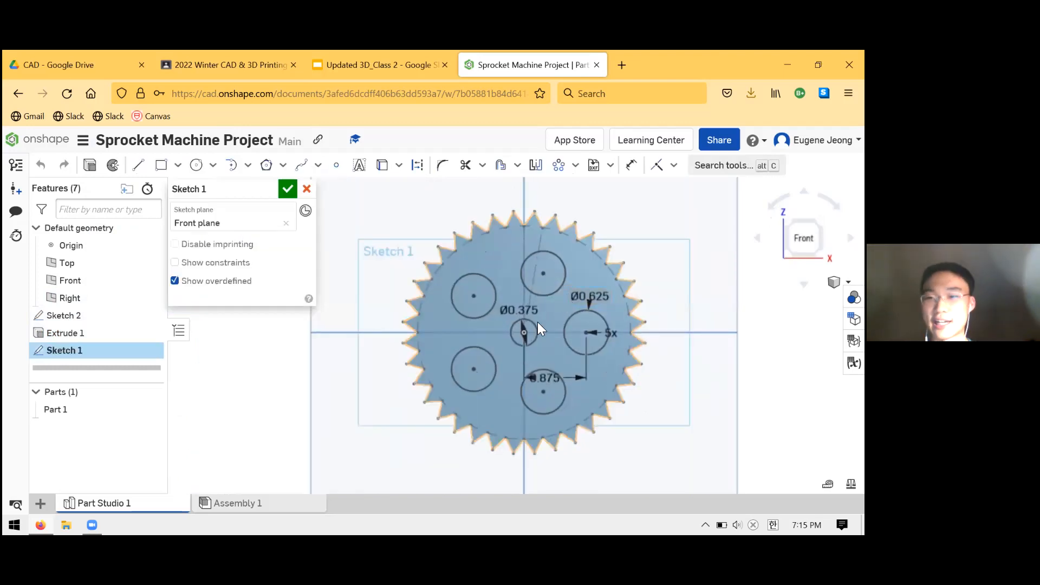
pyautogui.scroll(3, 519, 330)
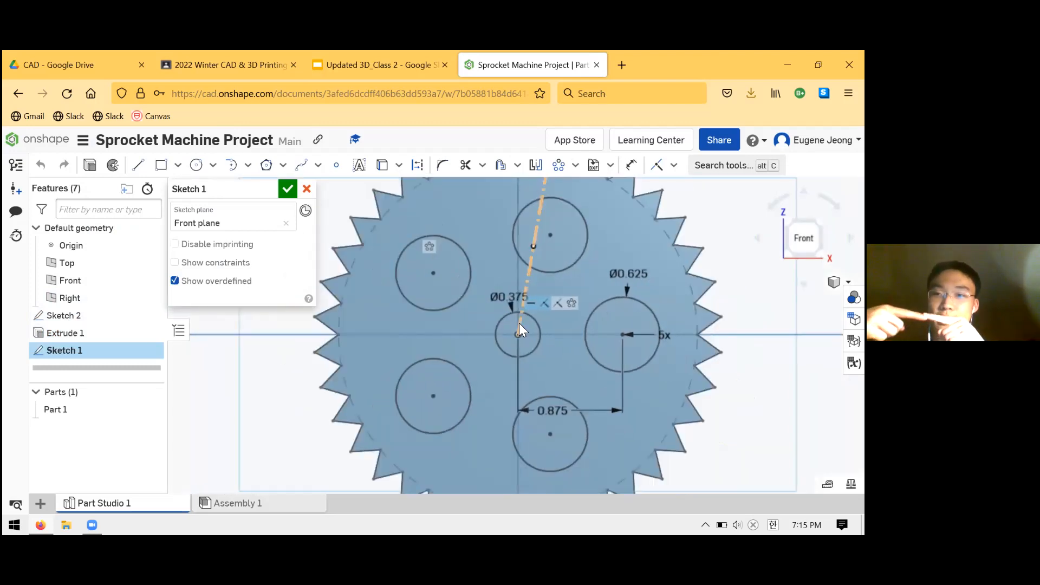
pyautogui.scroll(-2, 519, 329)
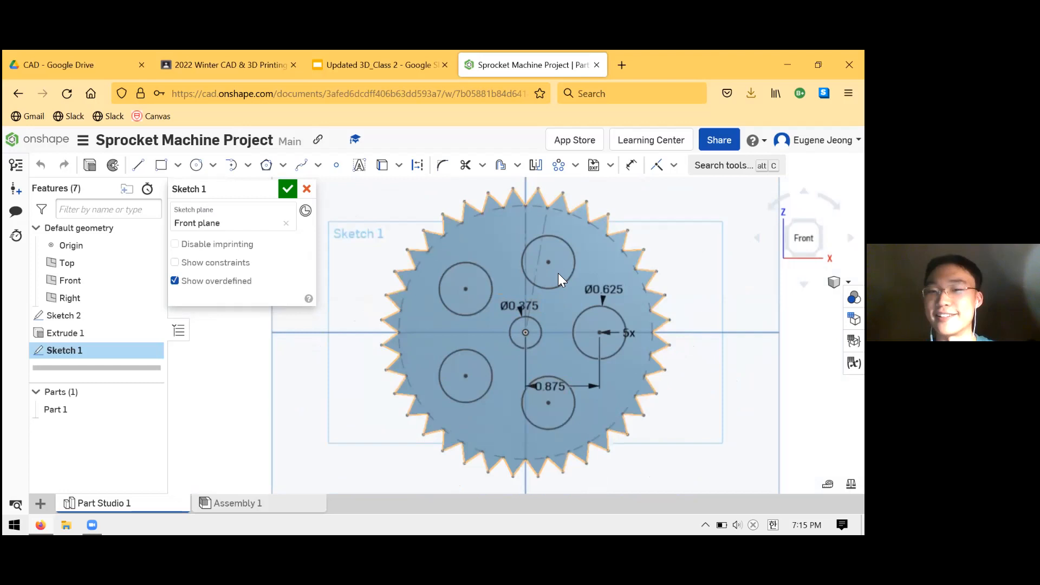
pyautogui.click(287, 189)
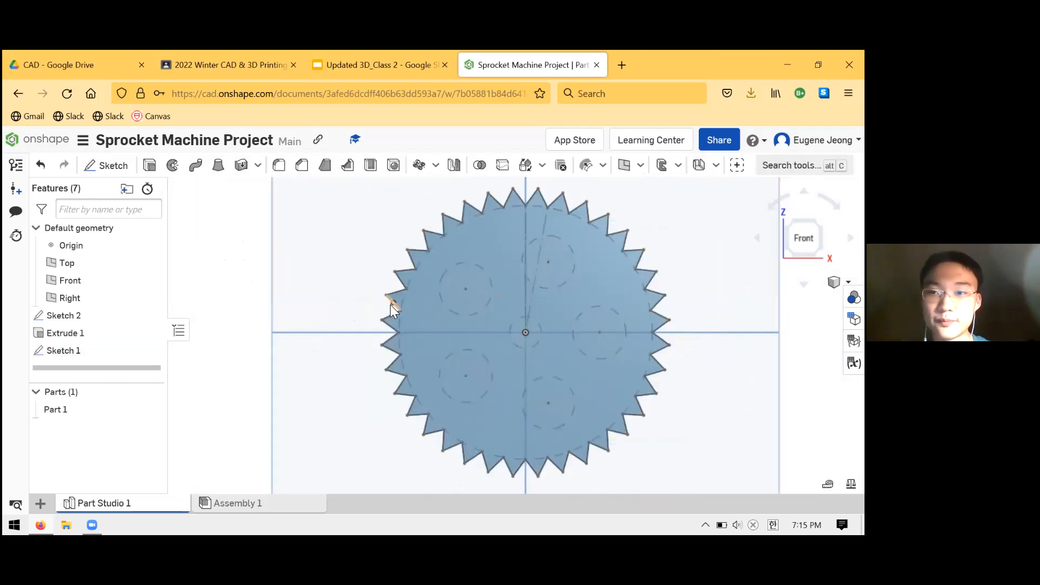
# - View the part from the front and reopen Sketch 1 to review the circle dimensions and the available sketch pattern types
pyautogui.moveTo(407, 302); pyautogui.dragTo(608, 312, button='right')
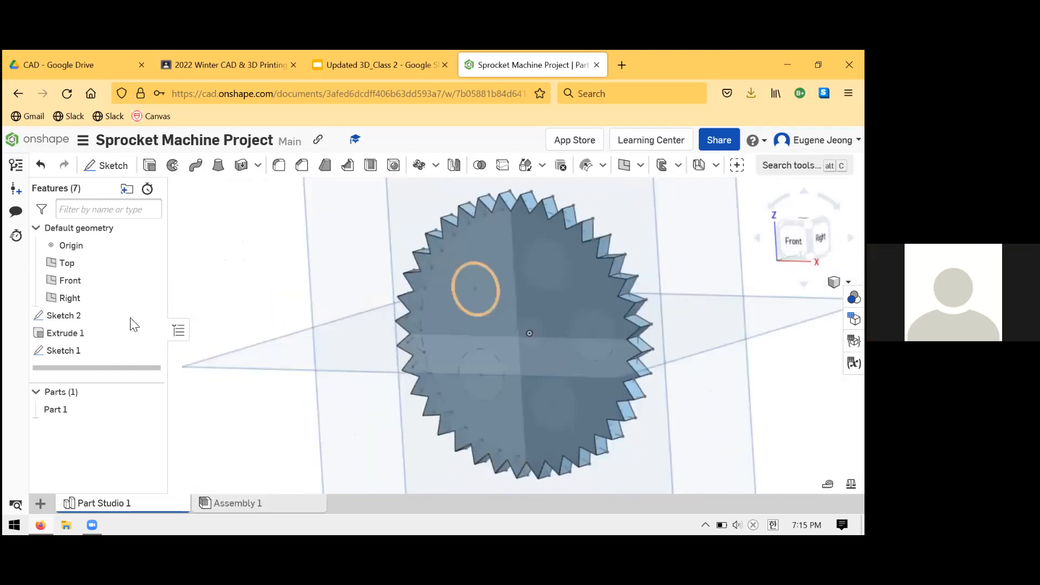
pyautogui.hotkey('shift', '1')
pyautogui.rightClick(74, 352)
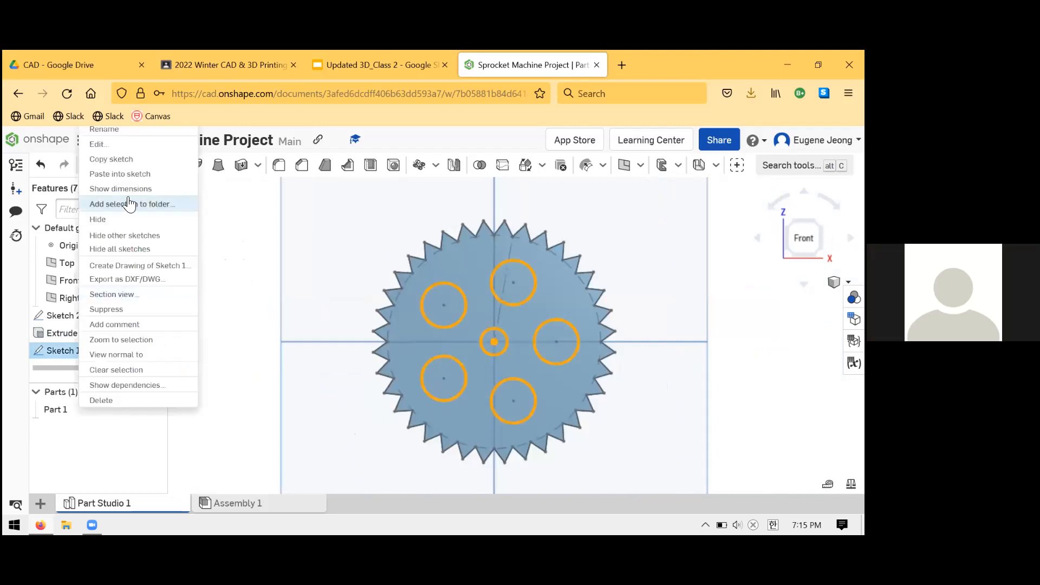
pyautogui.click(108, 144)
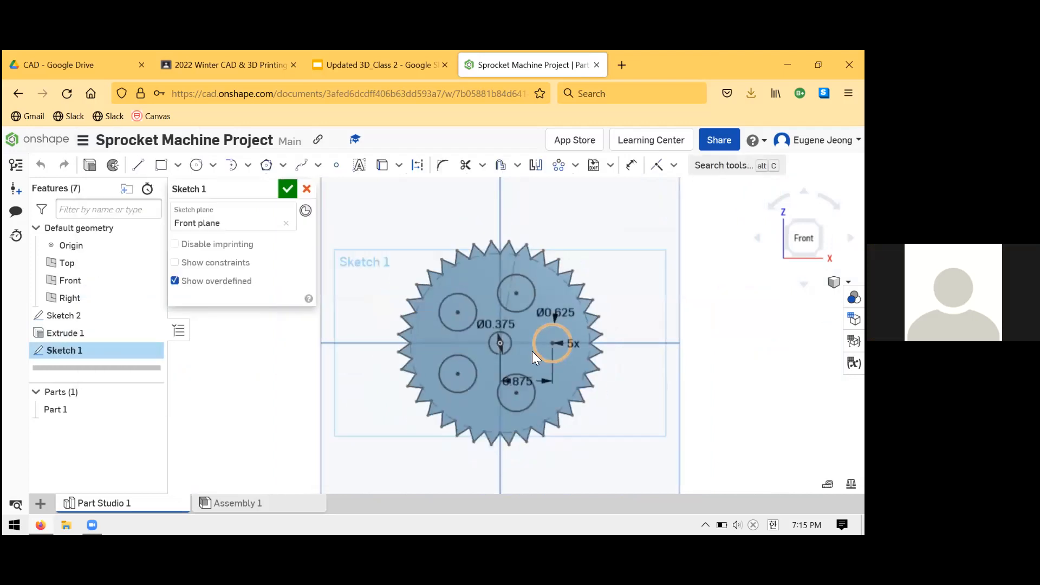
pyautogui.scroll(4, 532, 351)
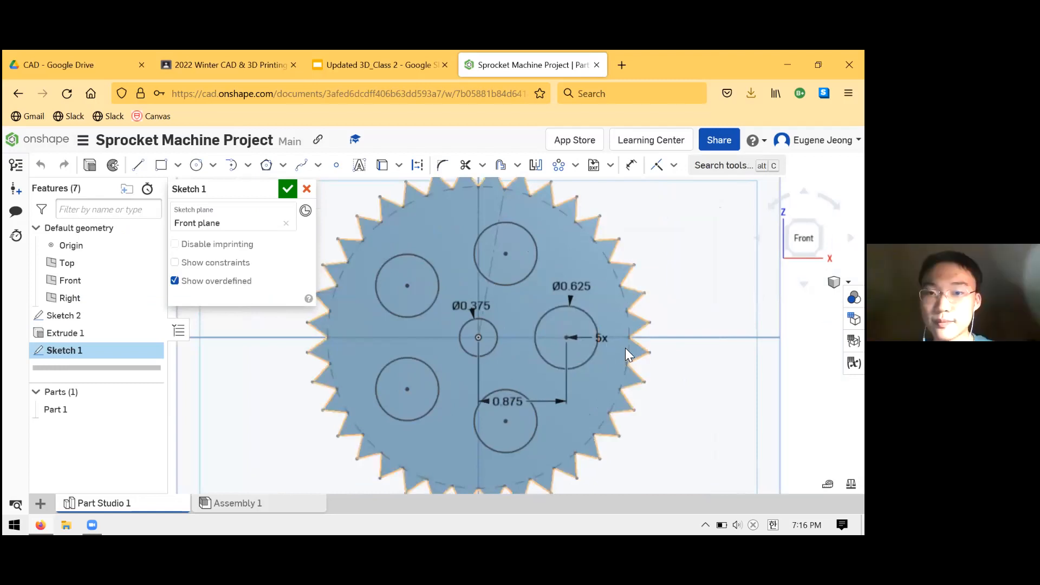
pyautogui.click(435, 281)
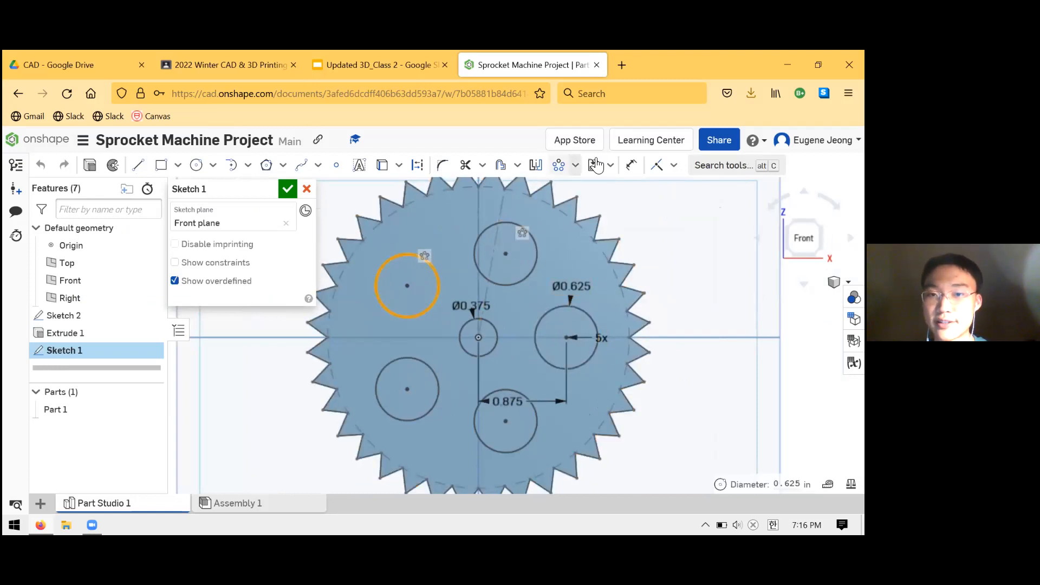
pyautogui.click(575, 165)
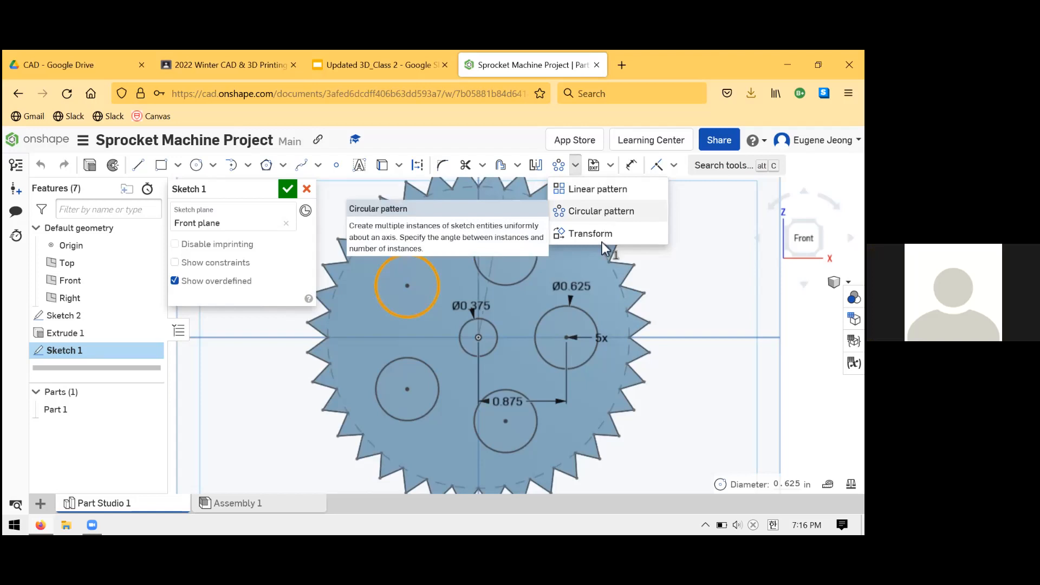
pyautogui.click(641, 254)
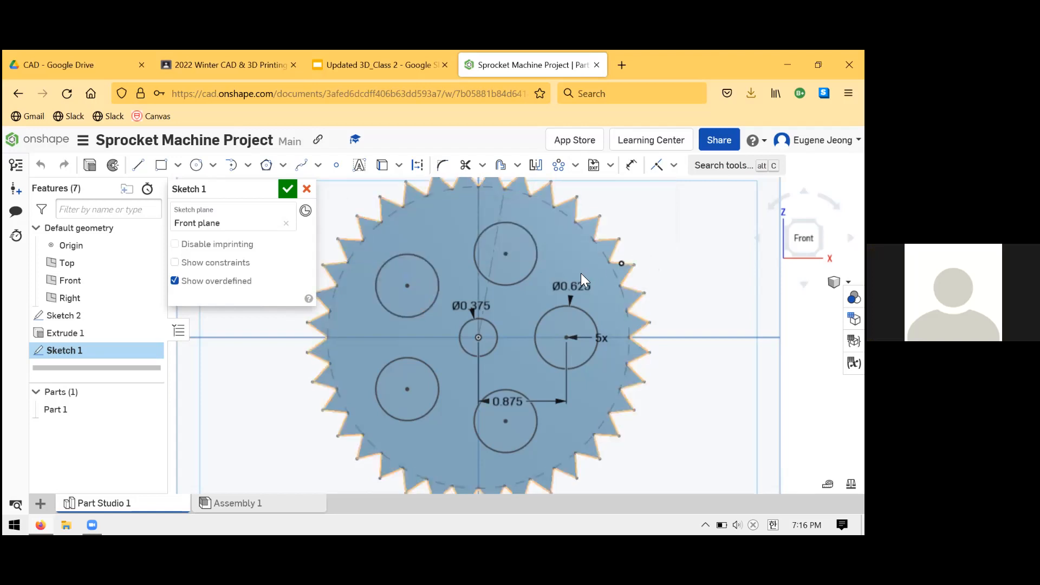
pyautogui.scroll(-2, 601, 303)
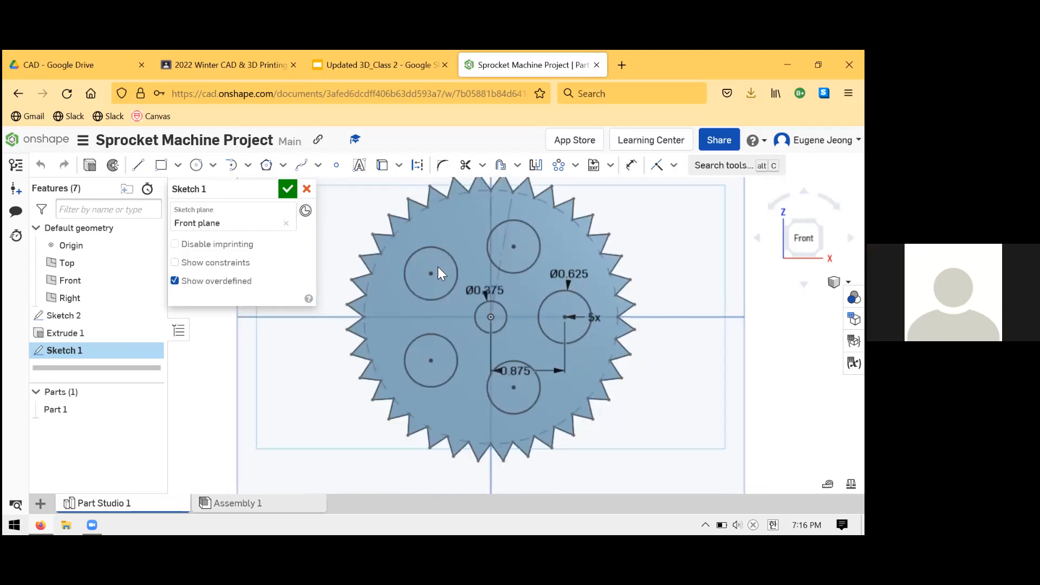
pyautogui.scroll(-1, 486, 302)
pyautogui.scroll(2, 562, 223)
pyautogui.scroll(-2, 556, 249)
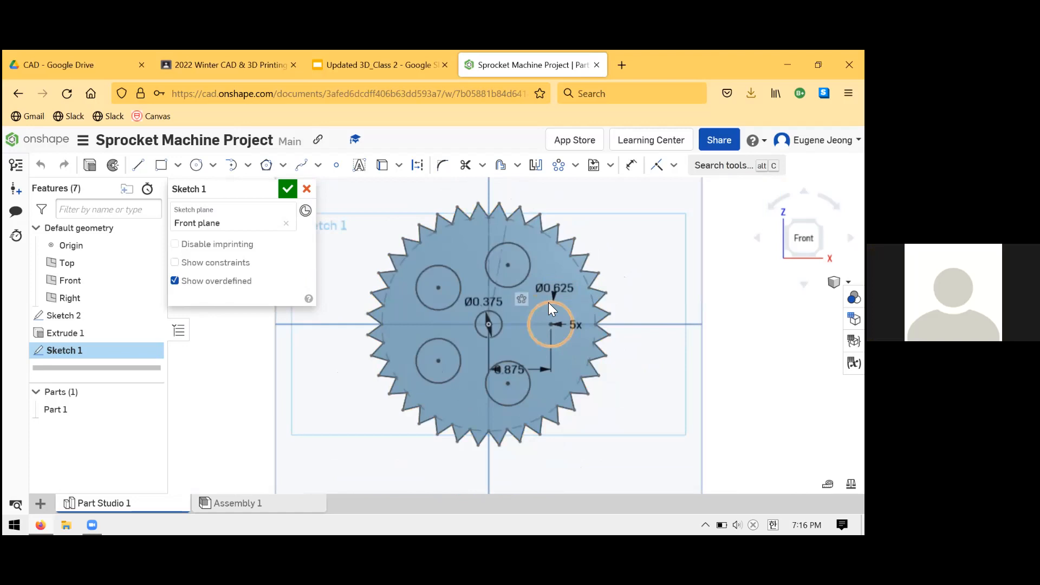
# - Finish editing Sketch 1 and hide Sketch 2
pyautogui.click(284, 194)
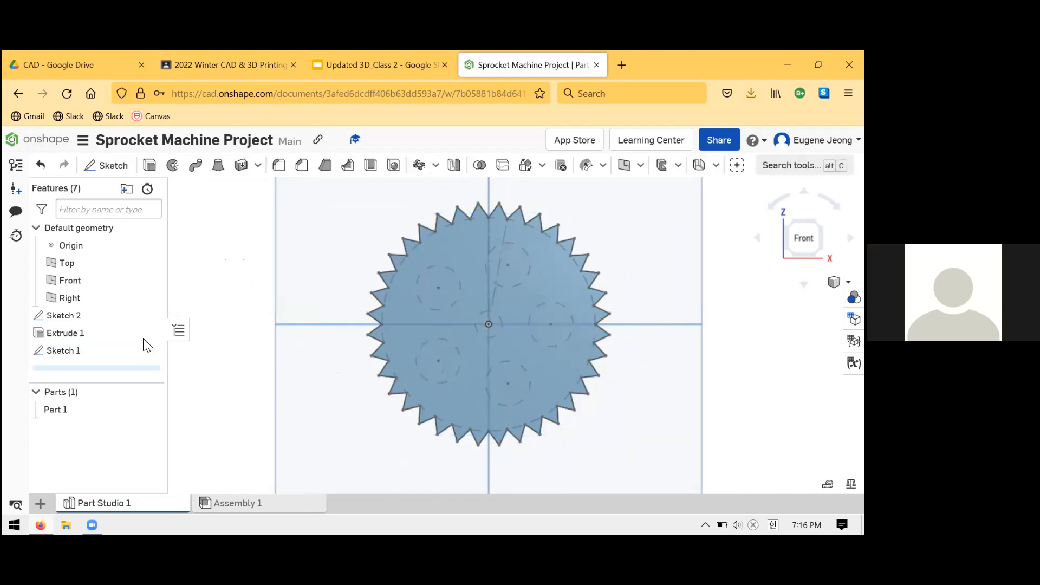
pyautogui.click(151, 316)
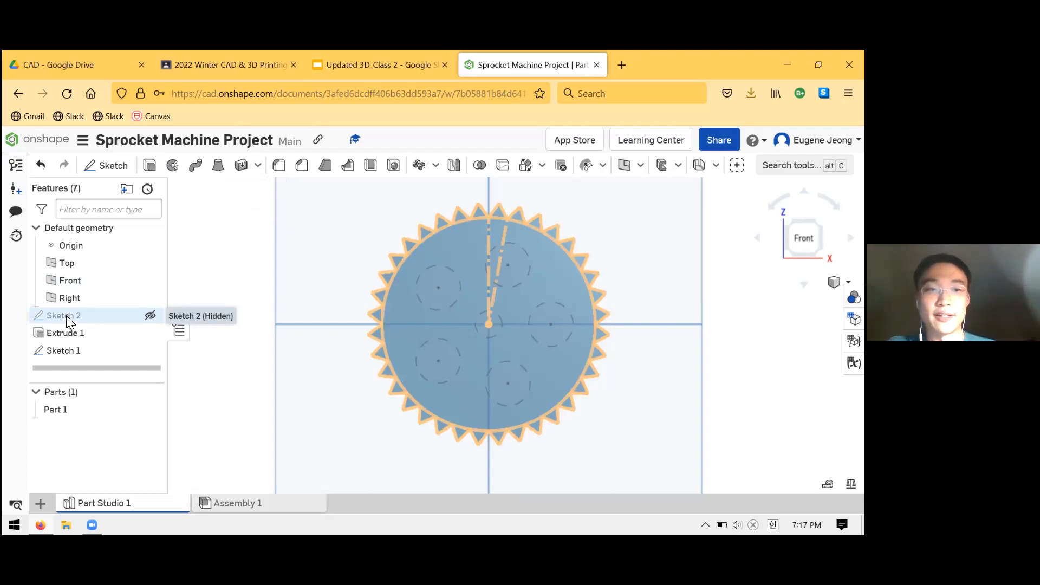
# - Rename the hidden Sketch 2 as "Sprocket and teeth"
pyautogui.click(150, 166)
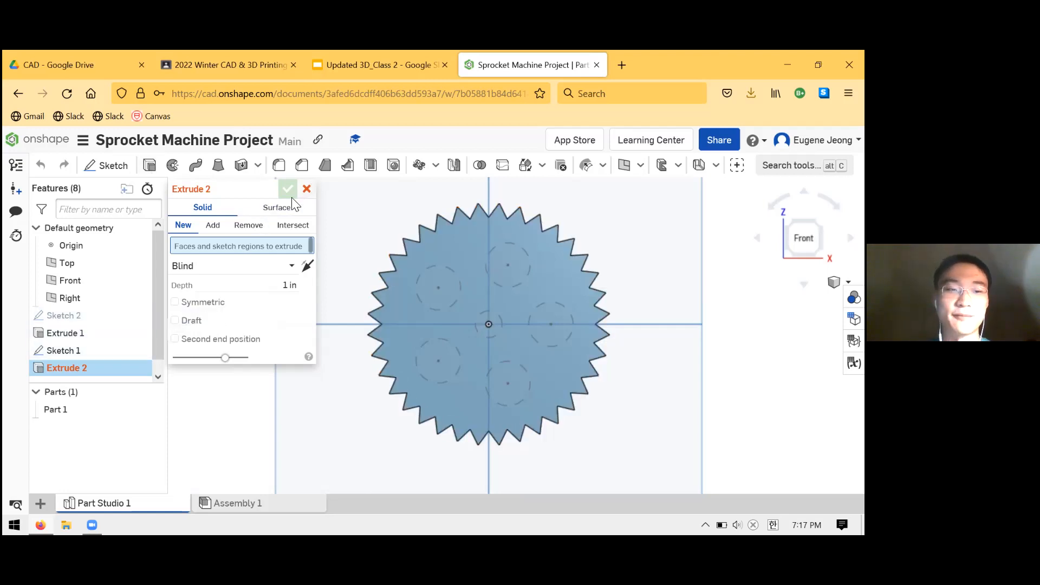
pyautogui.click(307, 188)
pyautogui.rightClick(80, 315)
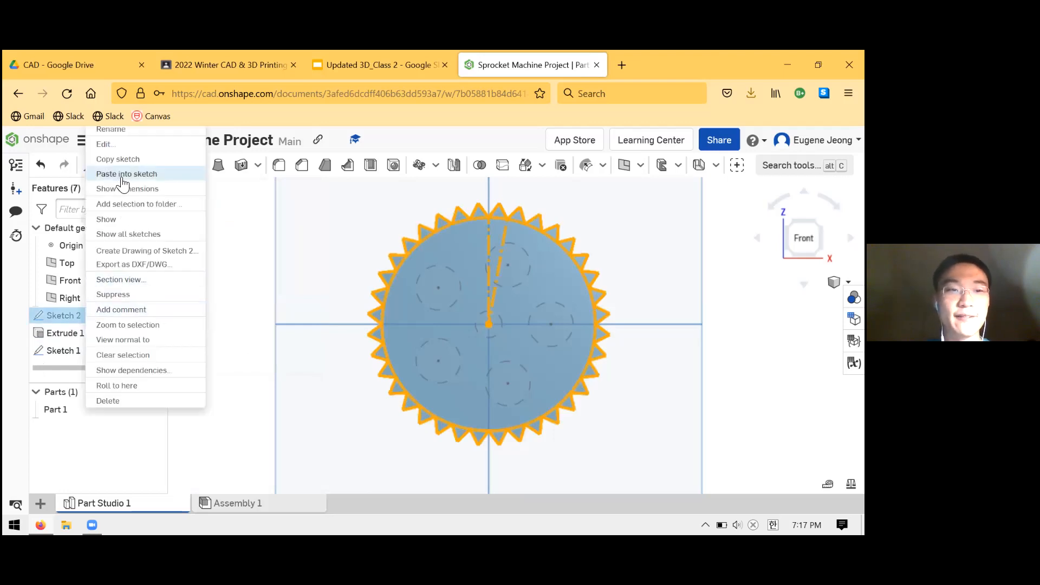
pyautogui.click(112, 130)
pyautogui.write('Sprocket and teeth')
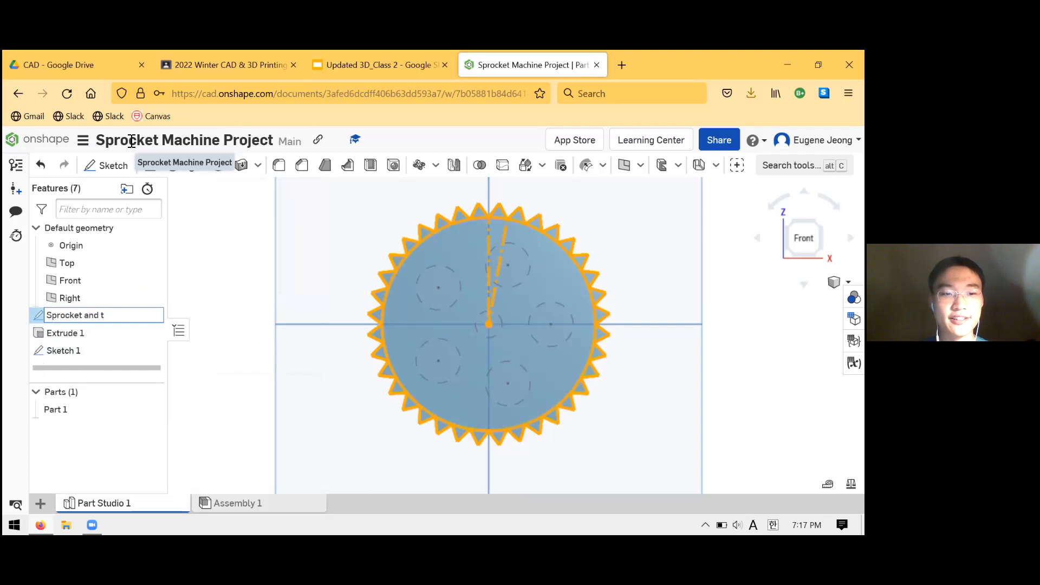
pyautogui.press('Return')
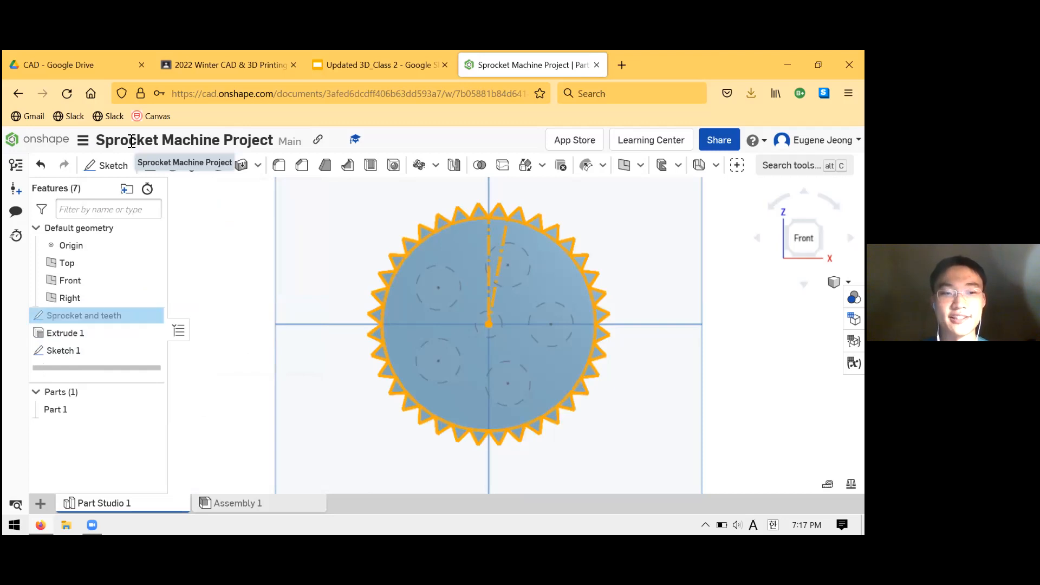
# - Rename Sketch 1, the one with the patterned circles, as "pockets"
pyautogui.rightClick(84, 353)
pyautogui.click(211, 317)
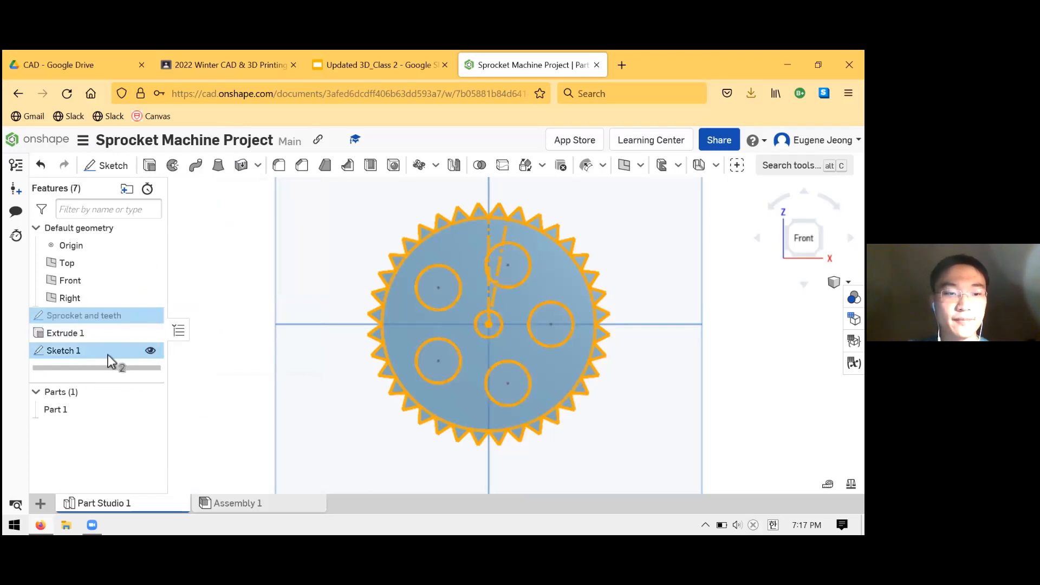
pyautogui.click(197, 352)
pyautogui.rightClick(122, 354)
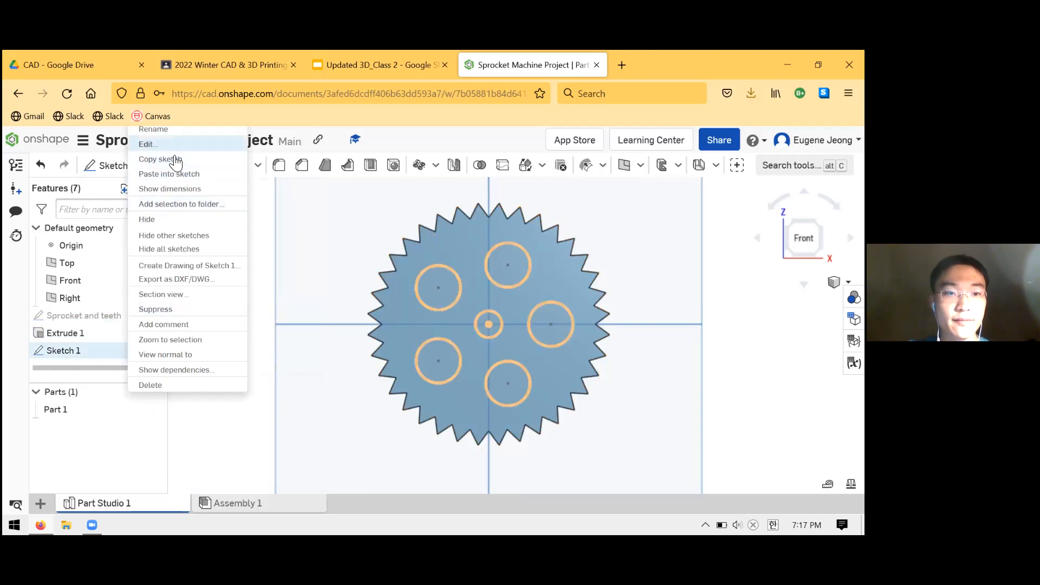
pyautogui.click(173, 131)
pyautogui.write('pockets')
pyautogui.press('Return')
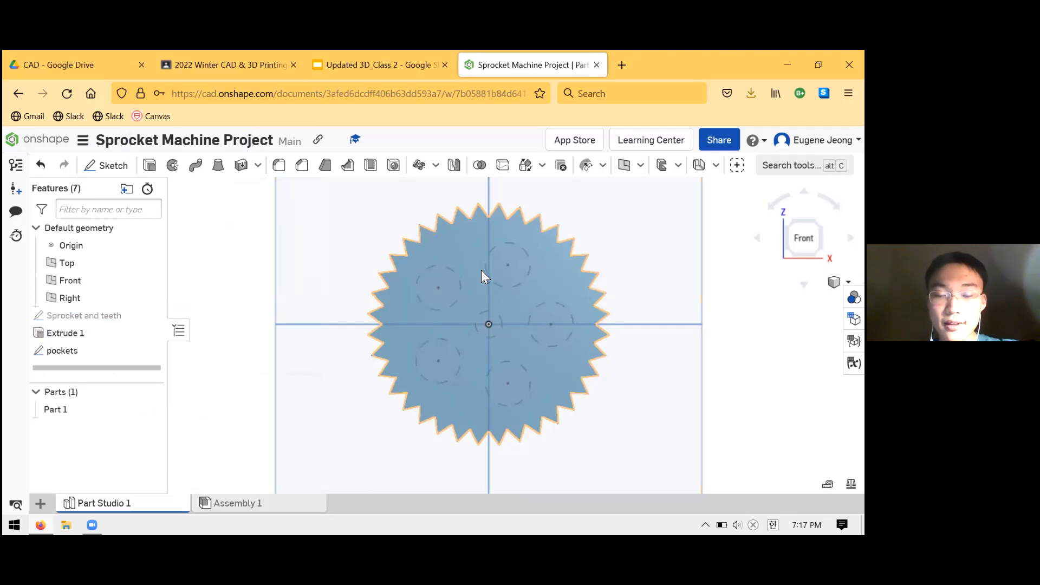
# - Reopen the pockets sketch to review its circles and dimensions, and close it without changing anything
pyautogui.click(153, 169)
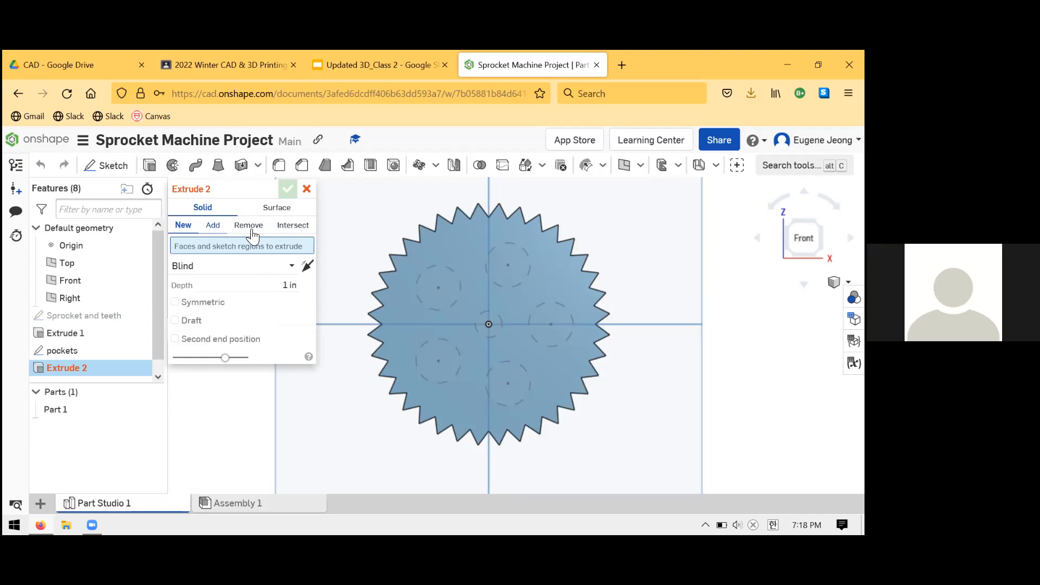
pyautogui.click(308, 189)
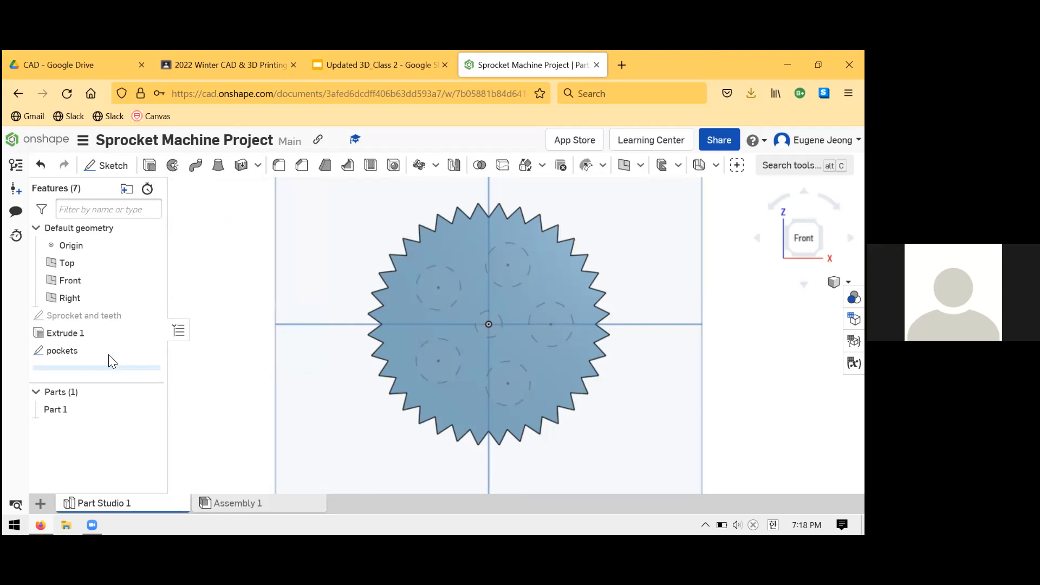
pyautogui.rightClick(106, 354)
pyautogui.click(137, 145)
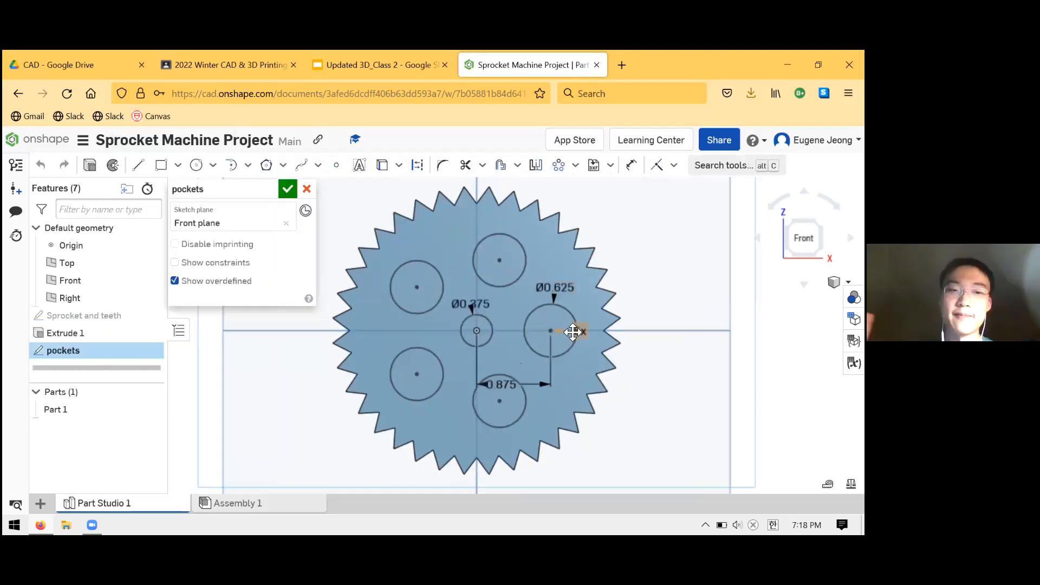
pyautogui.click(534, 309)
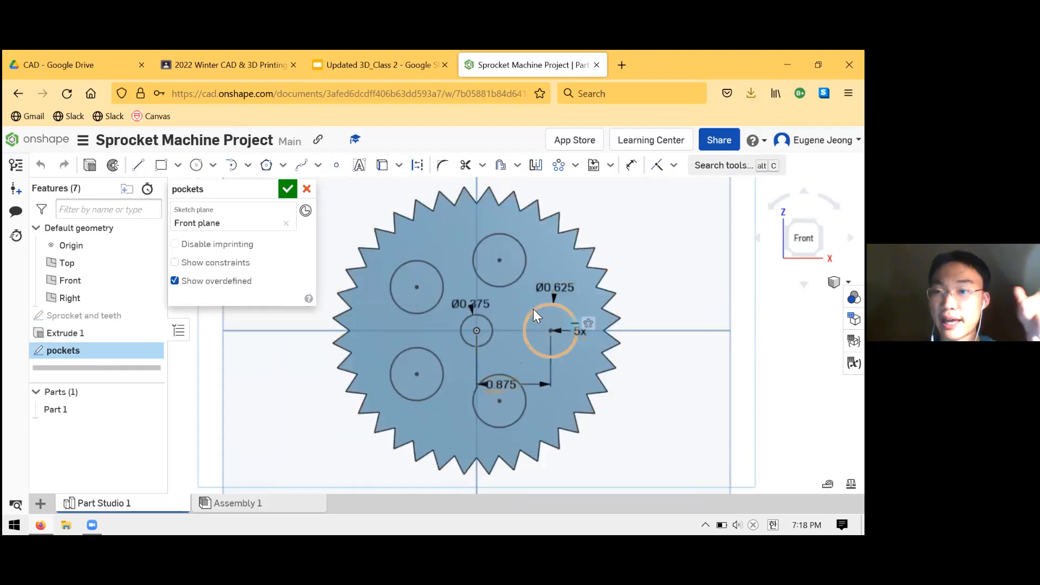
pyautogui.press('Escape')
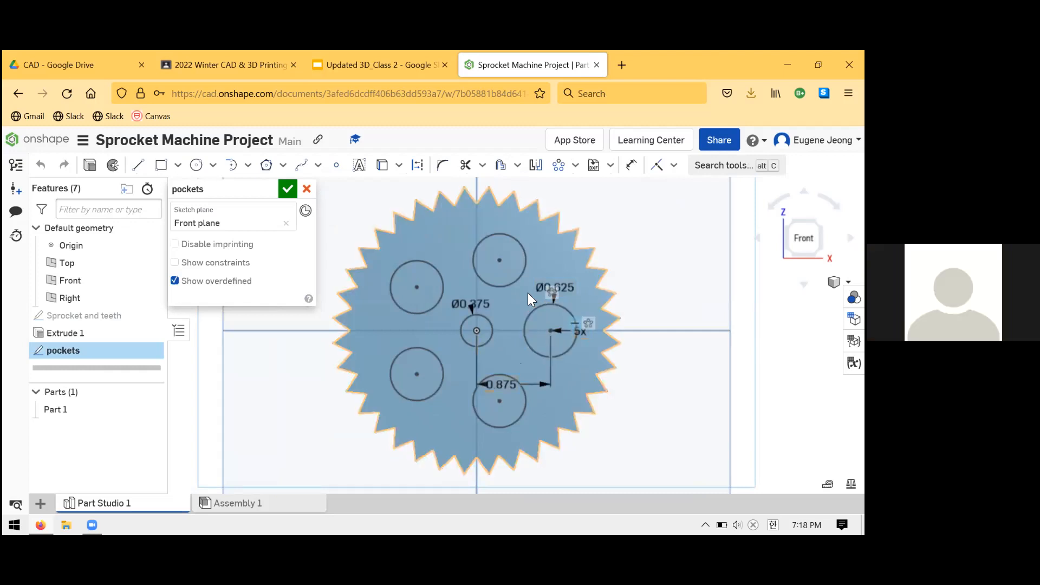
pyautogui.click(288, 189)
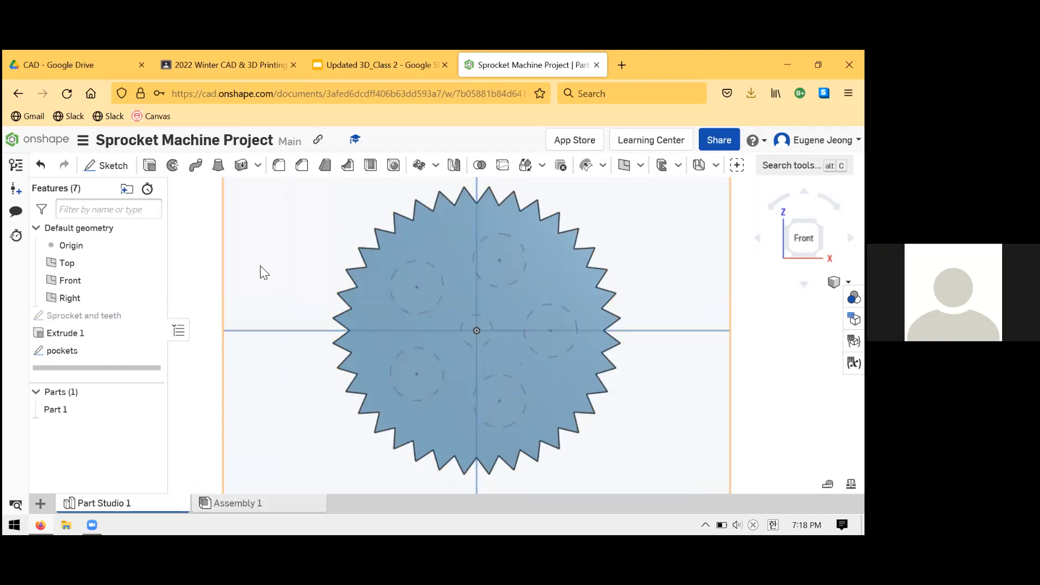
# - Start a new solid Extrude and compare the options offered by its New and Add operations
pyautogui.click(150, 165)
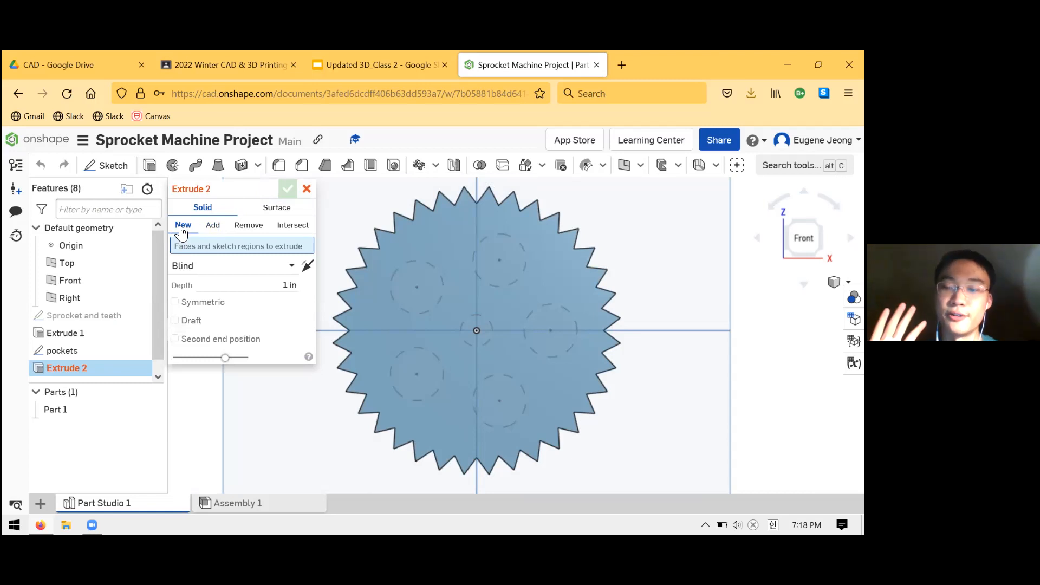
pyautogui.click(209, 226)
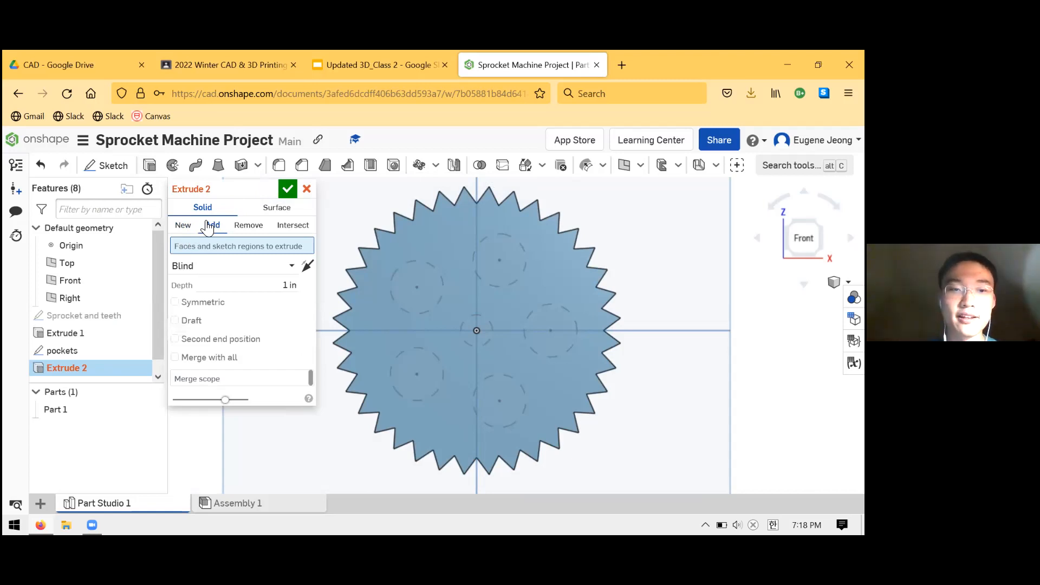
pyautogui.click(185, 225)
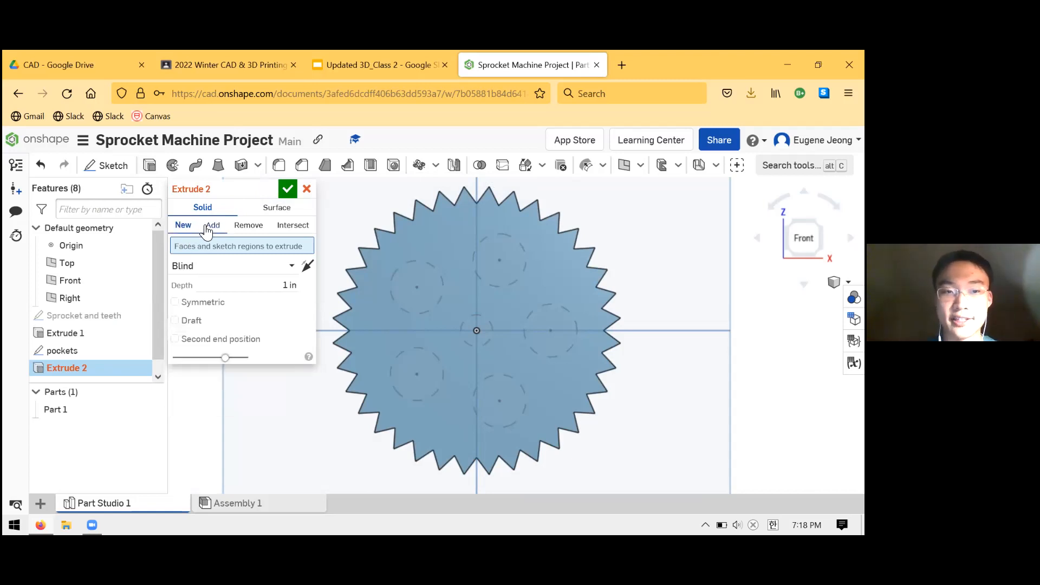
pyautogui.click(207, 227)
pyautogui.click(184, 226)
pyautogui.click(205, 227)
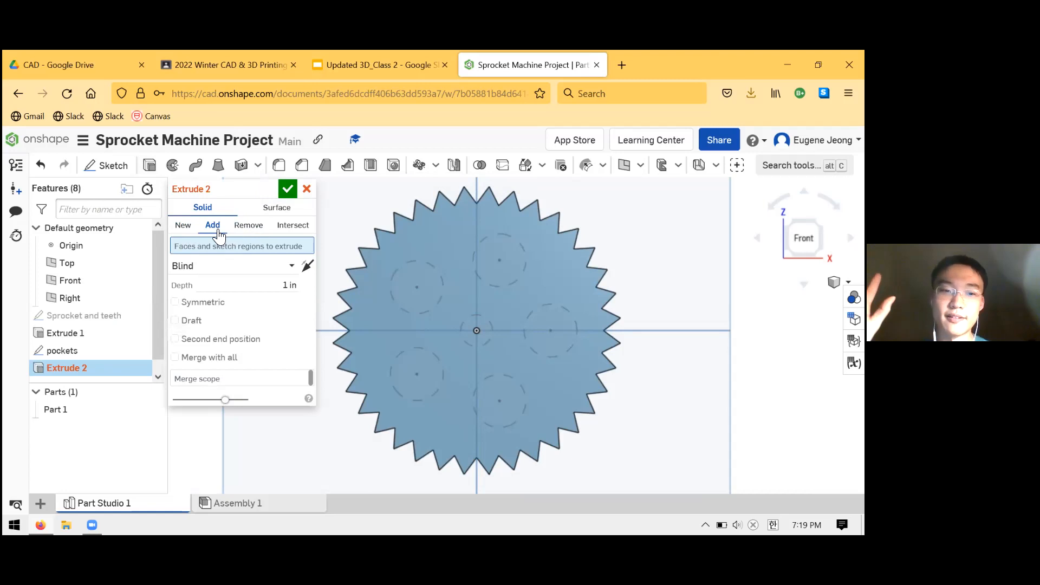
pyautogui.click(191, 225)
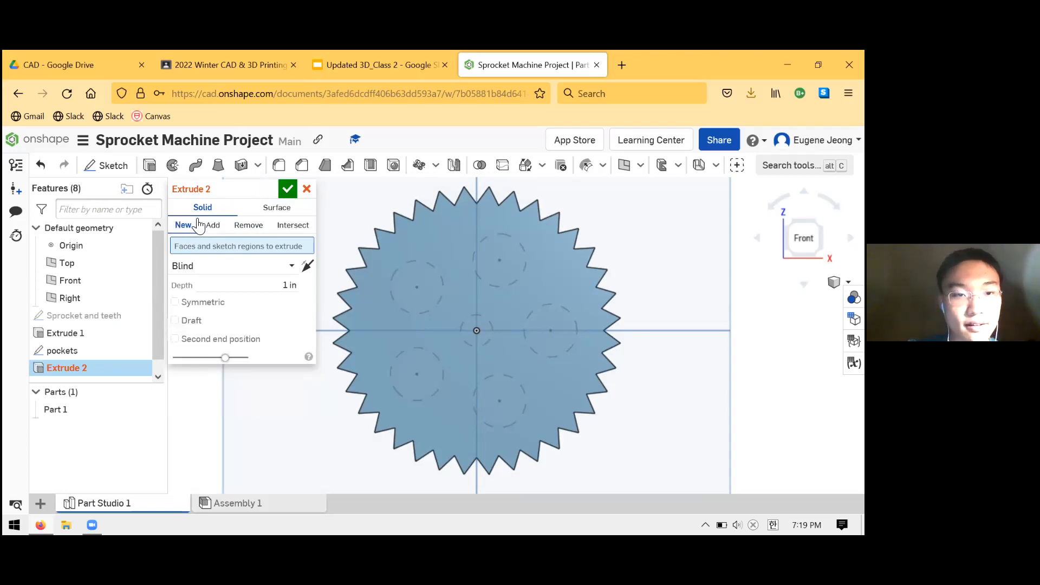
pyautogui.click(212, 225)
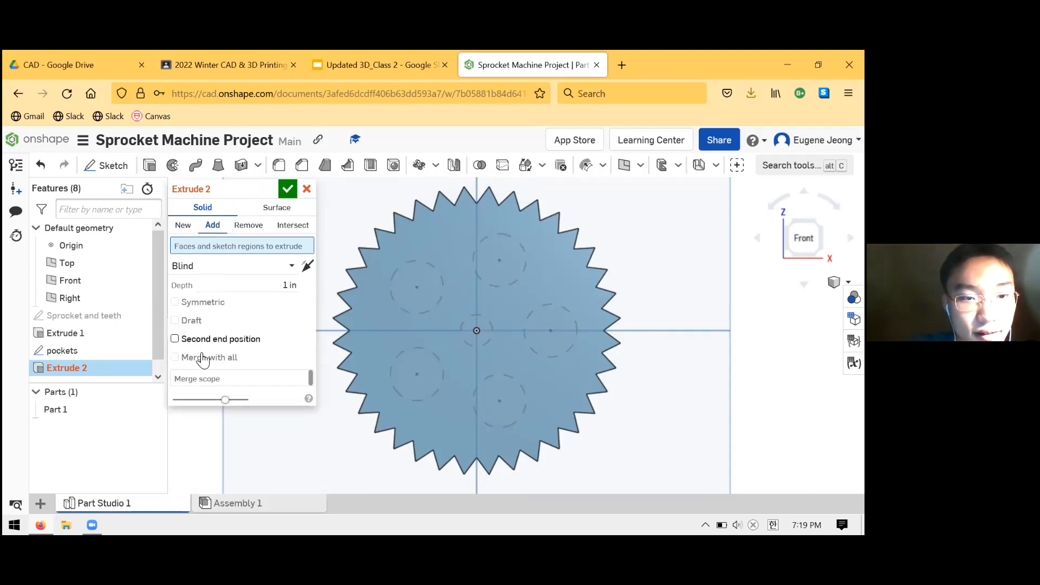
pyautogui.click(190, 226)
pyautogui.click(210, 226)
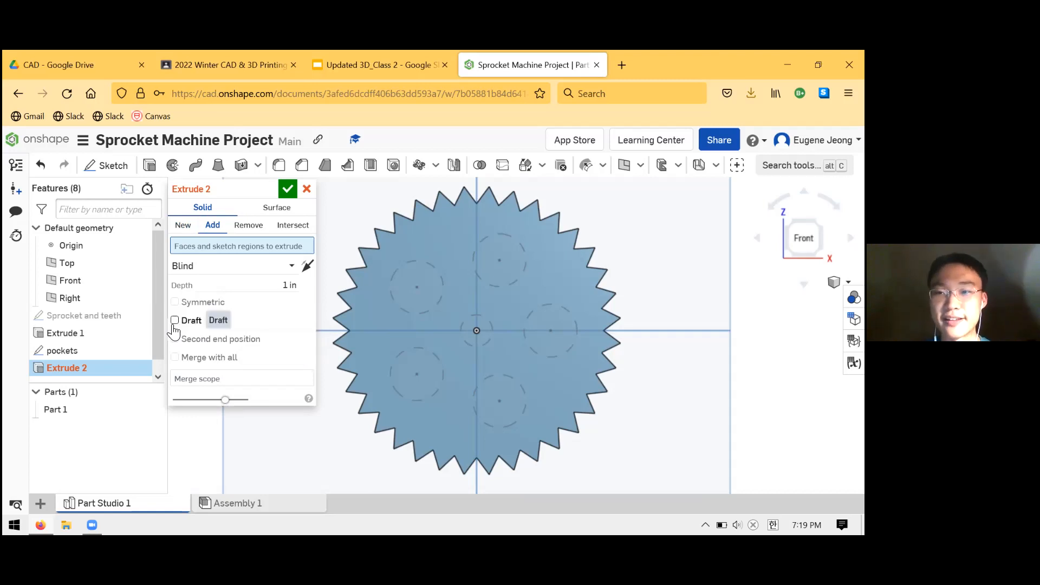
# - Switch the extrude to Remove and examine the pocket circles from the front and back of the sprocket
pyautogui.click(237, 230)
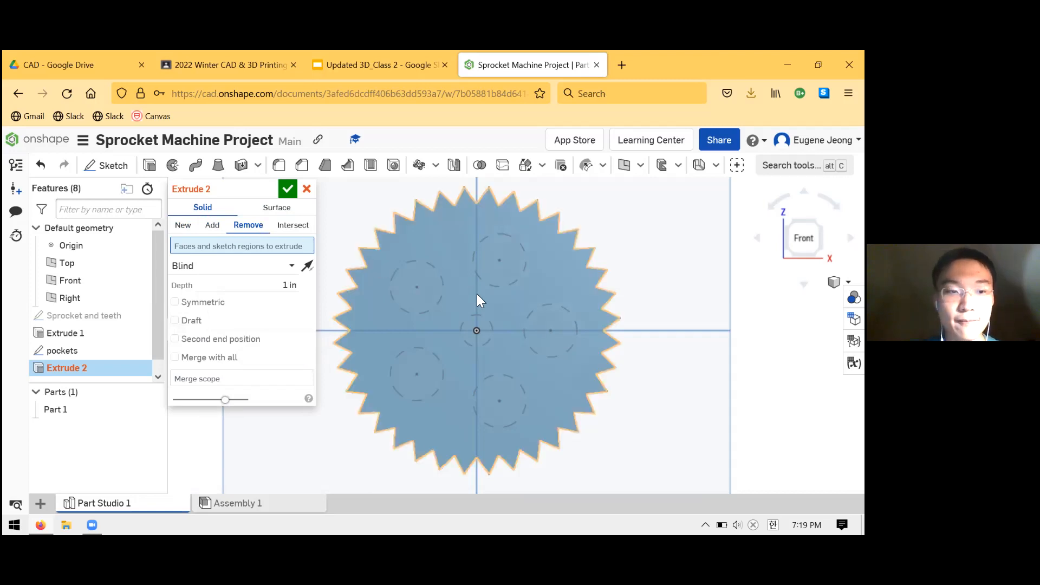
pyautogui.moveTo(478, 308); pyautogui.dragTo(466, 359, button='right')
pyautogui.scroll(3, 464, 360)
pyautogui.scroll(-4, 458, 360)
pyautogui.scroll(3, 581, 319)
pyautogui.moveTo(545, 332); pyautogui.dragTo(499, 347, button='right')
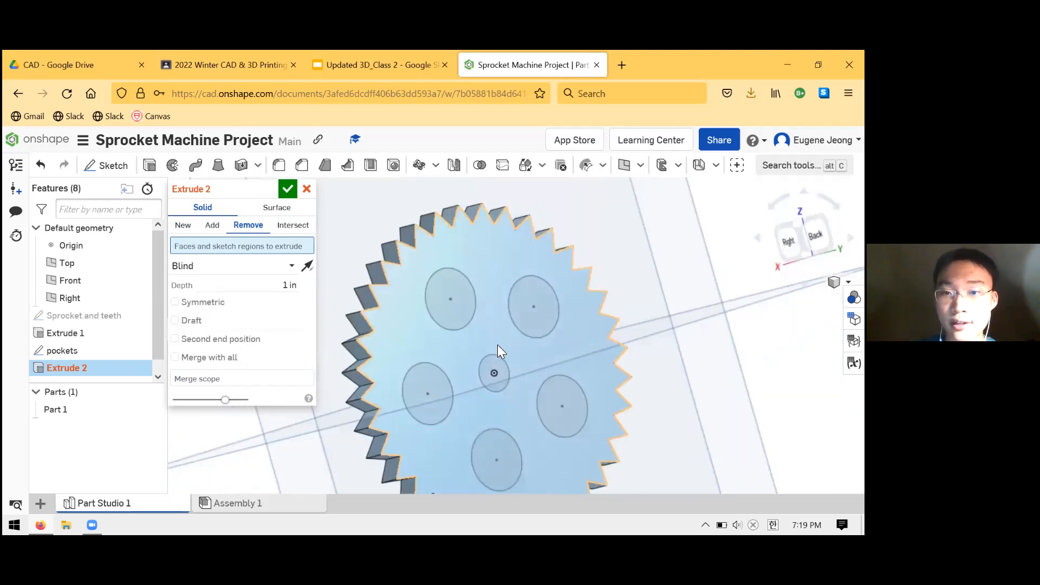
pyautogui.scroll(-5, 504, 374)
pyautogui.moveTo(511, 402); pyautogui.dragTo(531, 368, button='right')
pyautogui.scroll(5, 531, 353)
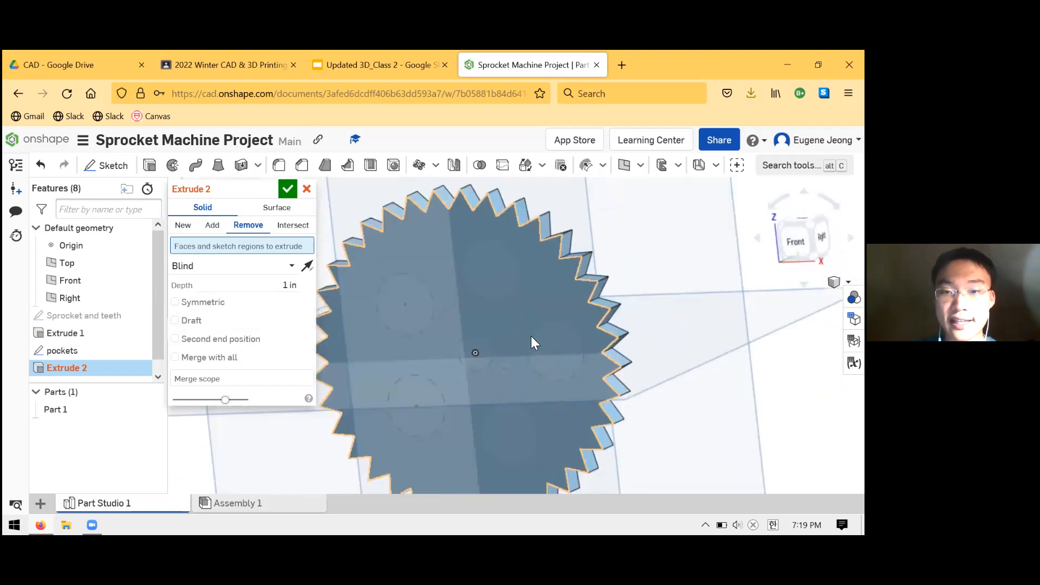
pyautogui.scroll(2, 532, 342)
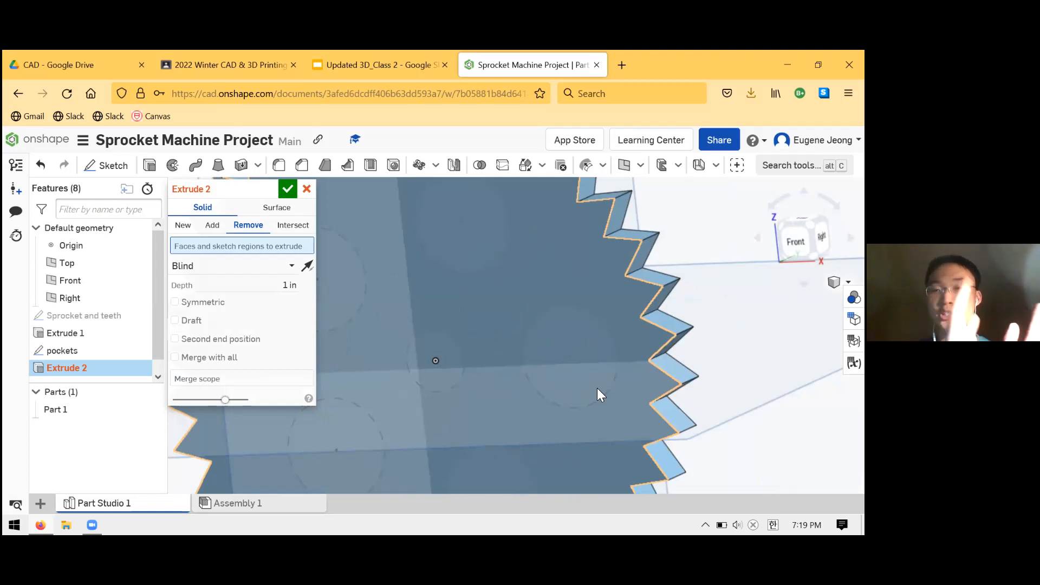
pyautogui.moveTo(572, 355); pyautogui.dragTo(619, 323, button='right')
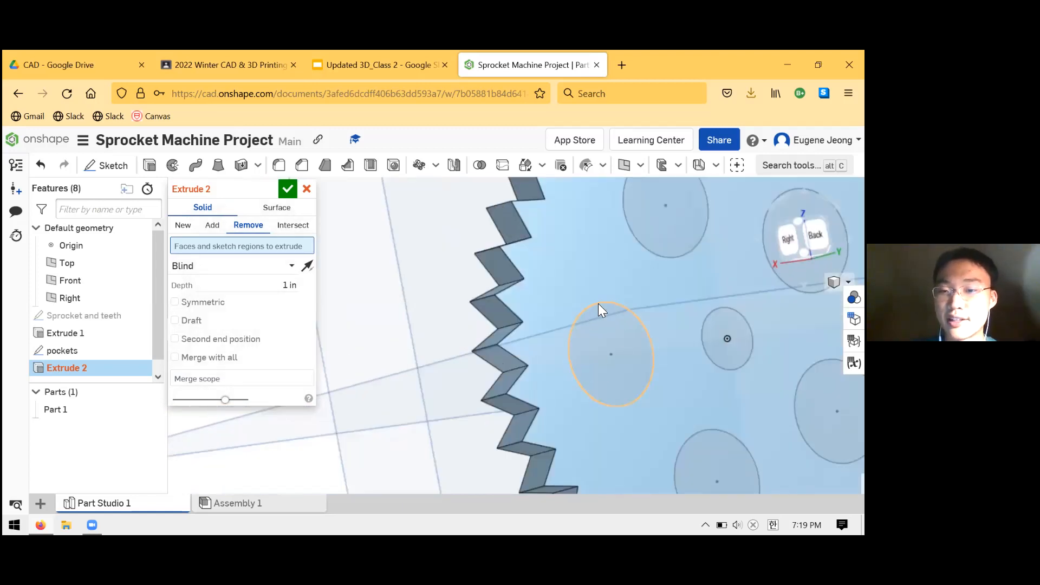
pyautogui.press('f')
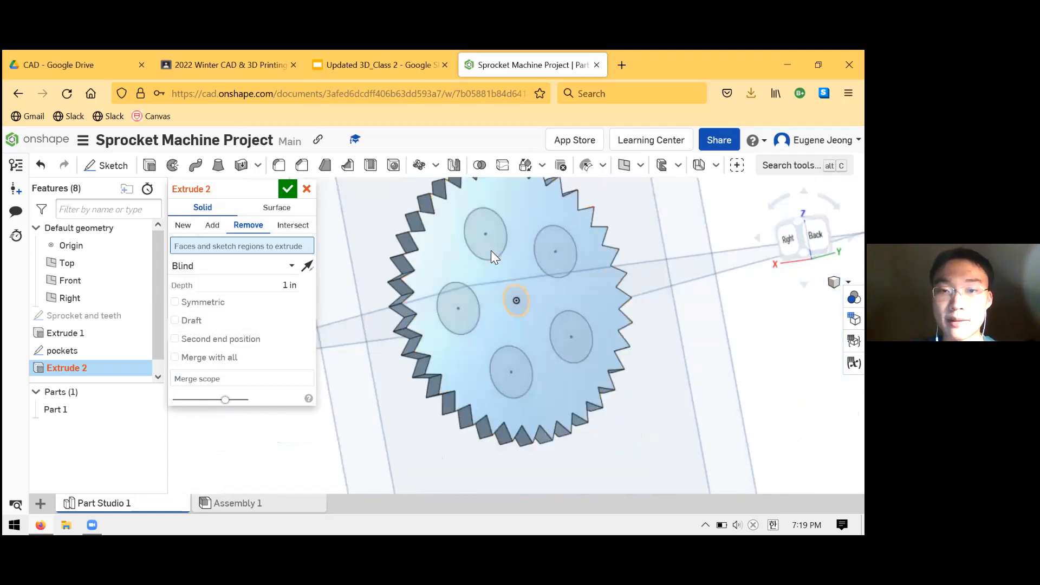
pyautogui.click(497, 238)
pyautogui.click(567, 265)
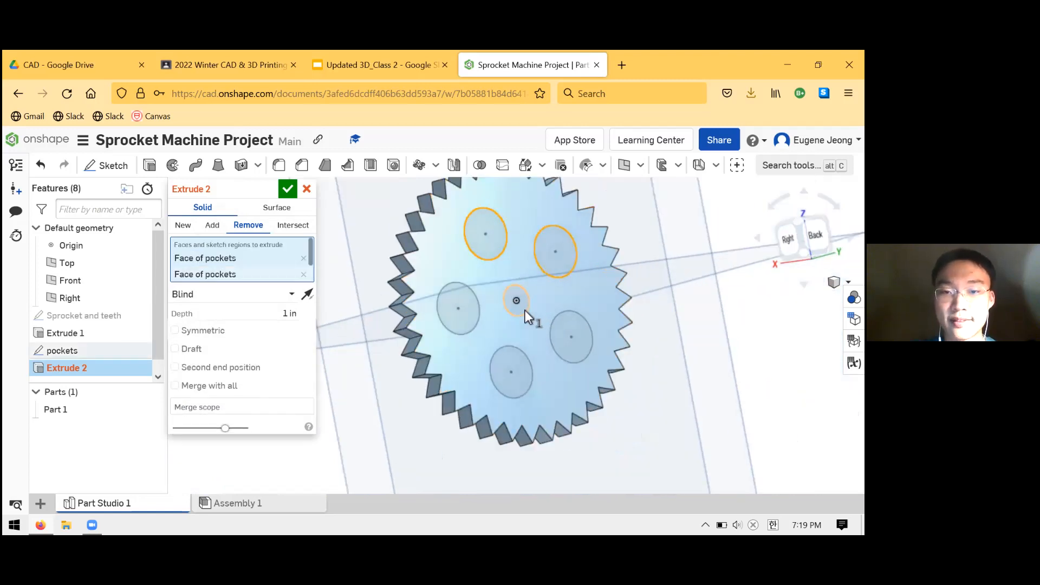
pyautogui.click(526, 310)
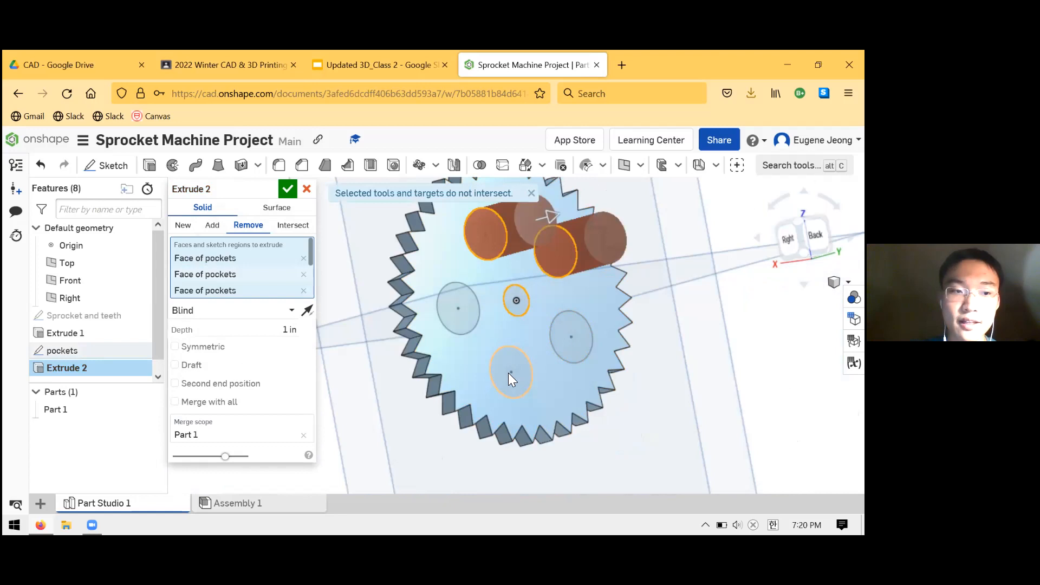
pyautogui.click(59, 351)
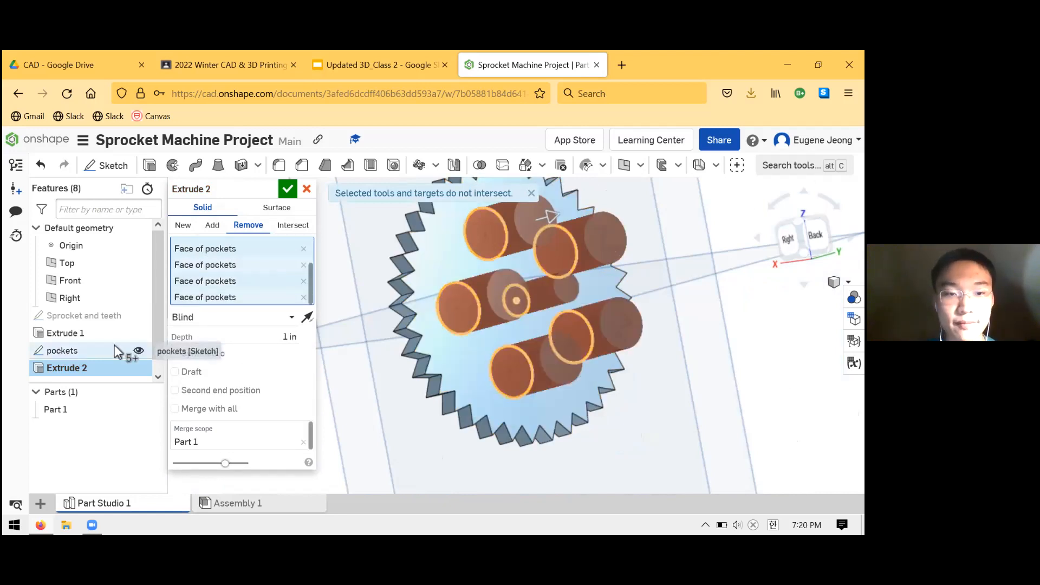
pyautogui.moveTo(540, 299); pyautogui.dragTo(362, 207, button='right')
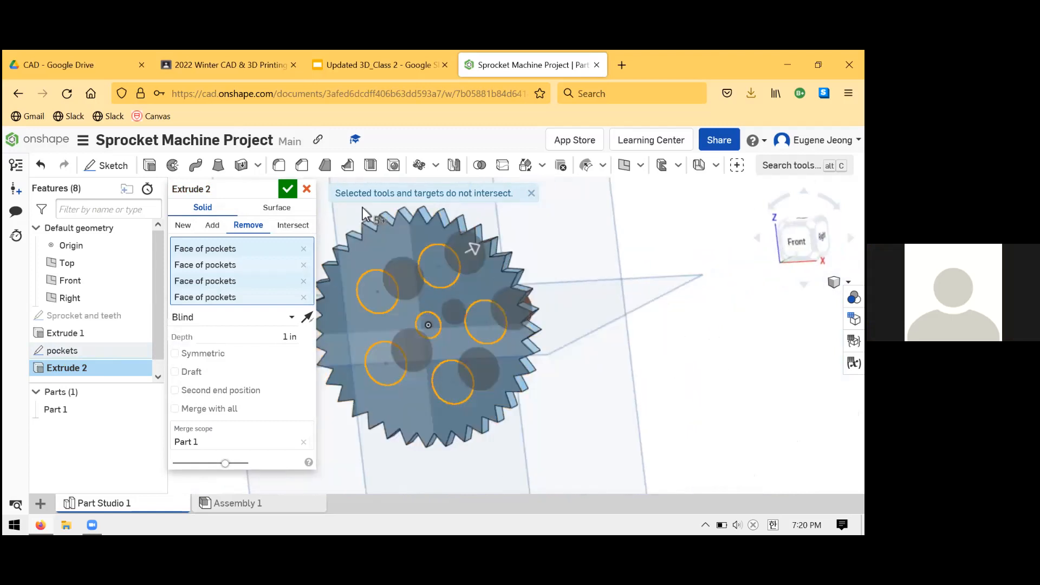
pyautogui.click(307, 188)
# - Cancel the current extrude and start a new solid Remove extrude using the whole pockets sketch as its faces
pyautogui.moveTo(260, 228); pyautogui.dragTo(490, 280, button='right')
pyautogui.scroll(3, 490, 280)
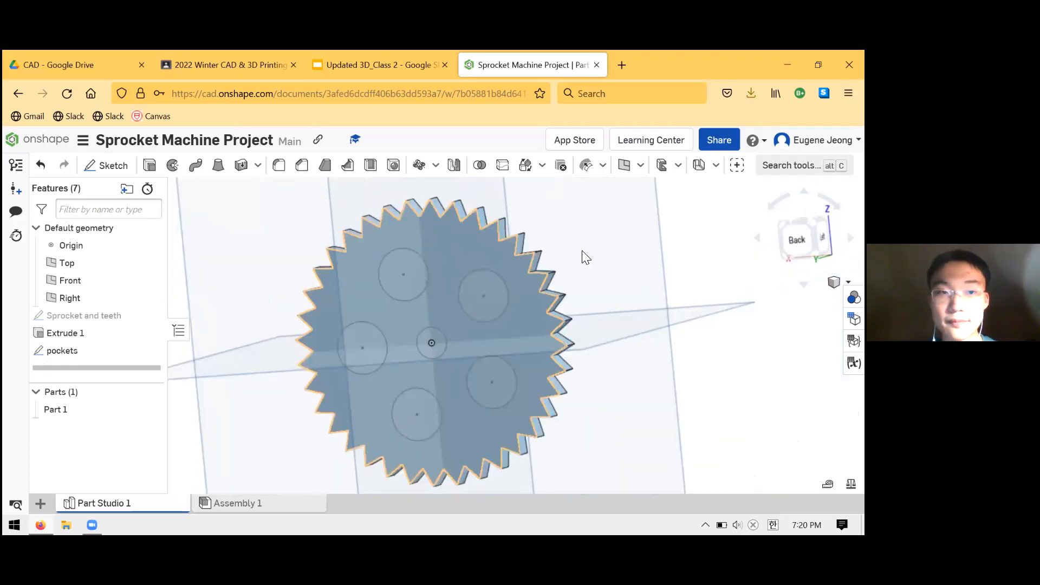
pyautogui.click(161, 170)
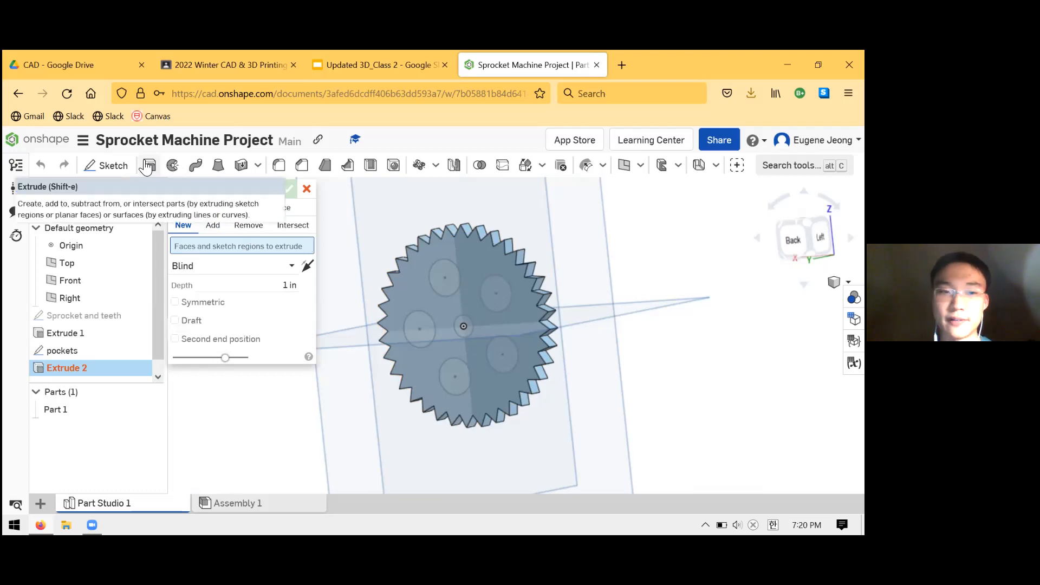
pyautogui.click(236, 228)
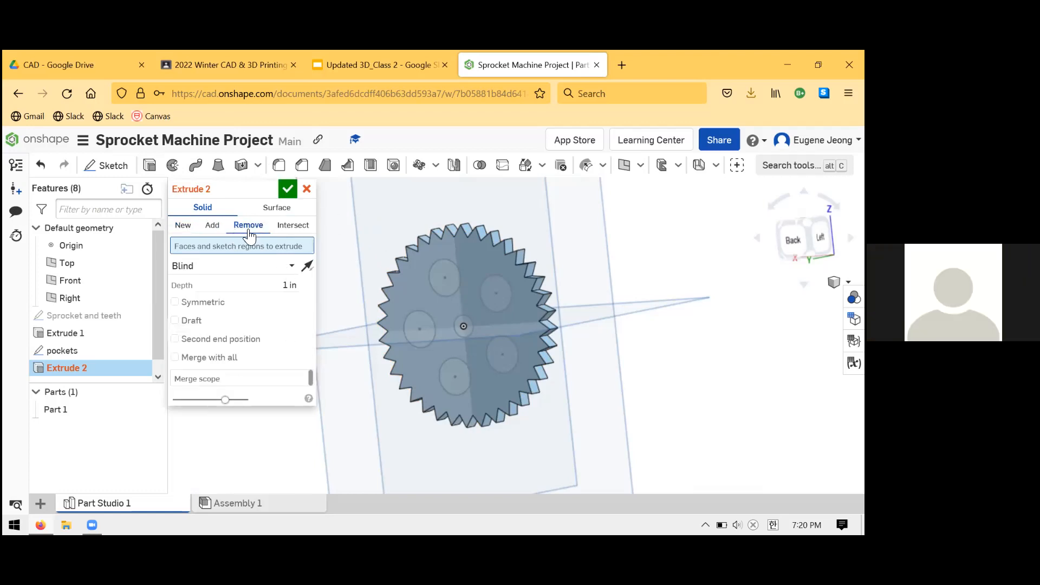
pyautogui.click(82, 356)
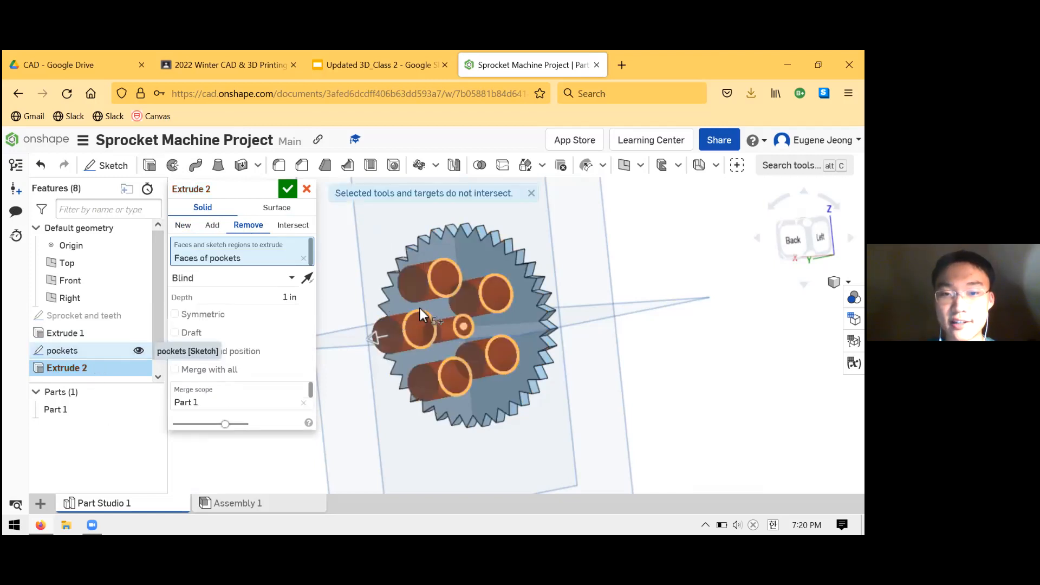
pyautogui.moveTo(608, 288); pyautogui.dragTo(524, 248, button='right')
pyautogui.moveTo(359, 200); pyautogui.dragTo(514, 193)
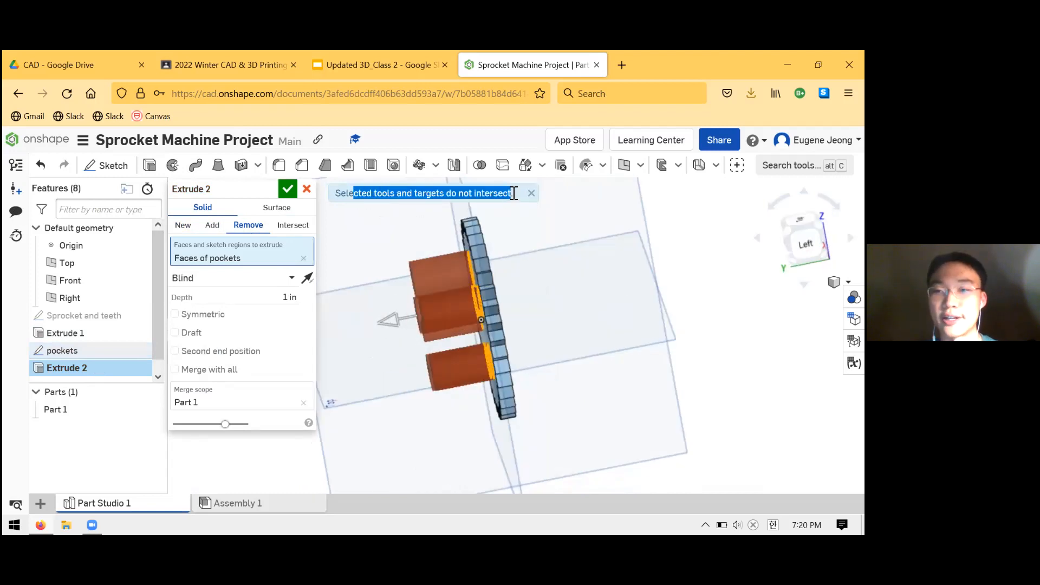
pyautogui.click(532, 193)
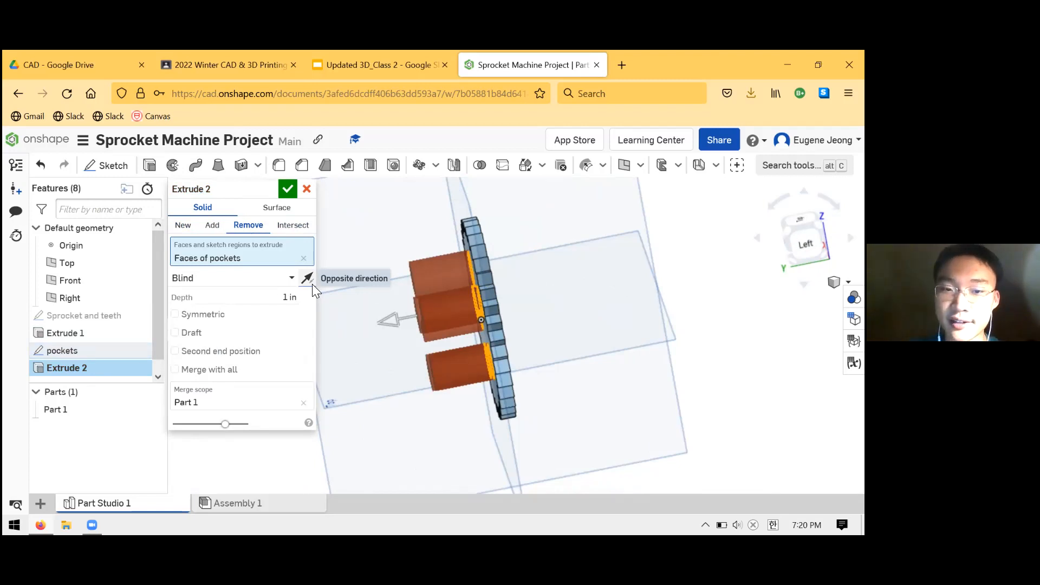
# - Reverse the direction of the Remove extrude so it cuts through the sprocket, with a depth of about 3.01 in
pyautogui.moveTo(448, 320); pyautogui.dragTo(538, 277)
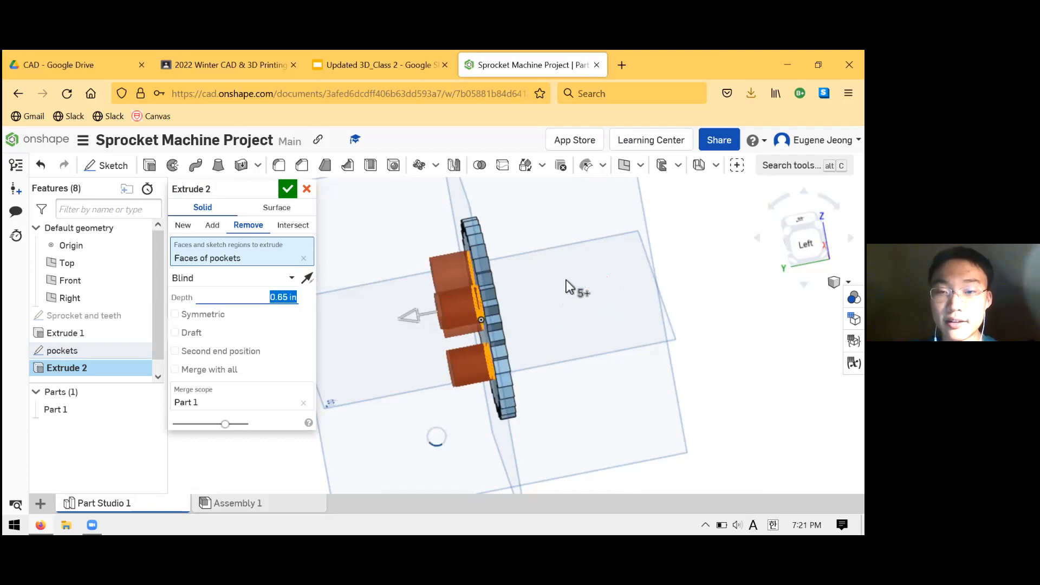
pyautogui.moveTo(420, 317); pyautogui.dragTo(483, 326)
pyautogui.scroll(-2, 436, 369)
pyautogui.scroll(2, 512, 319)
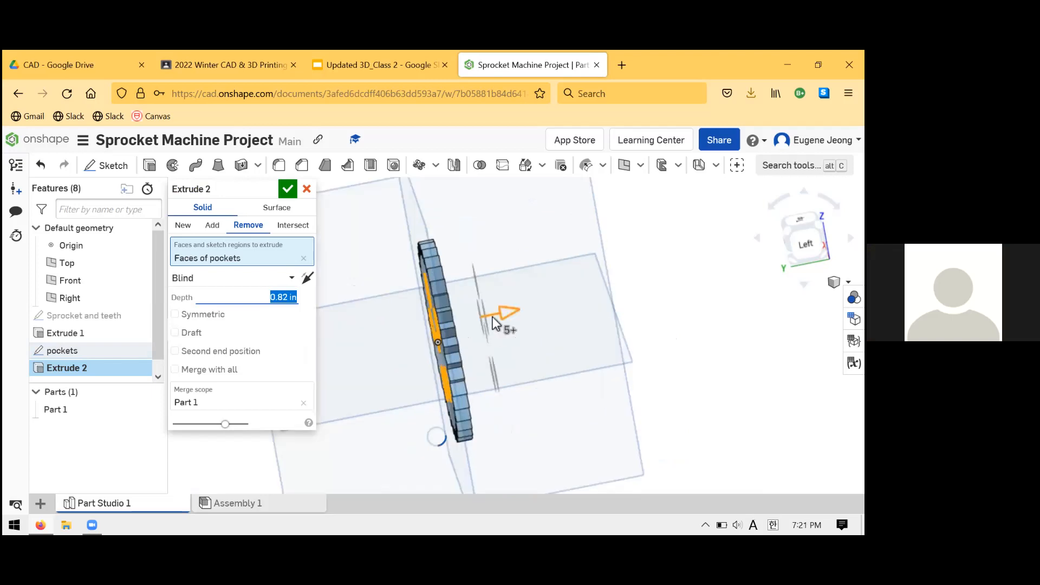
pyautogui.click(307, 279)
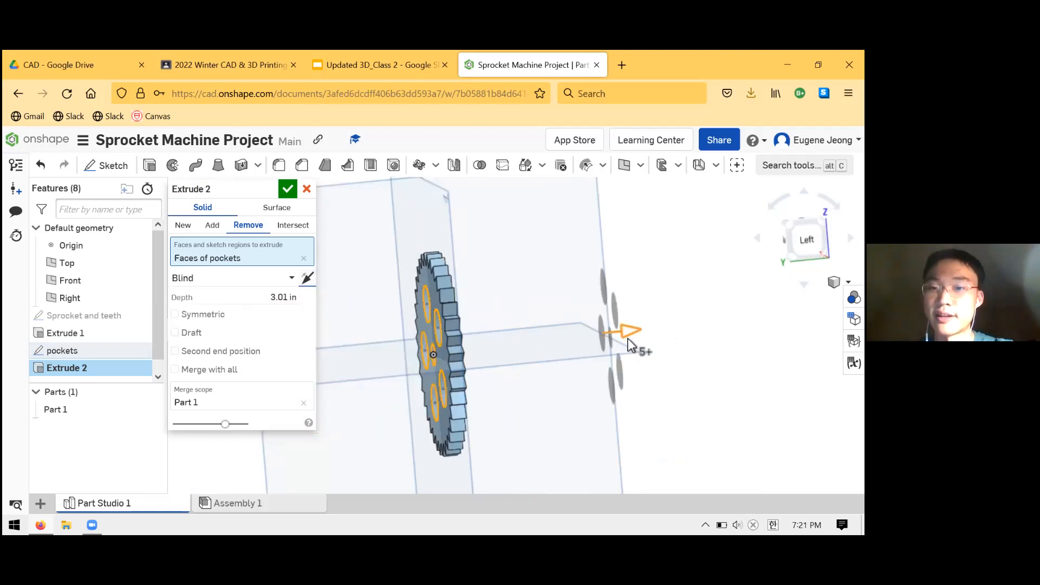
# - Inspect the previewed central hole and five surrounding holes from the back and side of the sprocket
pyautogui.moveTo(529, 332); pyautogui.dragTo(396, 290, button='right')
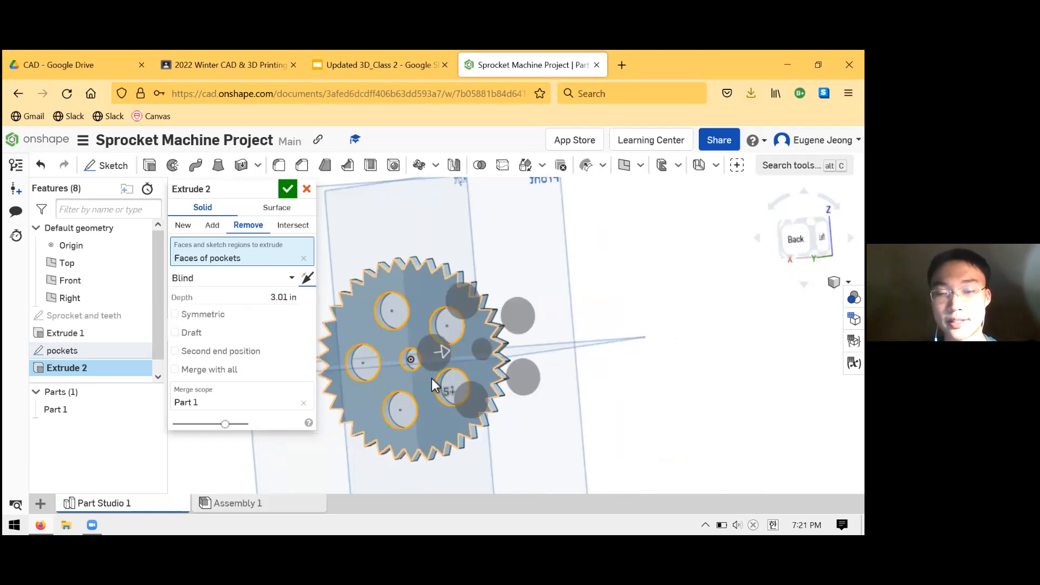
pyautogui.moveTo(432, 378); pyautogui.dragTo(459, 379, button='right')
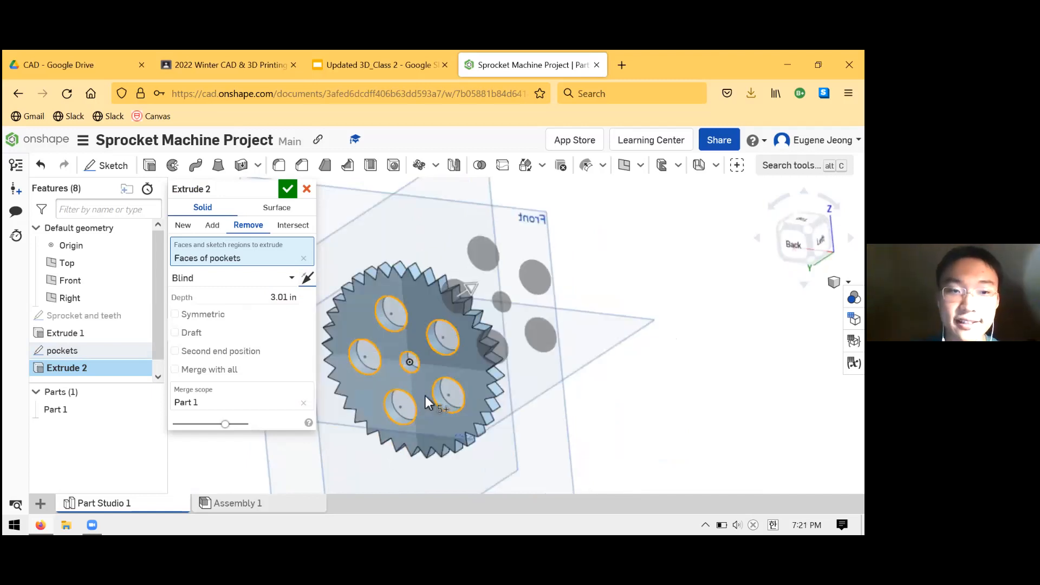
pyautogui.moveTo(593, 359); pyautogui.dragTo(427, 339, button='right')
pyautogui.scroll(1, 422, 340)
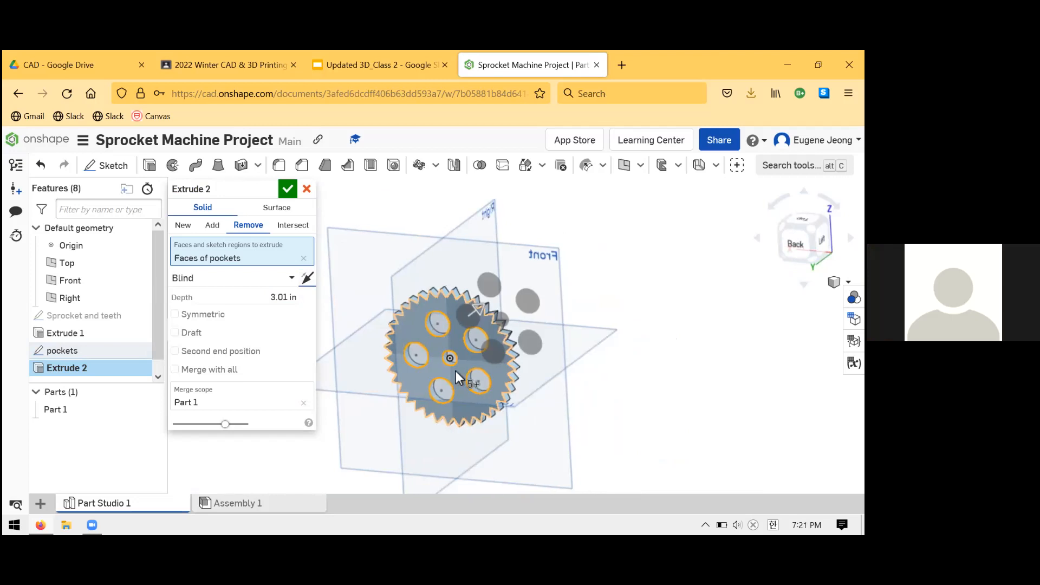
pyautogui.scroll(2, 447, 367)
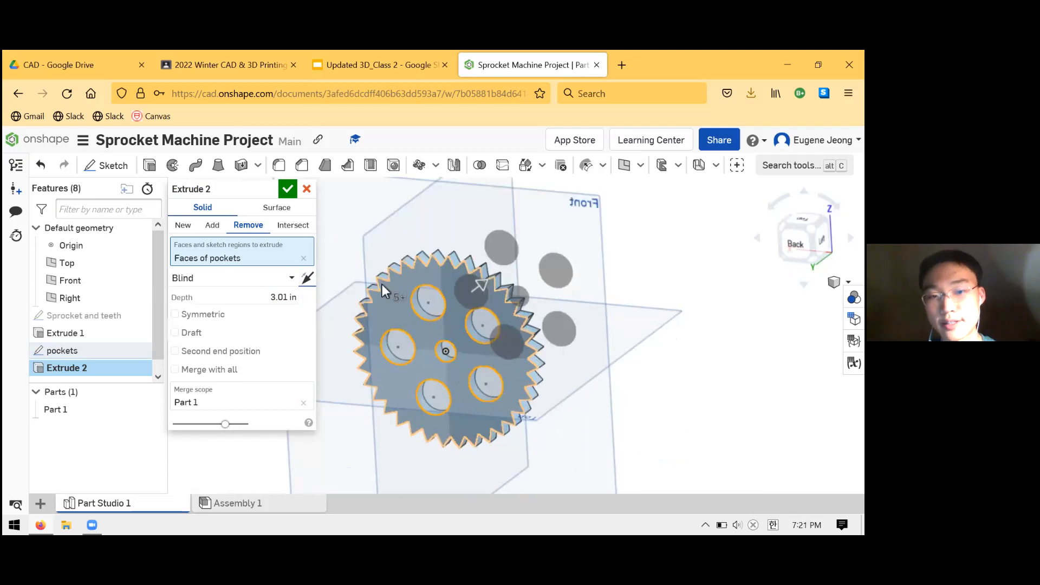
pyautogui.moveTo(488, 353); pyautogui.dragTo(506, 360, button='right')
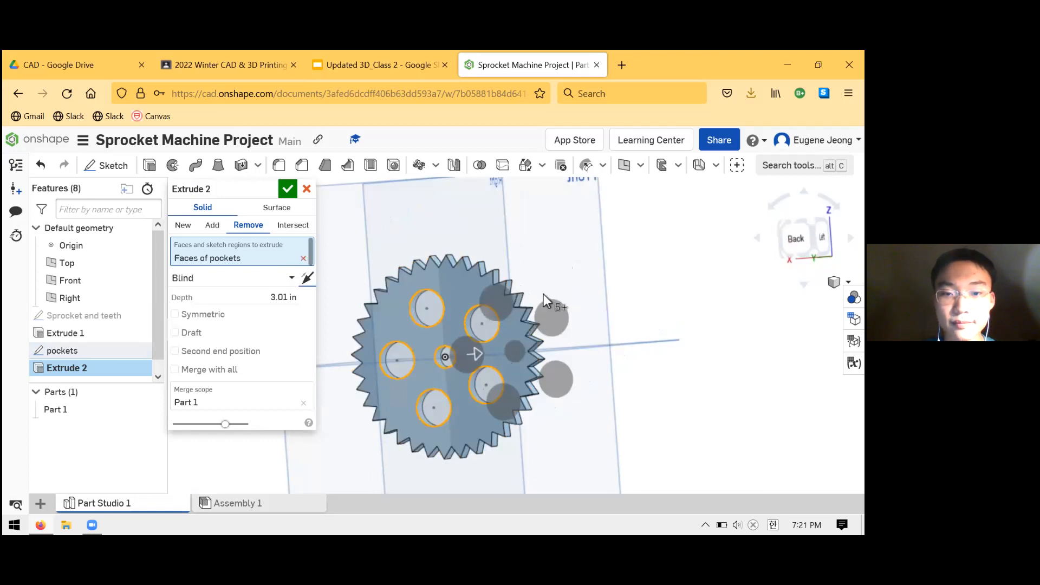
pyautogui.moveTo(535, 304); pyautogui.dragTo(472, 310, button='right')
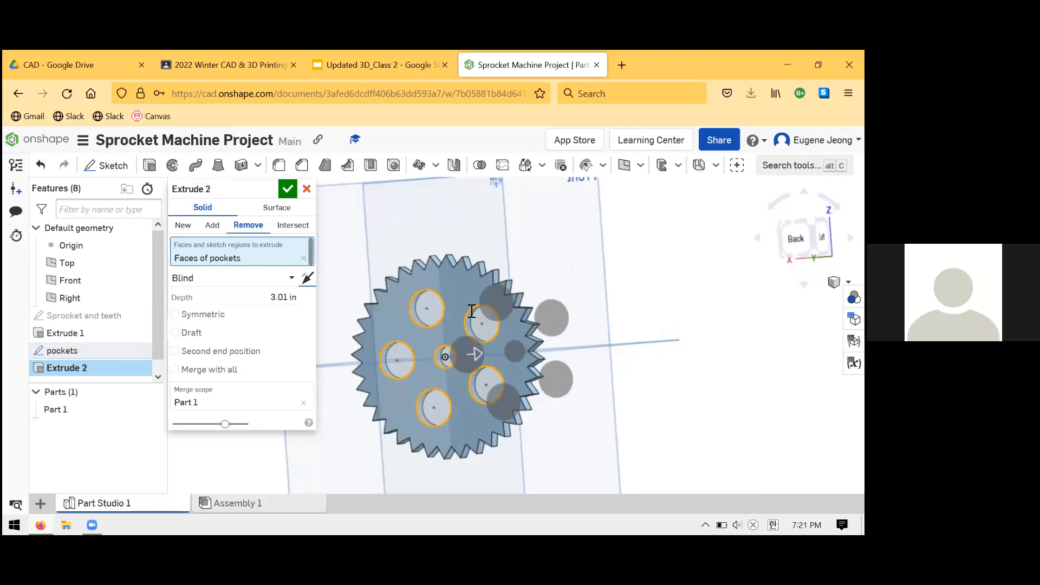
# - Review the end types, keep Blind, and set the cut depth to 5 in
pyautogui.click(293, 279)
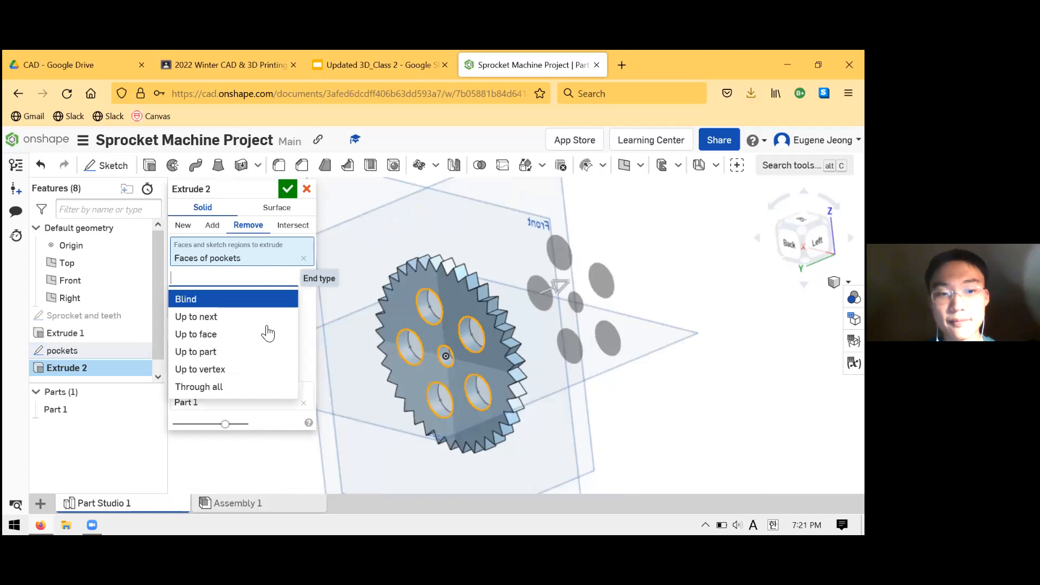
pyautogui.click(311, 317)
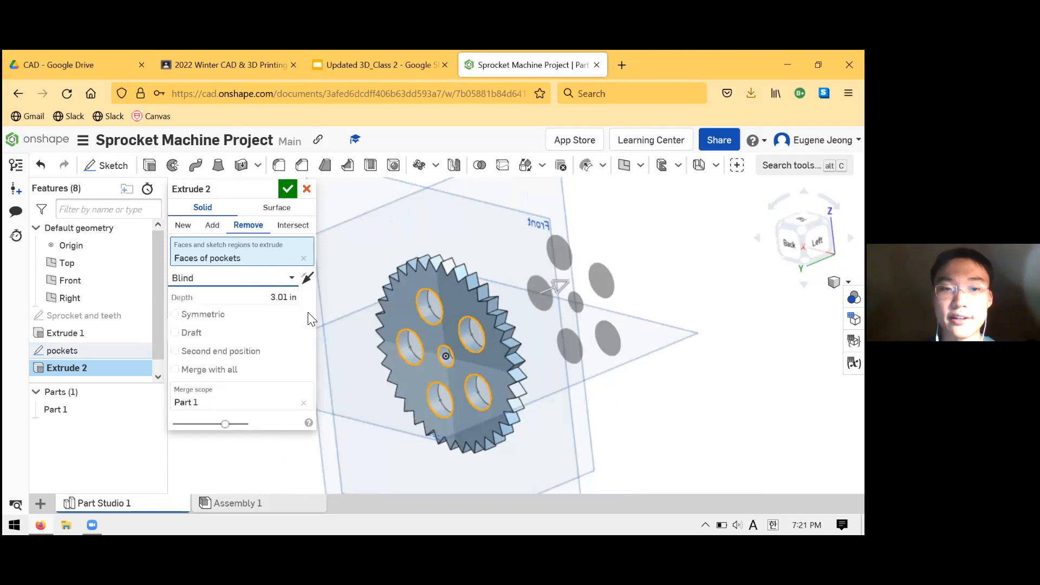
pyautogui.click(291, 281)
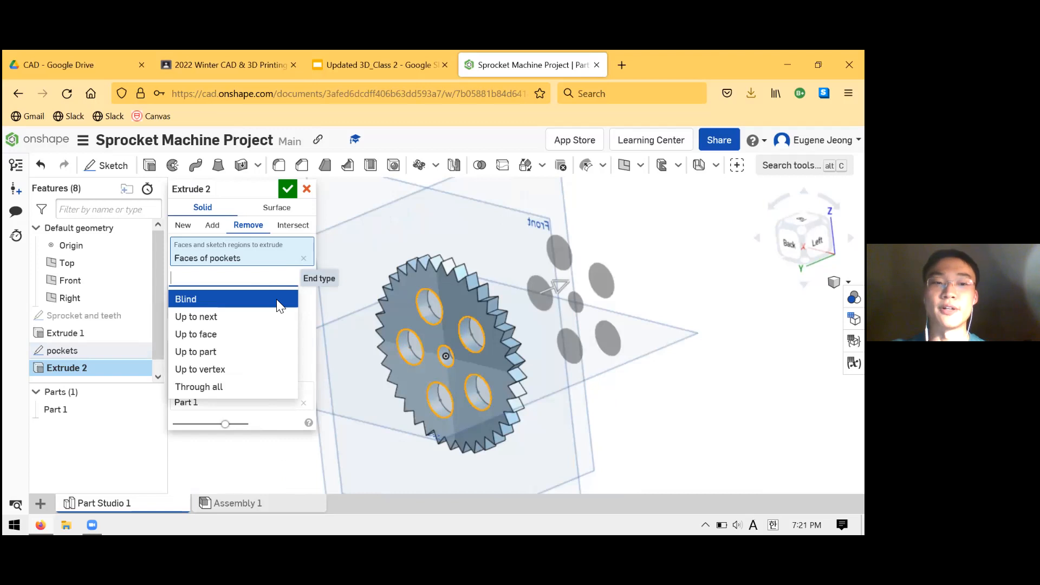
pyautogui.click(277, 299)
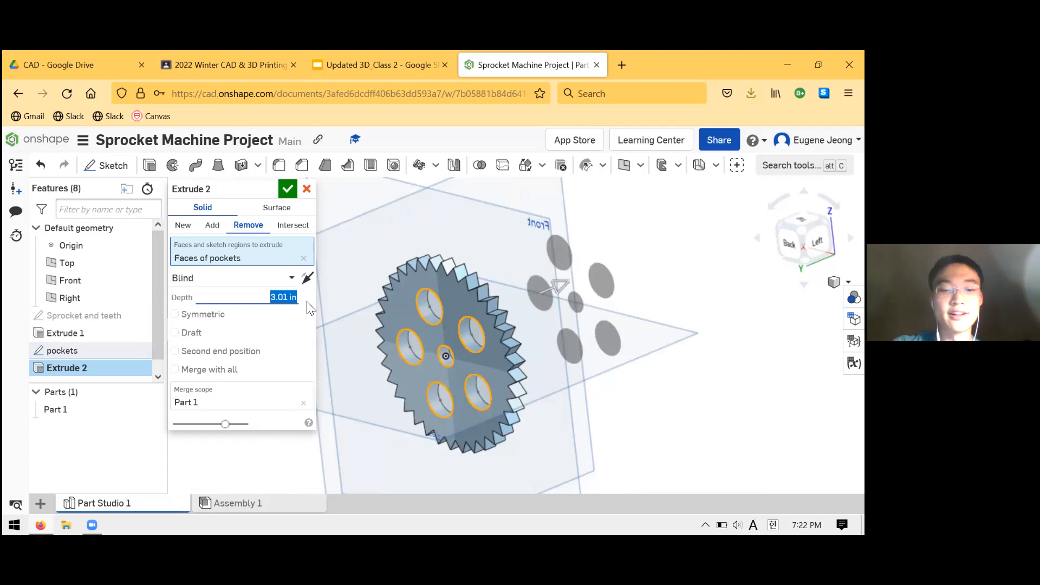
pyautogui.write('5')
pyautogui.press('Return')
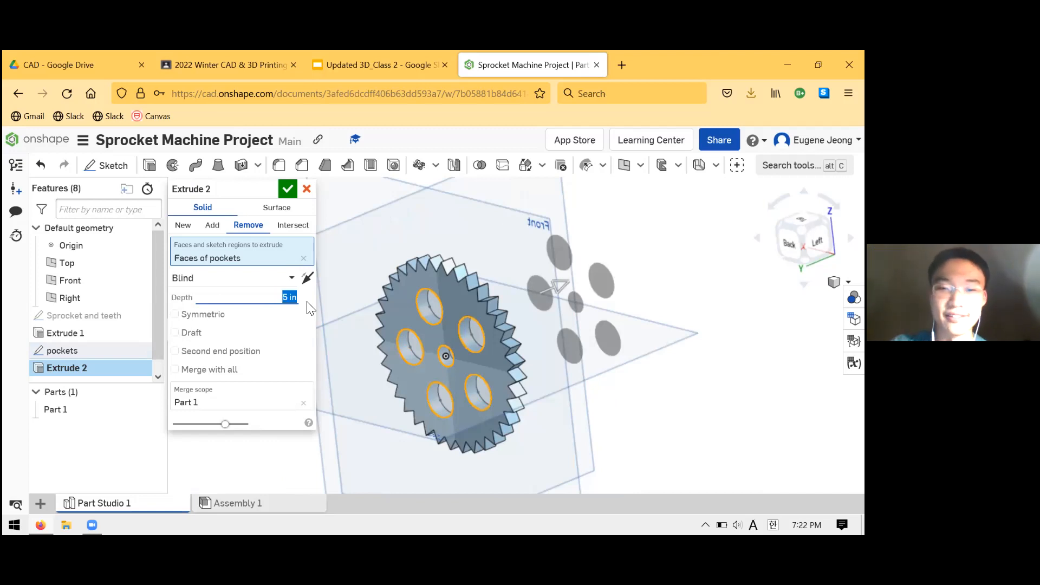
# - Set the cut's end type to Up to next, check the holes on both sides of the sprocket, and accept the extrude
pyautogui.click(289, 280)
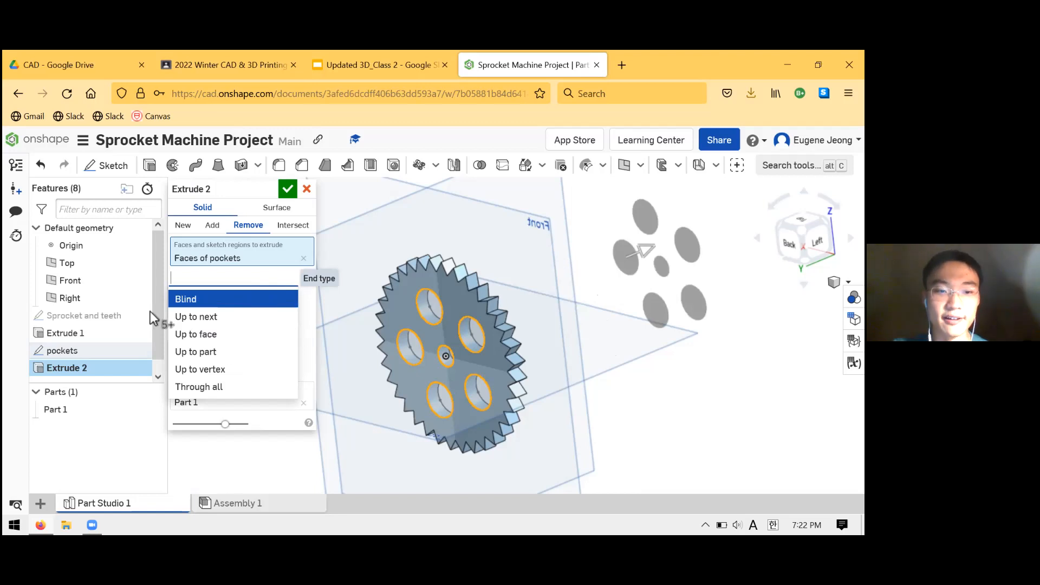
pyautogui.click(245, 318)
pyautogui.moveTo(421, 327); pyautogui.dragTo(457, 304, button='right')
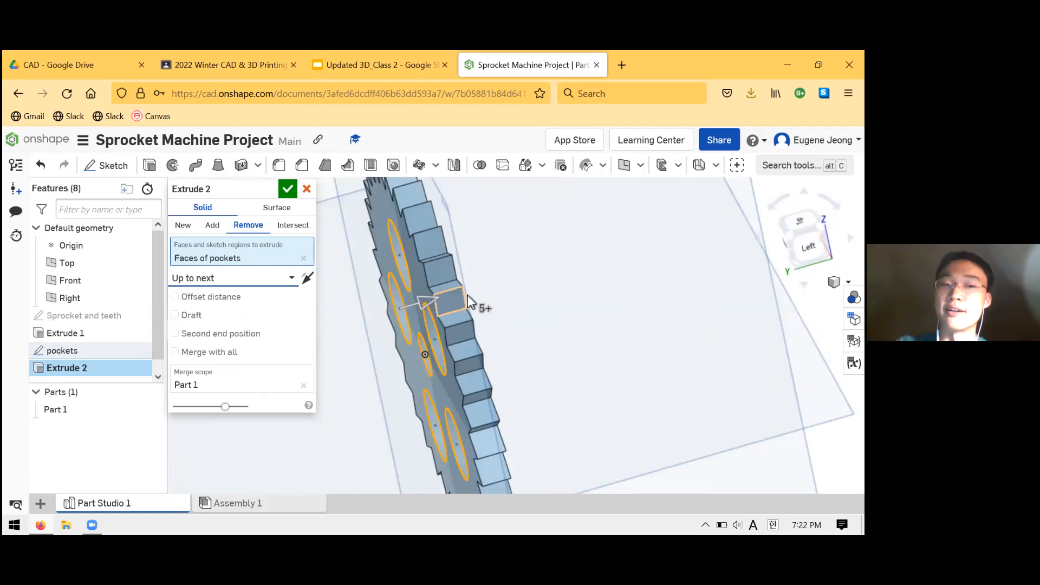
pyautogui.moveTo(467, 299); pyautogui.dragTo(186, 281, button='right')
pyautogui.moveTo(357, 307); pyautogui.dragTo(447, 310, button='right')
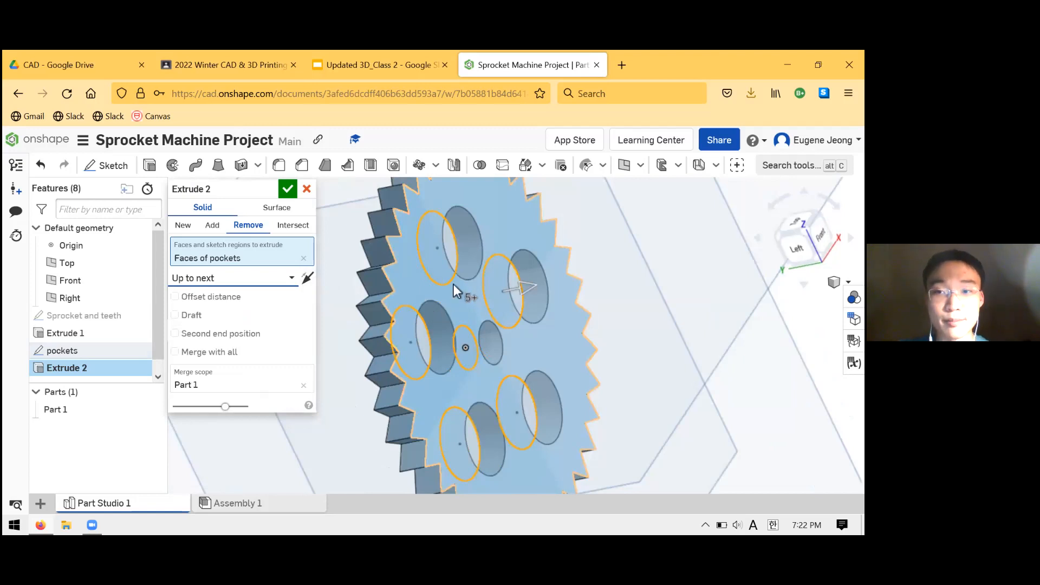
pyautogui.moveTo(489, 279); pyautogui.dragTo(484, 280, button='right')
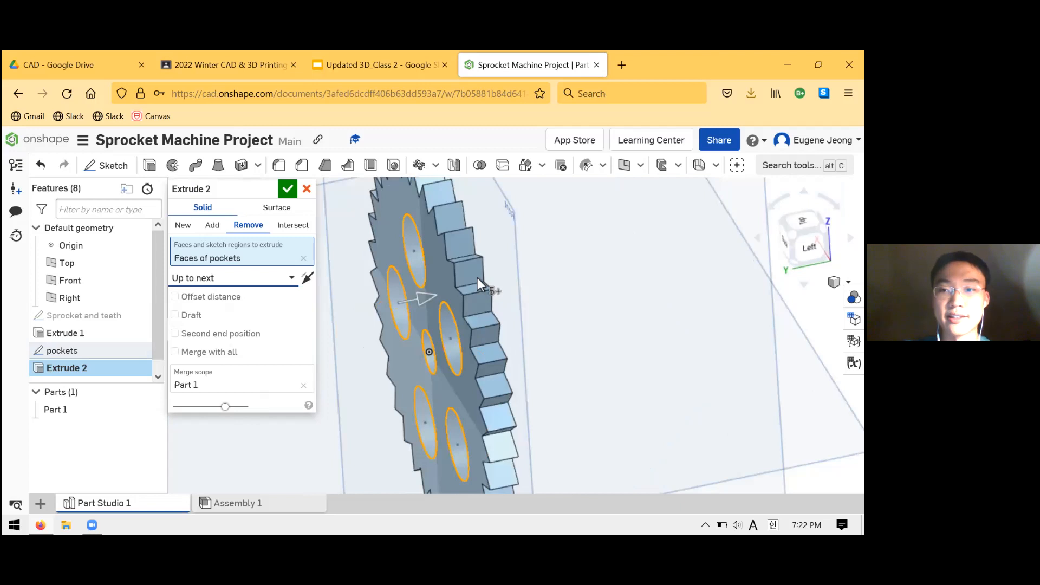
pyautogui.scroll(-1, 478, 277)
pyautogui.scroll(-2, 481, 276)
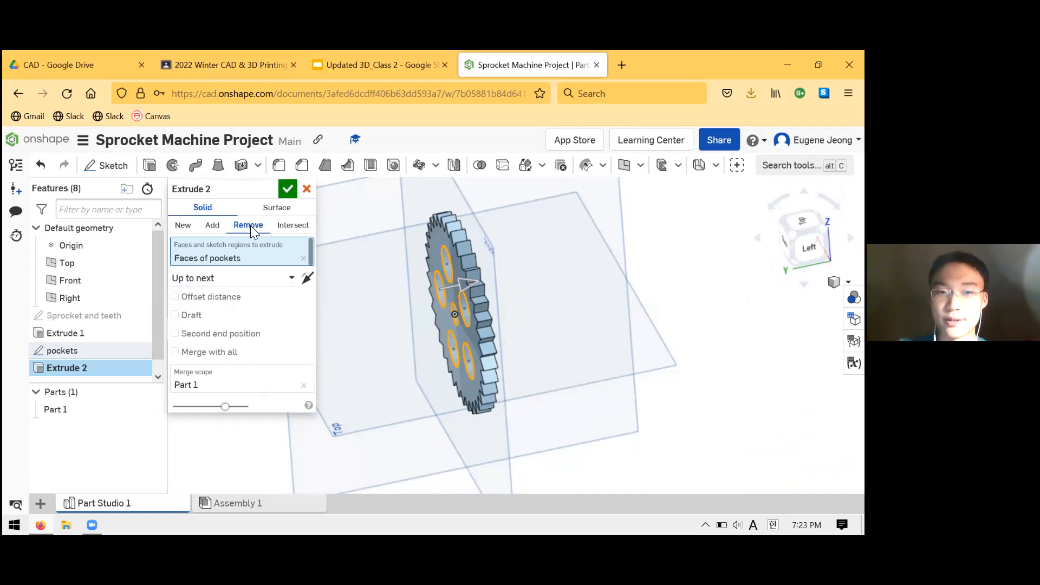
pyautogui.click(288, 189)
# - View the cut sprocket from several angles, look at the machine picture in the class slides, and return to the Onshape model
pyautogui.moveTo(432, 281); pyautogui.dragTo(488, 302, button='right')
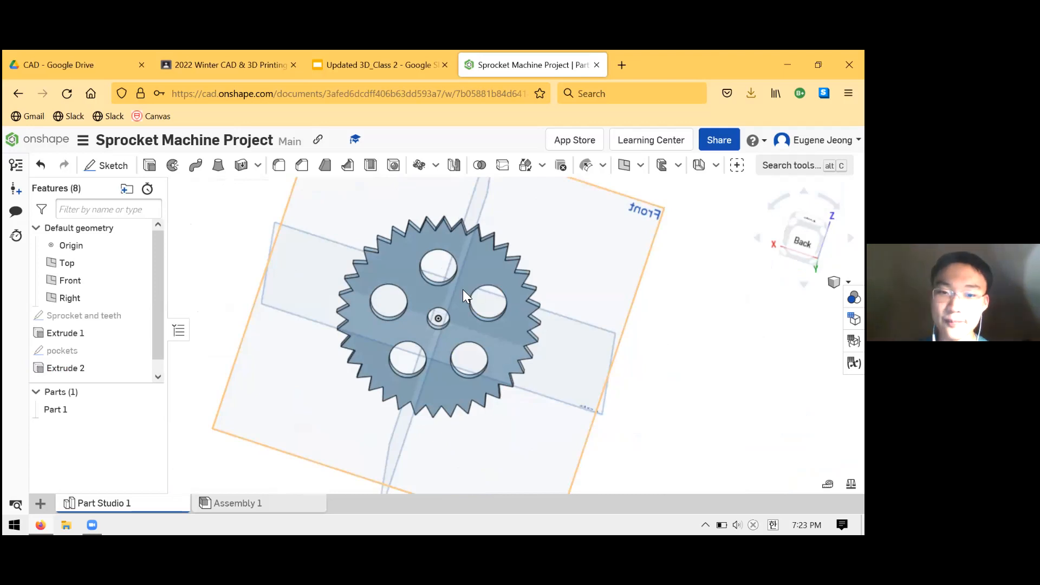
pyautogui.press('Left')
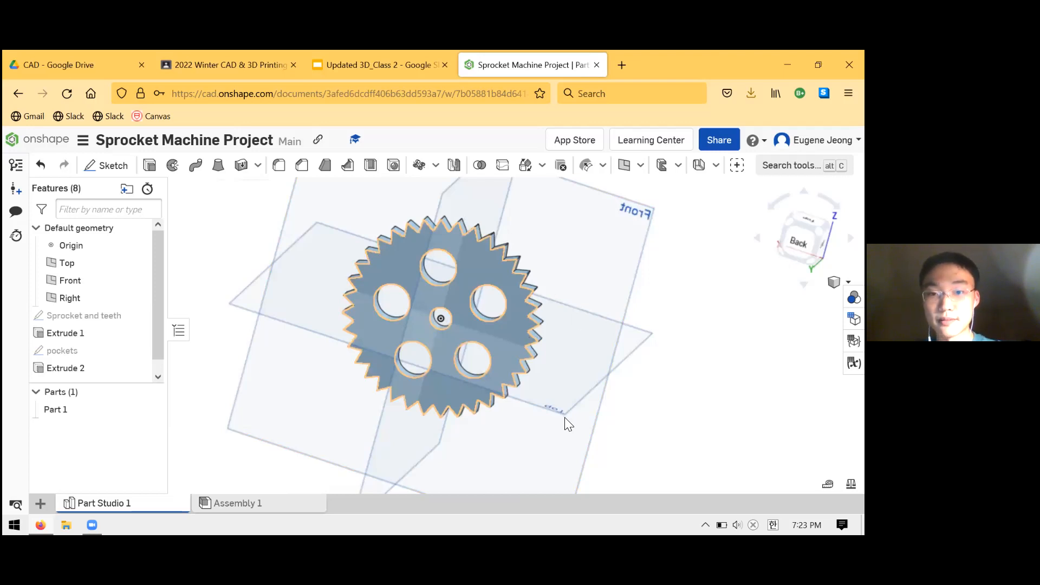
pyautogui.scroll(2, 563, 423)
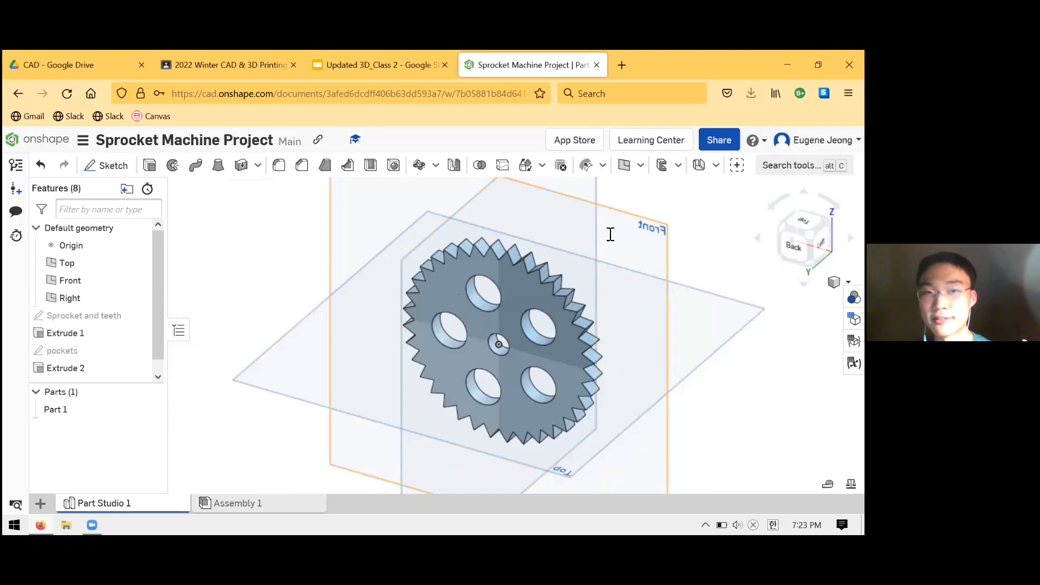
pyautogui.click(350, 52)
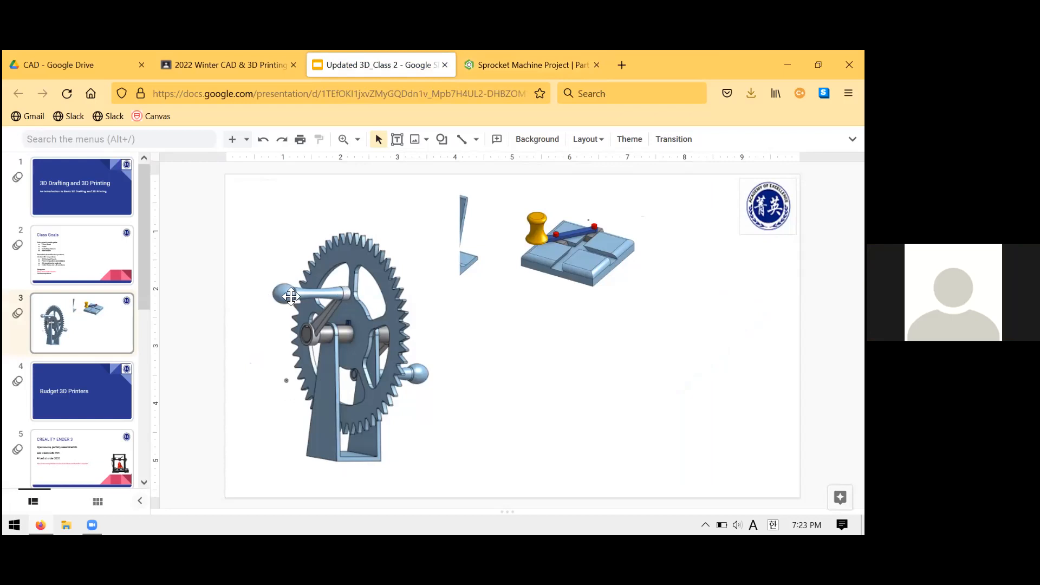
pyautogui.click(516, 62)
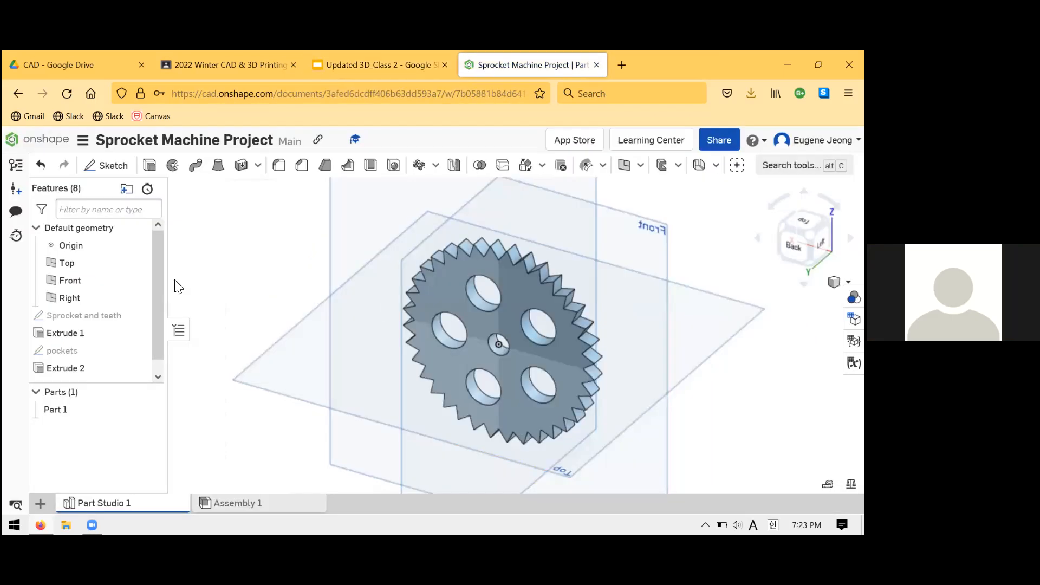
# - Highlight the pockets sketch and examine its circles against the cut holes in the sprocket up close
pyautogui.click(80, 334)
pyautogui.click(81, 352)
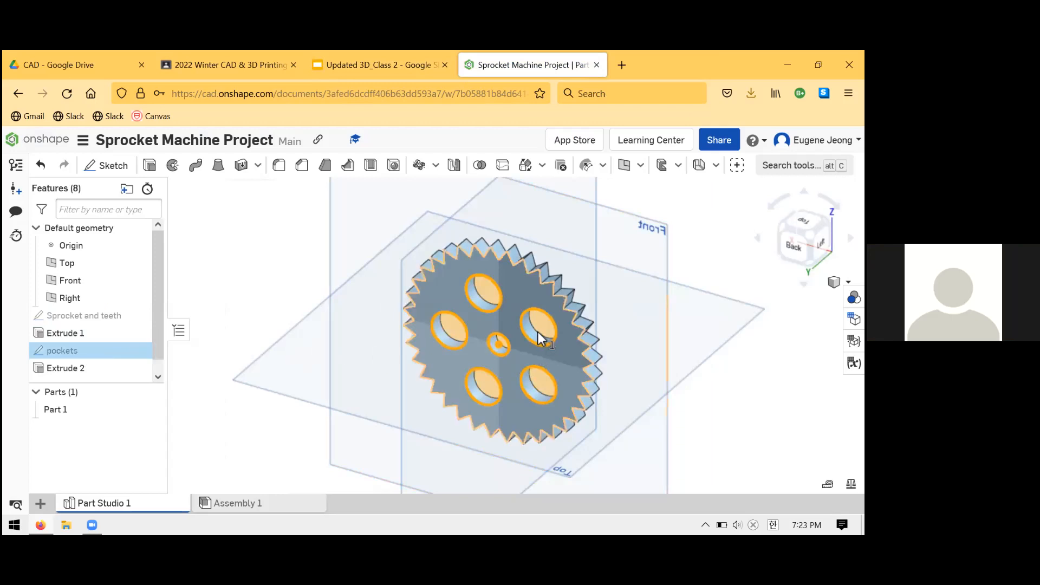
pyautogui.scroll(-3, 541, 342)
pyautogui.scroll(5, 537, 331)
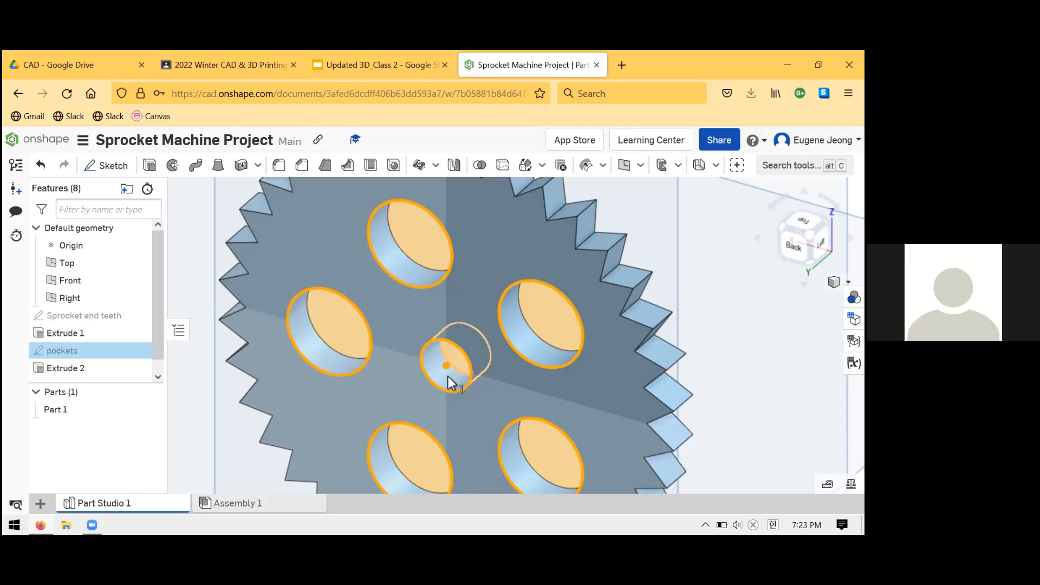
pyautogui.scroll(3, 476, 358)
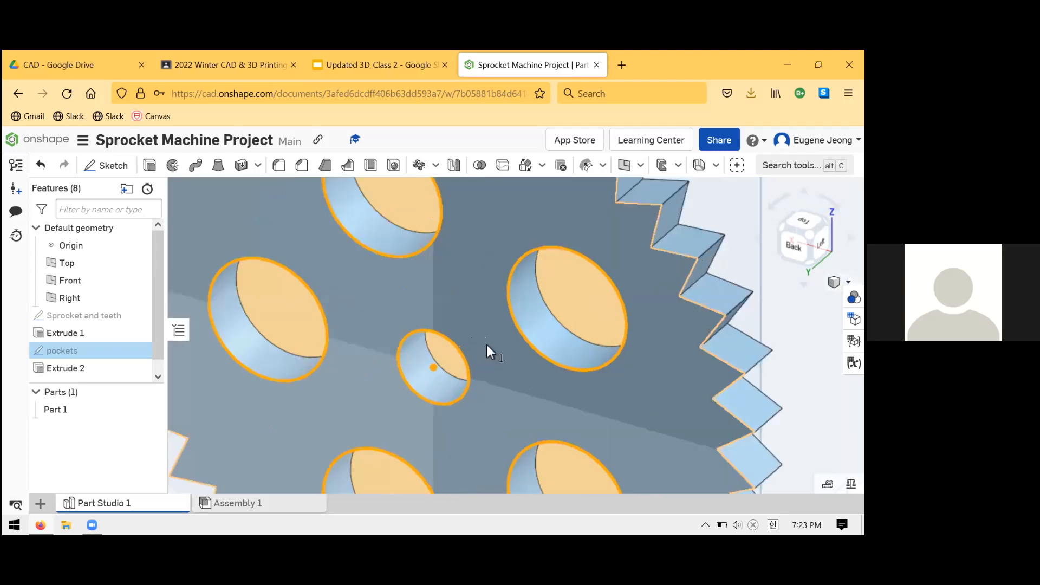
pyautogui.scroll(-5, 487, 344)
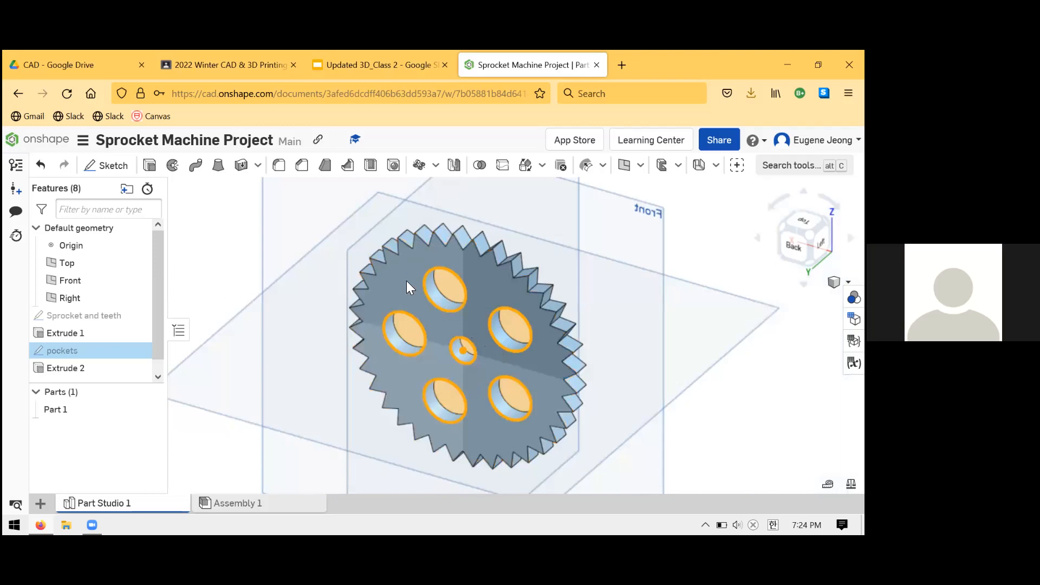
pyautogui.scroll(-2, 337, 425)
pyautogui.scroll(-1, 256, 434)
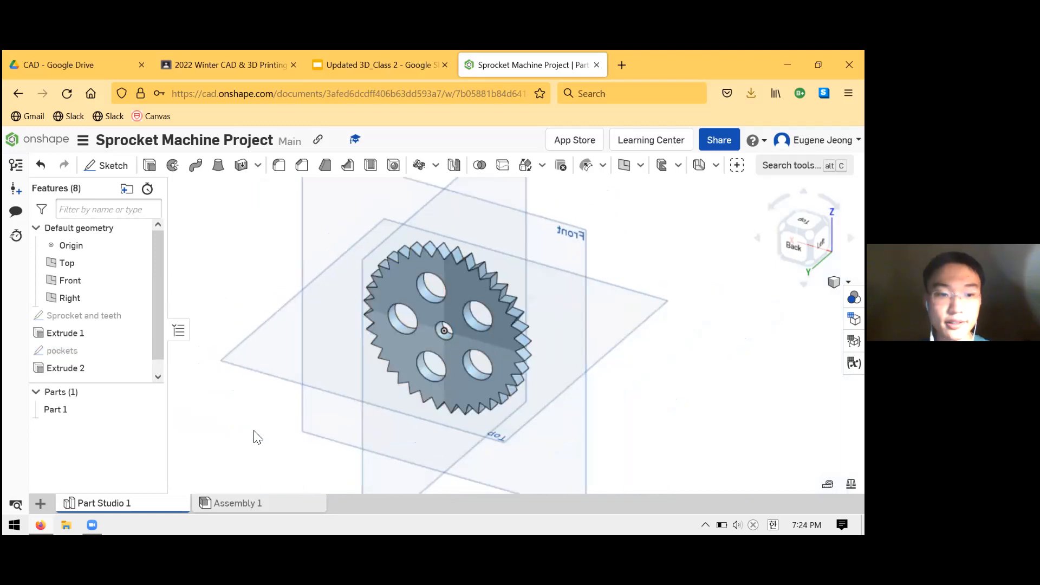
# - Rename the Part Studio 1 element of the document as Sprocket
pyautogui.rightClick(128, 505)
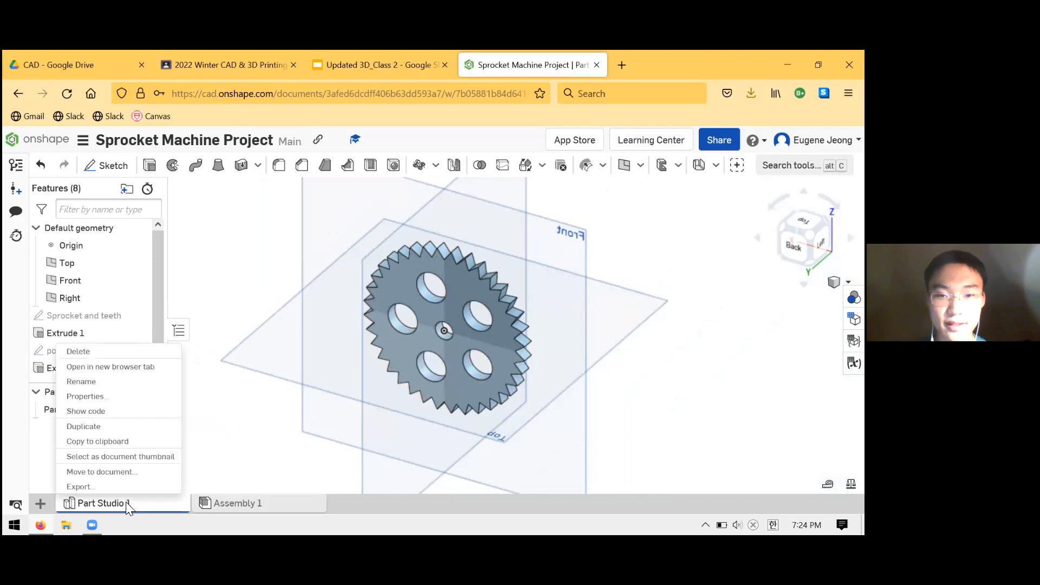
pyautogui.click(111, 386)
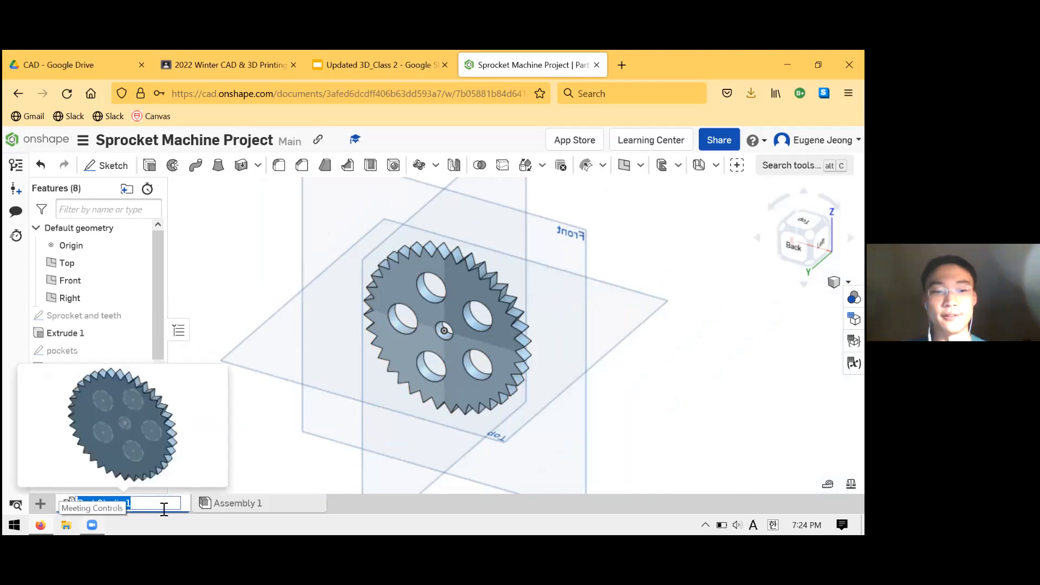
pyautogui.write('Sprocket')
pyautogui.press('Return')
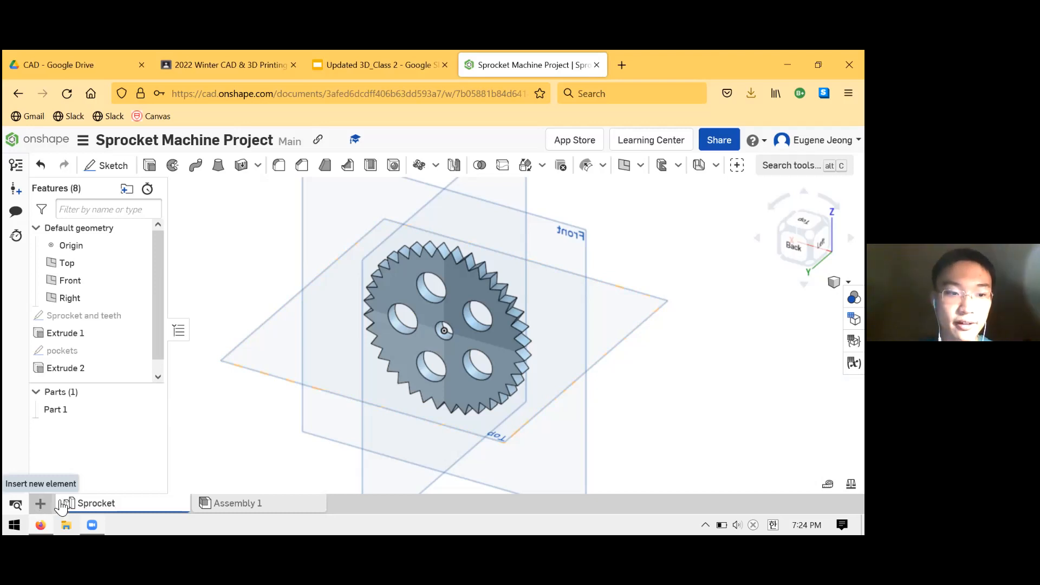
# - Create a new Part Studio in the document and switch to the class slides in Google Slides to view the machine picture
pyautogui.click(40, 503)
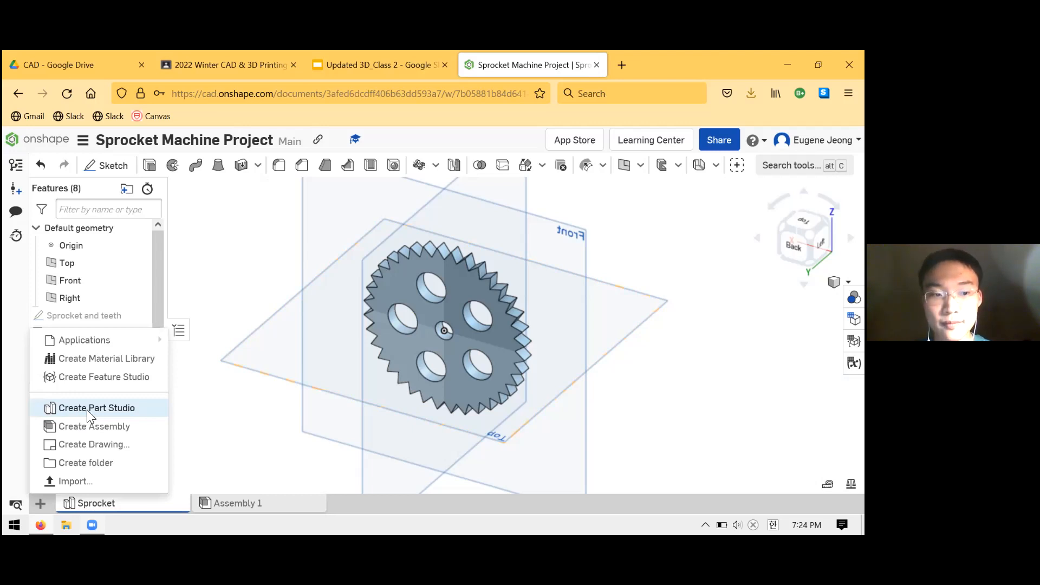
pyautogui.click(87, 409)
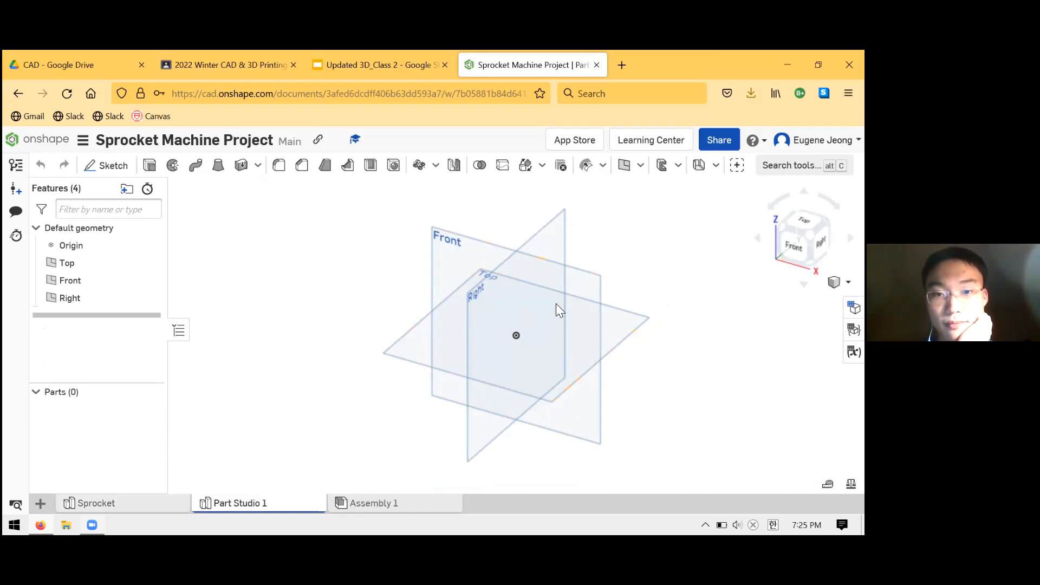
pyautogui.scroll(-2, 534, 331)
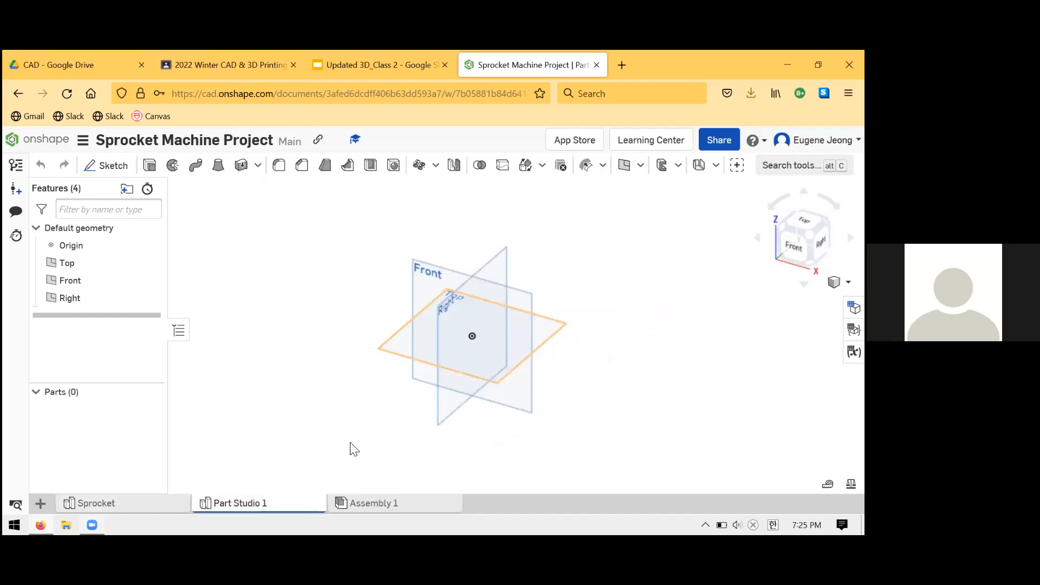
pyautogui.click(360, 65)
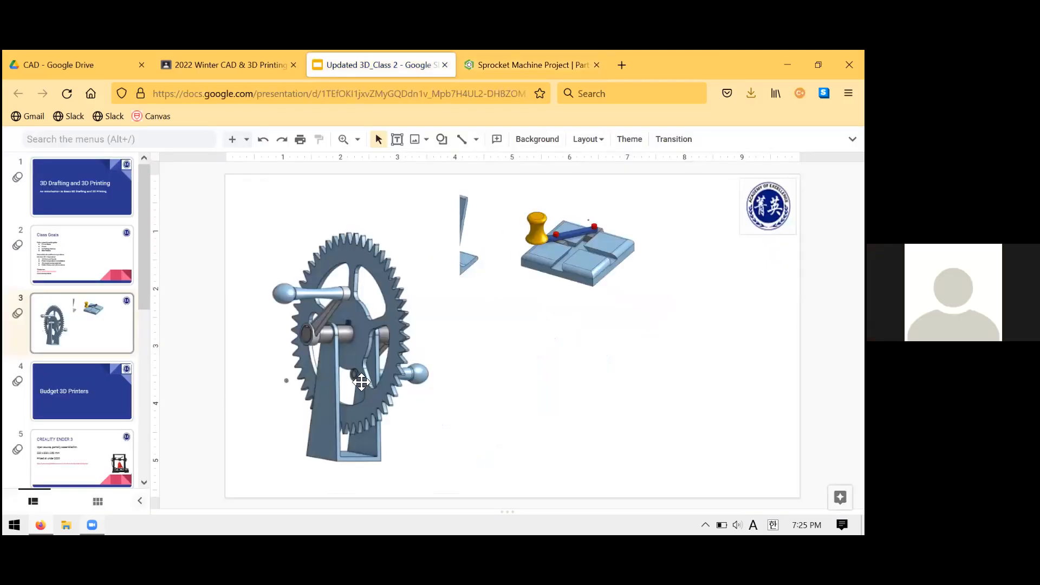